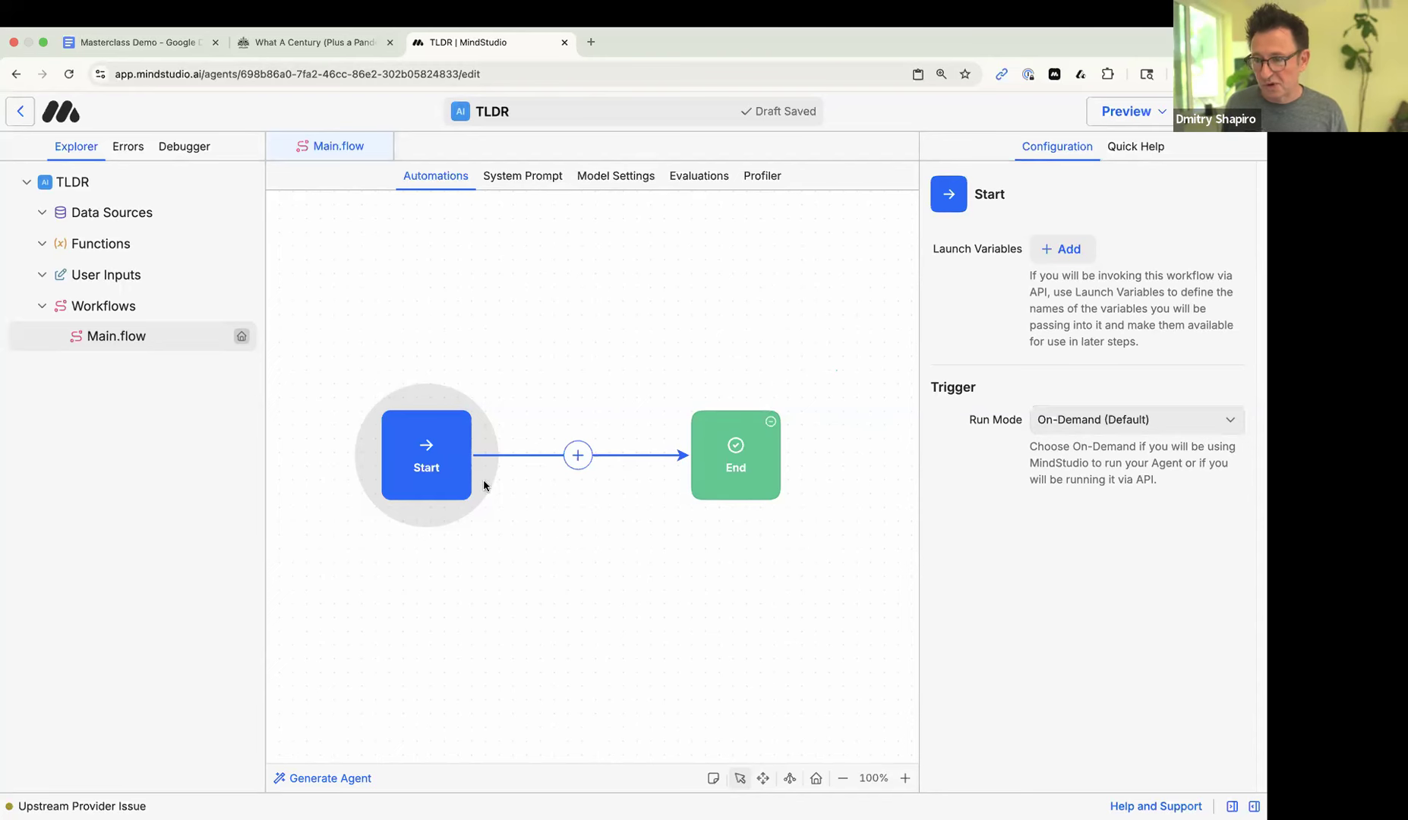
# - Set the Start block's run mode to Browser Extension
pyautogui.moveTo(425, 466); pyautogui.dragTo(433, 467)
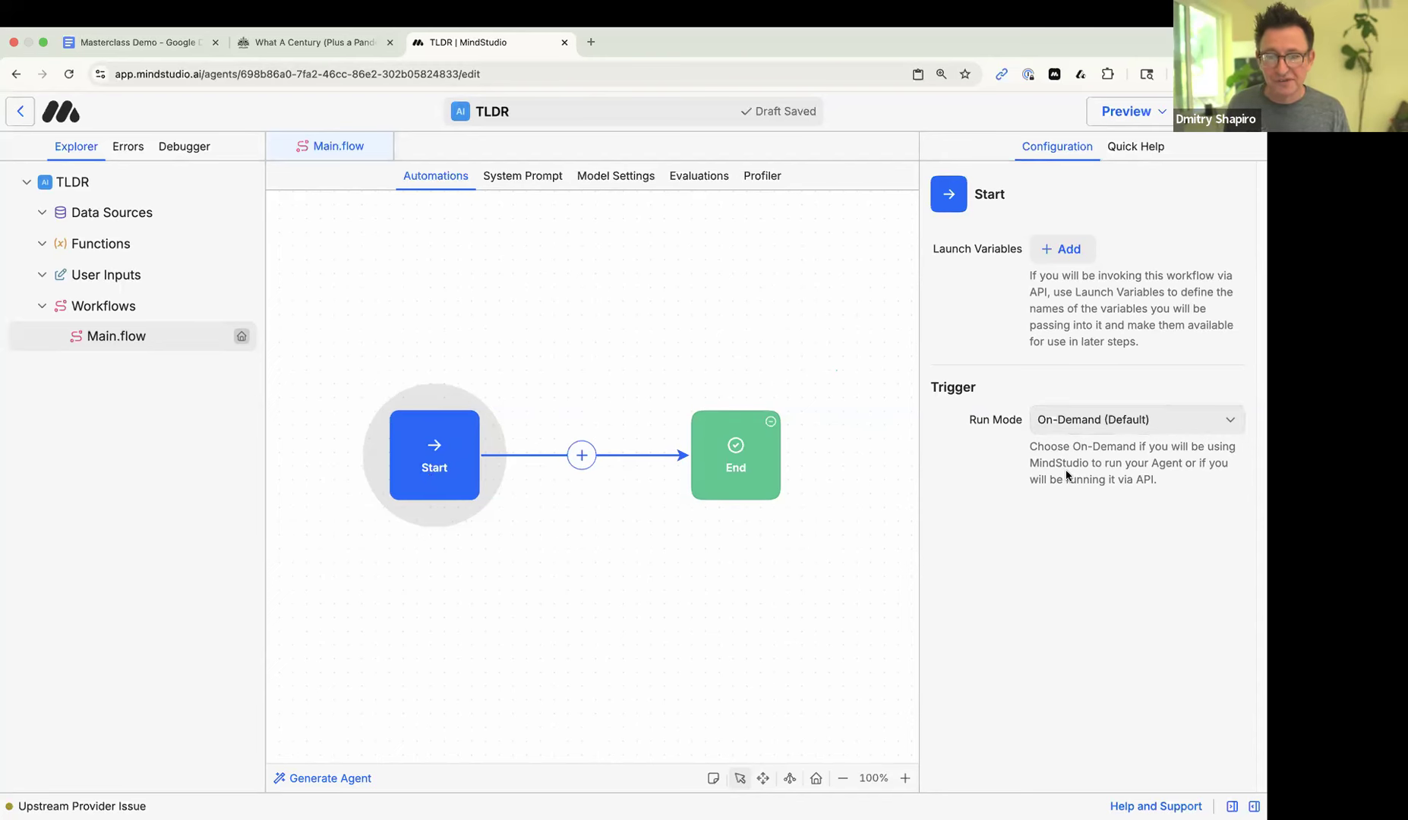
pyautogui.click(1071, 422)
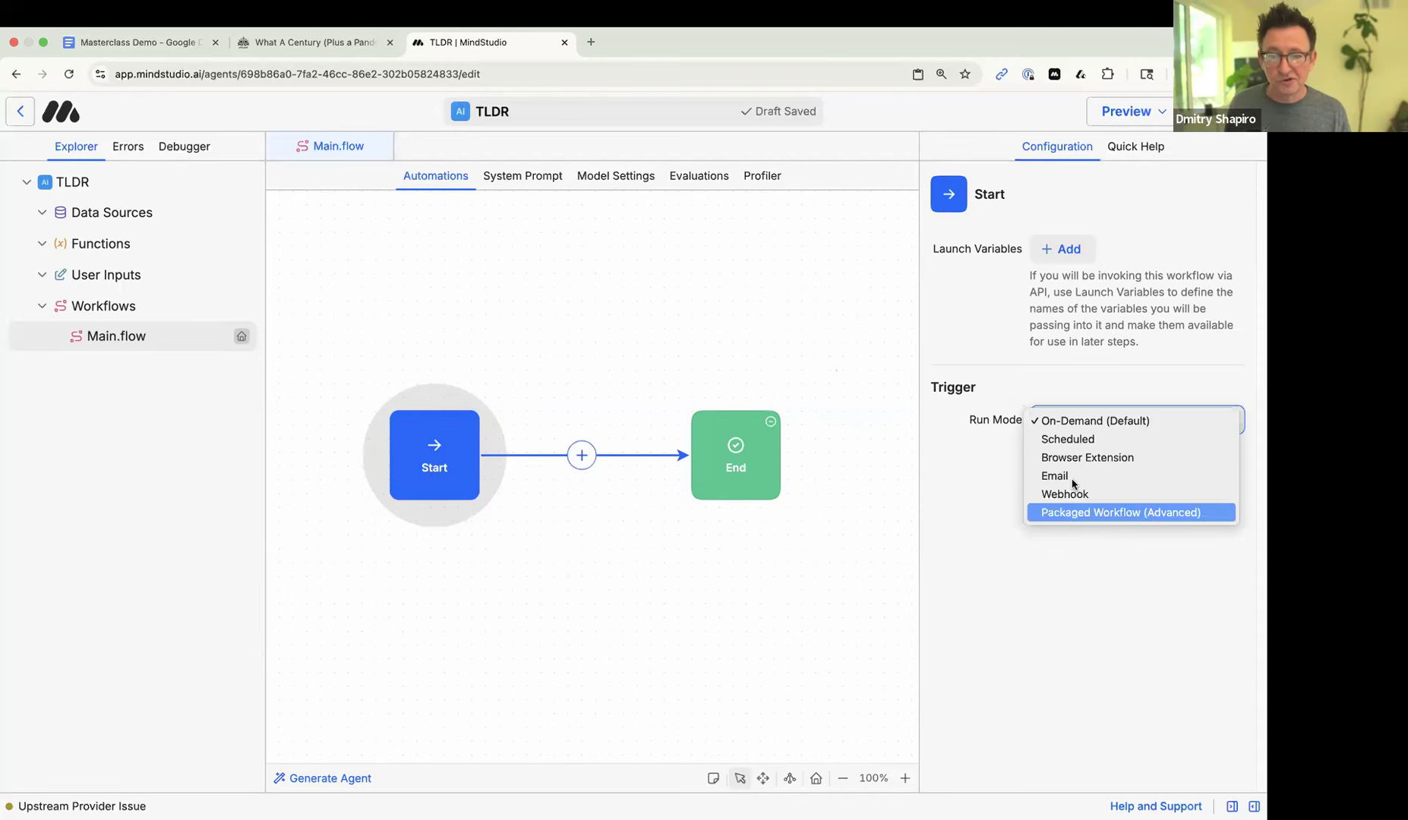
pyautogui.press('Escape')
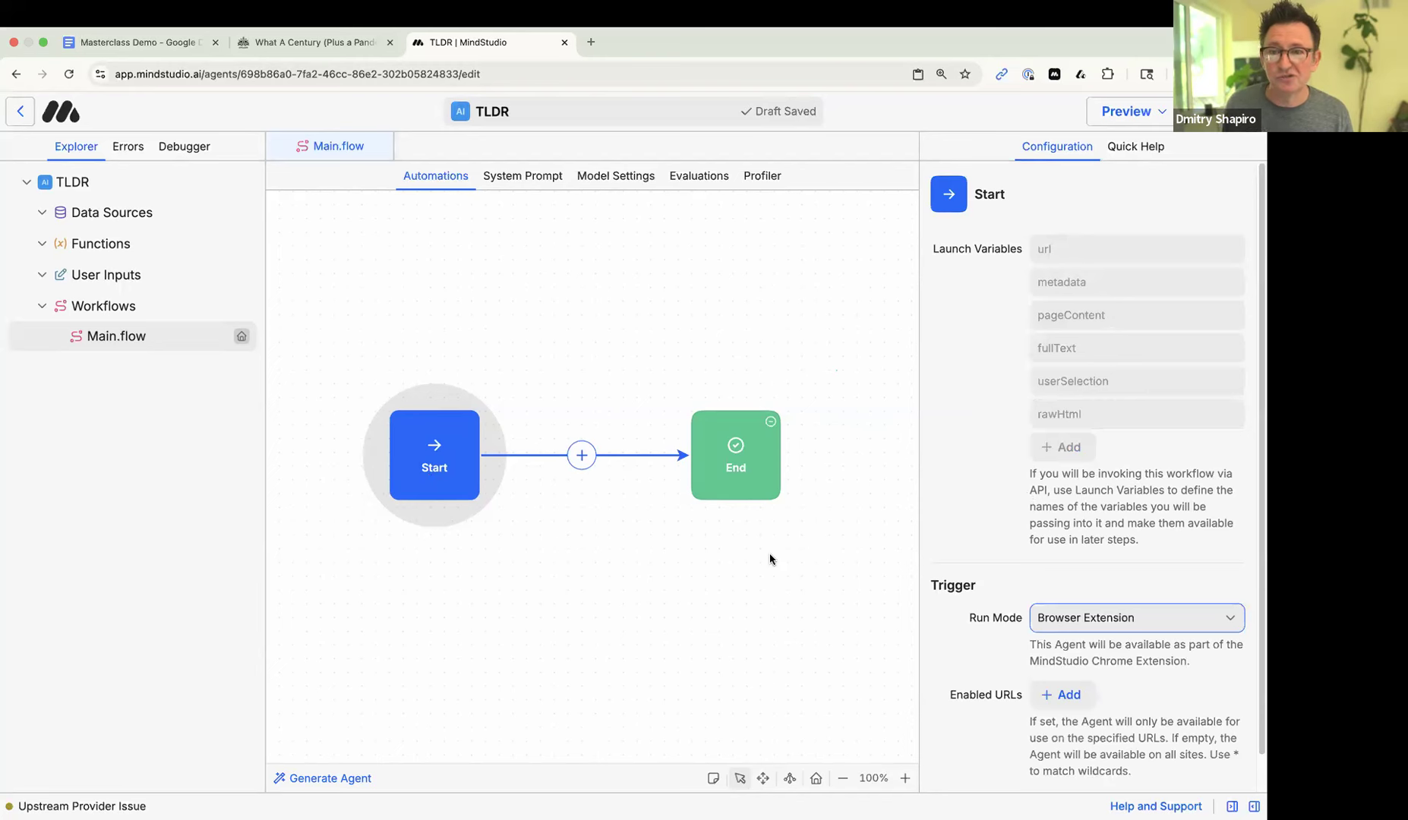
# - Launch the TLDR agent from the browser extension on the moviegoing article, and return to the agent editor
pyautogui.click(355, 45)
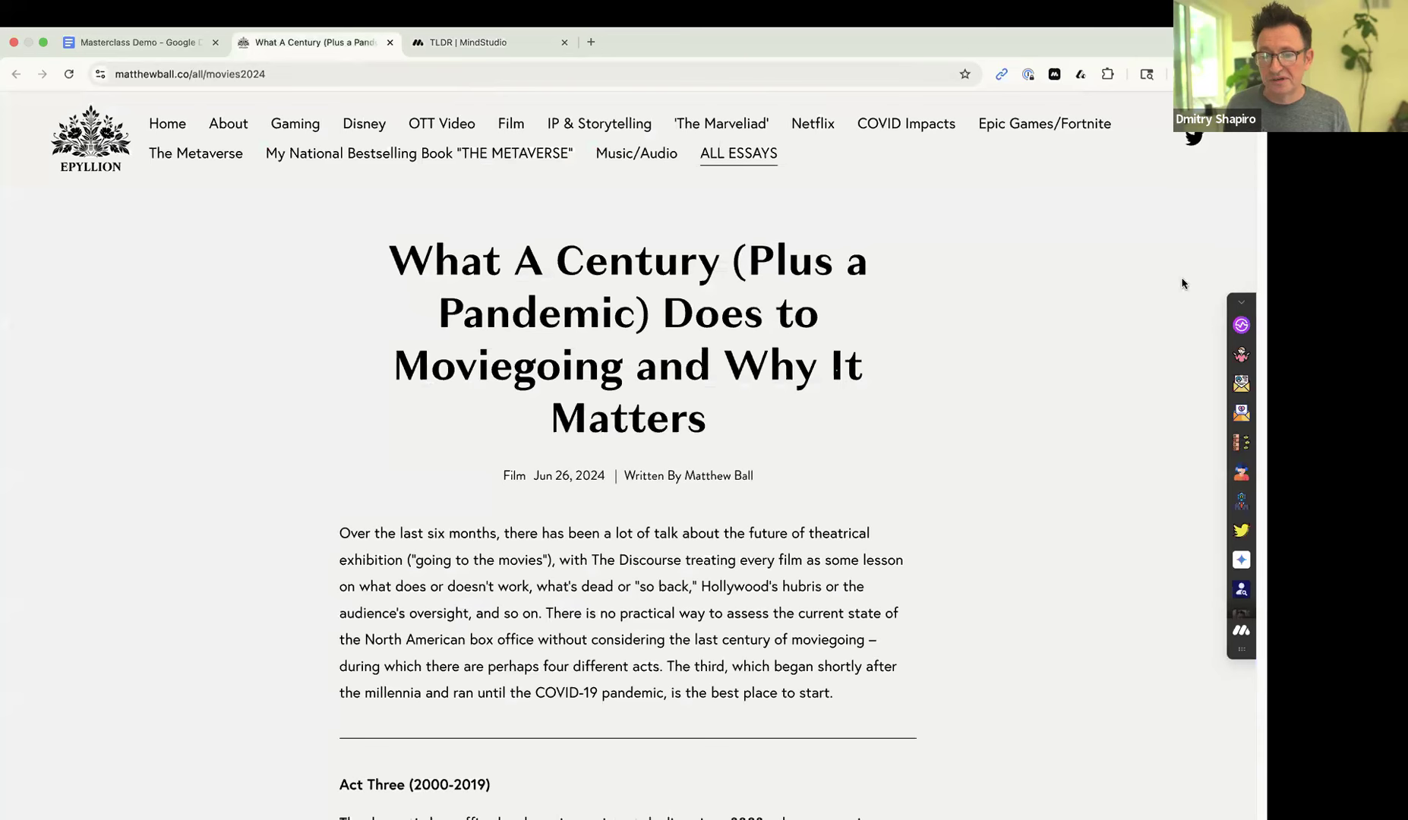
pyautogui.click(1241, 325)
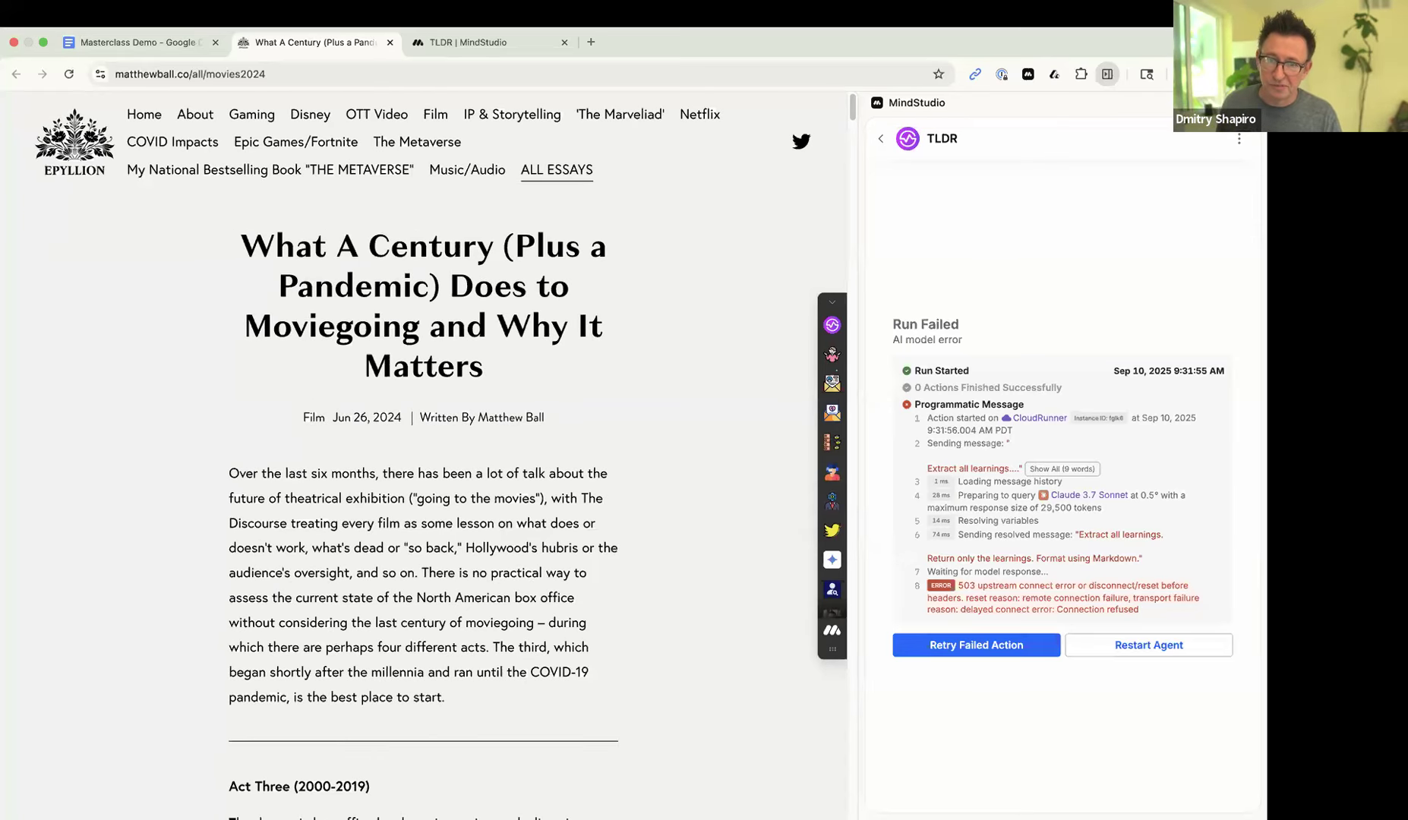
pyautogui.click(522, 42)
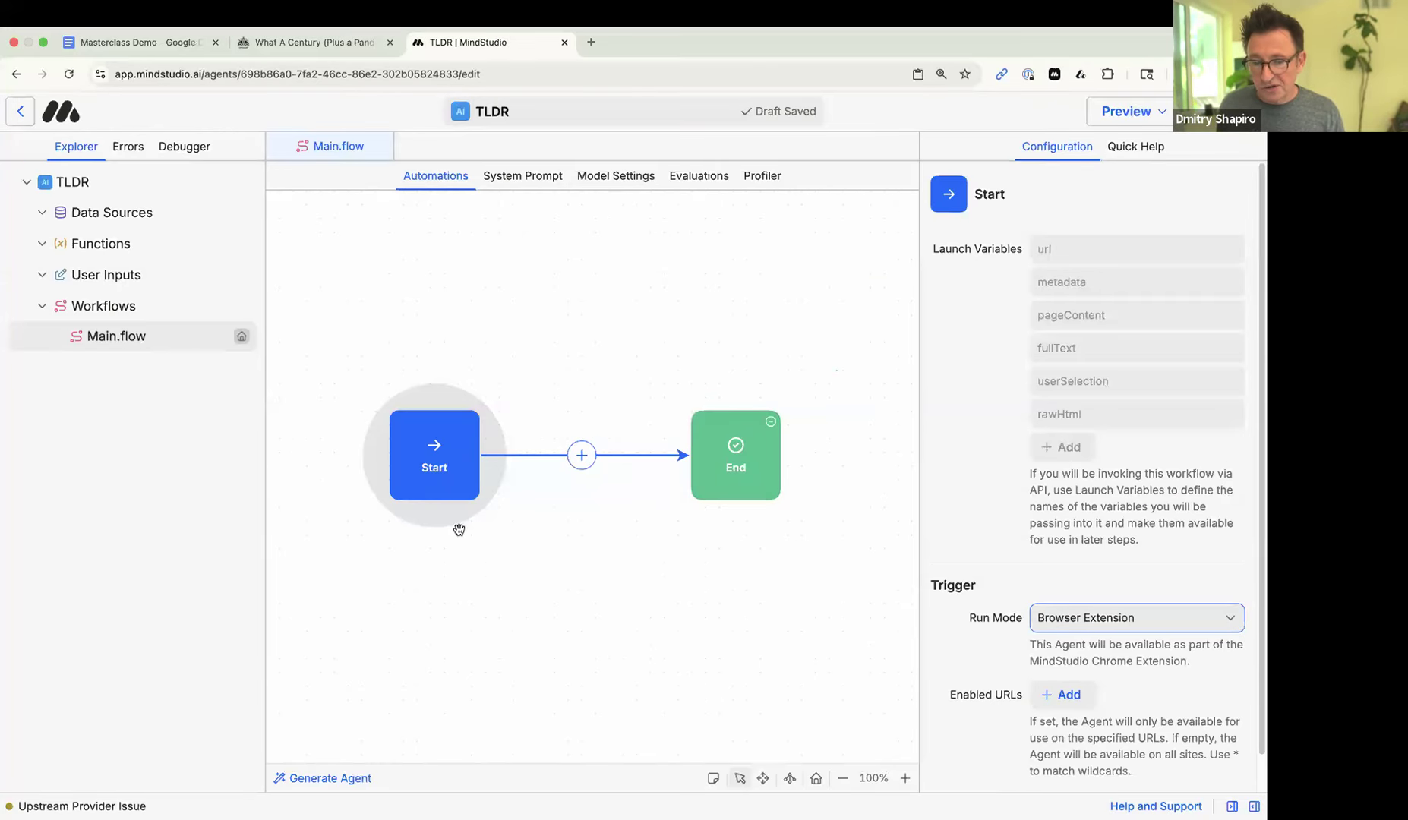
# - Inspect the End block's settings and browse the catalogue of blocks and connectors available for the workflow
pyautogui.click(748, 456)
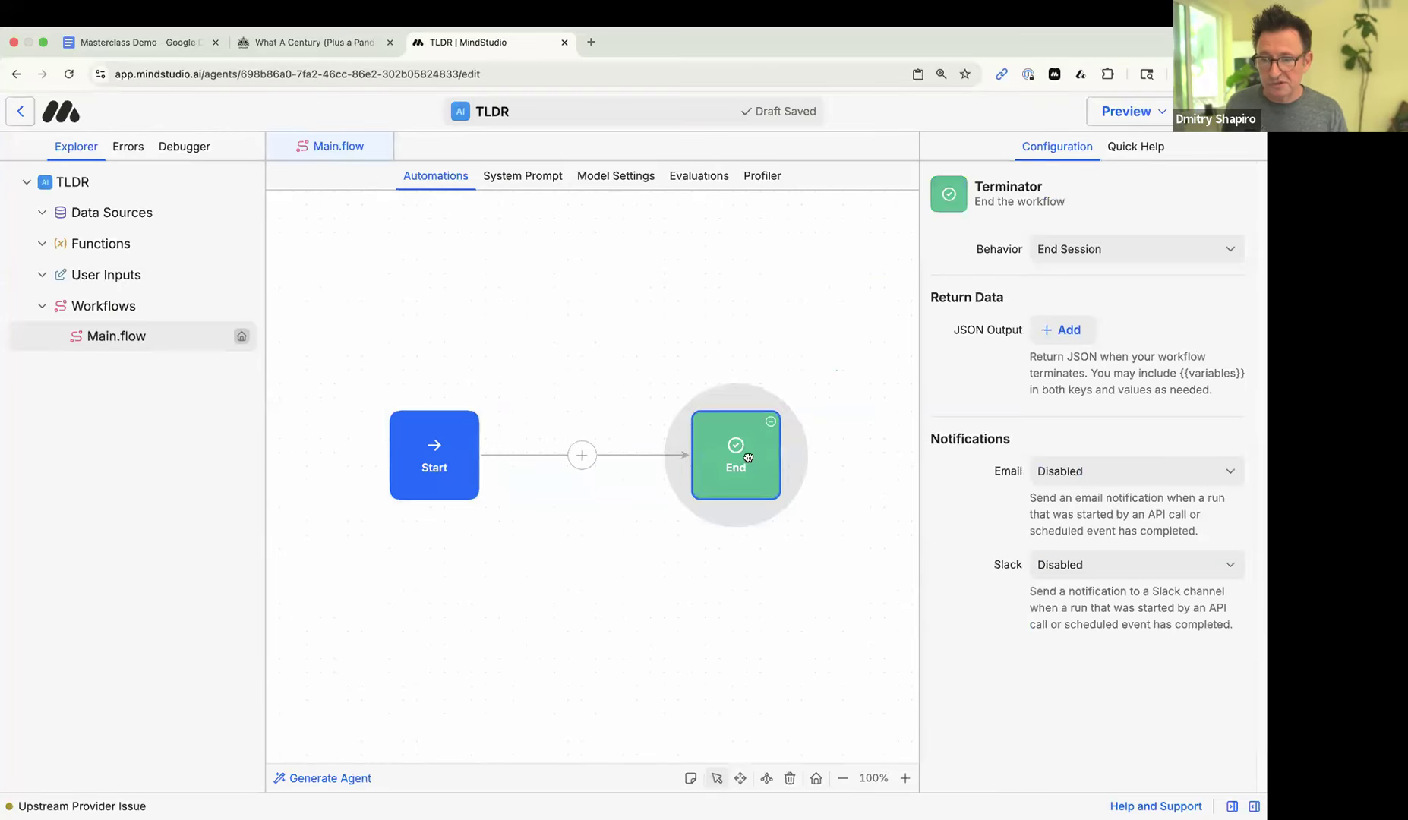
pyautogui.click(582, 457)
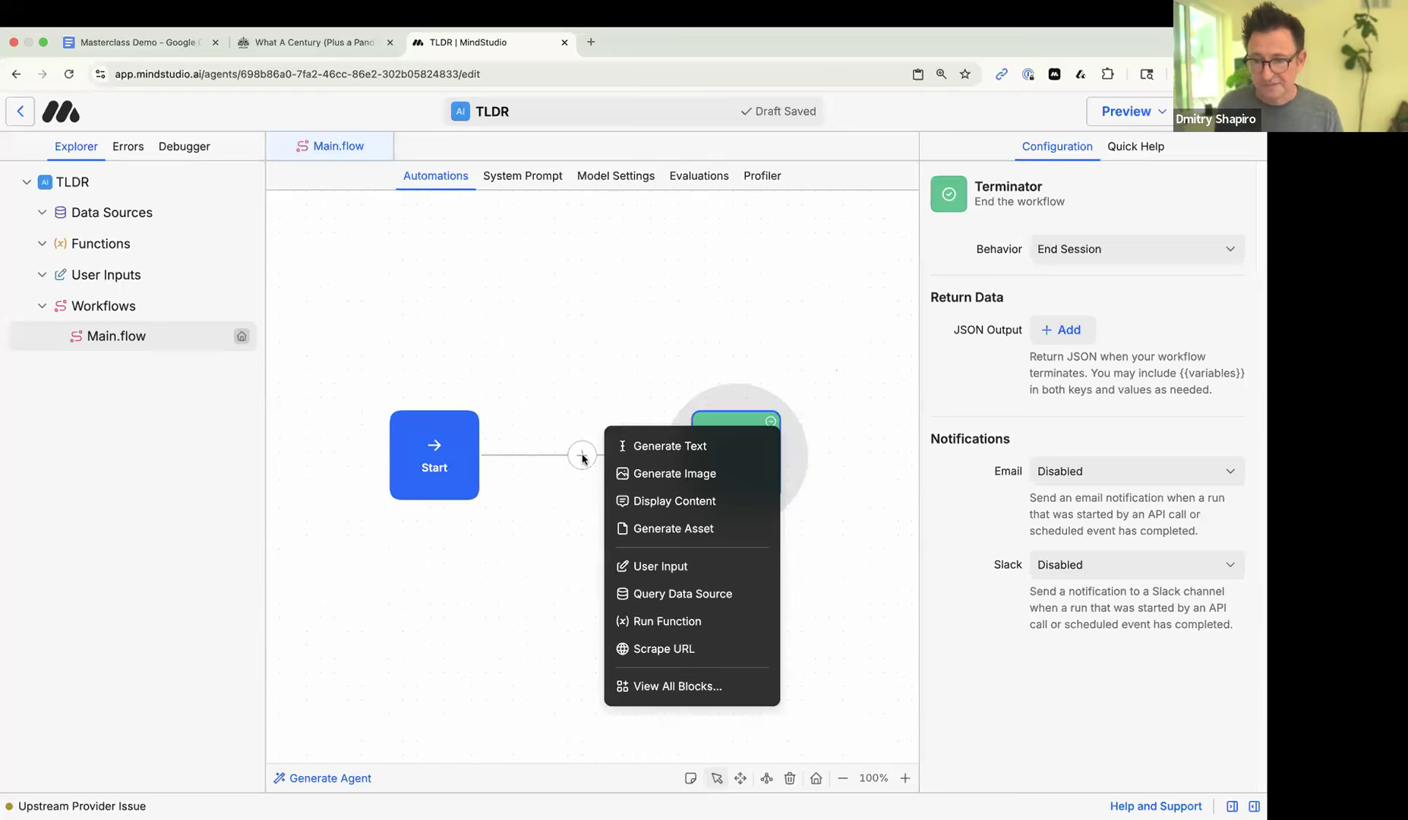
pyautogui.click(686, 692)
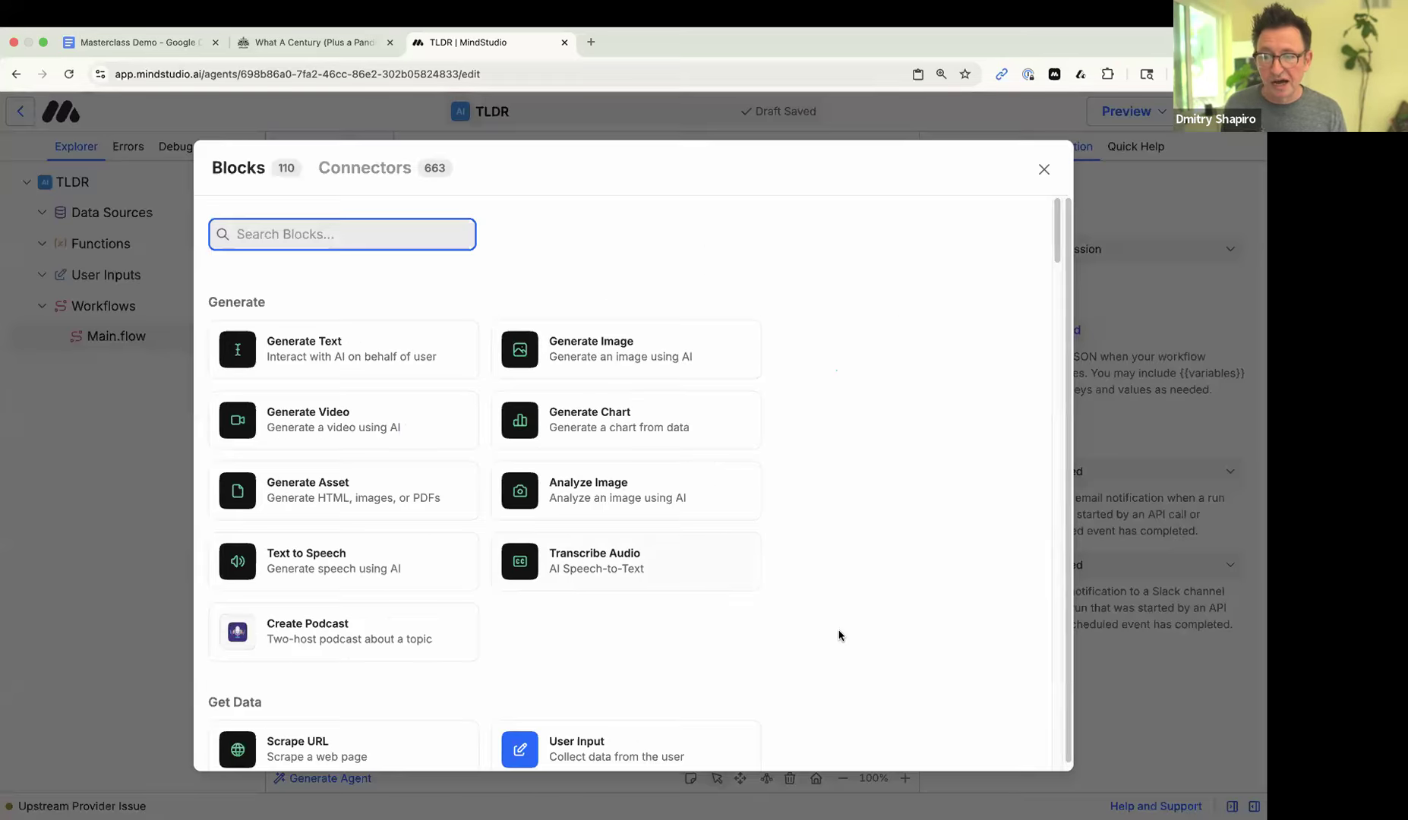
pyautogui.scroll(-3, 814, 606)
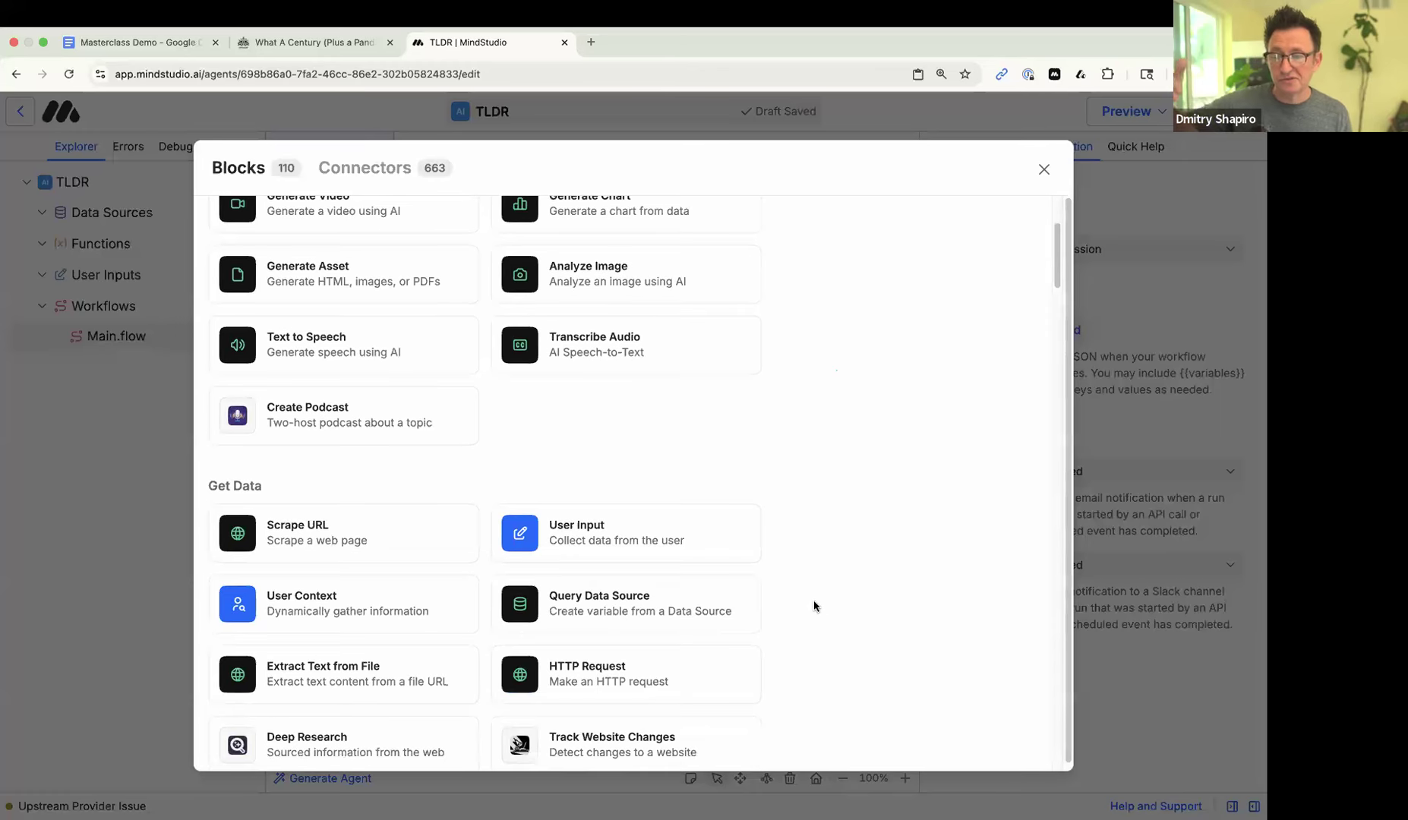
pyautogui.scroll(-5, 814, 606)
pyautogui.scroll(-10, 814, 606)
pyautogui.scroll(-10, 813, 599)
pyautogui.scroll(15, 812, 598)
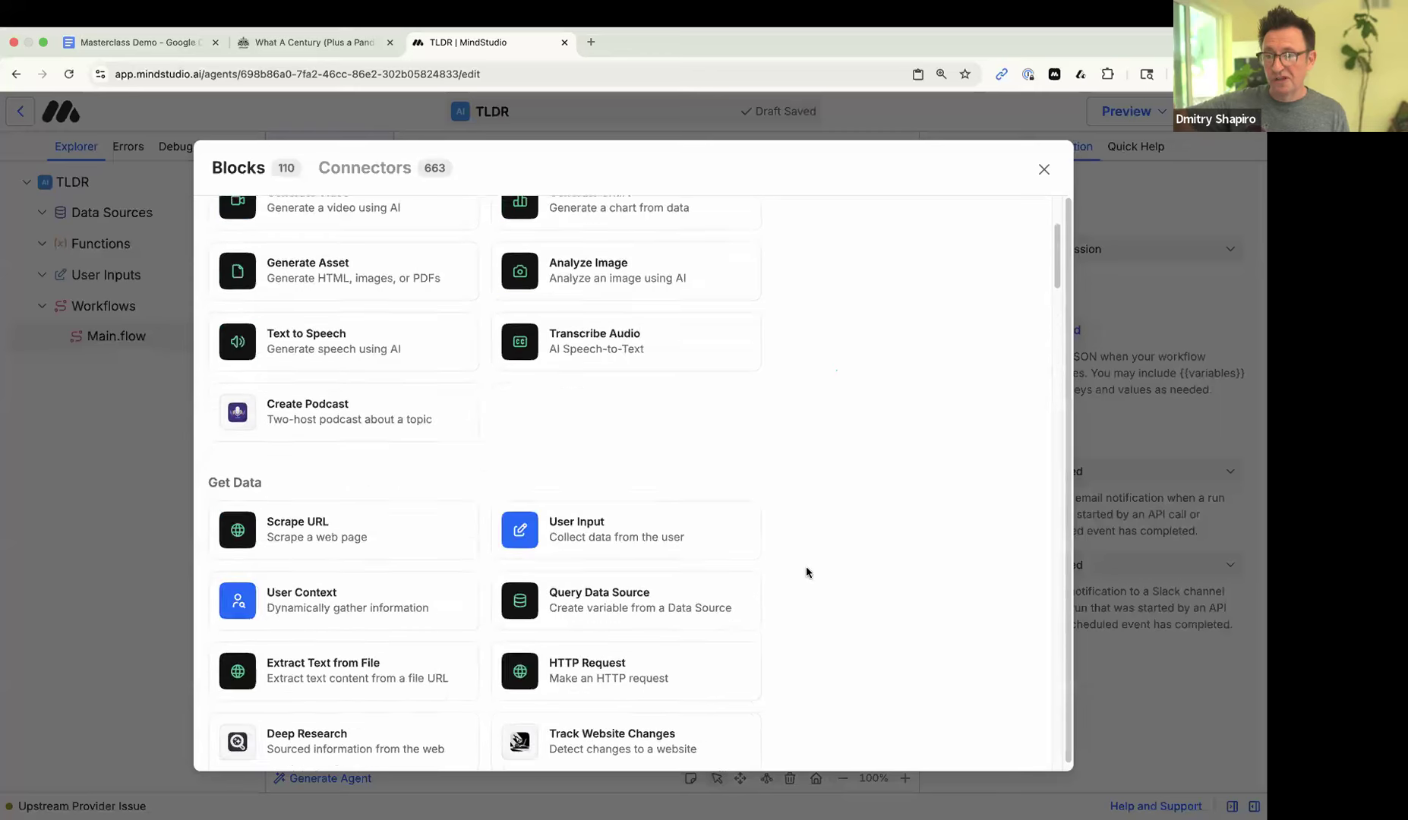
pyautogui.scroll(3, 807, 572)
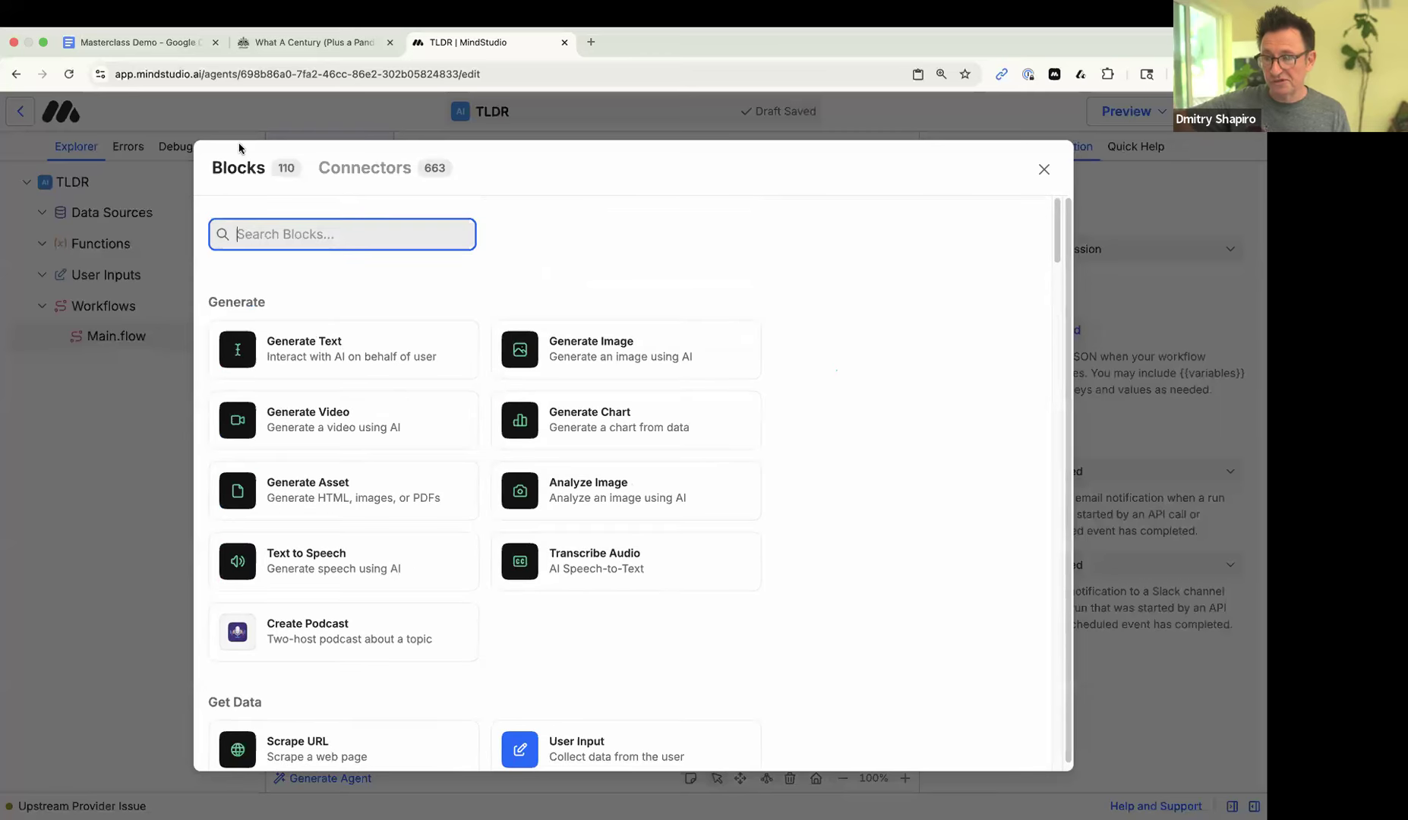
pyautogui.click(367, 167)
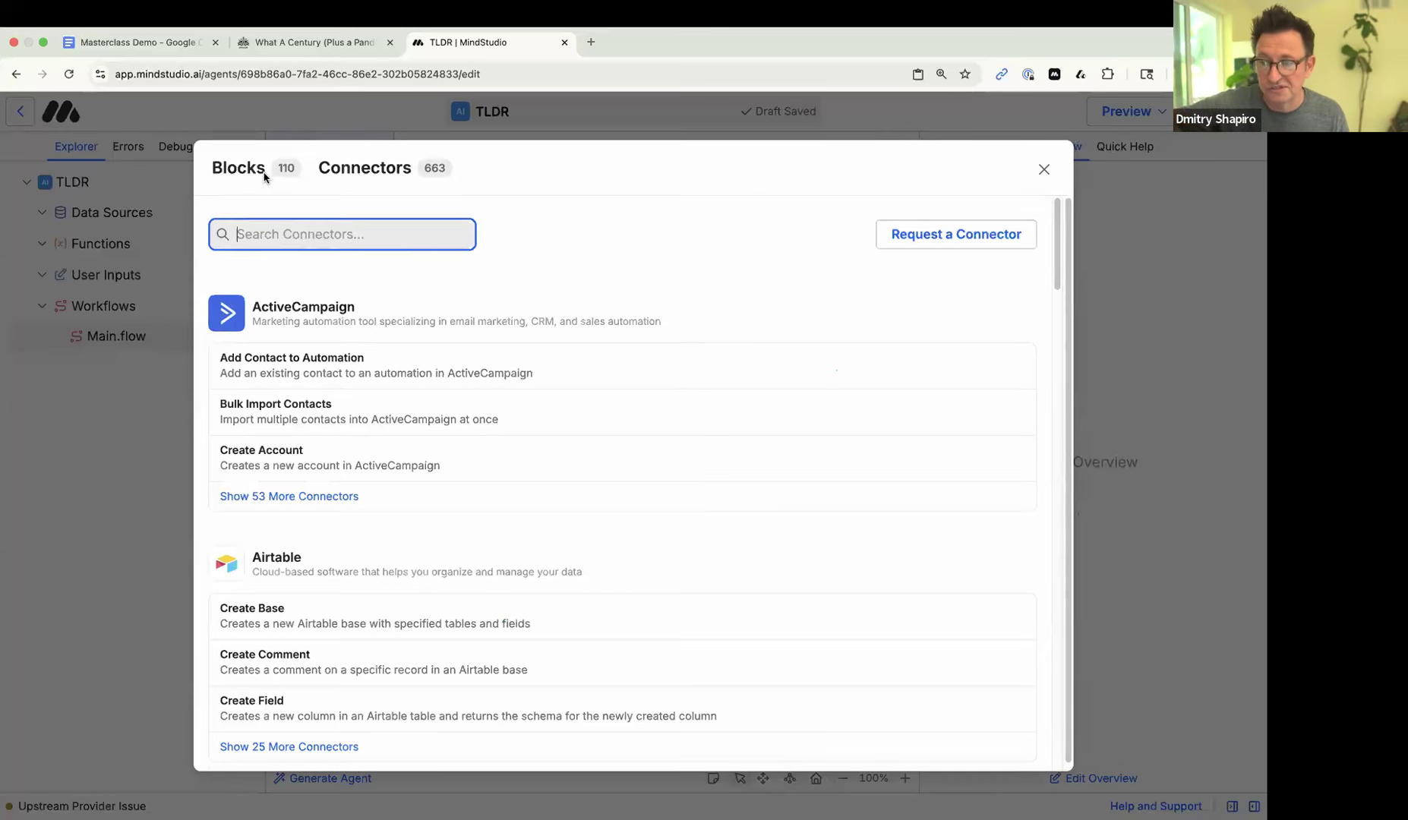
pyautogui.click(240, 171)
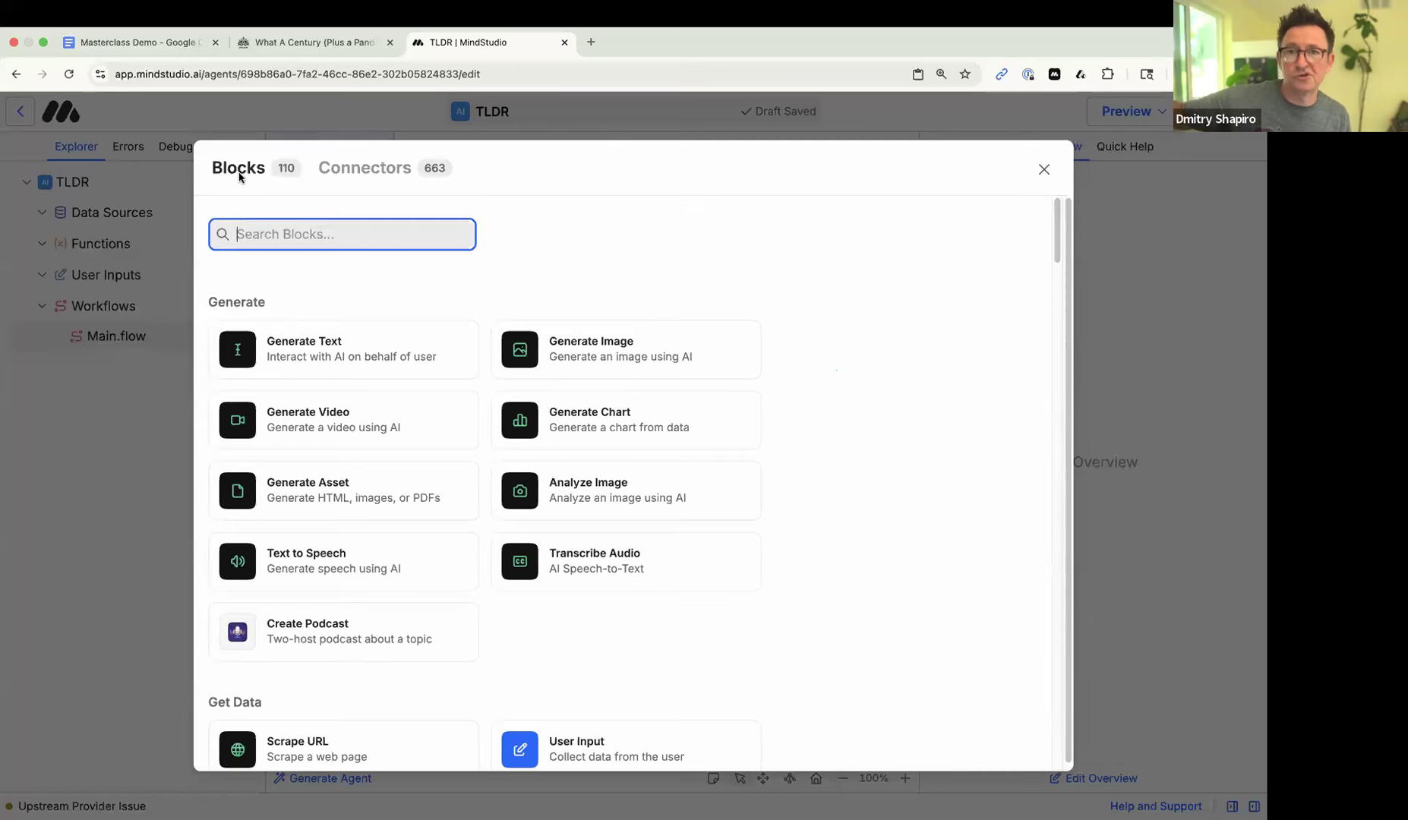
pyautogui.click(1045, 169)
# - Add a Generate Text block between the Start and End blocks
pyautogui.click(582, 458)
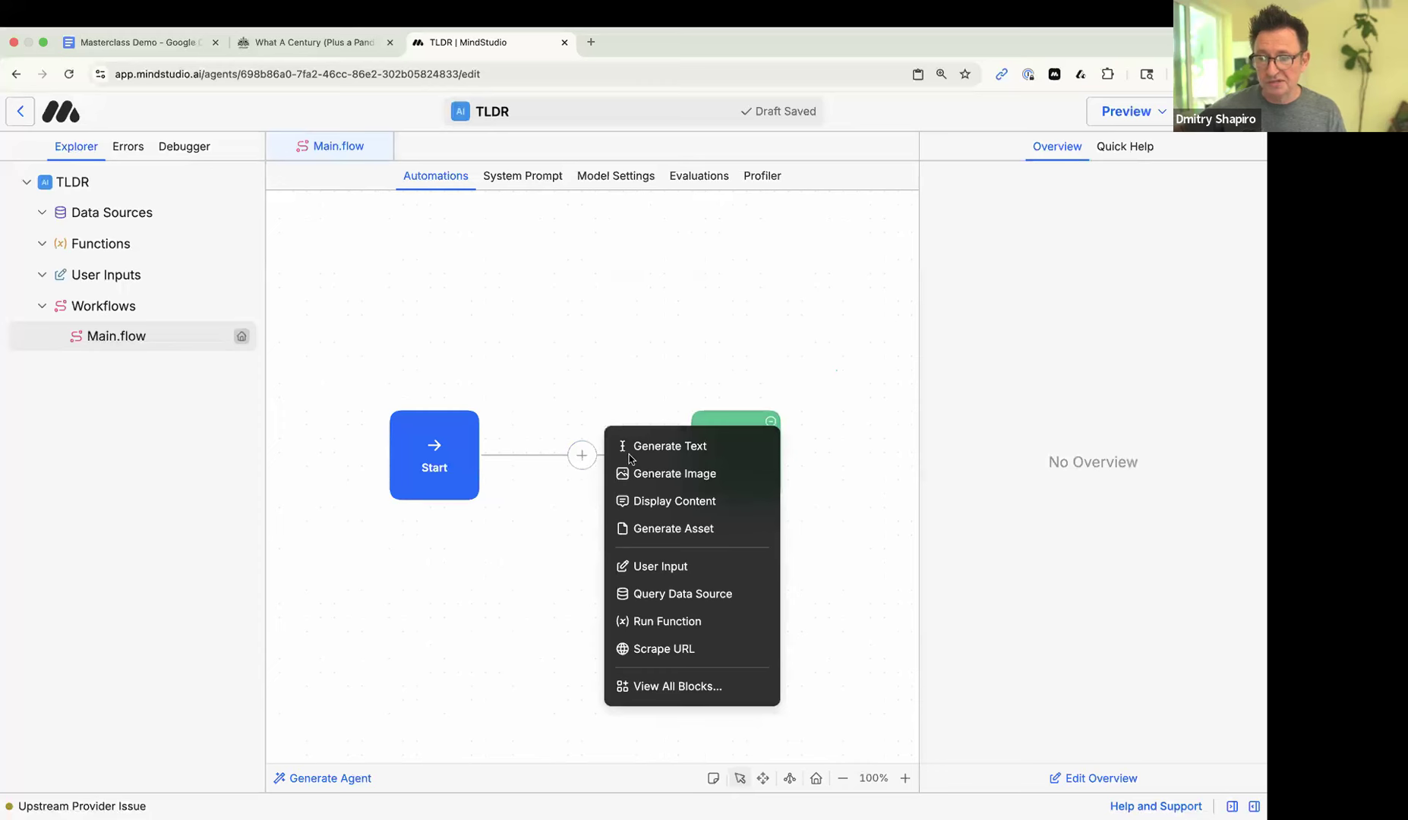
pyautogui.click(692, 449)
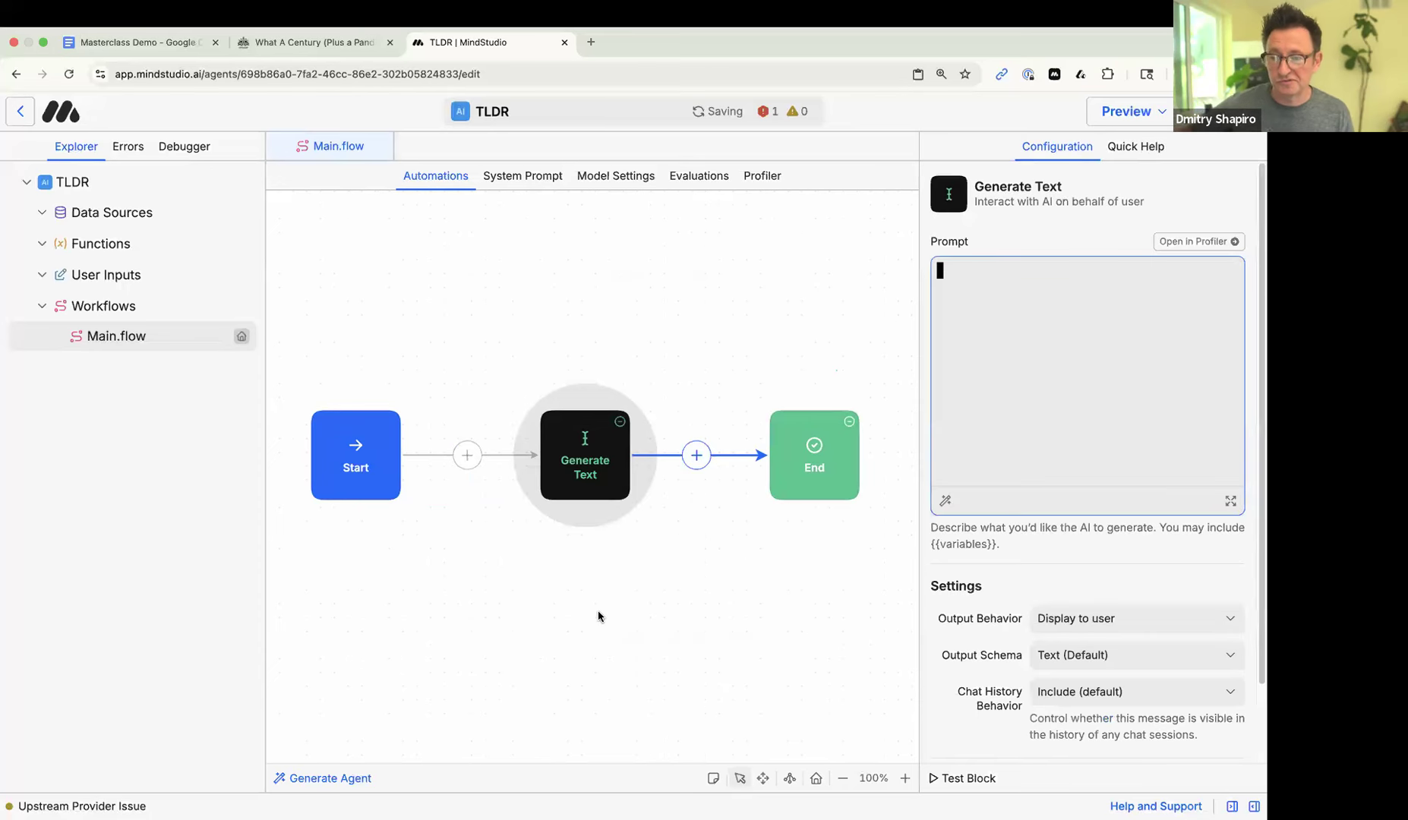
# - Look through the length of the moviegoing article and return to the TLDR workflow
pyautogui.click(294, 53)
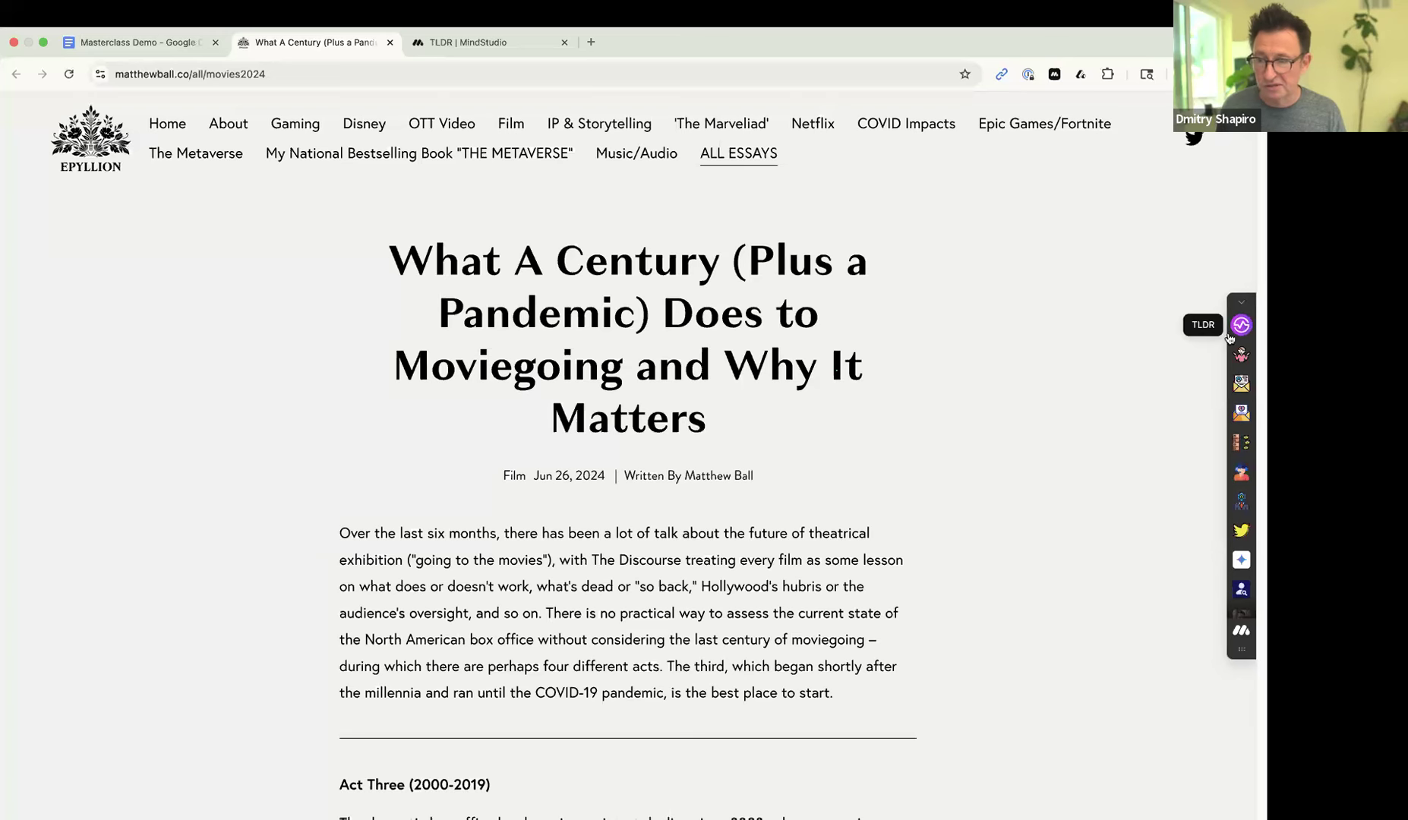
pyautogui.scroll(-1, 612, 560)
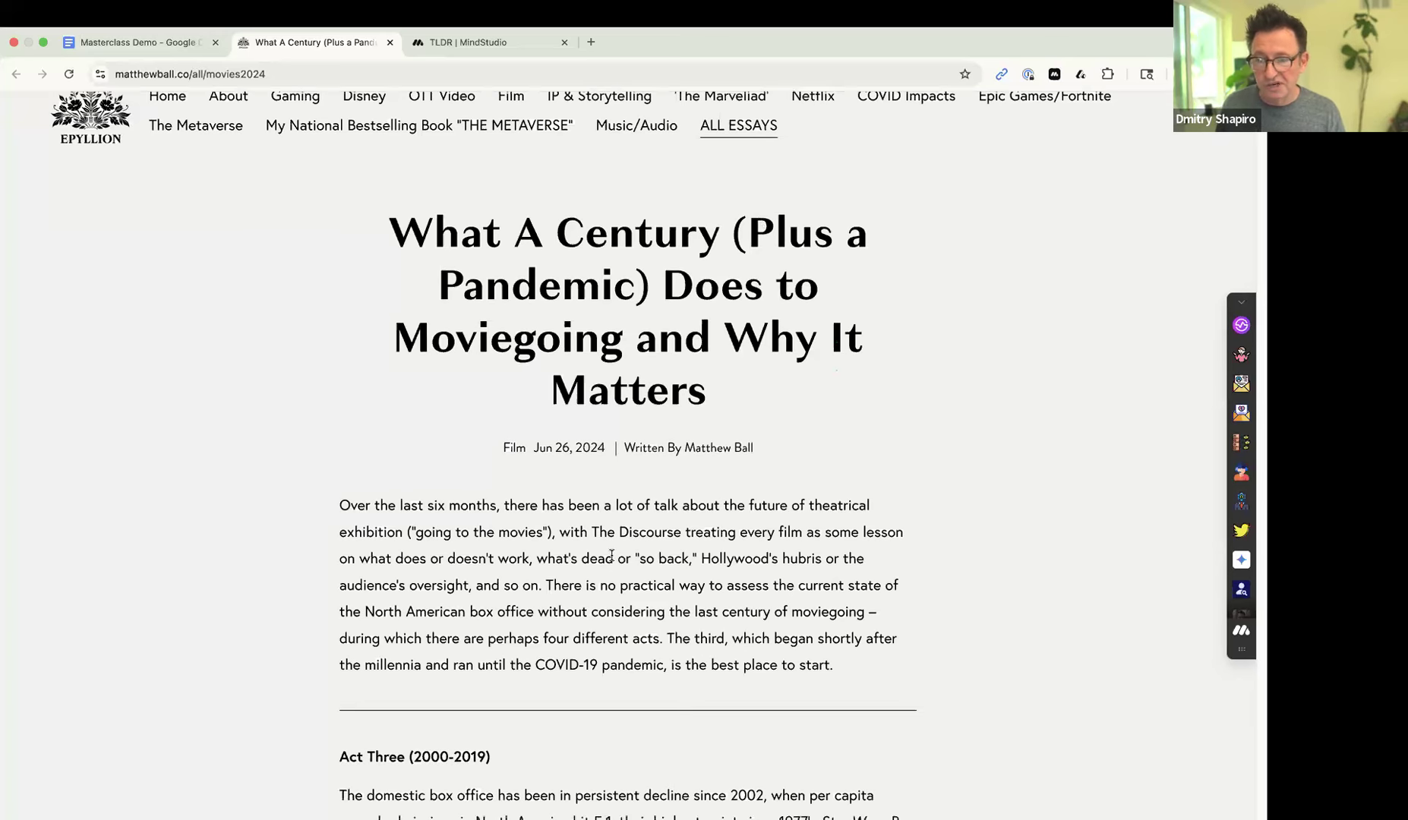
pyautogui.scroll(-15, 611, 556)
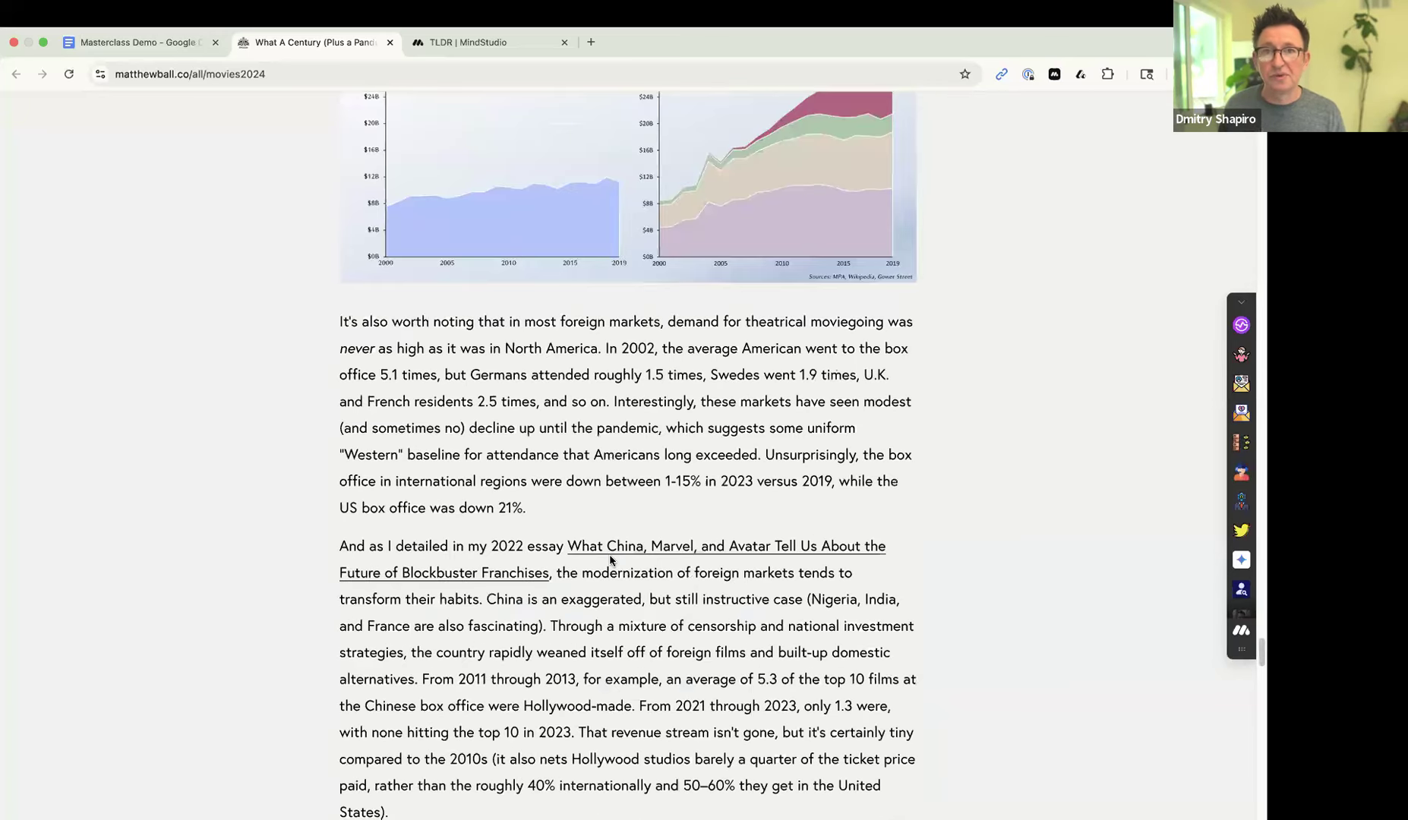
pyautogui.scroll(20, 610, 559)
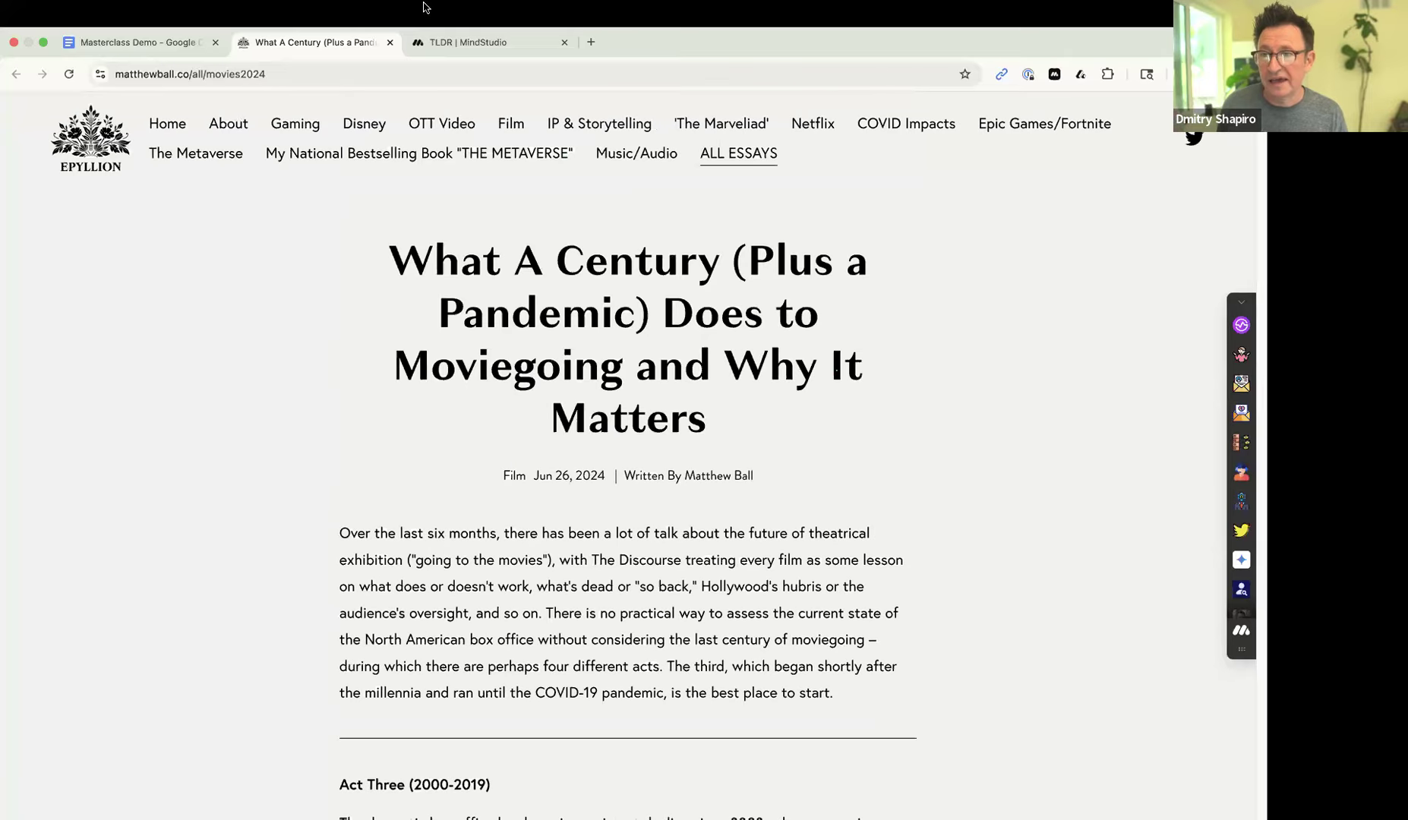
pyautogui.click(469, 38)
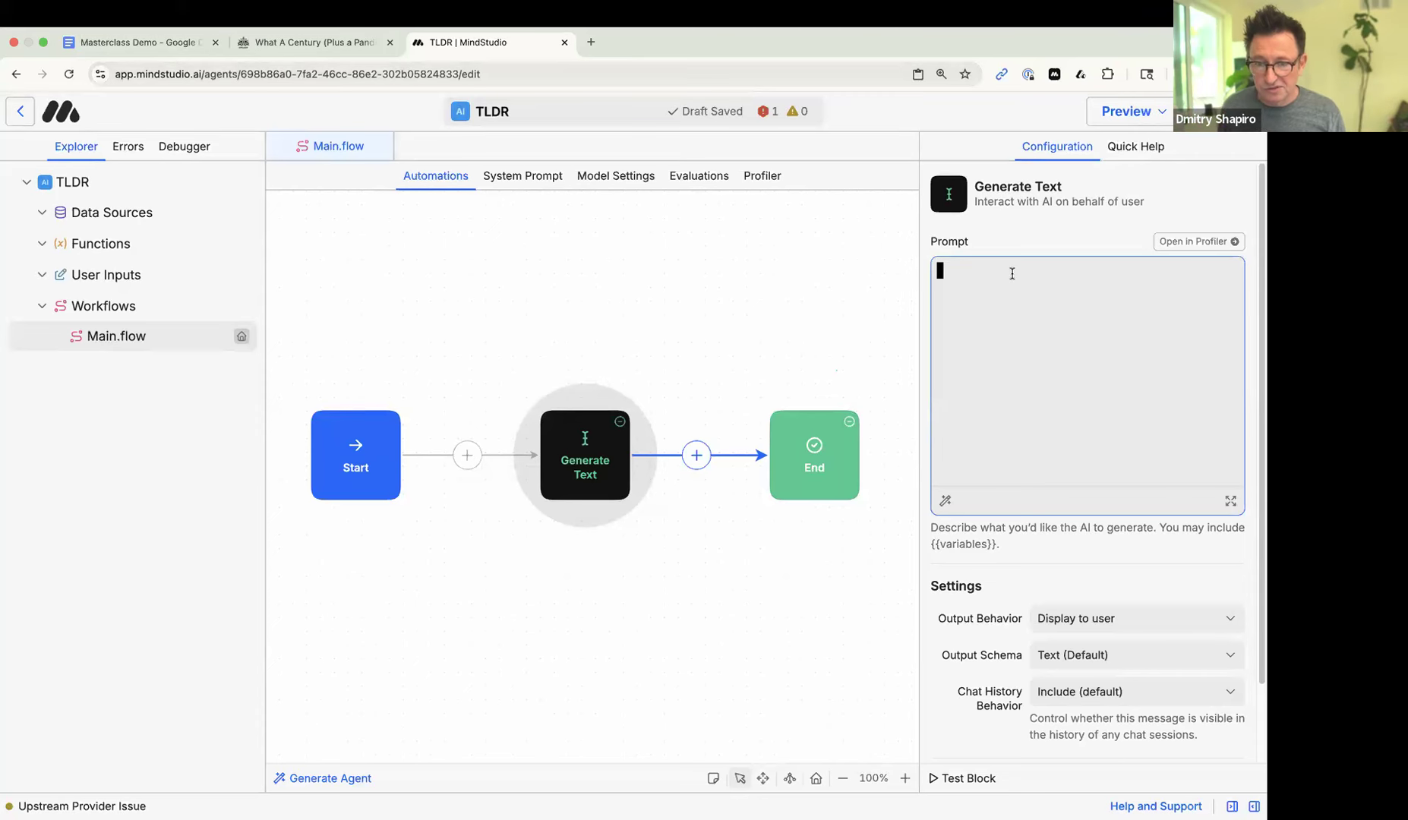
# - Write the Generate Text prompt as "Extract all learnings:" followed by a blank line and the {{pageContent}} variable
pyautogui.moveTo(576, 468)
pyautogui.mouseDown()
pyautogui.moveTo(531, 469)
pyautogui.moveTo(572, 465)
pyautogui.mouseUp()
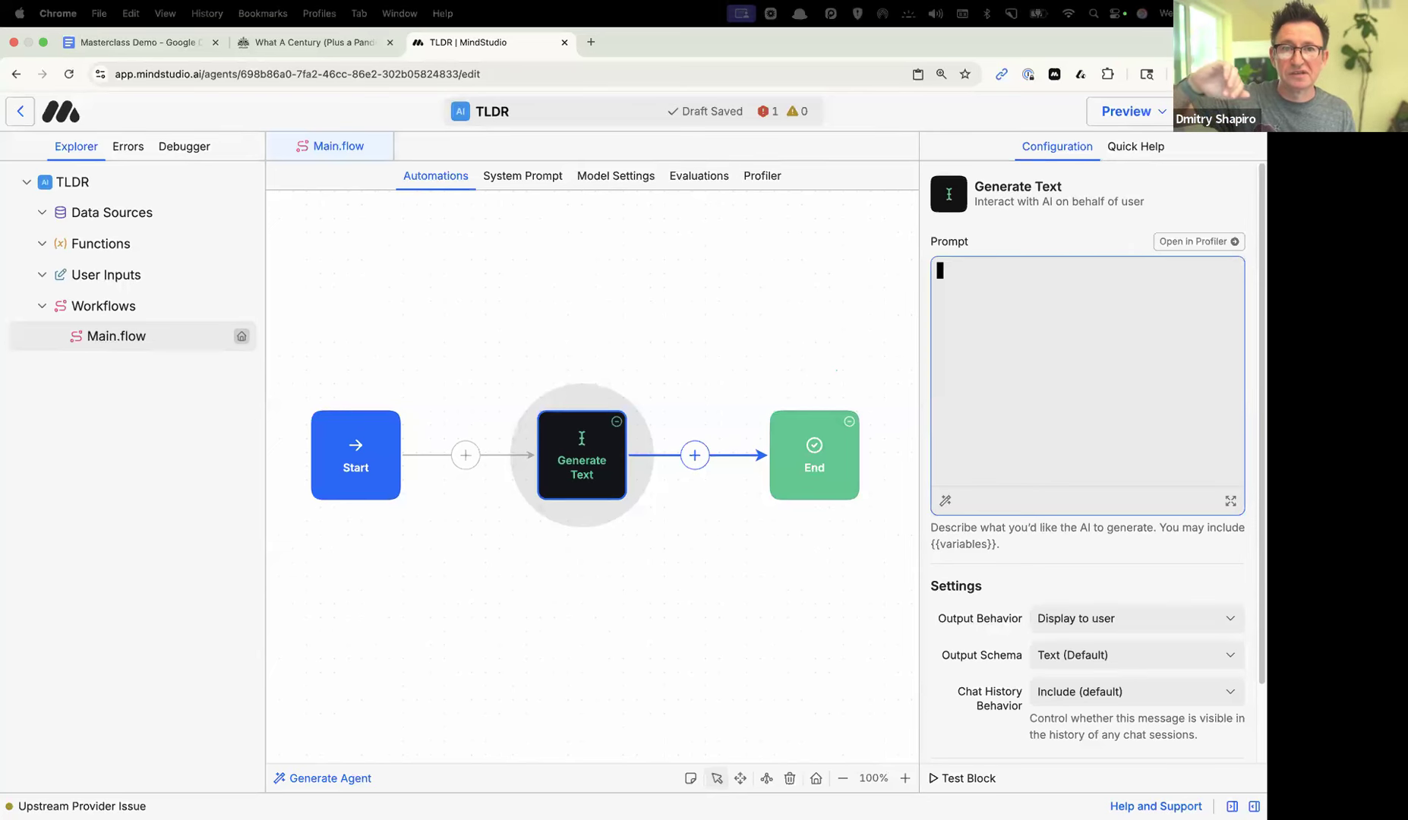
pyautogui.press('super+Tab')
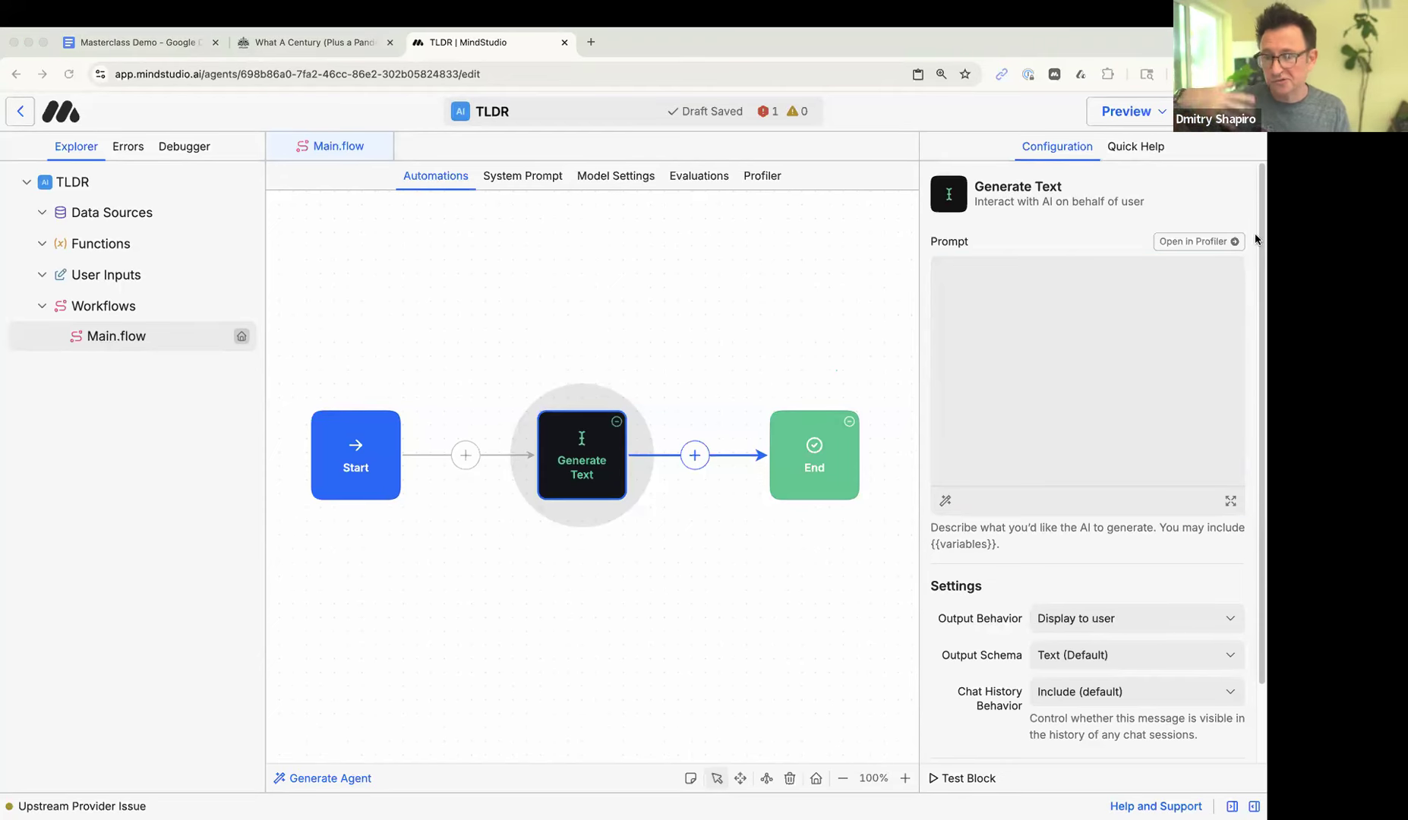
pyautogui.click(1136, 404)
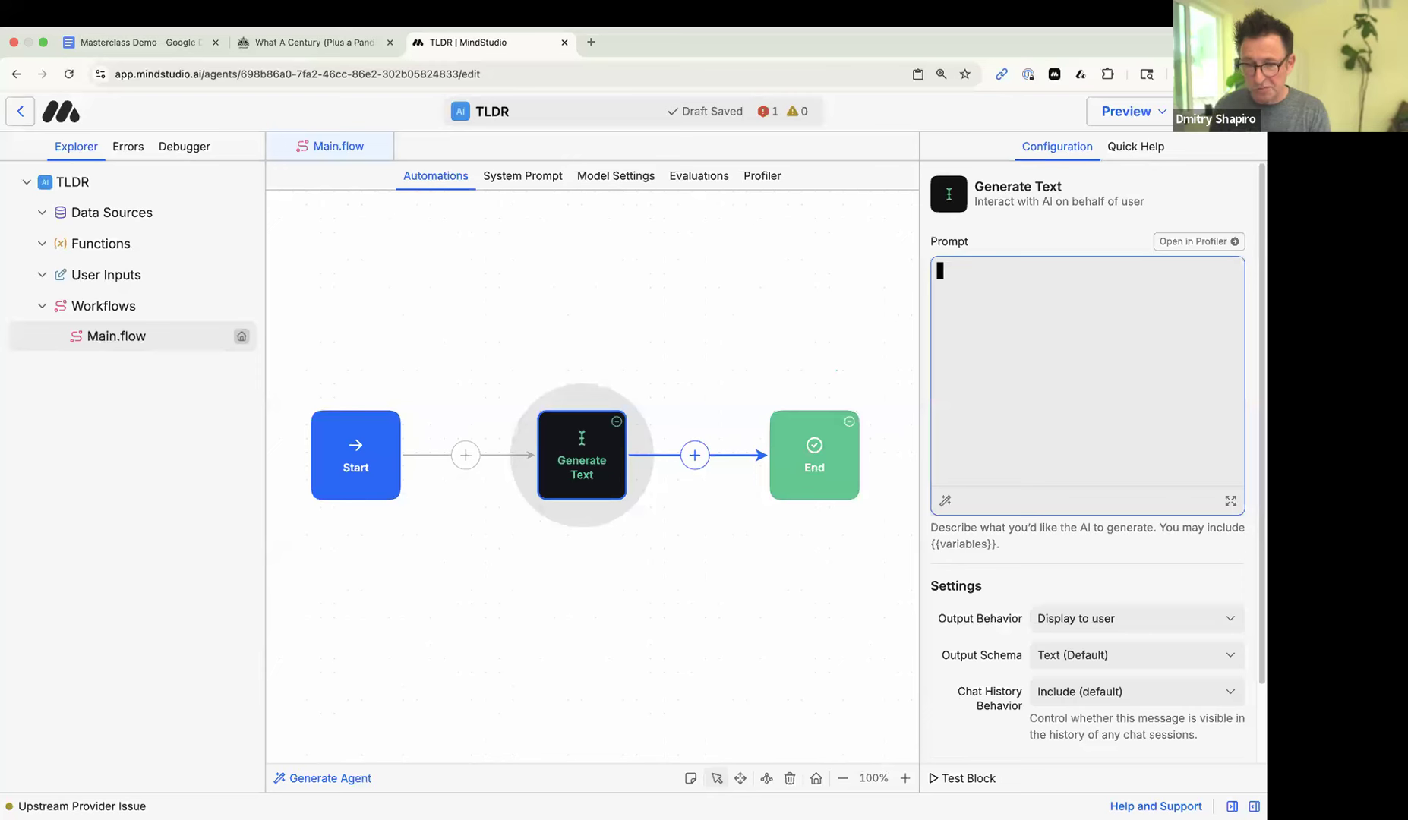
pyautogui.write('Extract all learnings:')
pyautogui.press('Return')
pyautogui.press('Return')
pyautogui.write('{{')
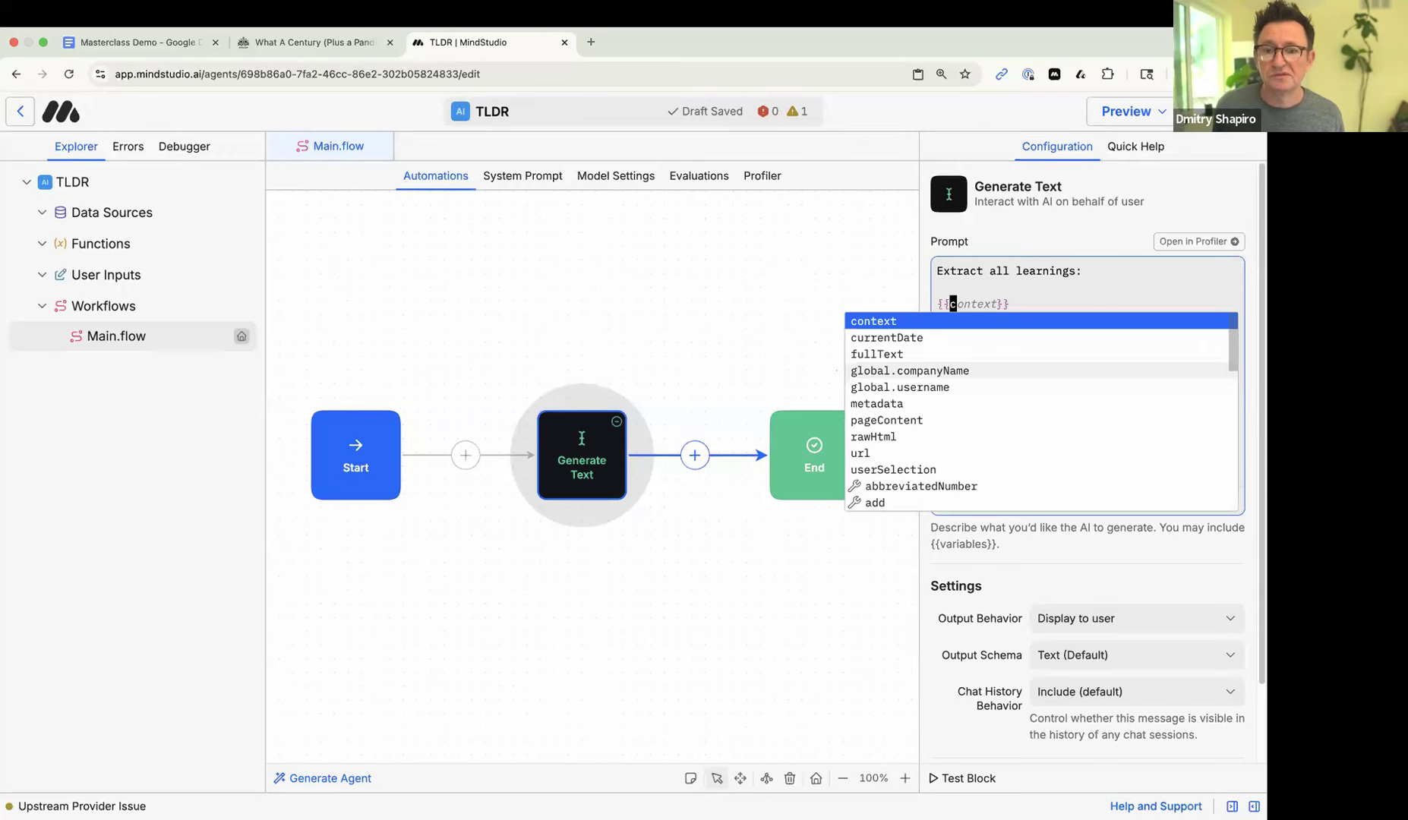
pyautogui.press('super+equal')
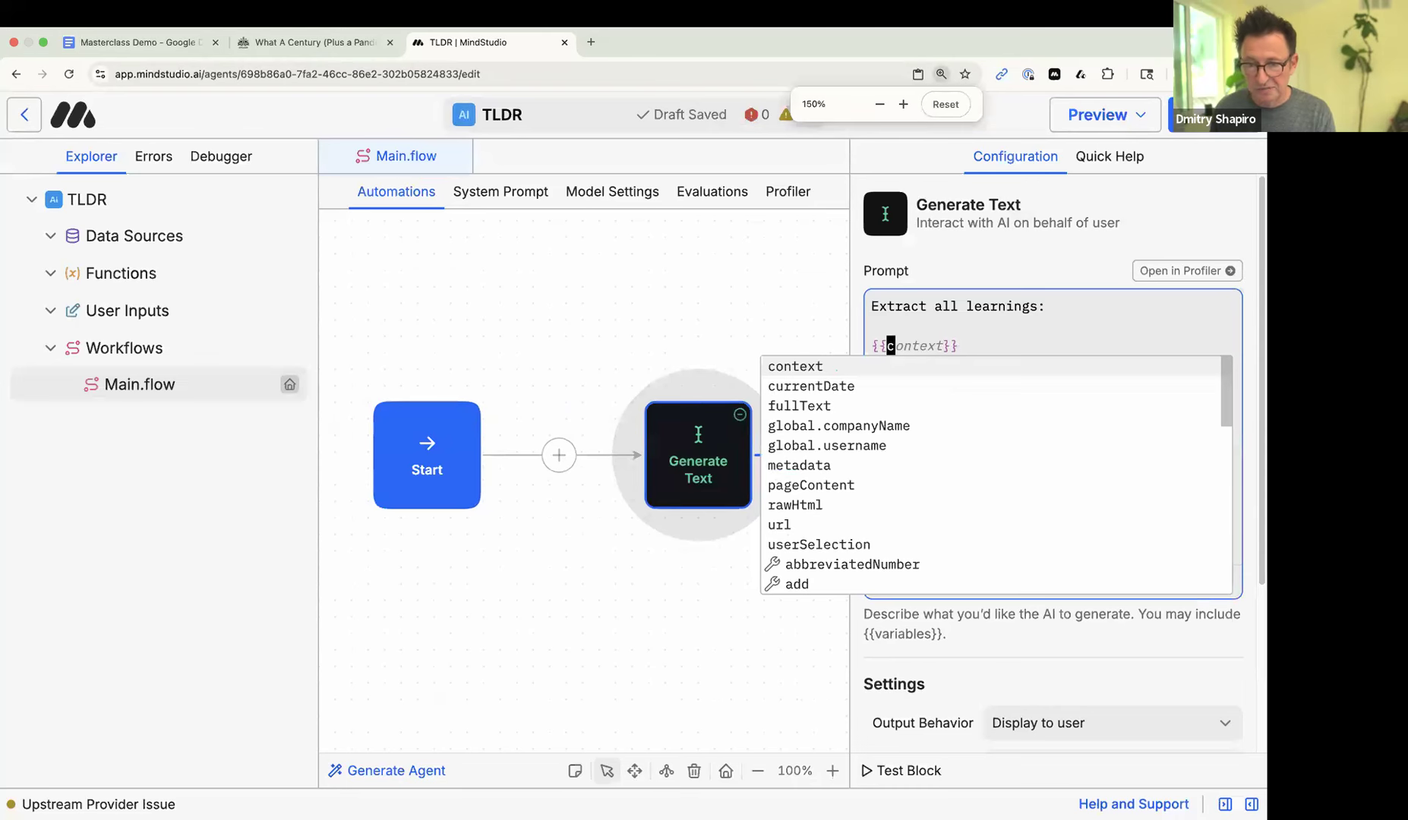
pyautogui.moveTo(889, 350)
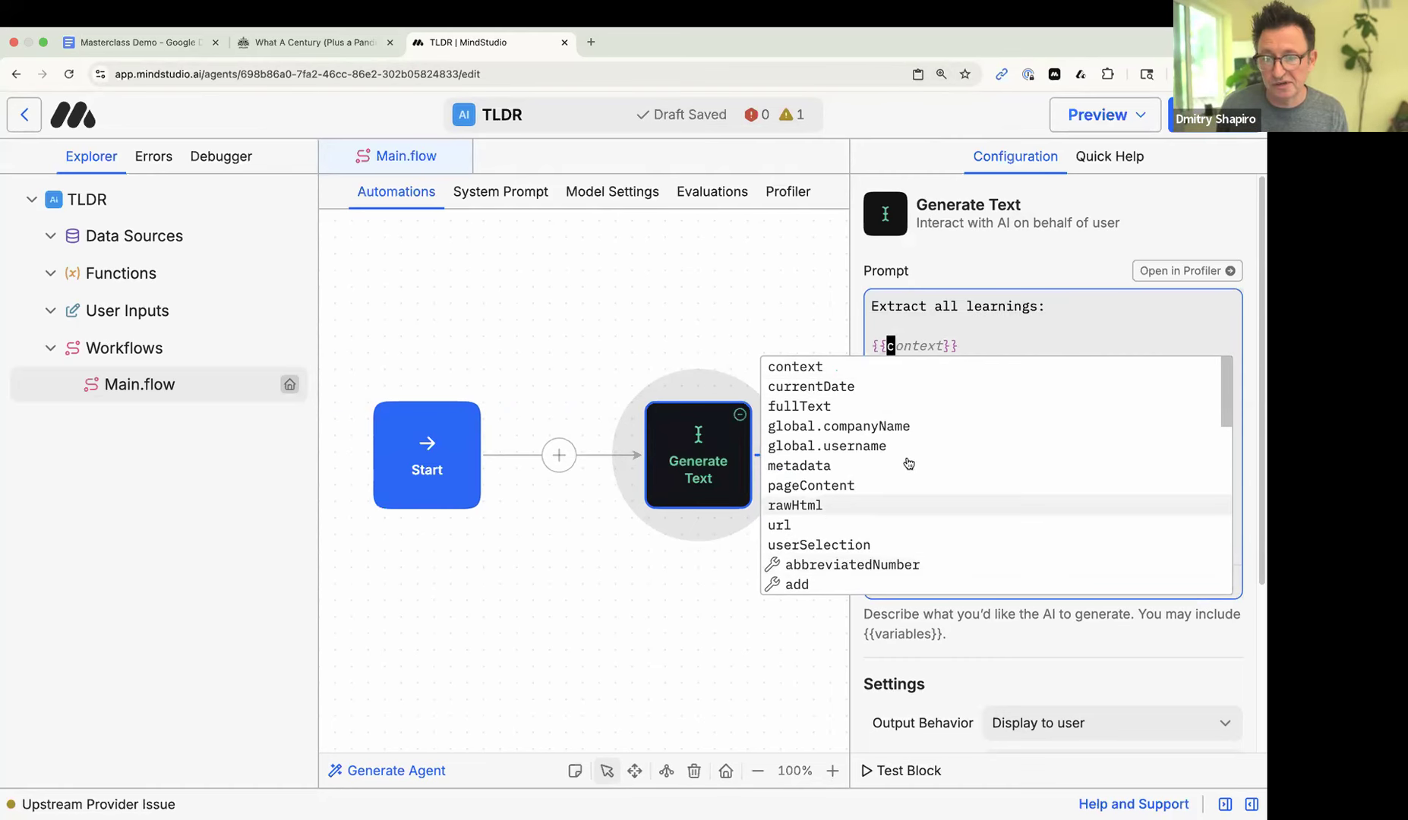
pyautogui.click(824, 486)
pyautogui.press('super+minus')
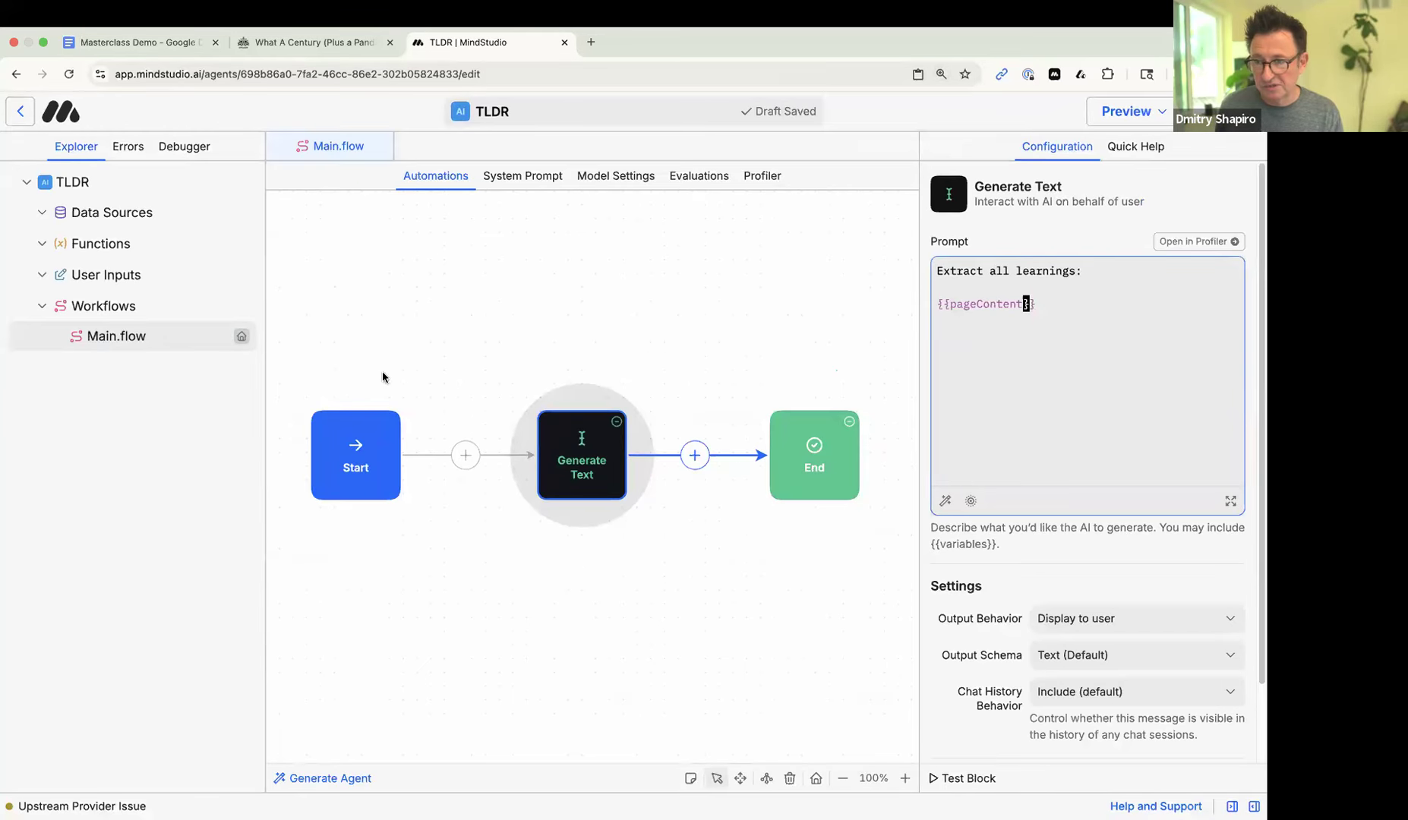
# - Examine the article's full page content, selecting all of it and clearing the selection again
pyautogui.click(307, 45)
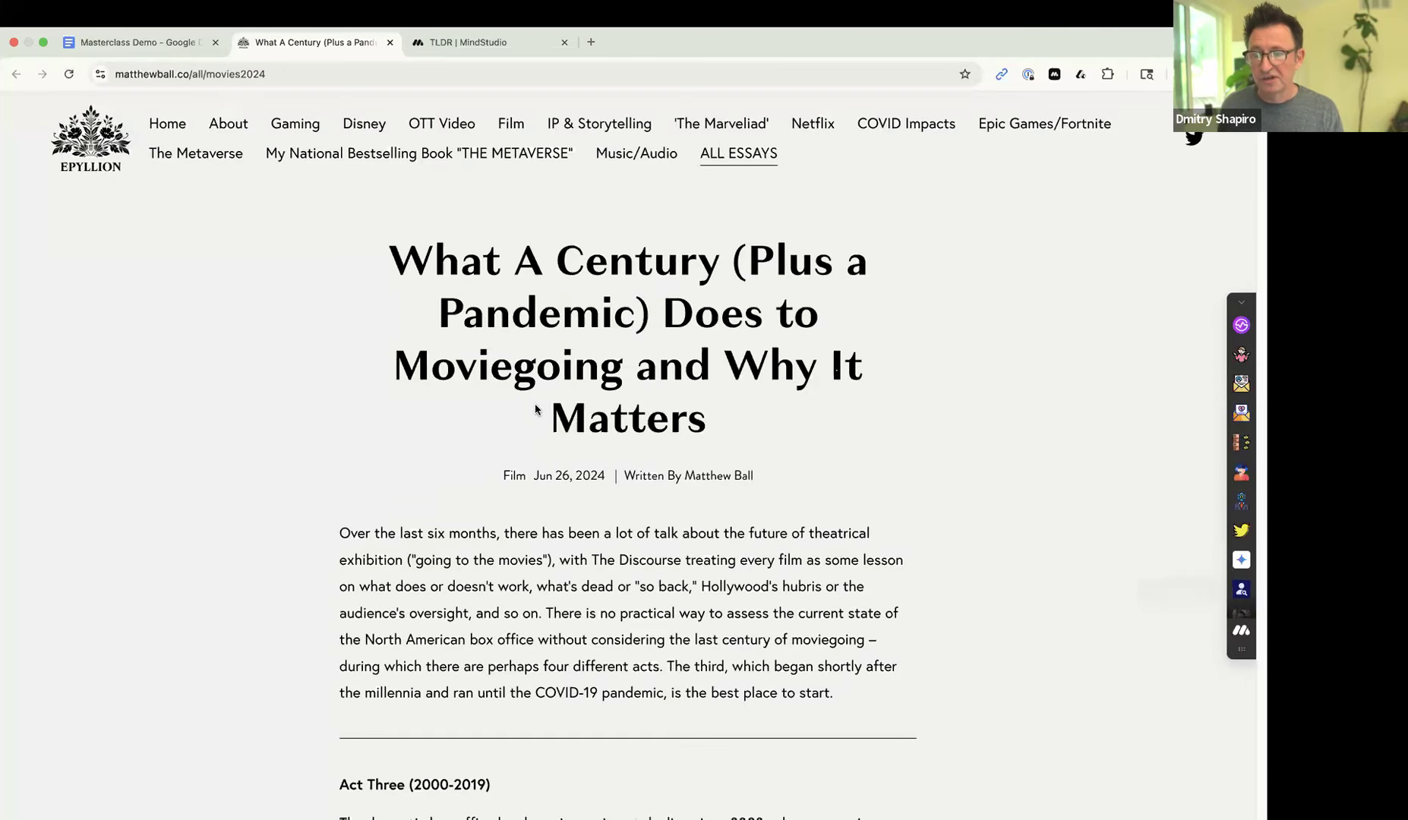
pyautogui.scroll(-20, 568, 573)
pyautogui.scroll(5, 564, 570)
pyautogui.scroll(15, 564, 570)
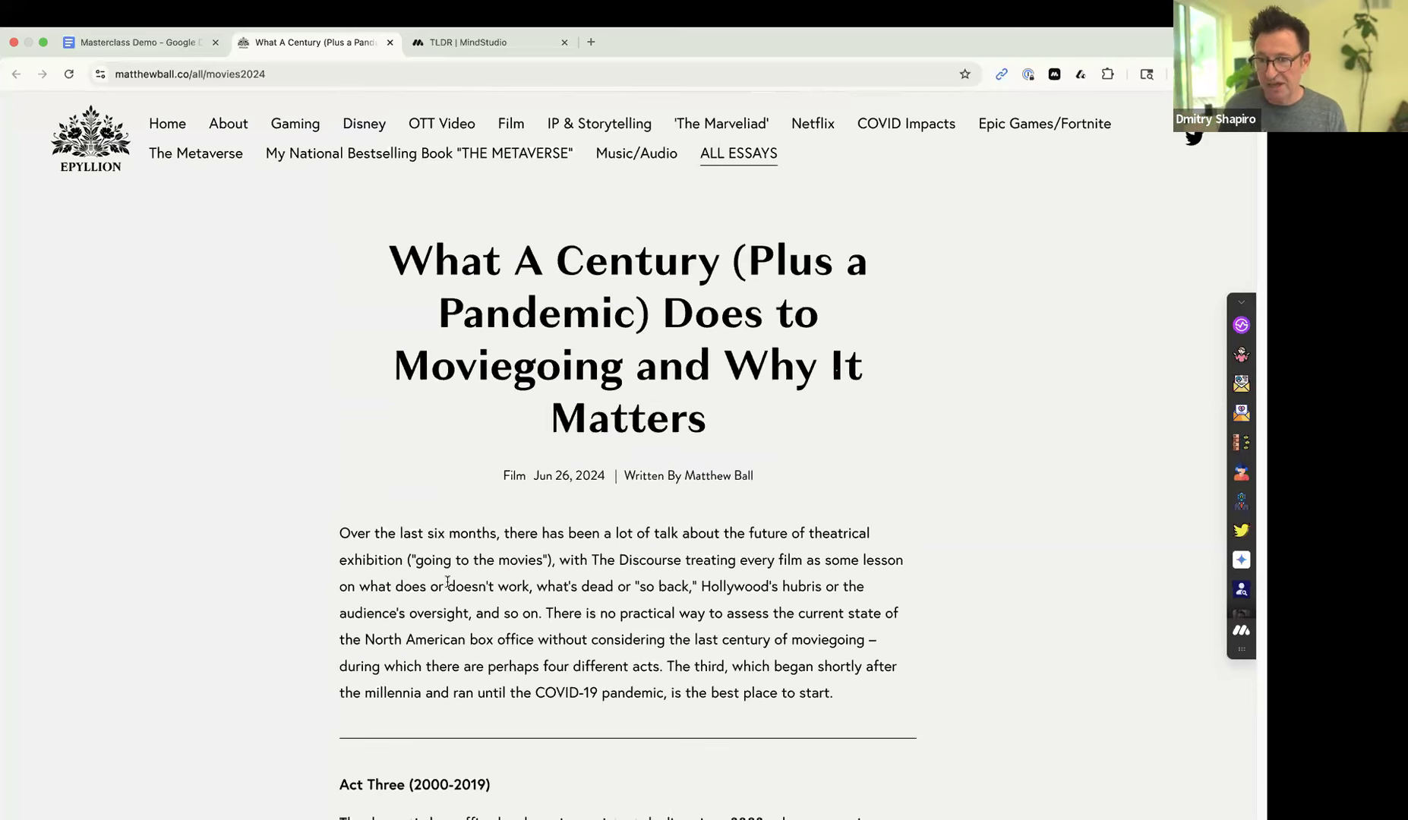
pyautogui.press('super+a')
pyautogui.scroll(-10, 444, 590)
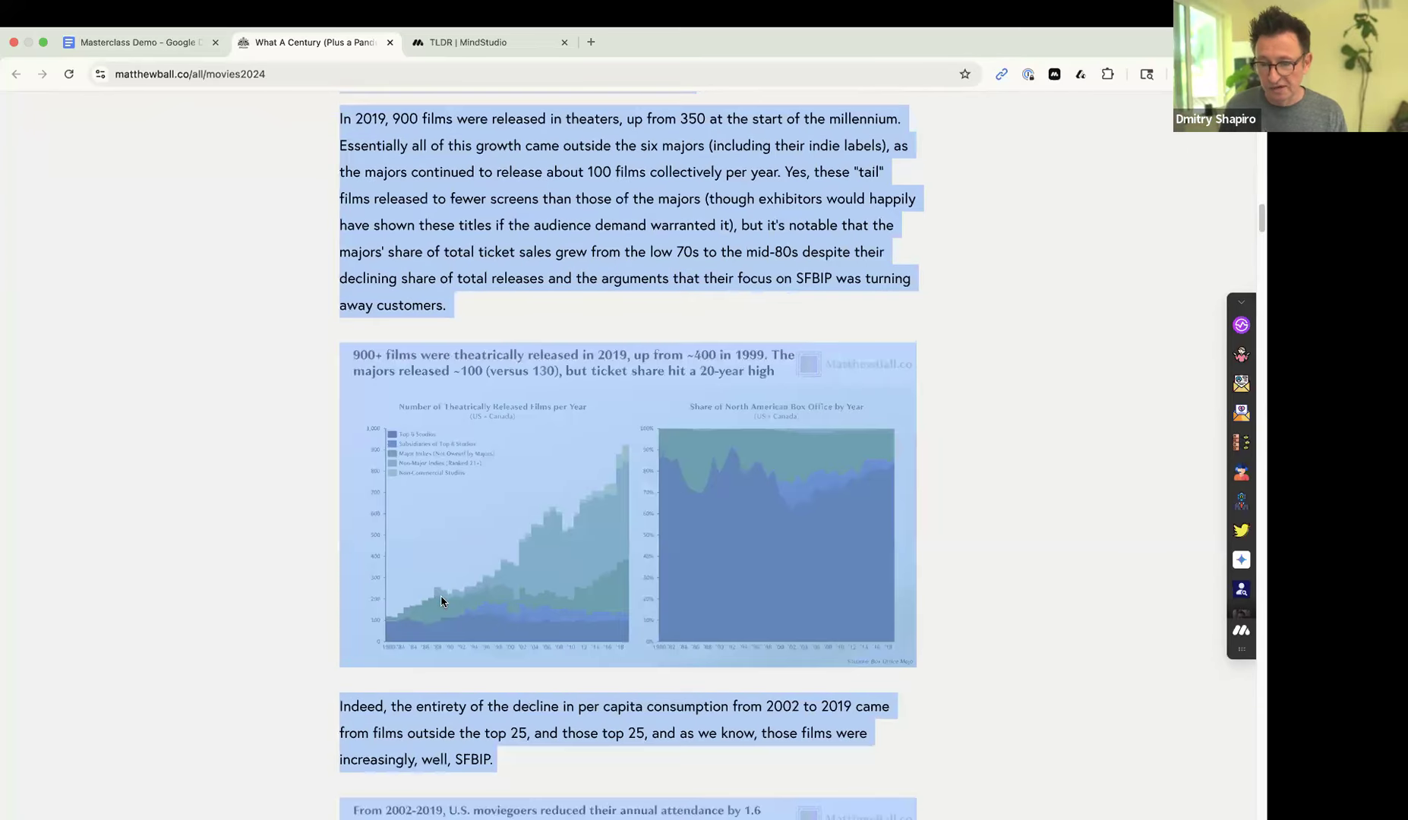
pyautogui.scroll(15, 442, 601)
pyautogui.click(621, 560)
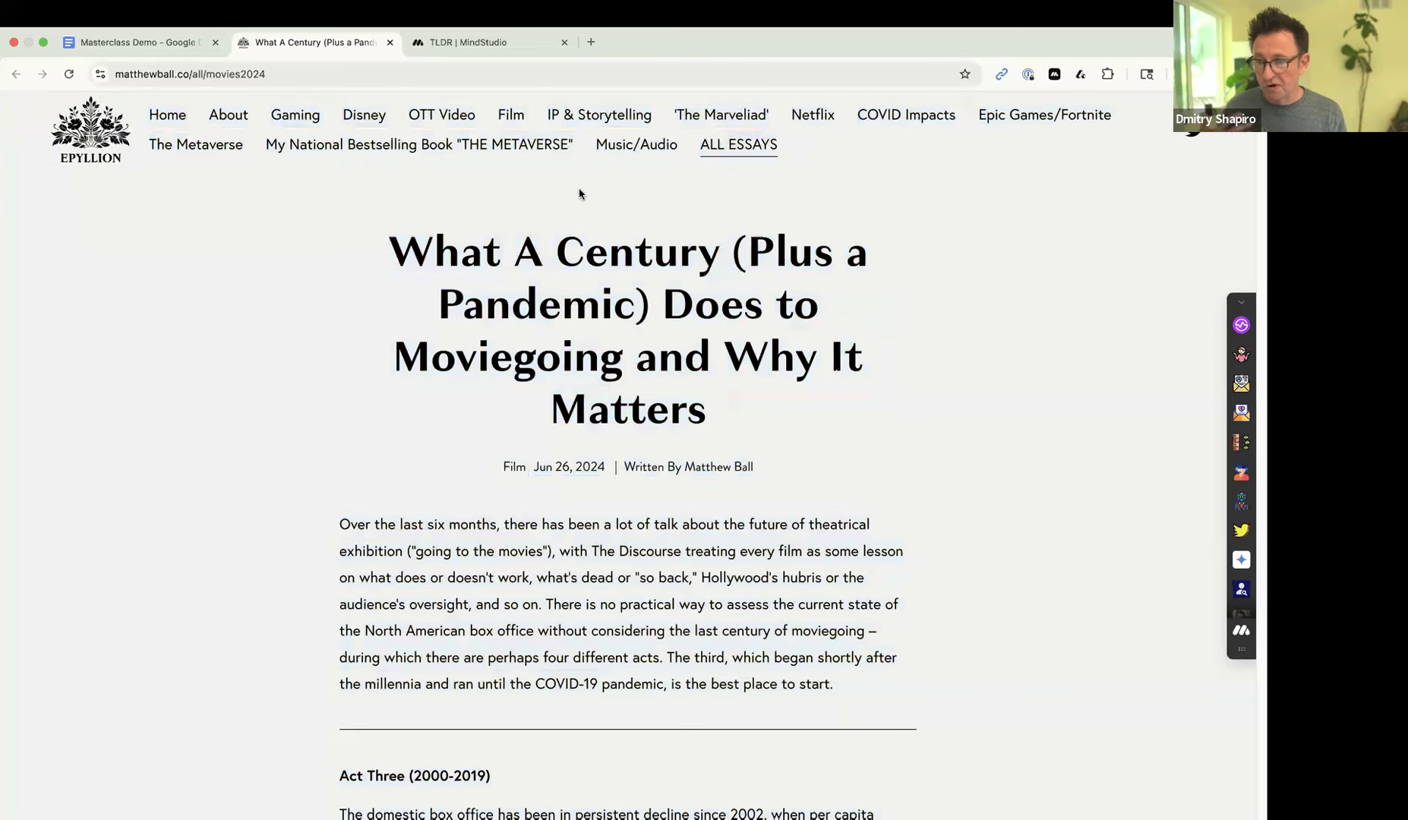
# - Return to the TLDR workflow and highlight the {{pageContent}} variable in the Generate Text prompt
pyautogui.click(516, 42)
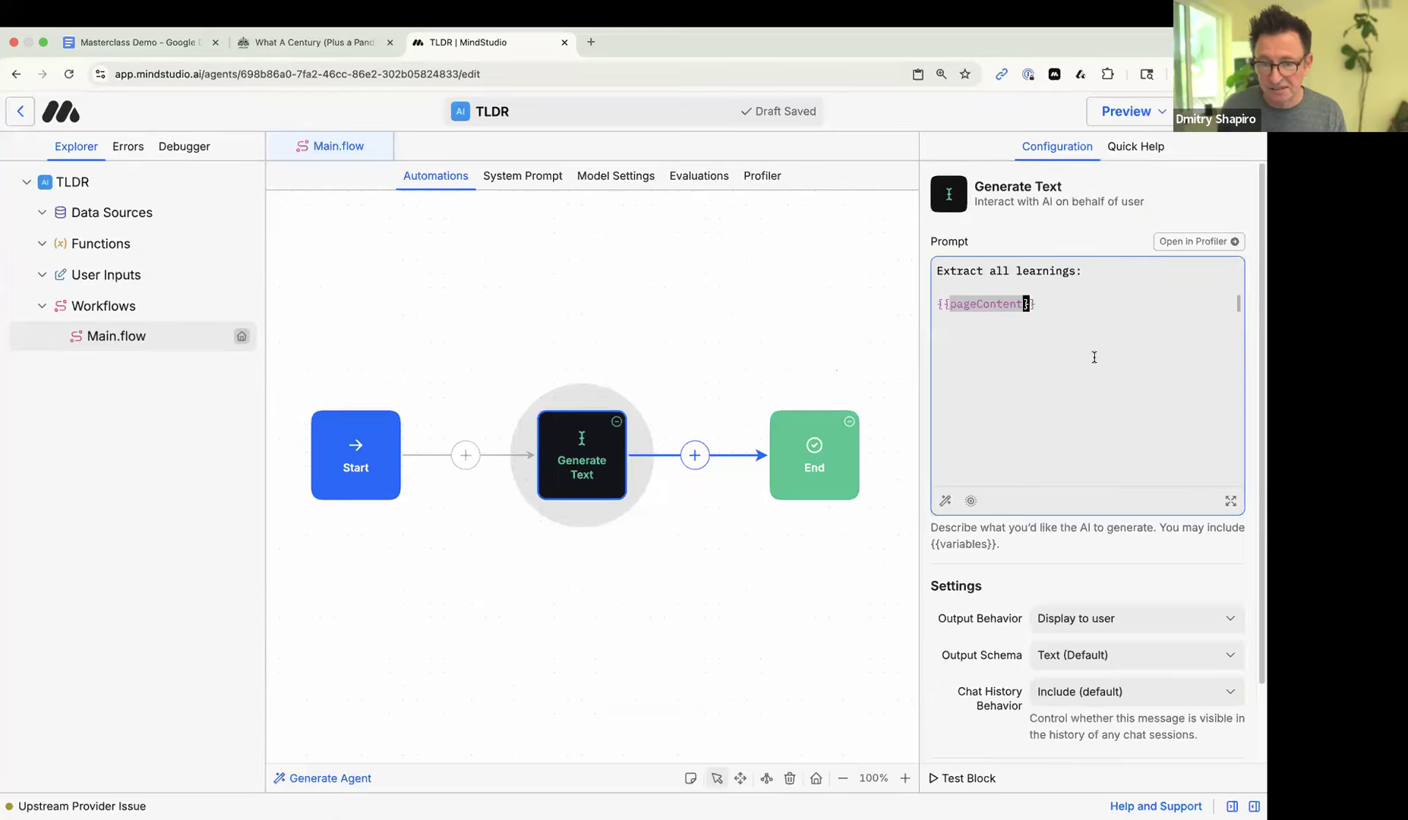
pyautogui.click(1049, 313)
pyautogui.moveTo(1049, 302); pyautogui.dragTo(904, 308)
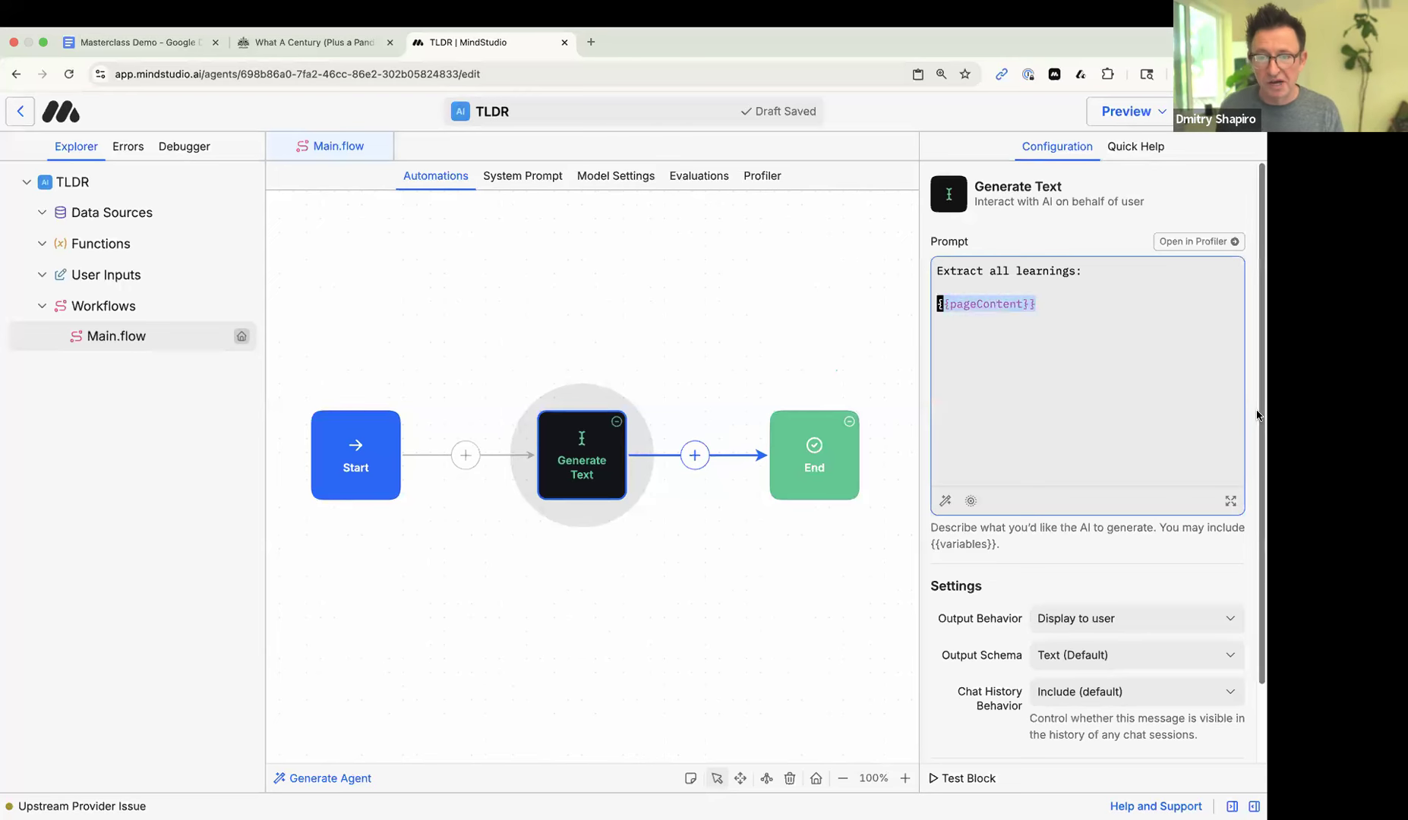
pyautogui.click(1087, 287)
pyautogui.moveTo(1088, 270); pyautogui.dragTo(1037, 304)
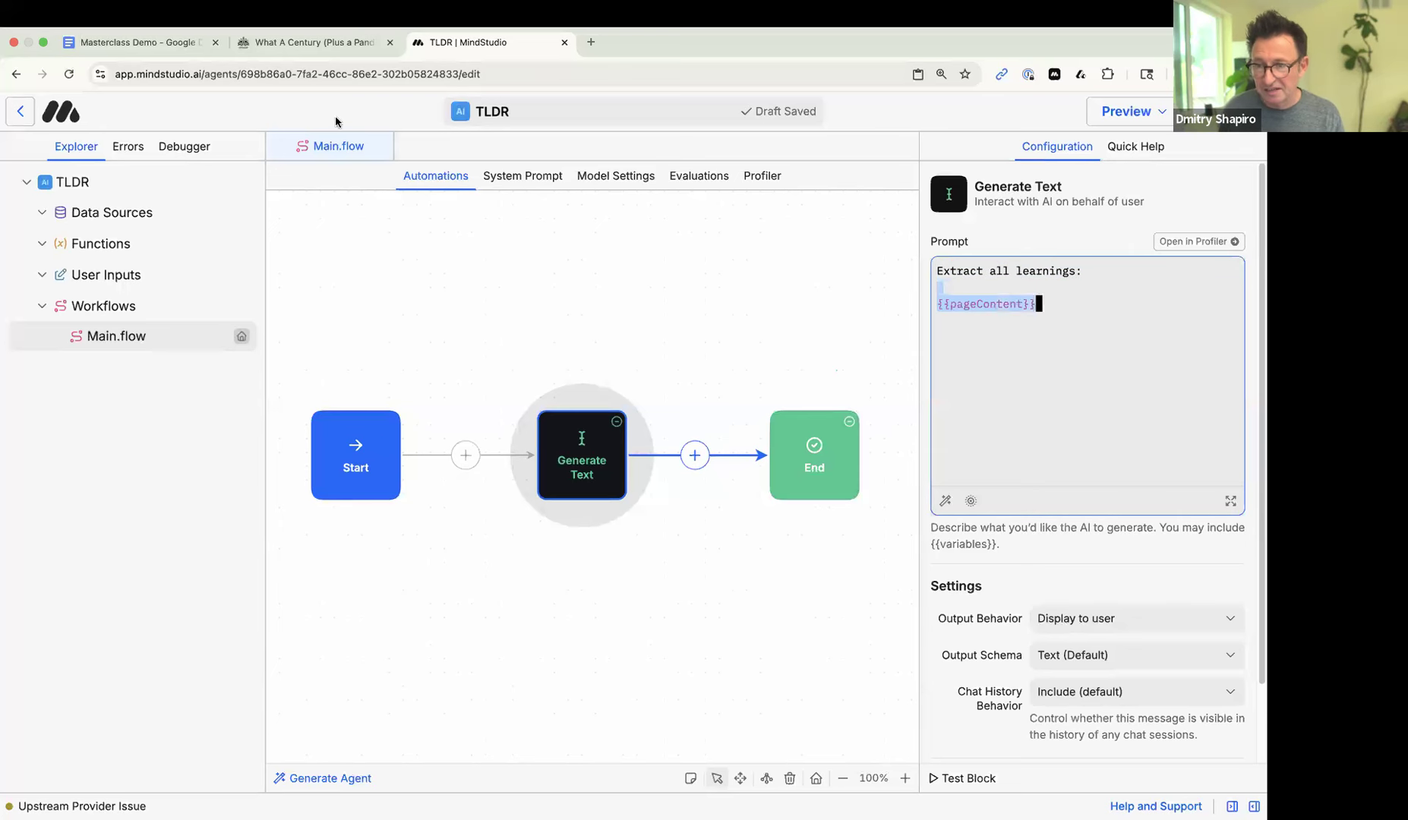
# - Highlight the moviegoing article's text to examine the page content, clear the selection, and return to the TLDR workflow
pyautogui.click(325, 43)
pyautogui.moveTo(394, 495); pyautogui.dragTo(807, 655)
pyautogui.click(703, 402)
pyautogui.click(509, 38)
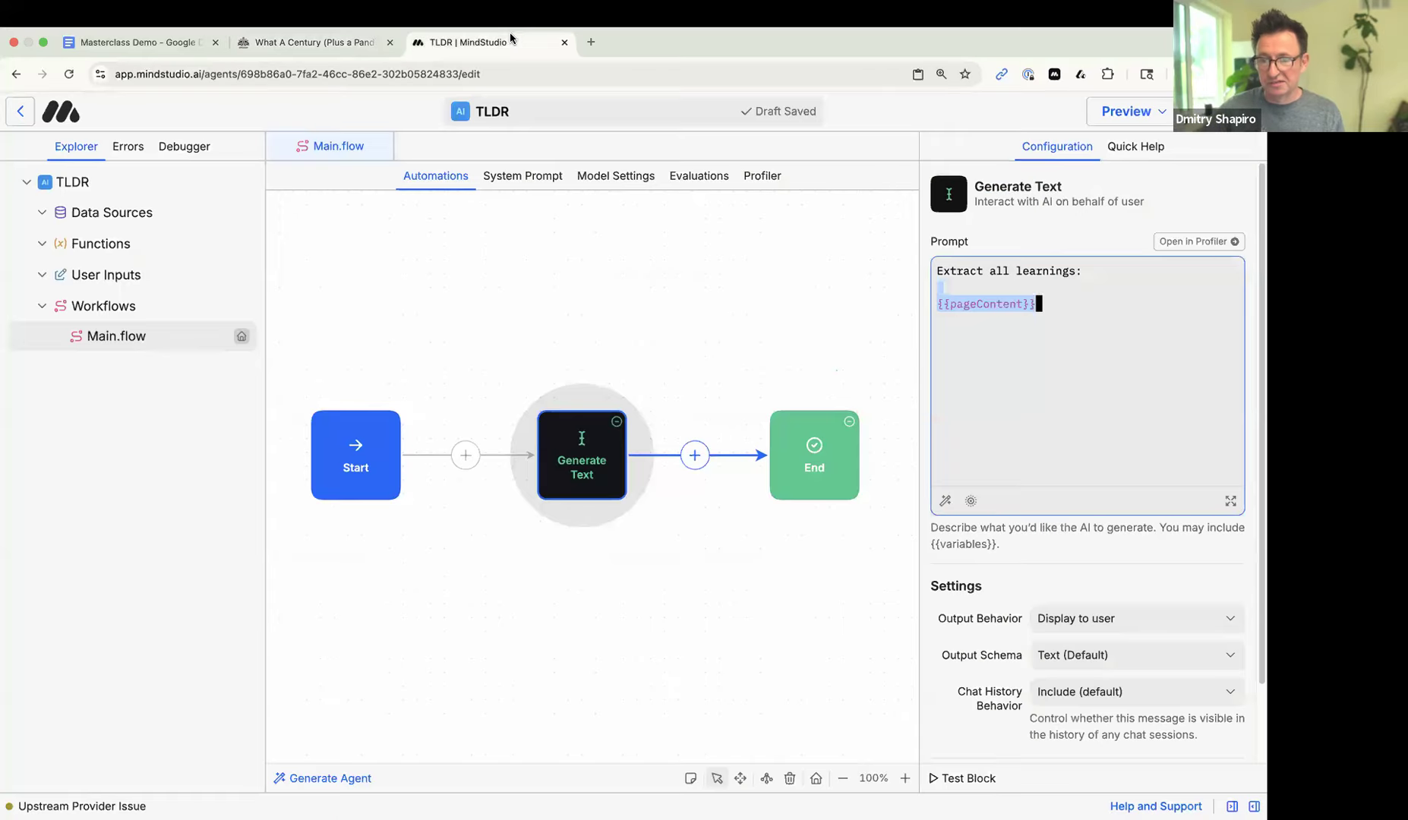
# - Review the Output Behavior options of the Generate Text block, keeping Display to user
pyautogui.click(1116, 369)
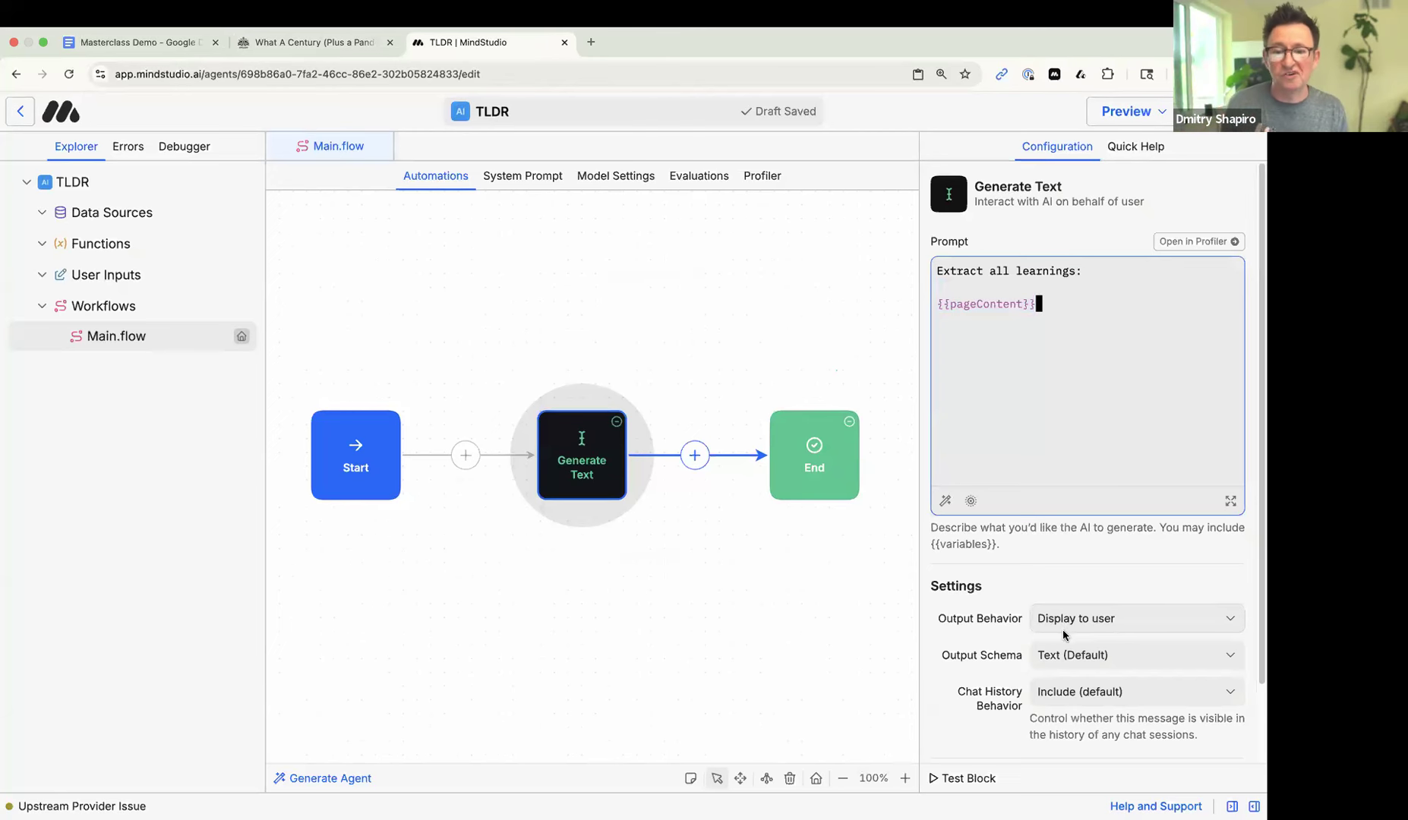
pyautogui.click(1134, 619)
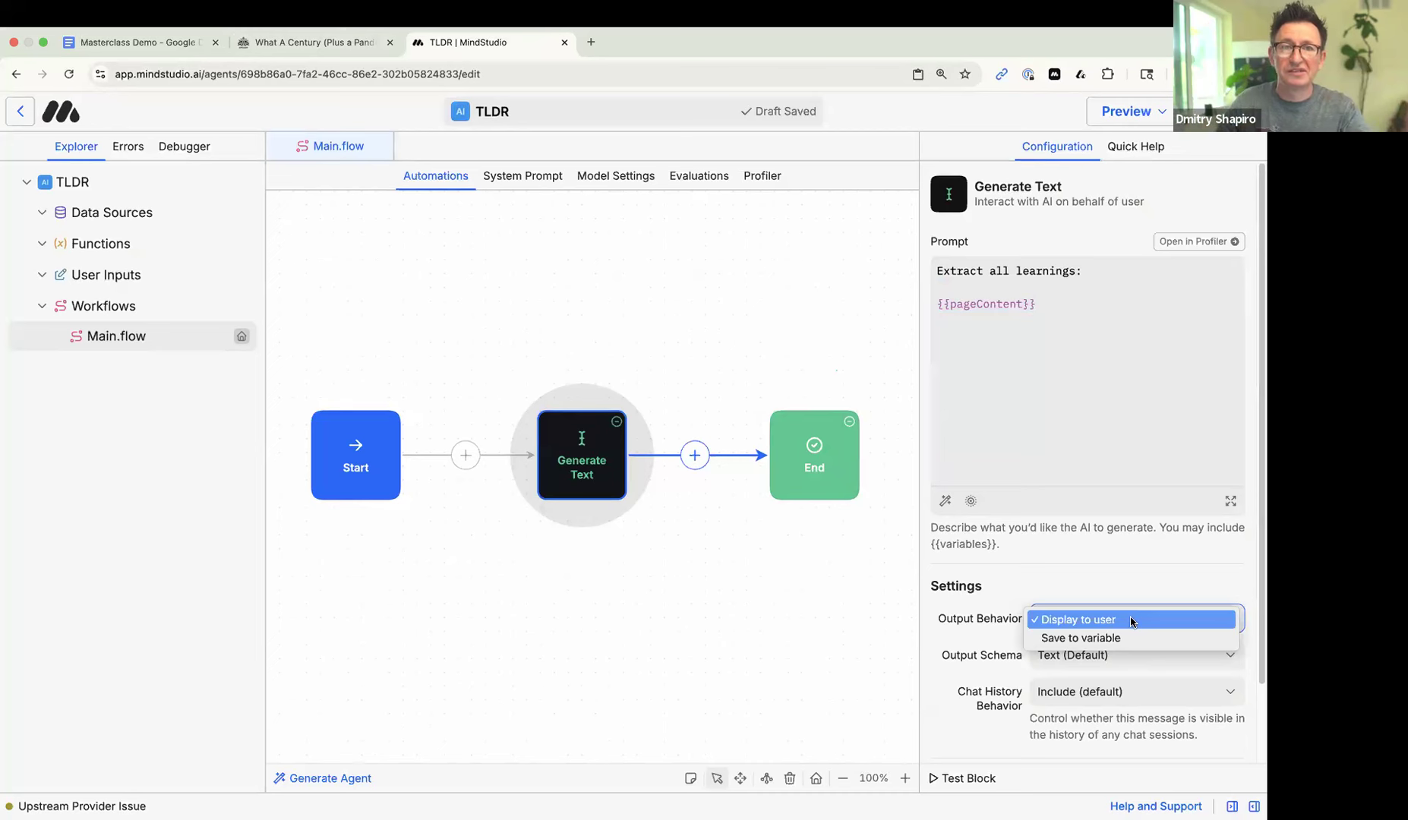
pyautogui.click(1110, 552)
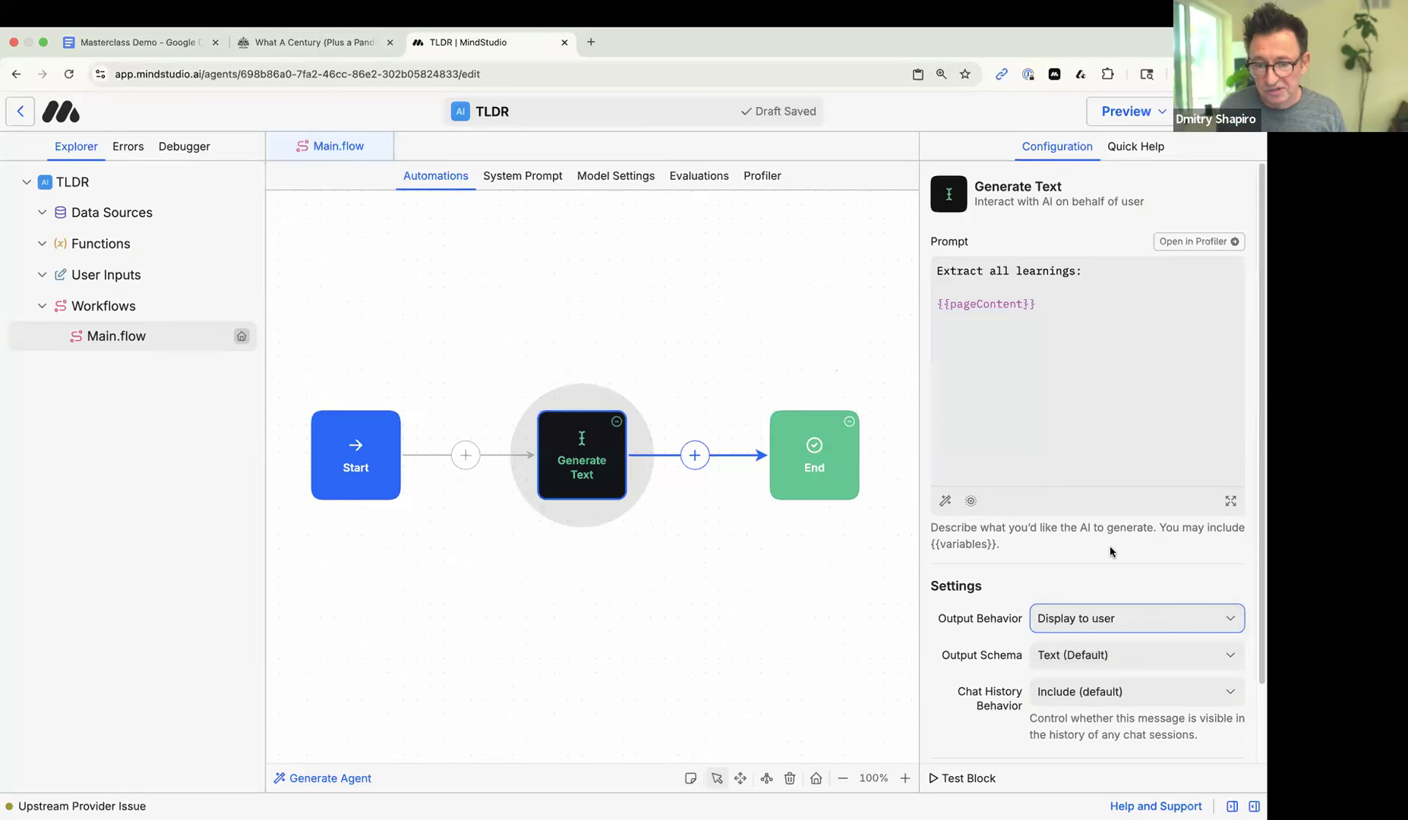
# - Set the Generate Text block's model to OpenAI GPT-4 with a temperature of 0.6
pyautogui.scroll(-3, 1111, 552)
pyautogui.scroll(-1, 1078, 616)
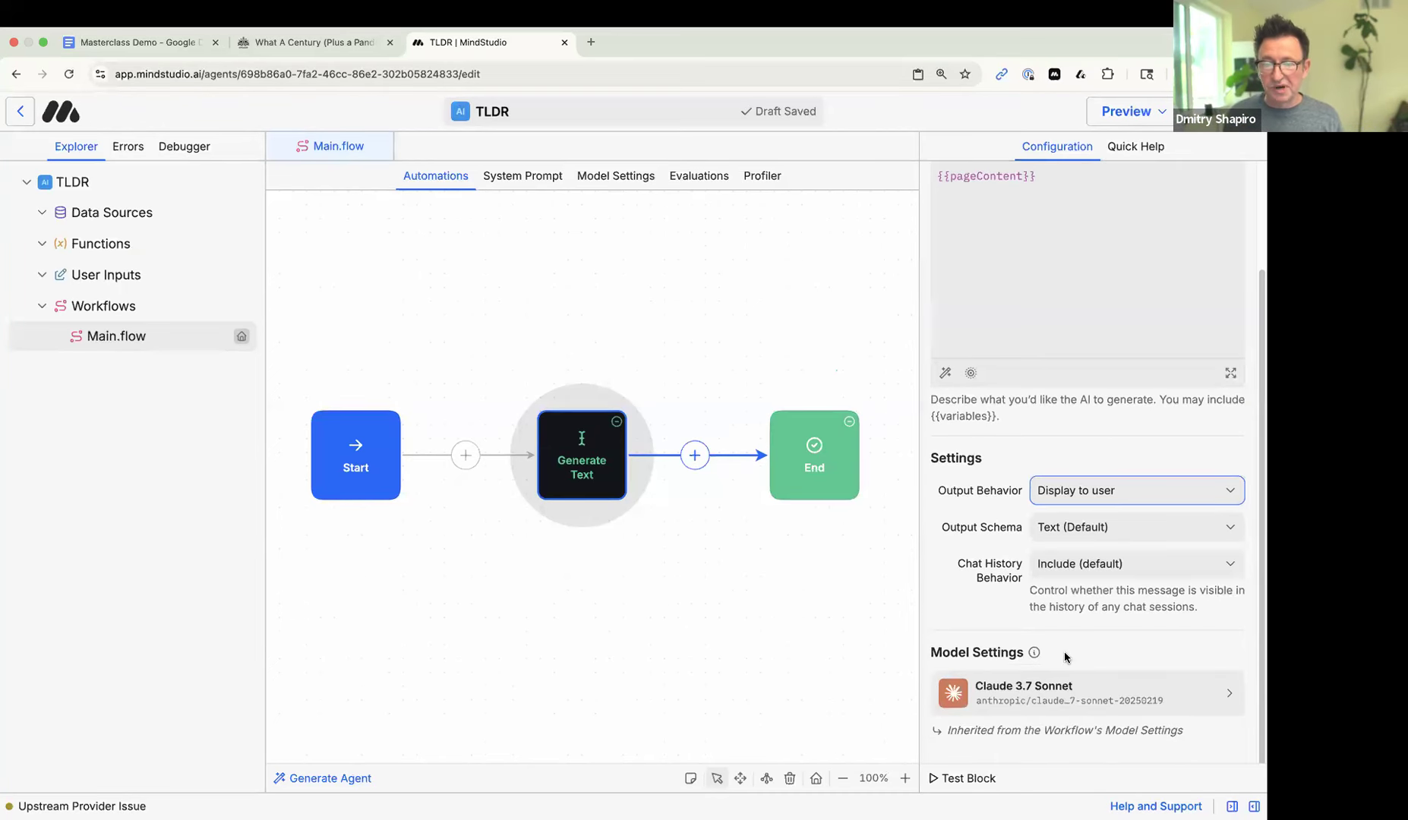
pyautogui.click(1026, 704)
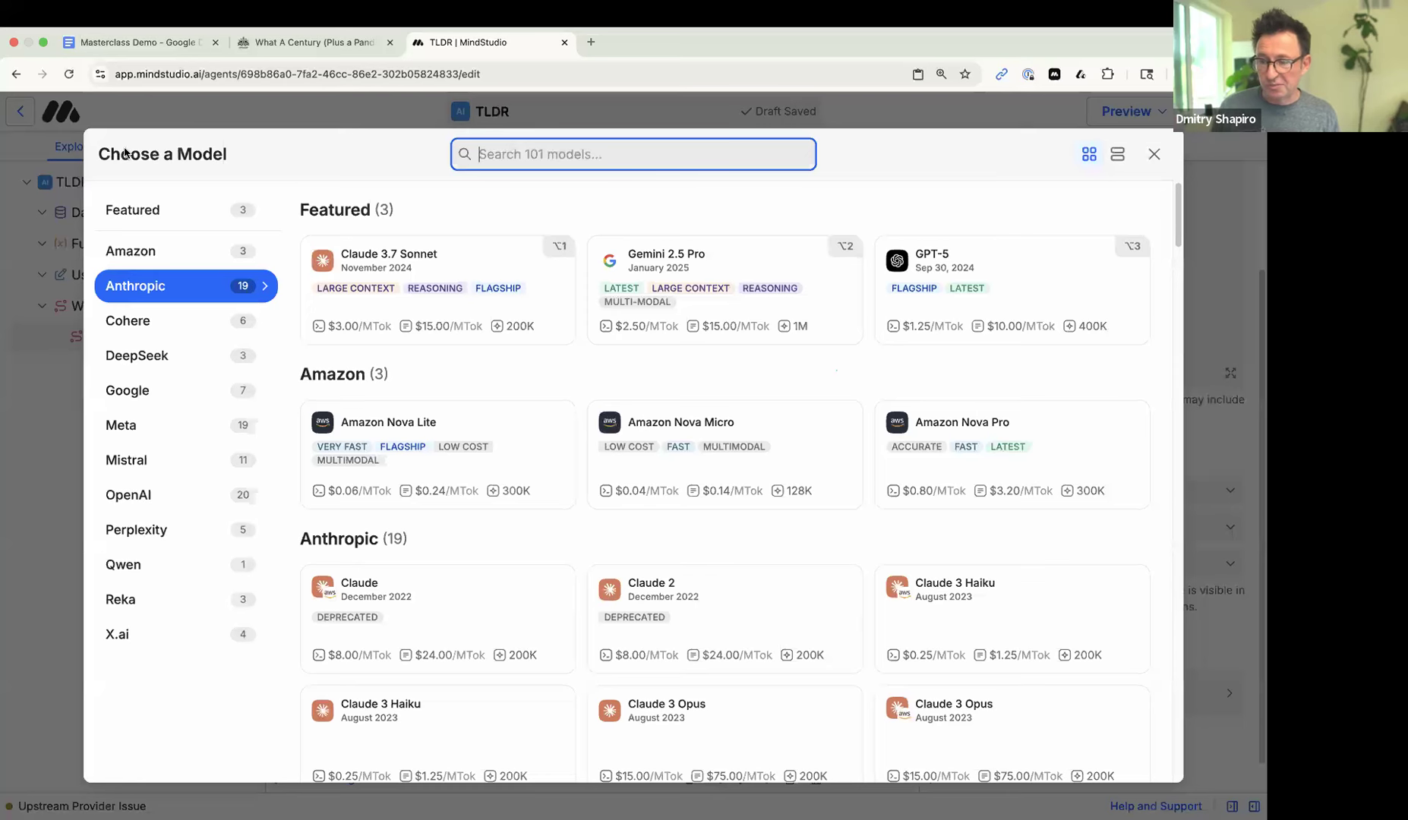
pyautogui.click(140, 508)
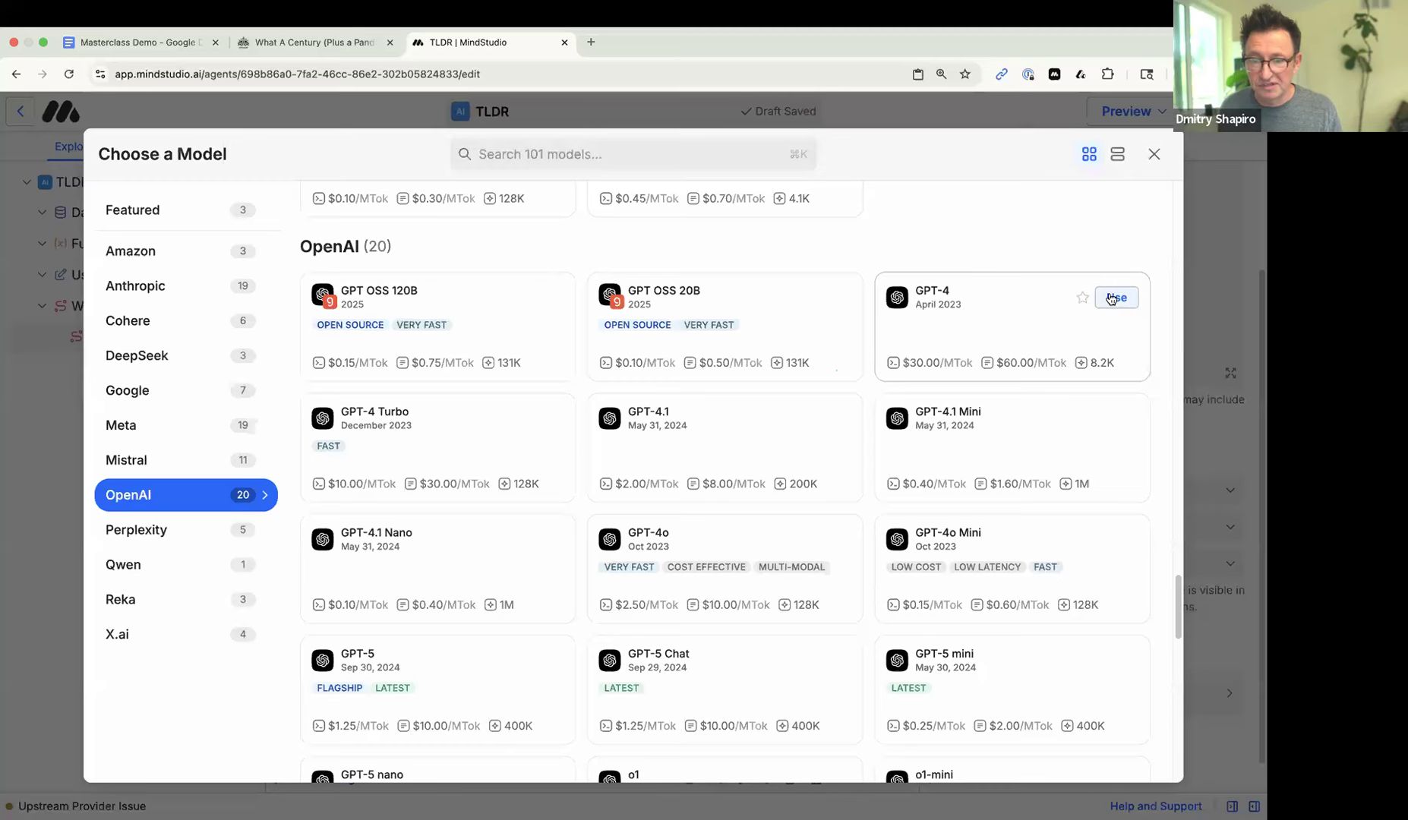
pyautogui.click(1114, 297)
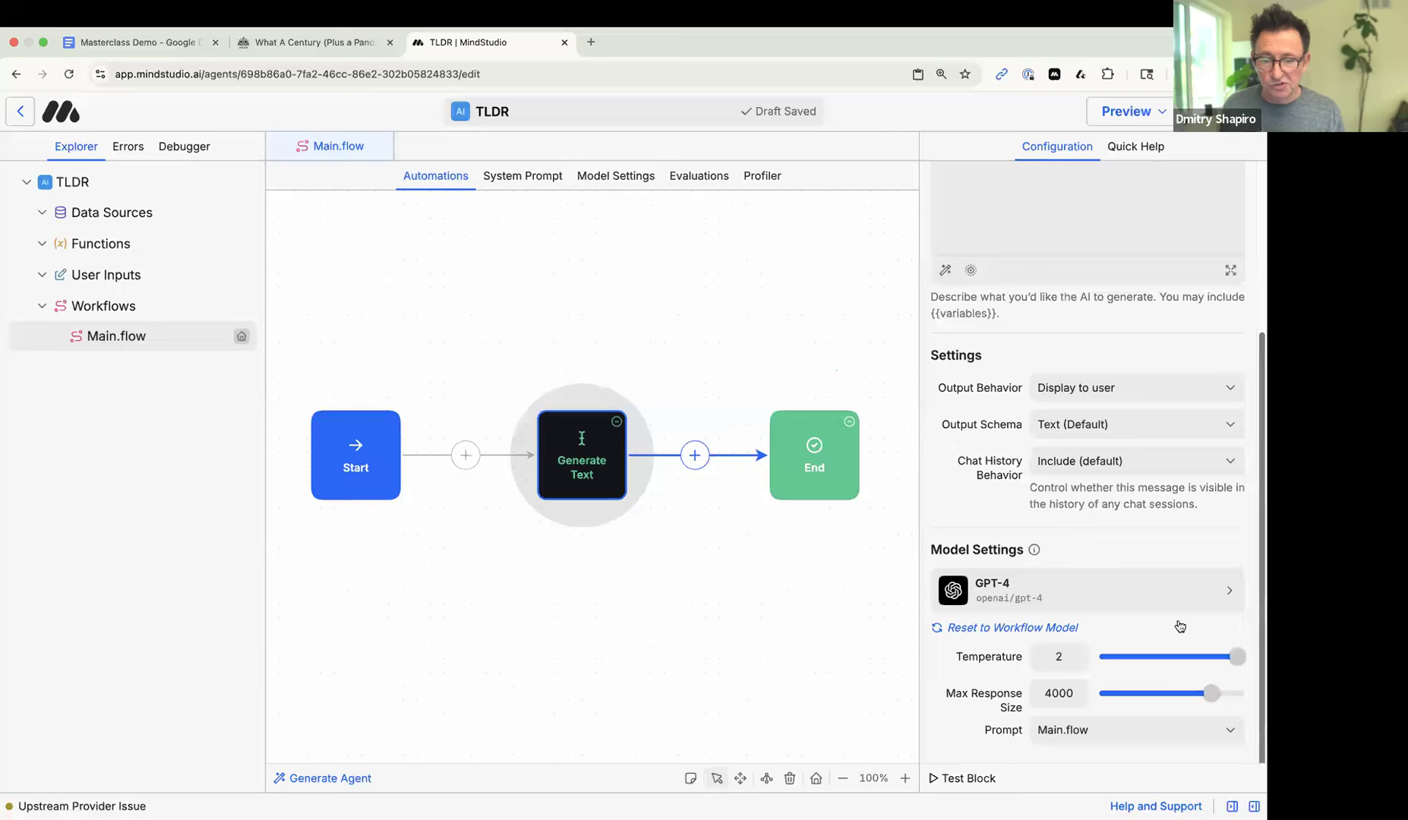
pyautogui.click(1143, 655)
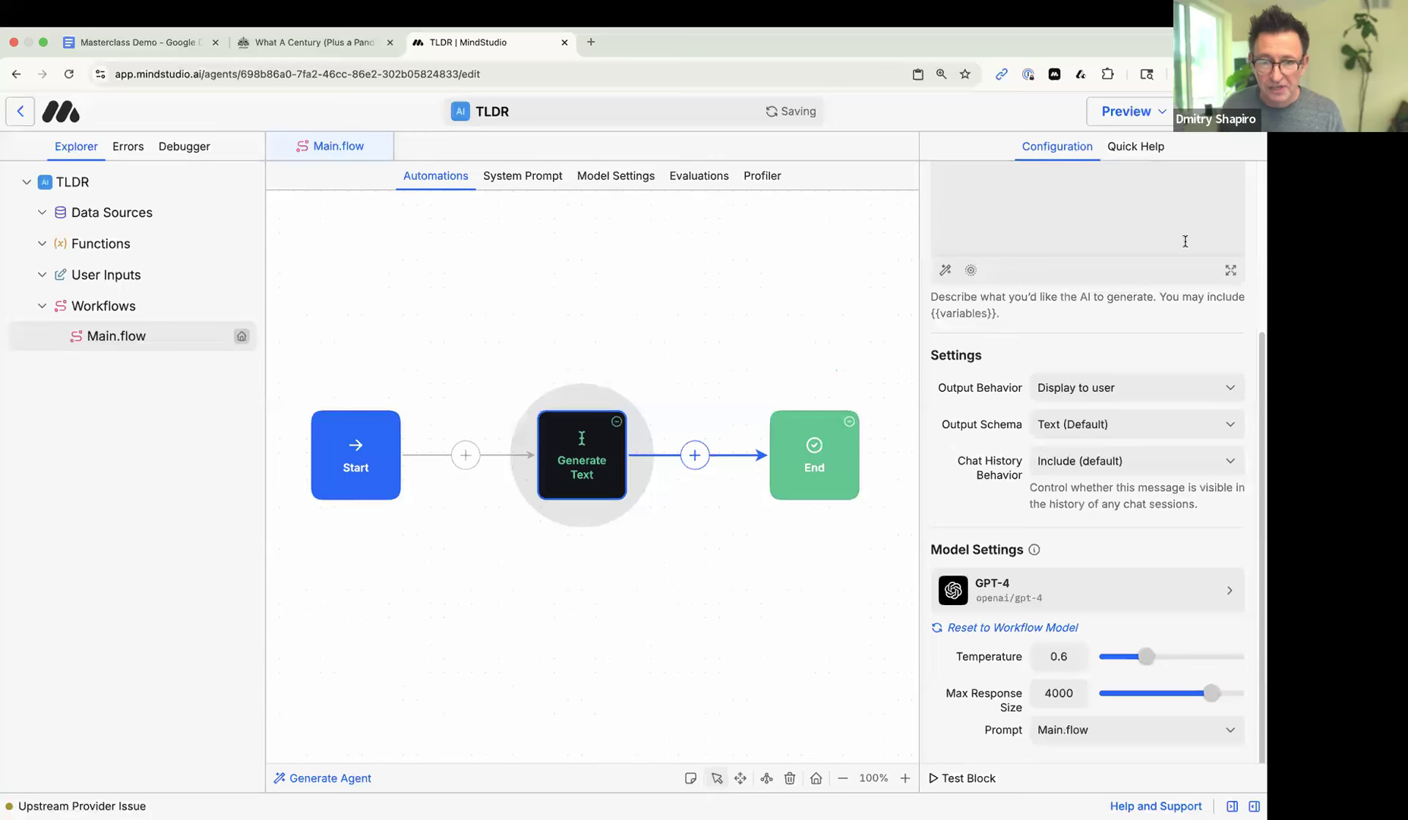
pyautogui.scroll(5, 1122, 529)
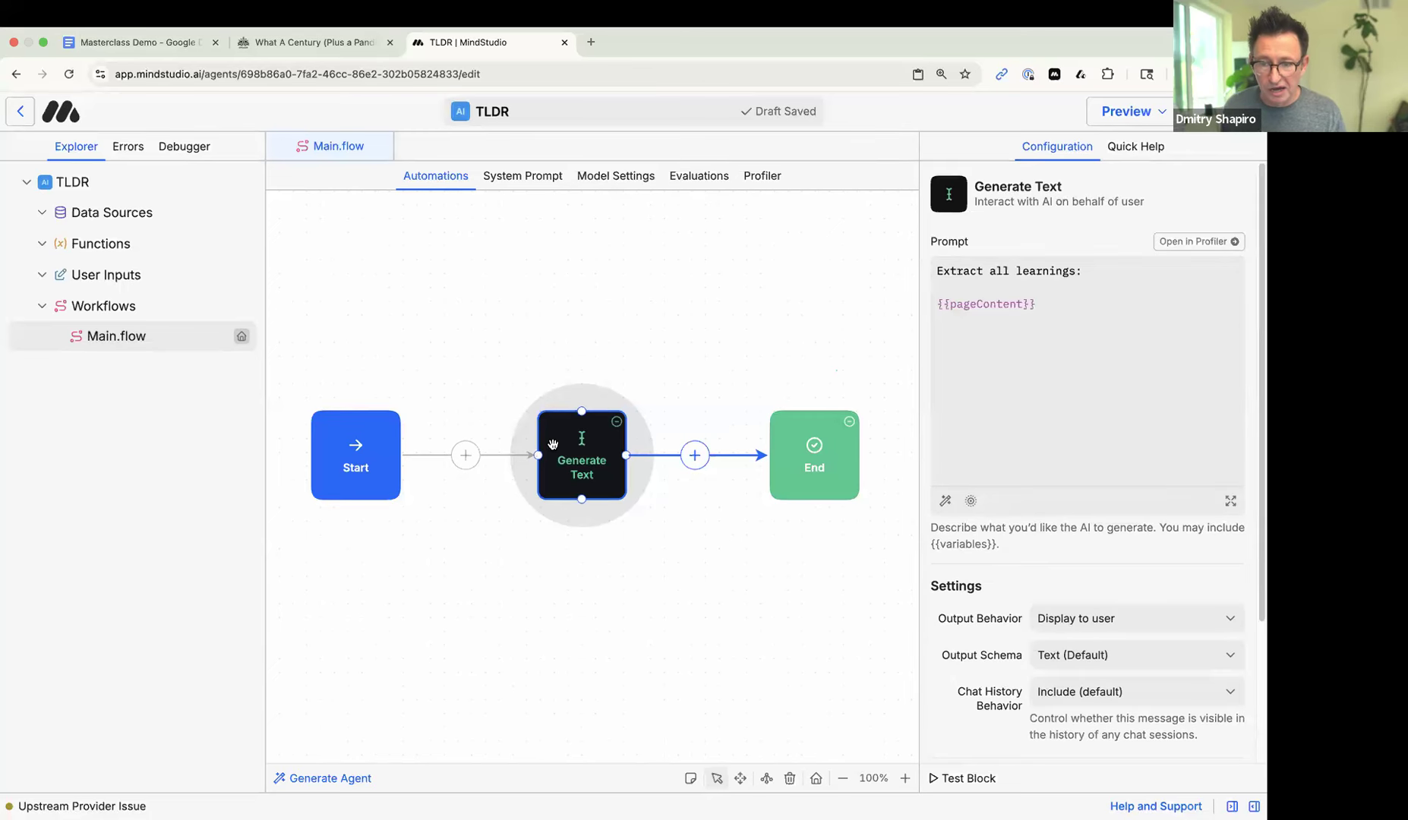
# - Look through the quick help for the Generate Text block
pyautogui.click(1145, 148)
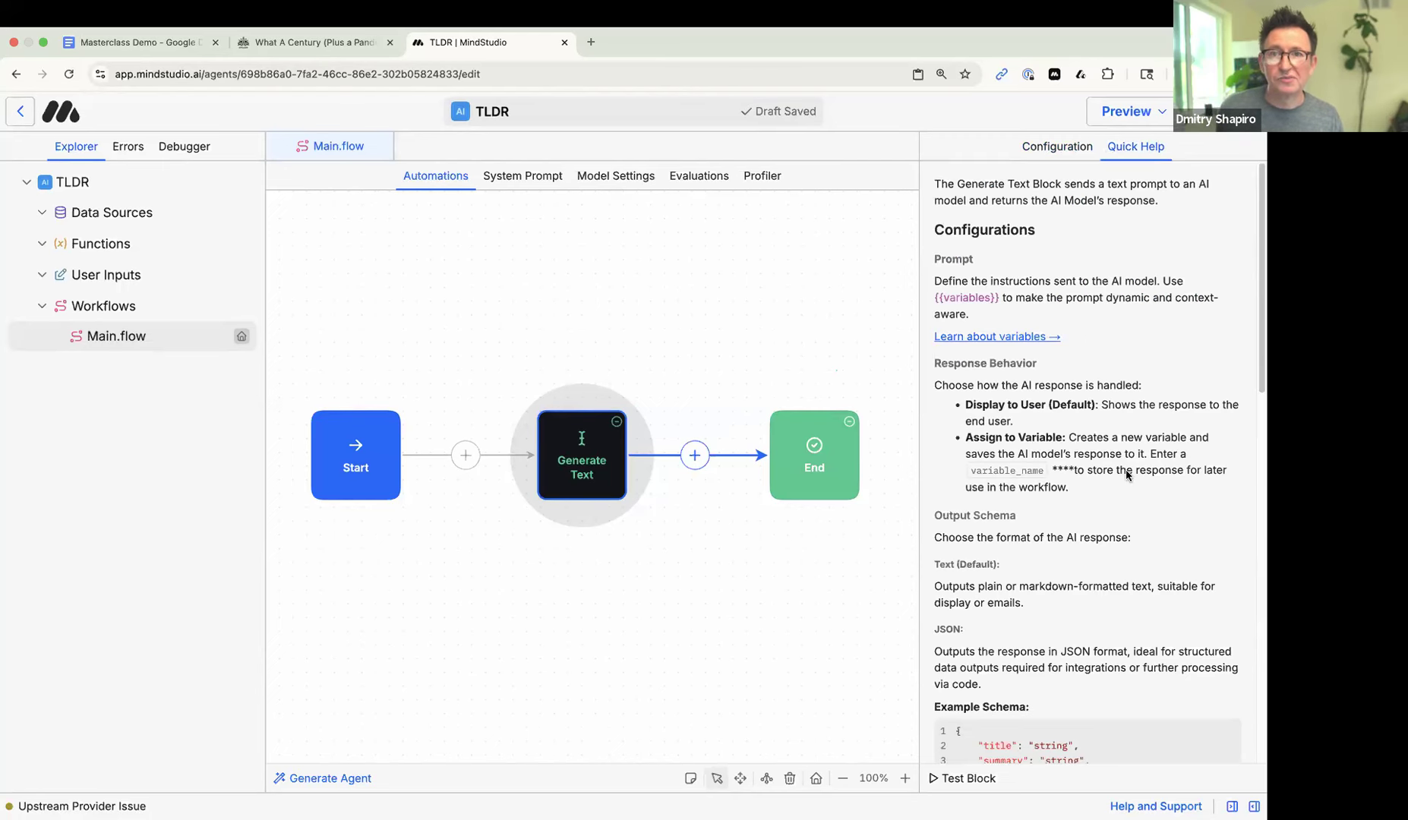
pyautogui.scroll(-10, 1127, 474)
pyautogui.scroll(10, 1095, 532)
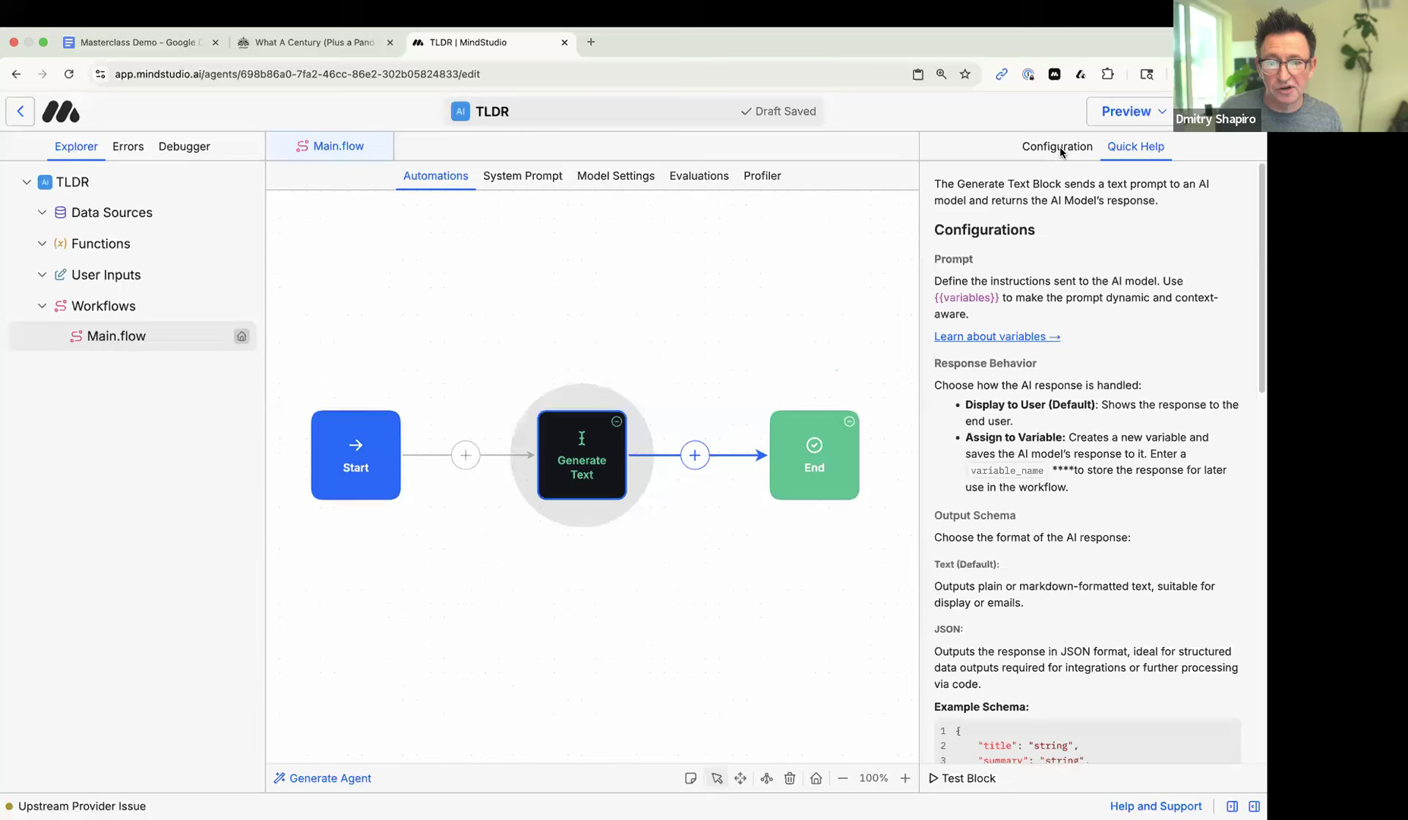
# - Read the linked Variables documentation through the large-variable tips, close it, and return to the Generate Text block's configuration
pyautogui.click(992, 339)
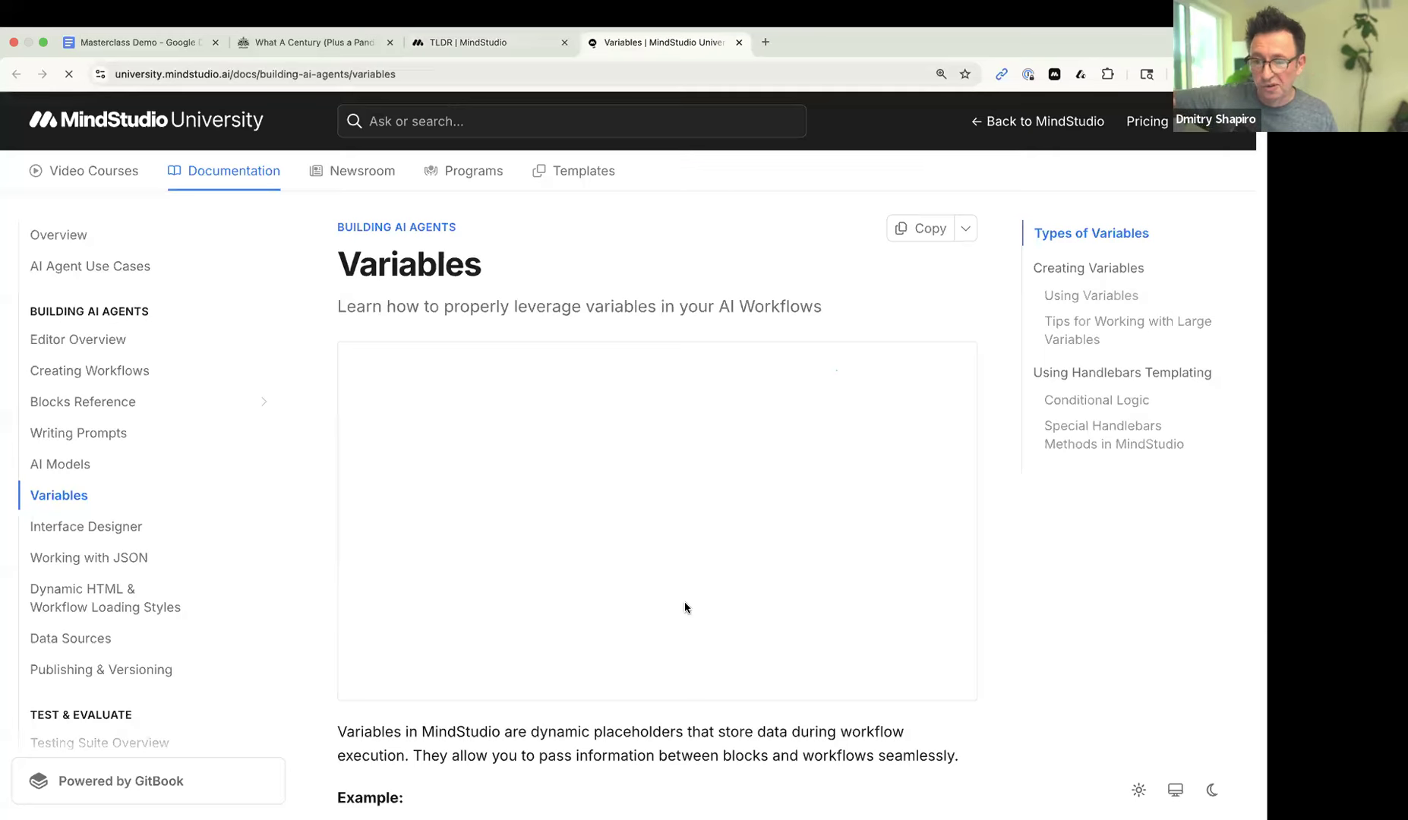
pyautogui.scroll(-8, 684, 604)
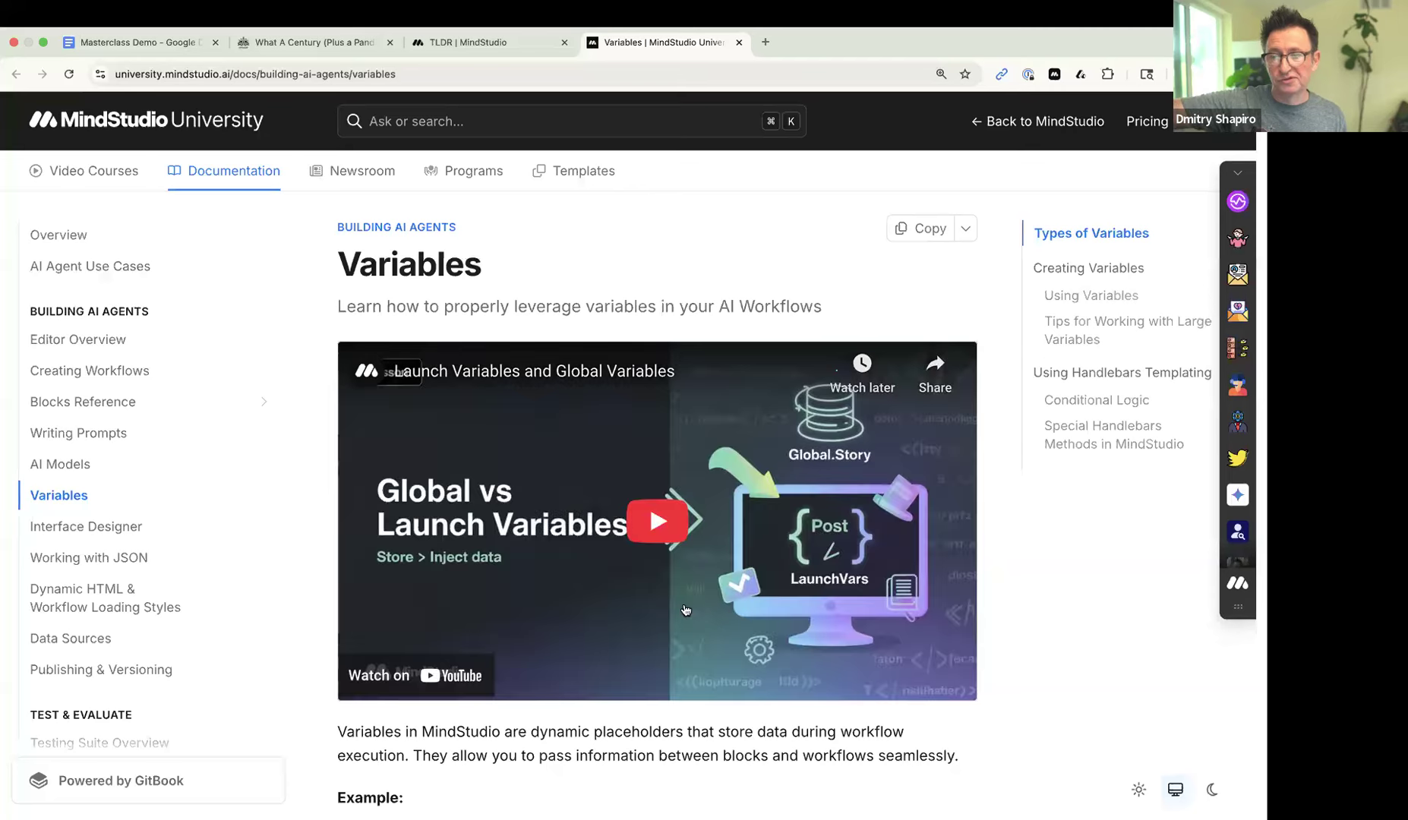
pyautogui.scroll(-15, 686, 507)
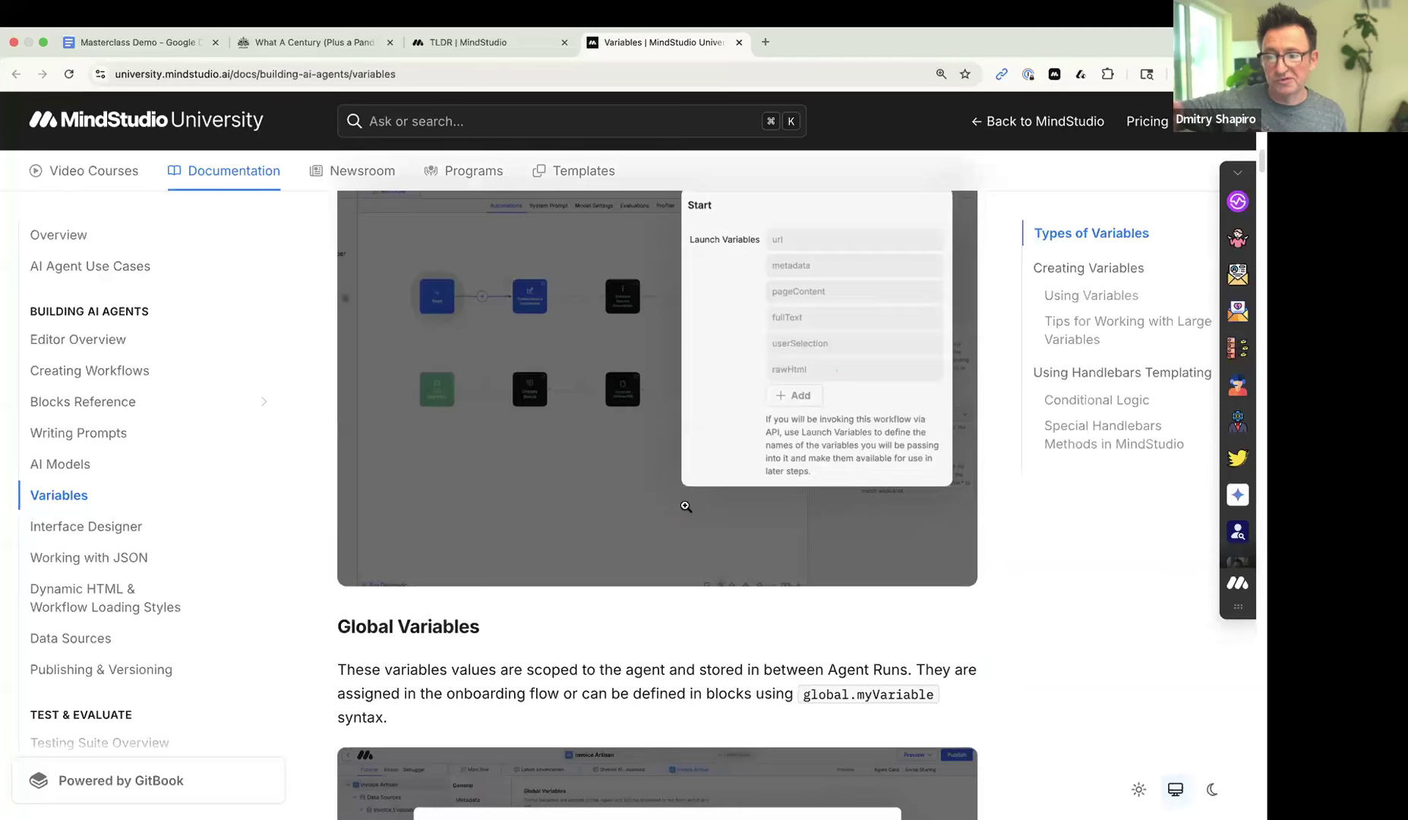
pyautogui.scroll(-3, 684, 505)
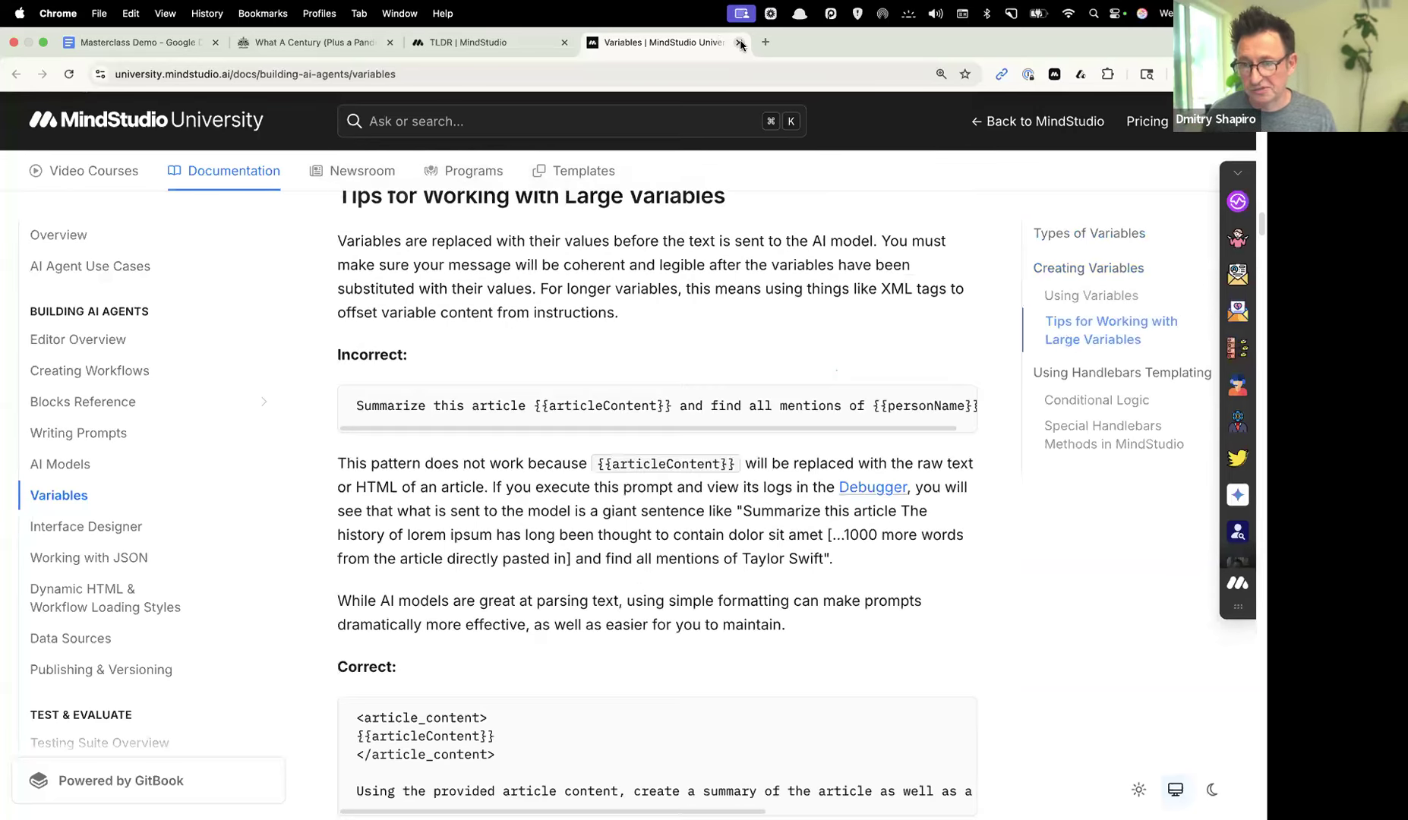
pyautogui.click(740, 44)
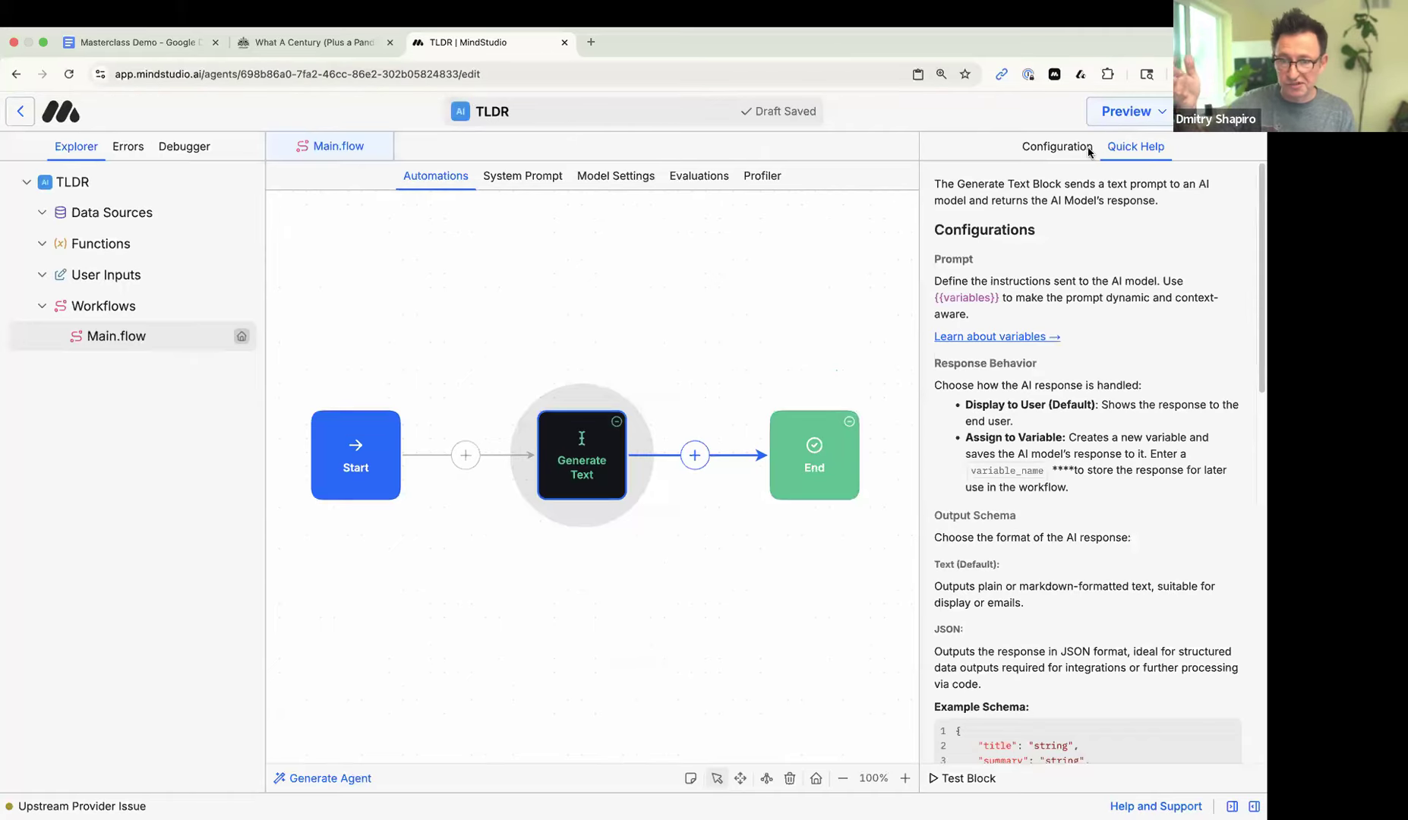
pyautogui.click(1067, 148)
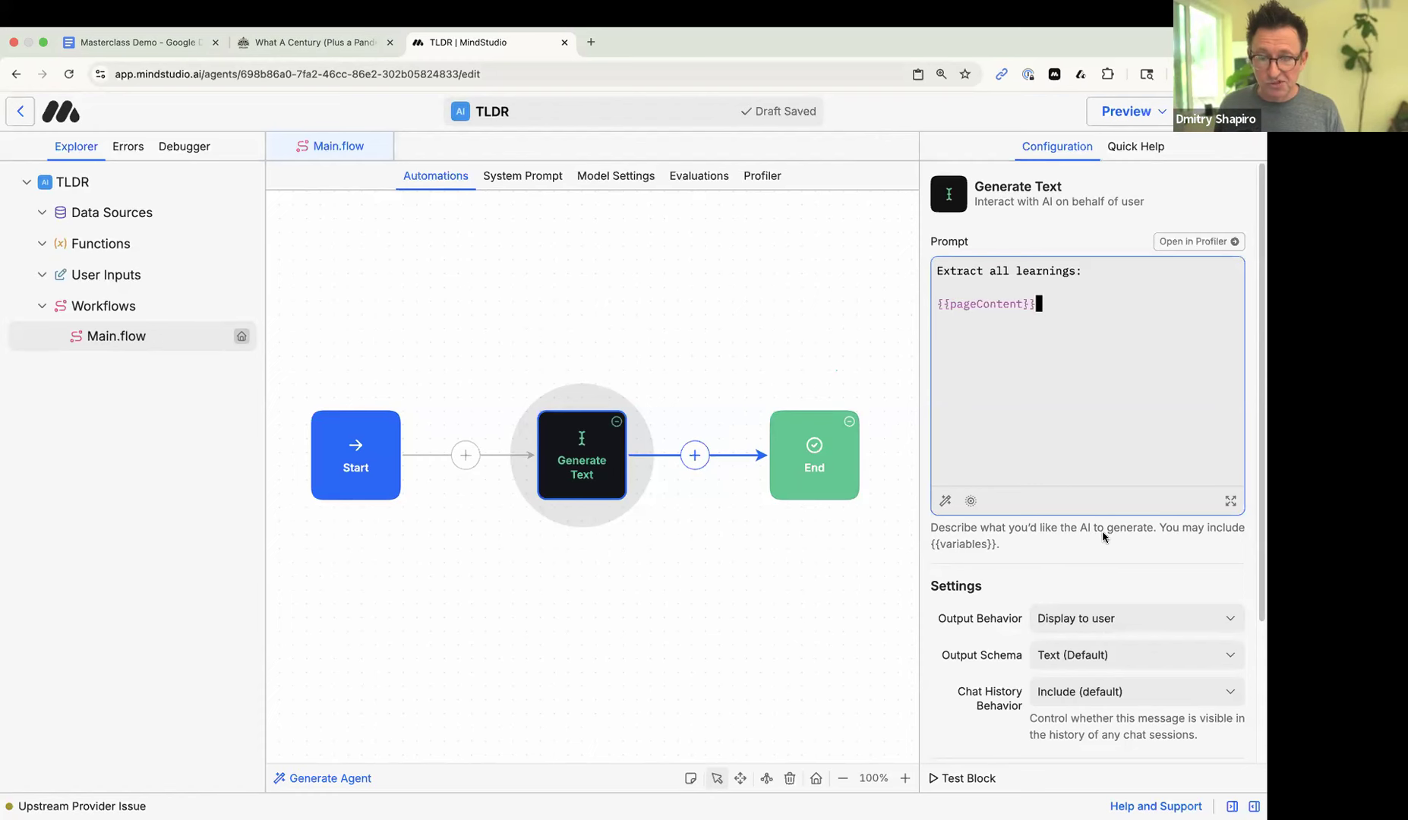
# - Review the Start block's Browser Extension trigger, then highlight the variable and the instruction line in the Generate Text prompt
pyautogui.scroll(-3, 1110, 512)
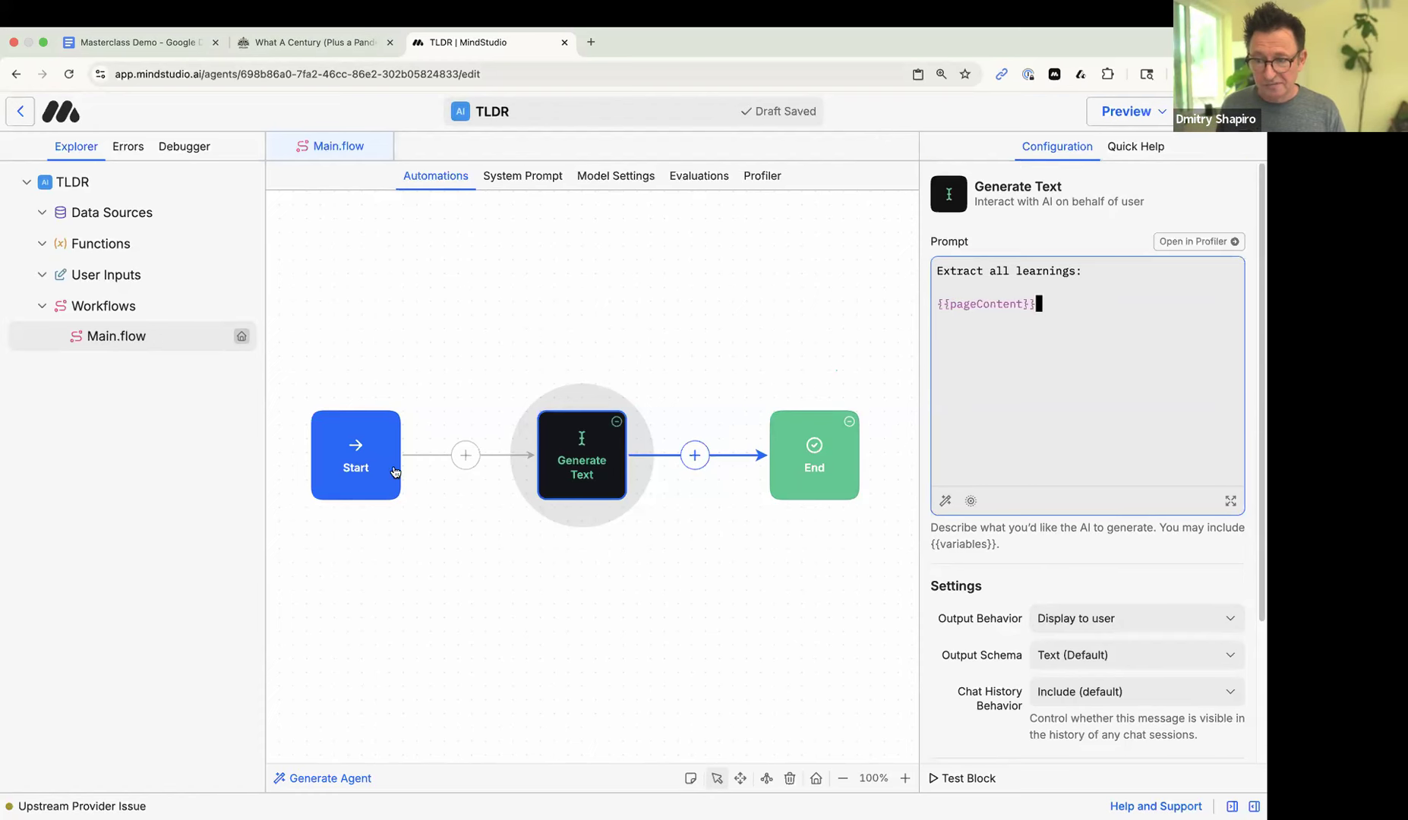
pyautogui.click(379, 456)
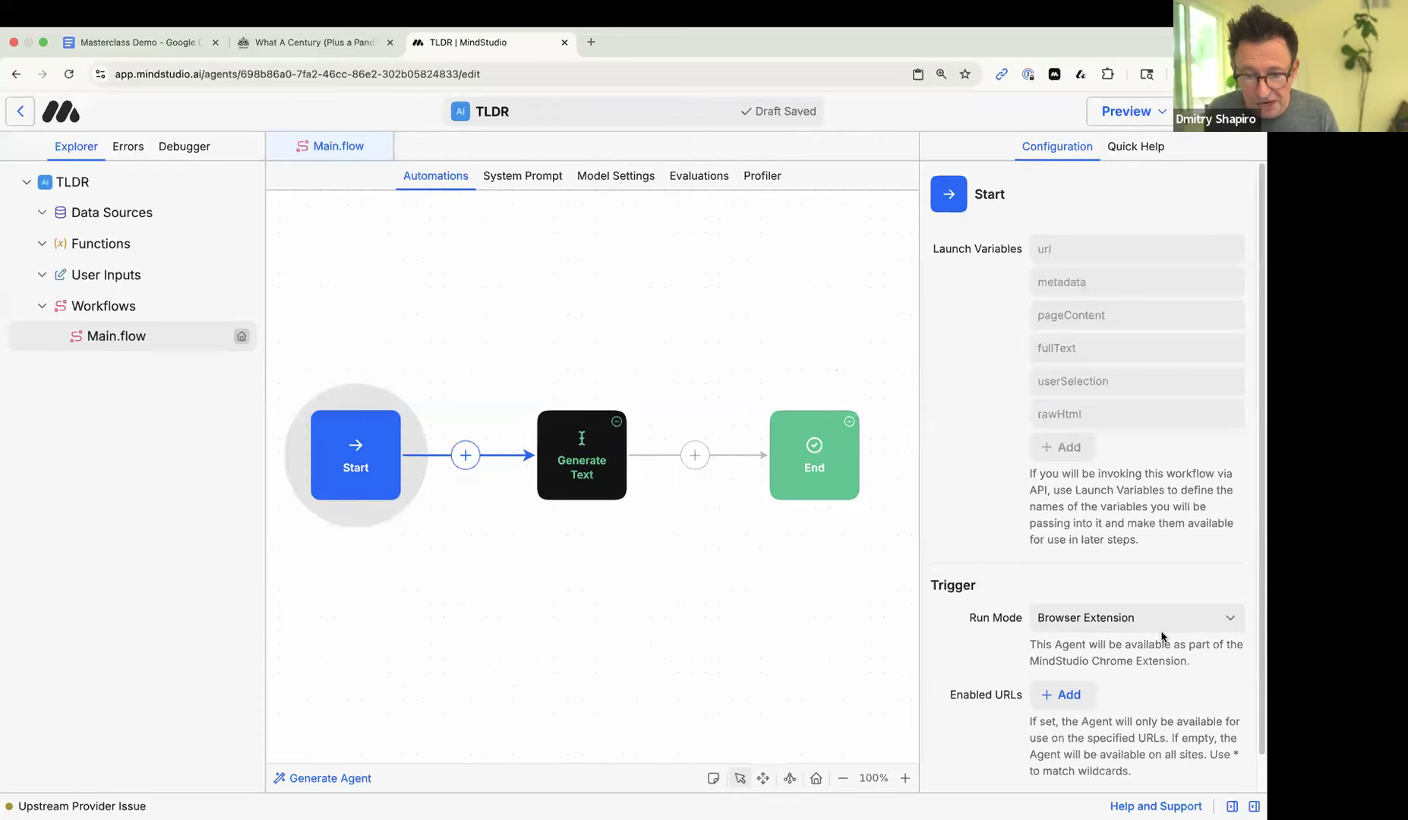
pyautogui.click(569, 453)
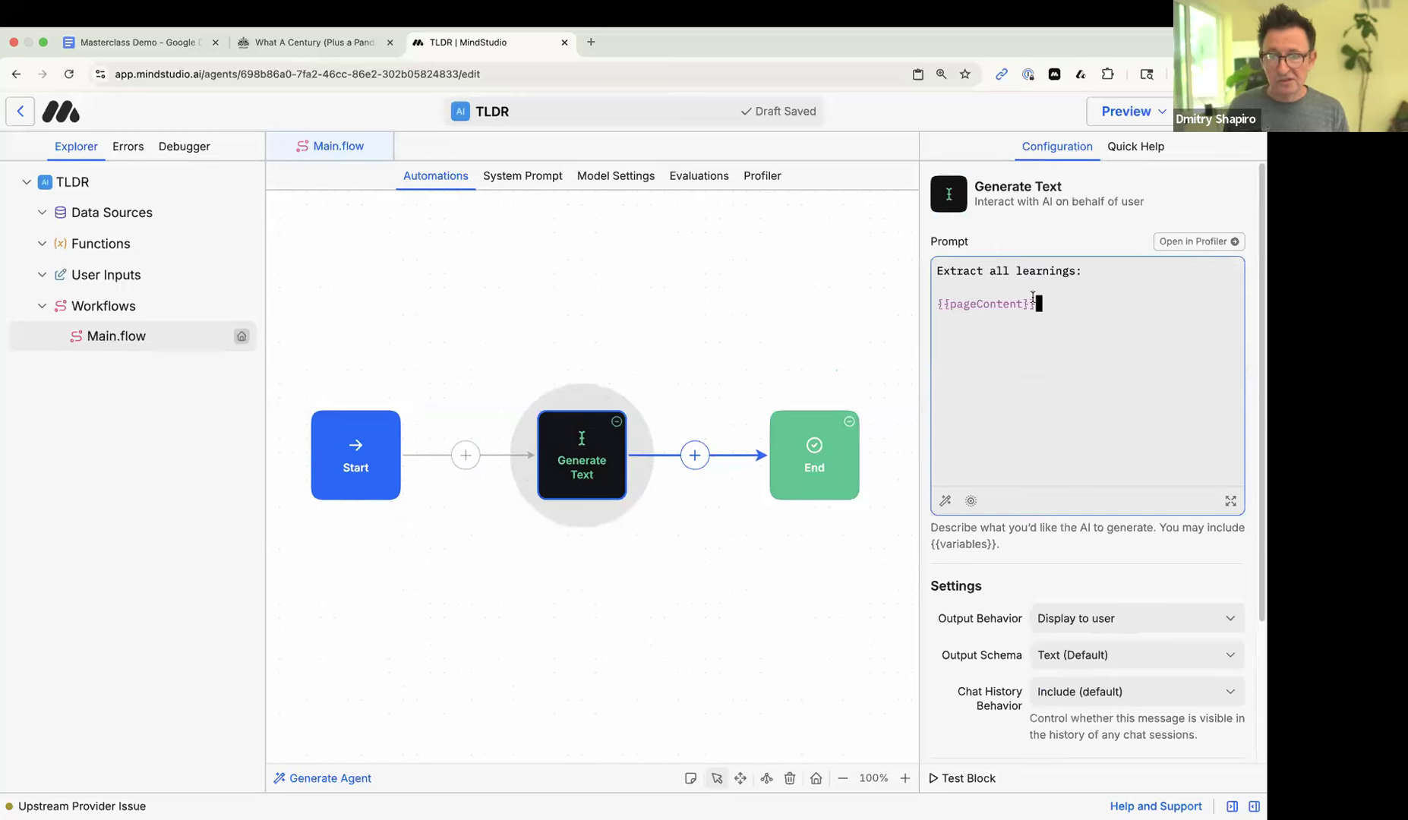
pyautogui.moveTo(1023, 304); pyautogui.dragTo(915, 307)
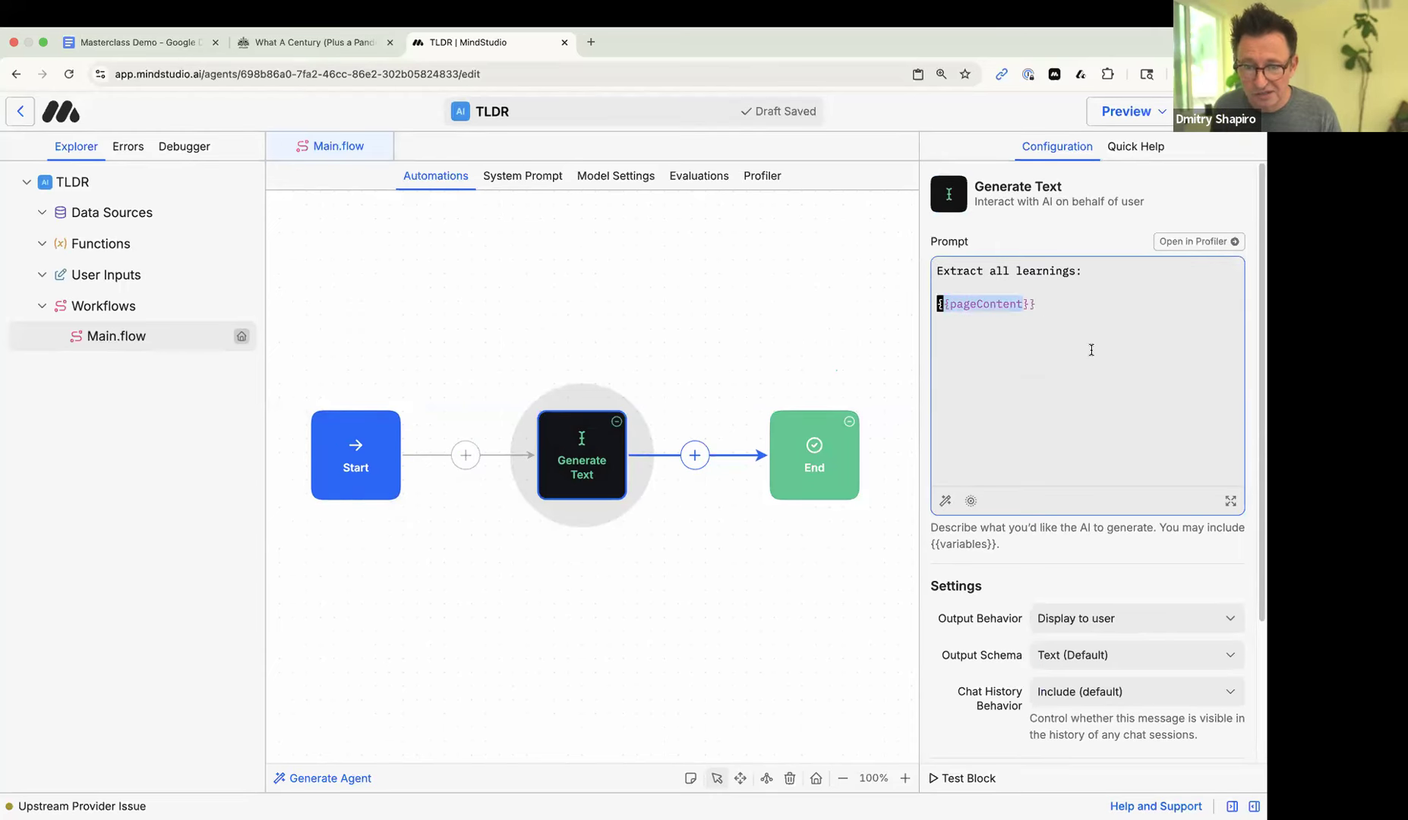
pyautogui.click(1084, 300)
pyautogui.moveTo(1084, 272); pyautogui.dragTo(741, 274)
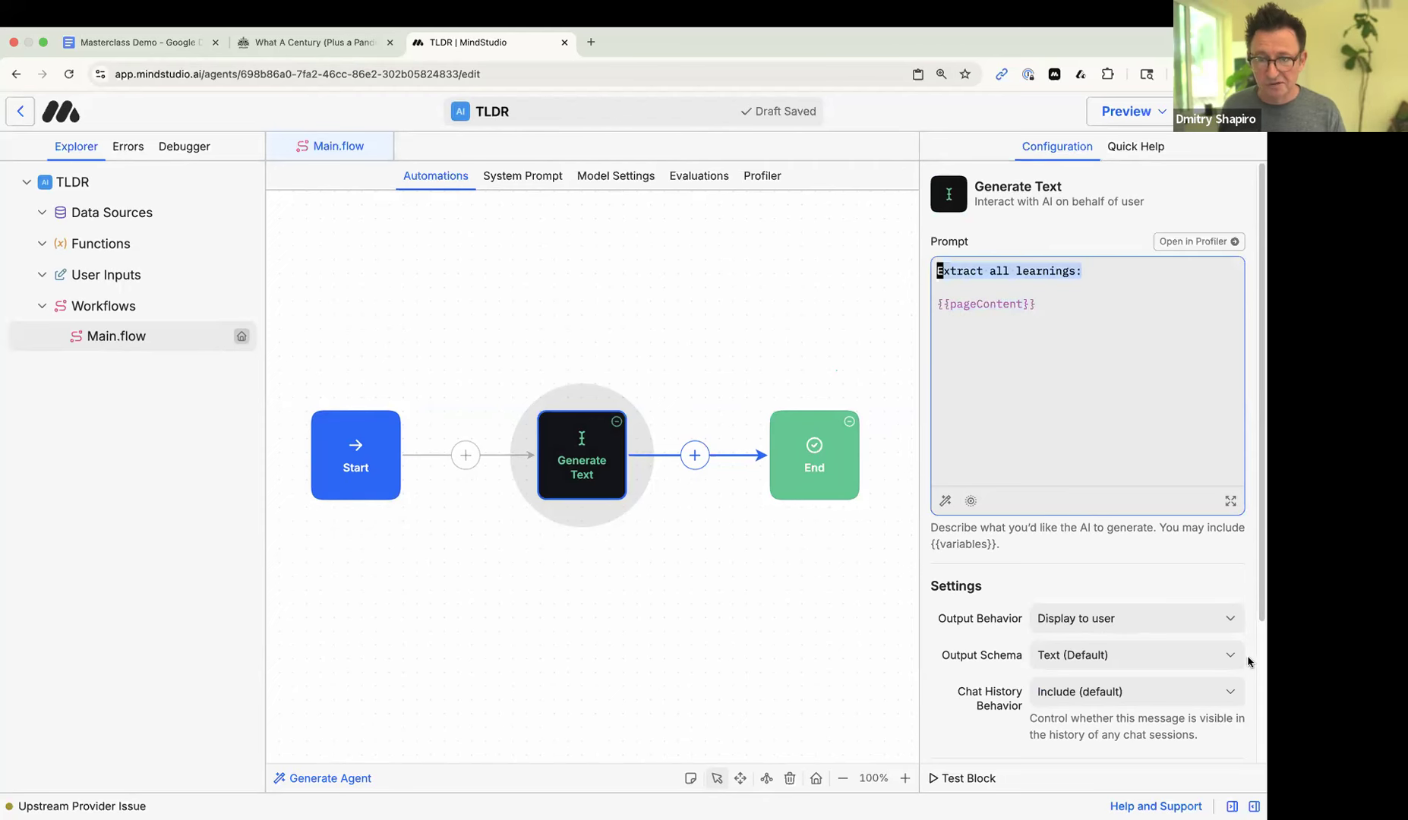
pyautogui.click(1022, 334)
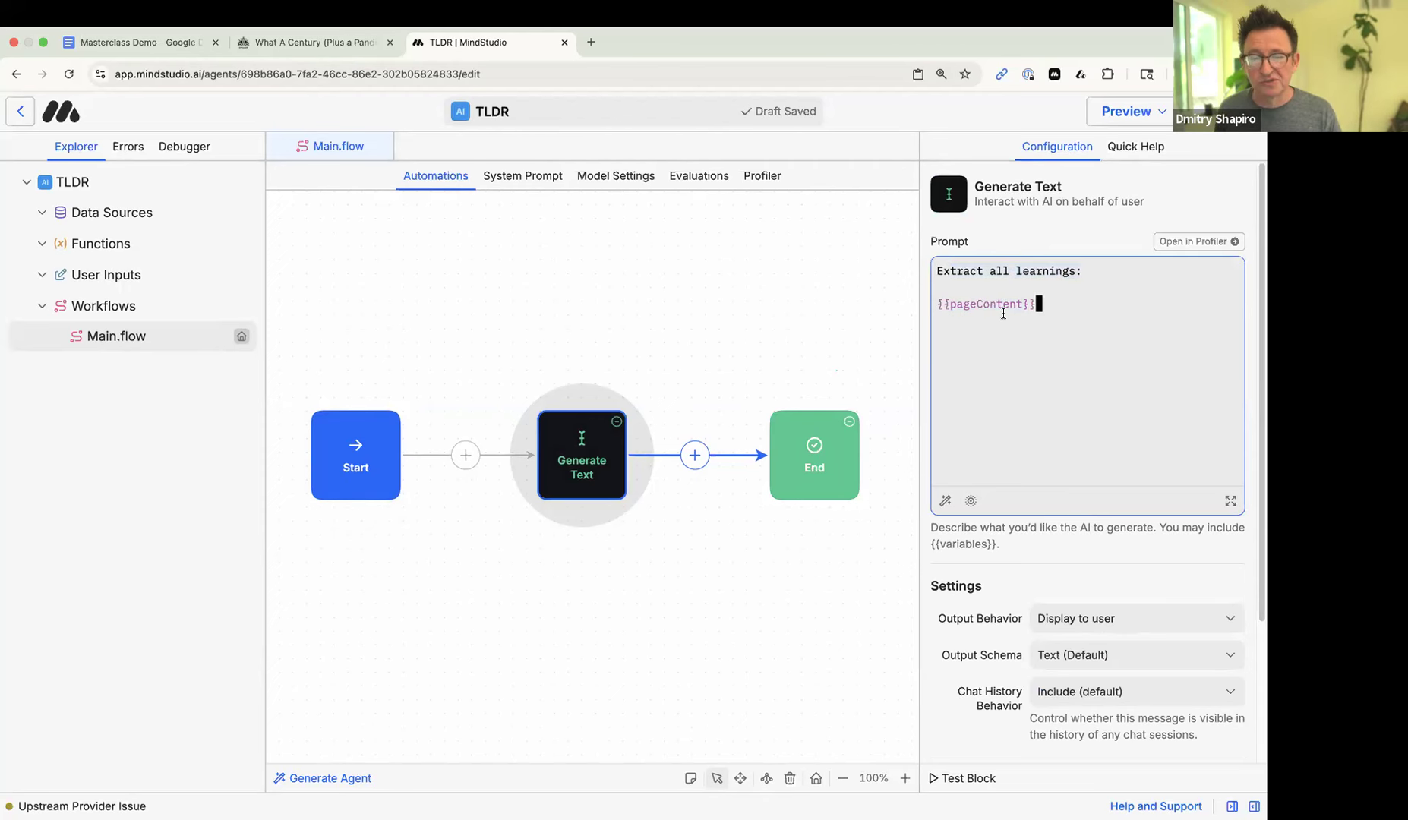
# - Publish the TLDR agent and open its live run page
pyautogui.scroll(-3, 1057, 454)
pyautogui.scroll(-1, 1057, 454)
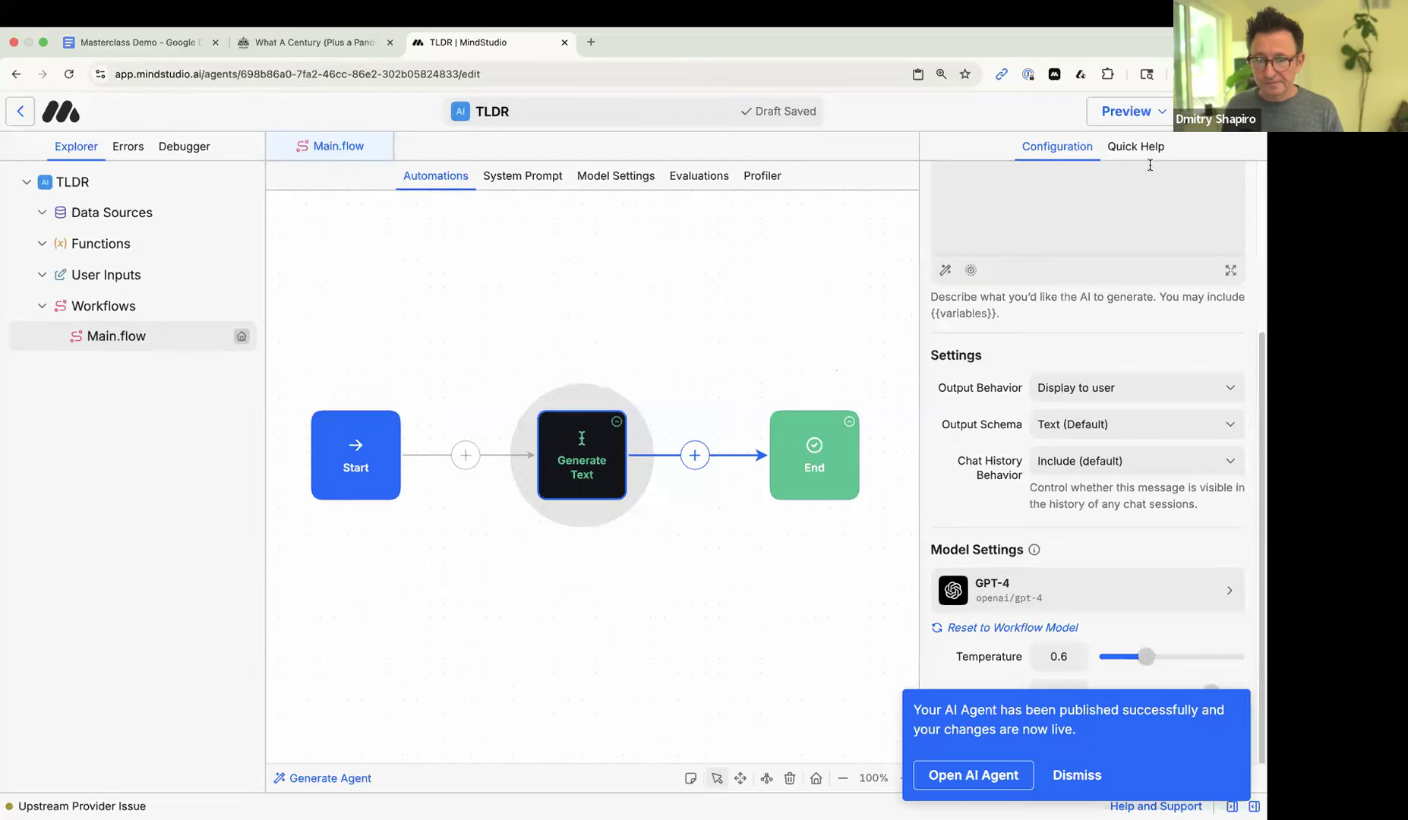
pyautogui.click(963, 777)
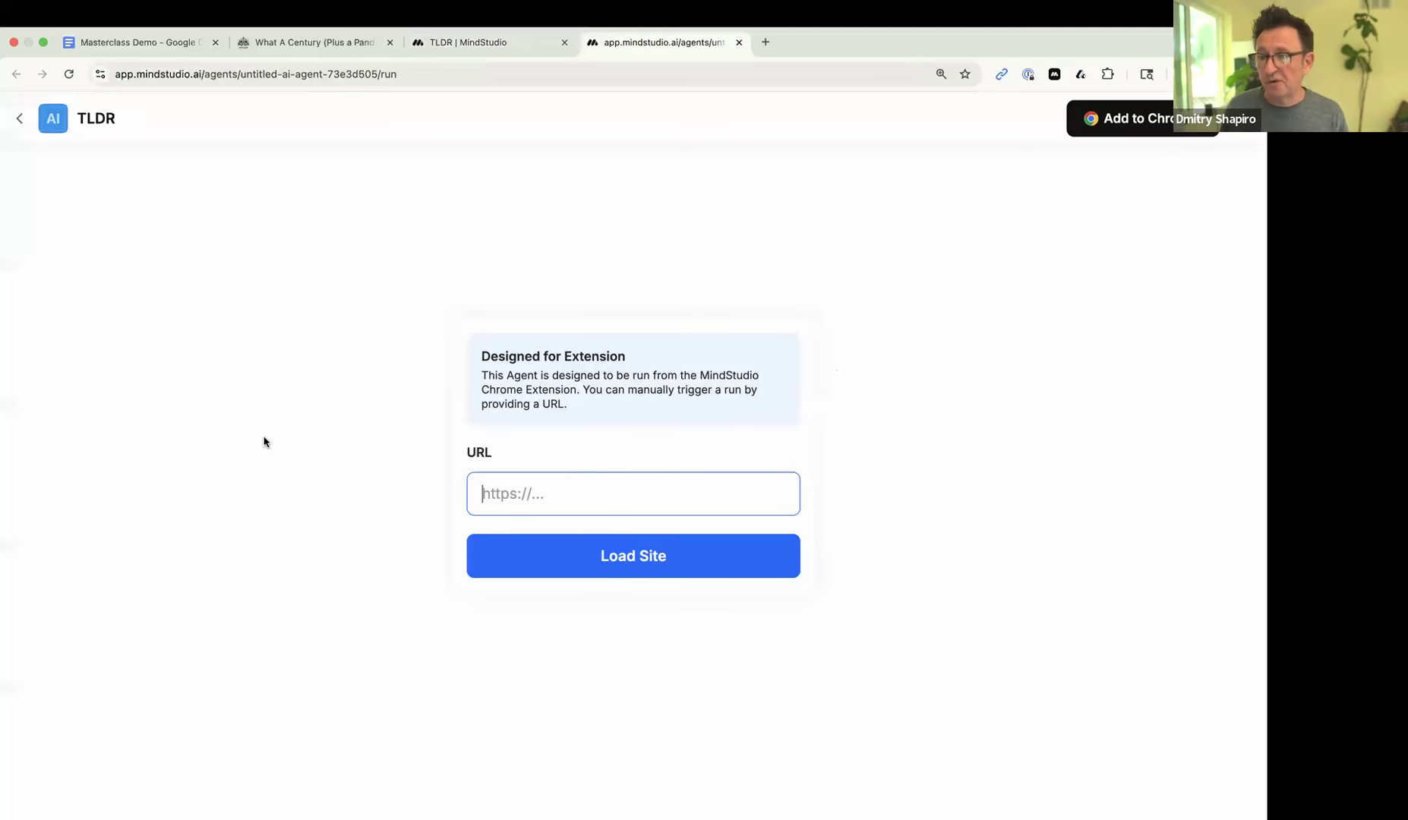
# - Highlight the published TLDR agent's web address and clear the selection again
pyautogui.click(429, 72)
pyautogui.click(458, 76)
pyautogui.moveTo(458, 76); pyautogui.dragTo(132, 86)
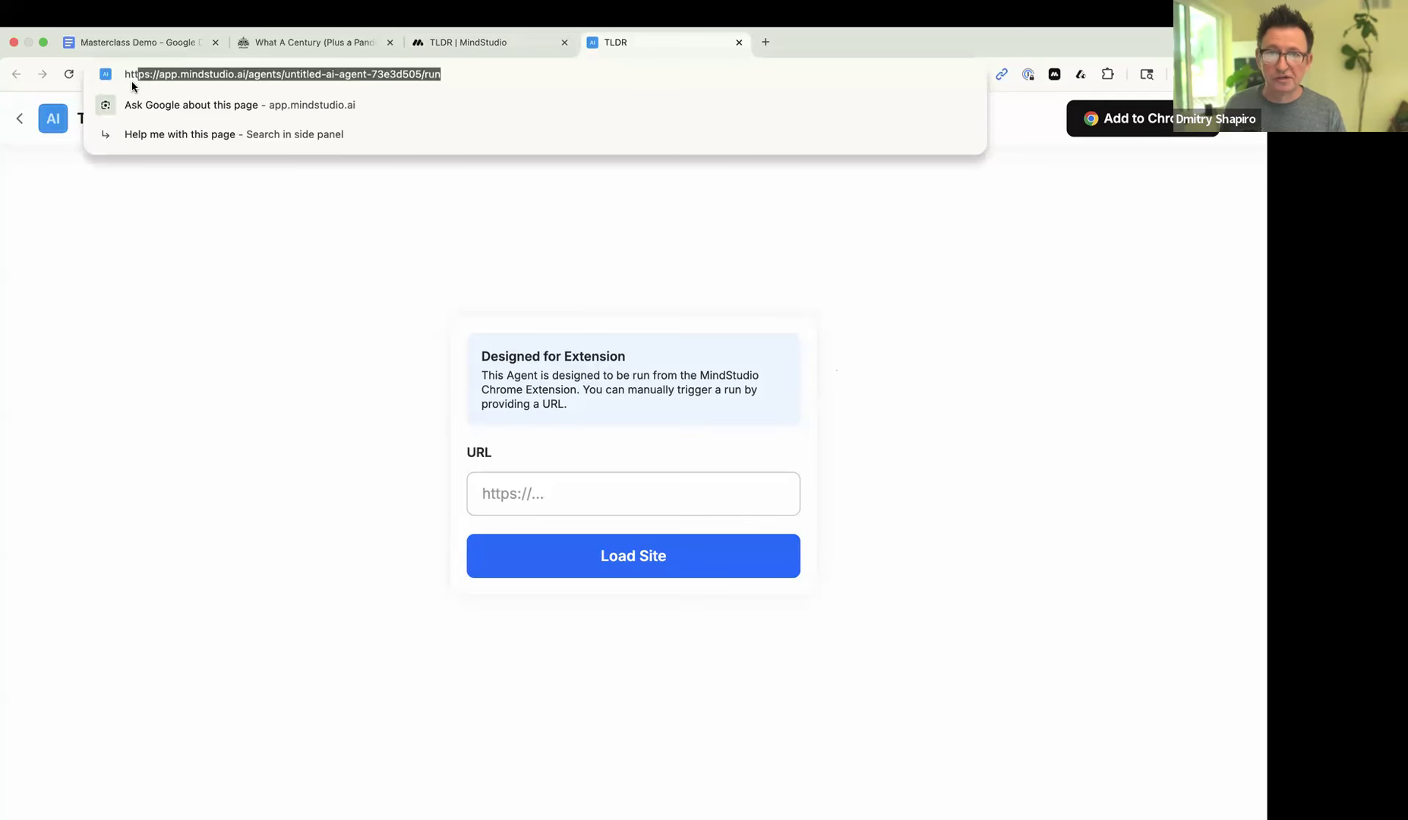
pyautogui.click(182, 354)
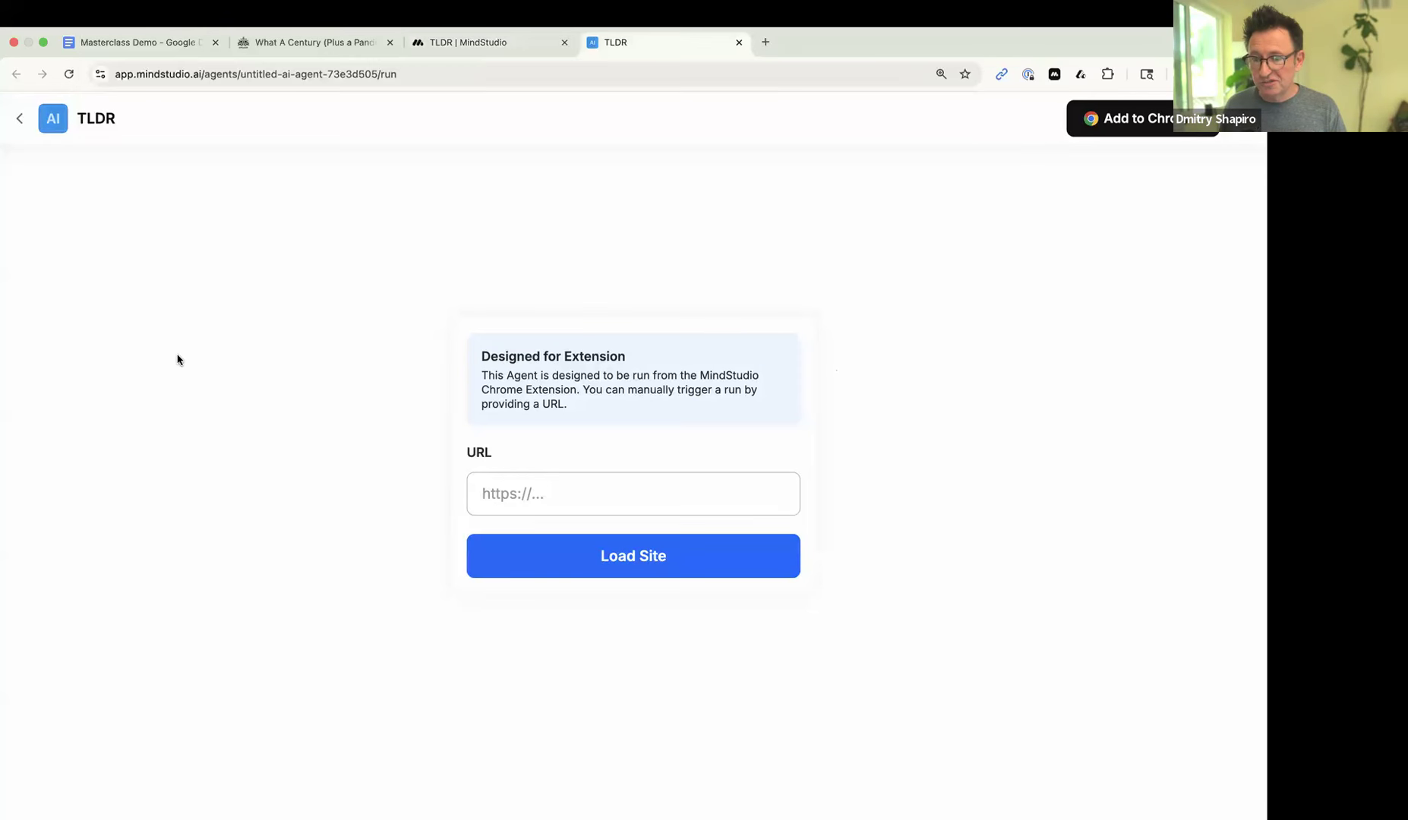
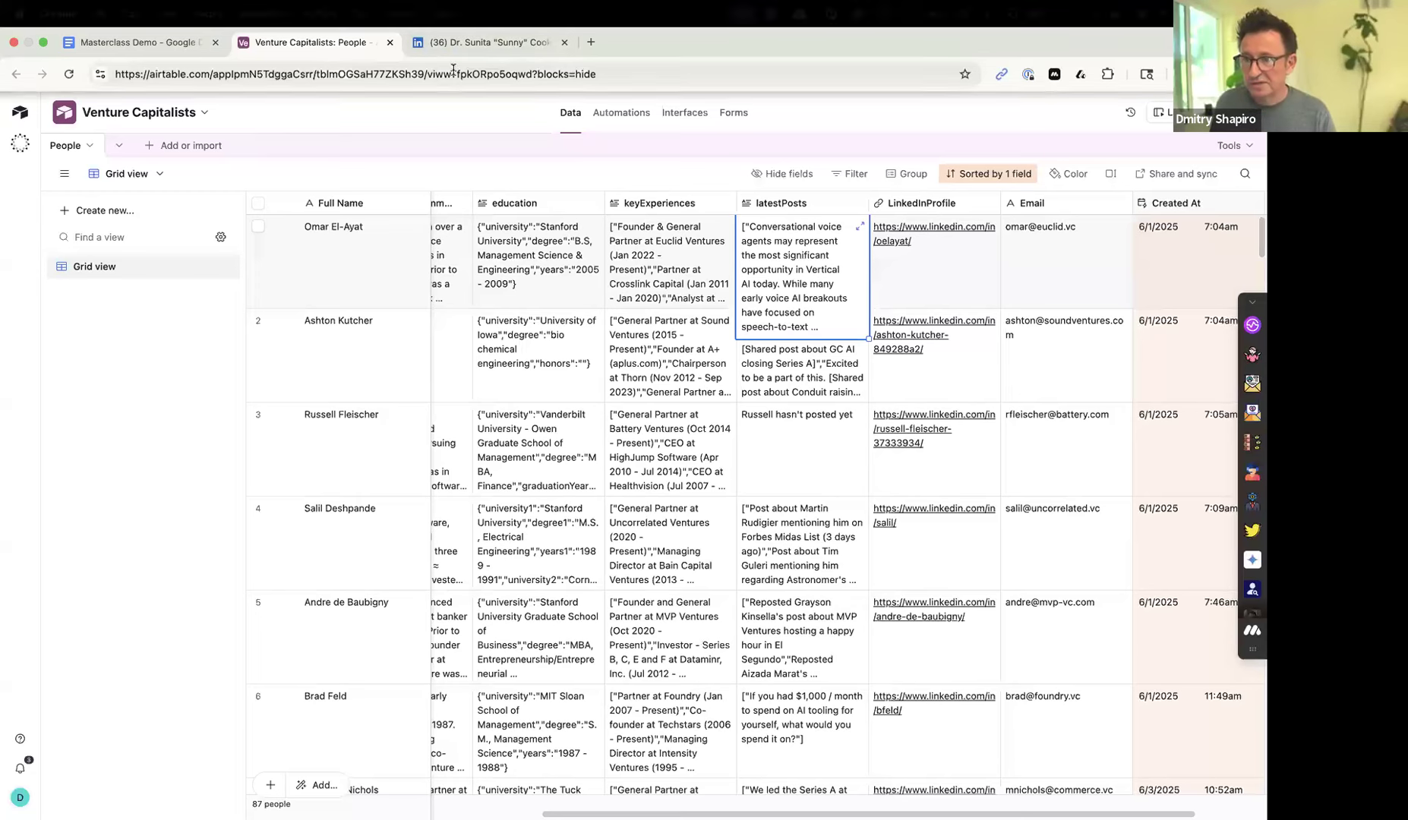
# - Close the Venture Capitalists base, open mindstudio.ai in a new tab, and create a new agent from the workspace
pyautogui.click(390, 41)
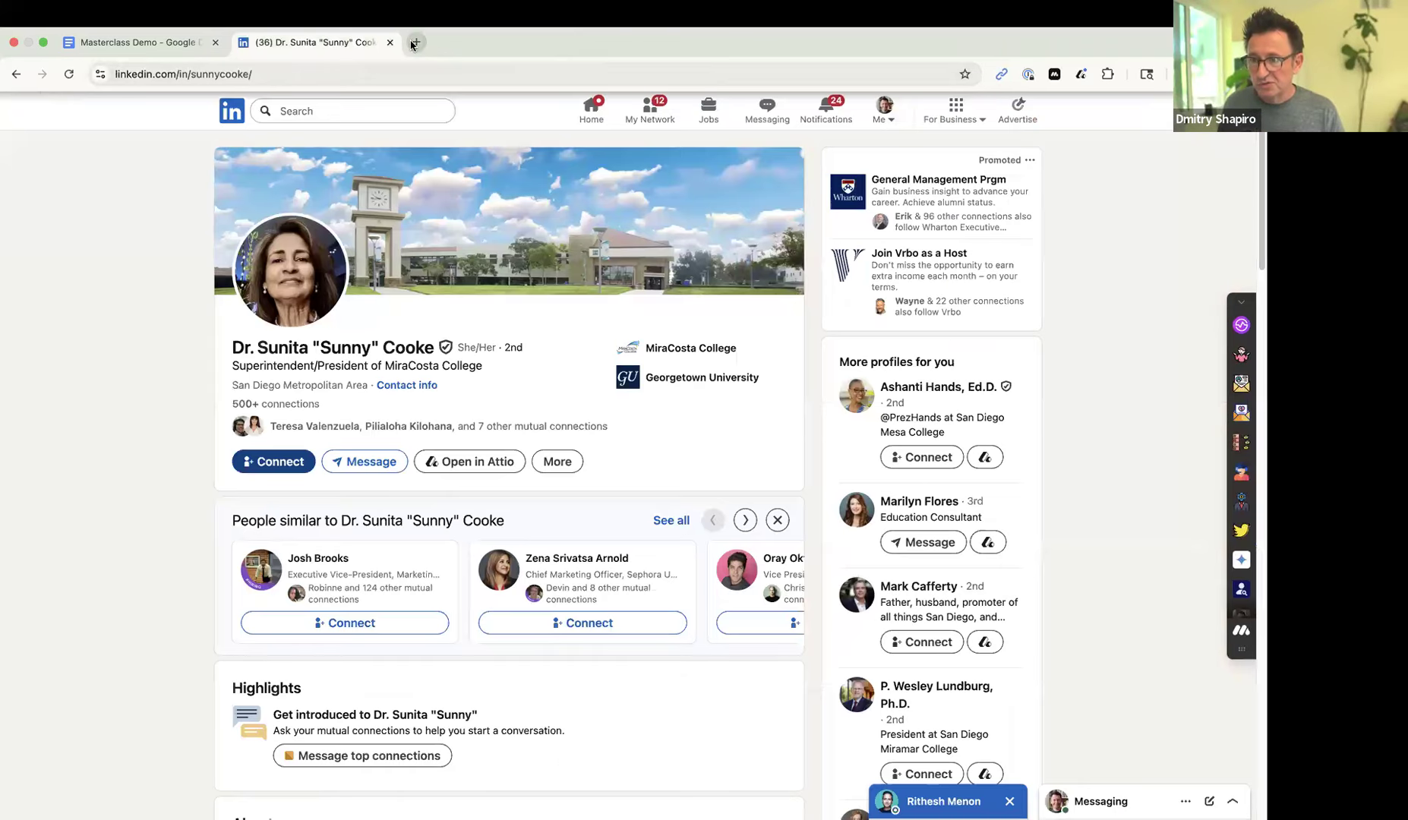
pyautogui.click(414, 43)
pyautogui.write('mi')
pyautogui.press('Return')
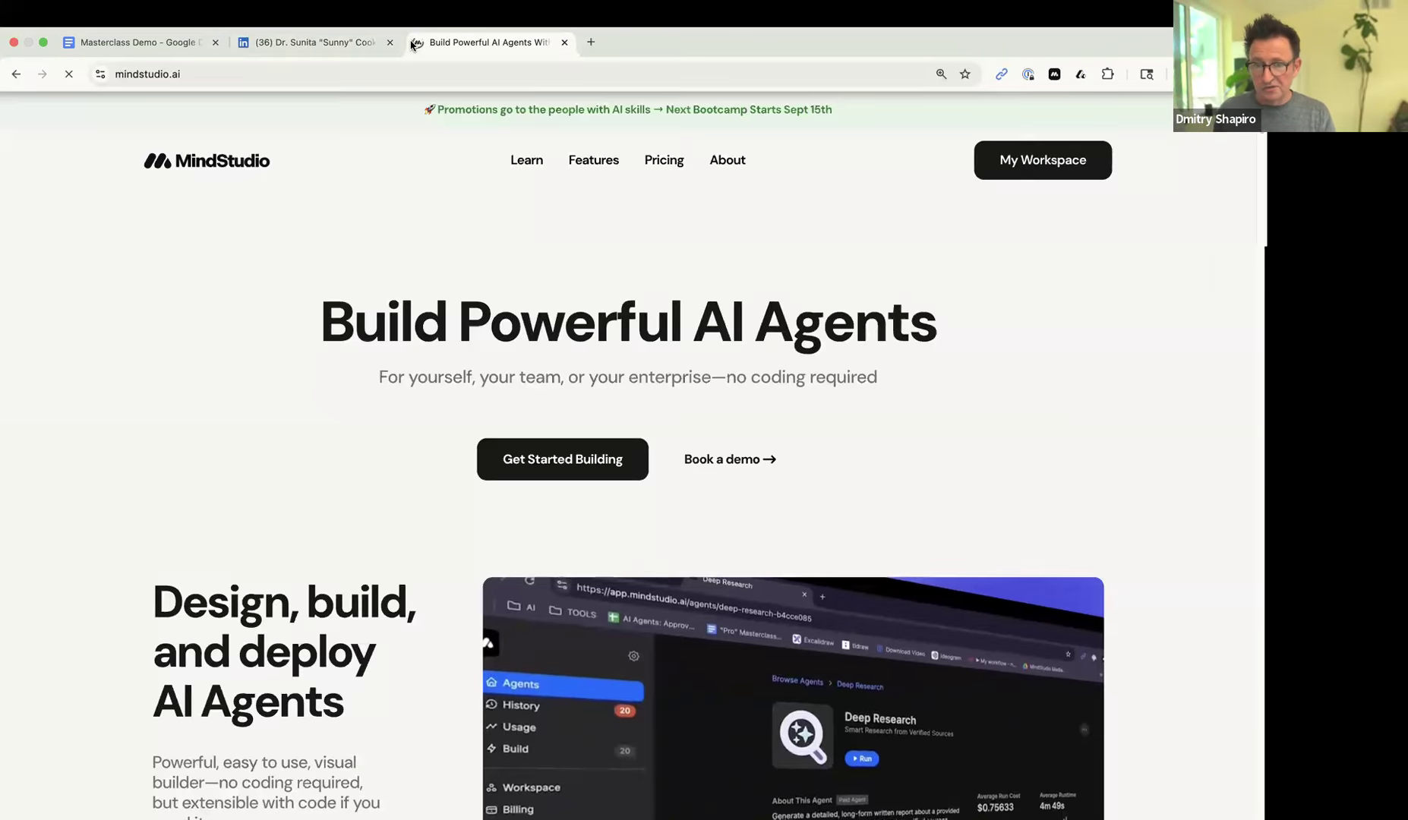
pyautogui.click(1047, 169)
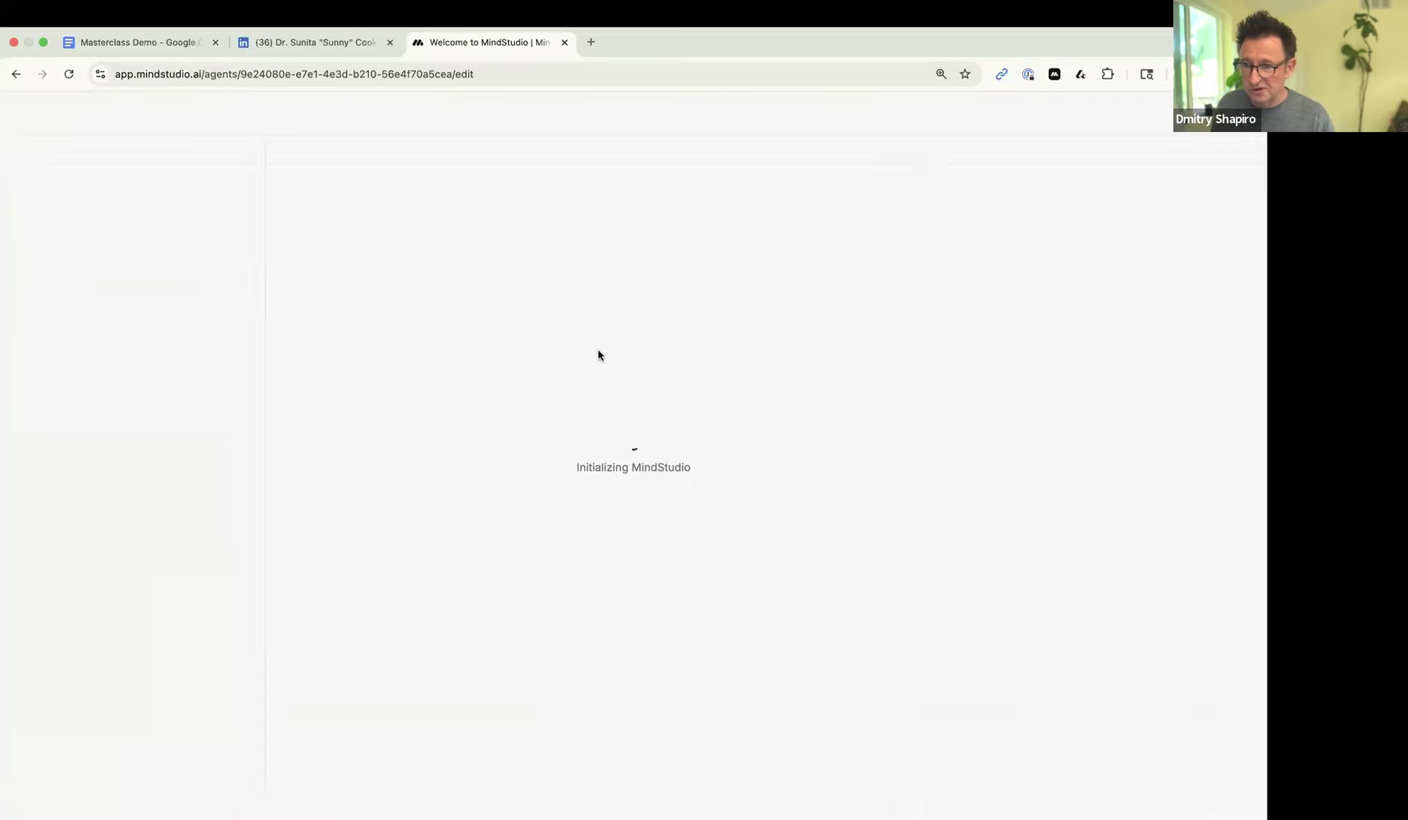
# - Open the untitled agent's Profiler and add profiles until three claude-3-7-sonnet-20250219 sessions are side by side
pyautogui.click(729, 469)
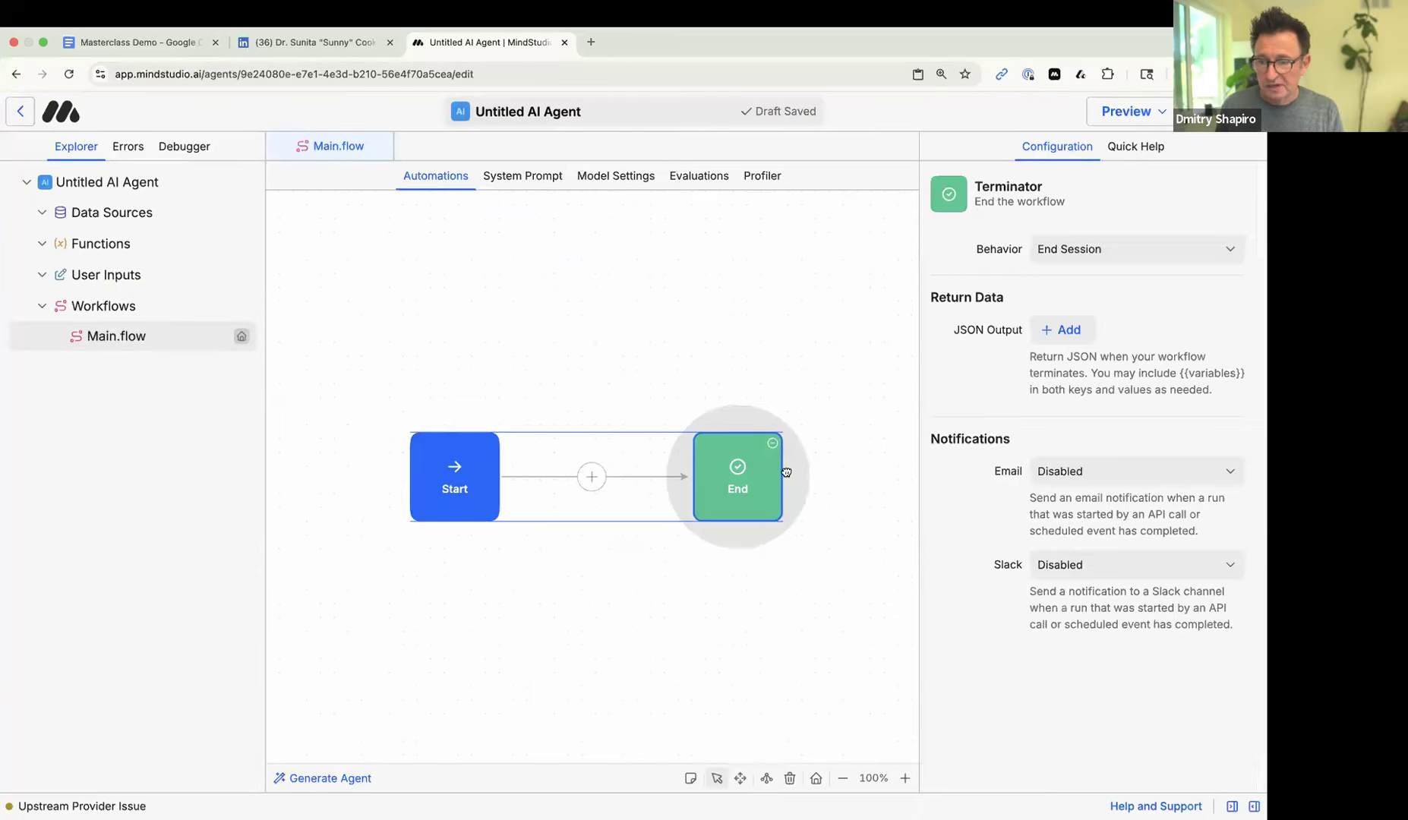
pyautogui.click(760, 176)
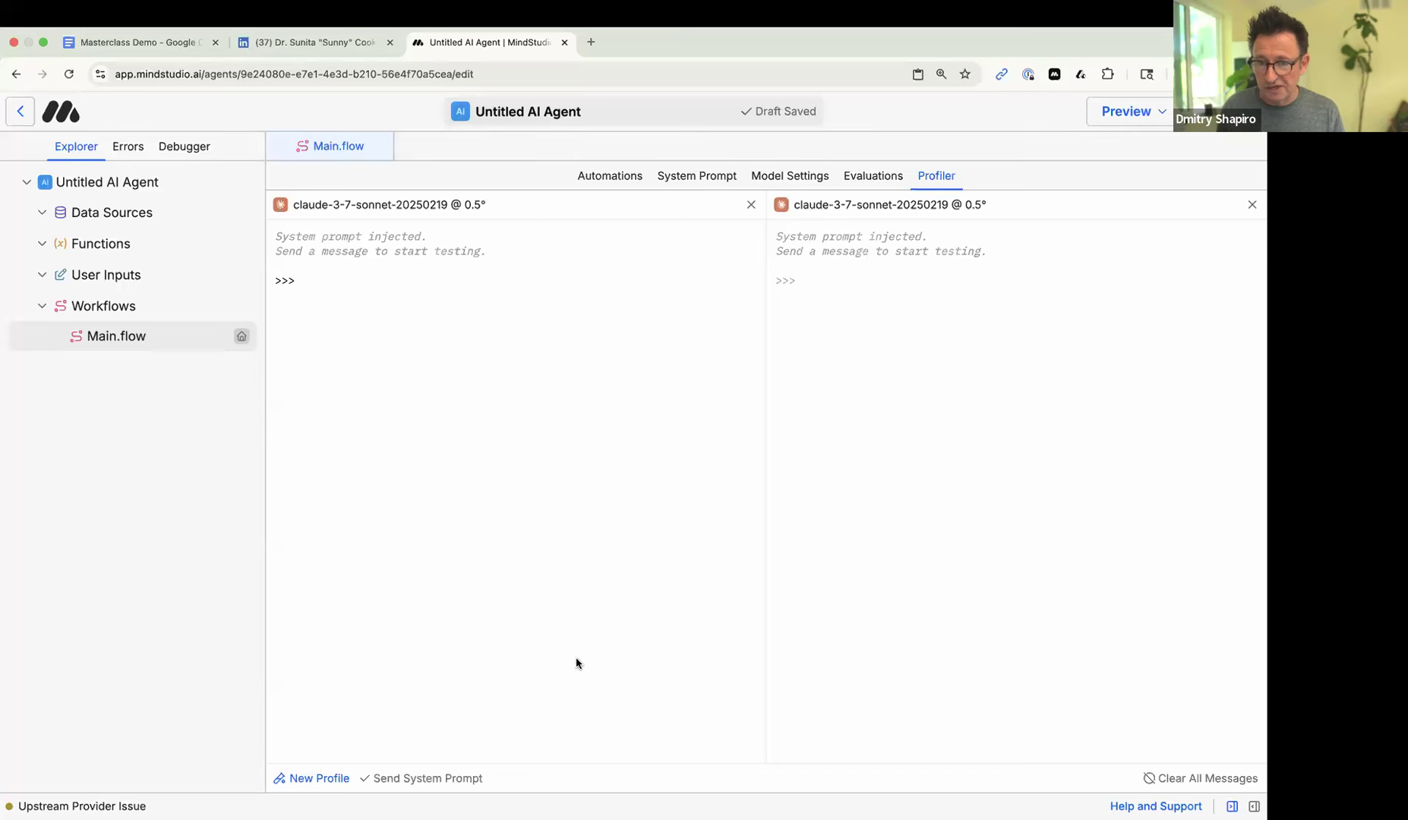
pyautogui.click(328, 782)
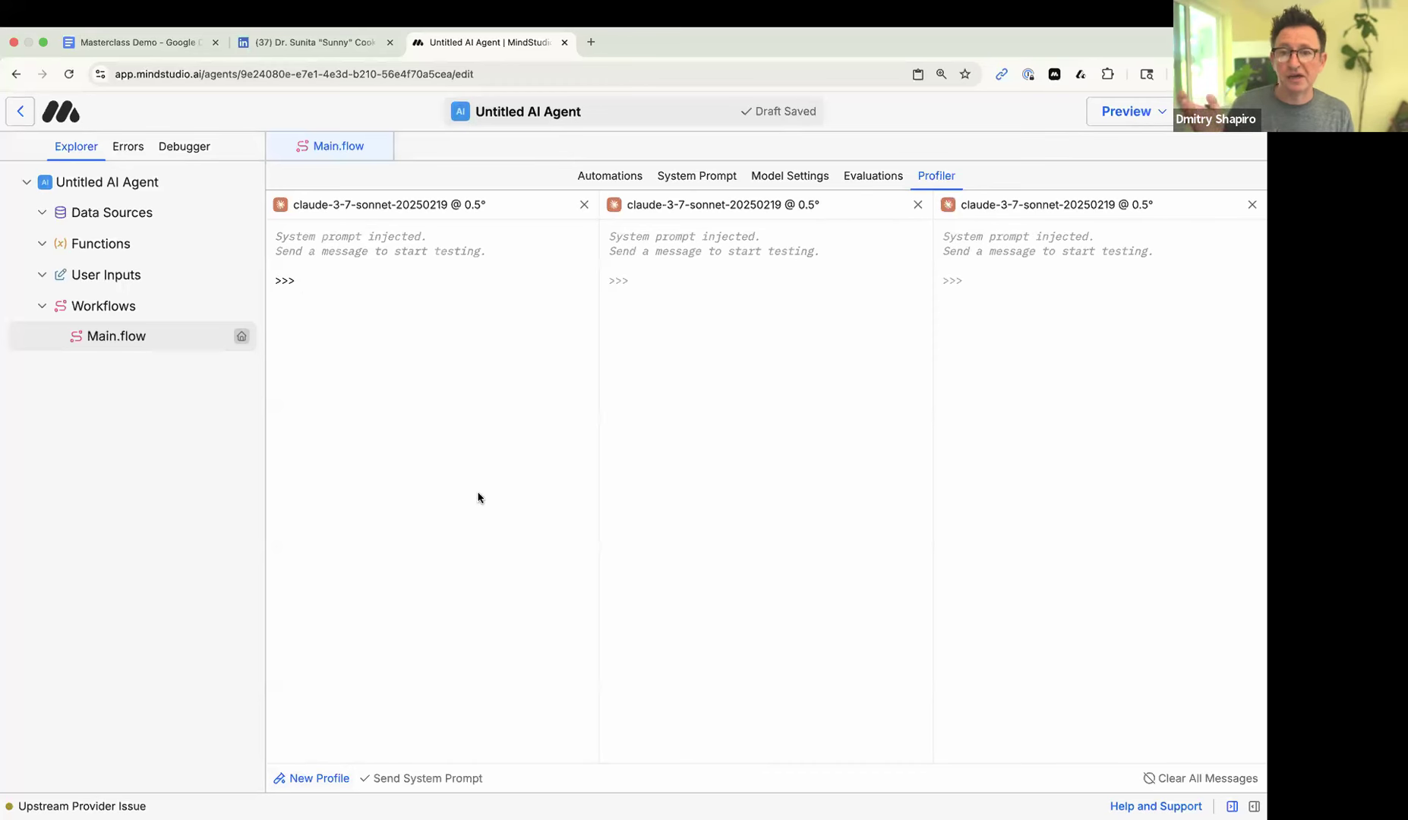
# - Switch the middle Profiler session's model to Gemini 2.5 Pro
pyautogui.click(699, 206)
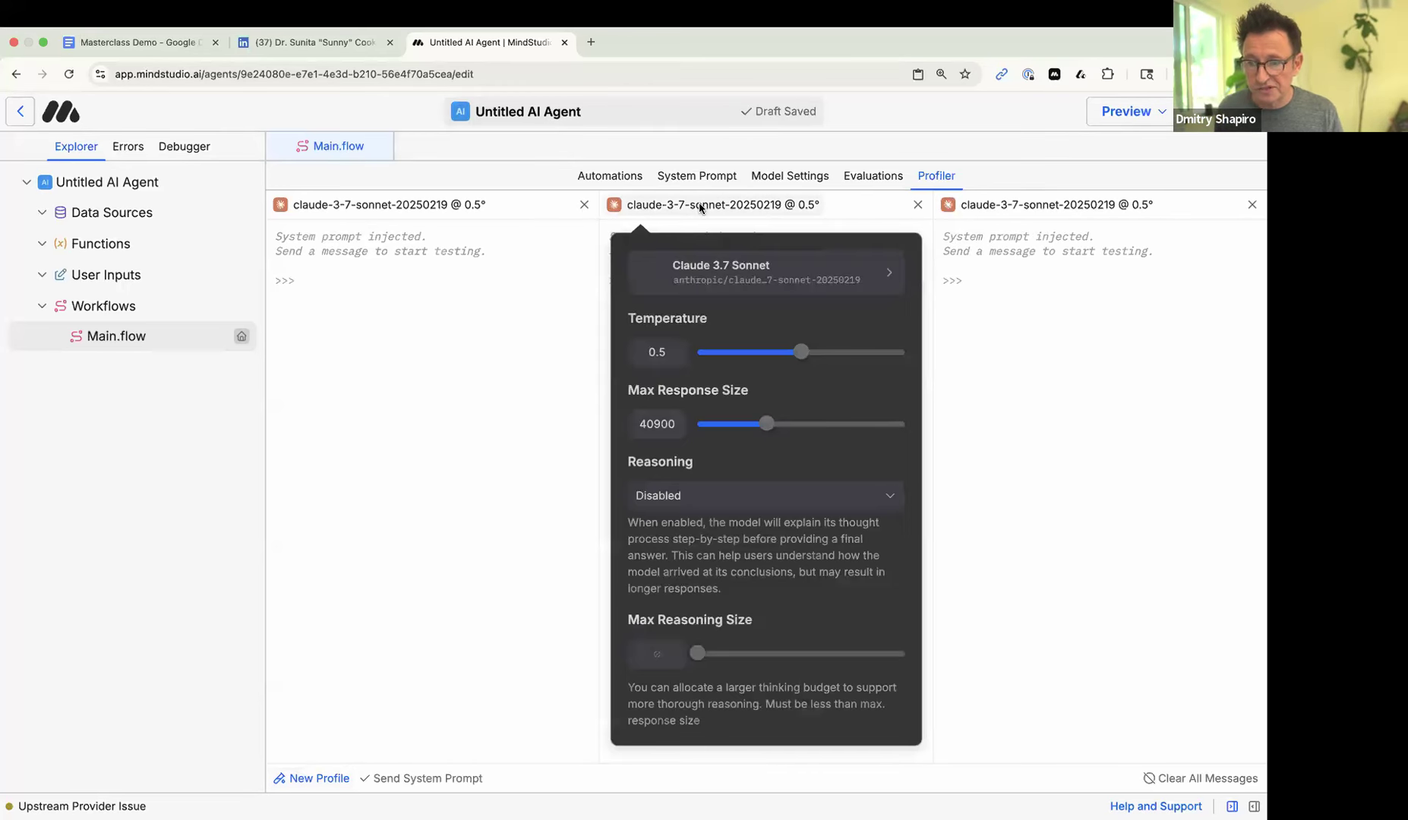
pyautogui.click(773, 284)
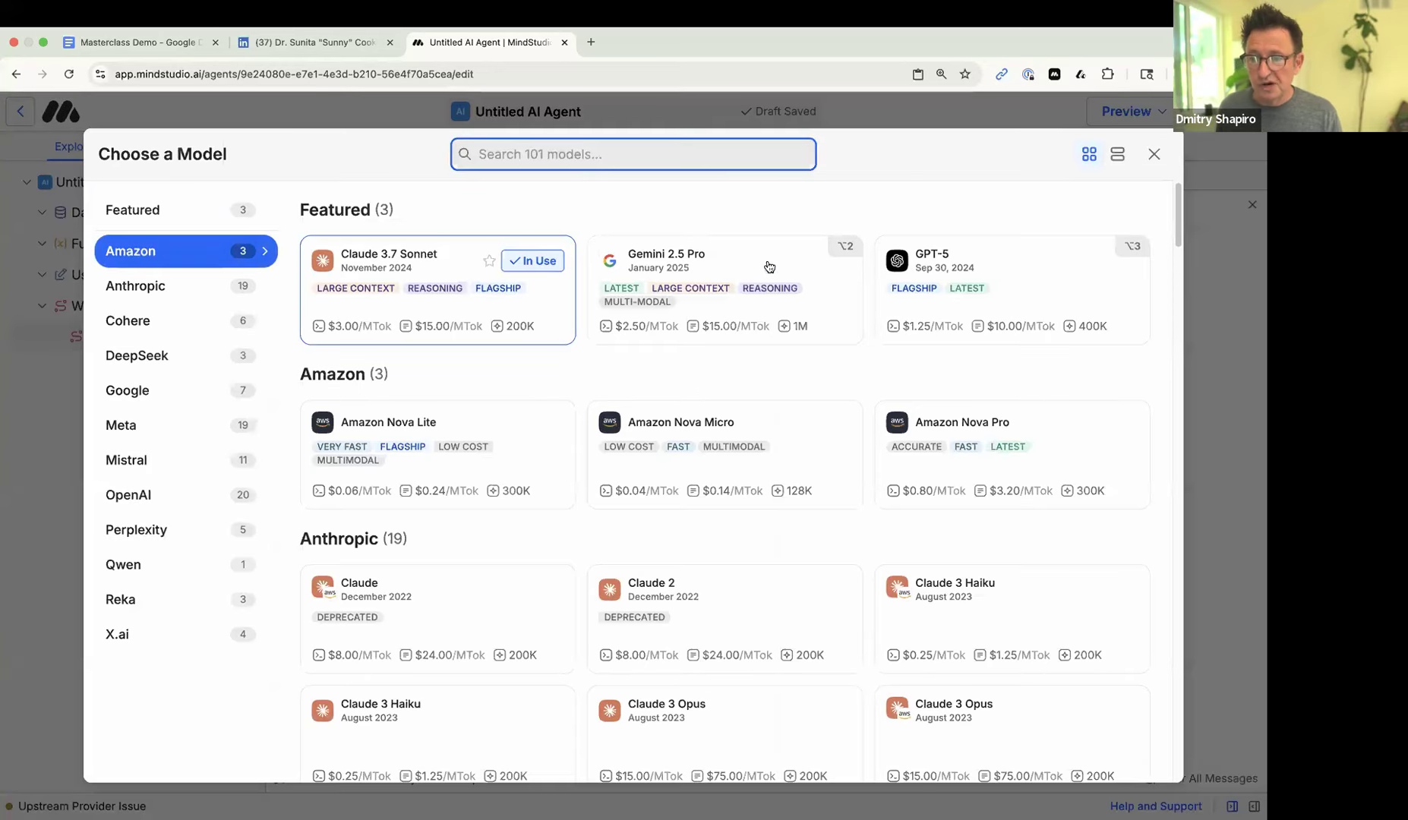
pyautogui.click(829, 262)
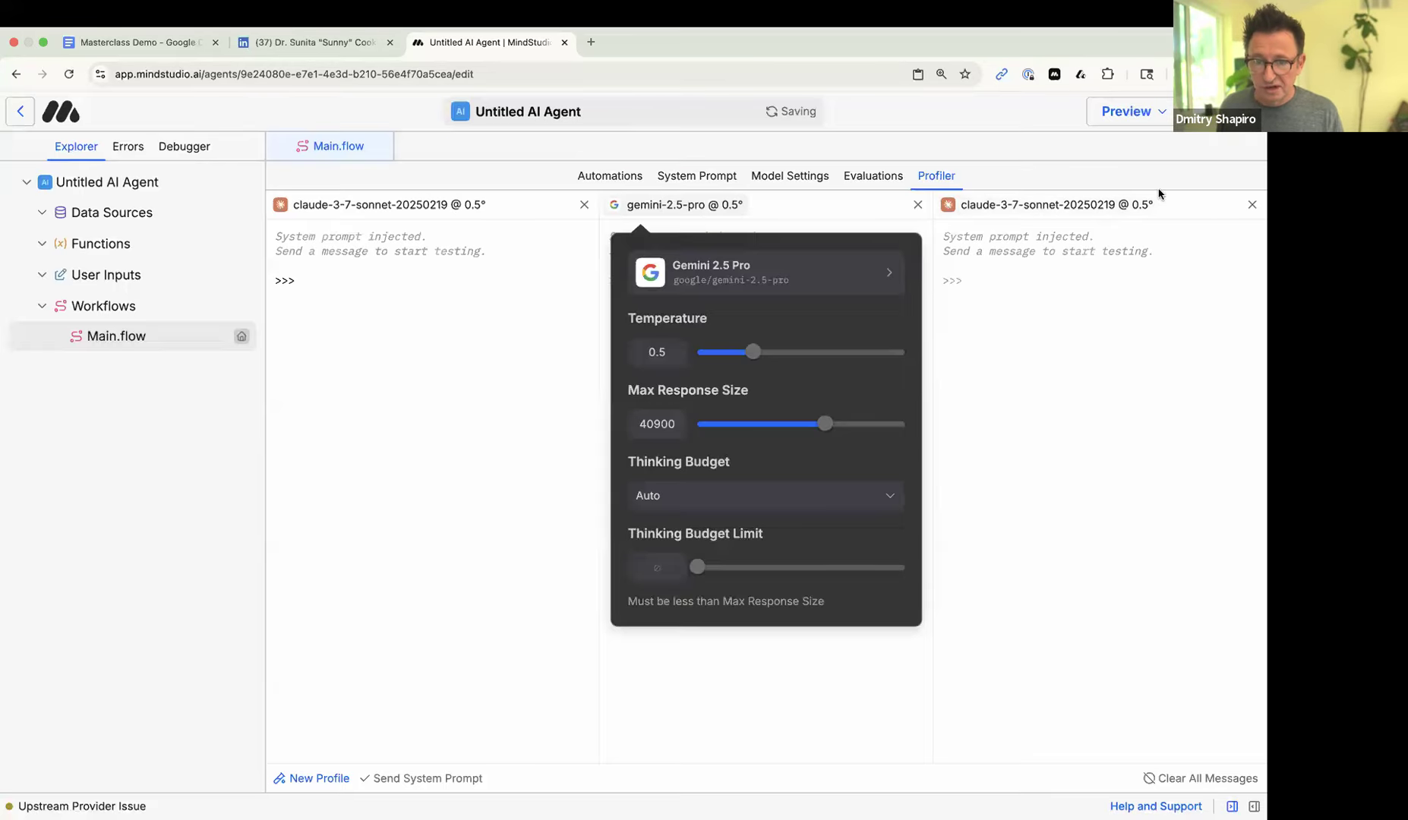
# - Switch the third Profiler session's model to OpenAI's GPT-4.1
pyautogui.click(1129, 206)
pyautogui.click(1120, 273)
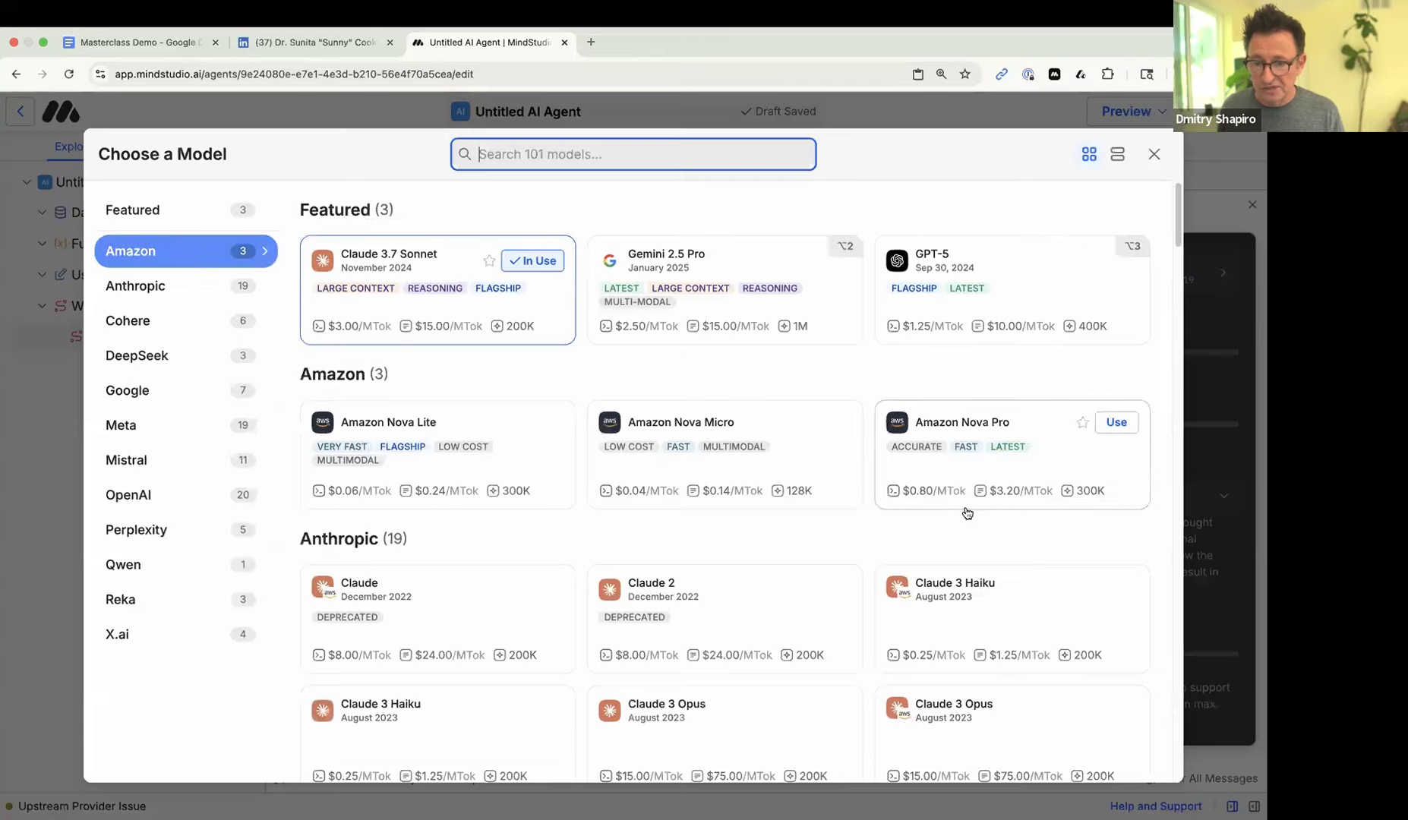
pyautogui.scroll(-15, 962, 505)
pyautogui.scroll(-3, 962, 507)
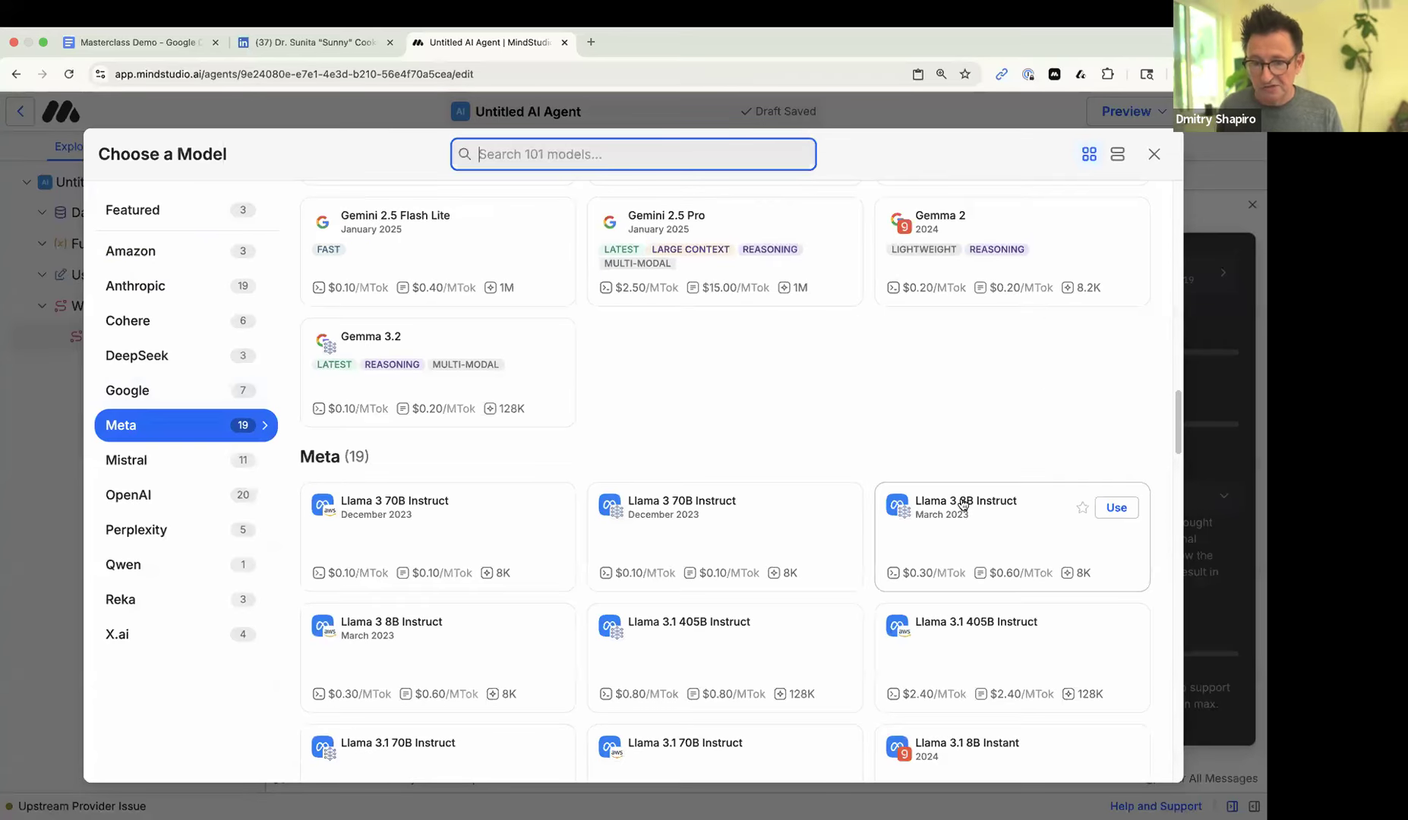
pyautogui.scroll(-7, 962, 505)
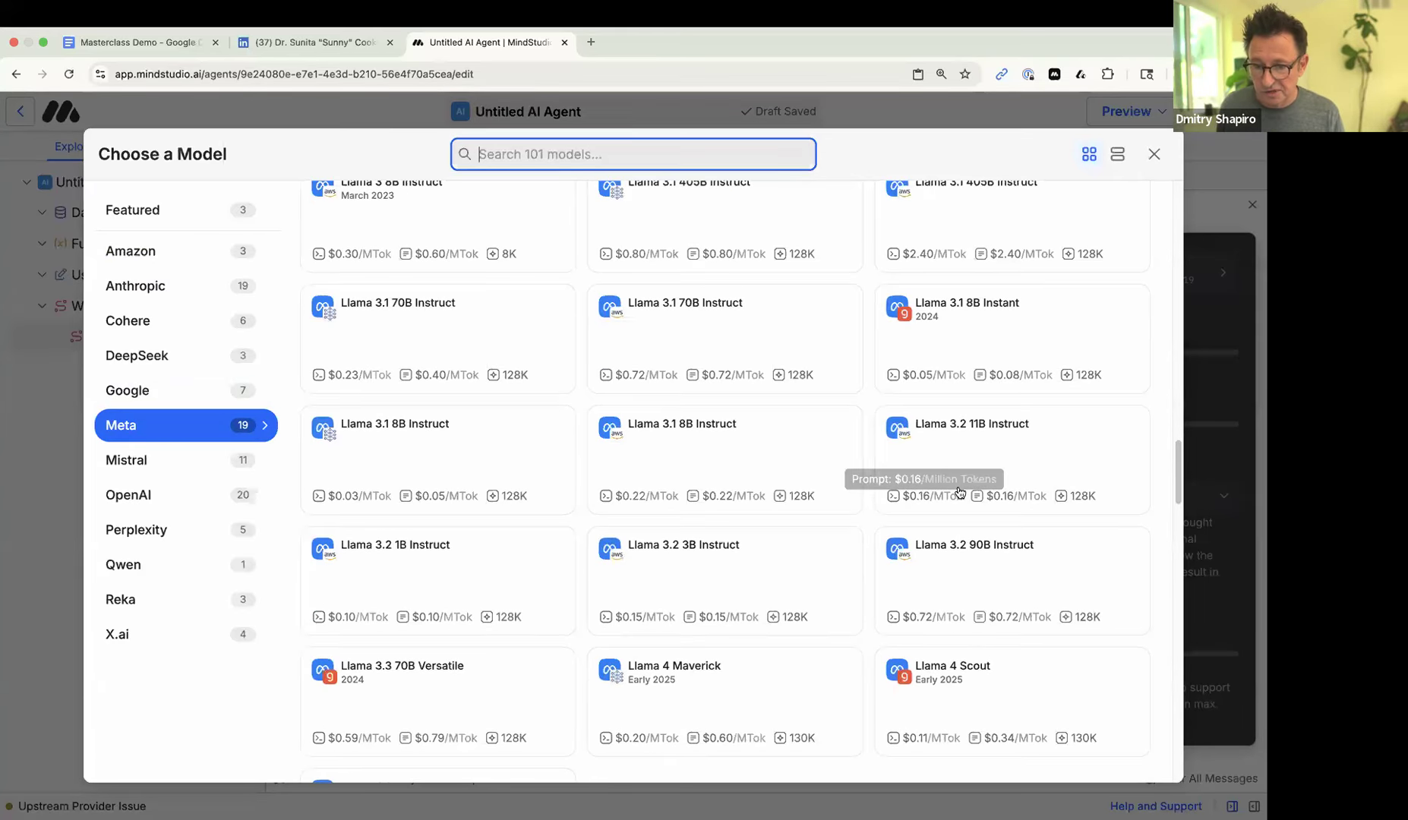
pyautogui.scroll(-3, 959, 492)
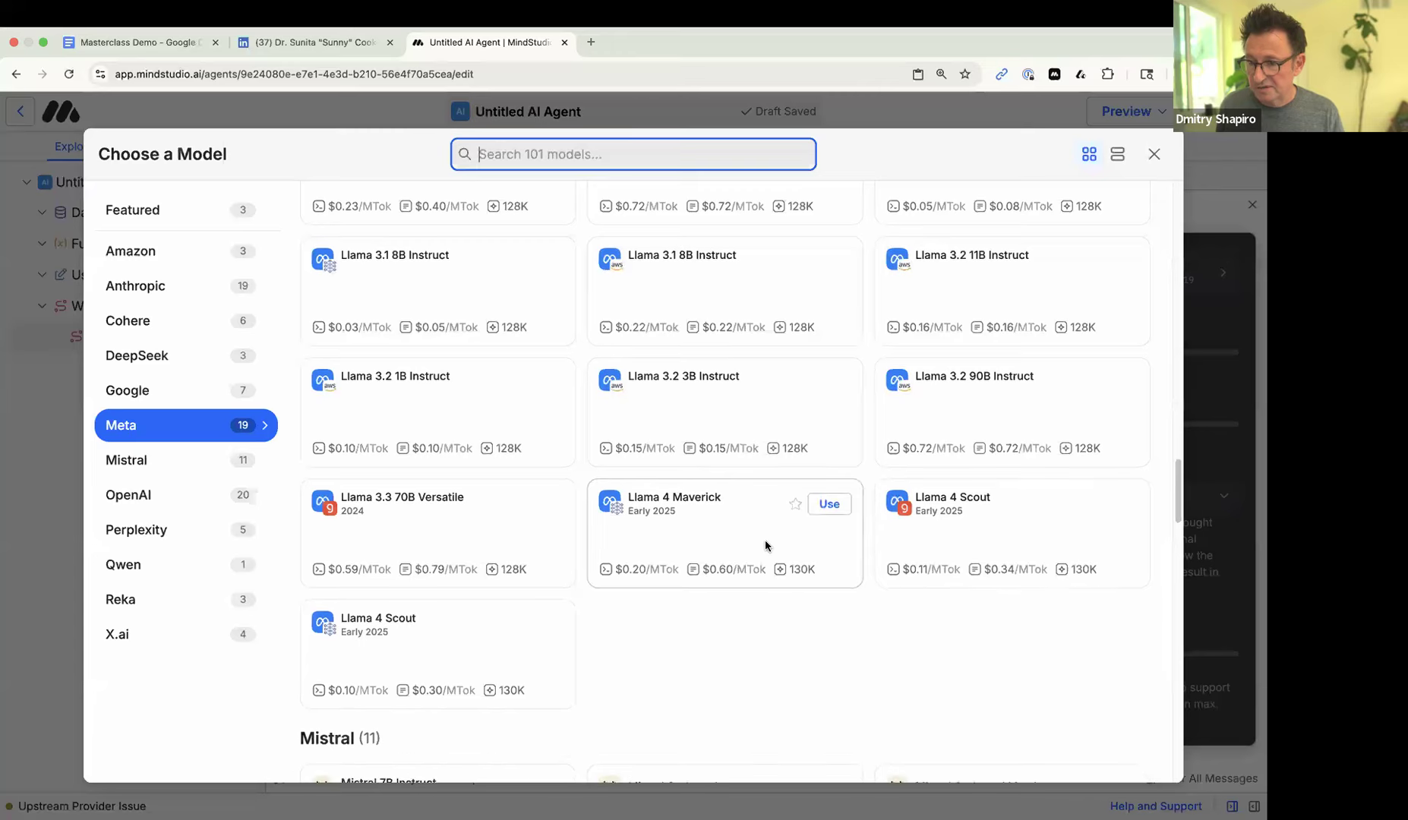
pyautogui.scroll(-15, 766, 546)
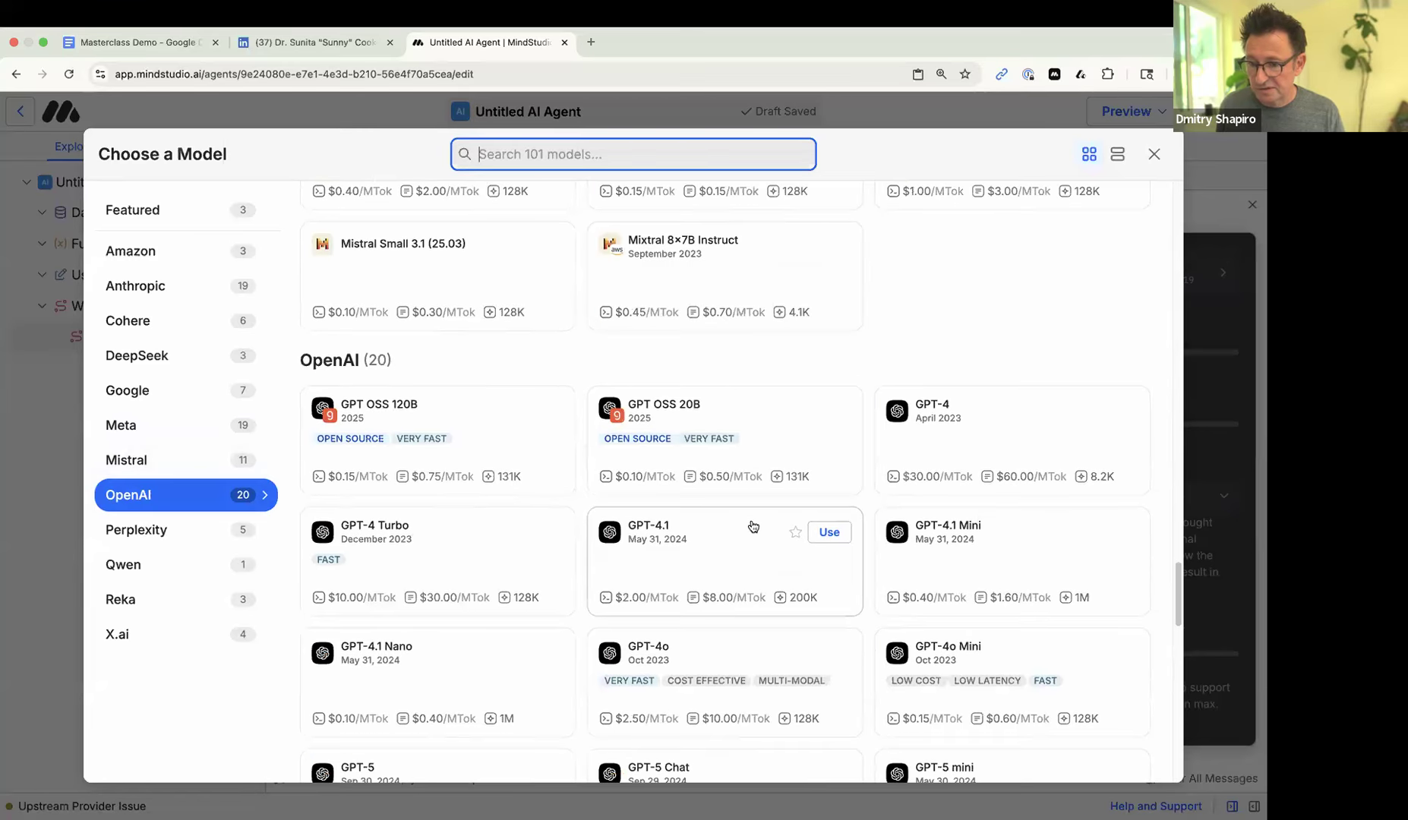
pyautogui.click(830, 532)
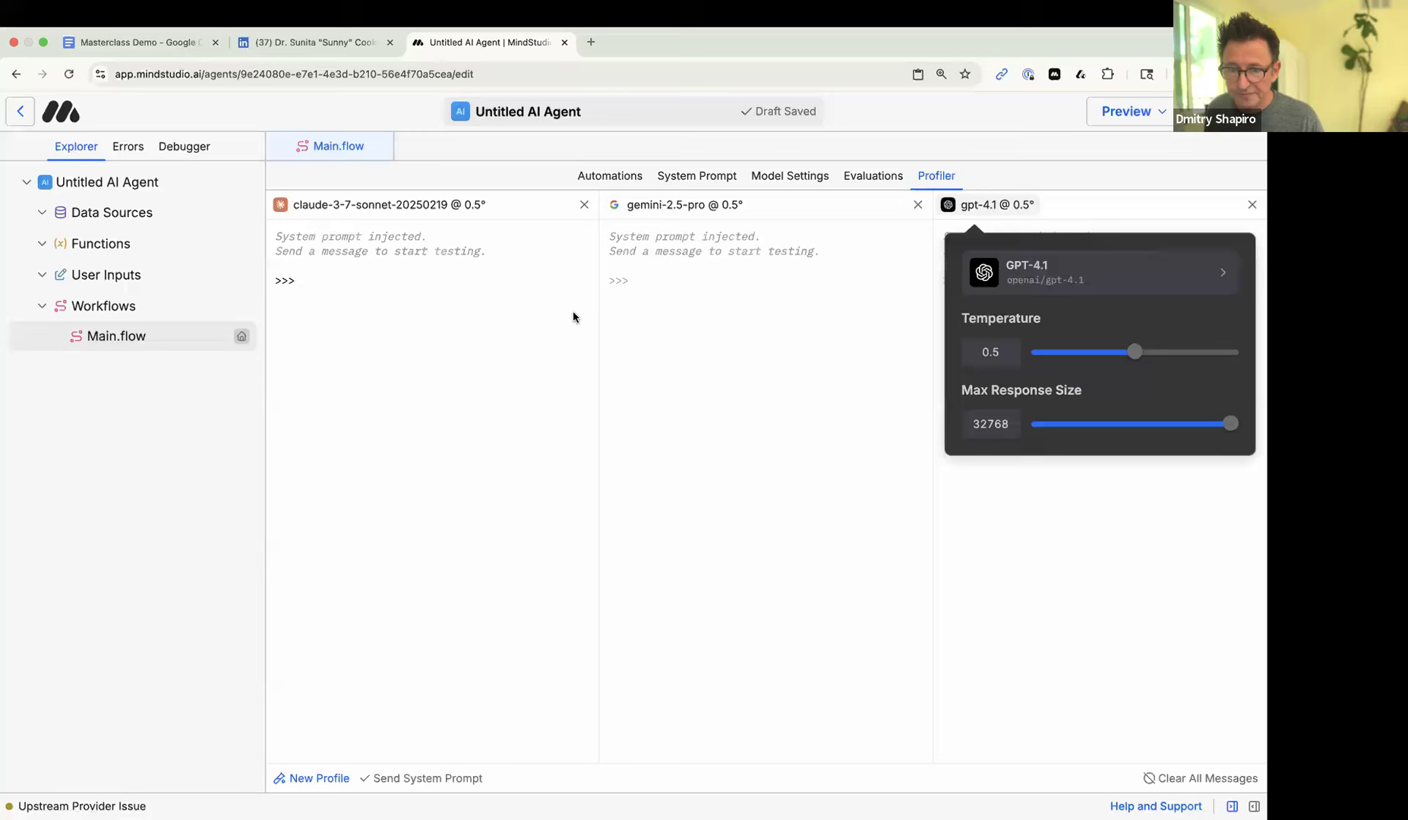
# - Send the prompt "write a poem" to all three model sessions at once
pyautogui.click(417, 311)
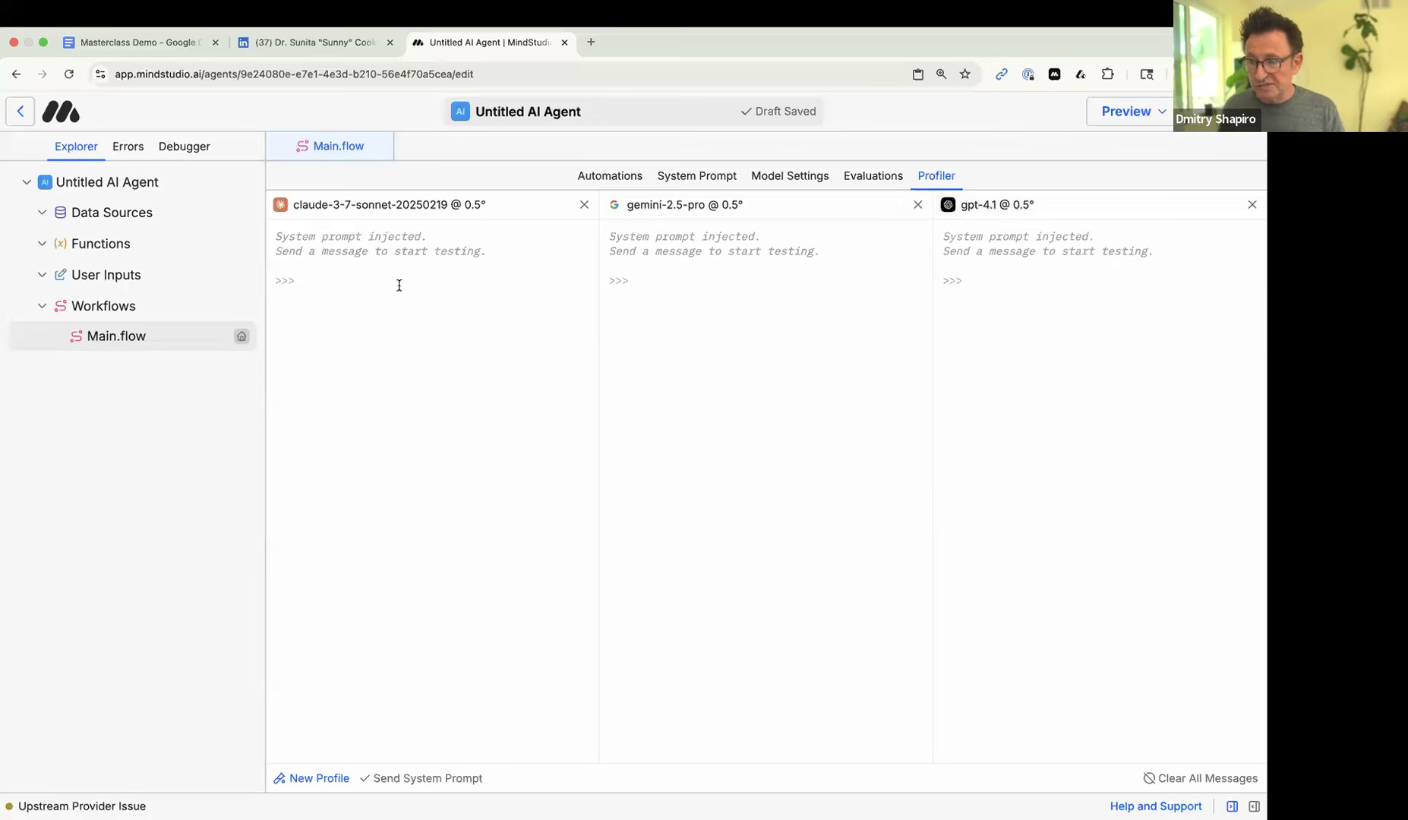
pyautogui.write('write')
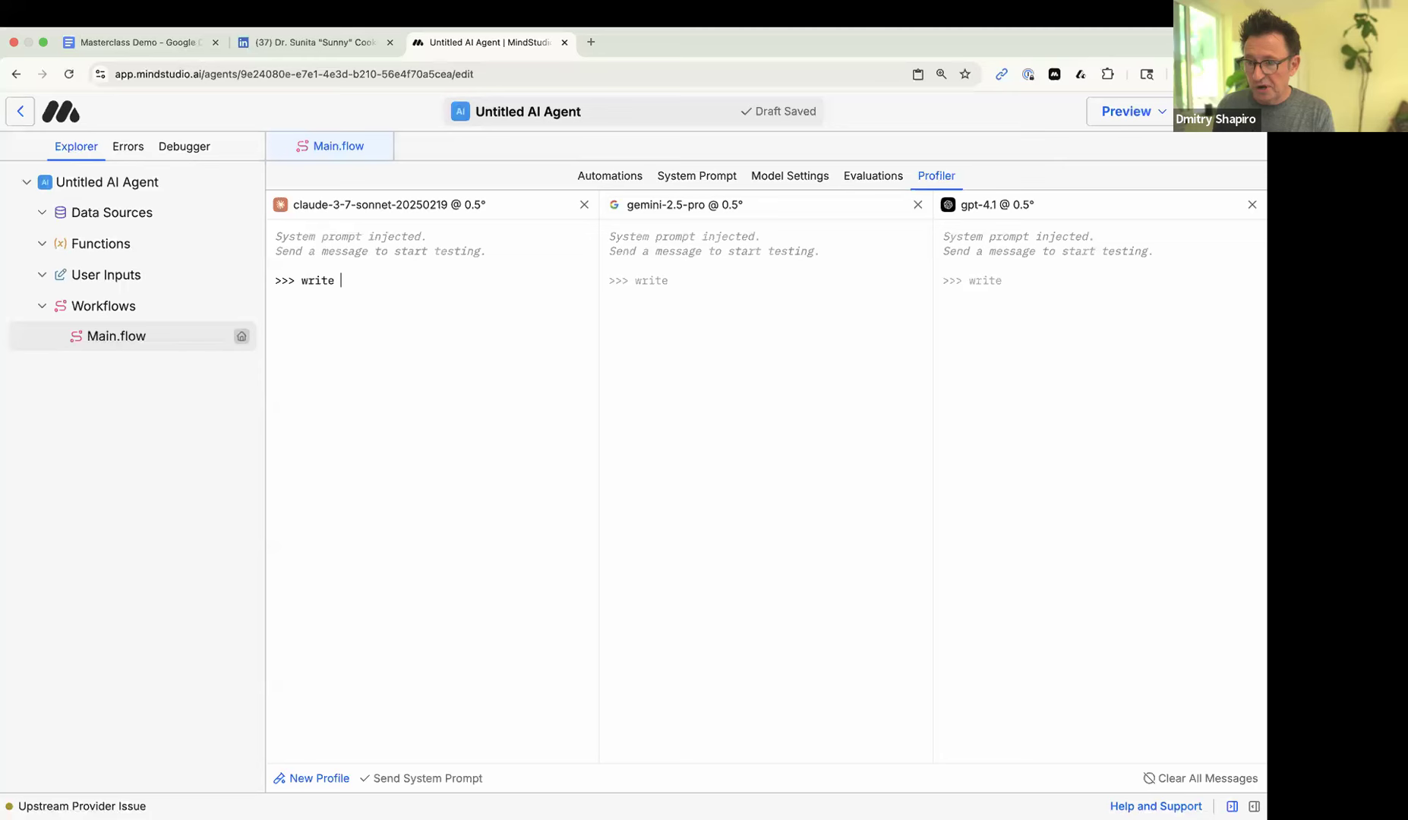
pyautogui.write(' a poem')
pyautogui.press('Return')
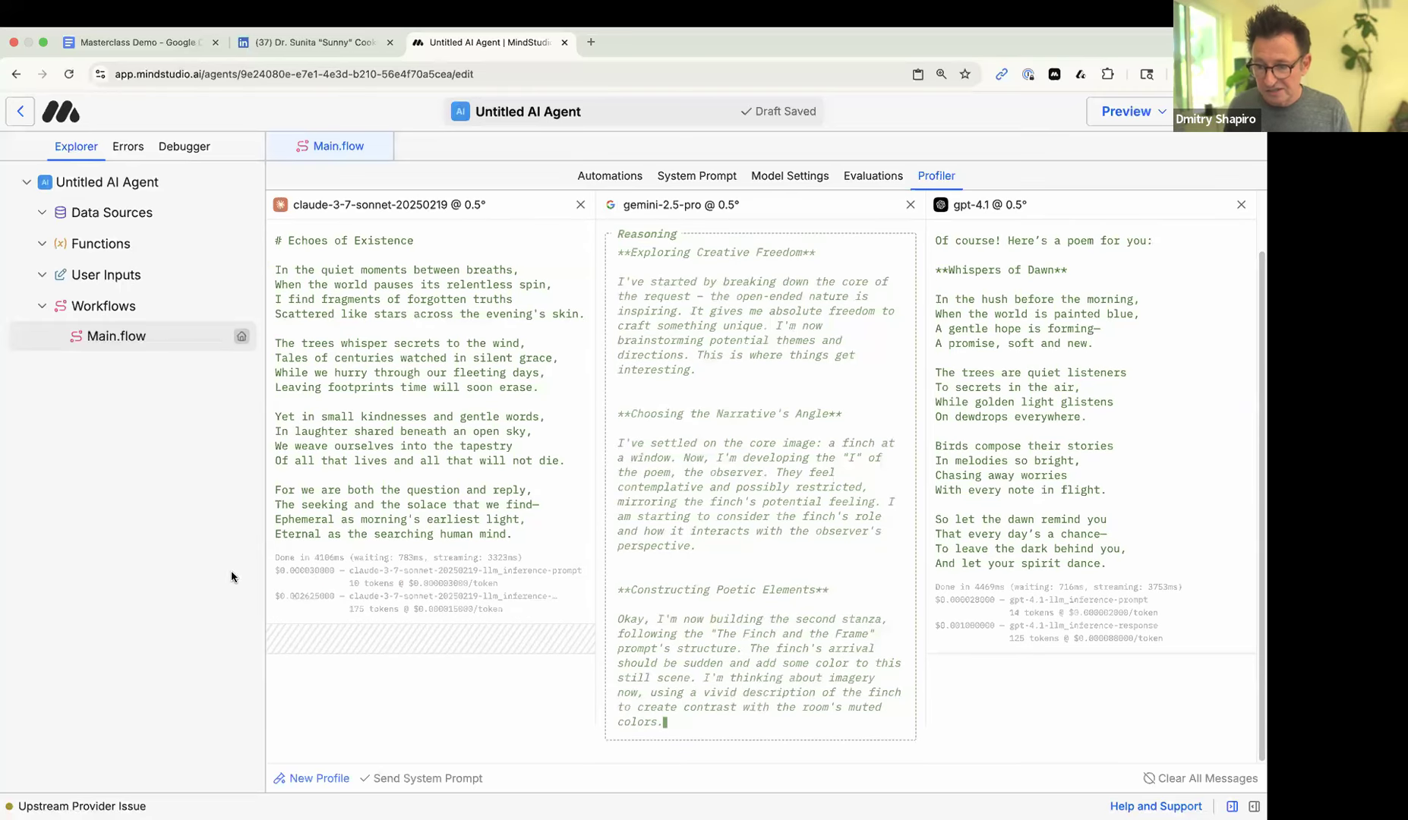
# - Enlarge the page and compare the three models' poems, reasoning, response times and token costs
pyautogui.press('super+equal')
pyautogui.press('super+equal')
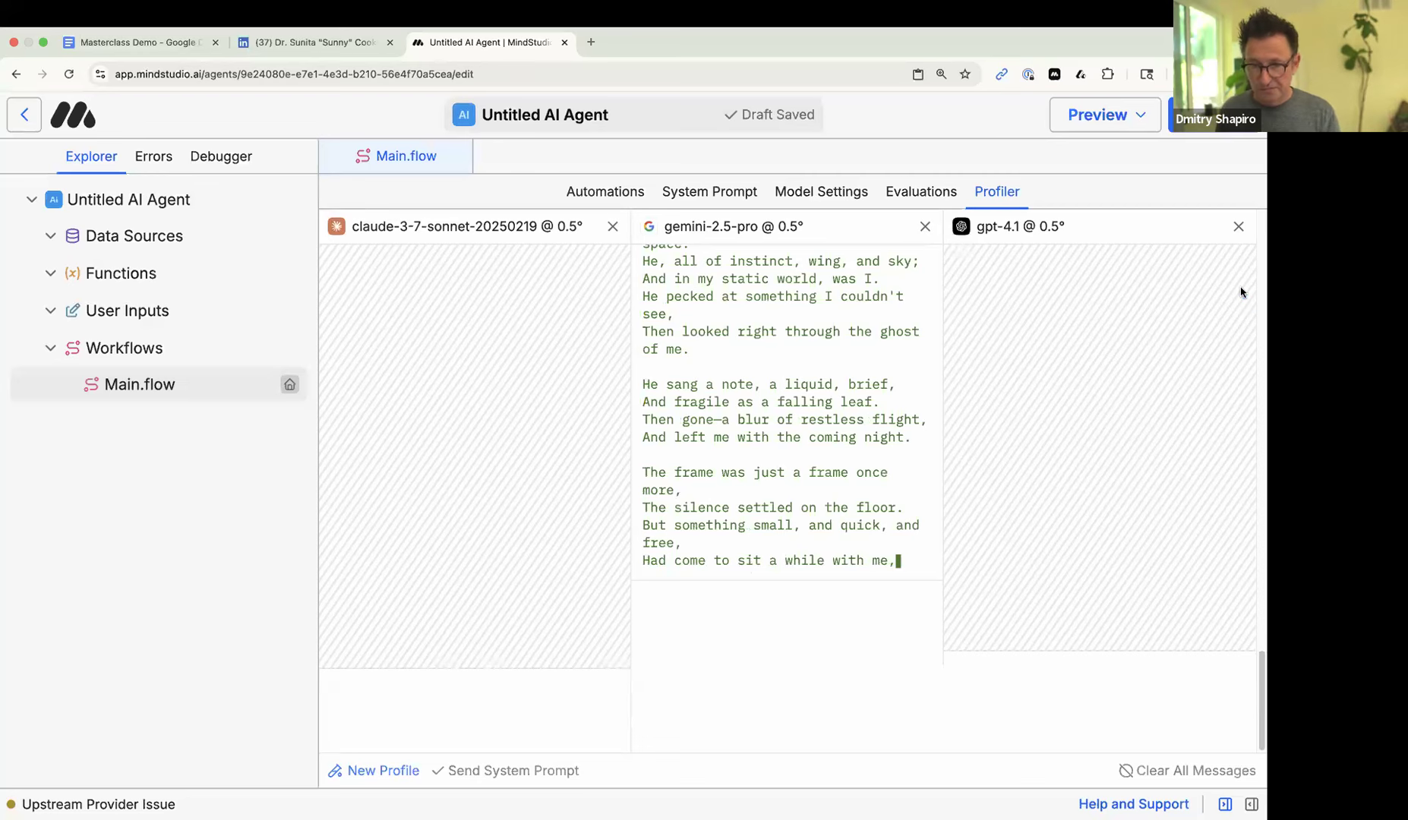
pyautogui.scroll(10, 568, 732)
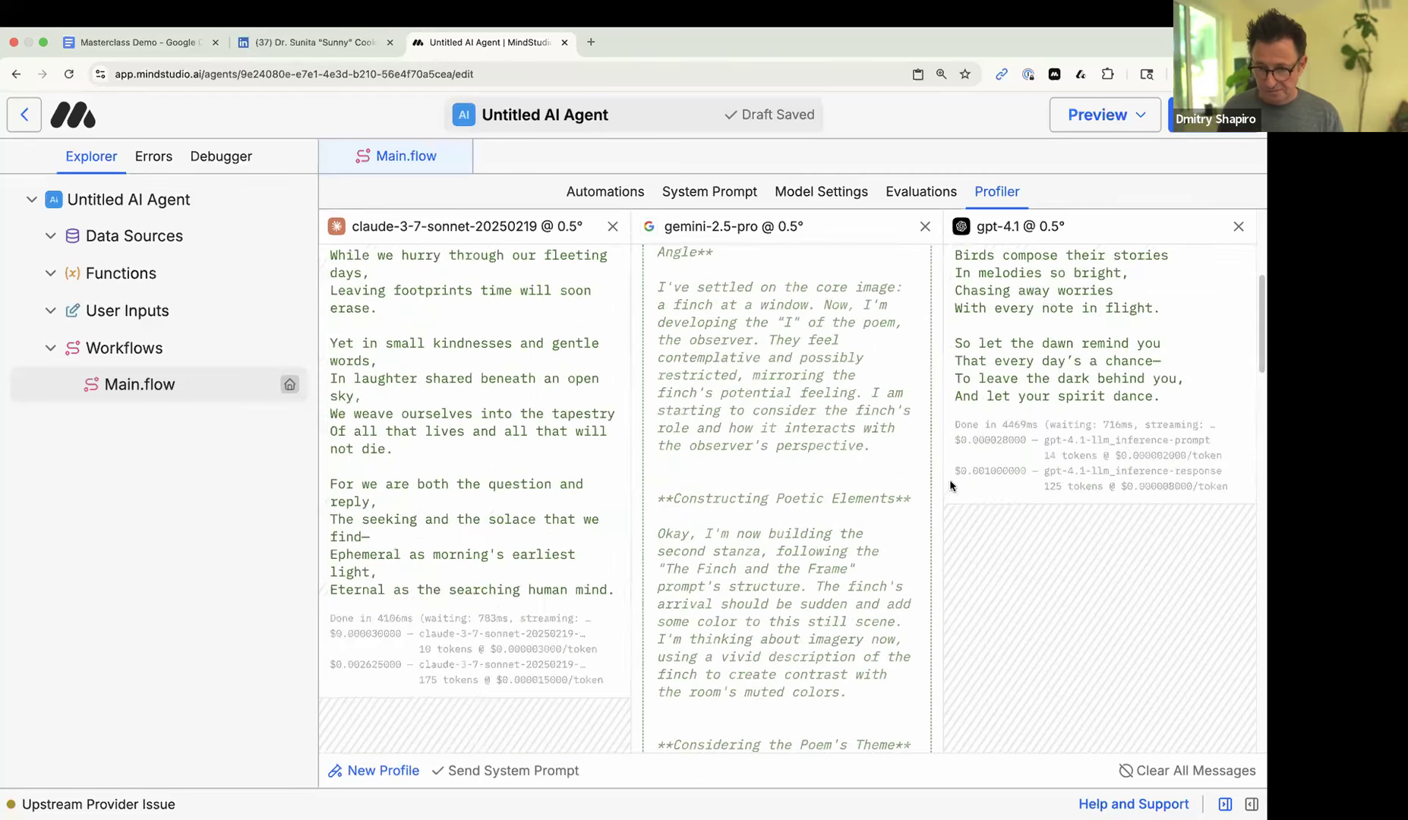
pyautogui.scroll(-5, 750, 506)
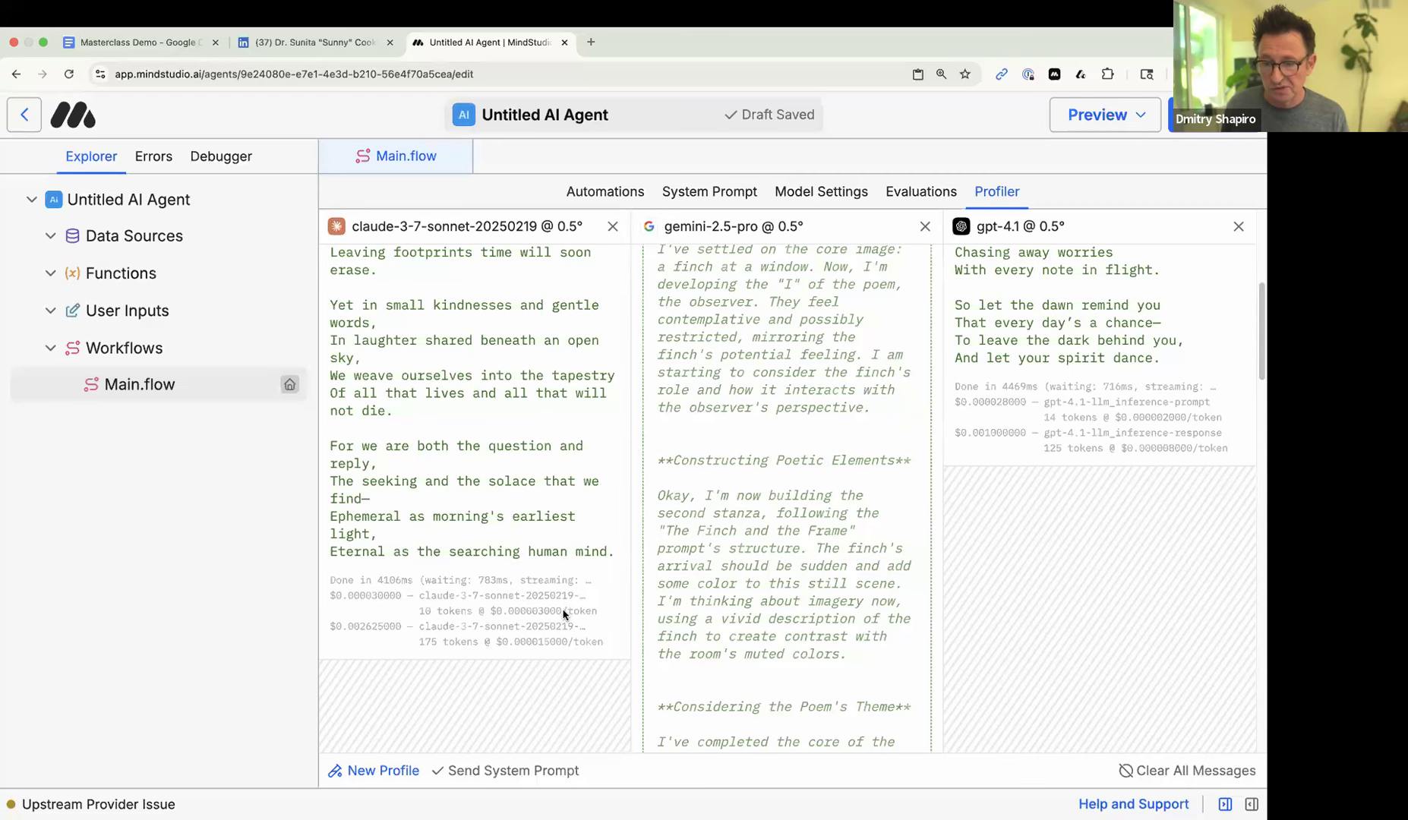
pyautogui.scroll(5, 734, 461)
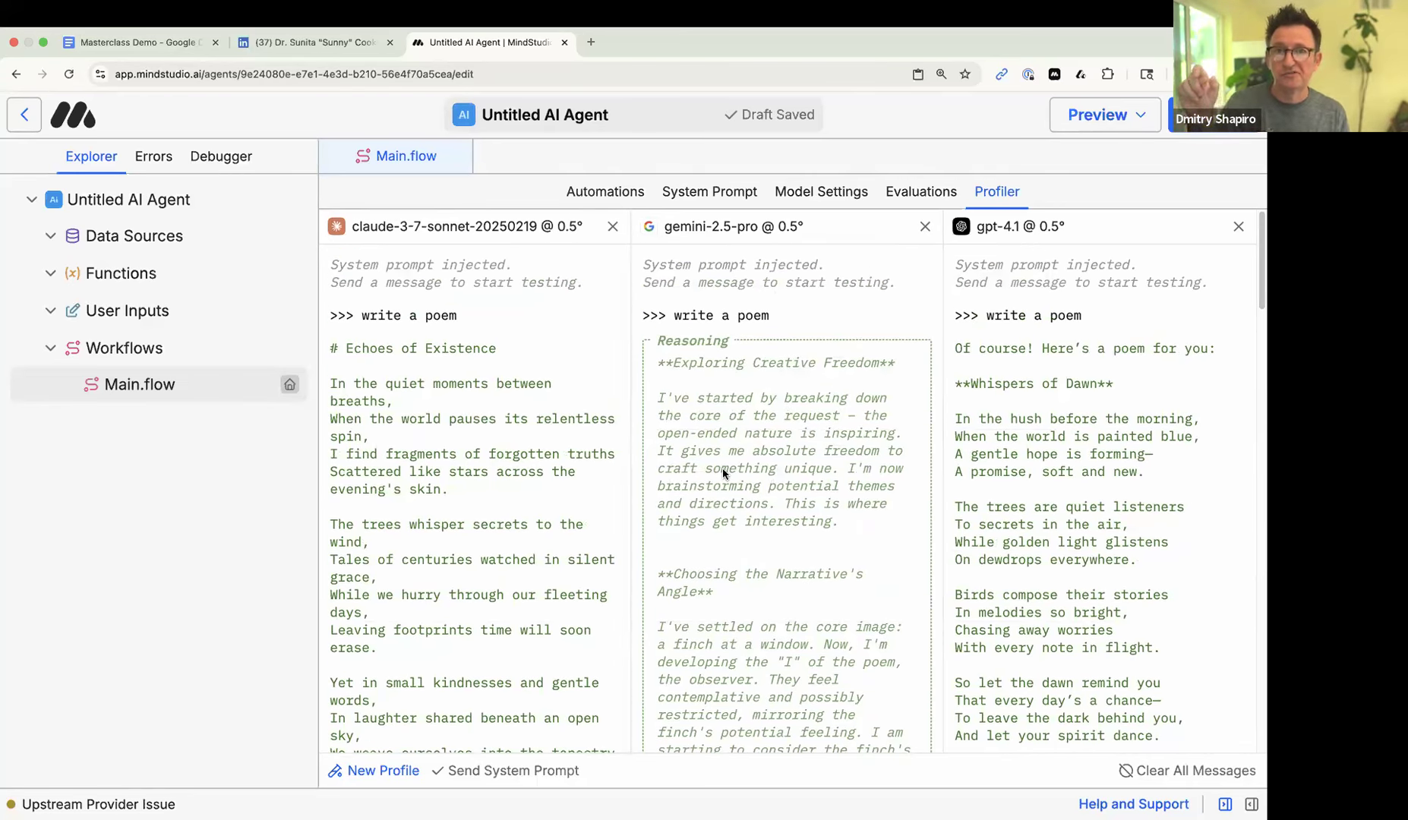
# - Return to the agent's automation canvas, add a Generate Text block between Start and End, and open its configuration
pyautogui.click(587, 192)
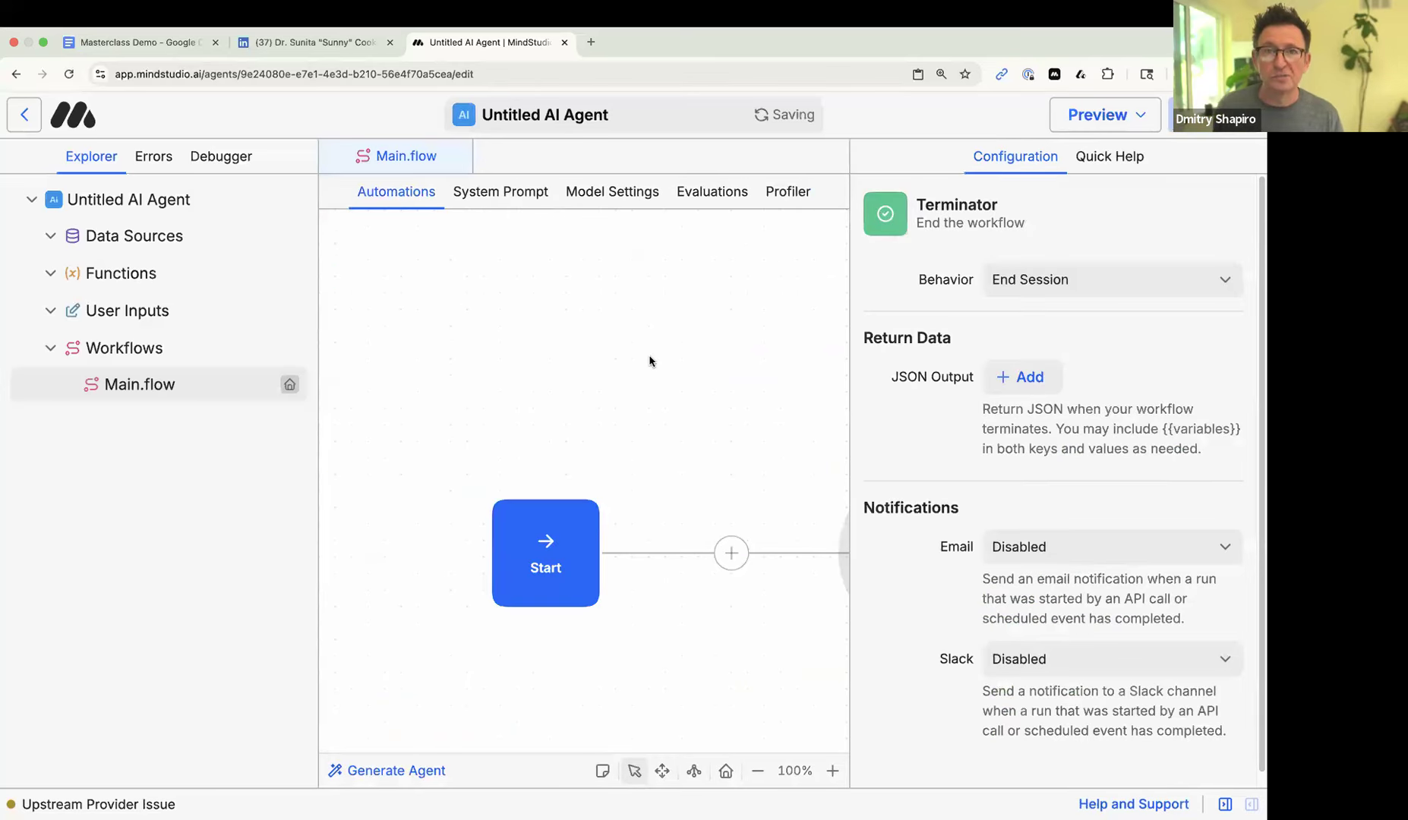
pyautogui.press('super+minus')
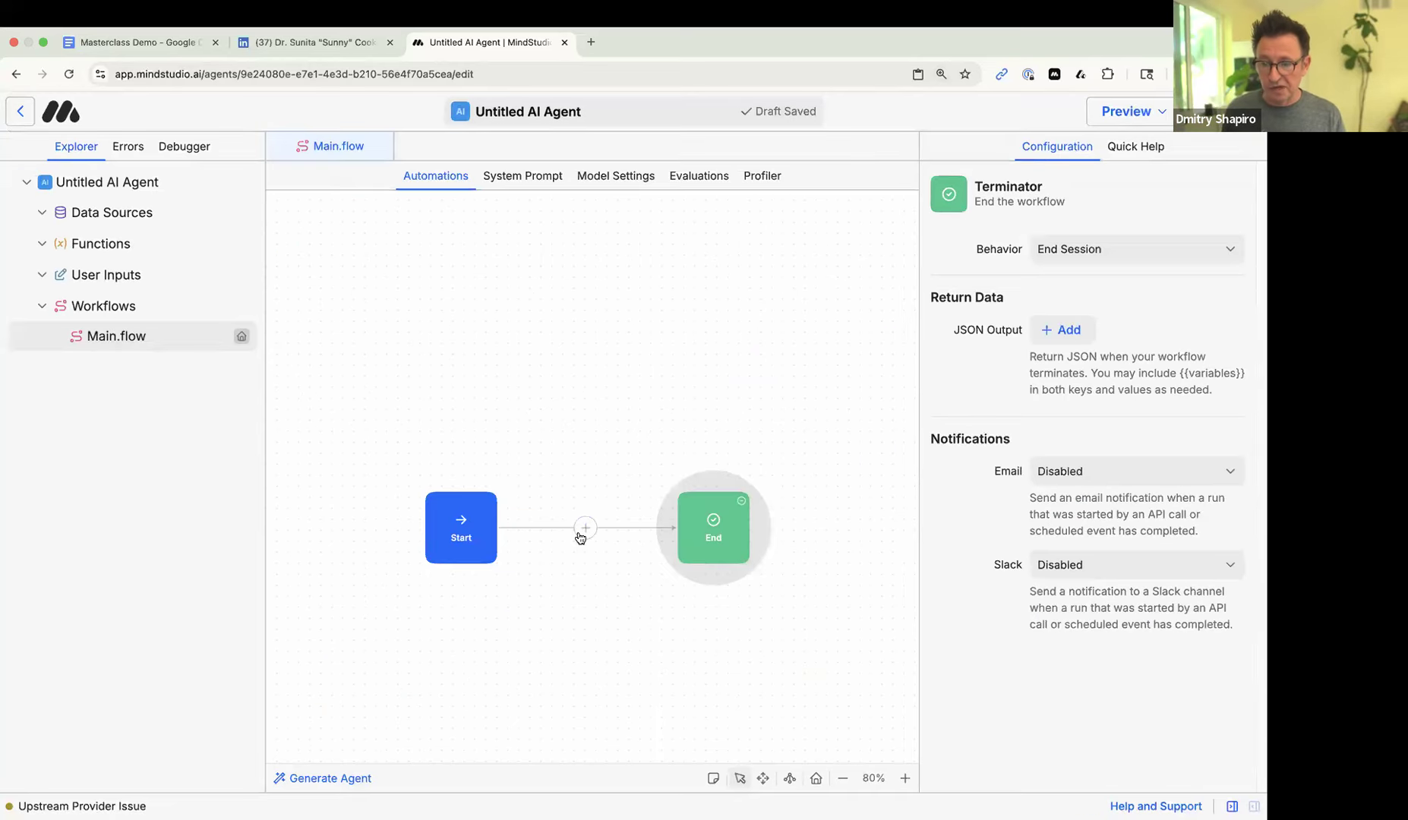
pyautogui.click(650, 532)
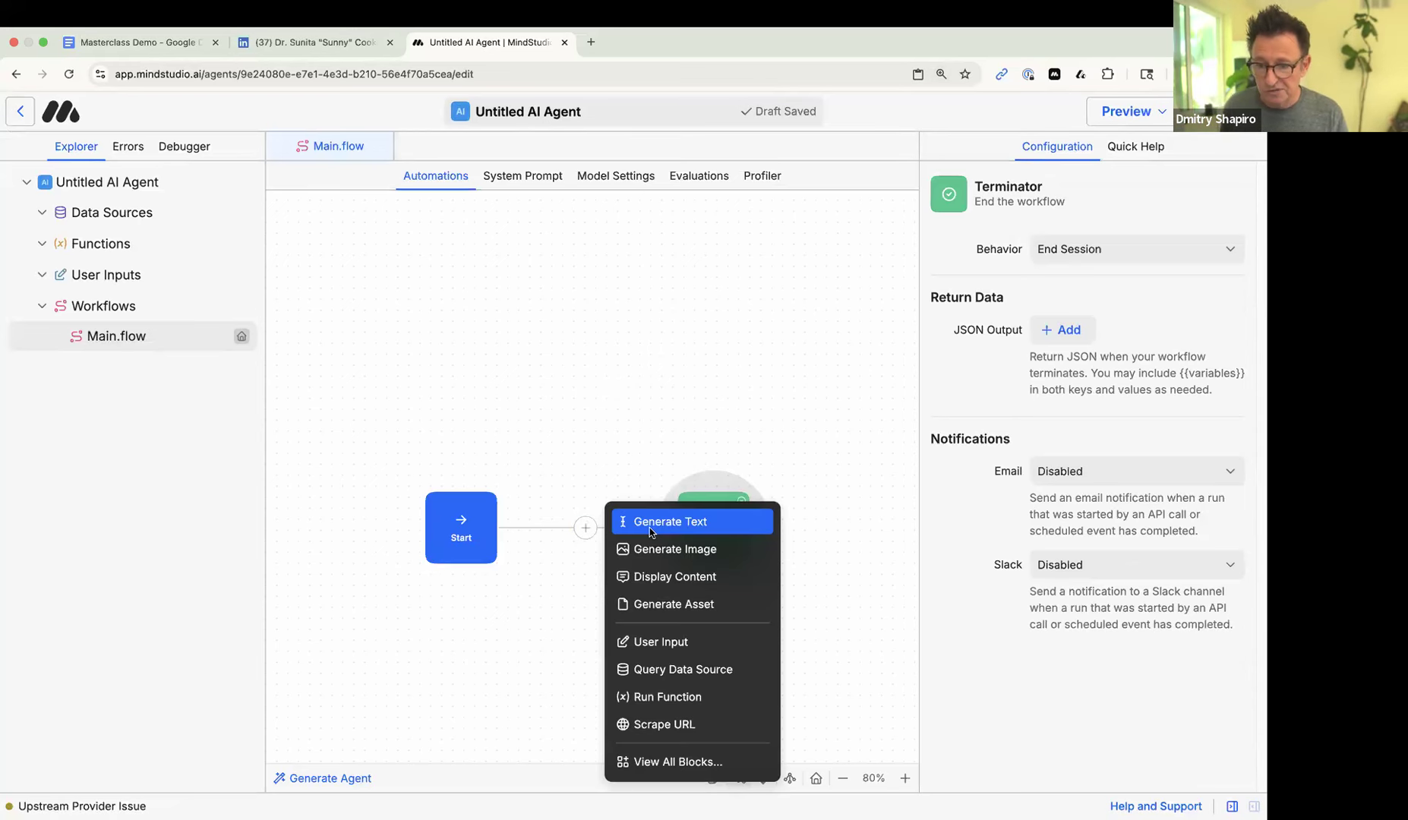
pyautogui.click(650, 530)
pyautogui.click(714, 521)
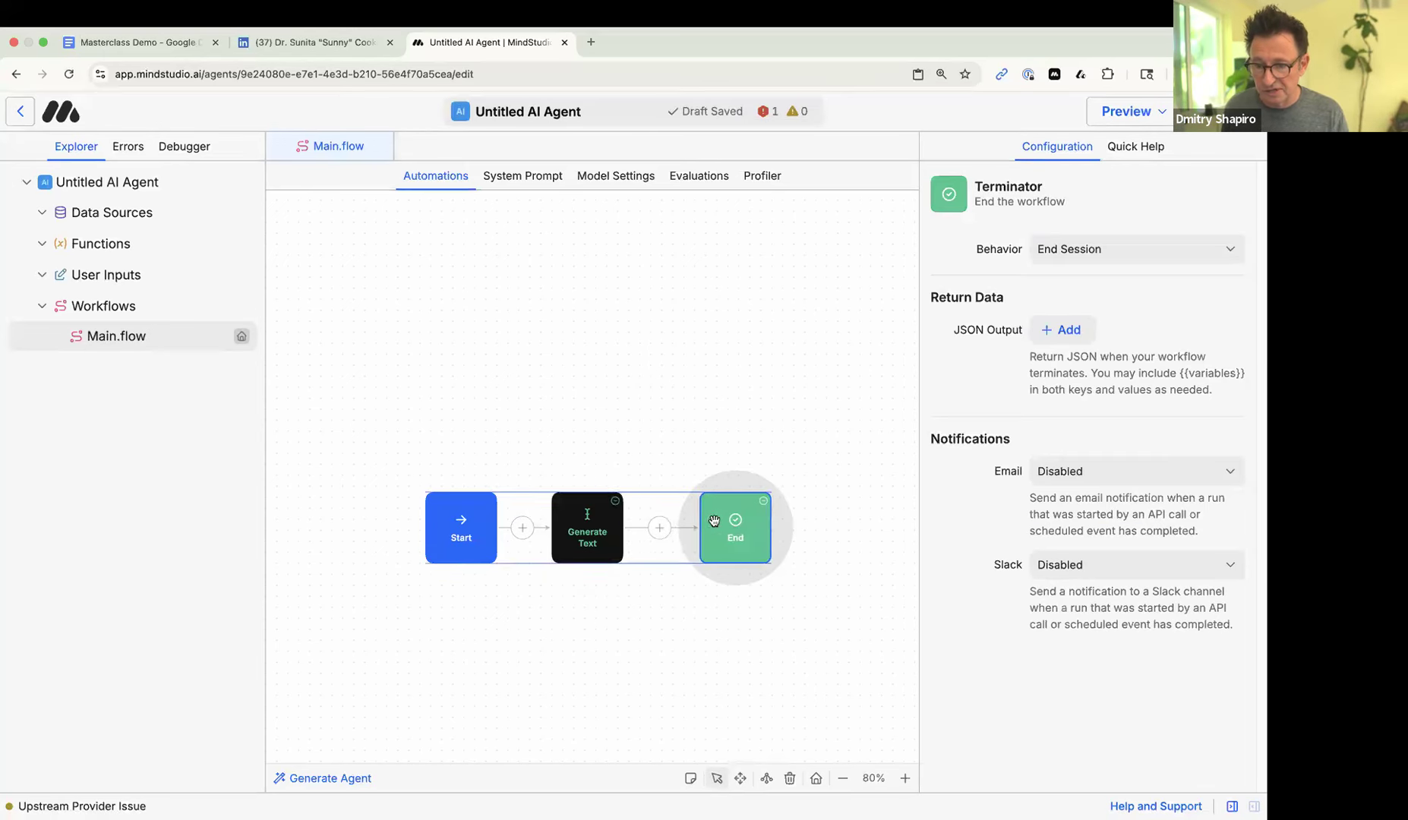
pyautogui.click(590, 521)
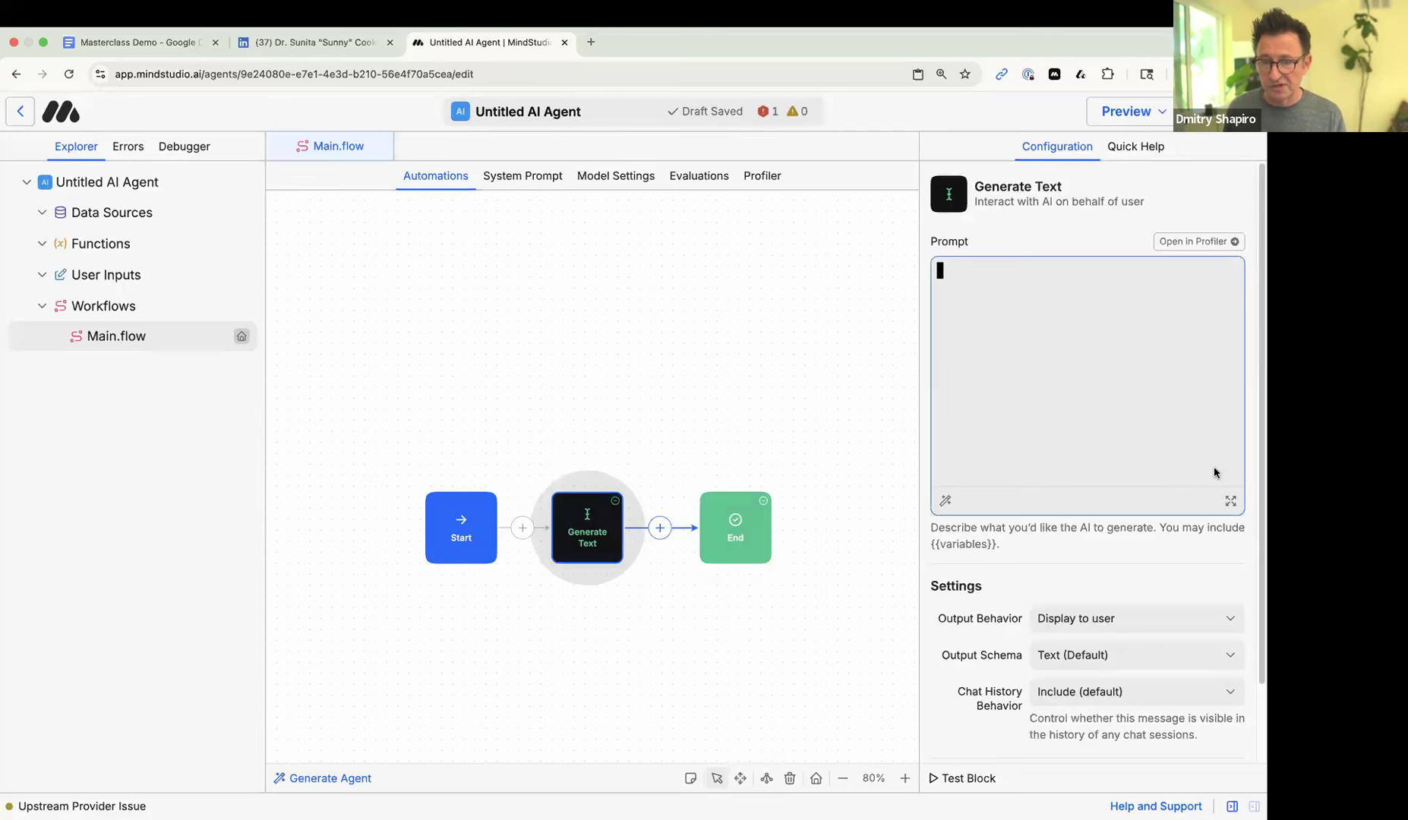
# - Open the Generate Text block's model chooser, show the models as a list, and compare their prices and context sizes
pyautogui.scroll(-3, 1213, 473)
pyautogui.click(1064, 689)
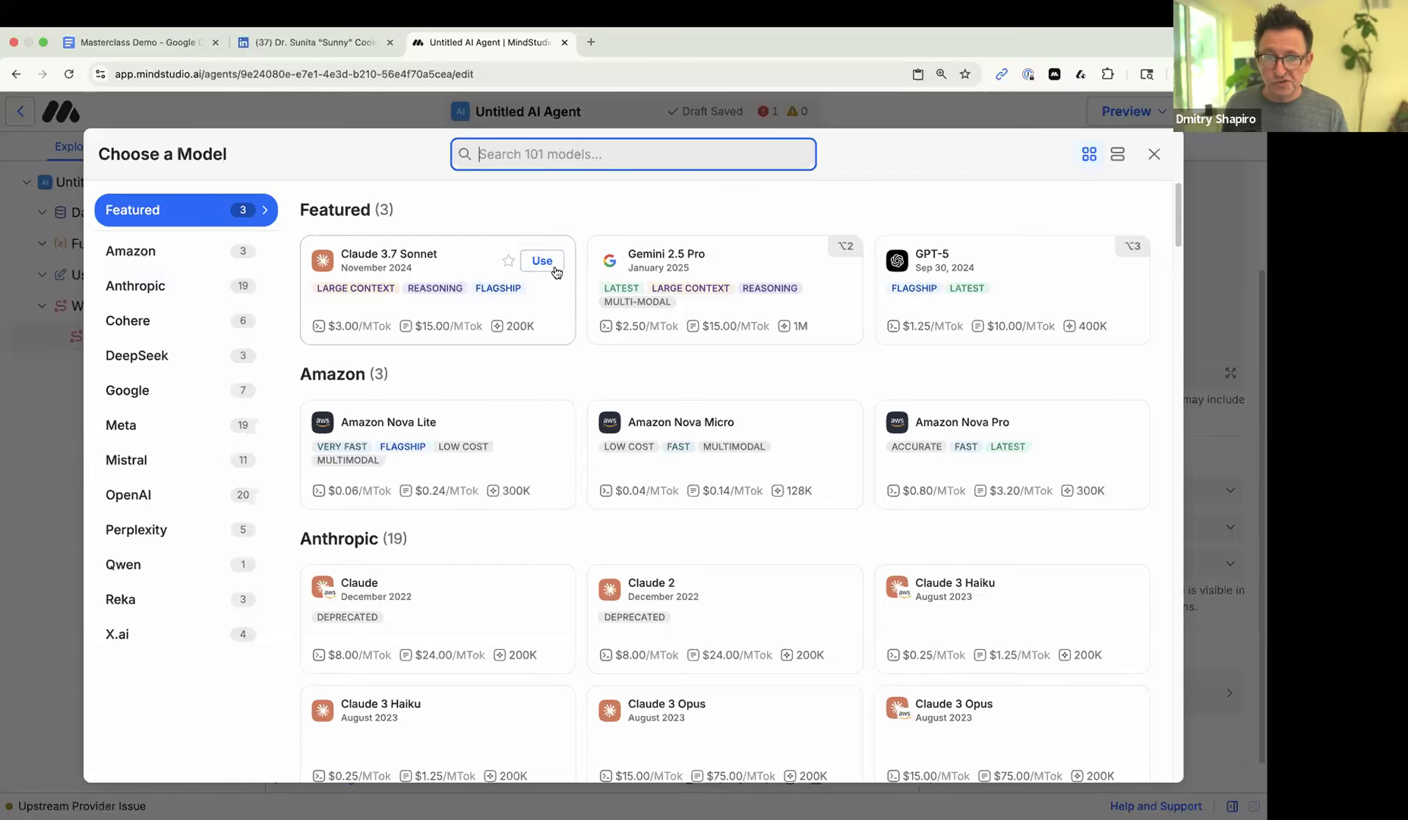
pyautogui.click(1117, 154)
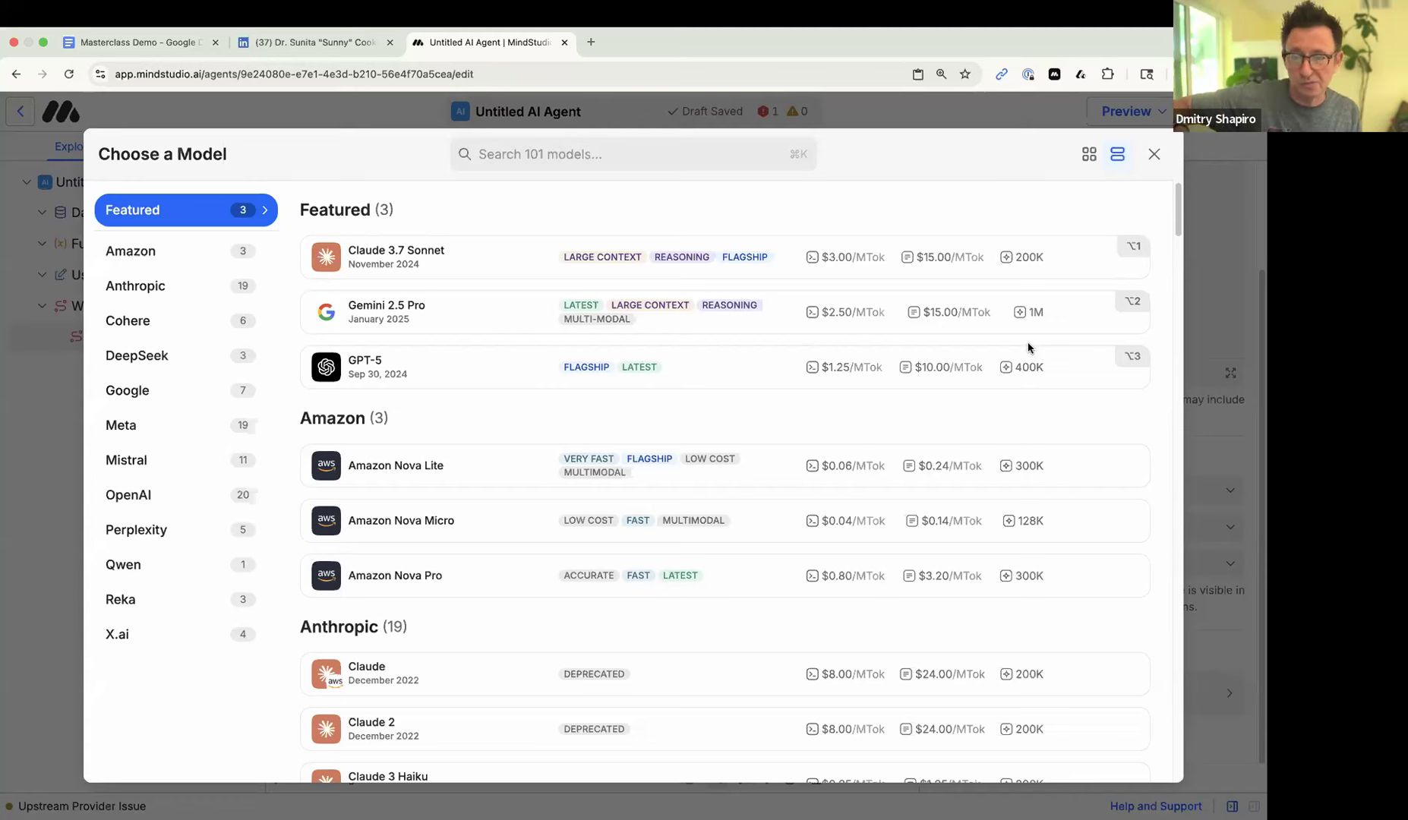
pyautogui.scroll(-2, 1009, 535)
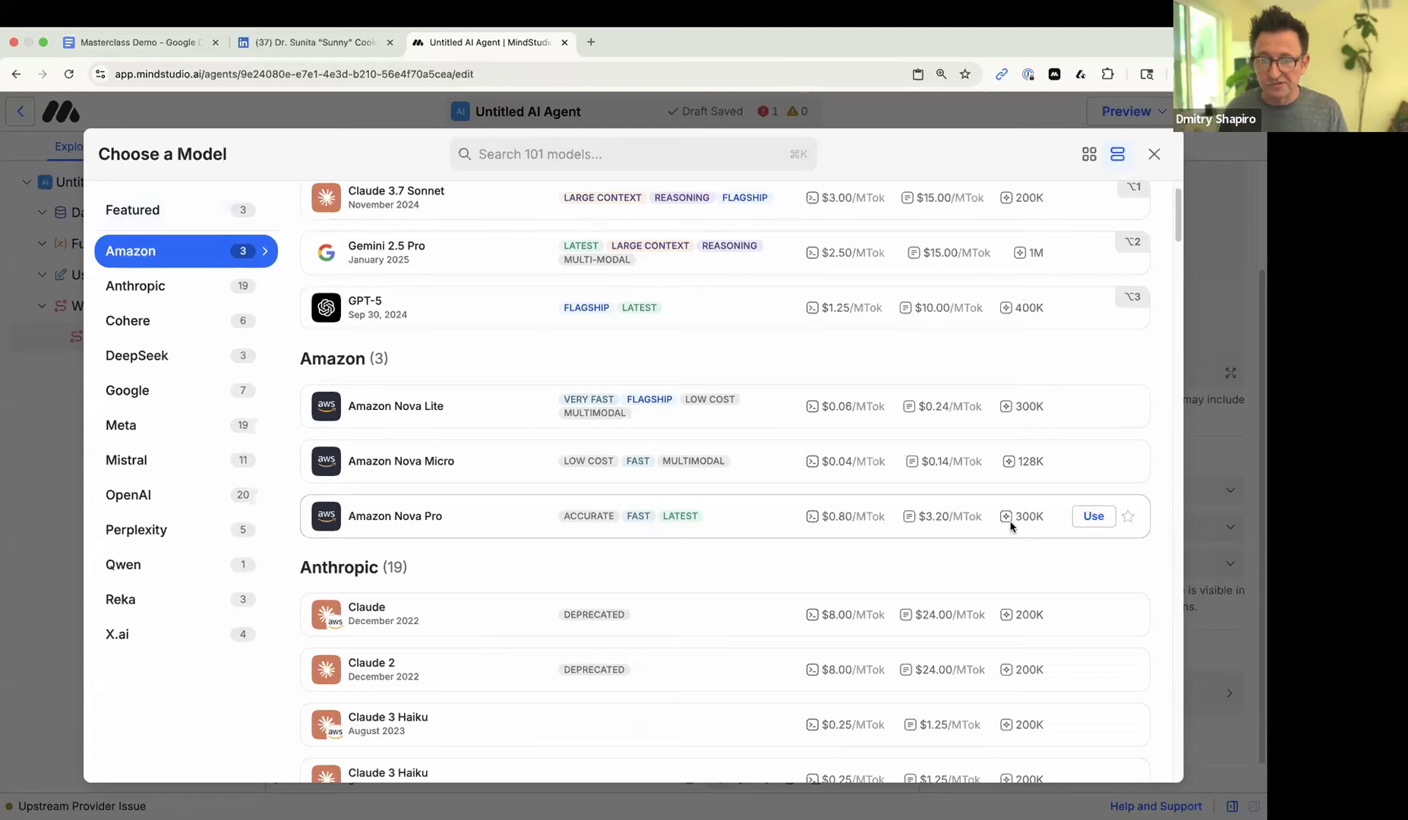
pyautogui.scroll(-15, 1010, 525)
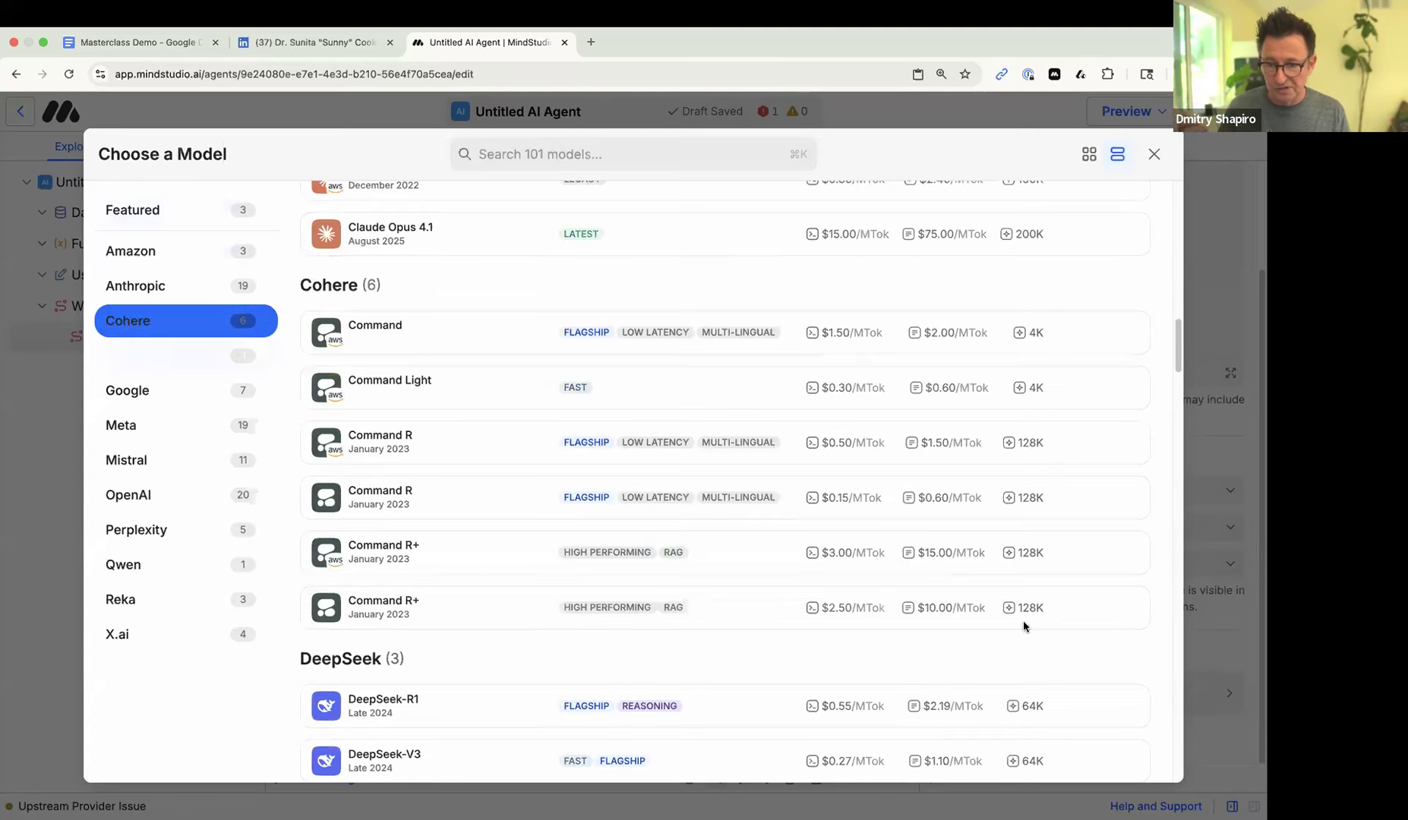
pyautogui.scroll(17, 1037, 486)
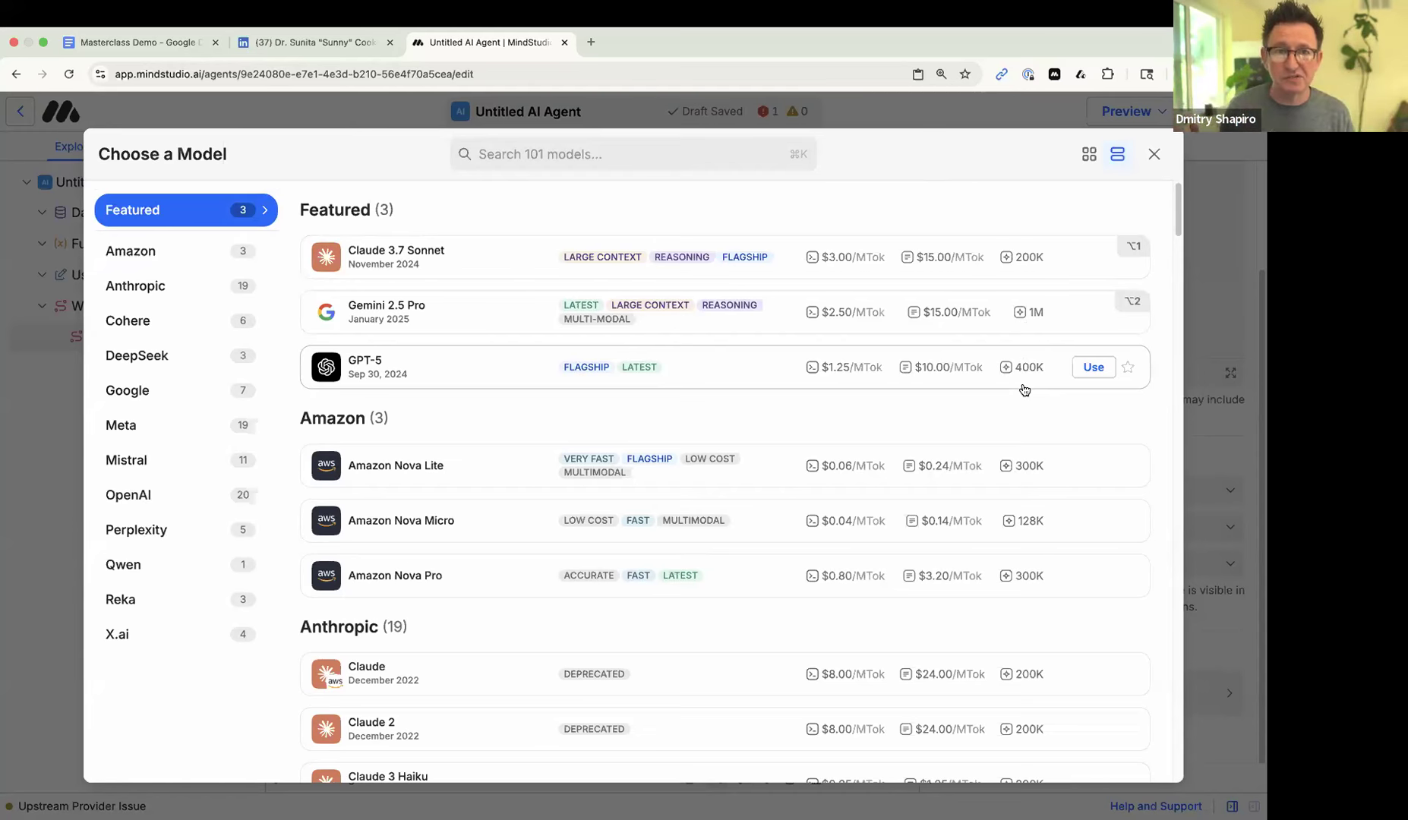
pyautogui.scroll(-4, 1031, 566)
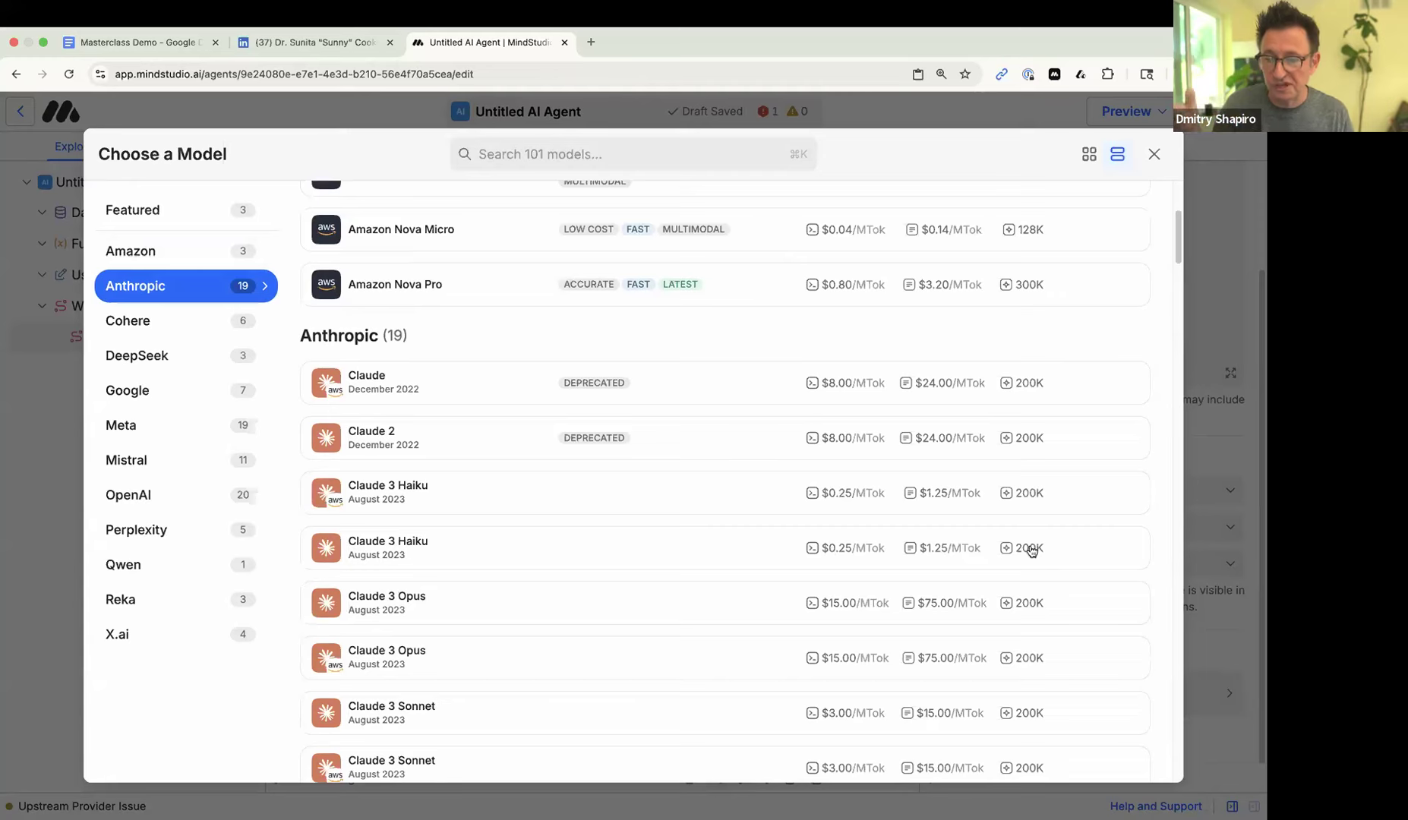
pyautogui.scroll(-1, 1031, 550)
pyautogui.scroll(3, 1031, 552)
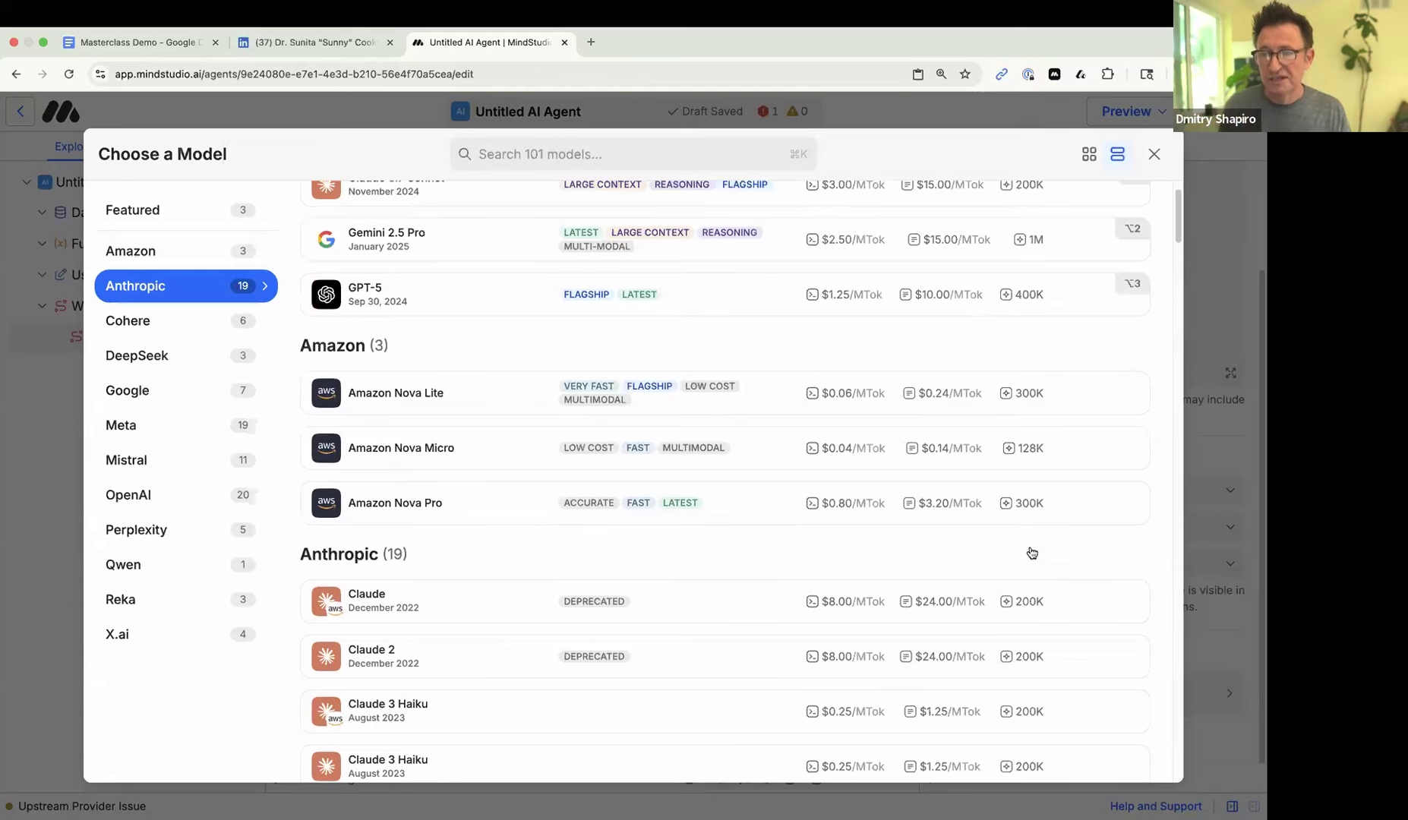
pyautogui.scroll(1, 1031, 553)
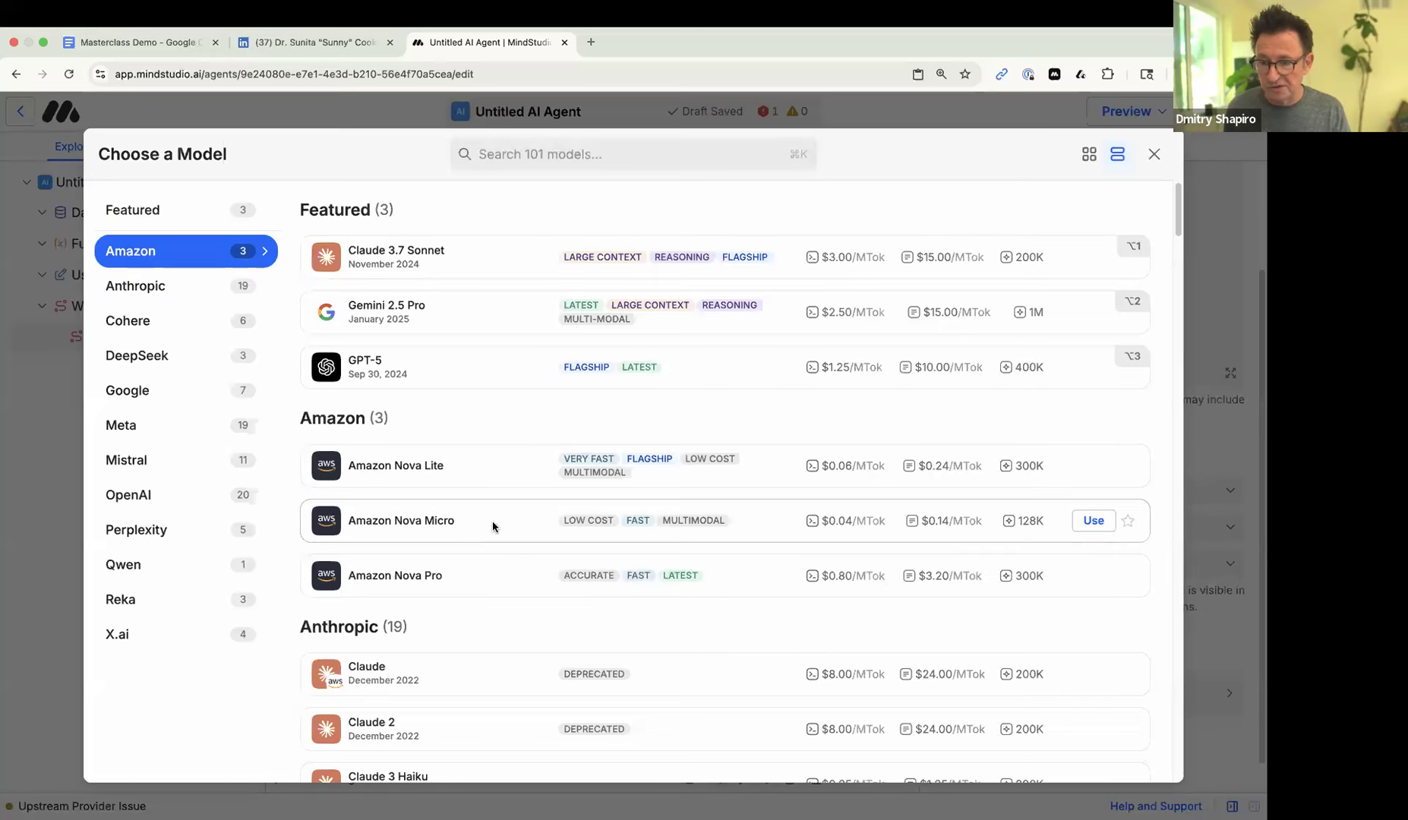
# - Open the Amazon Nova Pro model details and read through its specifications, overview and description
pyautogui.click(395, 541)
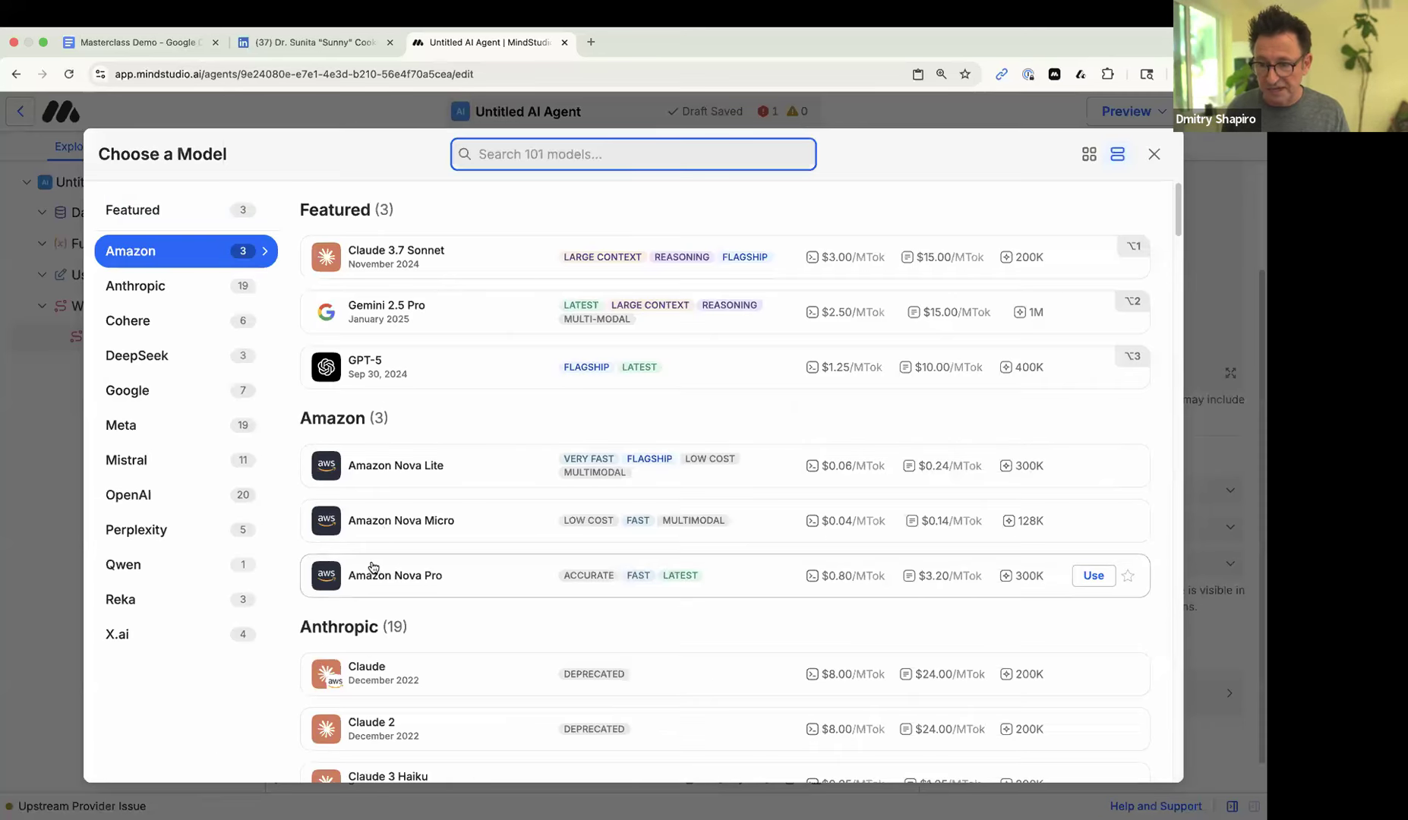
pyautogui.click(372, 572)
pyautogui.scroll(-5, 751, 530)
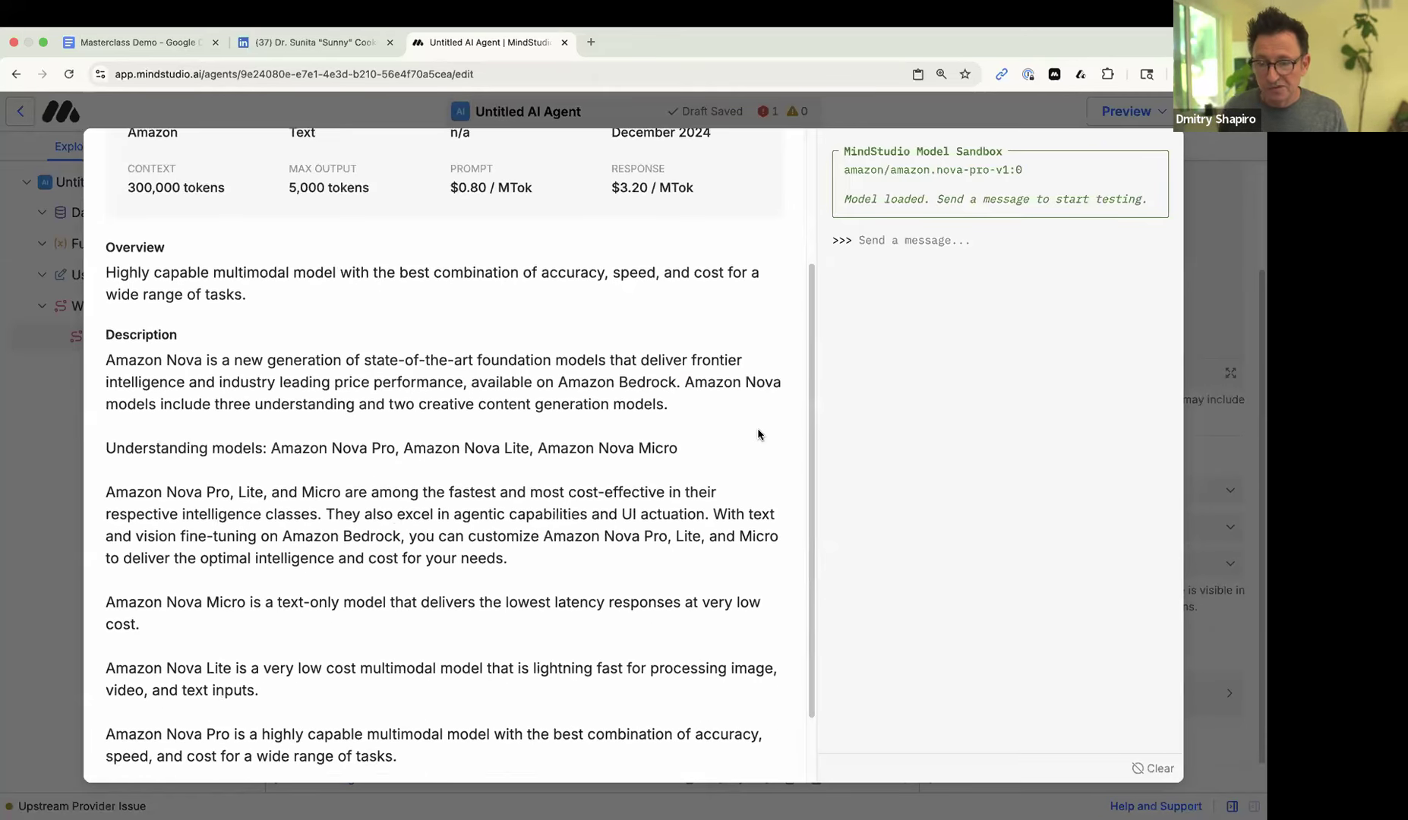
pyautogui.scroll(2, 394, 411)
pyautogui.scroll(2, 583, 524)
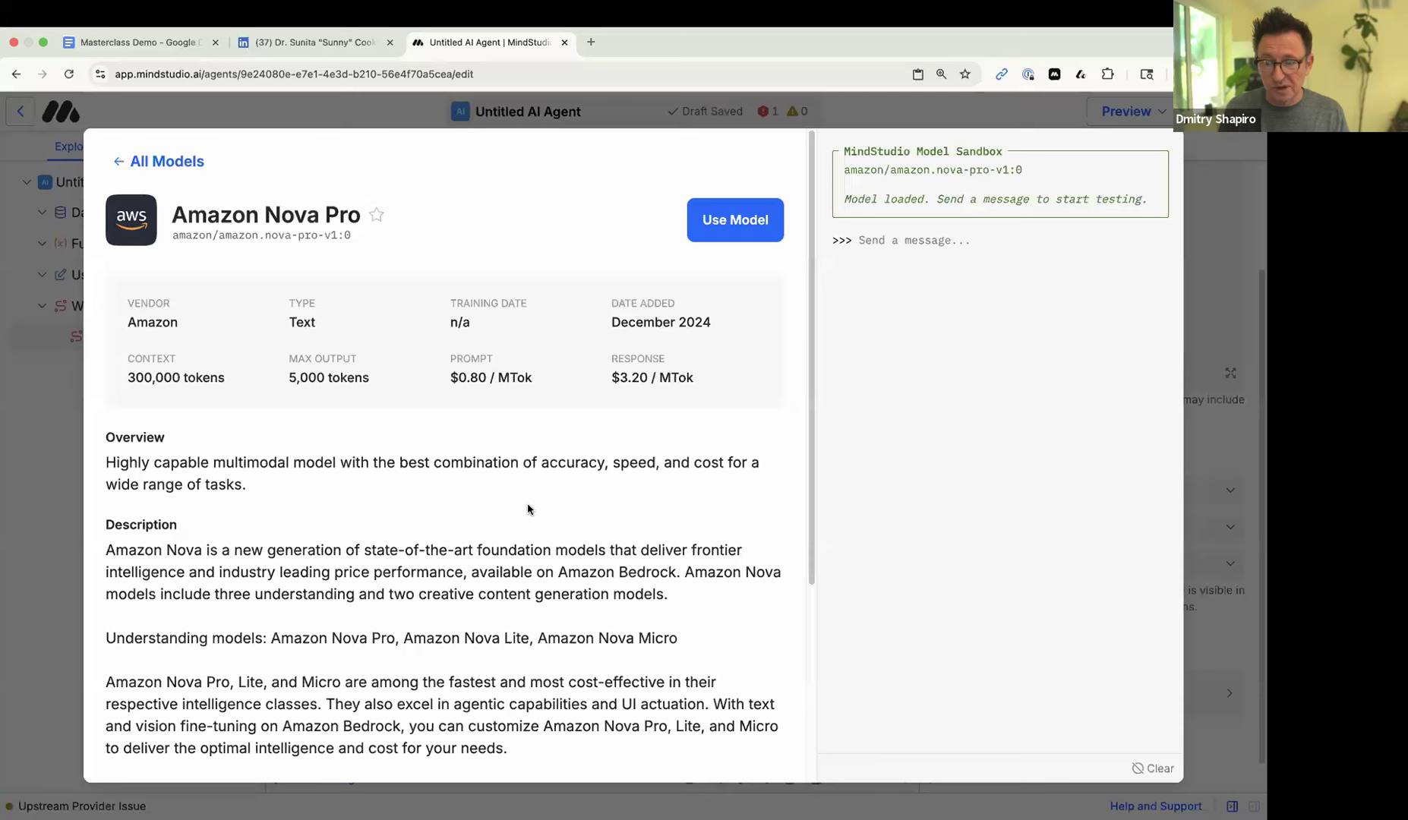
pyautogui.scroll(-2, 488, 490)
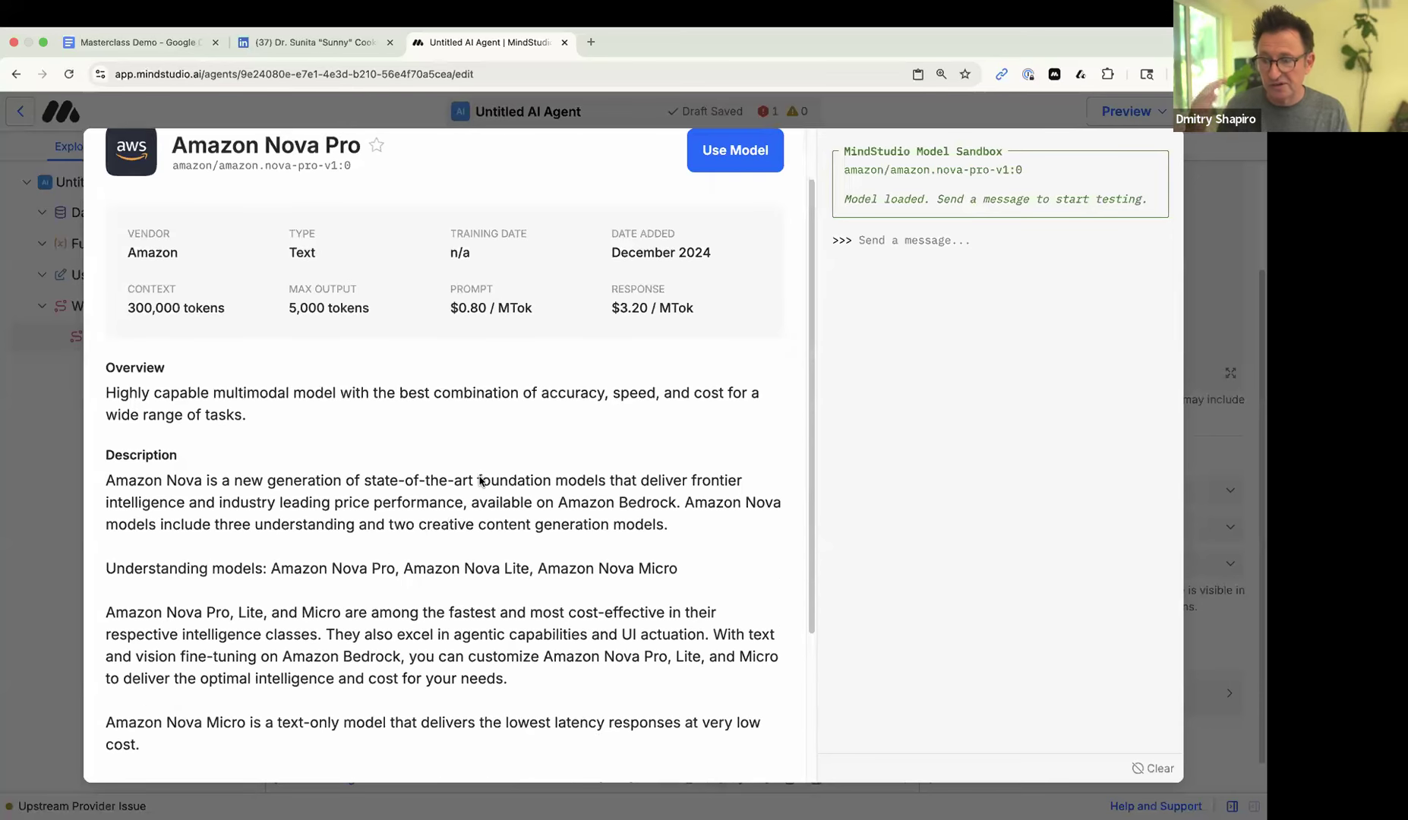
pyautogui.moveTo(362, 480); pyautogui.dragTo(600, 522)
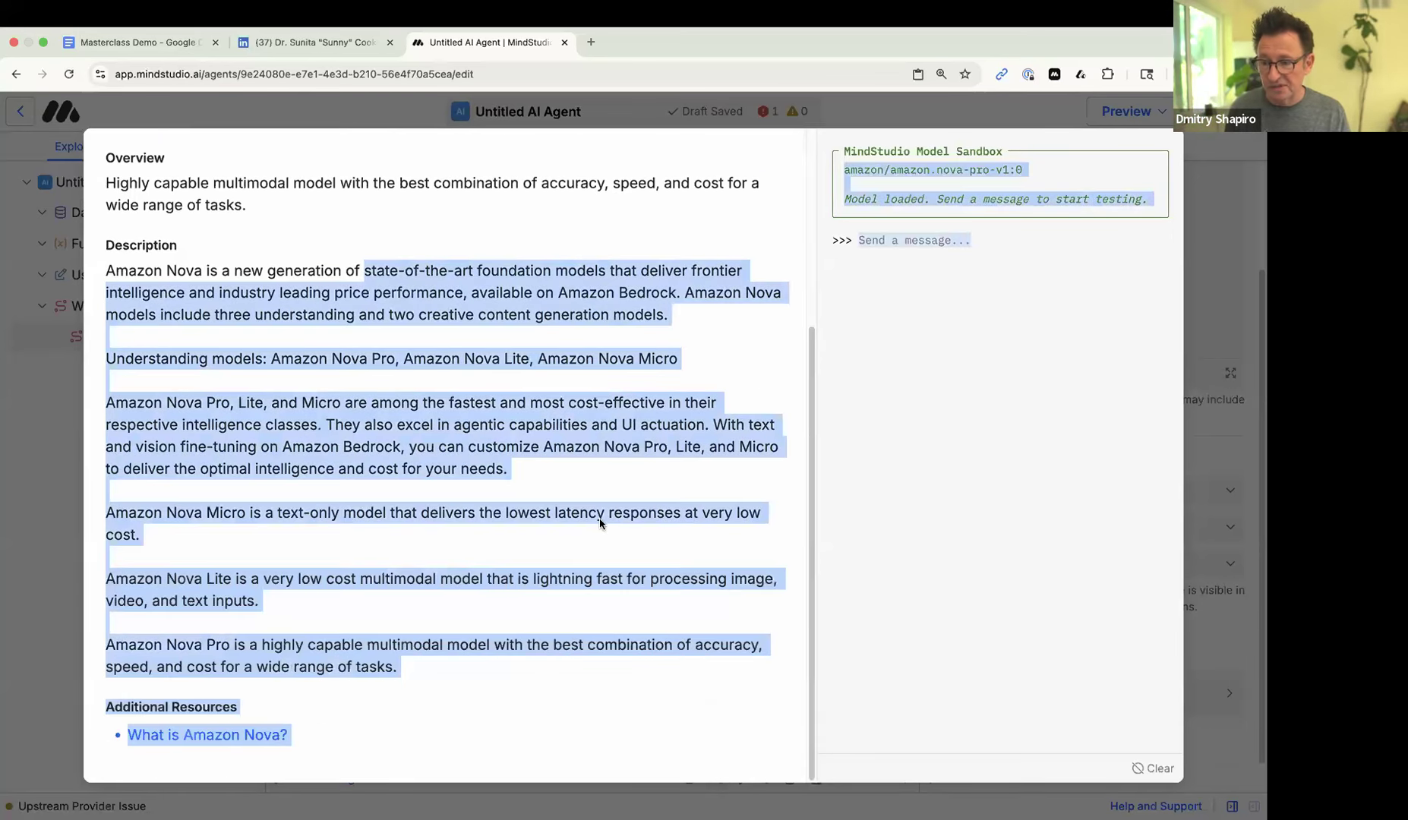
pyautogui.click(600, 522)
pyautogui.scroll(4, 598, 516)
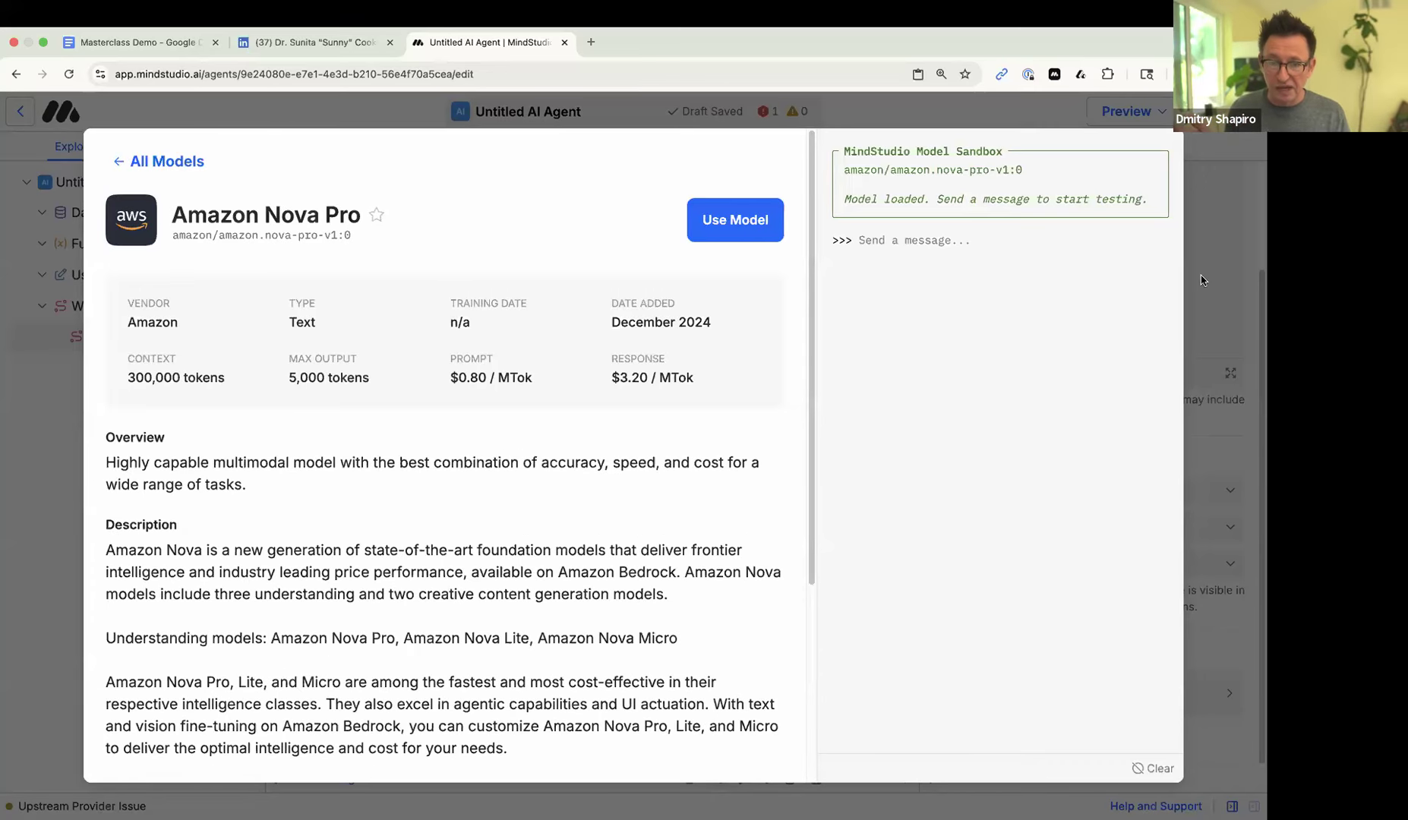
# - Close the model details and move the Start and End blocks farther away from the Generate Text block
pyautogui.click(1217, 226)
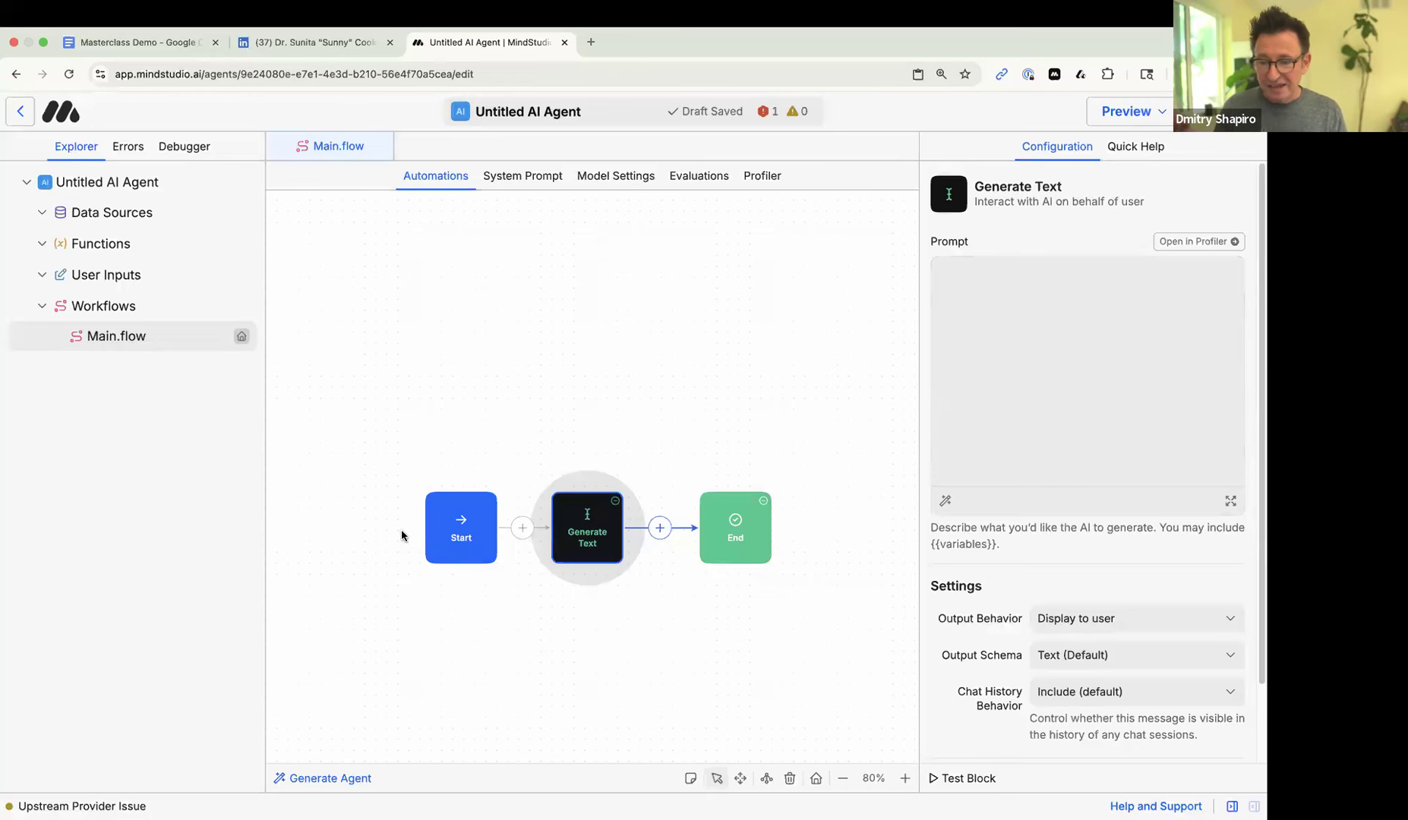
pyautogui.moveTo(426, 532); pyautogui.dragTo(405, 532)
pyautogui.moveTo(744, 522); pyautogui.dragTo(782, 520)
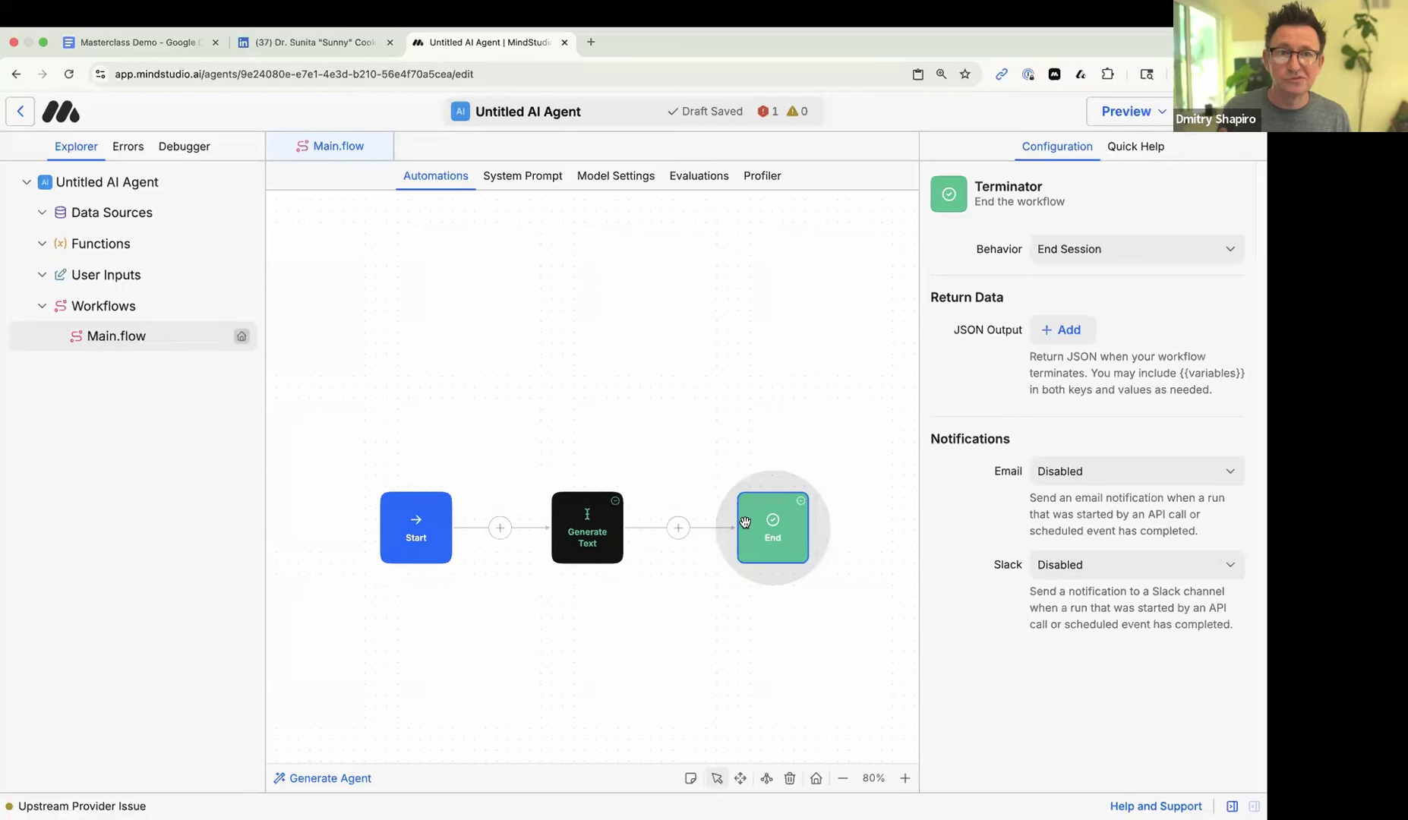
# - Reopen the Generate Text block's model chooser, look over the text models on offer, and close it without changing the model
pyautogui.click(618, 540)
pyautogui.scroll(-3, 1037, 676)
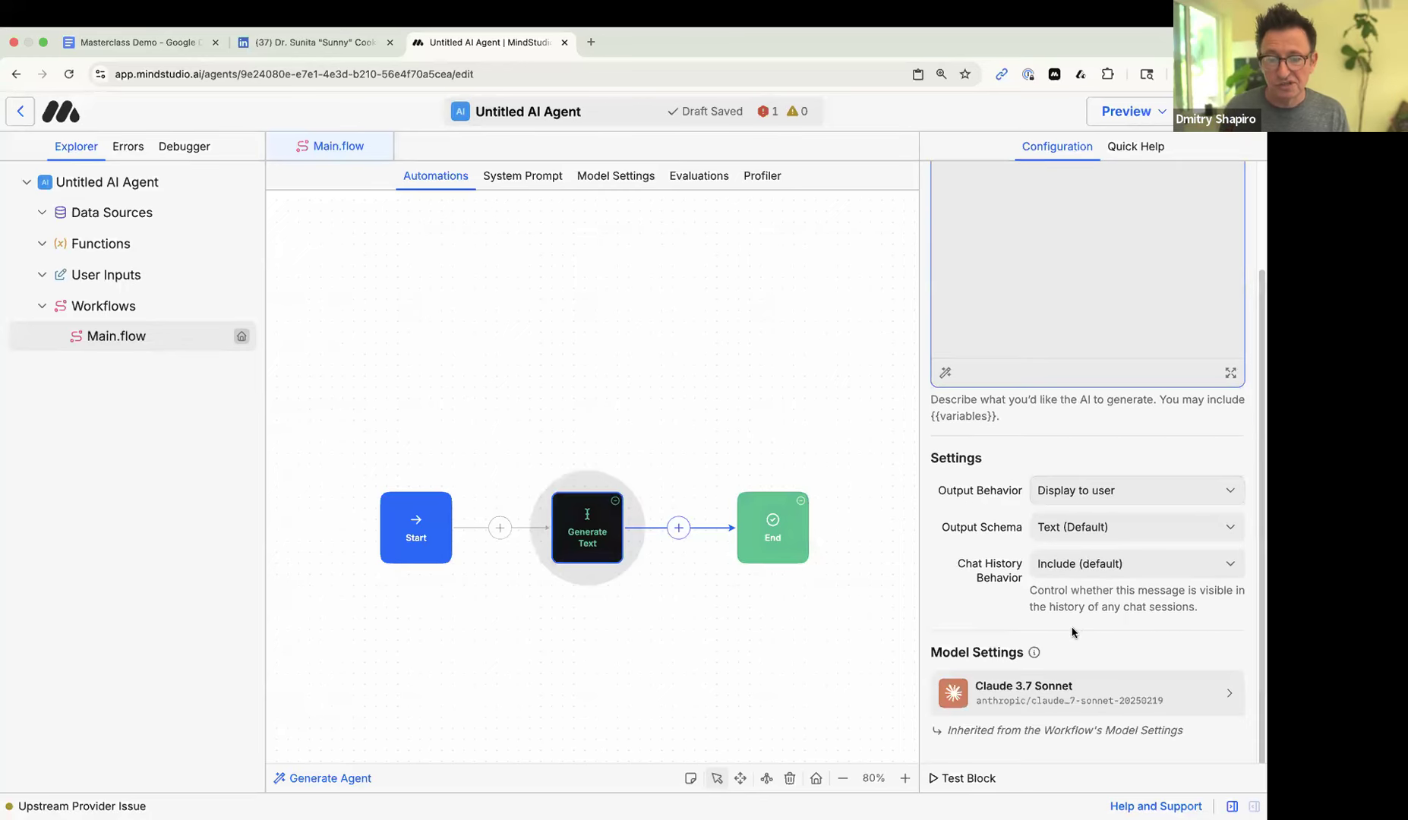
pyautogui.click(1046, 693)
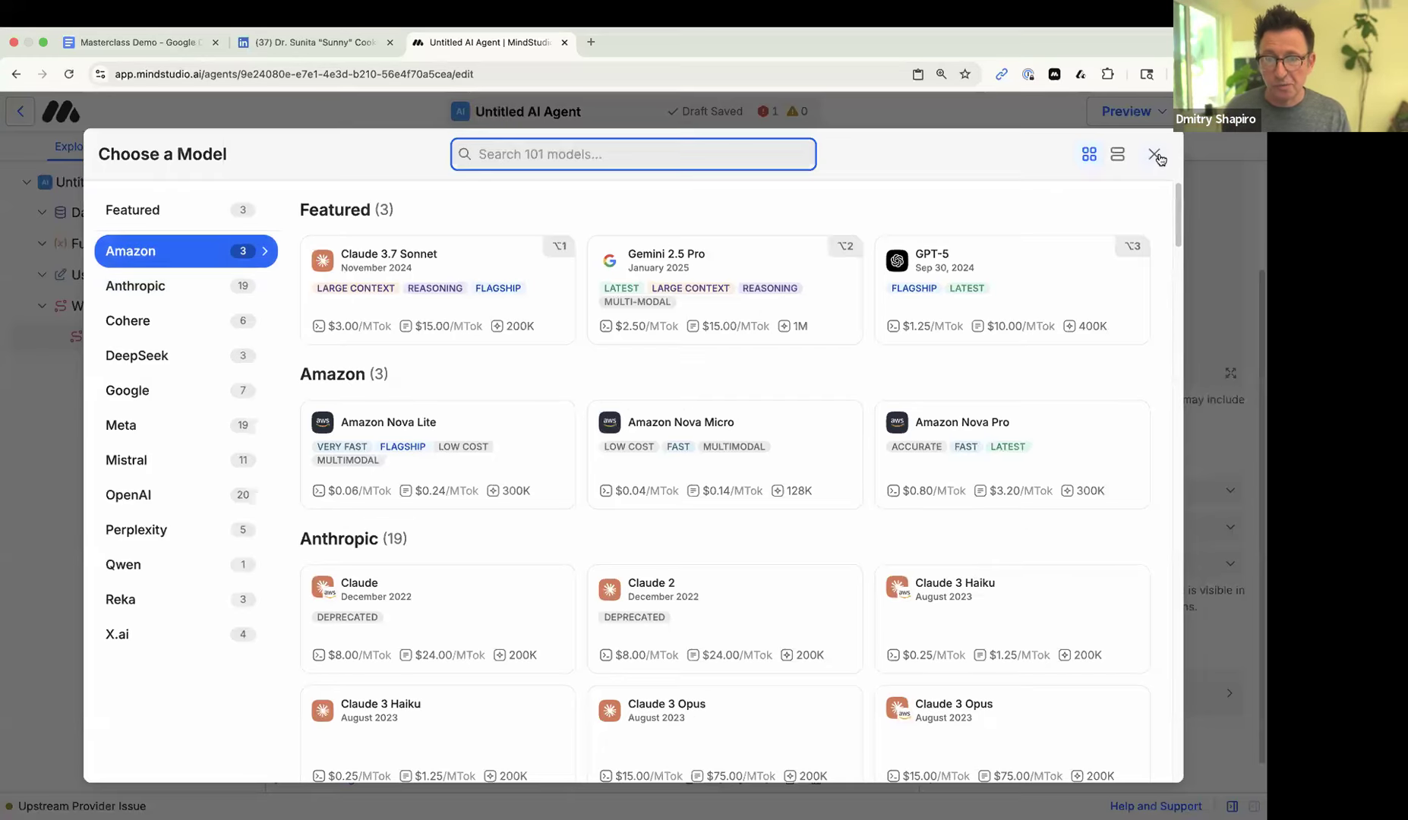
pyautogui.click(1161, 158)
# - Move the End block farther out and insert a Generate Image block between Generate Text and End
pyautogui.moveTo(781, 535); pyautogui.dragTo(826, 536)
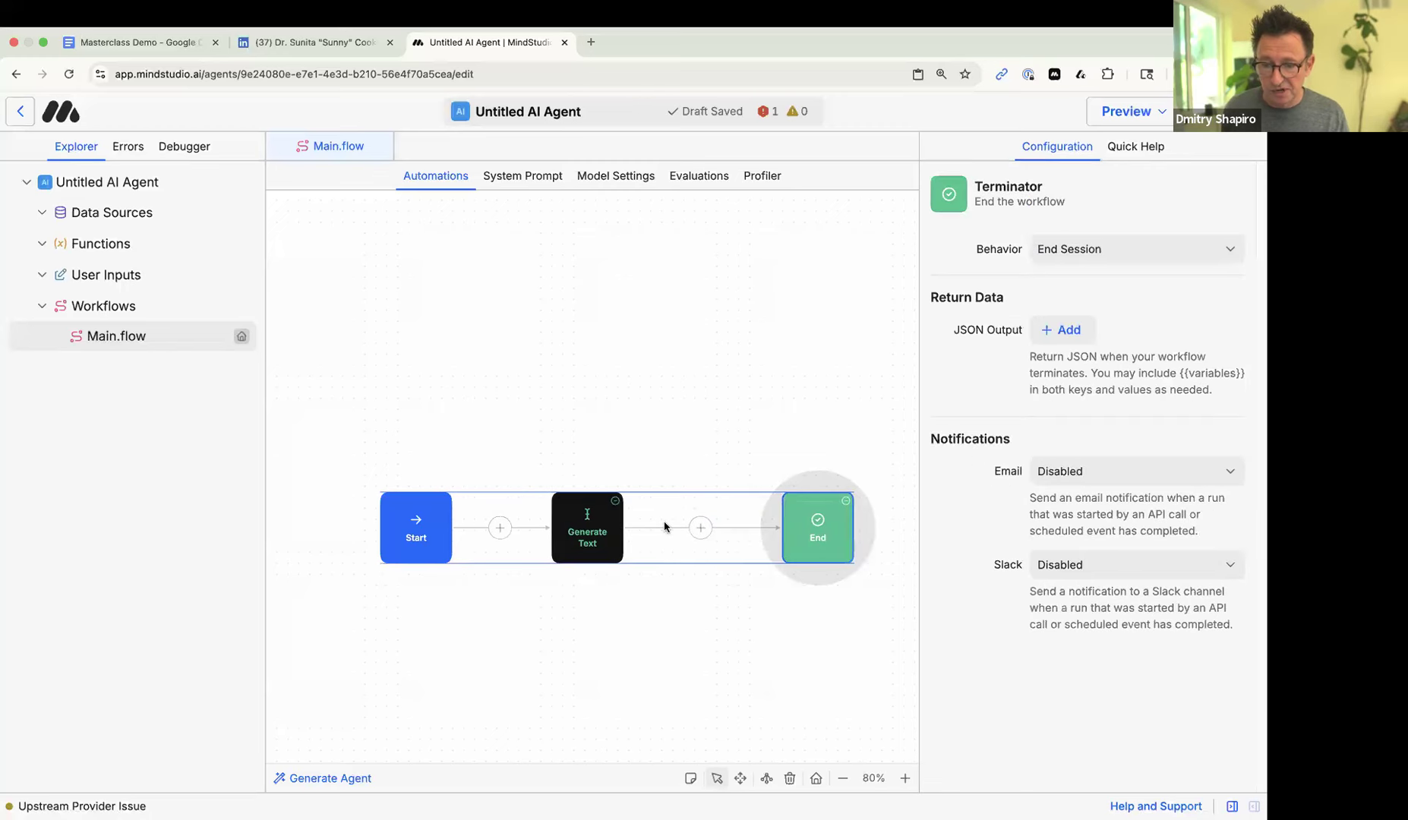
pyautogui.click(699, 528)
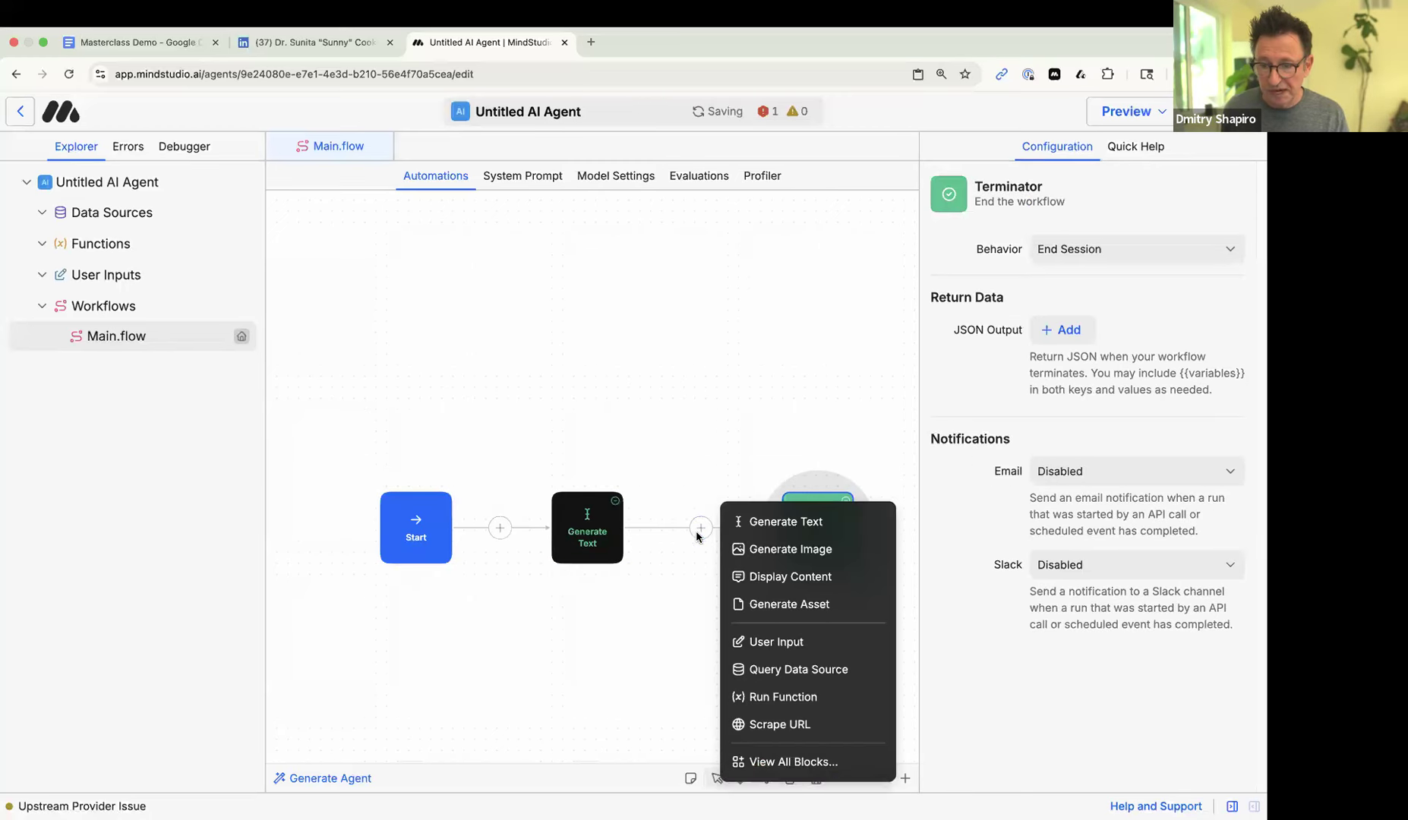
pyautogui.click(778, 754)
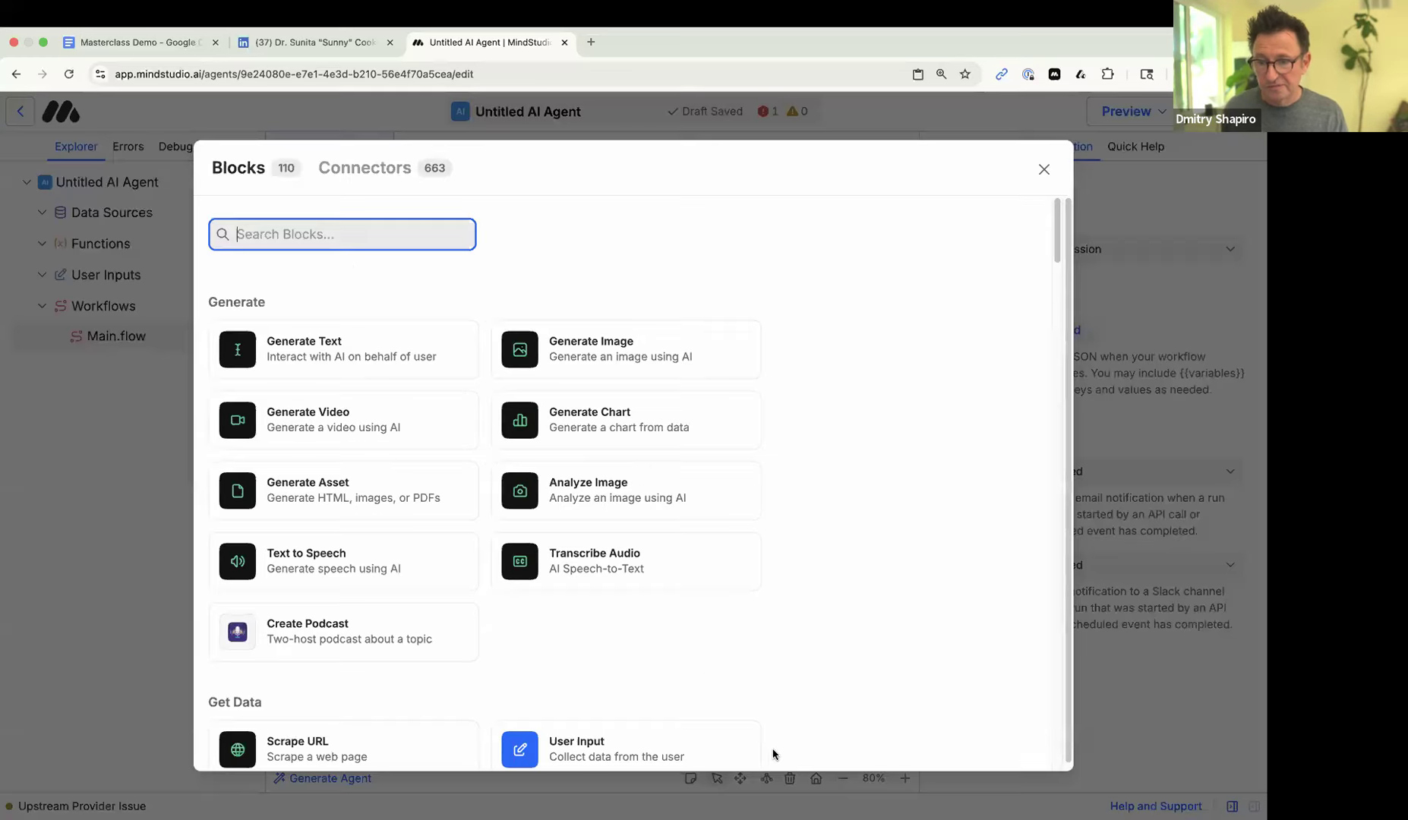
pyautogui.click(619, 361)
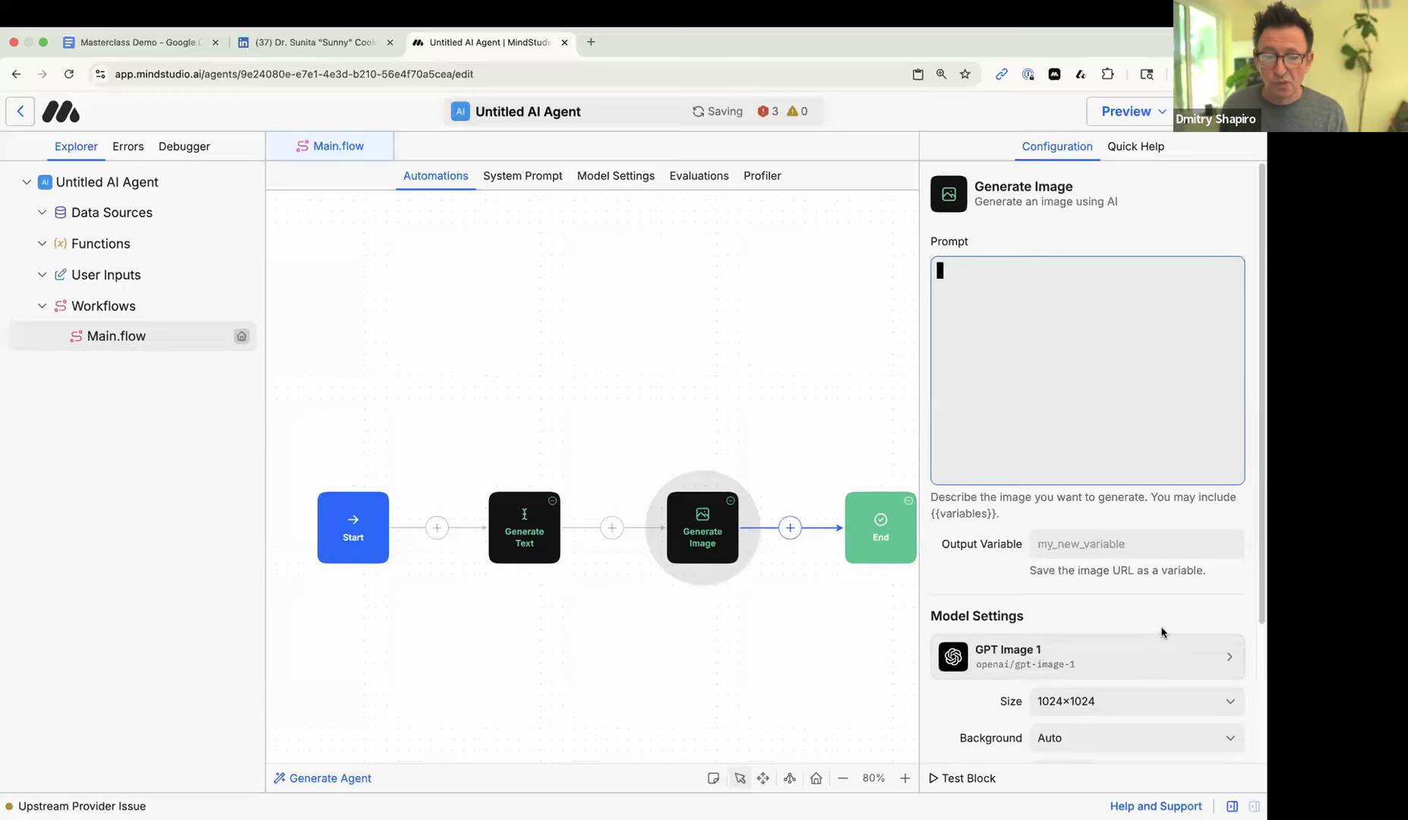
# - Browse the image models and their prices for the Generate Image block, keeping GPT Image 1 selected
pyautogui.scroll(-3, 1156, 619)
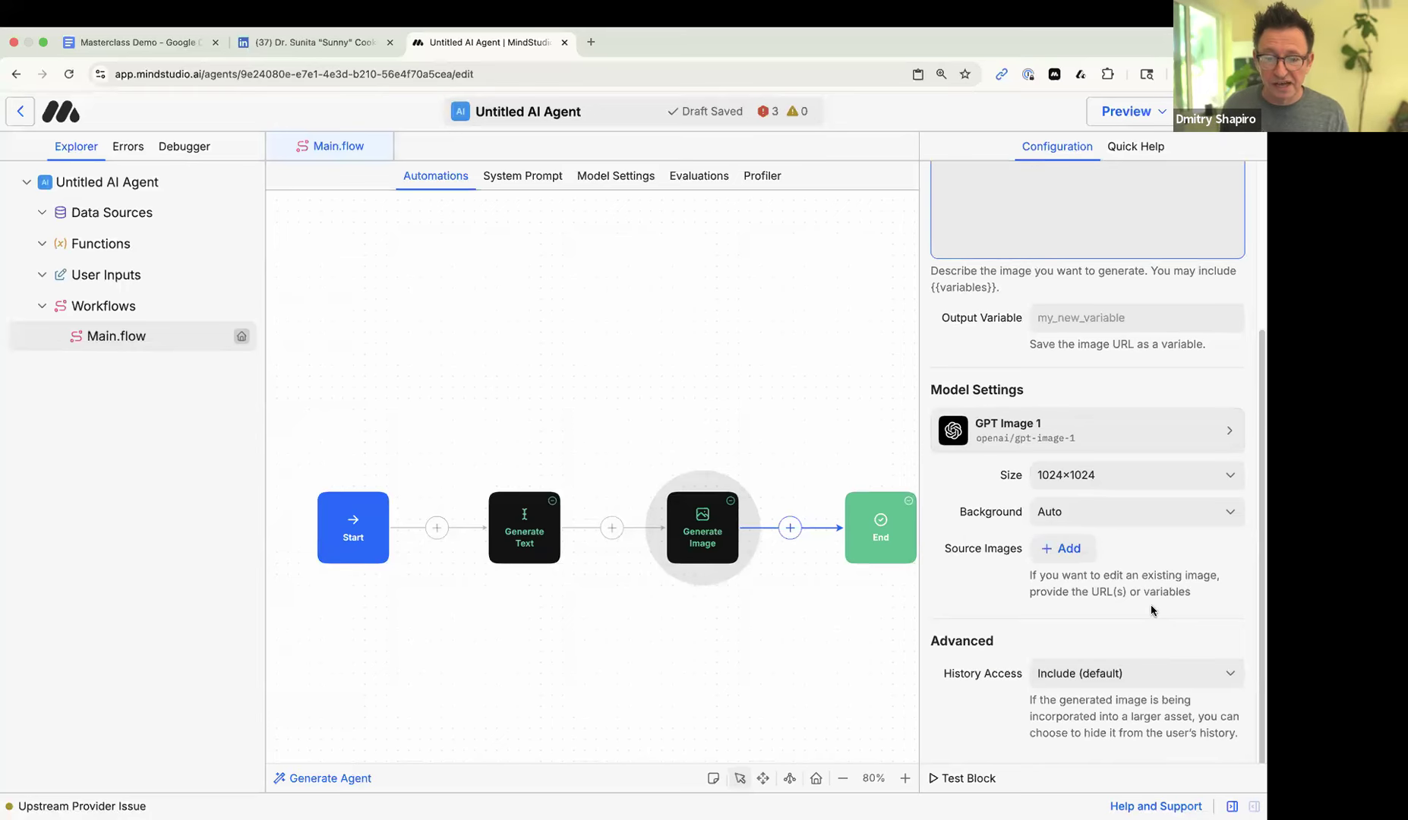
pyautogui.click(1064, 446)
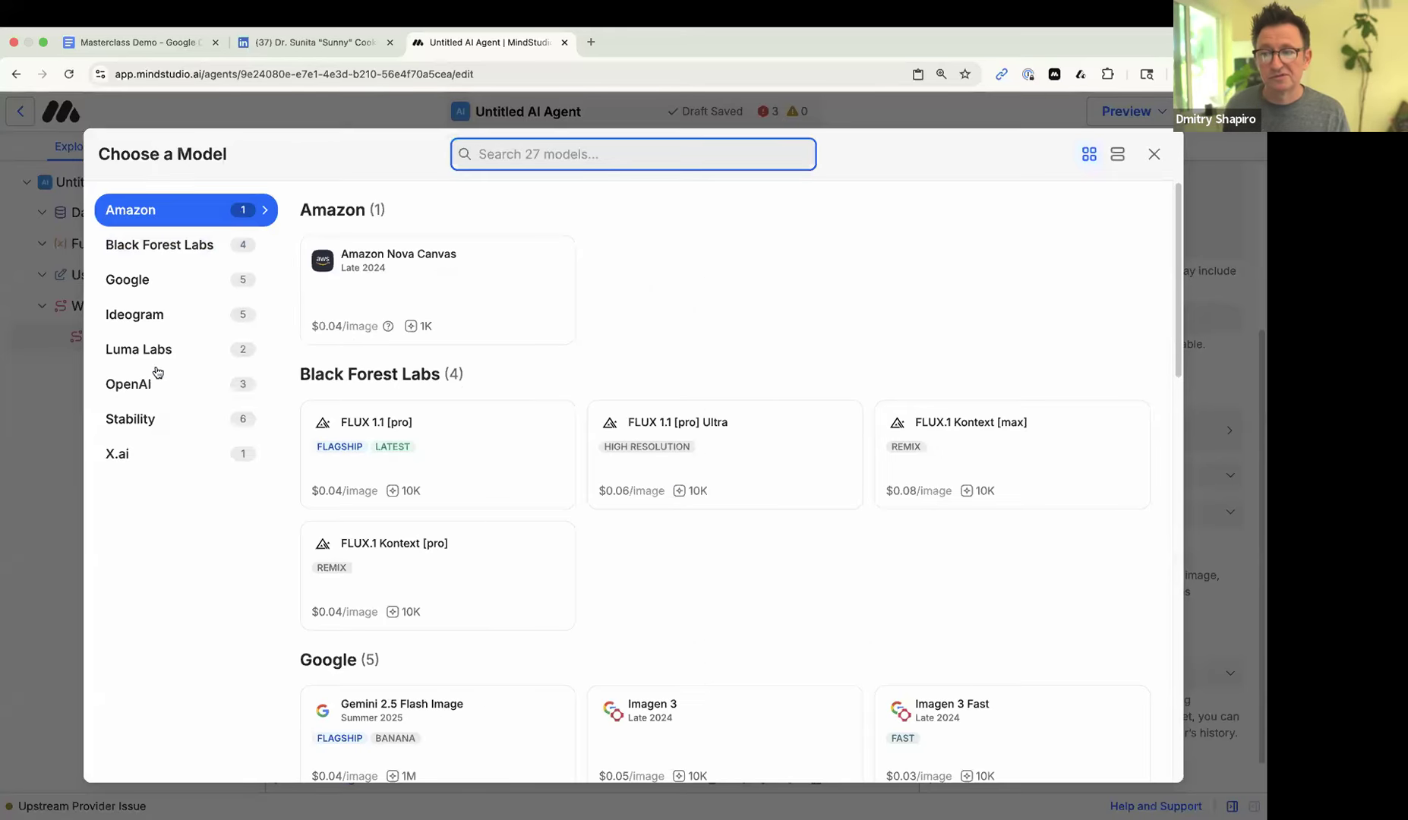
pyautogui.scroll(-13, 919, 608)
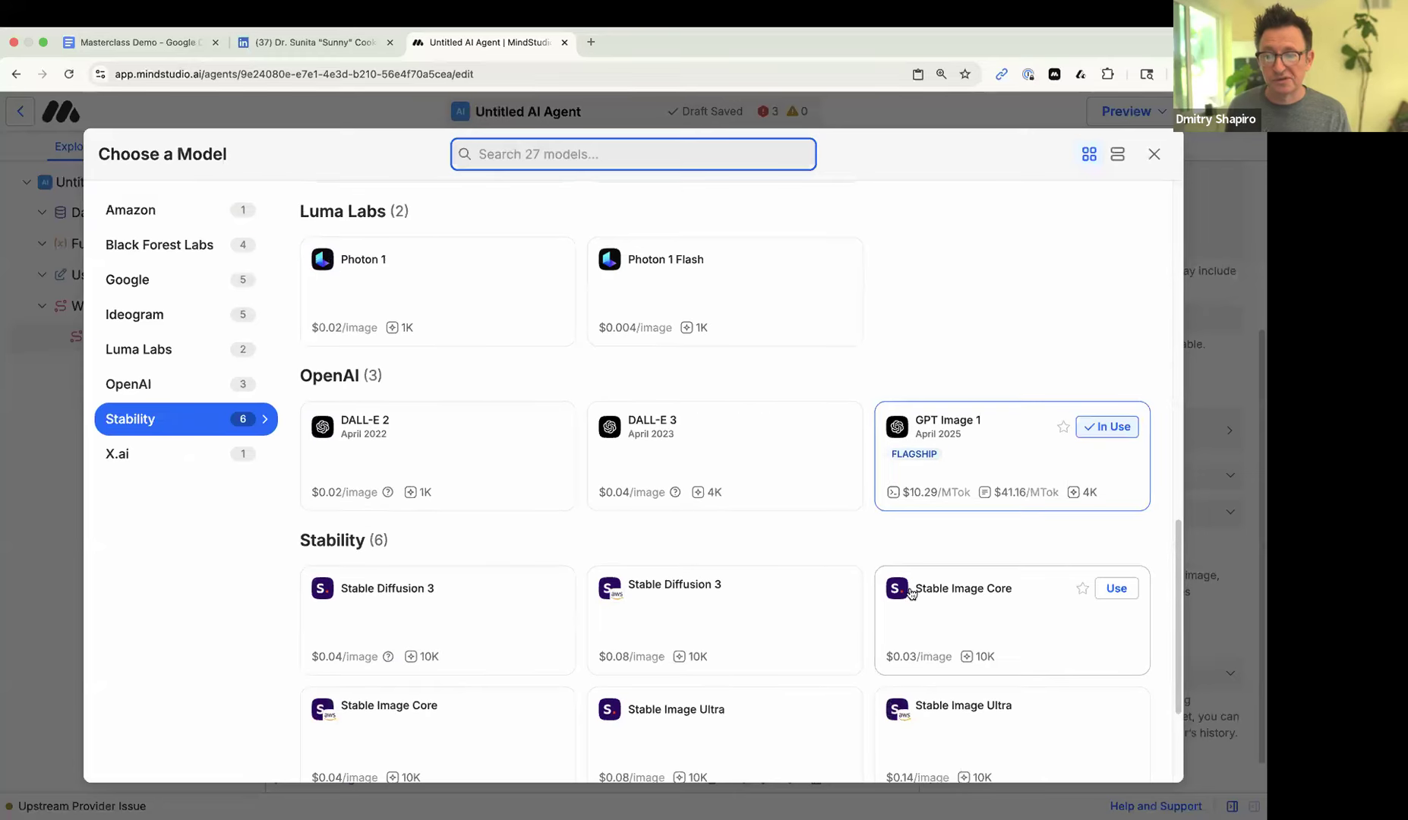
pyautogui.scroll(11, 912, 592)
pyautogui.press('Escape')
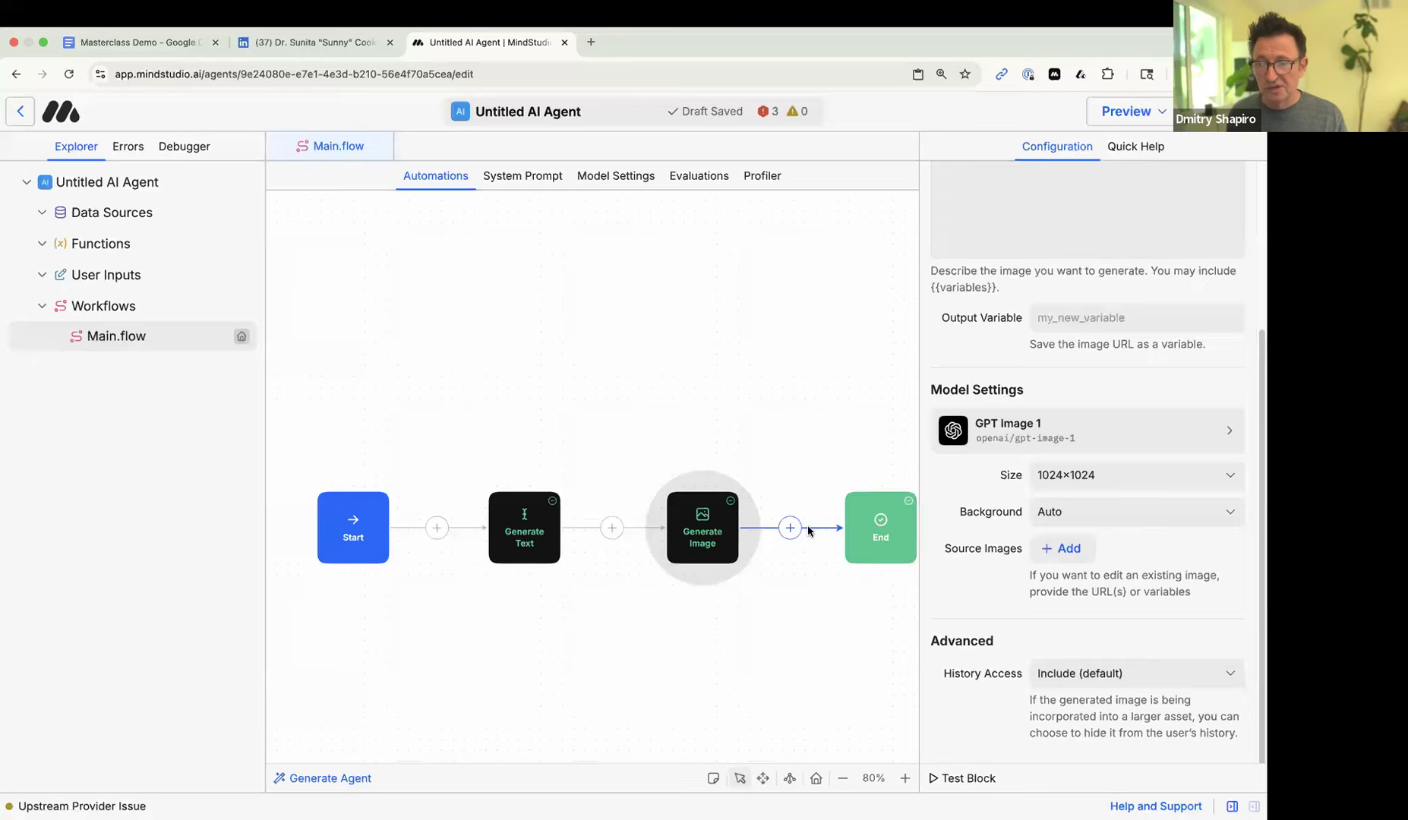
# - Insert a Generate Video block before End and look over its available video models and prices
pyautogui.click(787, 529)
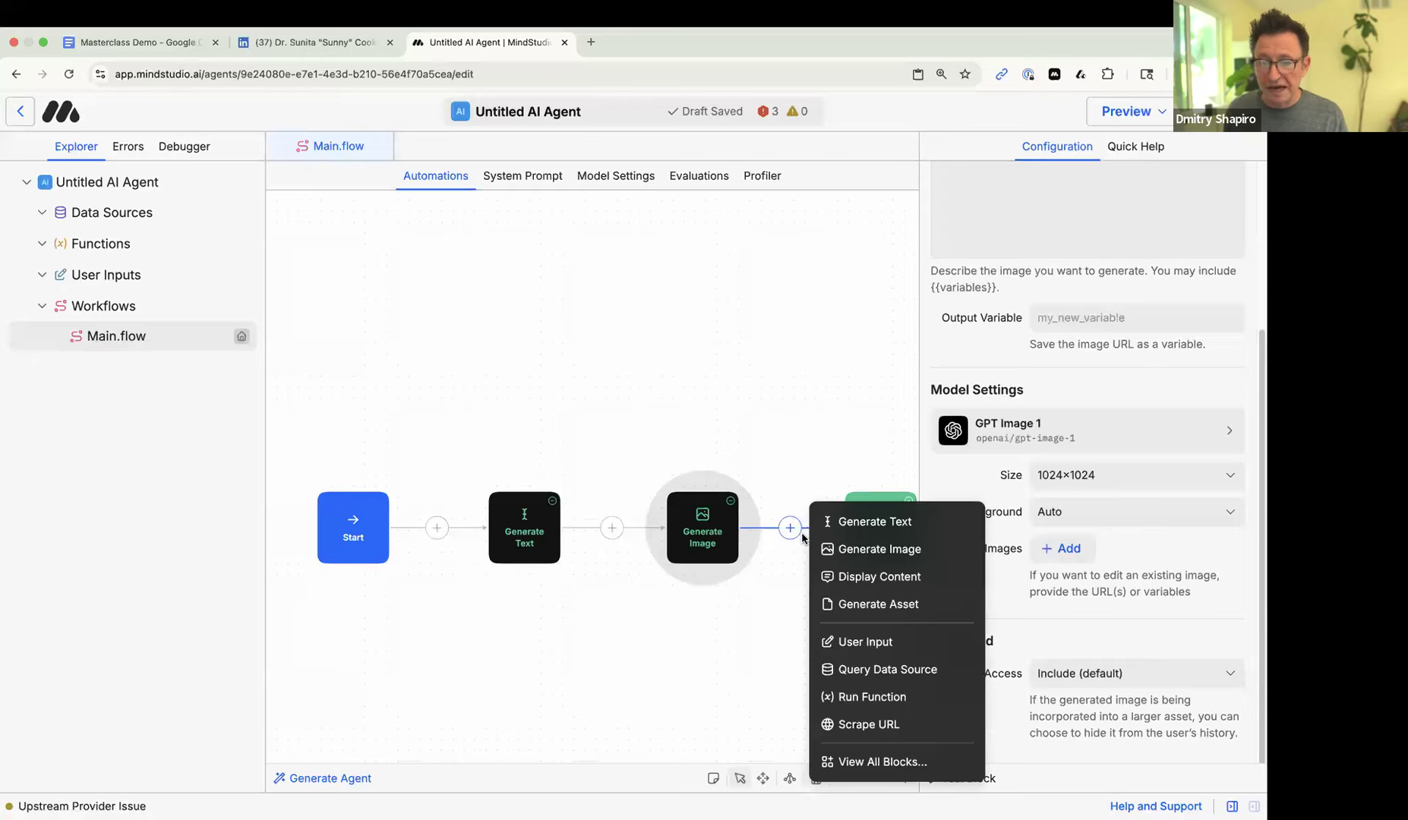
pyautogui.click(863, 758)
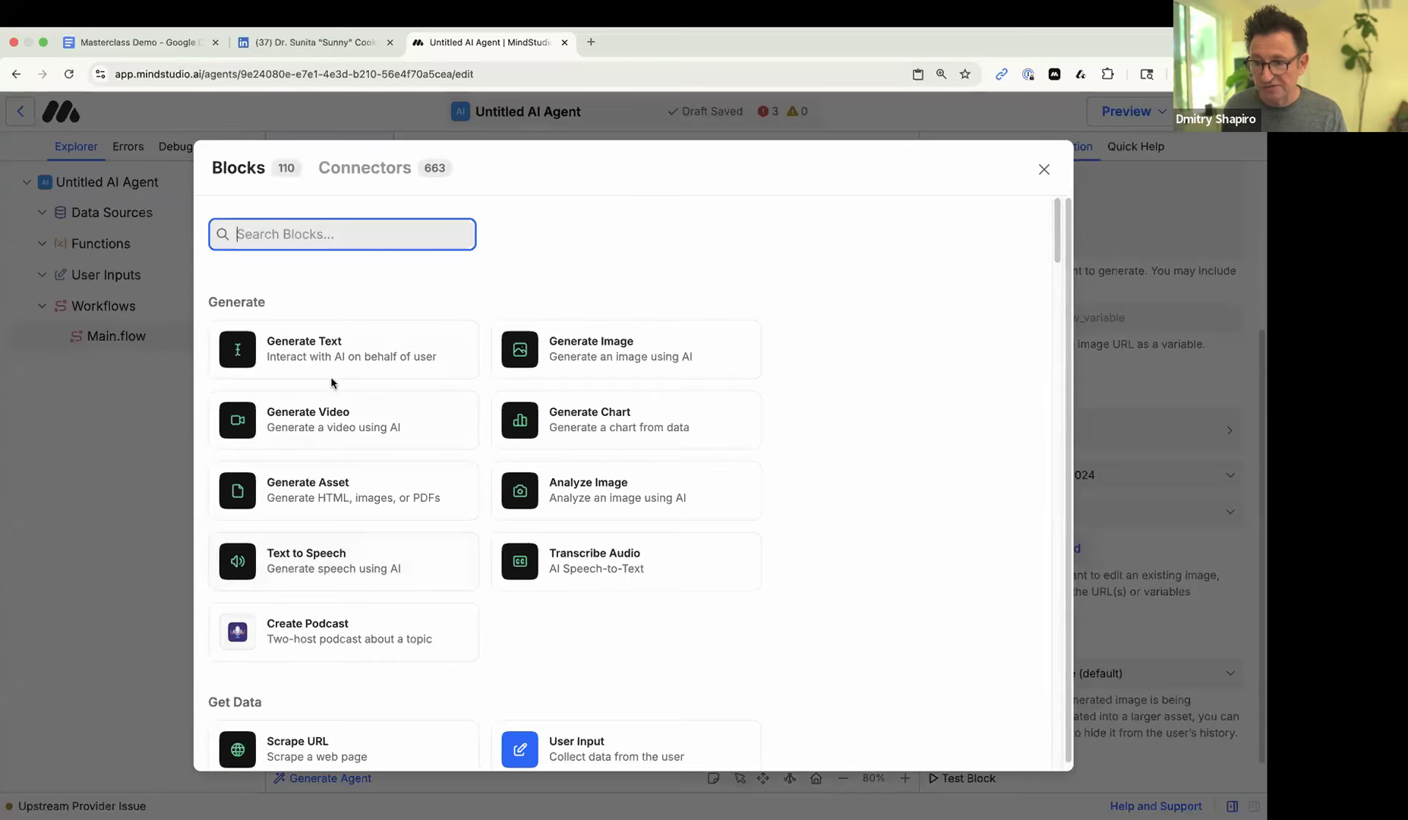
pyautogui.click(325, 407)
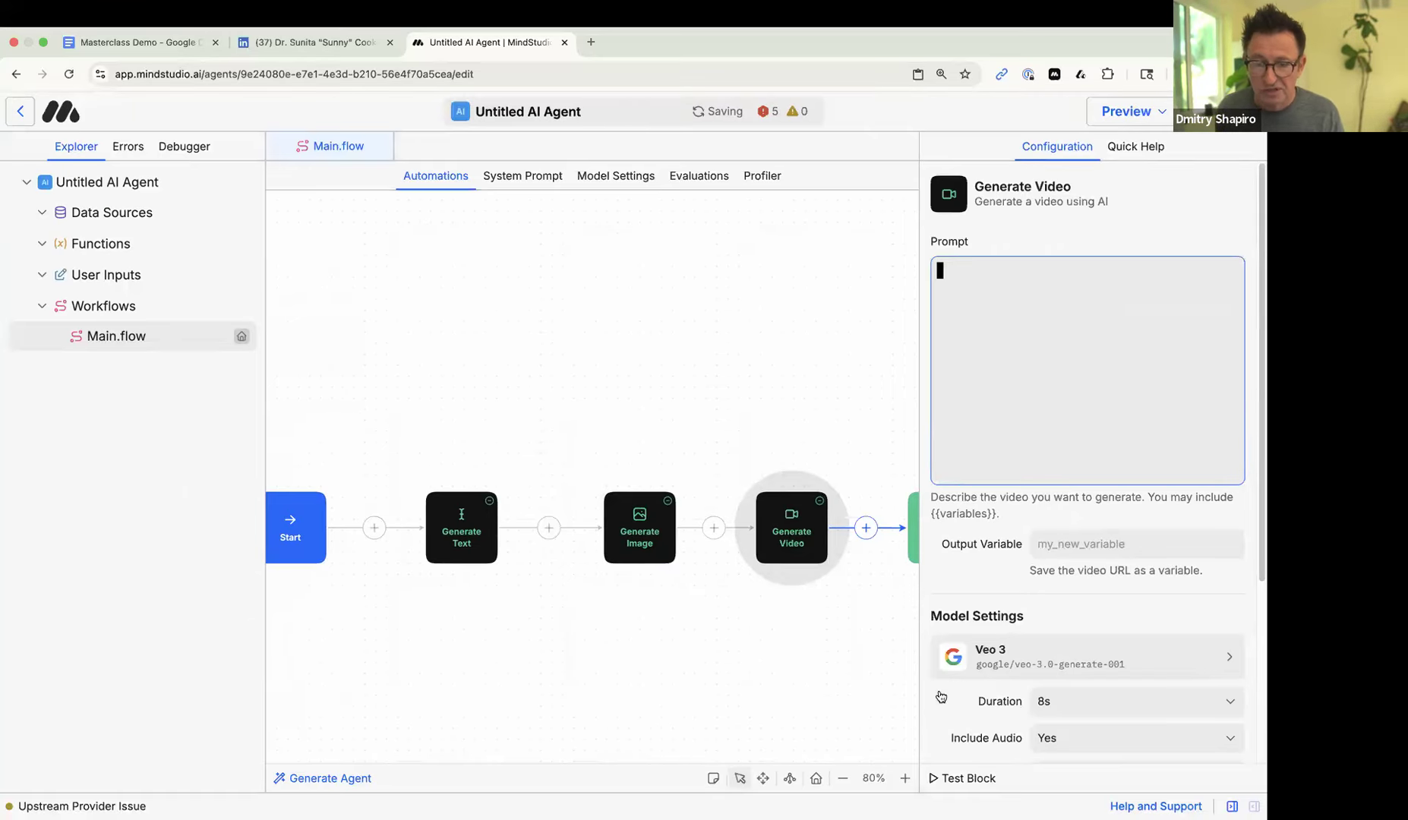
pyautogui.click(1050, 668)
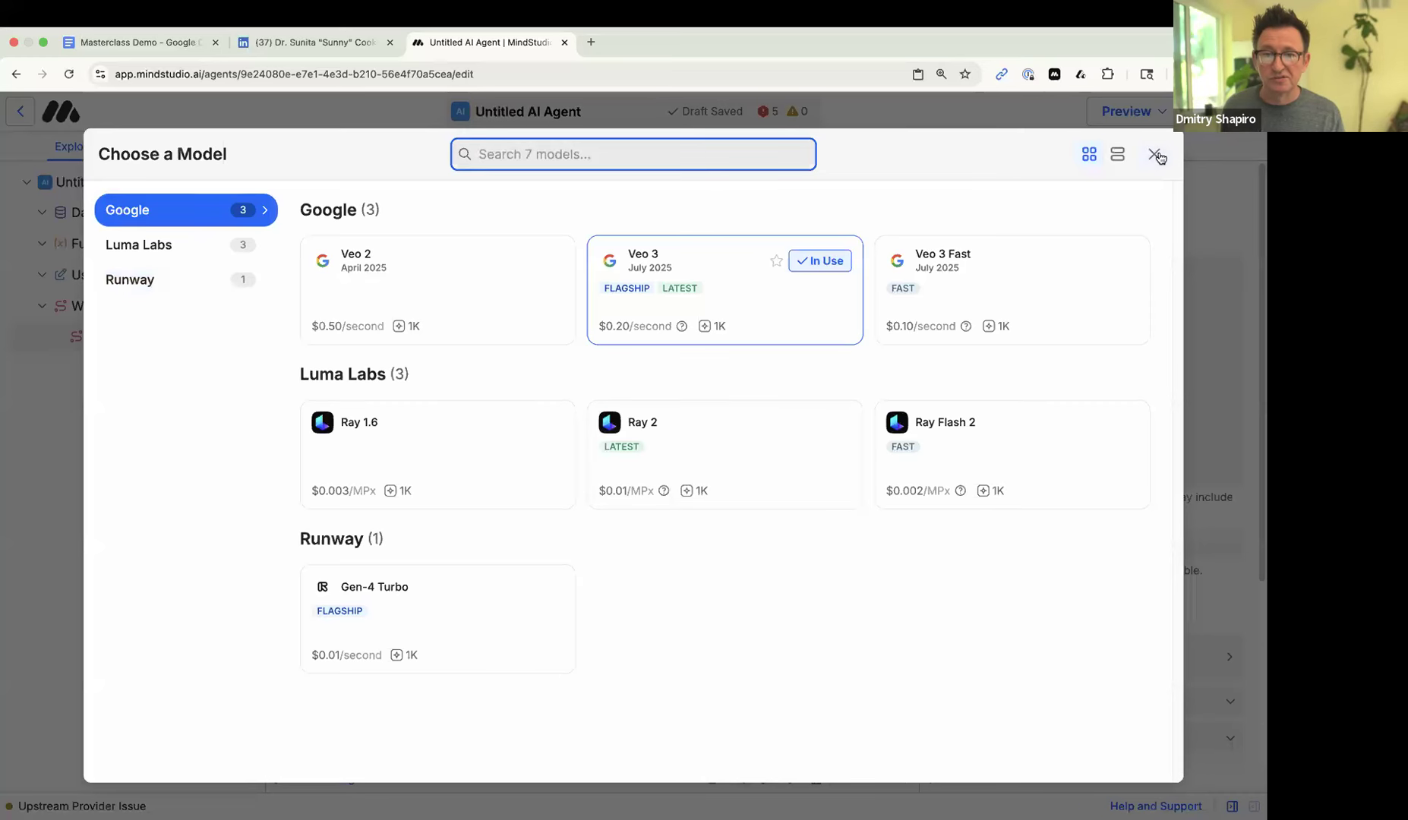
pyautogui.click(1203, 407)
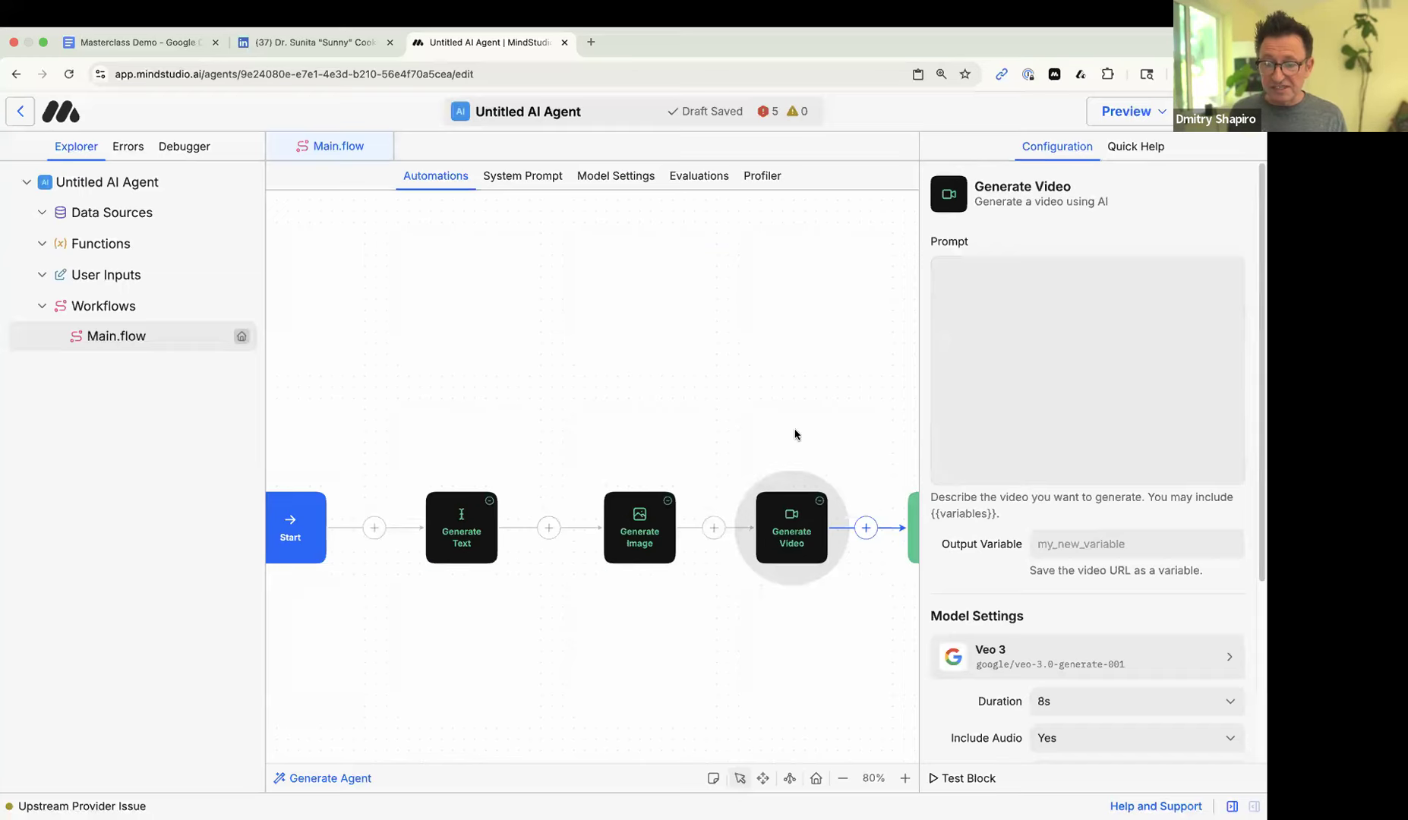
# - Delete the Generate Video and Generate Image blocks from the workflow
pyautogui.click(820, 501)
pyautogui.click(808, 535)
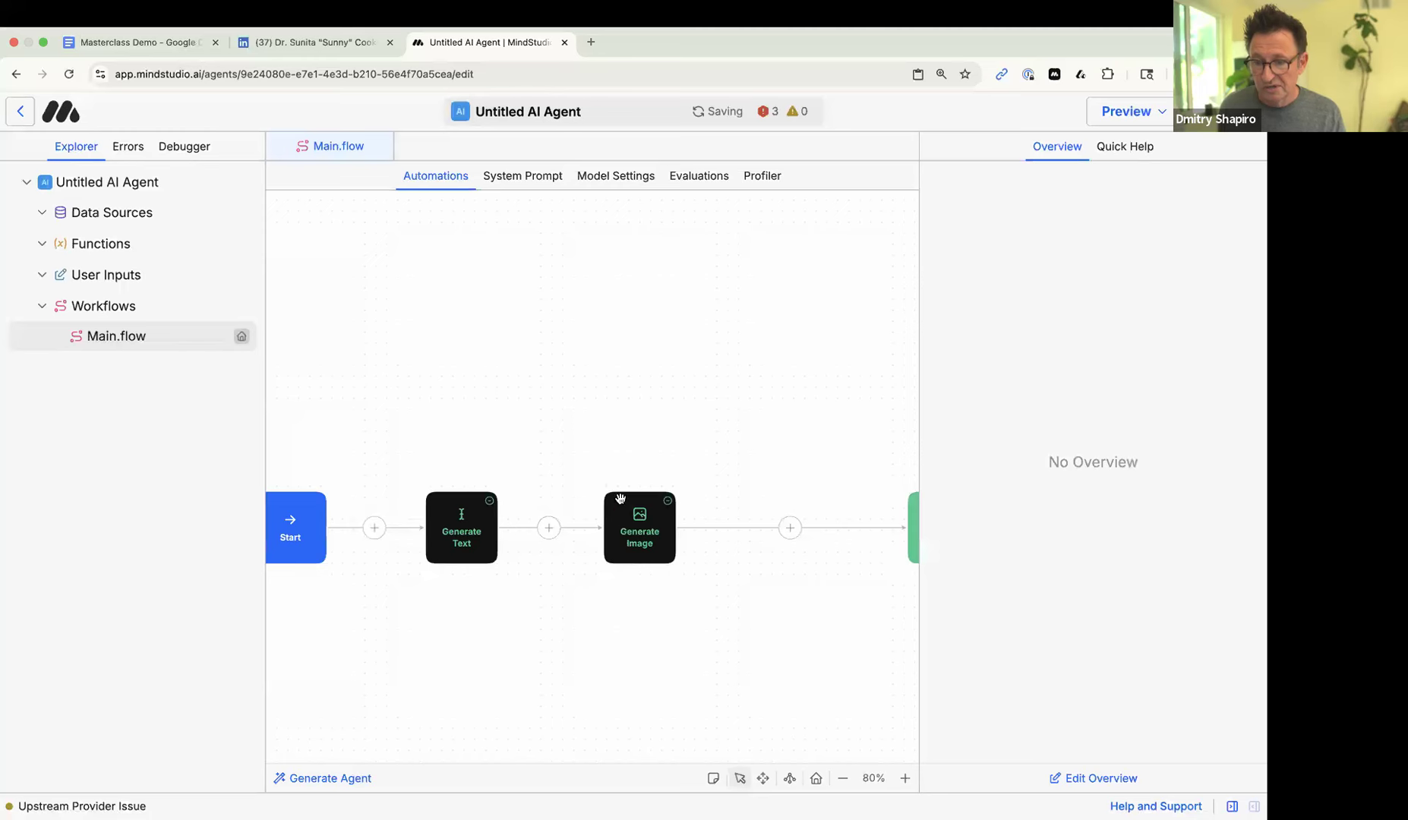
pyautogui.click(667, 501)
pyautogui.click(764, 538)
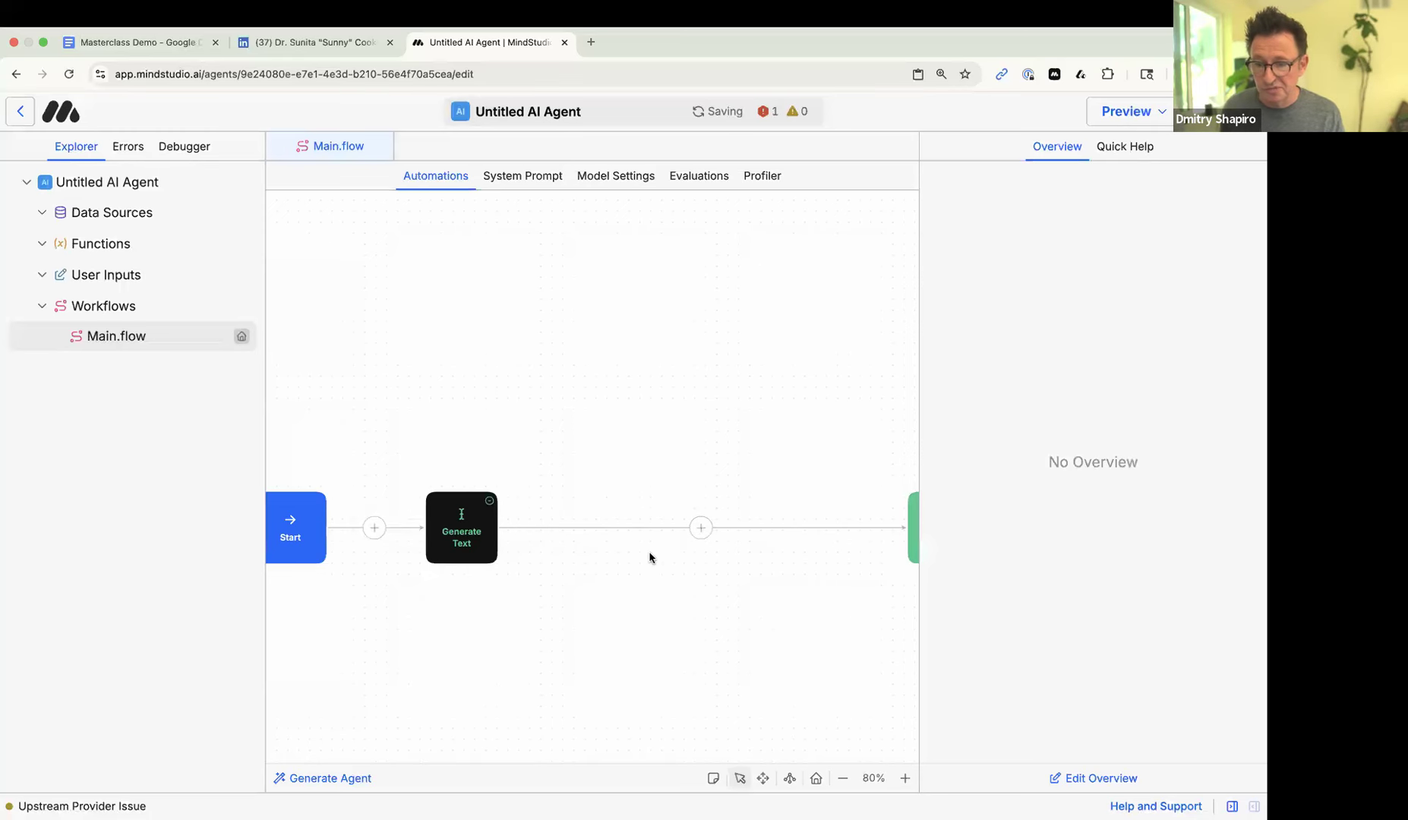
# - Move the End block closer to the Generate Text block on the canvas
pyautogui.hscroll(2, 744, 581)
pyautogui.moveTo(789, 534); pyautogui.dragTo(620, 519)
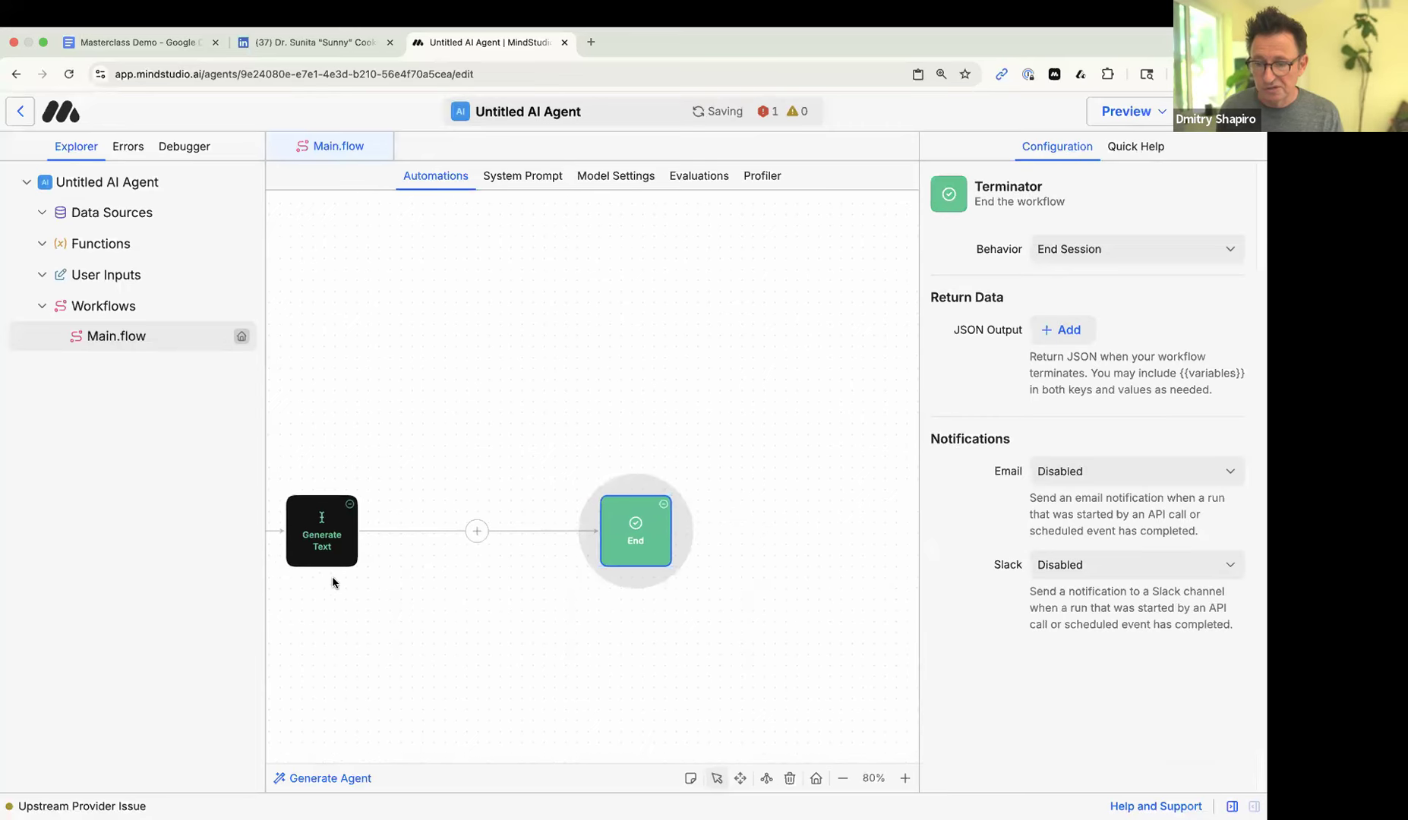
pyautogui.hscroll(-5, 333, 583)
pyautogui.scroll(-1, 334, 602)
pyautogui.hscroll(1, 335, 602)
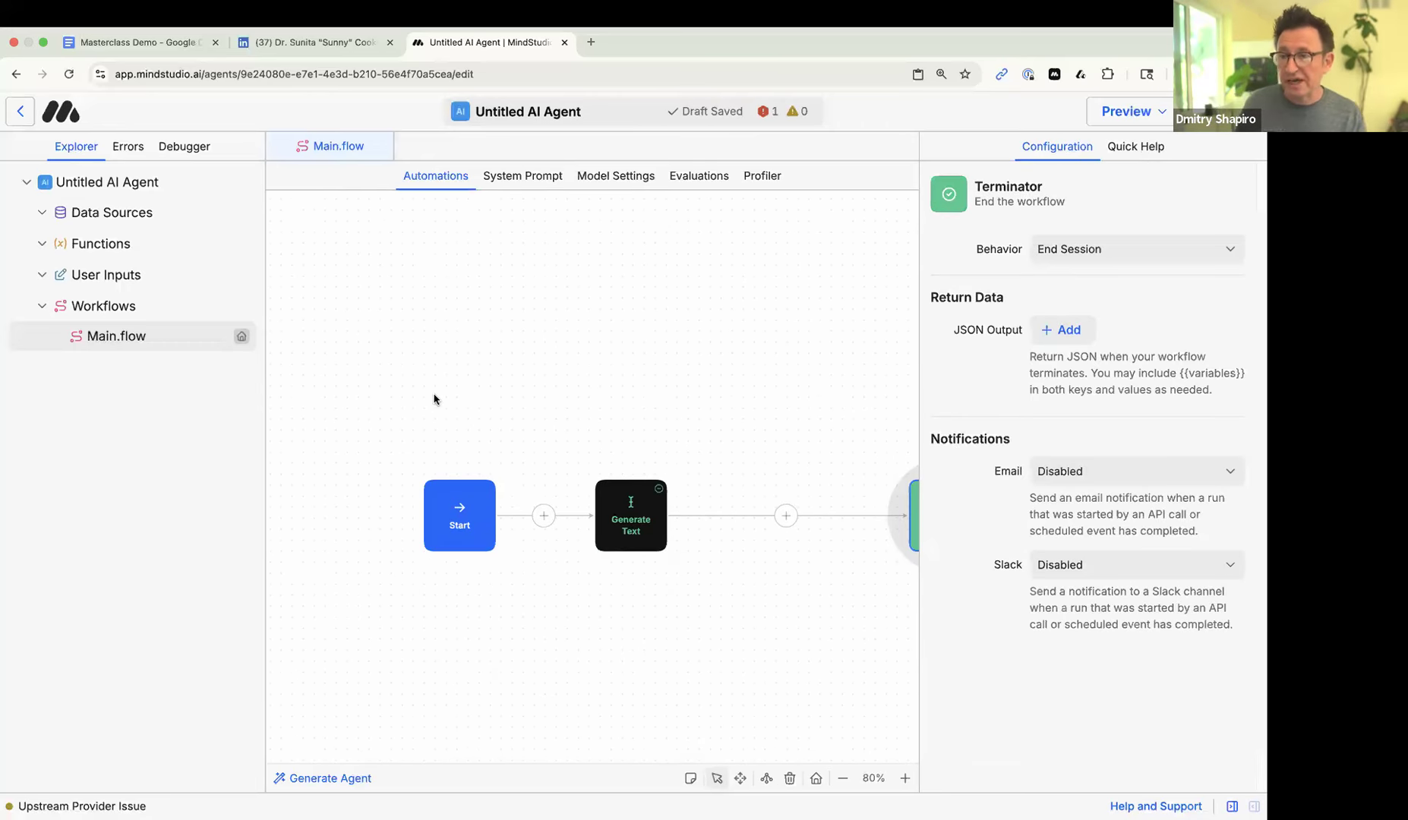
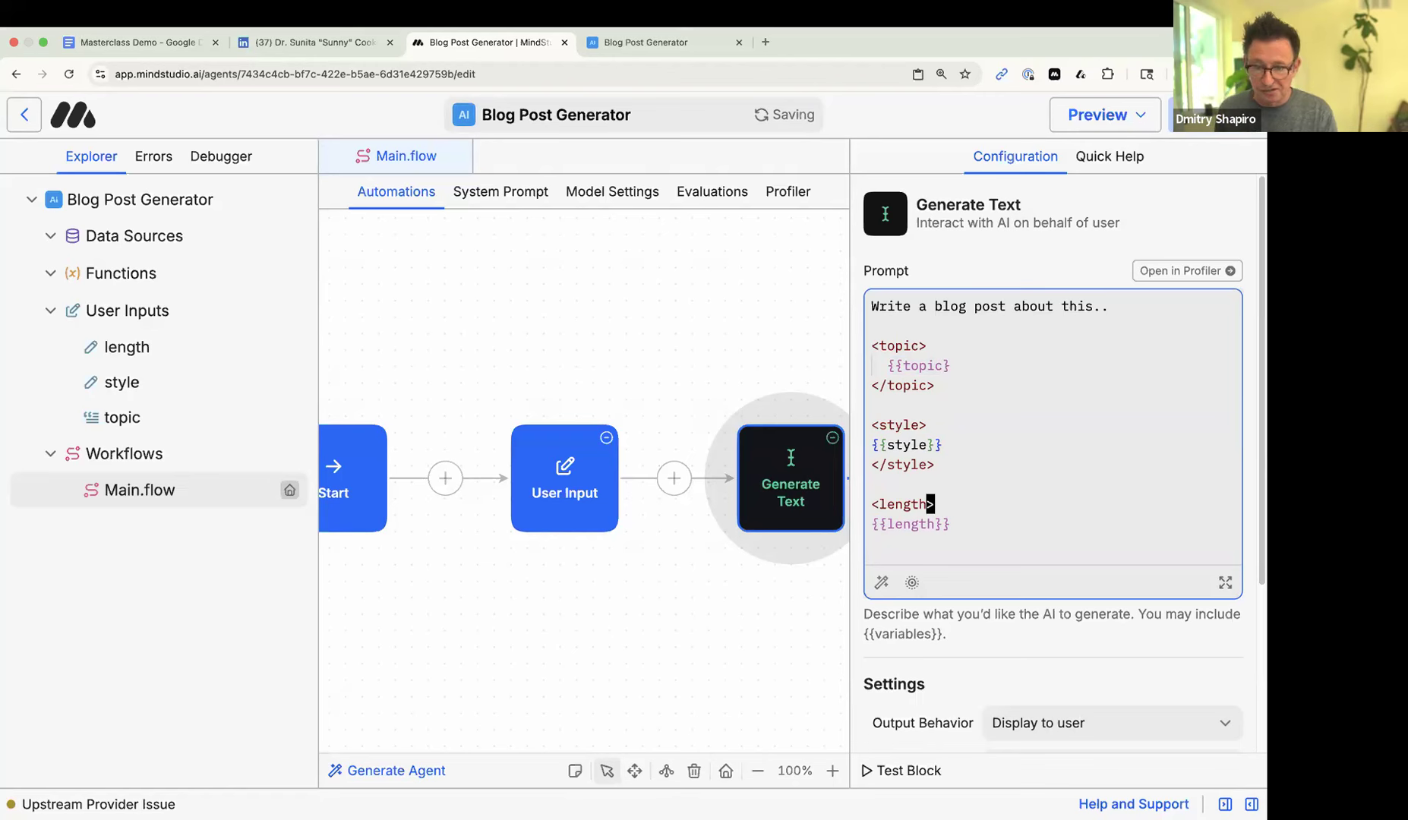
# - Complete the prompt's length section with a closing </length> tag and indent the topic variable further inside its tags
pyautogui.press('Return')
pyautogui.write('</')
pyautogui.write('length')
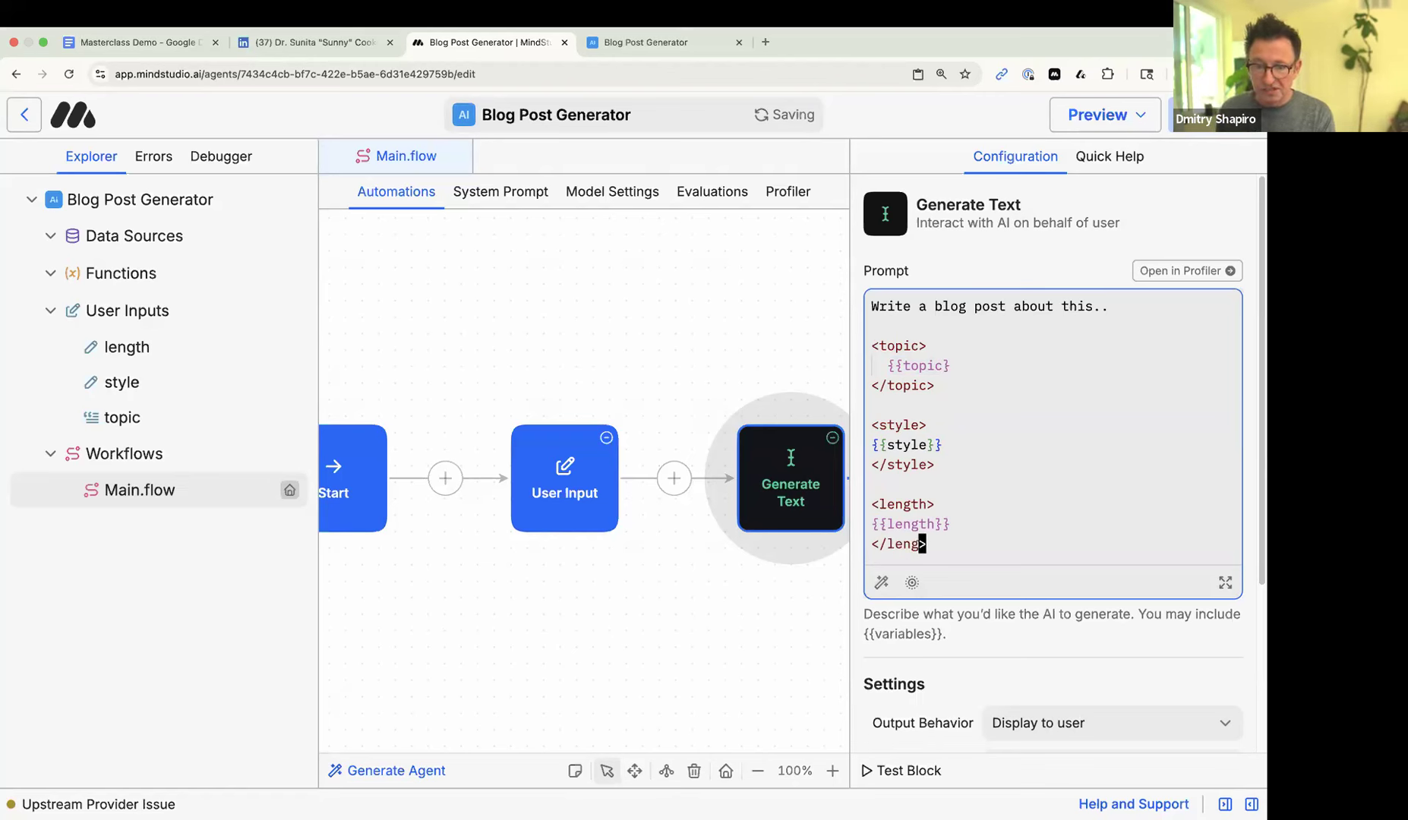
pyautogui.click(962, 475)
pyautogui.click(887, 367)
pyautogui.press('Tab')
pyautogui.press('Tab')
# - Join the opening style tag, the {{style}} variable and the closing style tag on a single line of the prompt
pyautogui.click(874, 446)
pyautogui.press('BackSpace')
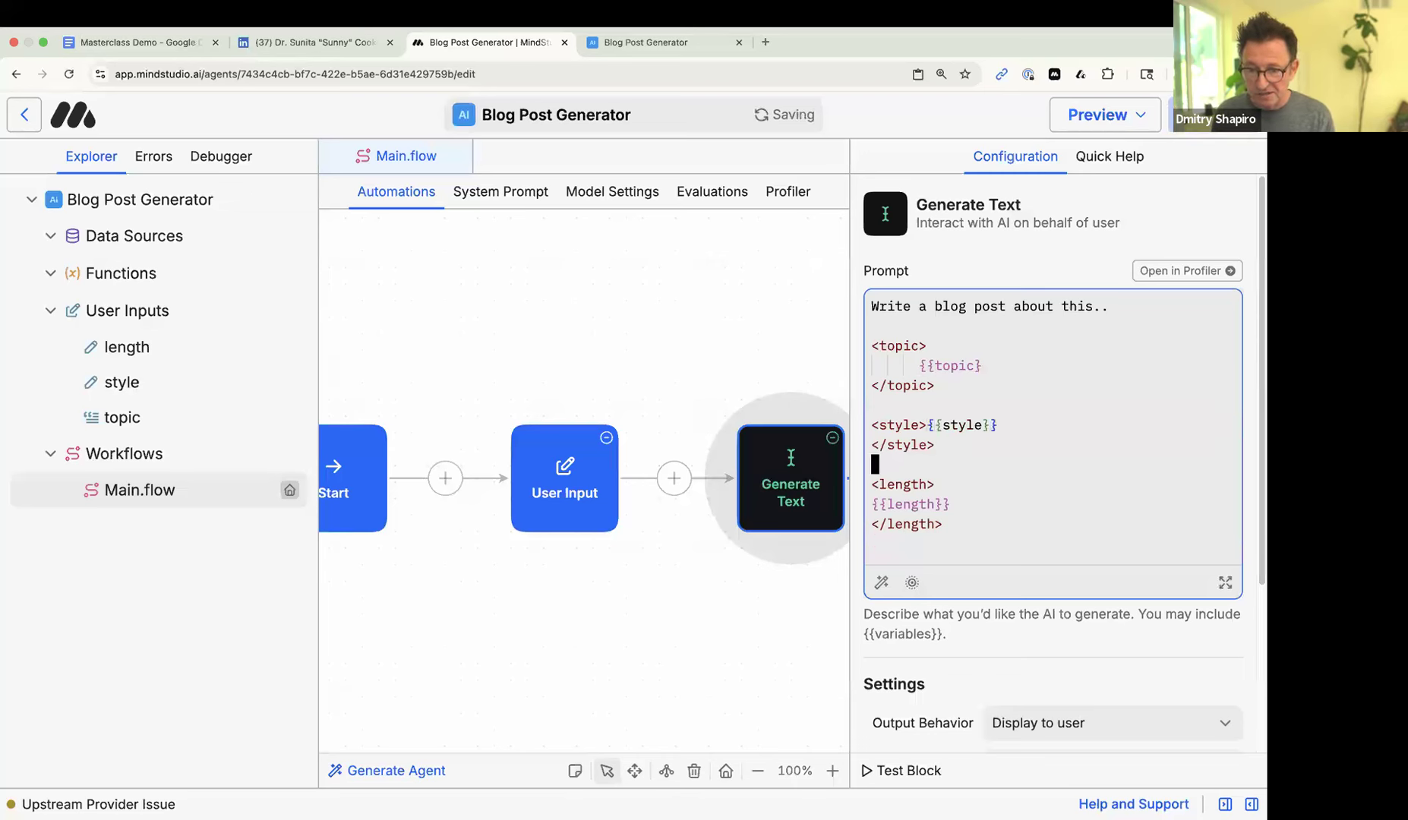
pyautogui.click(874, 446)
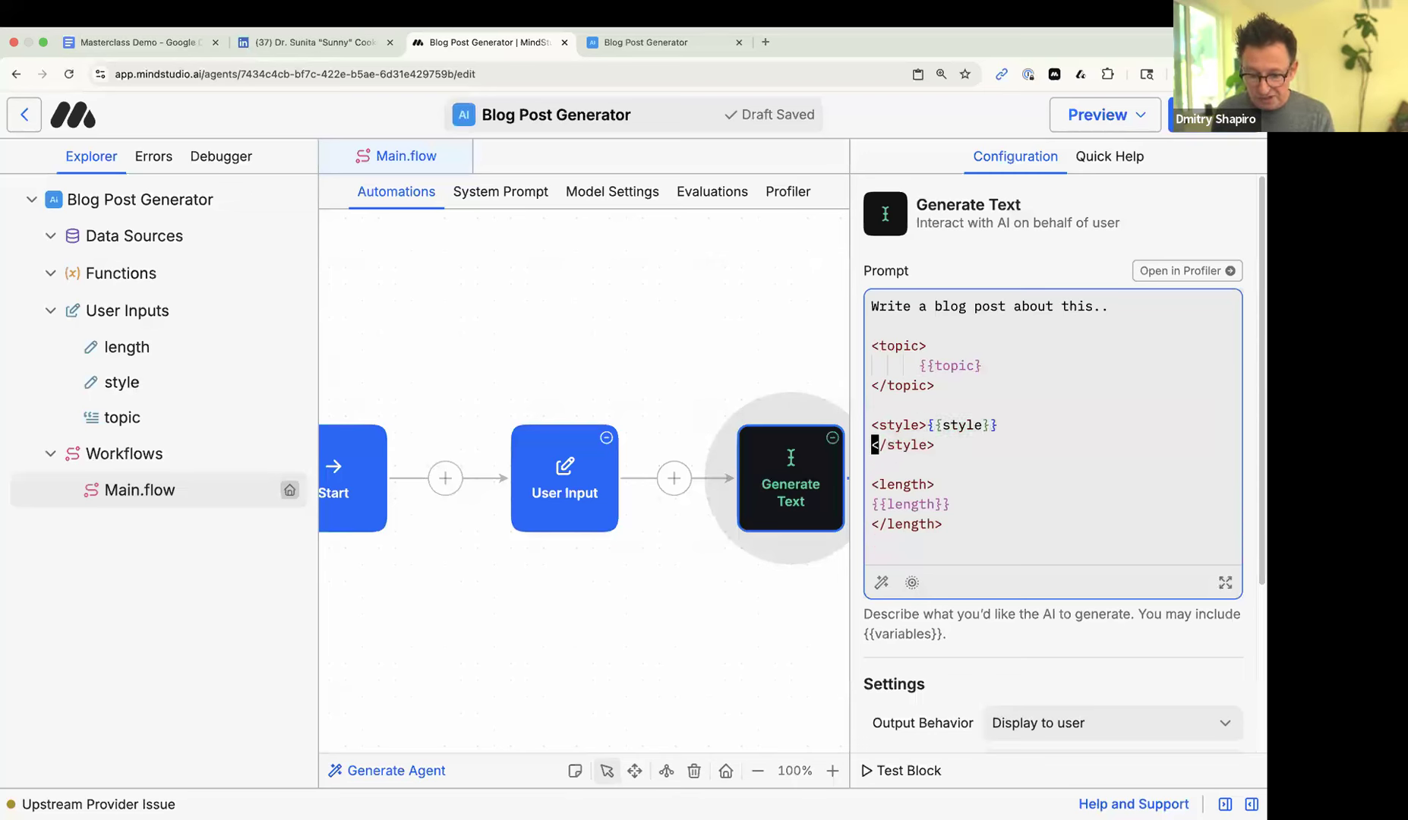
pyautogui.press('BackSpace')
pyautogui.press('Down')
pyautogui.press('Down')
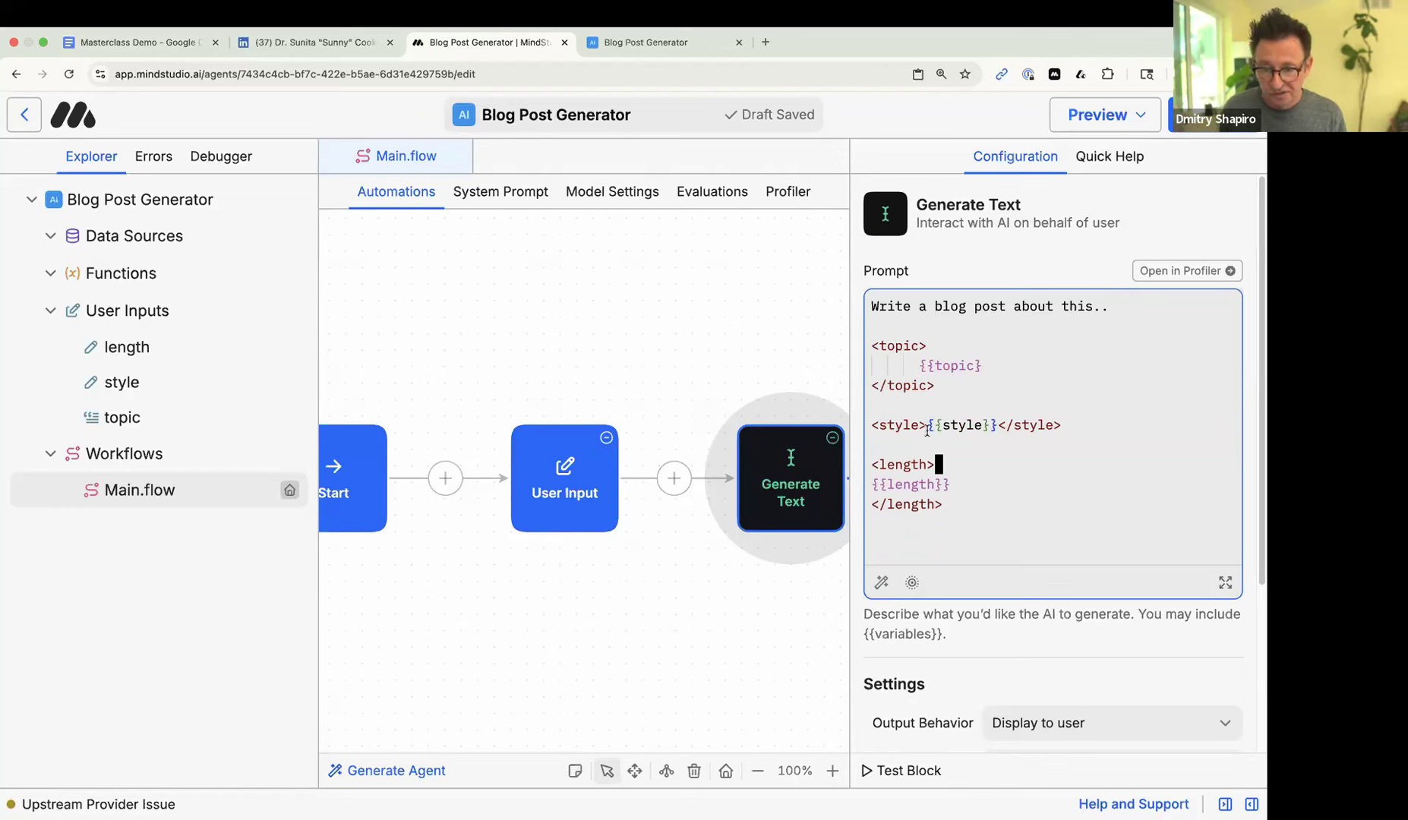
# - Split the style section back onto three lines: opening tag, {{style}} variable and closing tag
pyautogui.moveTo(928, 426); pyautogui.dragTo(879, 424)
pyautogui.click(1057, 463)
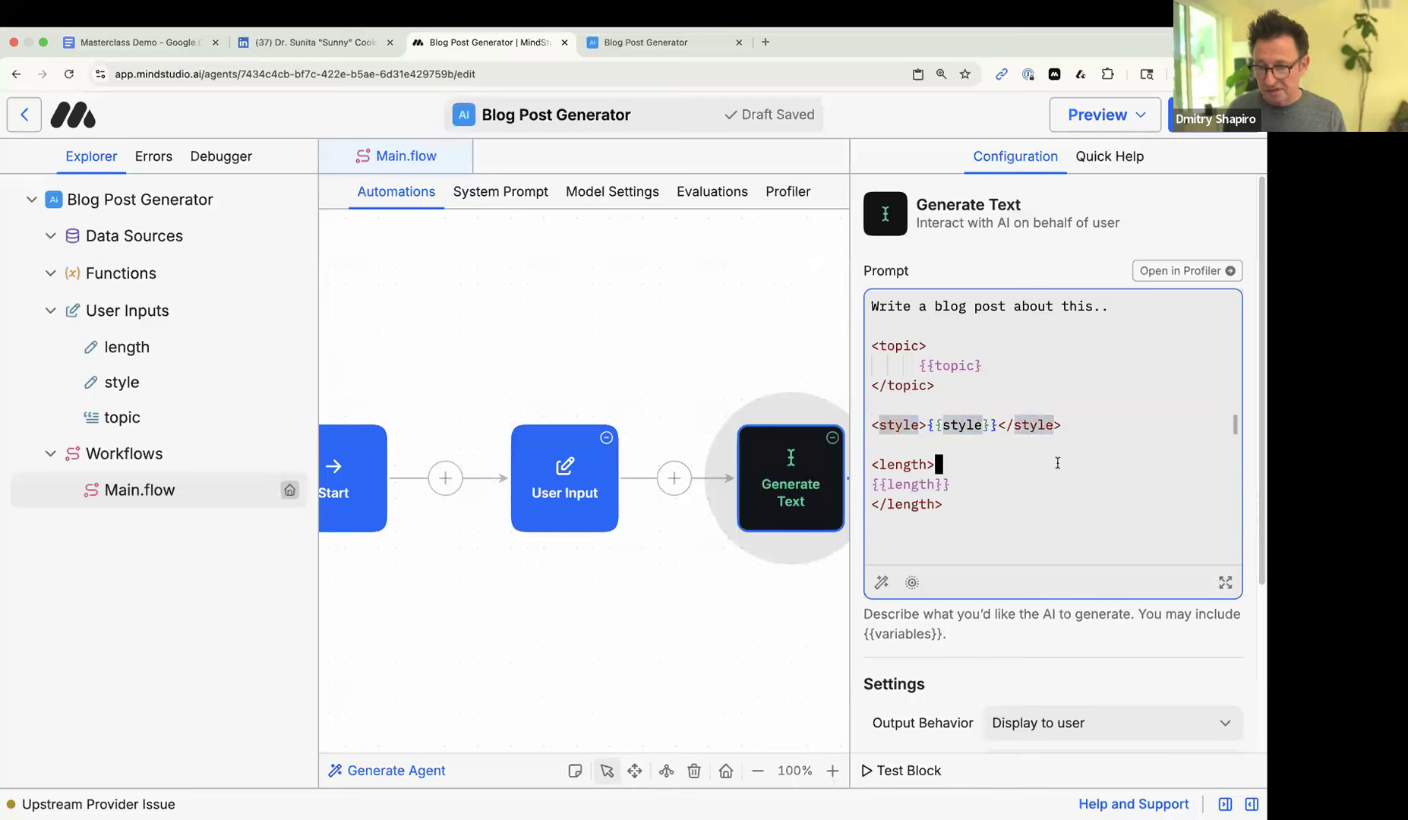
pyautogui.click(923, 424)
pyautogui.press('Return')
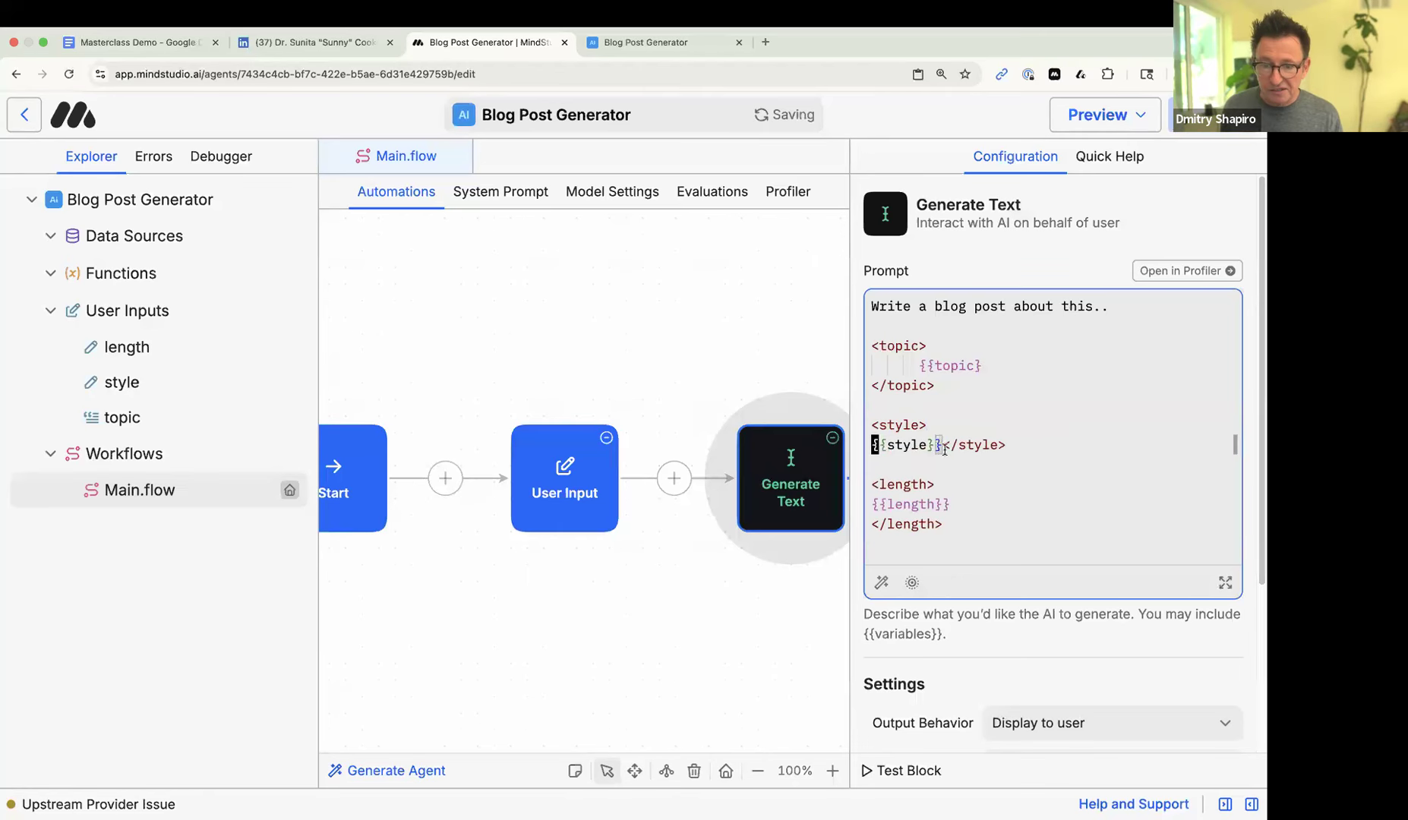
pyautogui.click(942, 445)
pyautogui.press('Return')
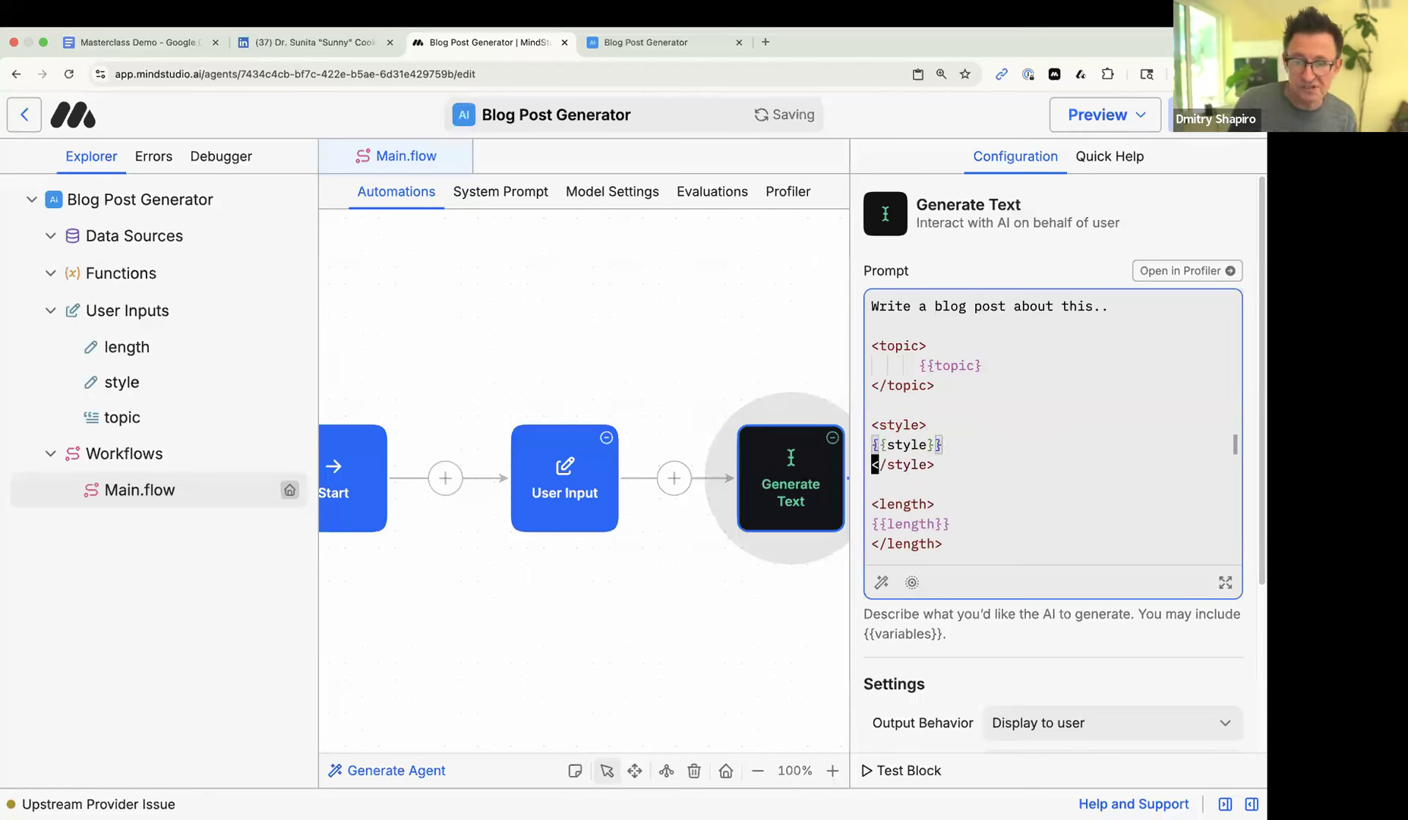
# - Examine the topic section of the prompt, from its opening tag to its closing tag
pyautogui.click(1097, 522)
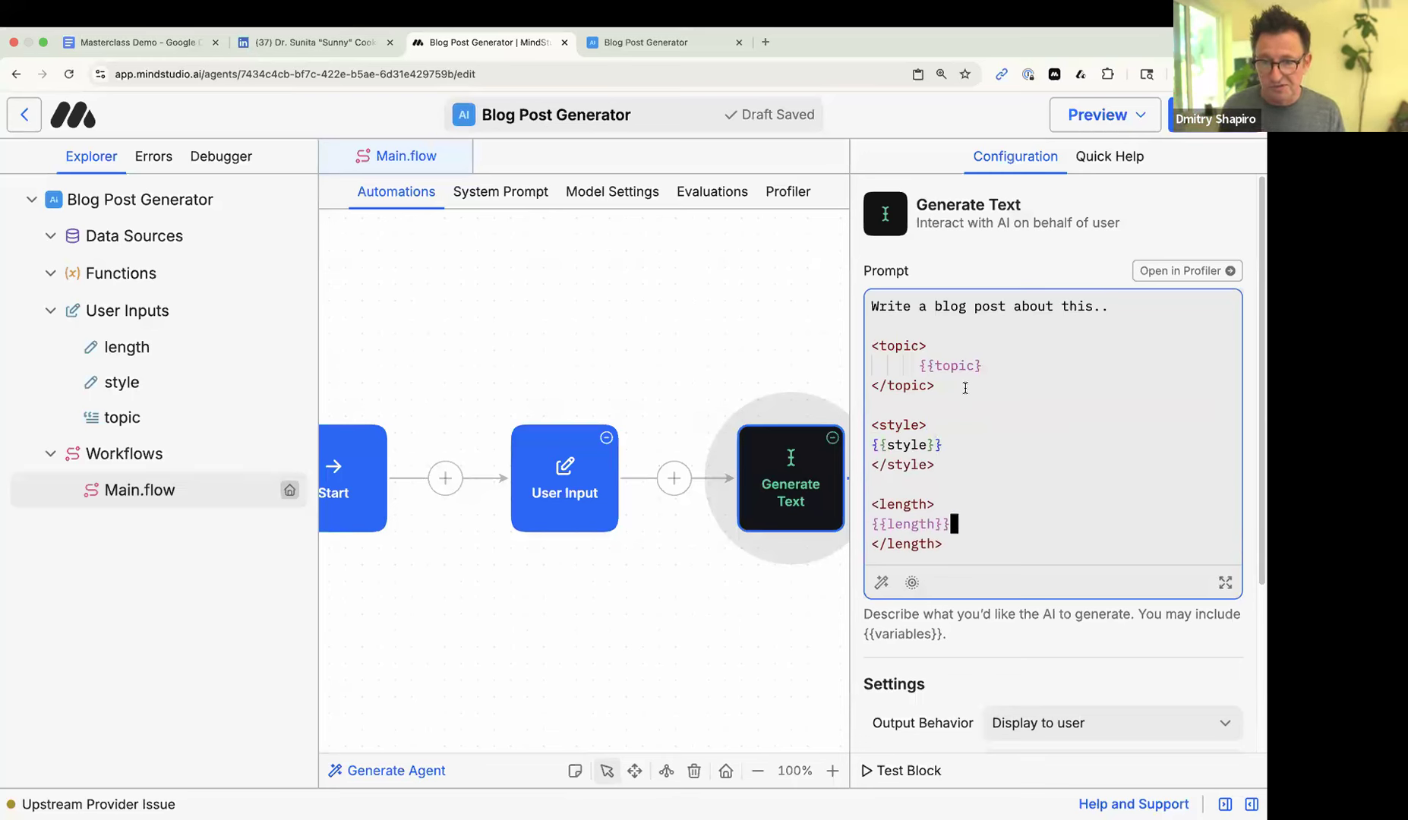
pyautogui.moveTo(940, 387); pyautogui.dragTo(873, 347)
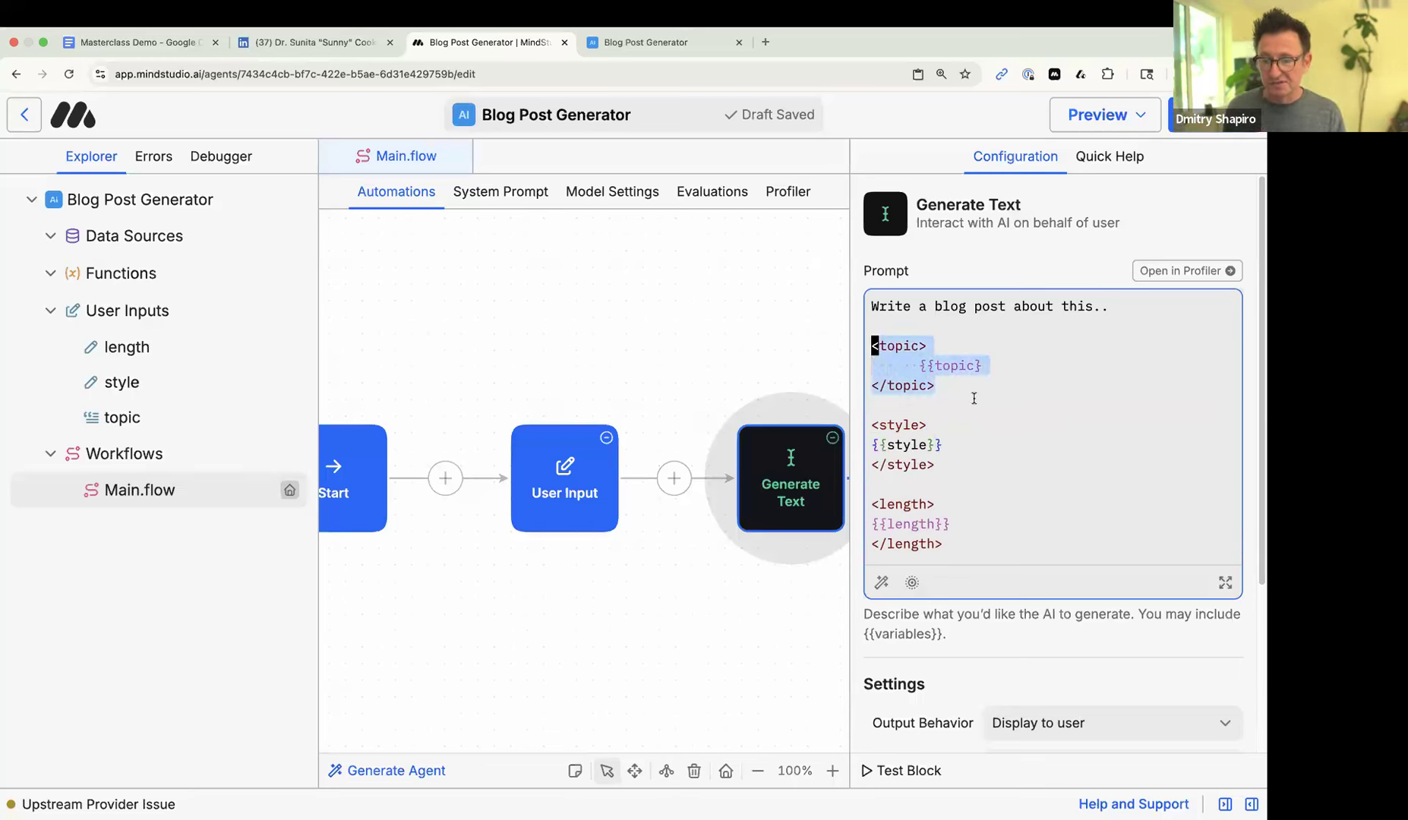
pyautogui.click(968, 406)
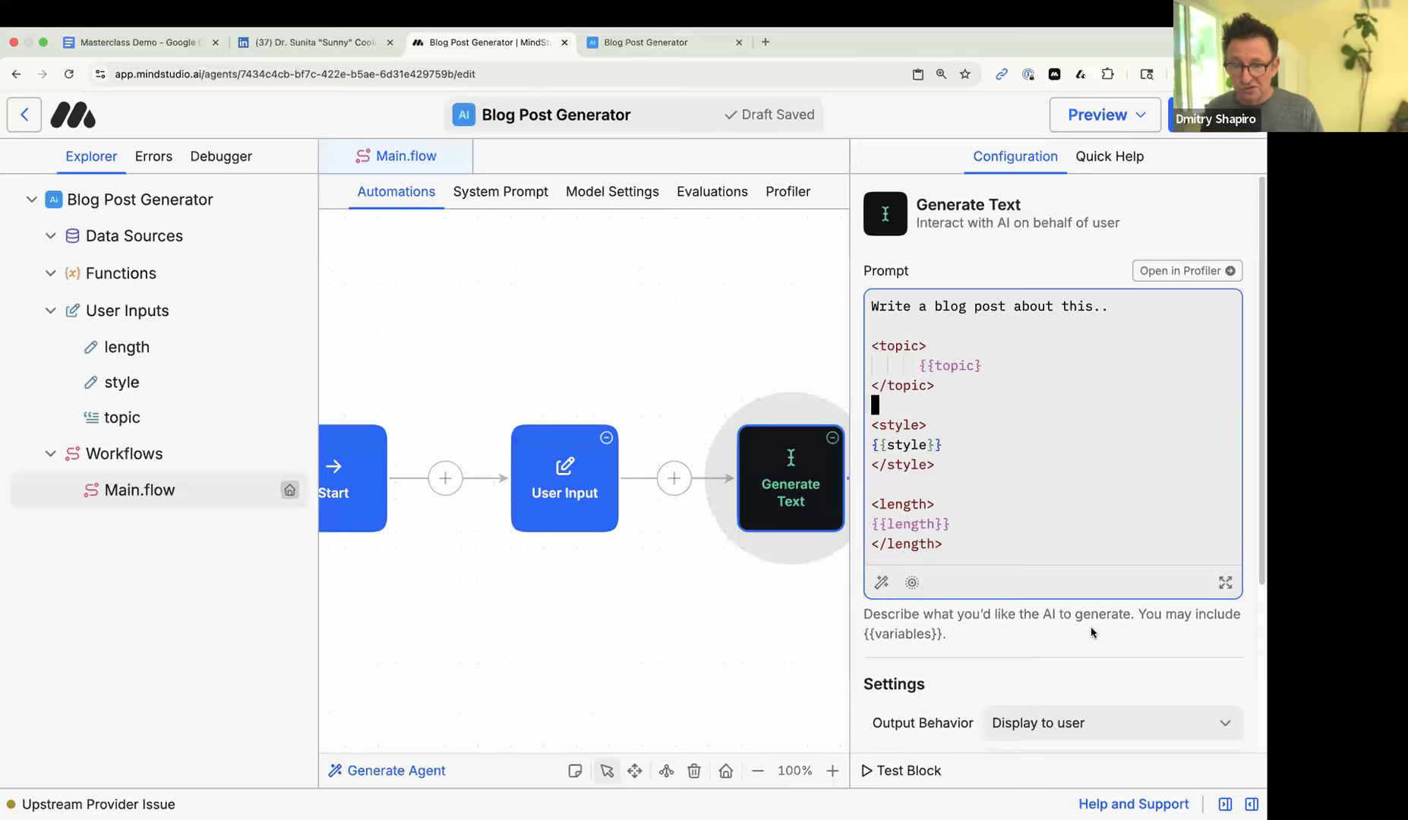
# - Review the Generate Text block's output and model settings, and reduce the page zoom until the whole workflow fits
pyautogui.scroll(-5, 1079, 638)
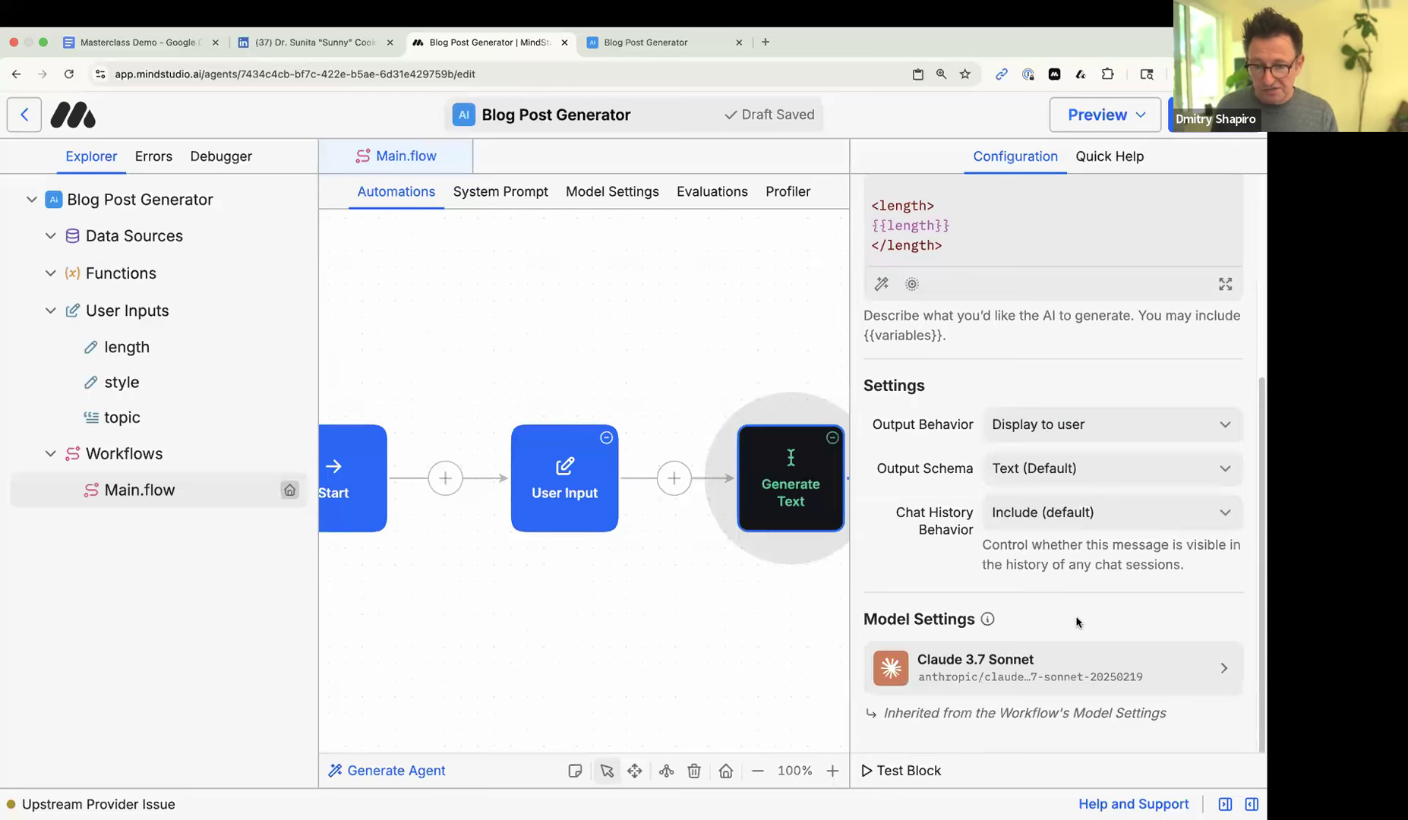
pyautogui.scroll(2, 1079, 622)
pyautogui.press('super+minus')
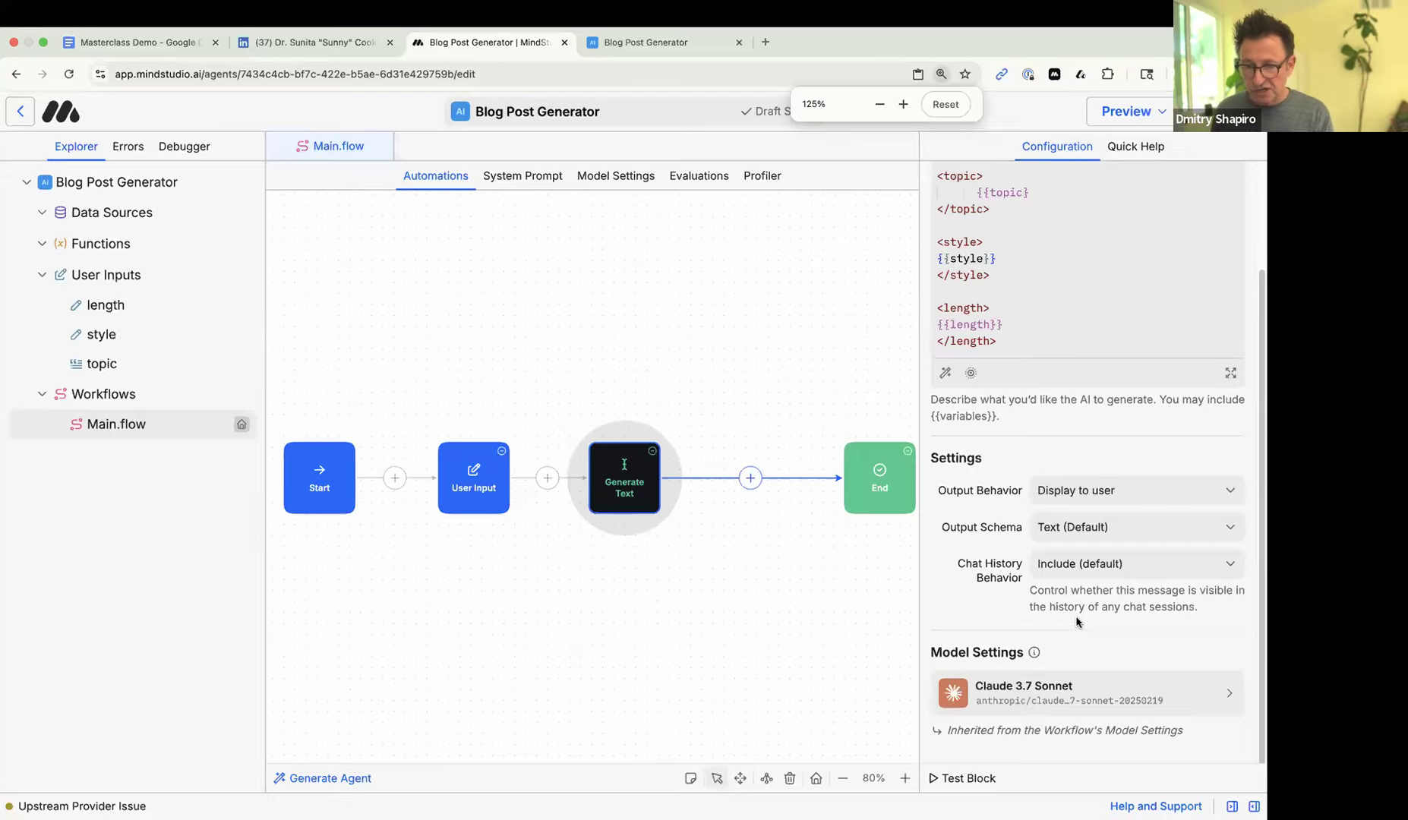
pyautogui.press('super+minus')
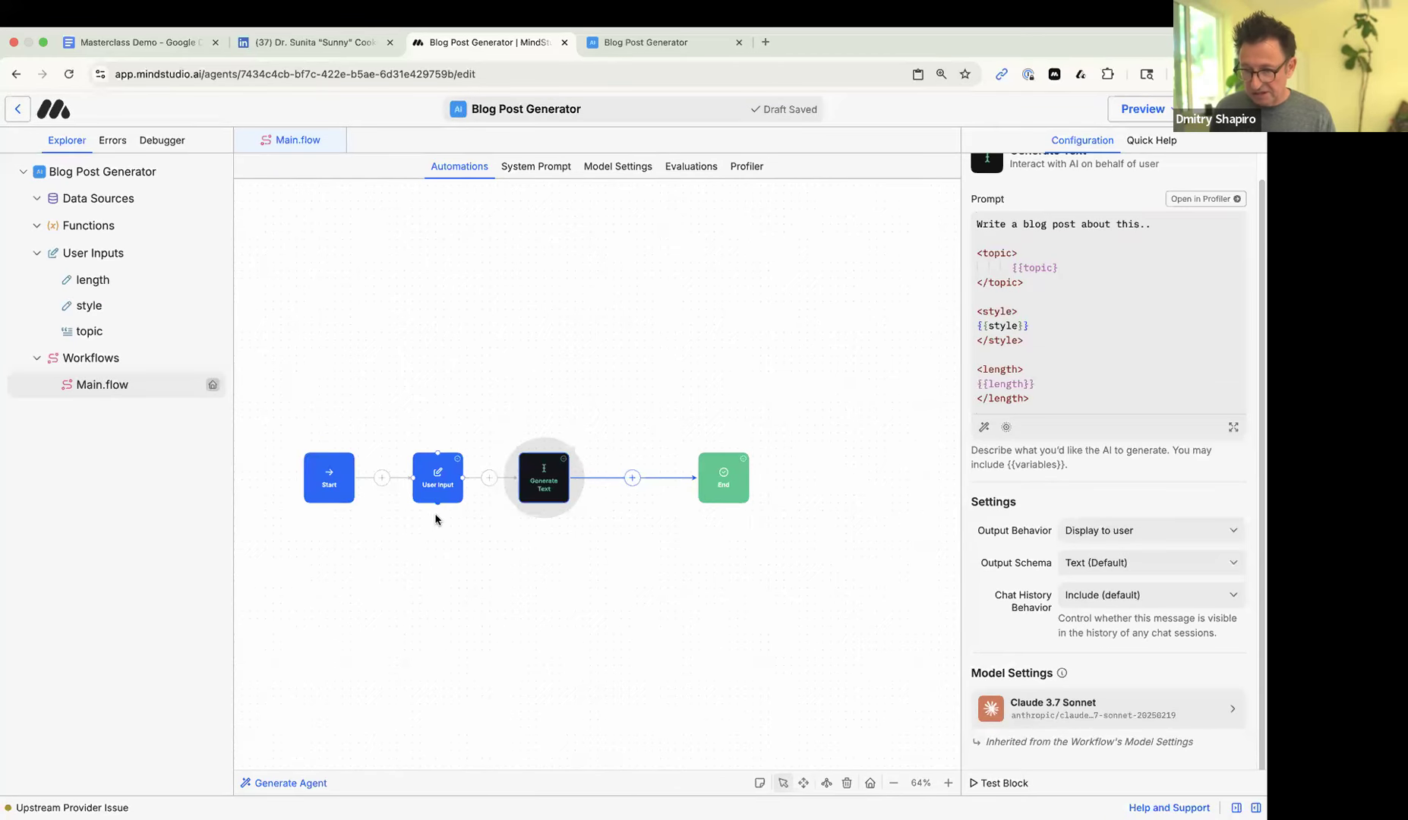
# - Move the End block closer to the Generate Text block in the workflow and publish the agent
pyautogui.scroll(-2, 426, 540)
pyautogui.scroll(3, 426, 540)
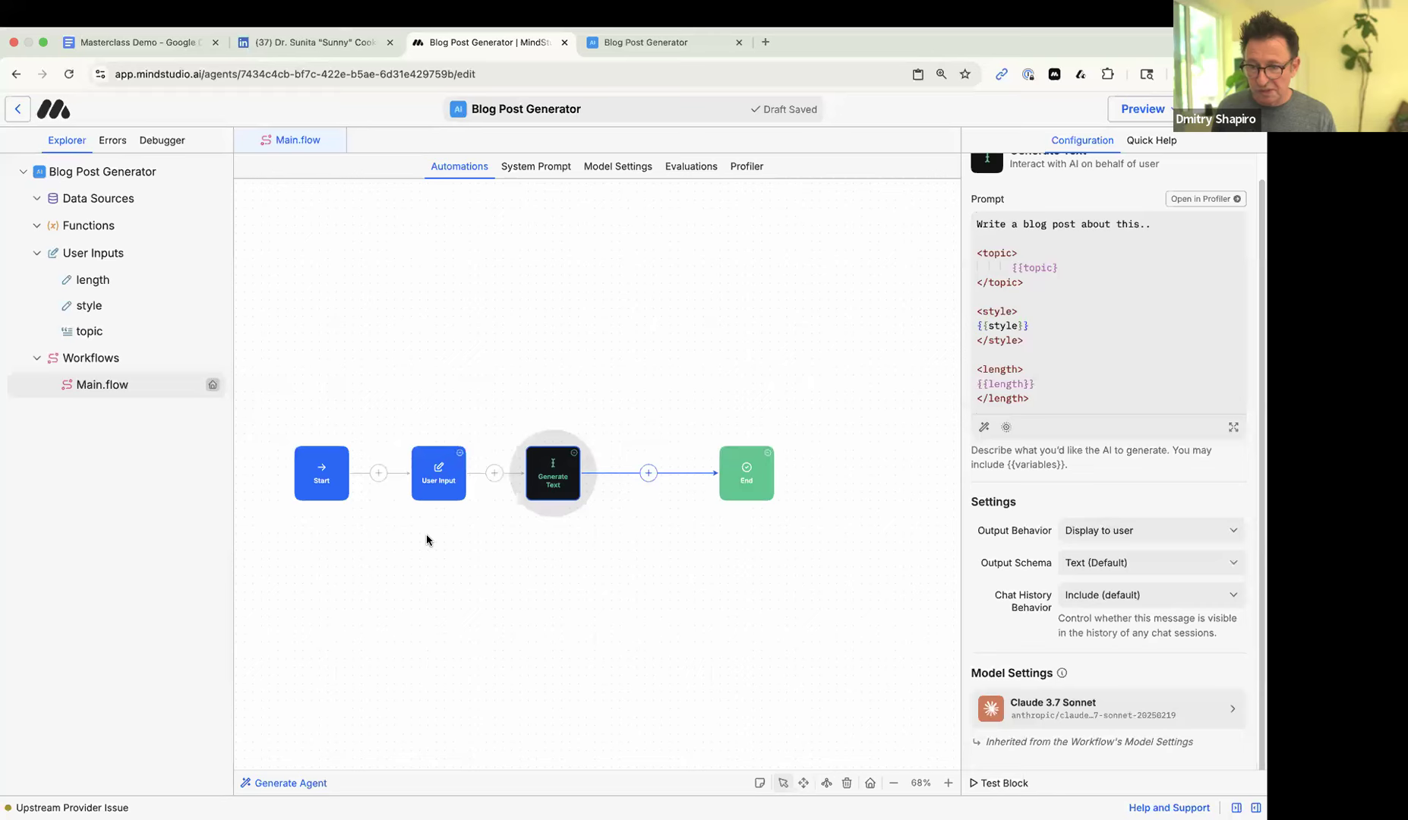
pyautogui.scroll(3, 426, 540)
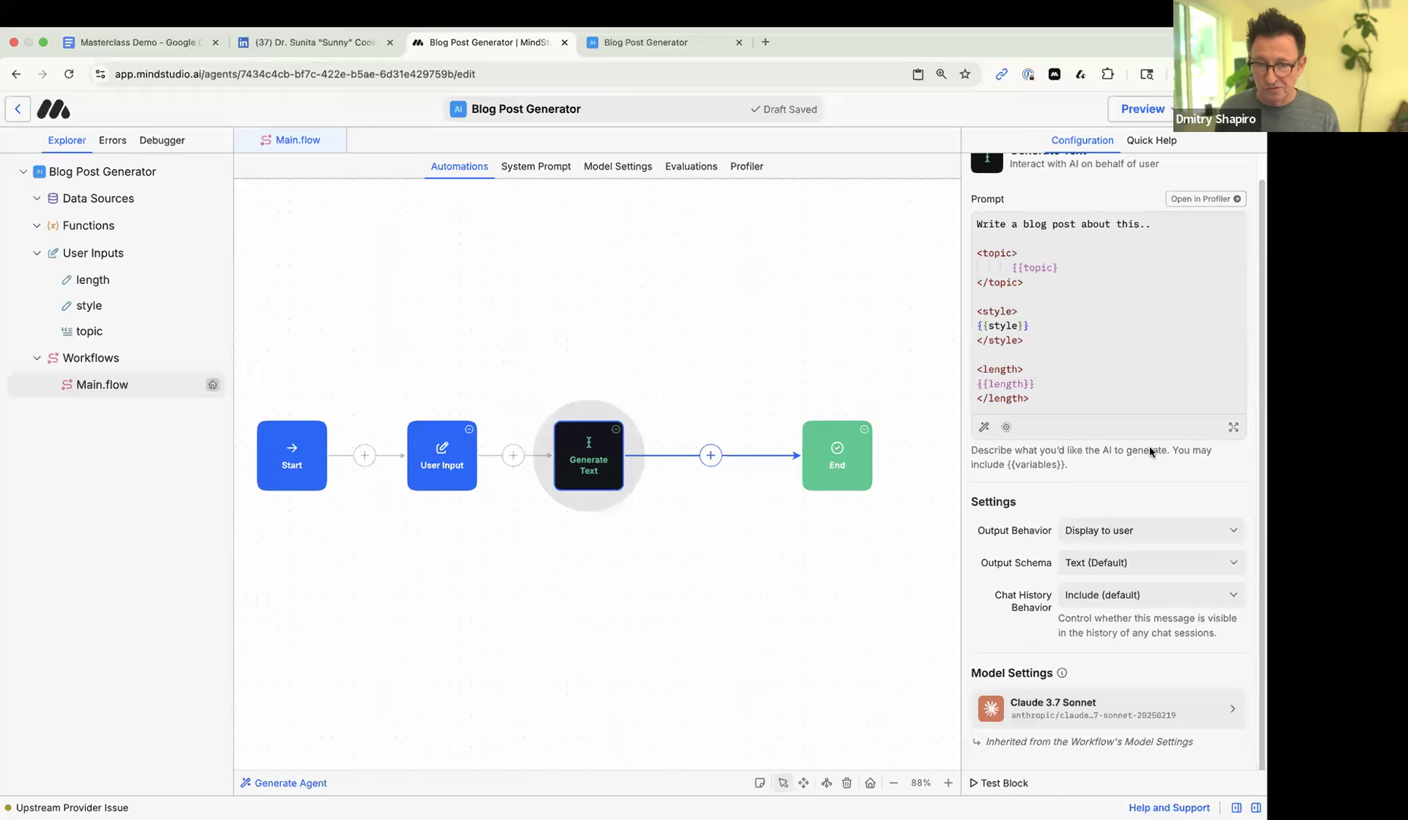
pyautogui.moveTo(834, 450); pyautogui.dragTo(762, 451)
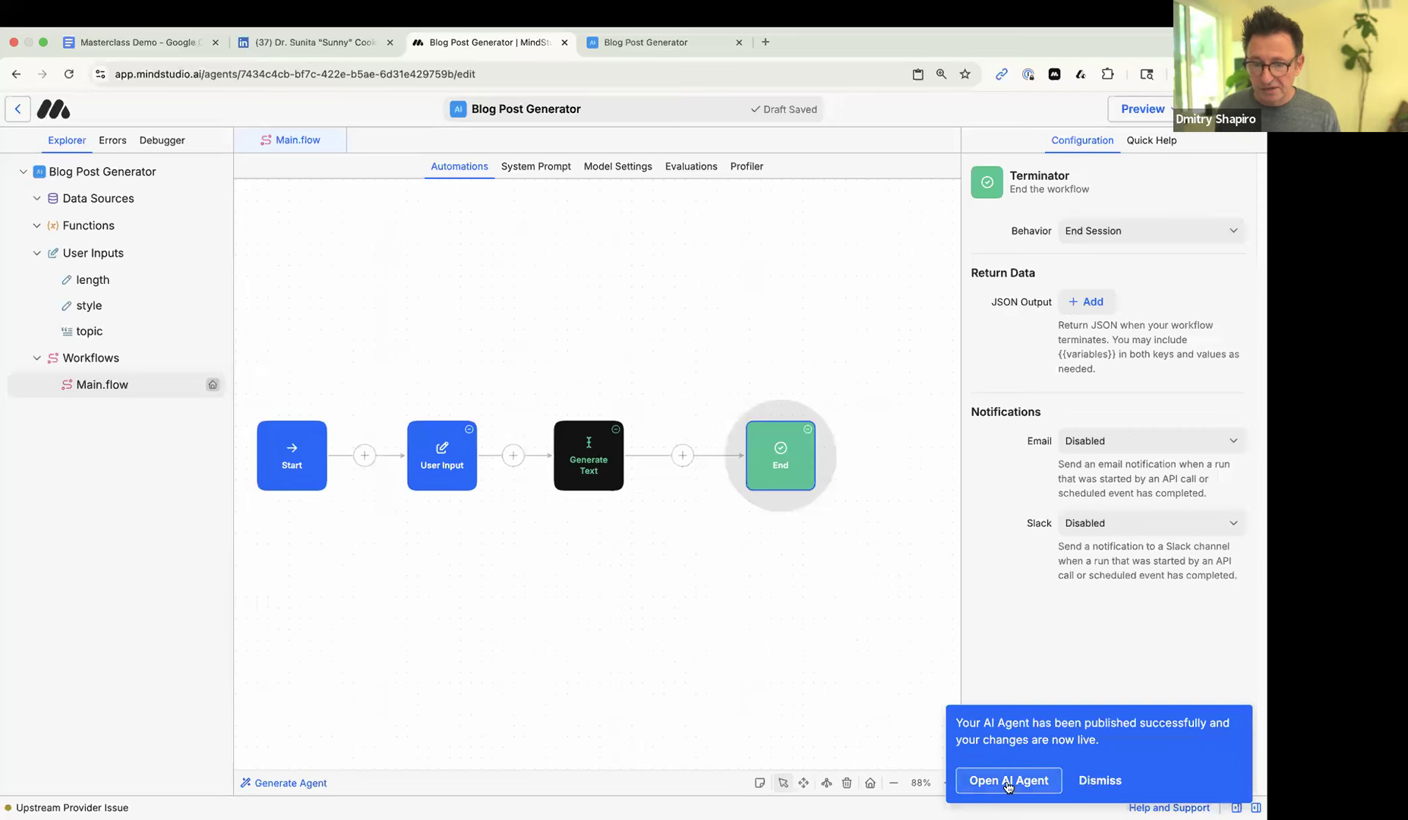
# - Open the published agent and run it with the topic "How AI will disrupt everything", style "gary vaynerchuck" and length 1000
pyautogui.click(1007, 784)
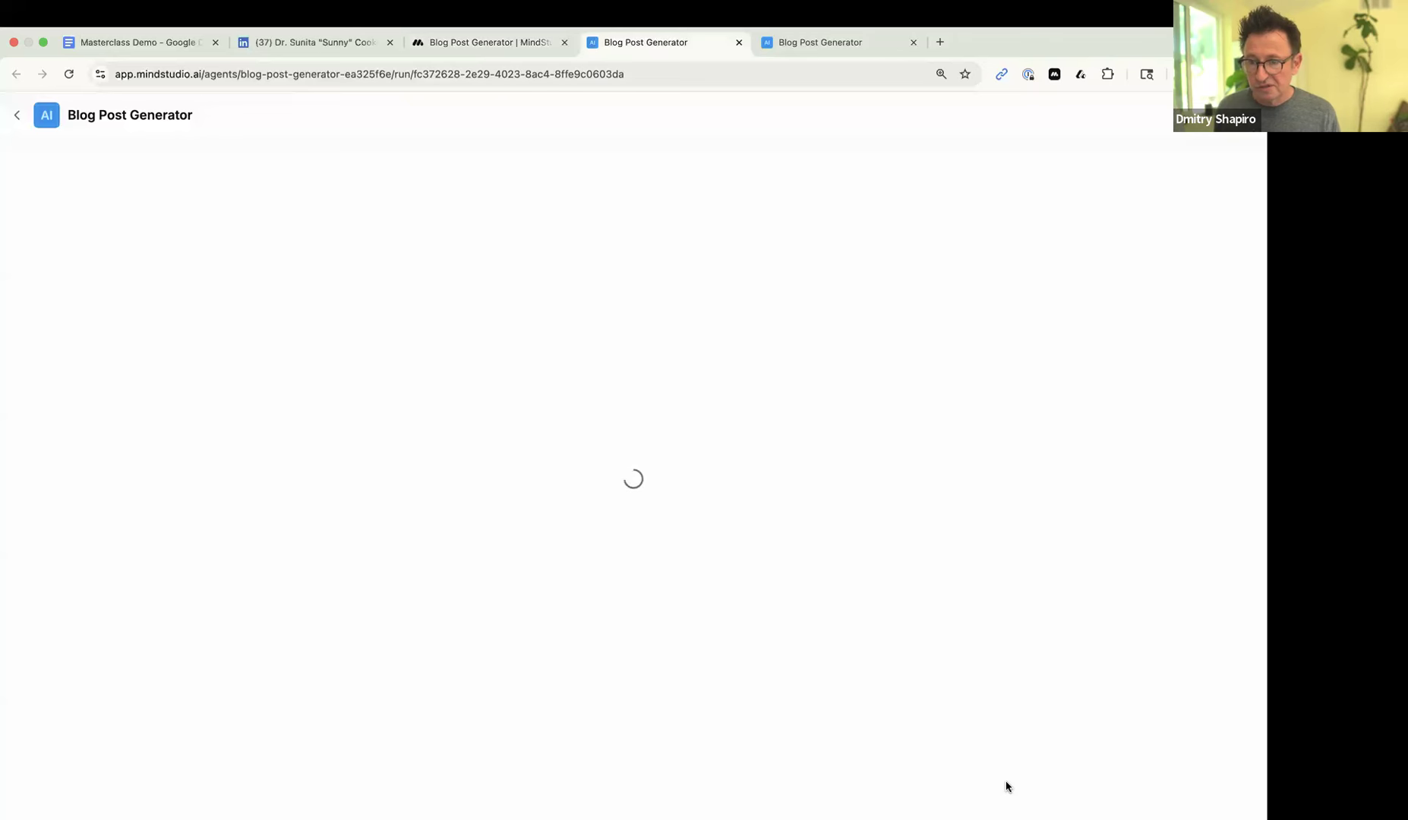
pyautogui.click(590, 345)
pyautogui.write('How AI')
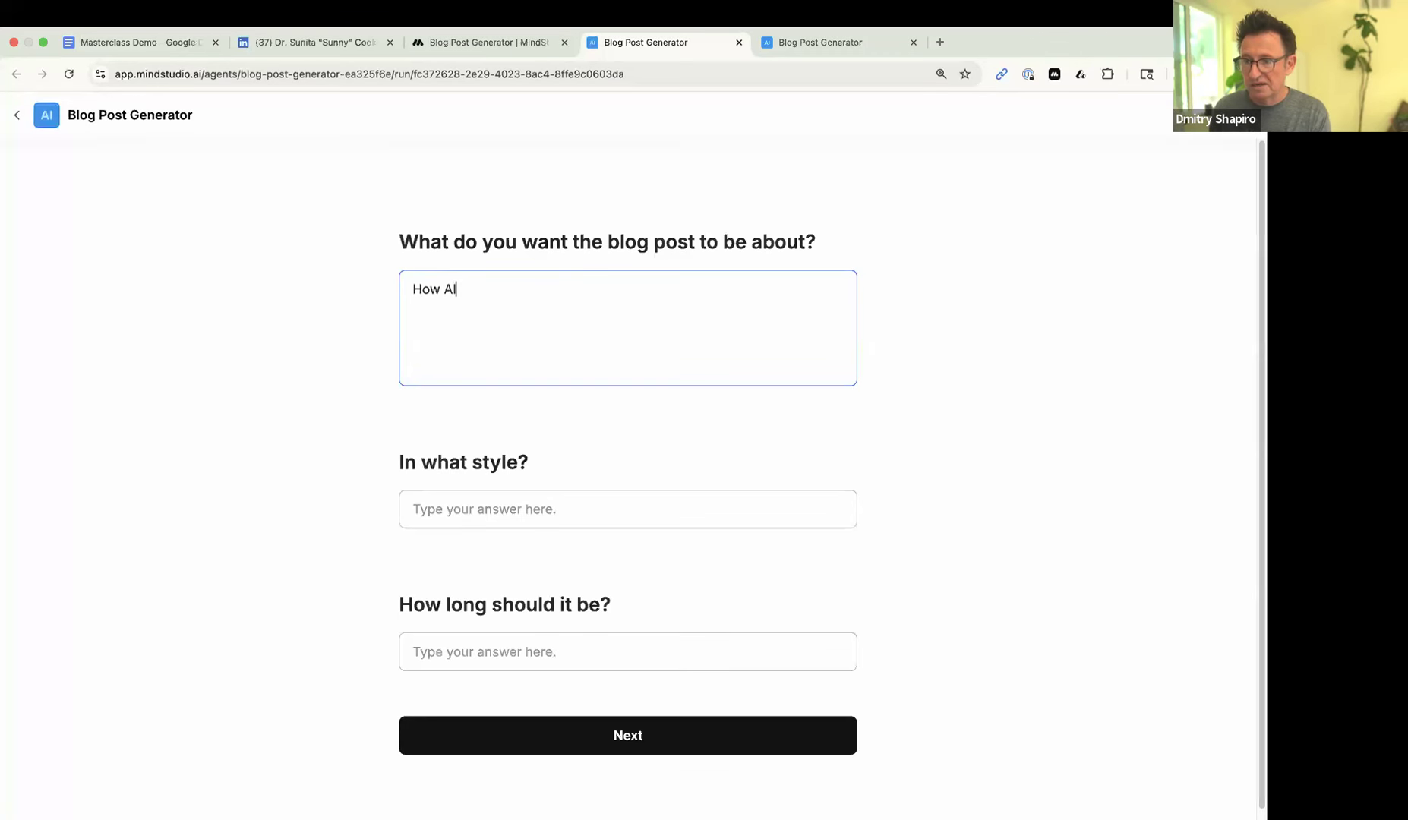
pyautogui.write(' will disr')
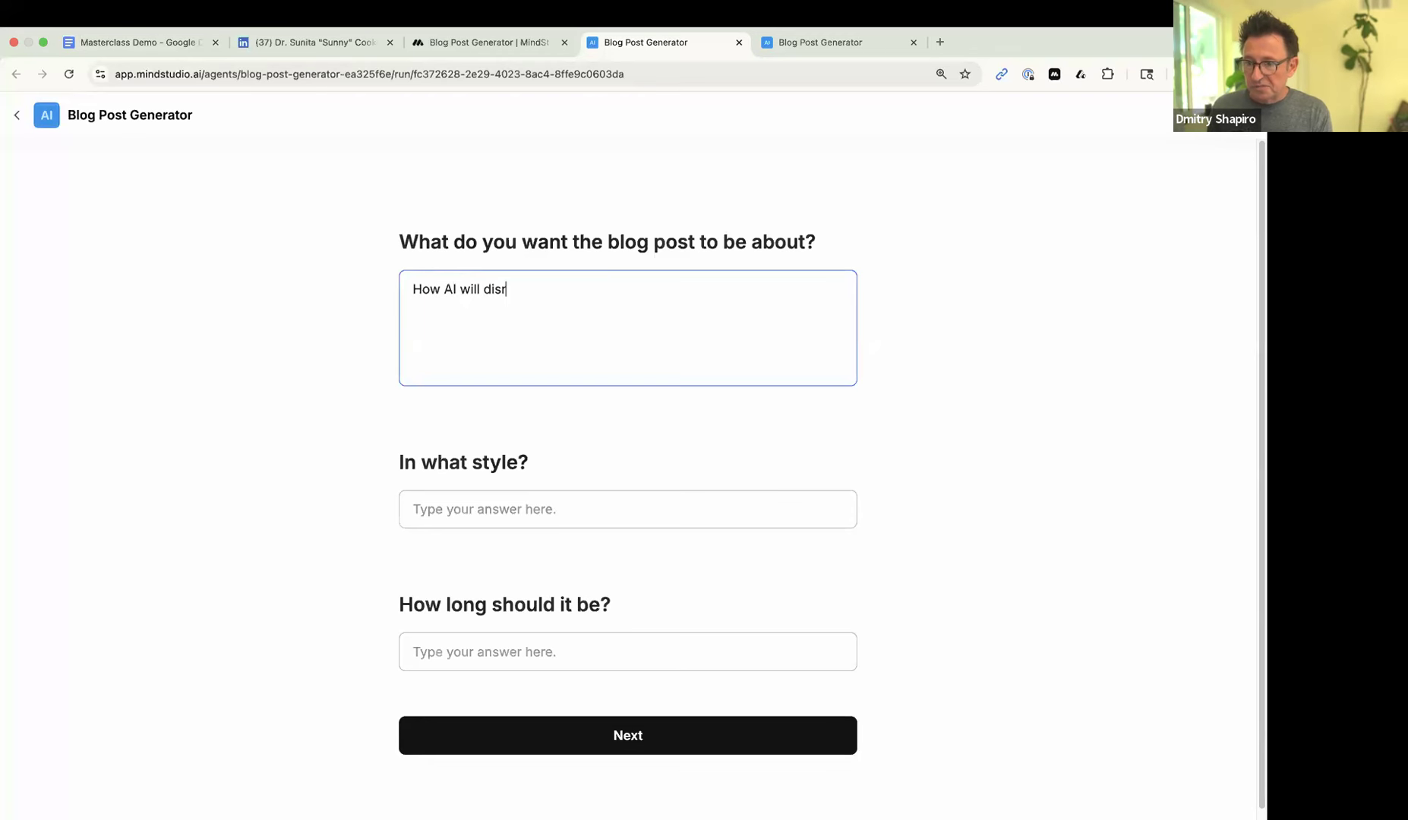
pyautogui.write('upt everything')
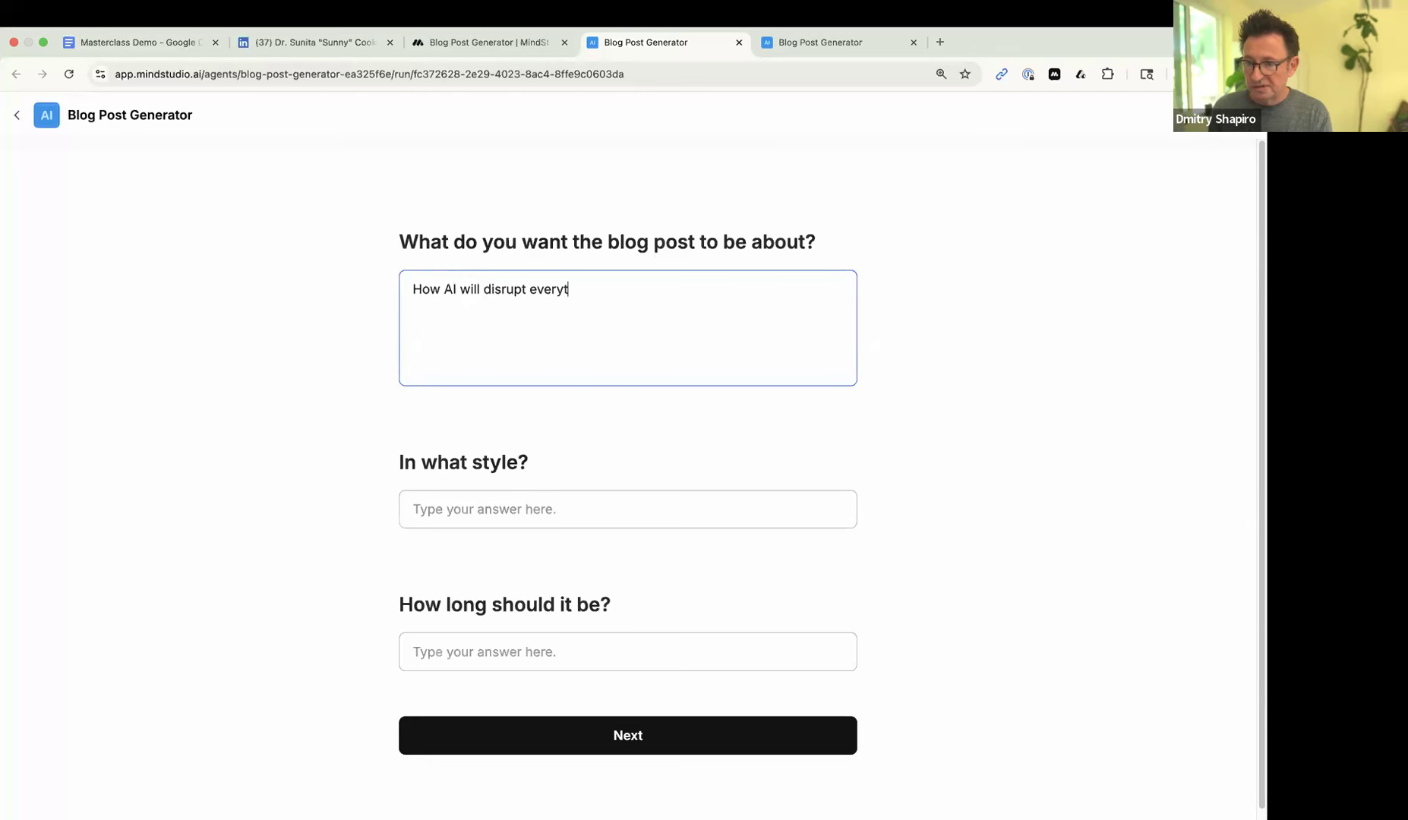
pyautogui.click(520, 521)
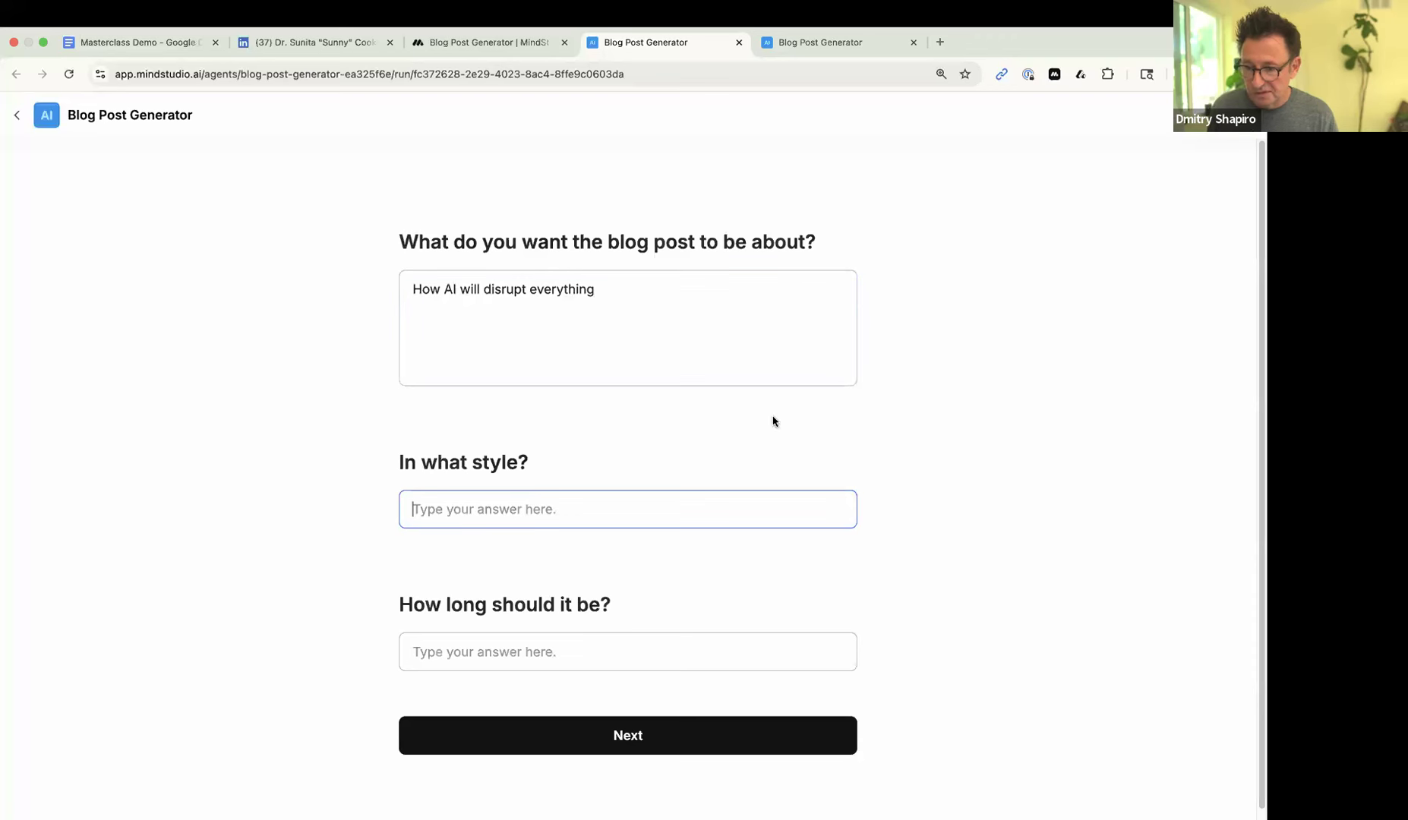
pyautogui.write('ga')
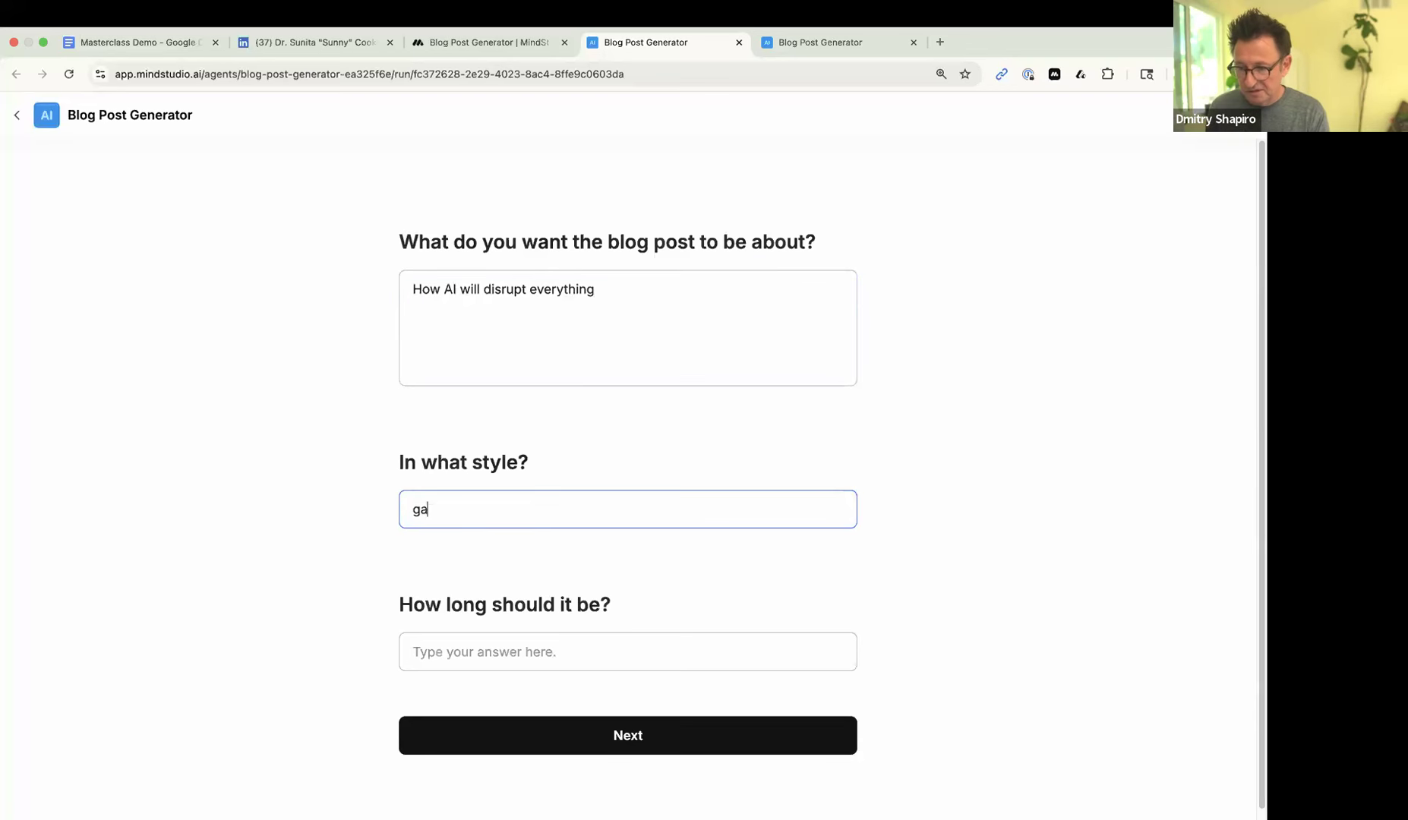
pyautogui.write('ry vaynerchuck')
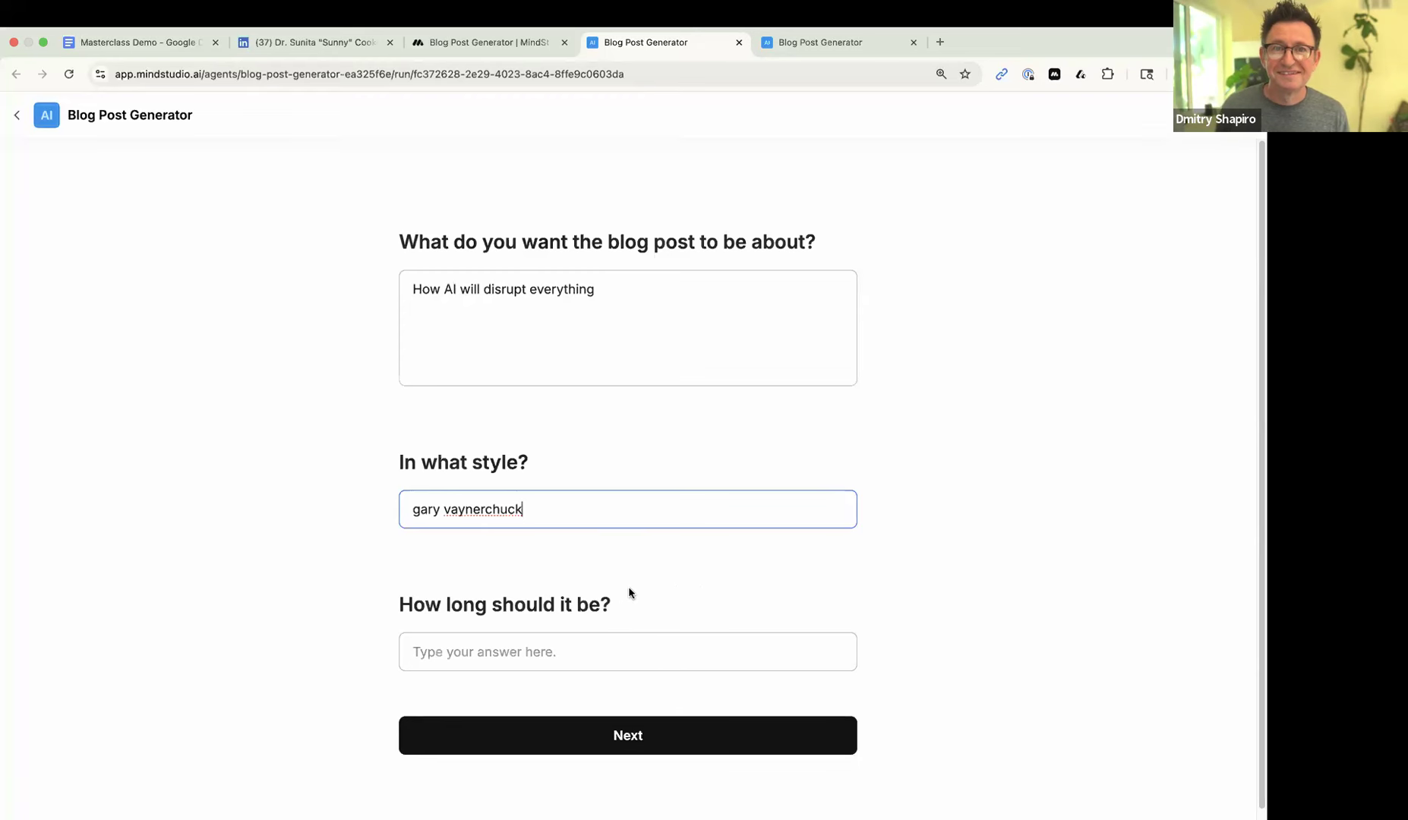
pyautogui.click(516, 653)
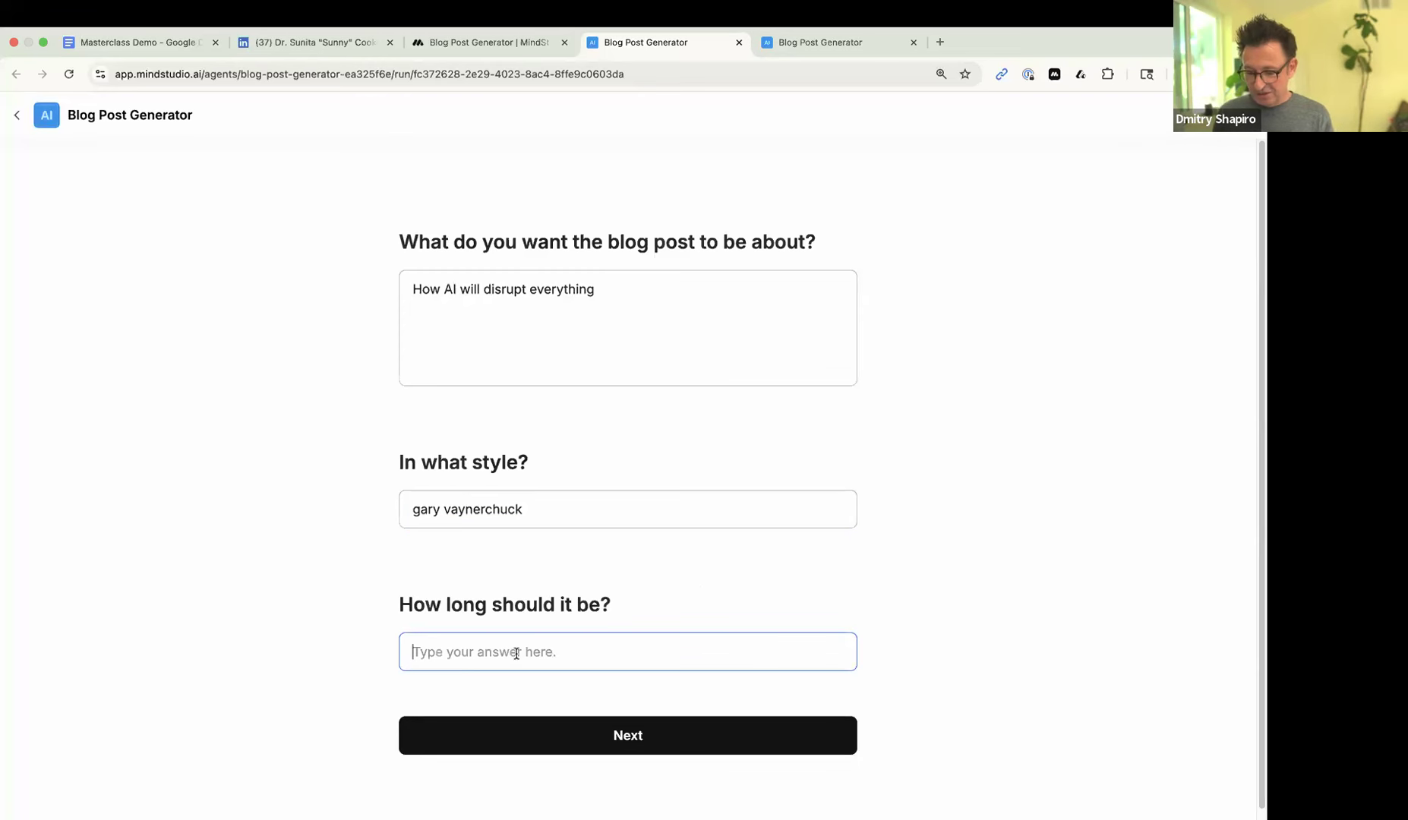
pyautogui.write('1000')
pyautogui.press('Return')
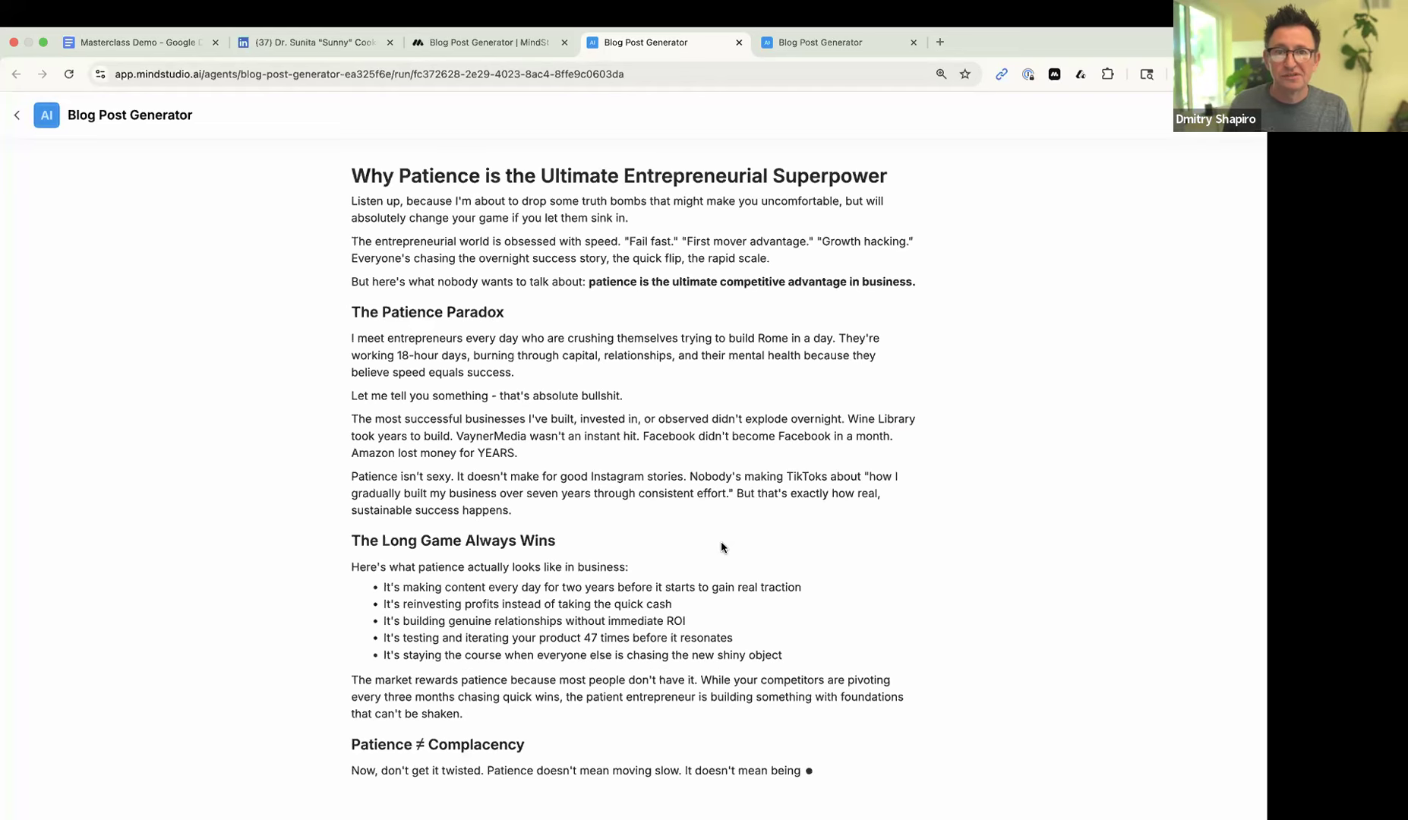
# - Look over the generated post, and inspect the Generate Text prompt and the Debugger's run list in the agent editor
pyautogui.moveTo(630, 175); pyautogui.dragTo(774, 587)
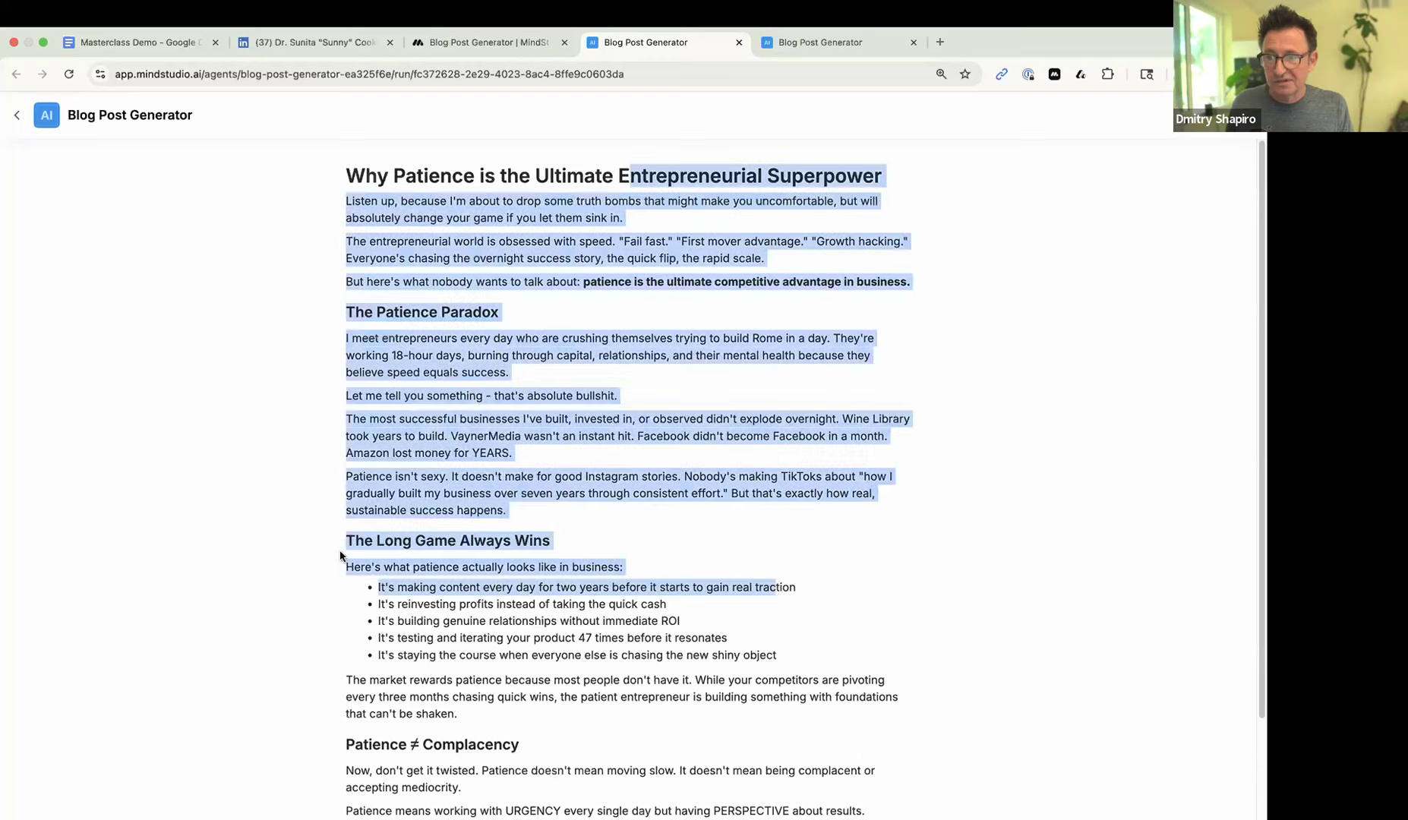
pyautogui.click(742, 430)
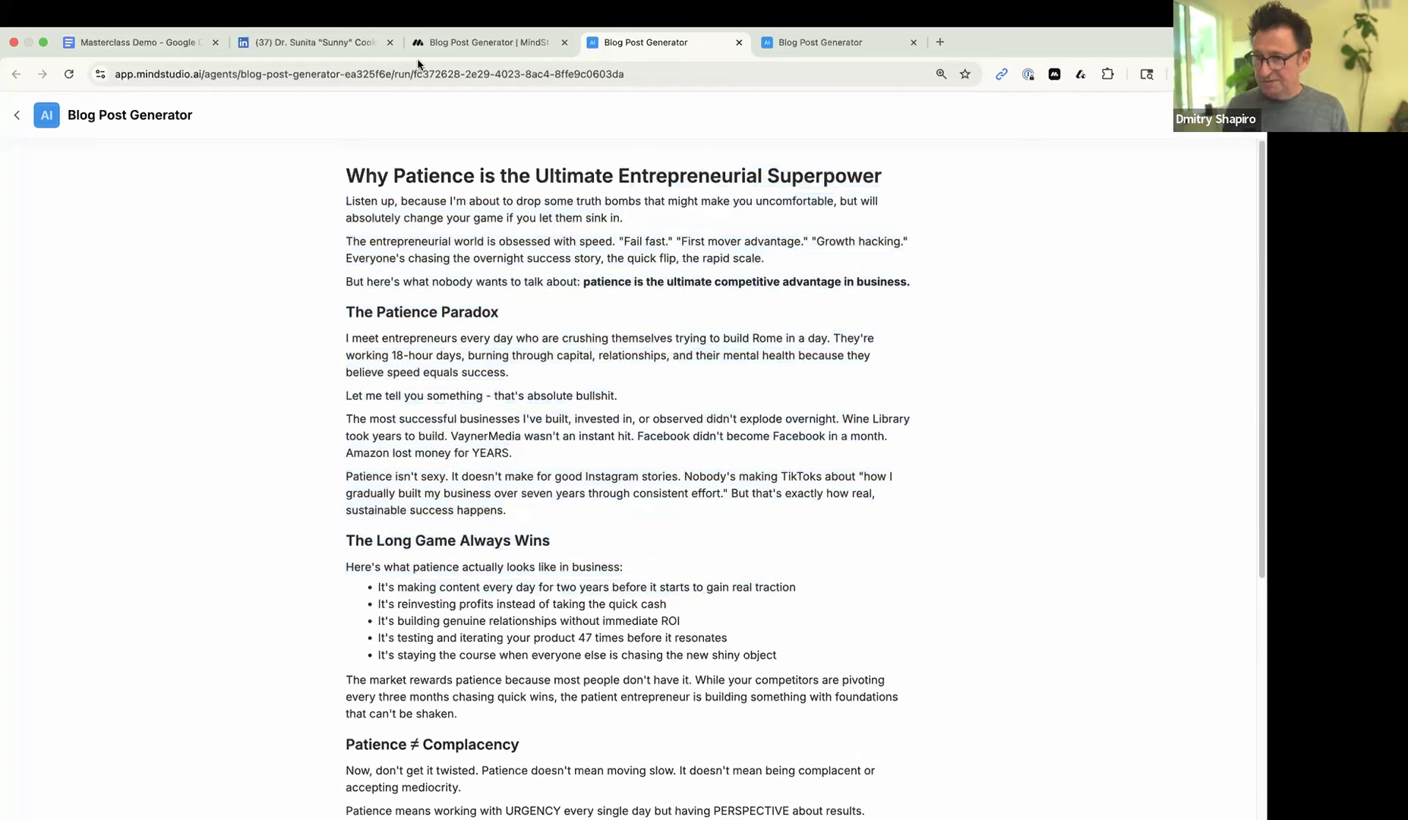
pyautogui.click(494, 45)
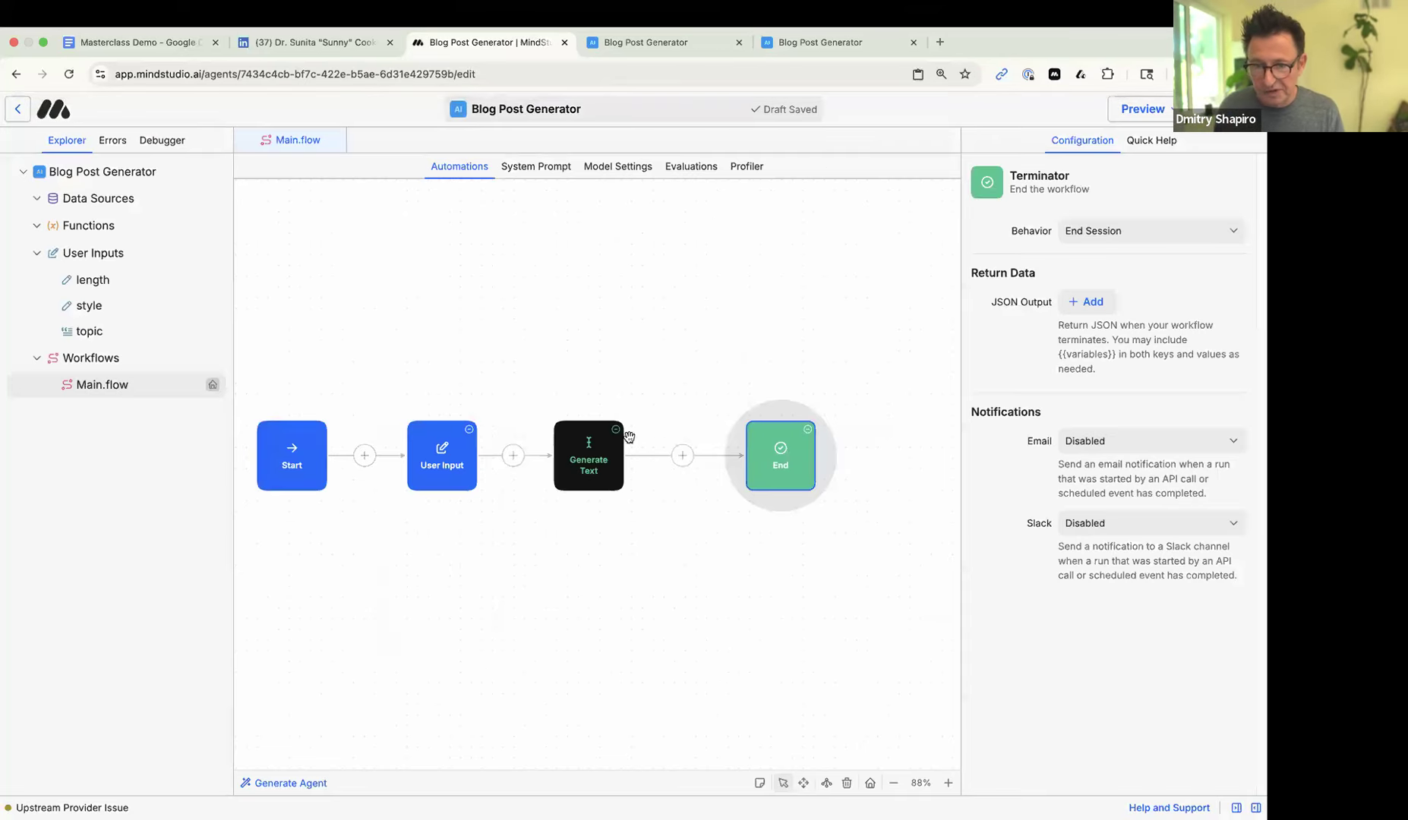
pyautogui.click(569, 464)
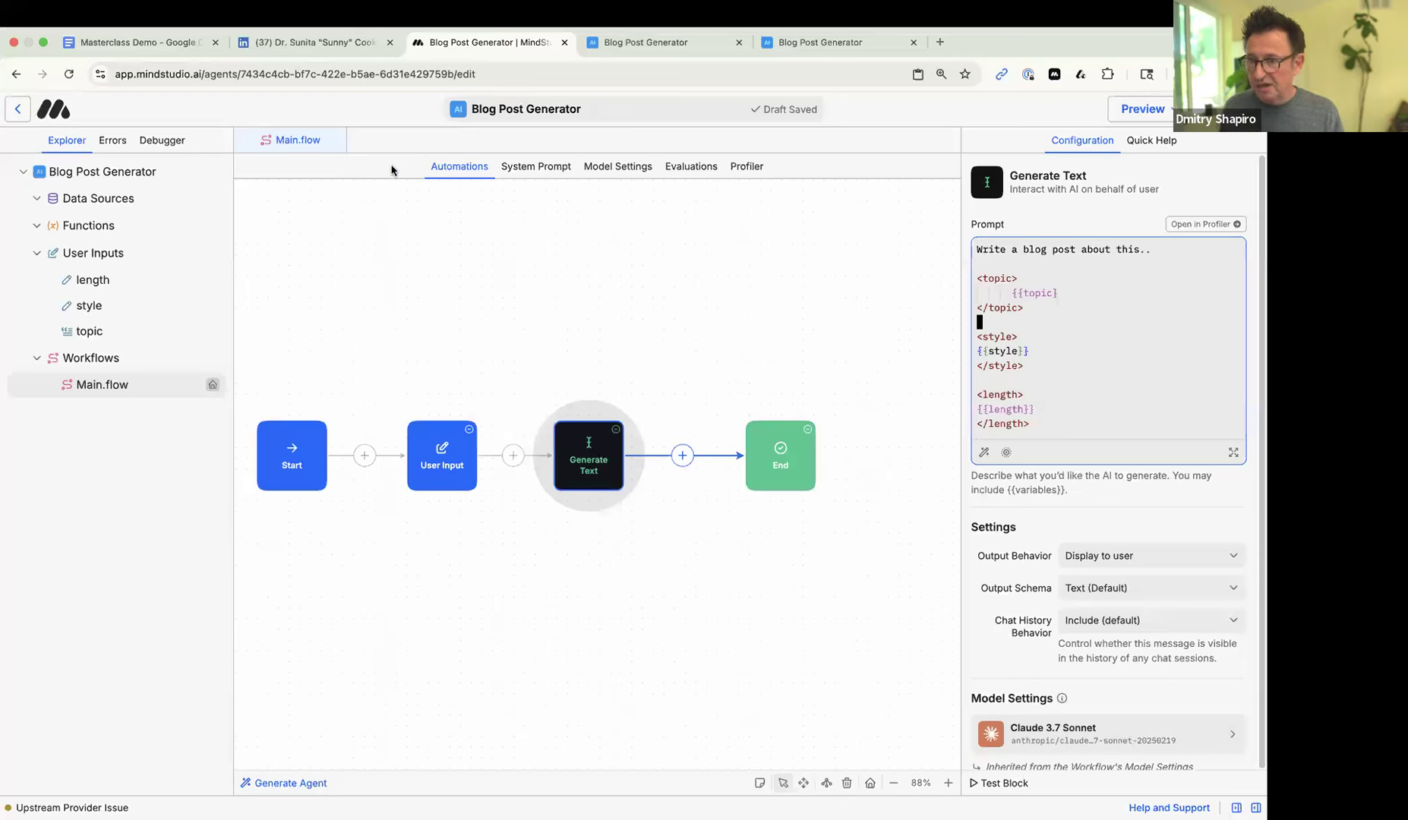
pyautogui.click(153, 144)
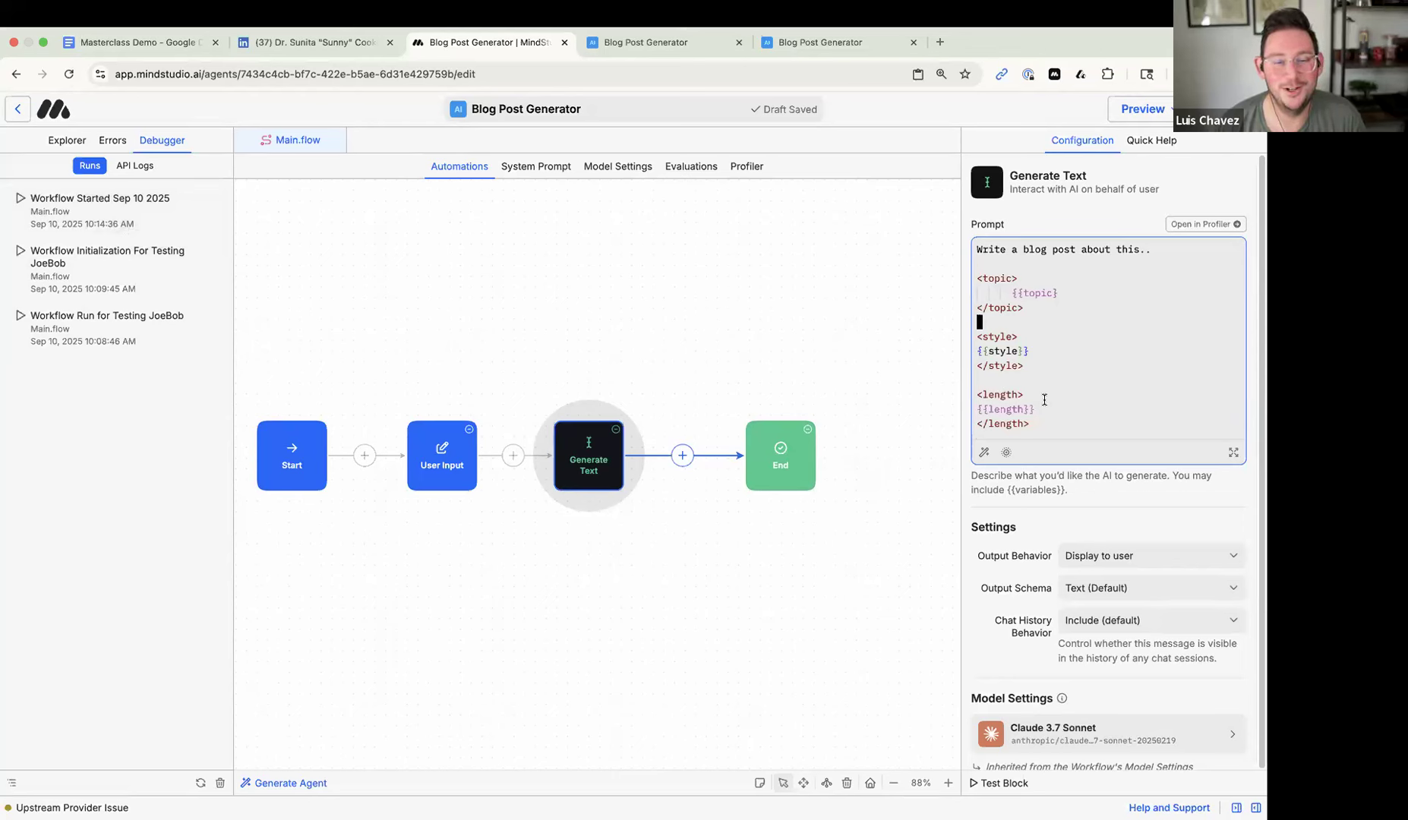
# - Add the missing closing brace to the {{topic}} variable and indent the {{style}} line by one space in the prompt
pyautogui.click(1066, 290)
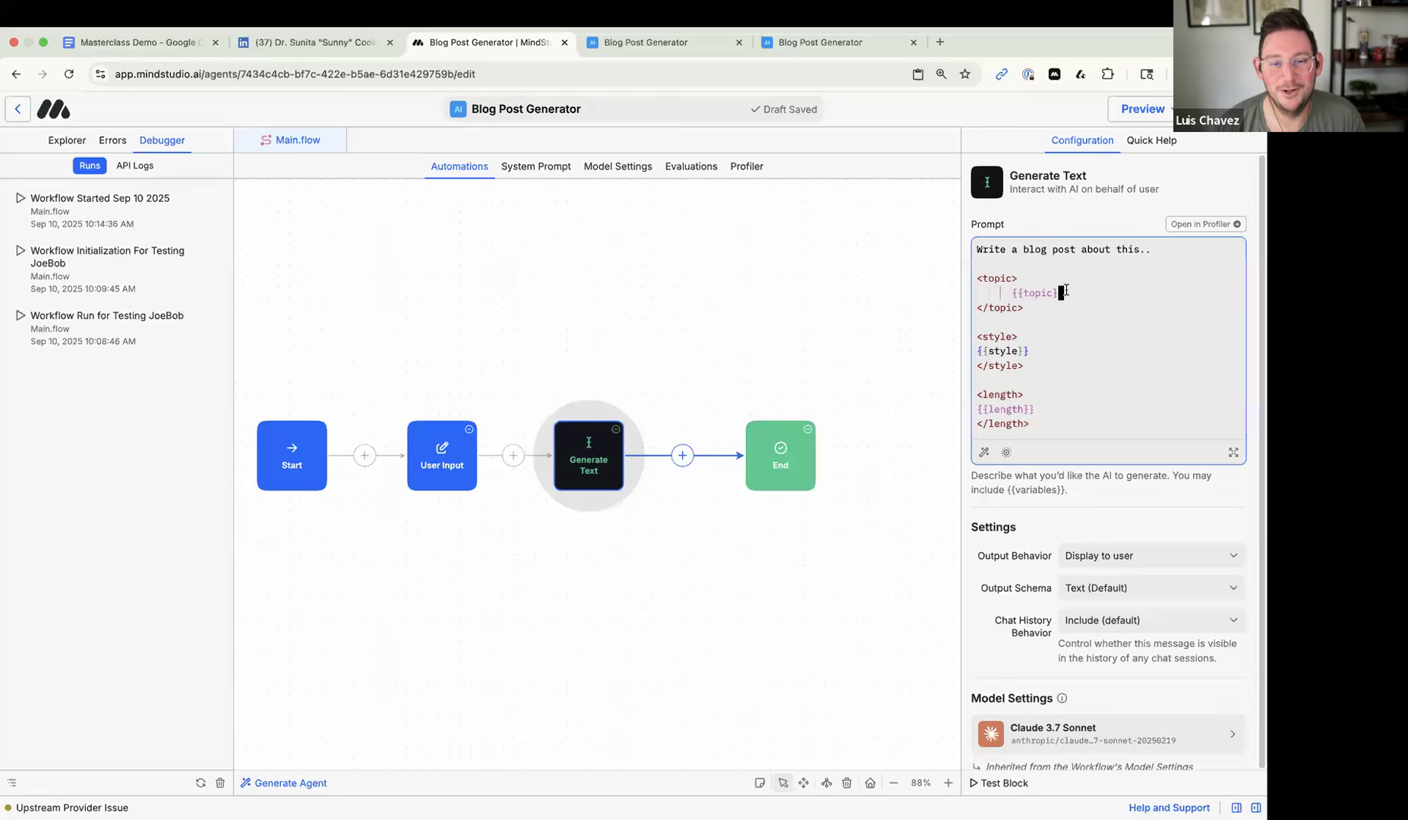
pyautogui.write('}')
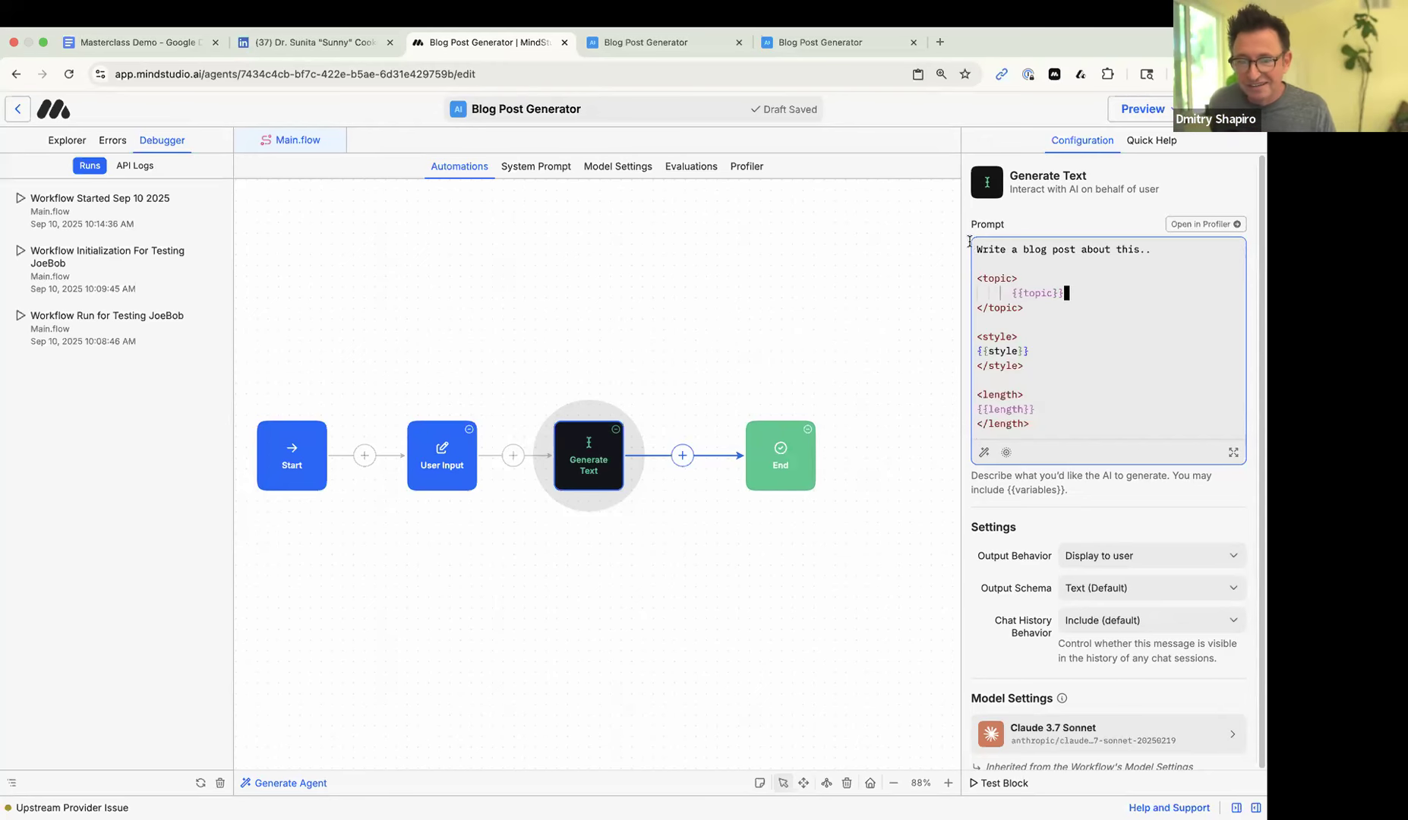
pyautogui.click(980, 351)
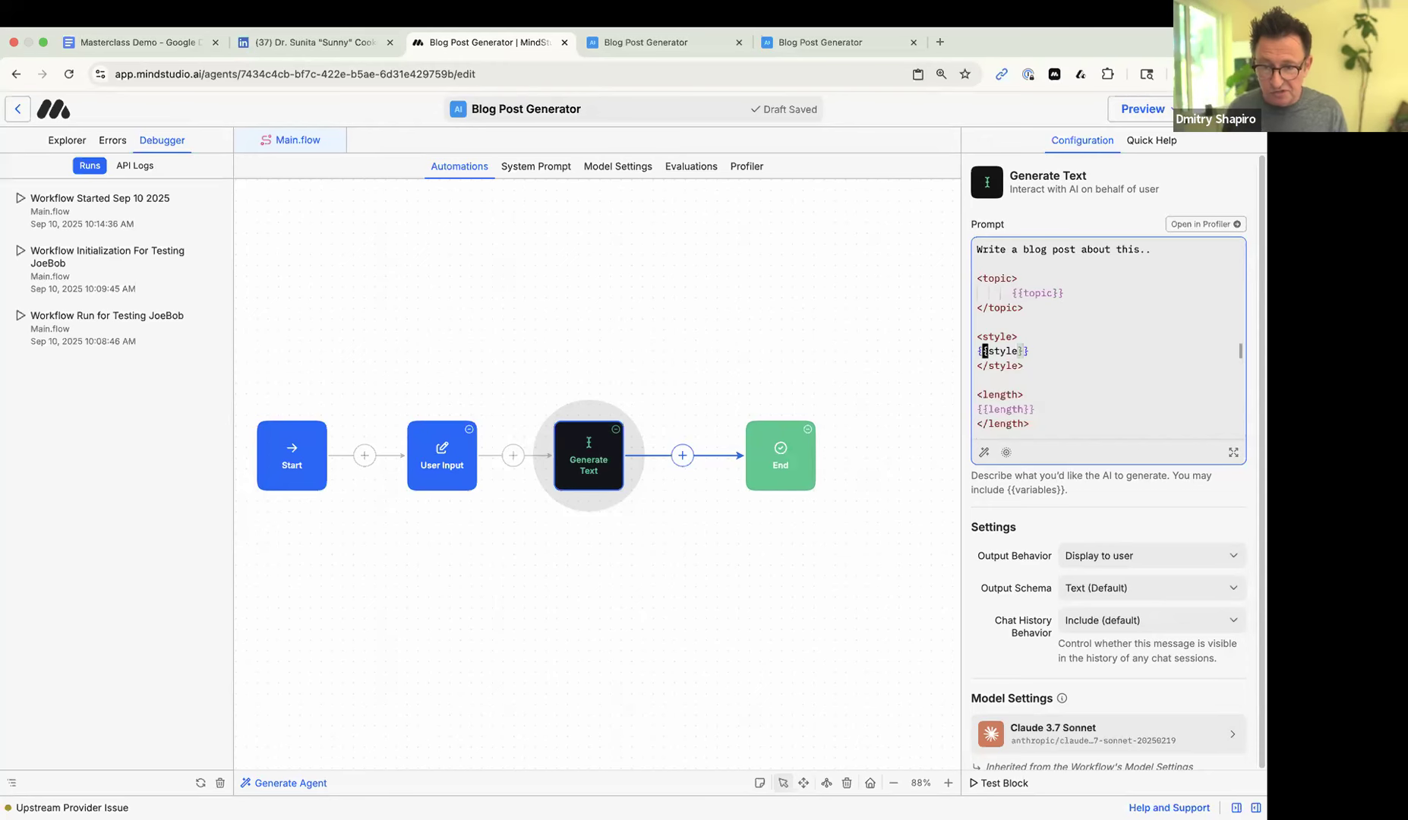
pyautogui.press('Left')
pyautogui.press('Left')
pyautogui.press('Right')
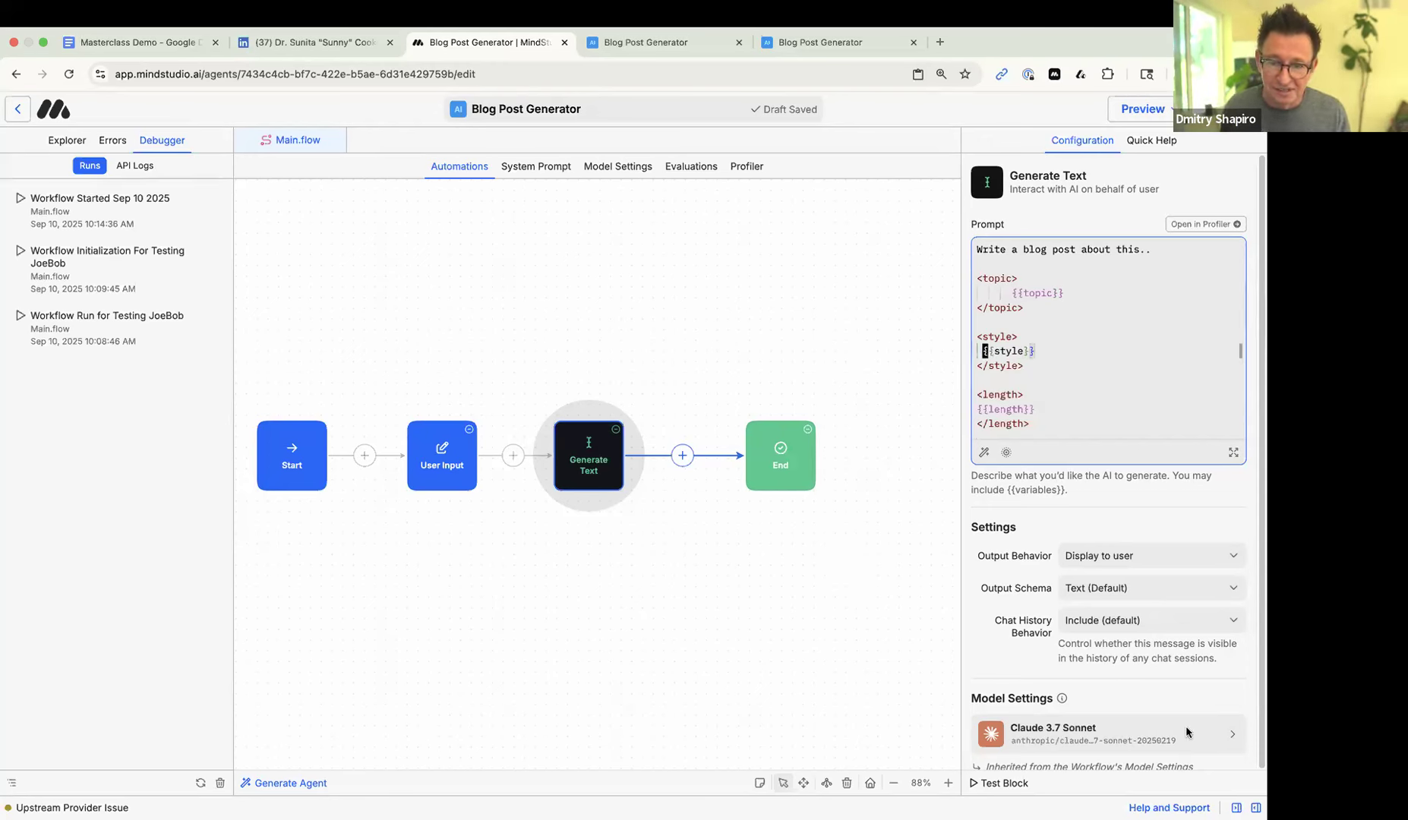
pyautogui.scroll(-1, 1104, 395)
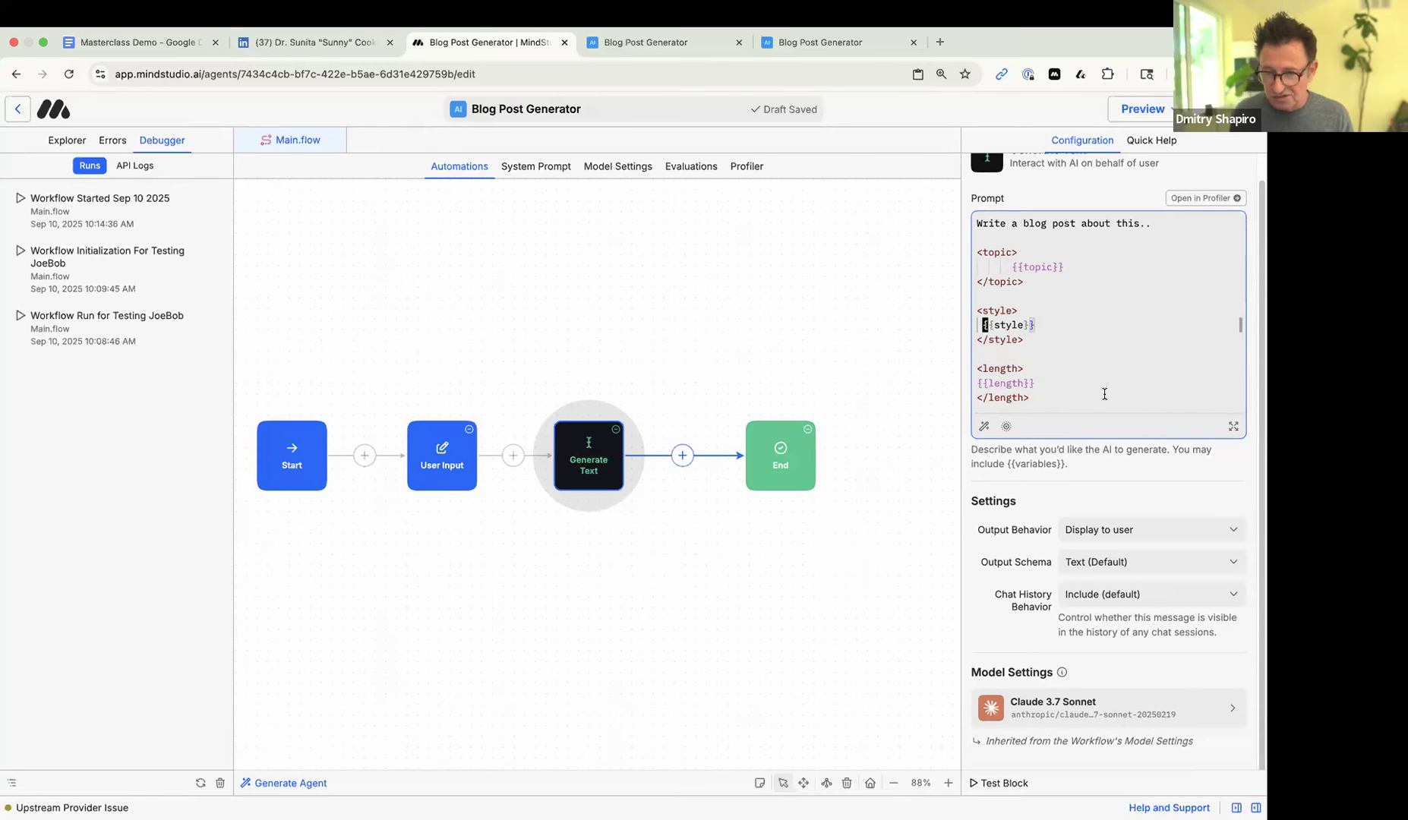
pyautogui.click(1100, 376)
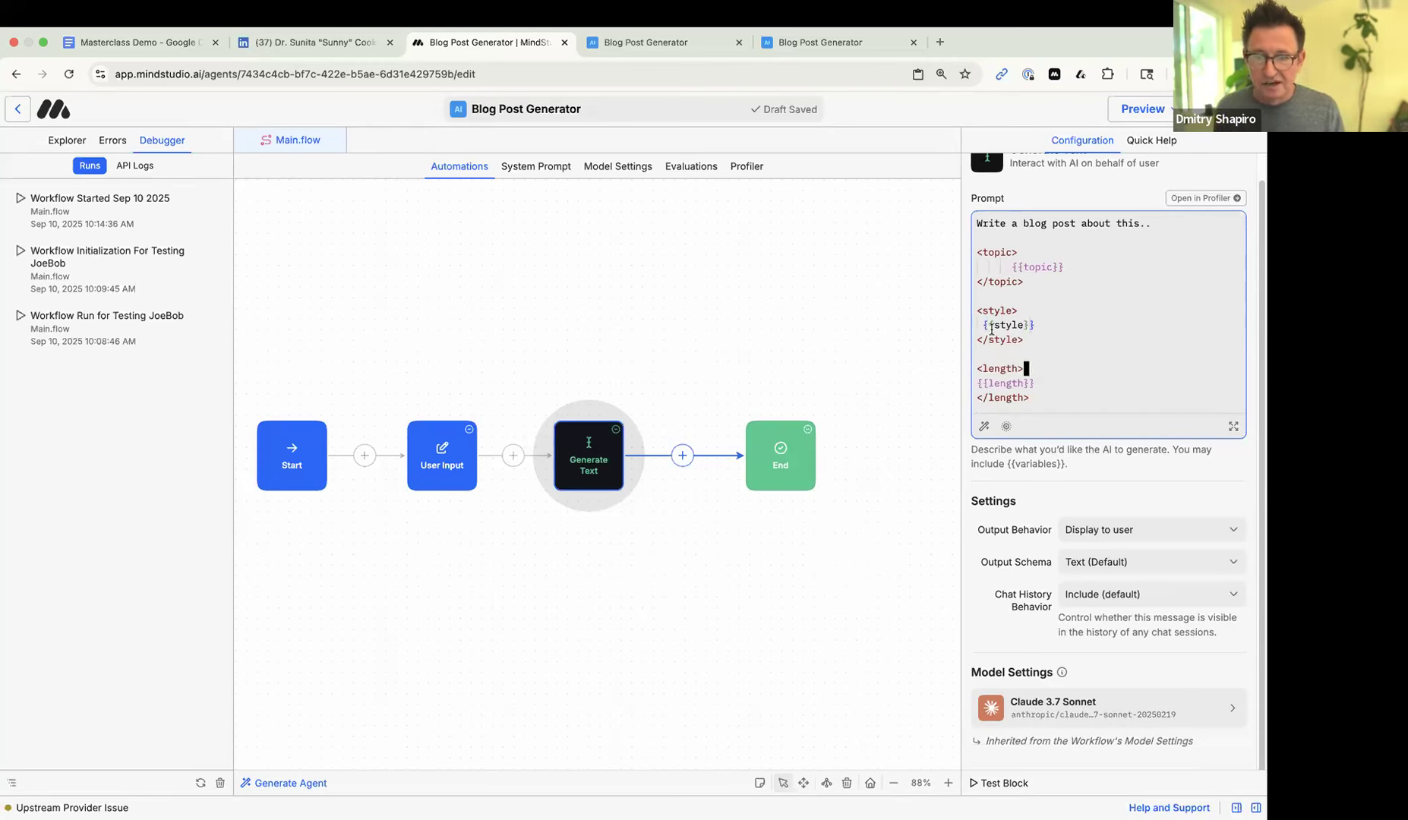
pyautogui.click(1018, 310)
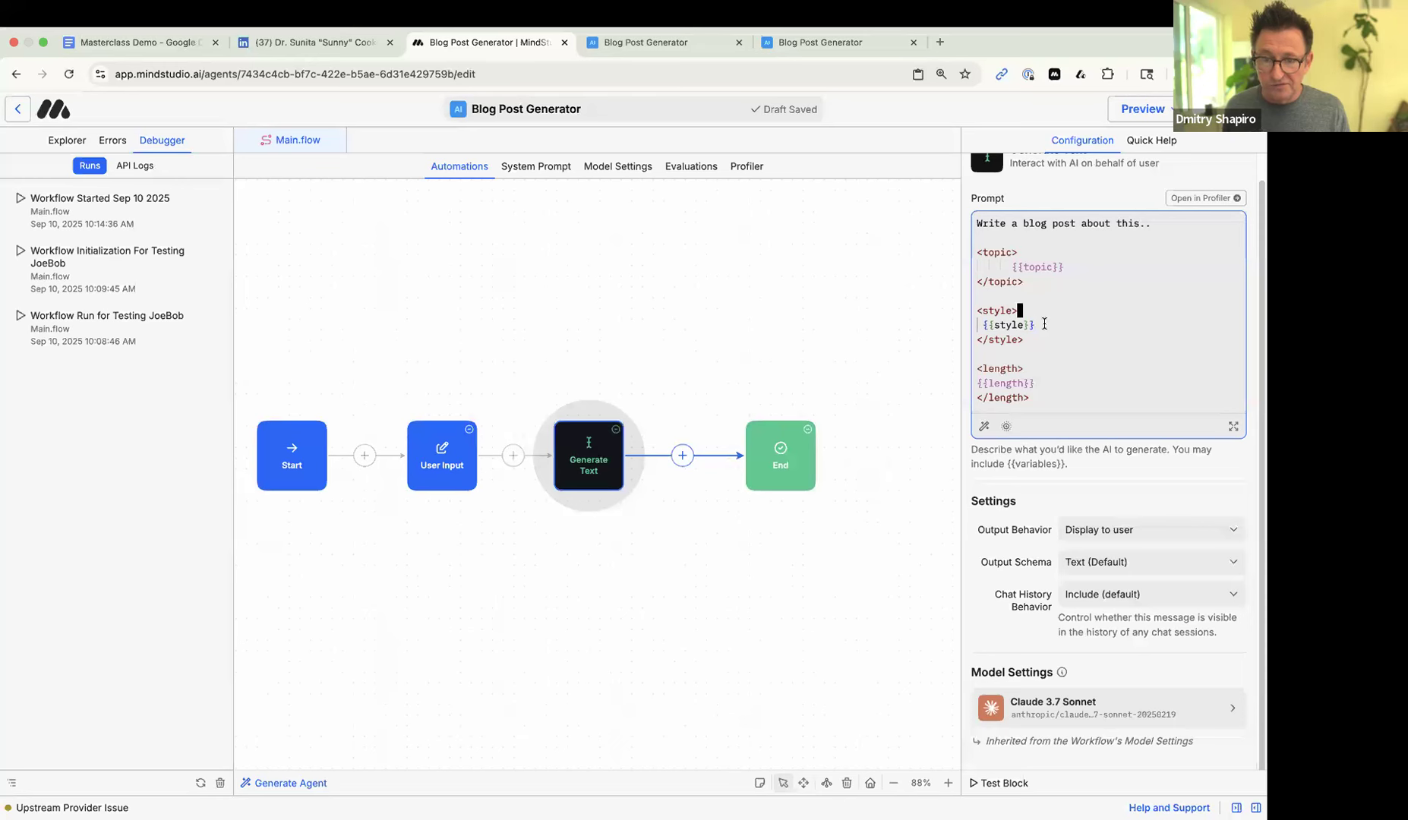
pyautogui.click(1019, 322)
pyautogui.click(1035, 381)
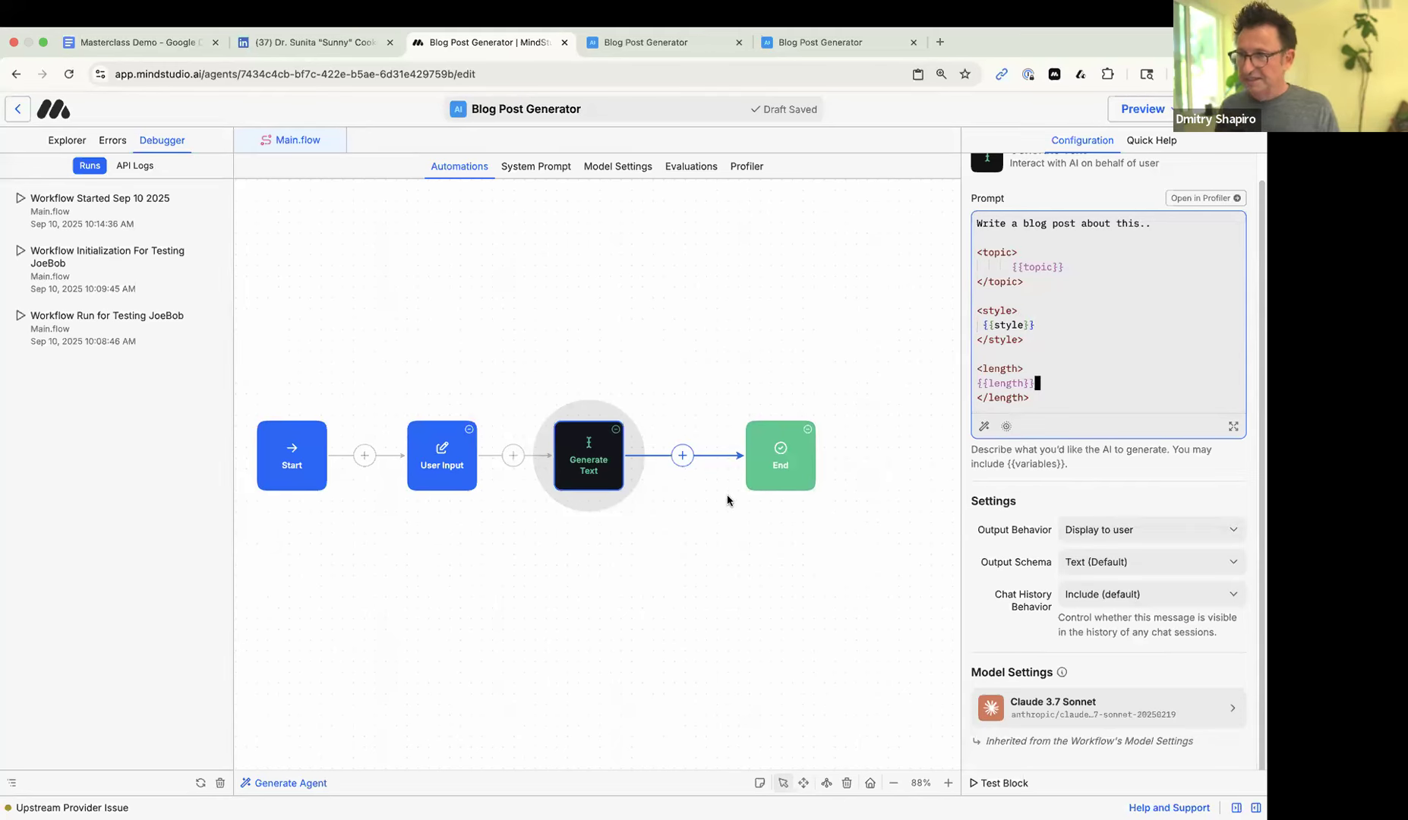
# - Publish the corrected agent and open its live version
pyautogui.click(1223, 109)
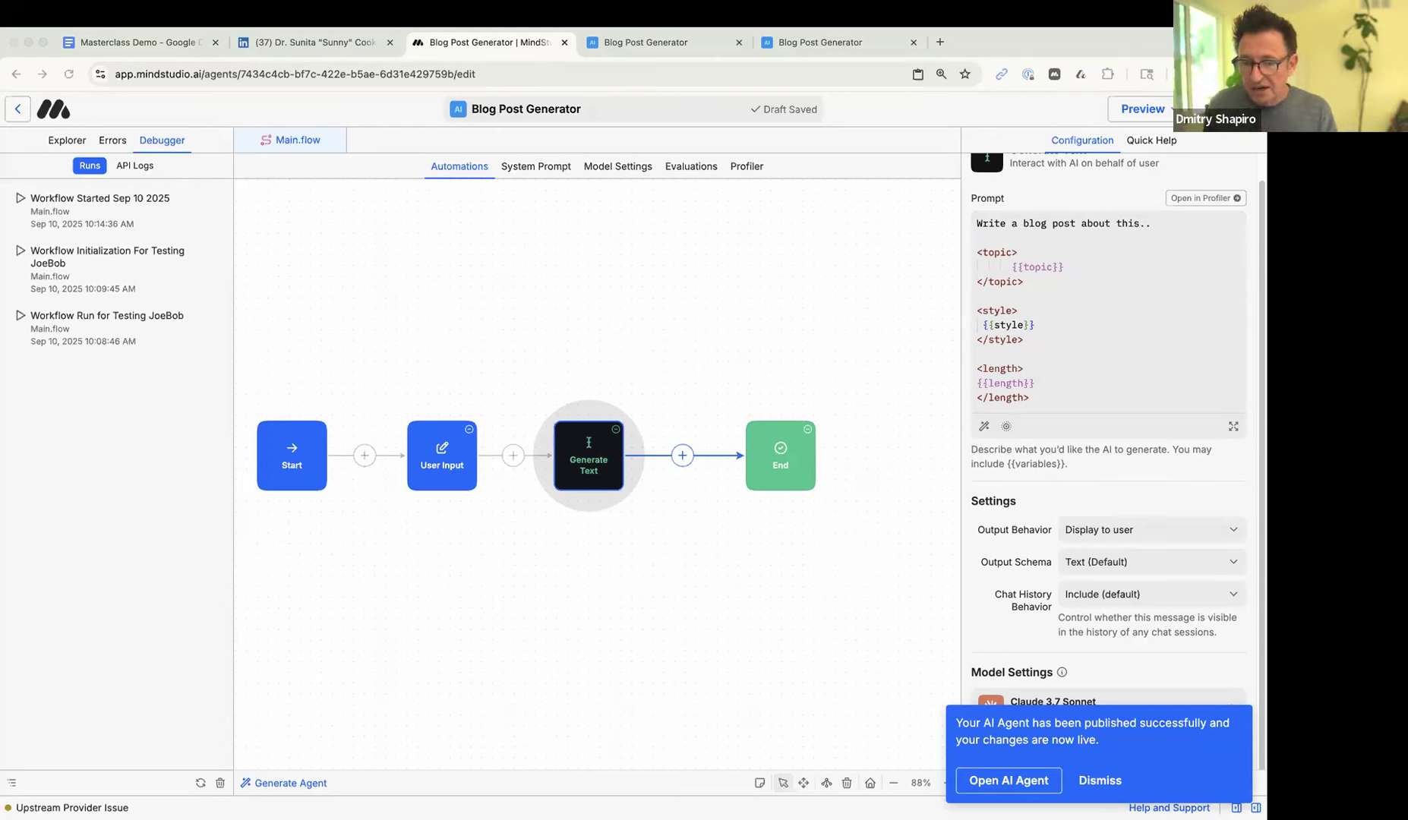
pyautogui.click(973, 783)
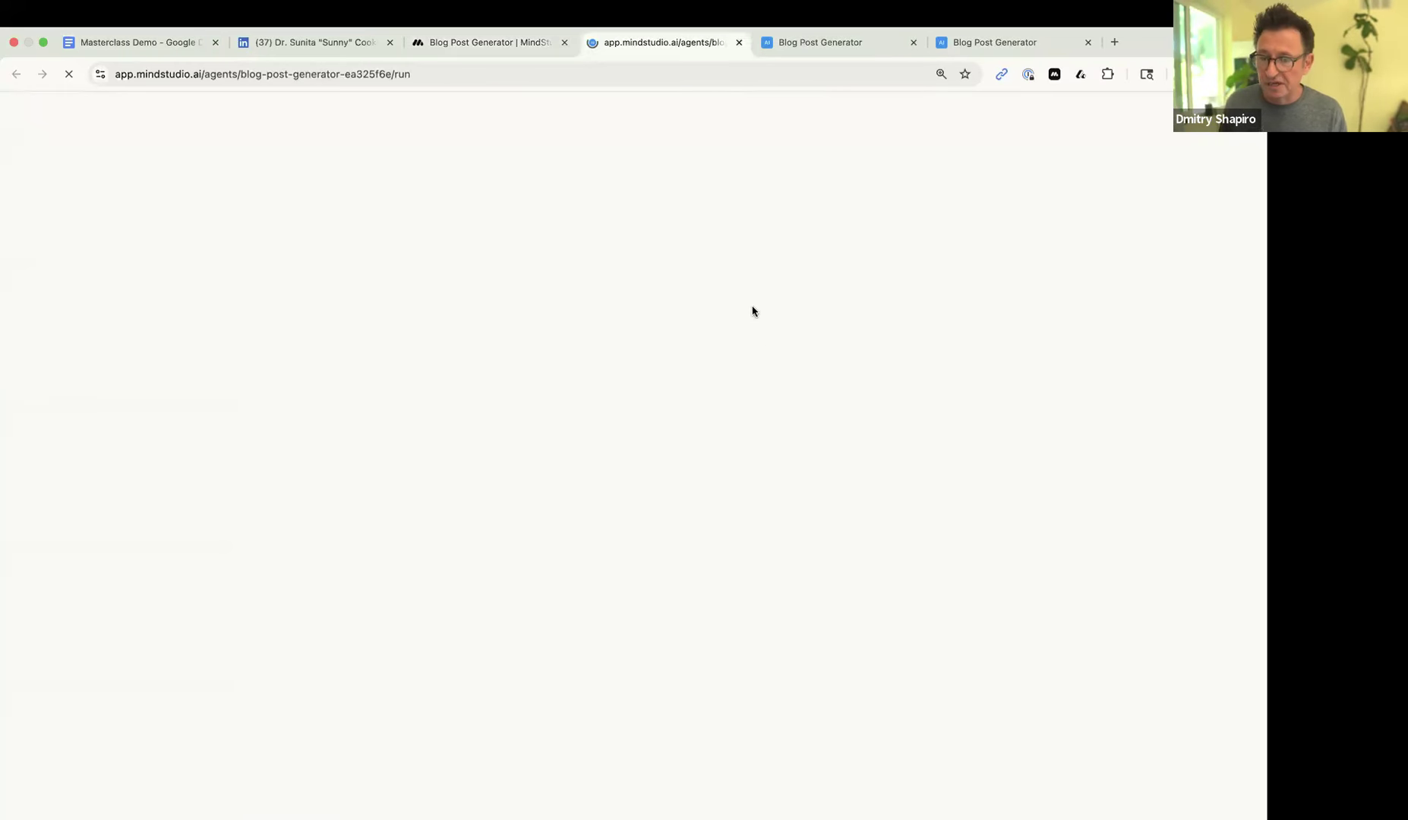
# - Generate a blog post with the topic "how Ai will disrupt the world", style "garyvee" and length 1000
pyautogui.click(553, 314)
pyautogui.write('how Ai will ')
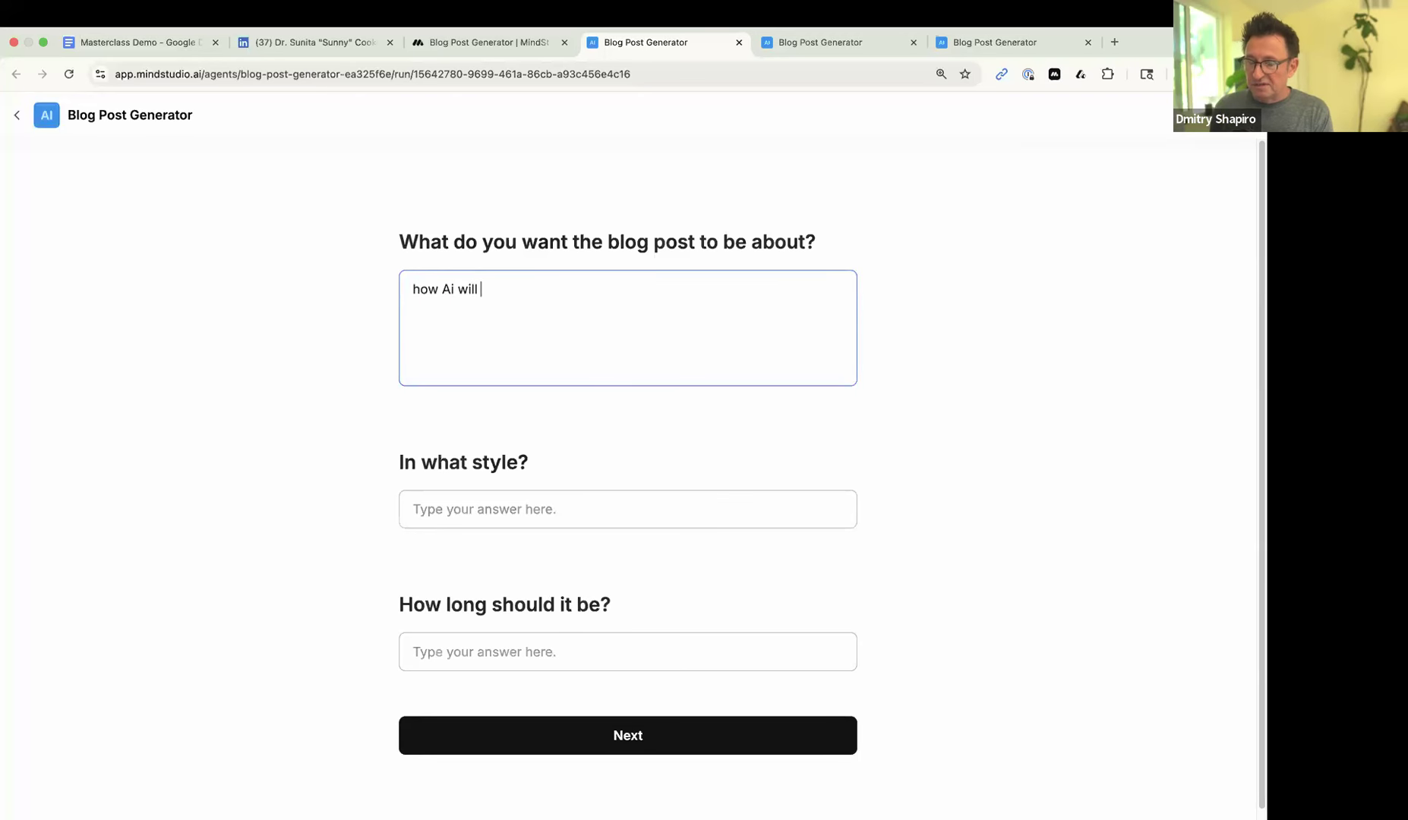
pyautogui.write('disrupt the world')
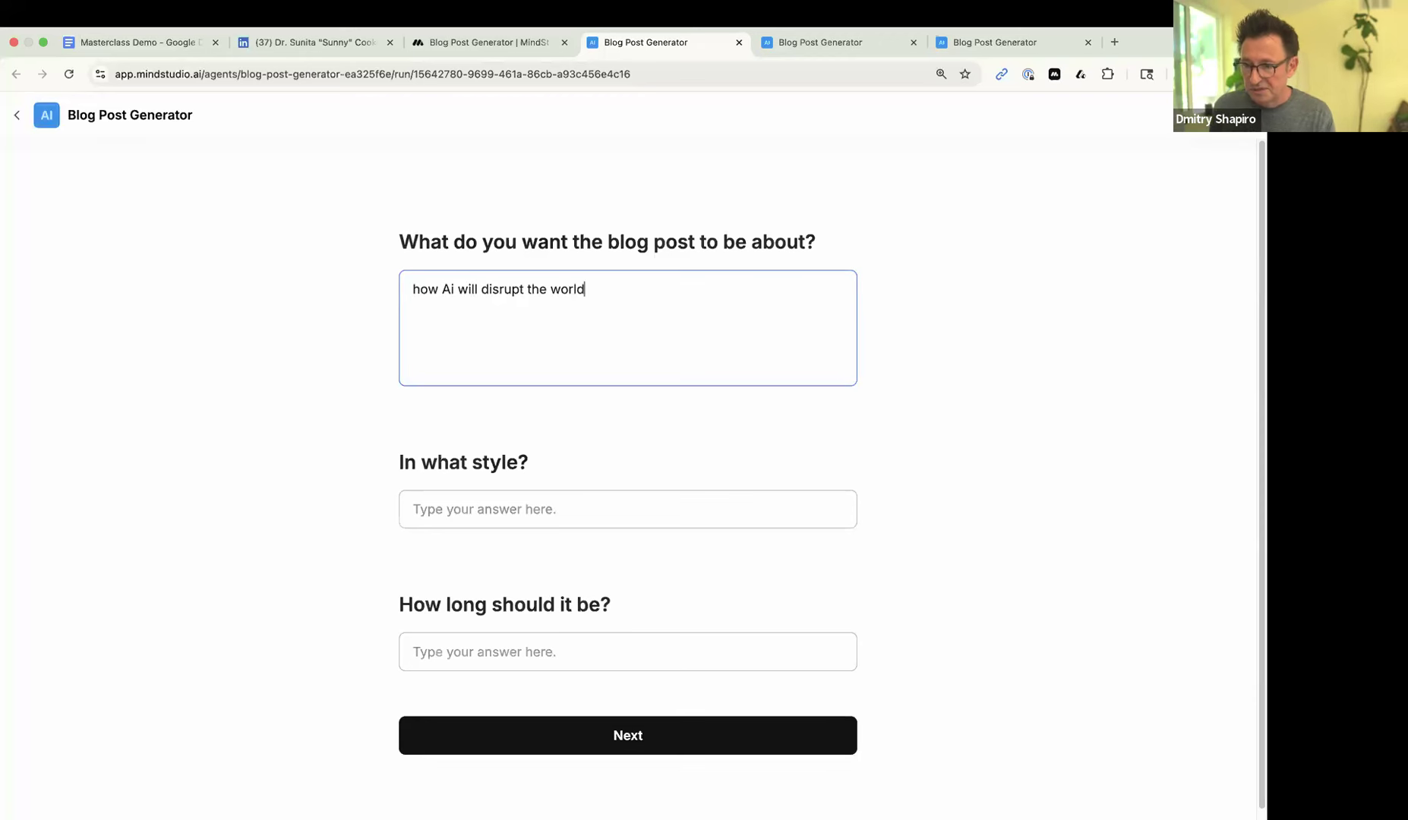
pyautogui.click(479, 505)
pyautogui.write('garyvee')
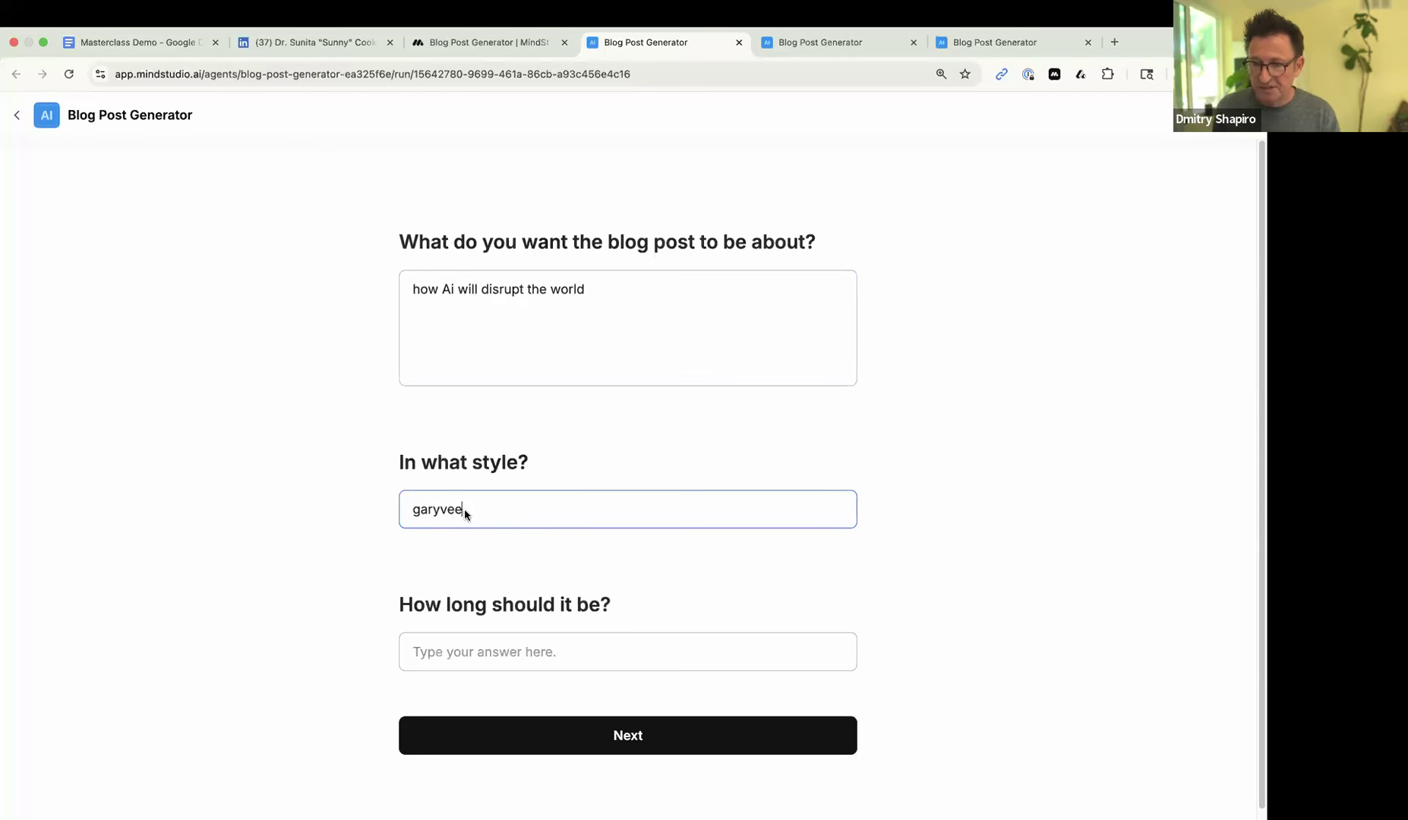
pyautogui.click(510, 653)
pyautogui.write('1')
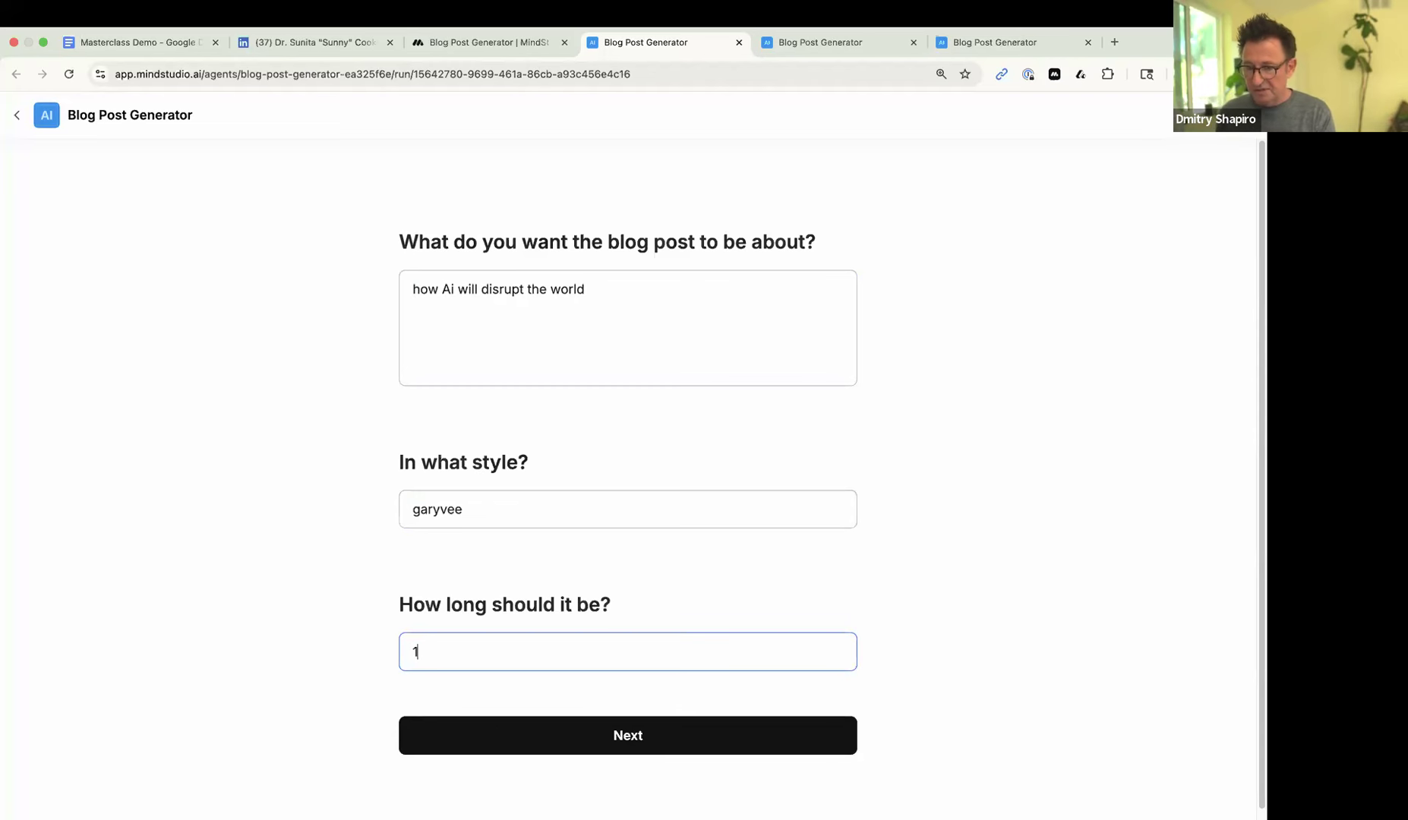
pyautogui.write('000')
pyautogui.click(723, 743)
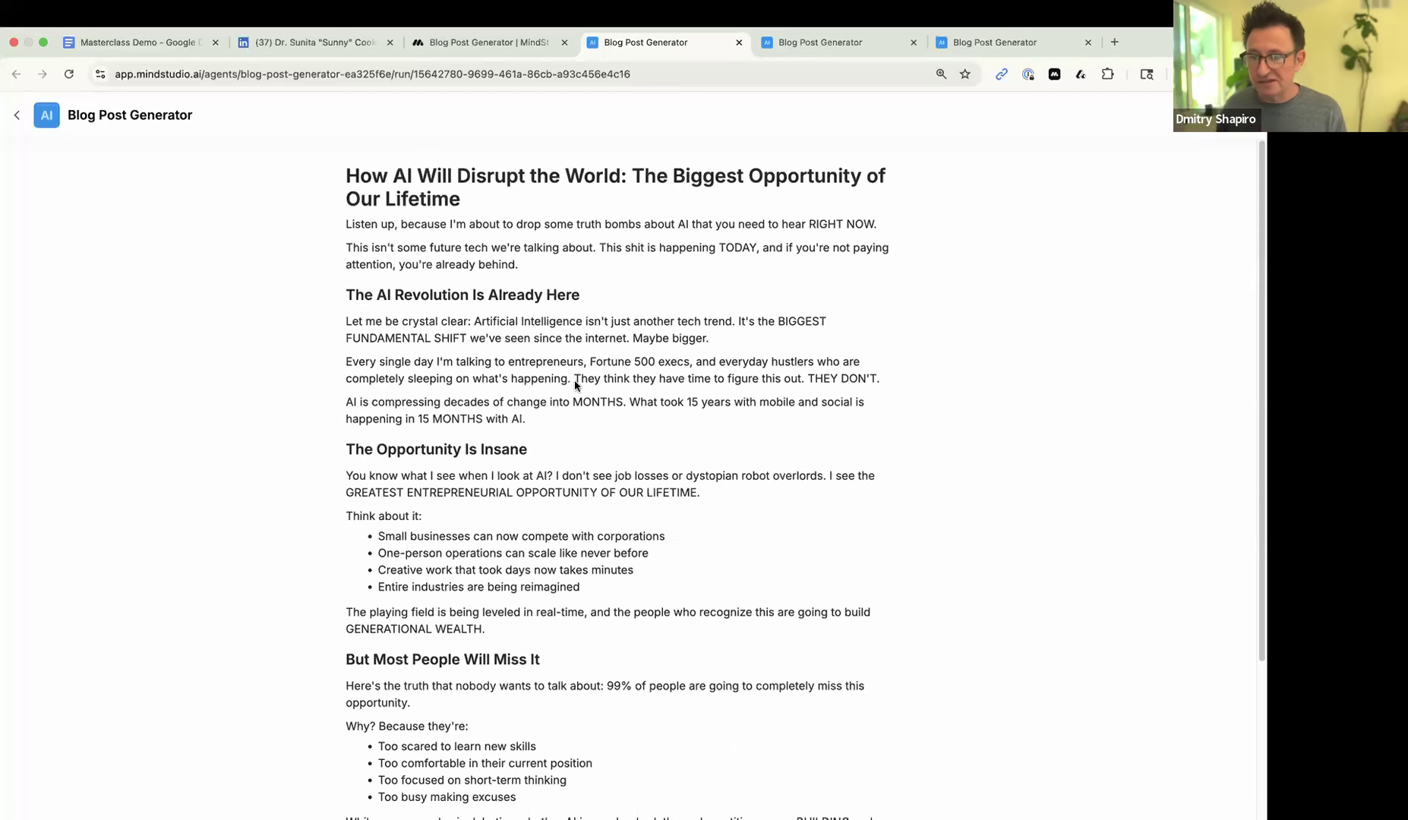
# - Review the generated post, and open the User Input block's settings in the agent editor
pyautogui.moveTo(398, 227); pyautogui.dragTo(659, 561)
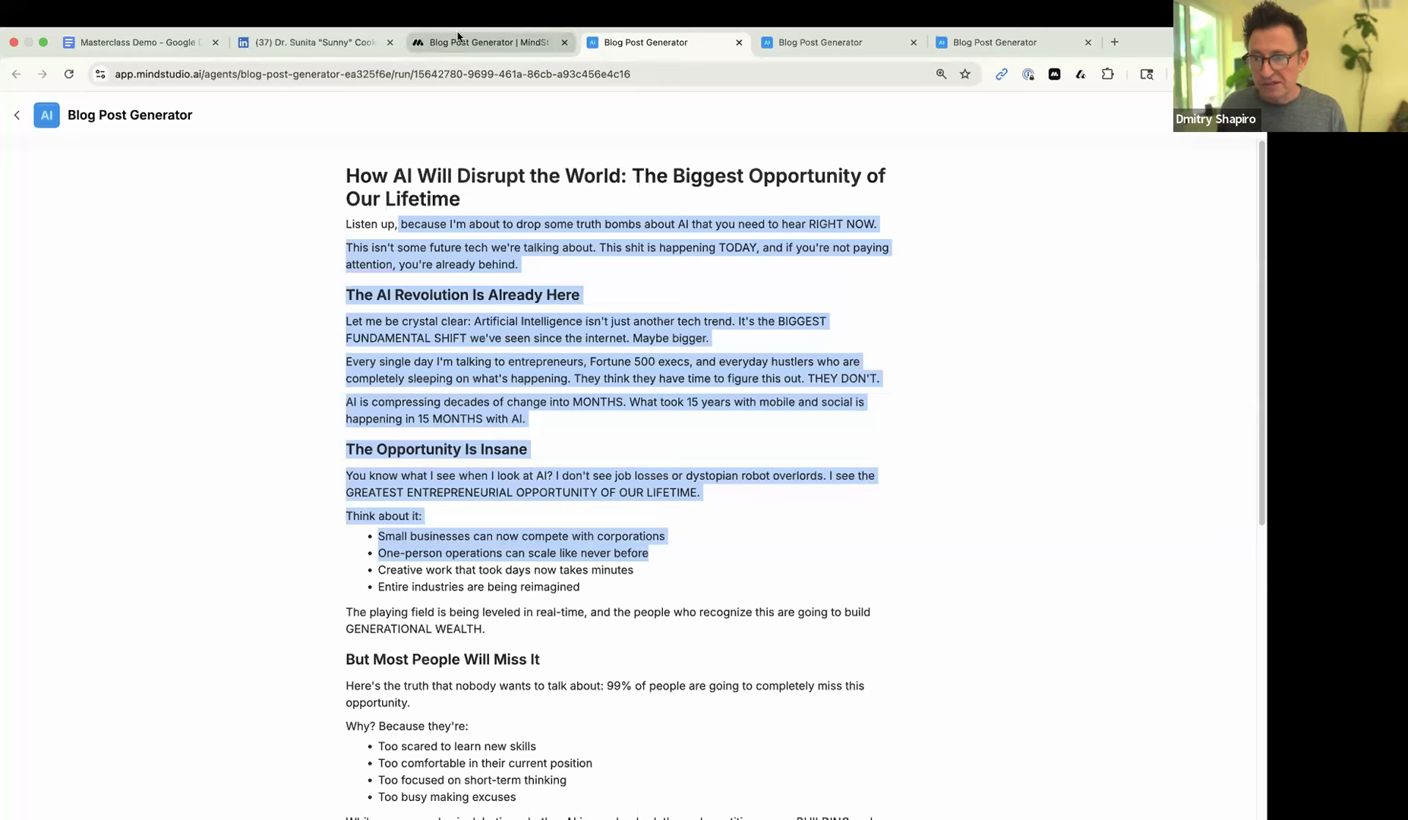
pyautogui.click(486, 42)
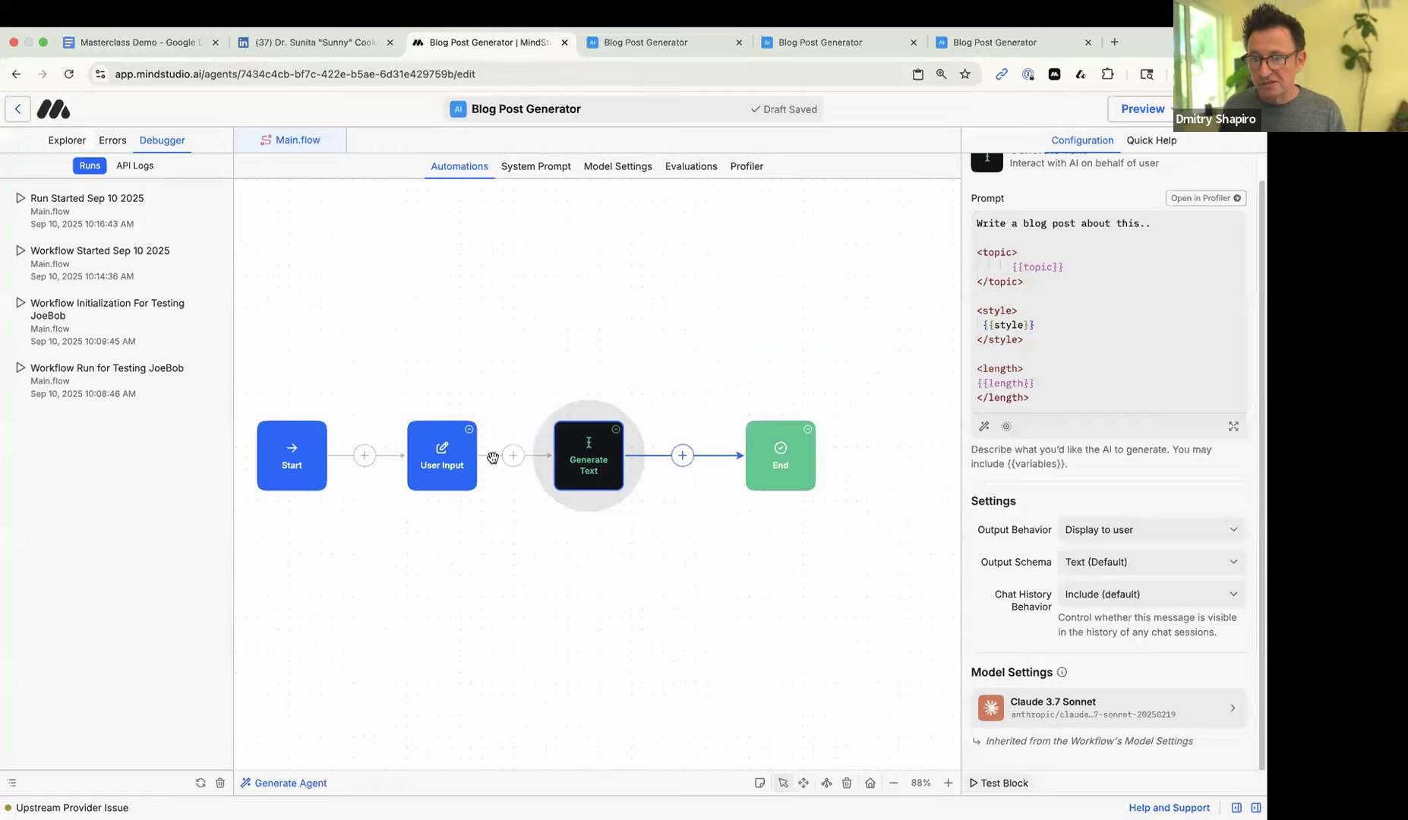
pyautogui.click(451, 461)
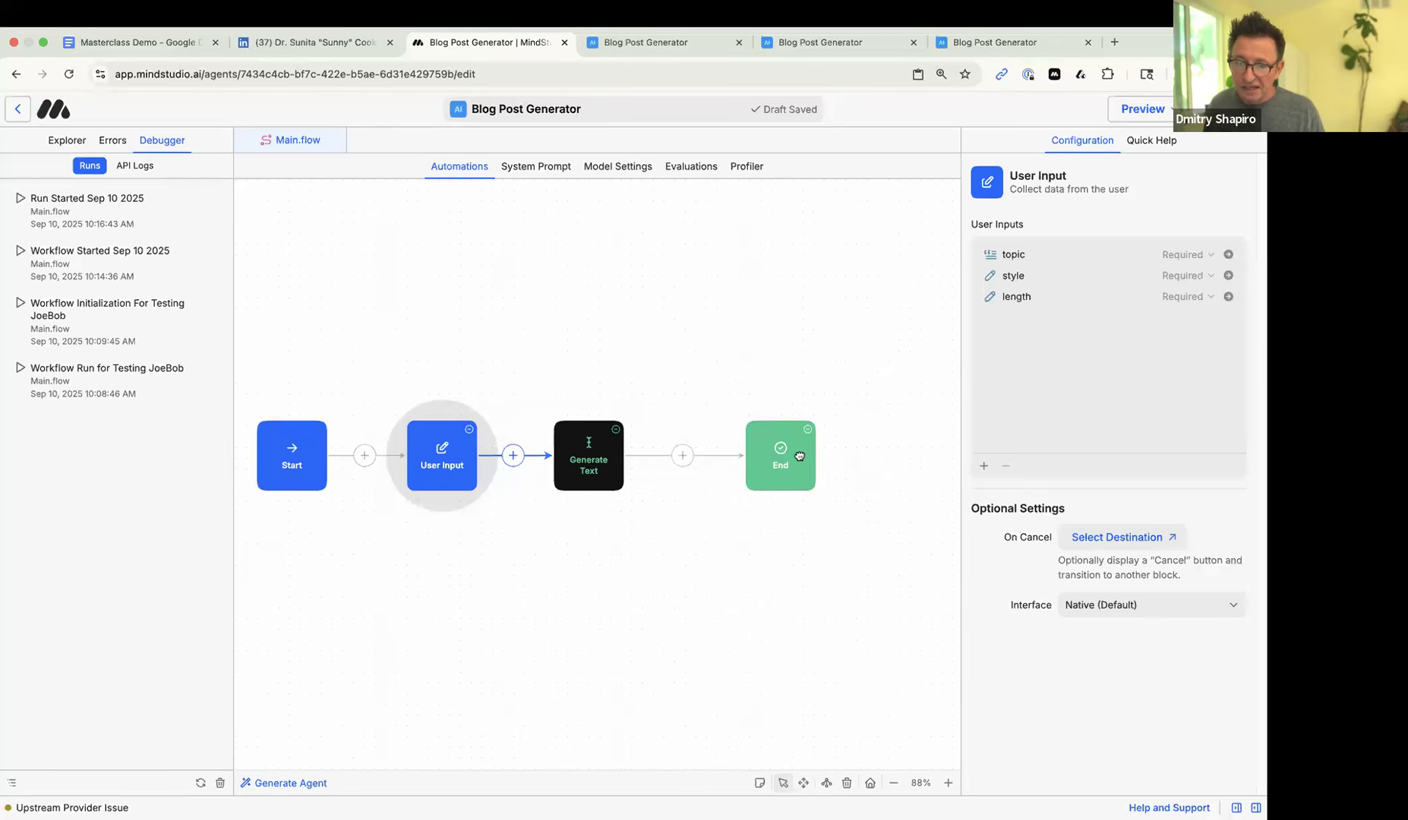
# - Move the End block farther away from the Generate Text block to make room in the workflow
pyautogui.moveTo(780, 453); pyautogui.dragTo(829, 454)
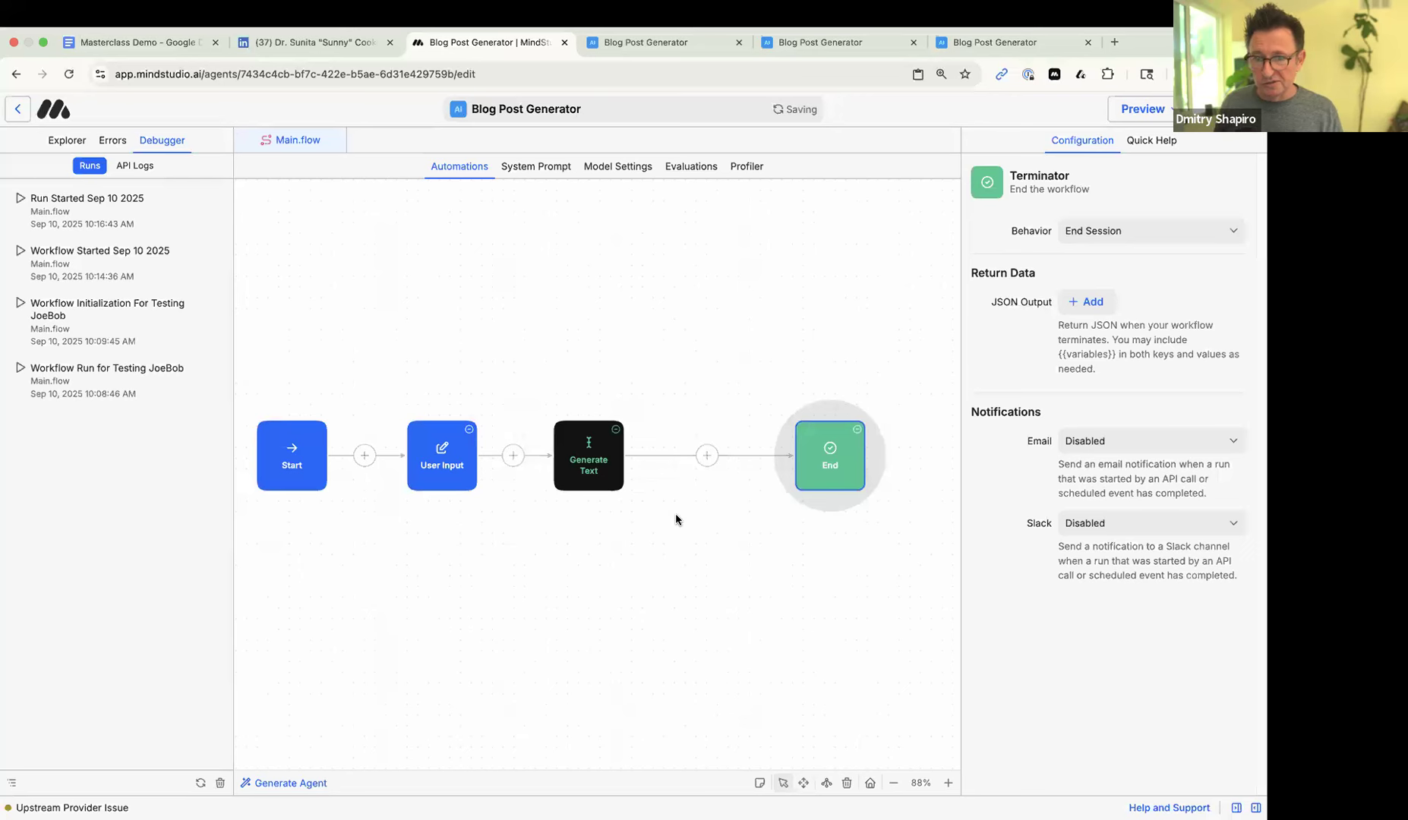
pyautogui.click(582, 454)
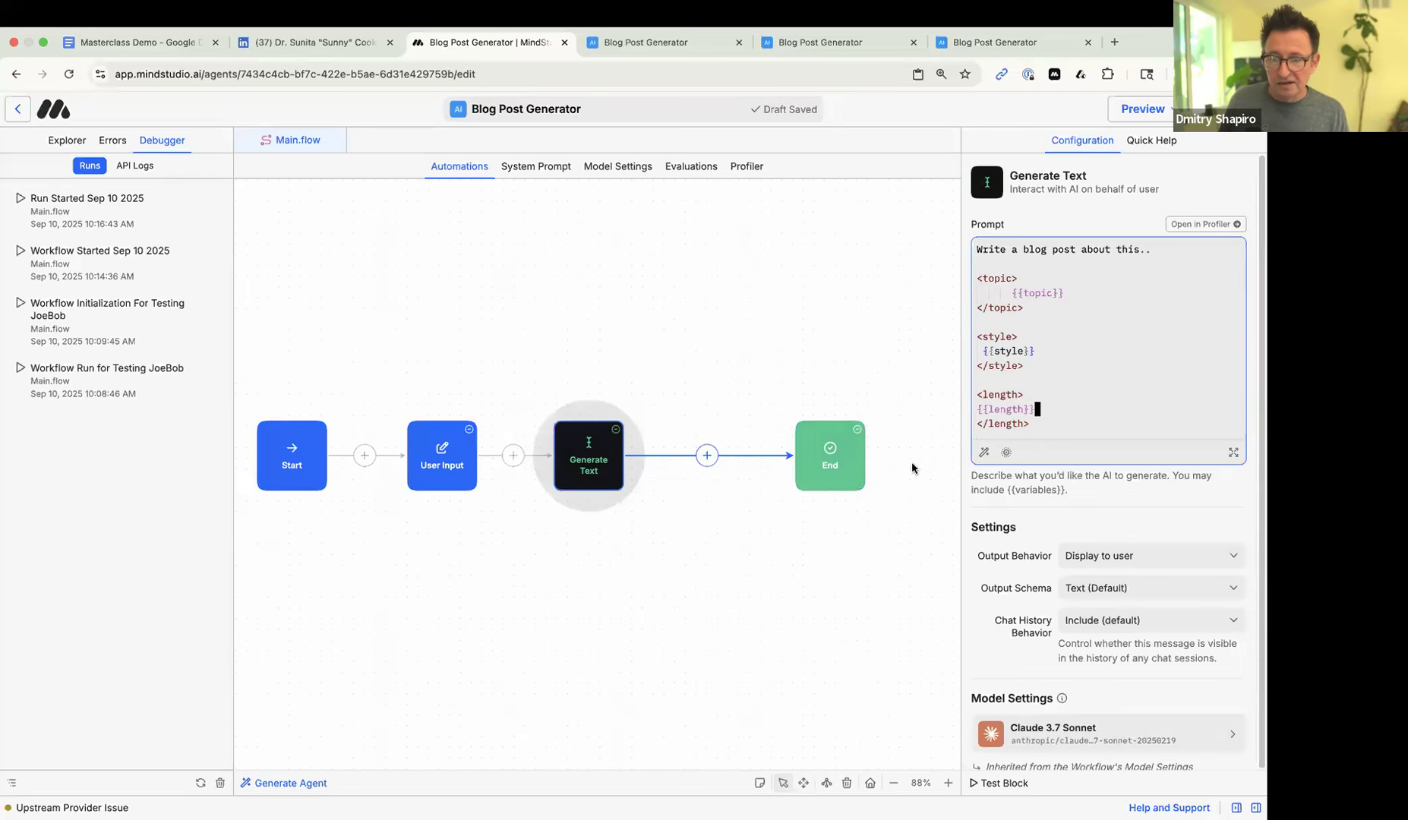
pyautogui.moveTo(835, 467); pyautogui.dragTo(846, 467)
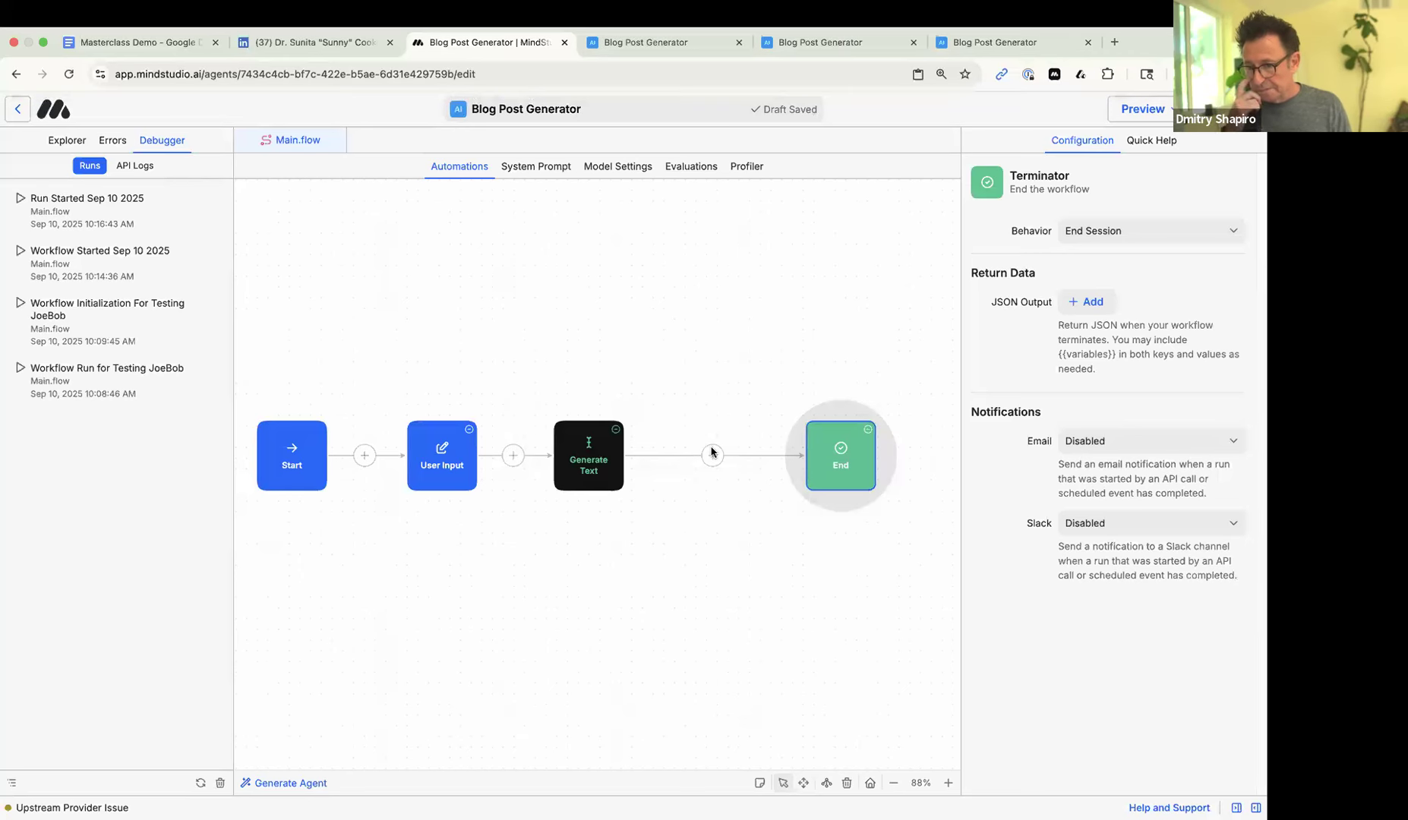
pyautogui.moveTo(854, 458); pyautogui.dragTo(861, 455)
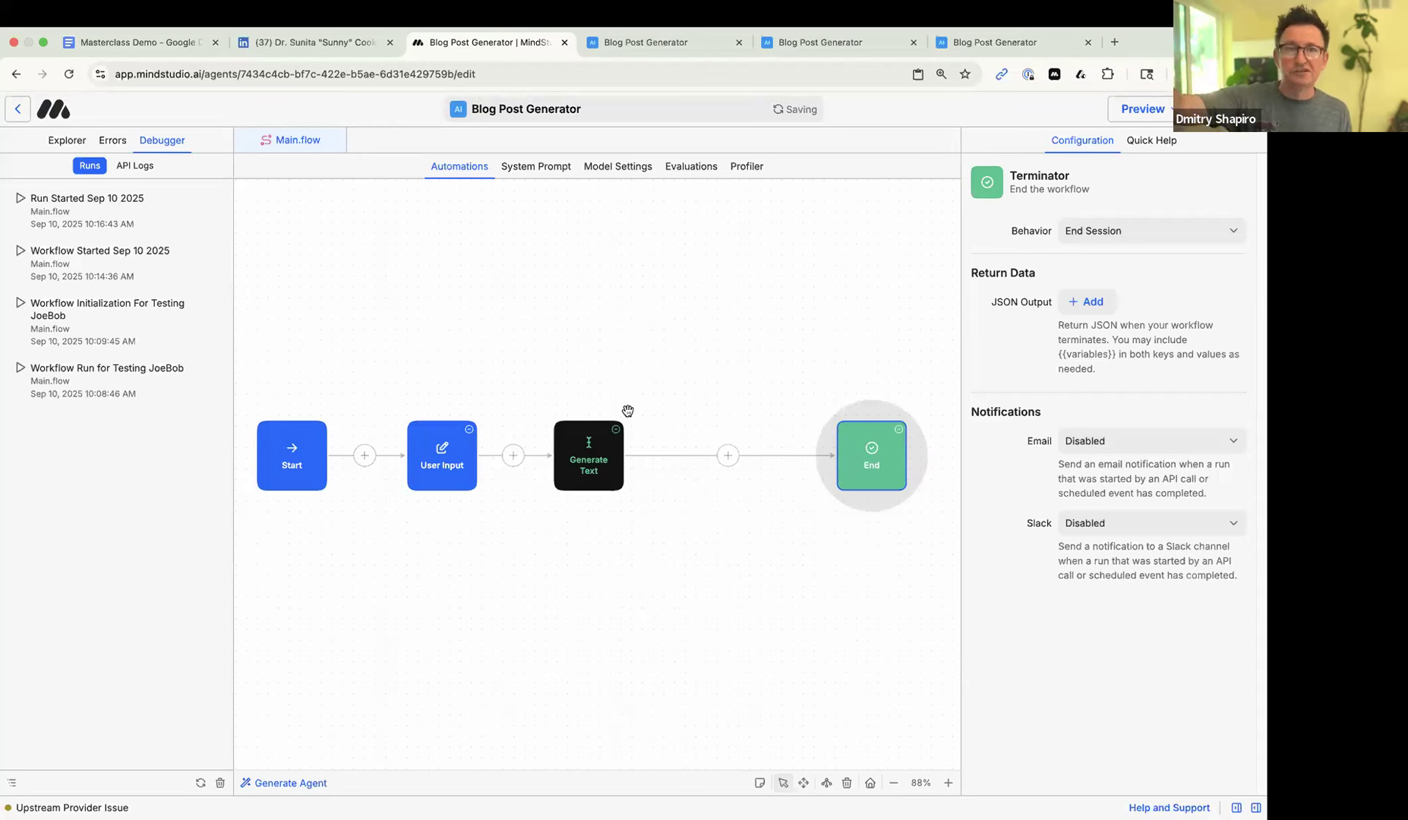
# - Set the Generate Text block's output behavior to Save to variable and name the variable blogPost
pyautogui.click(602, 474)
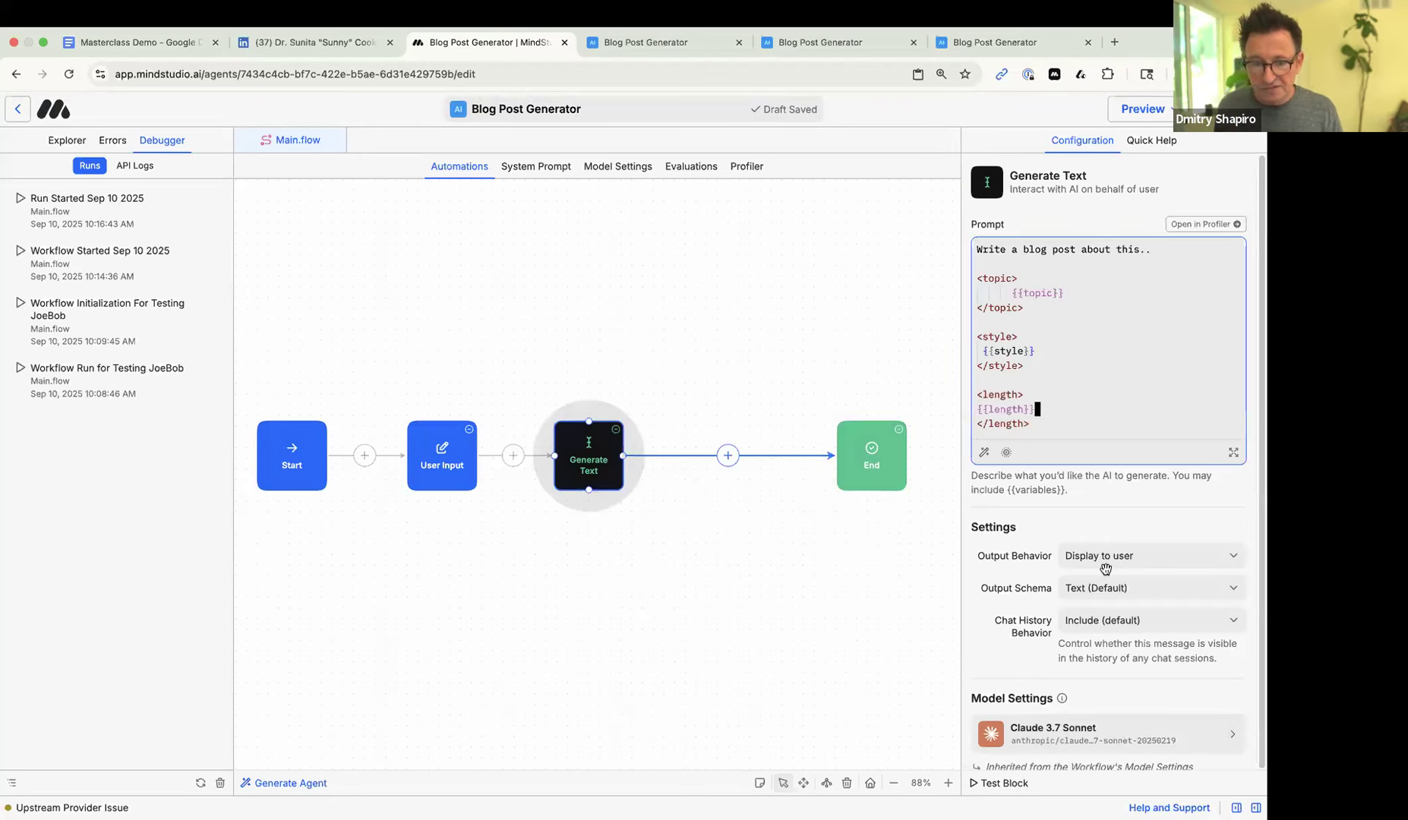
pyautogui.click(1143, 558)
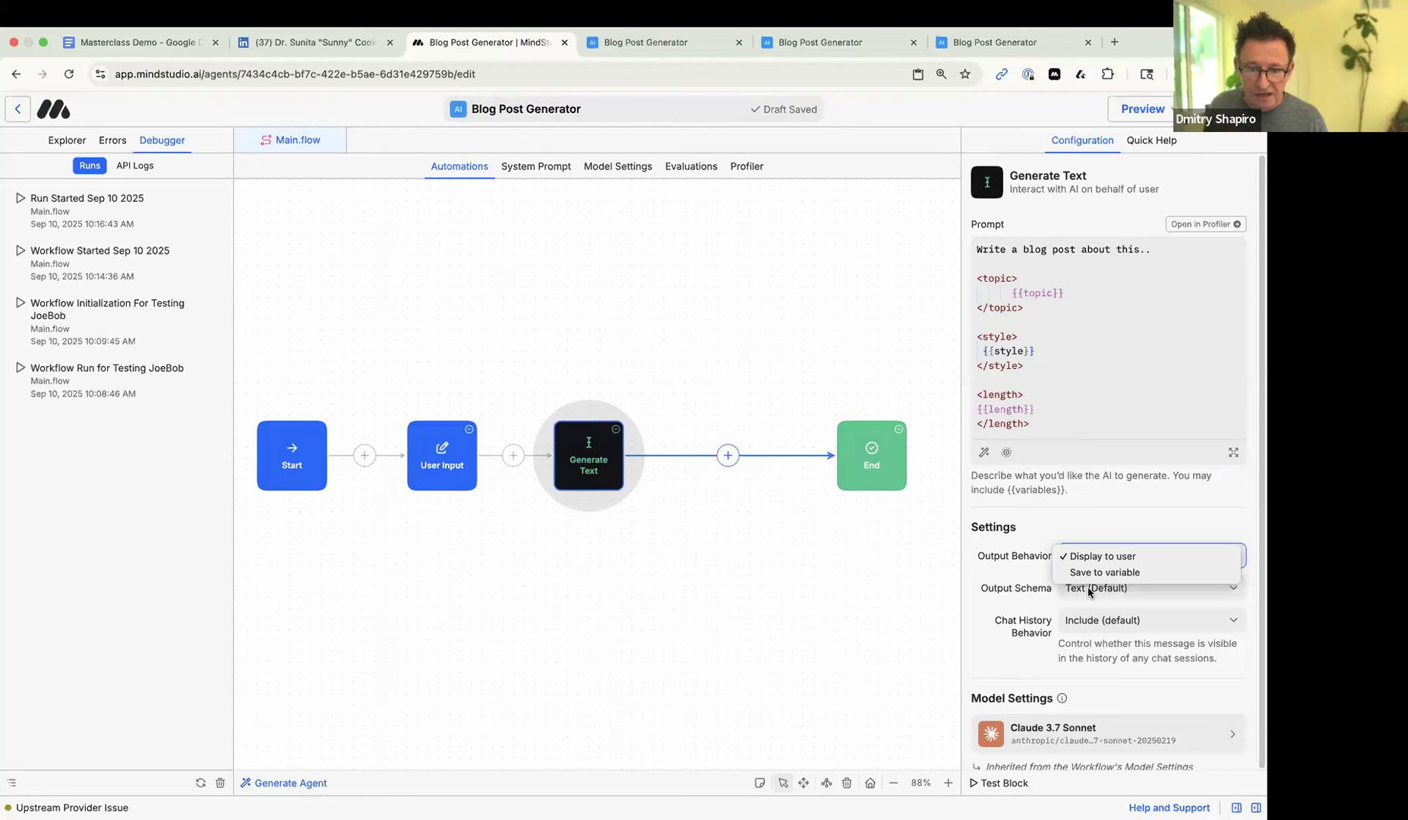
pyautogui.click(1089, 581)
pyautogui.click(1099, 590)
pyautogui.write('blog')
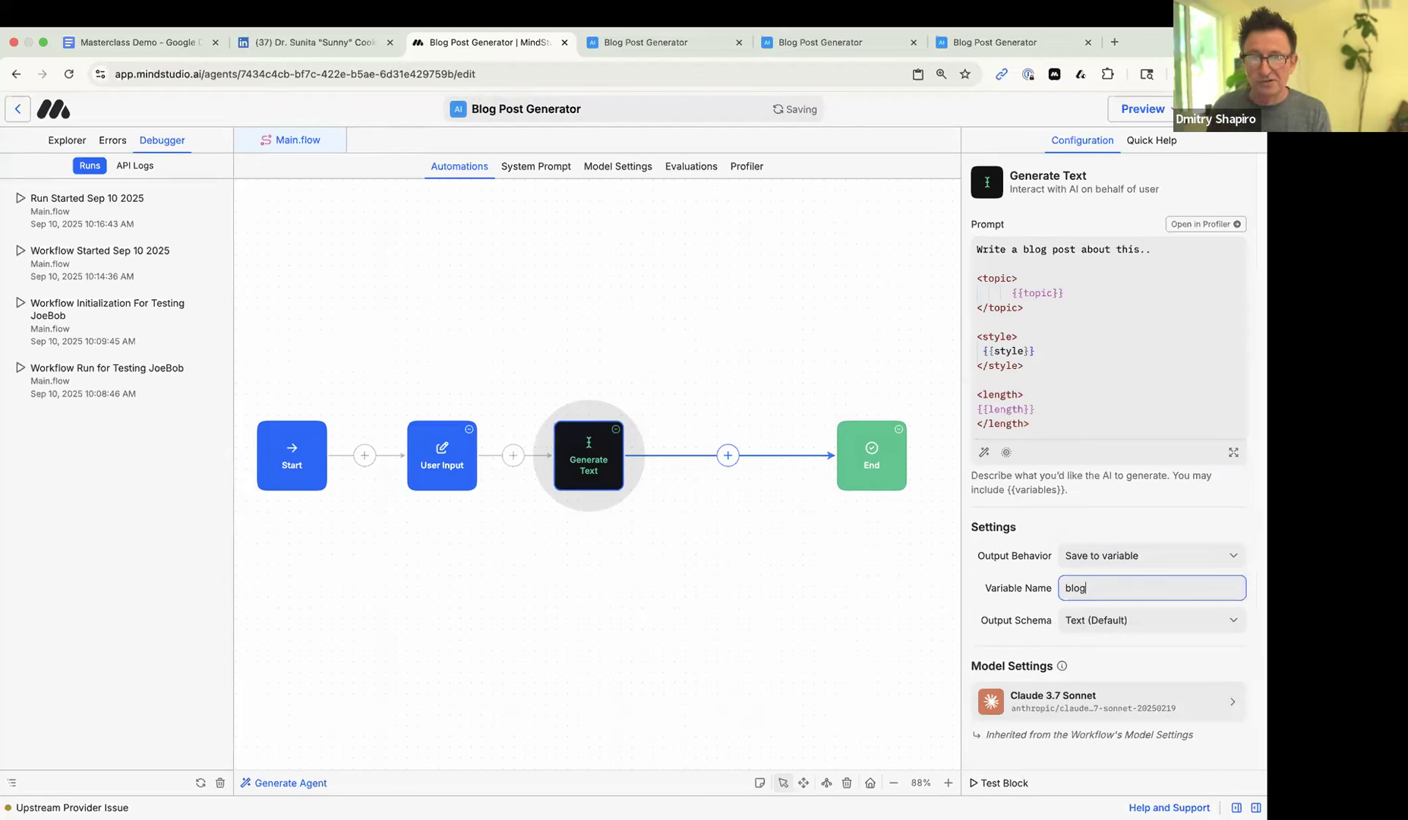
pyautogui.write('PP')
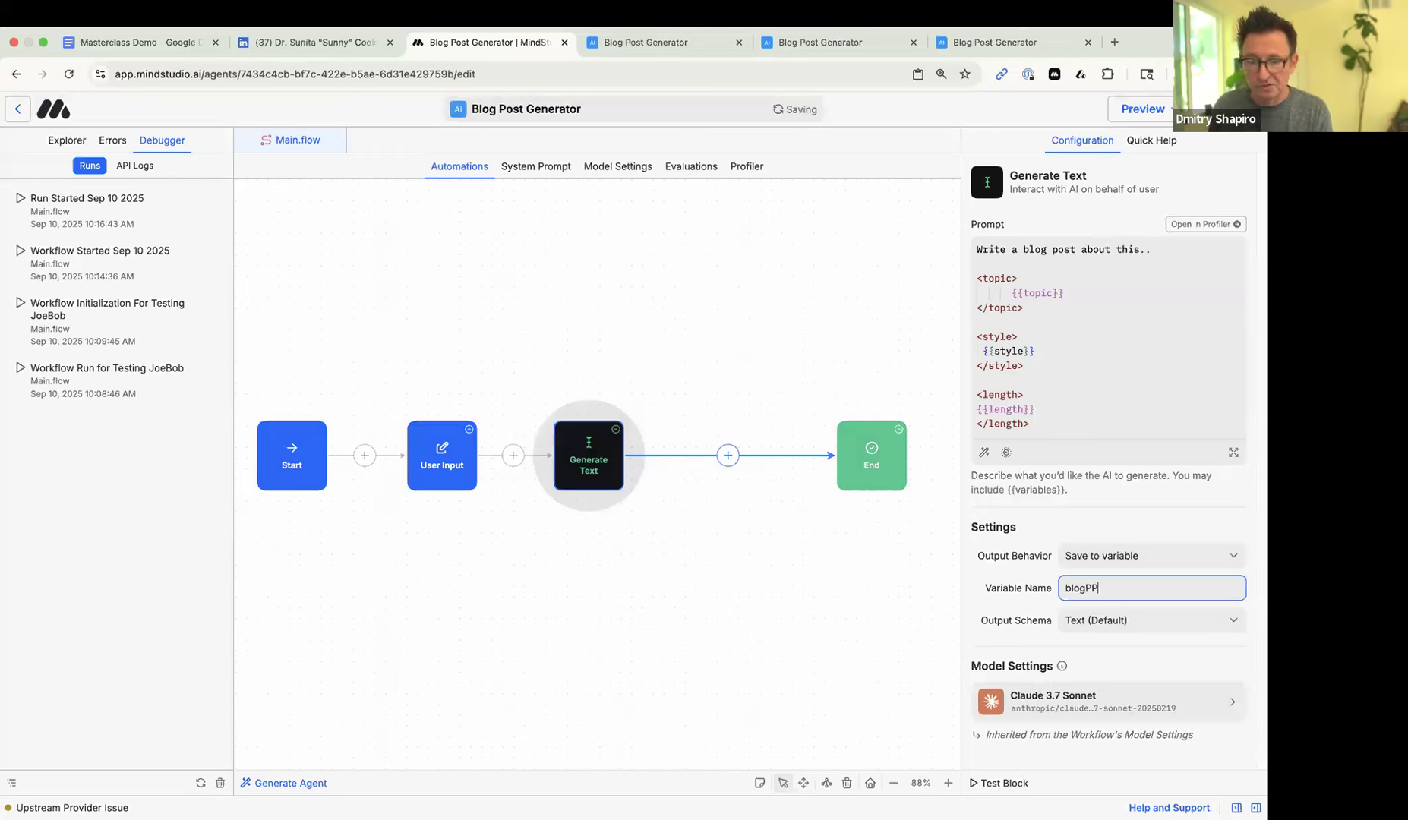
pyautogui.press('BackSpace')
pyautogui.write('ost')
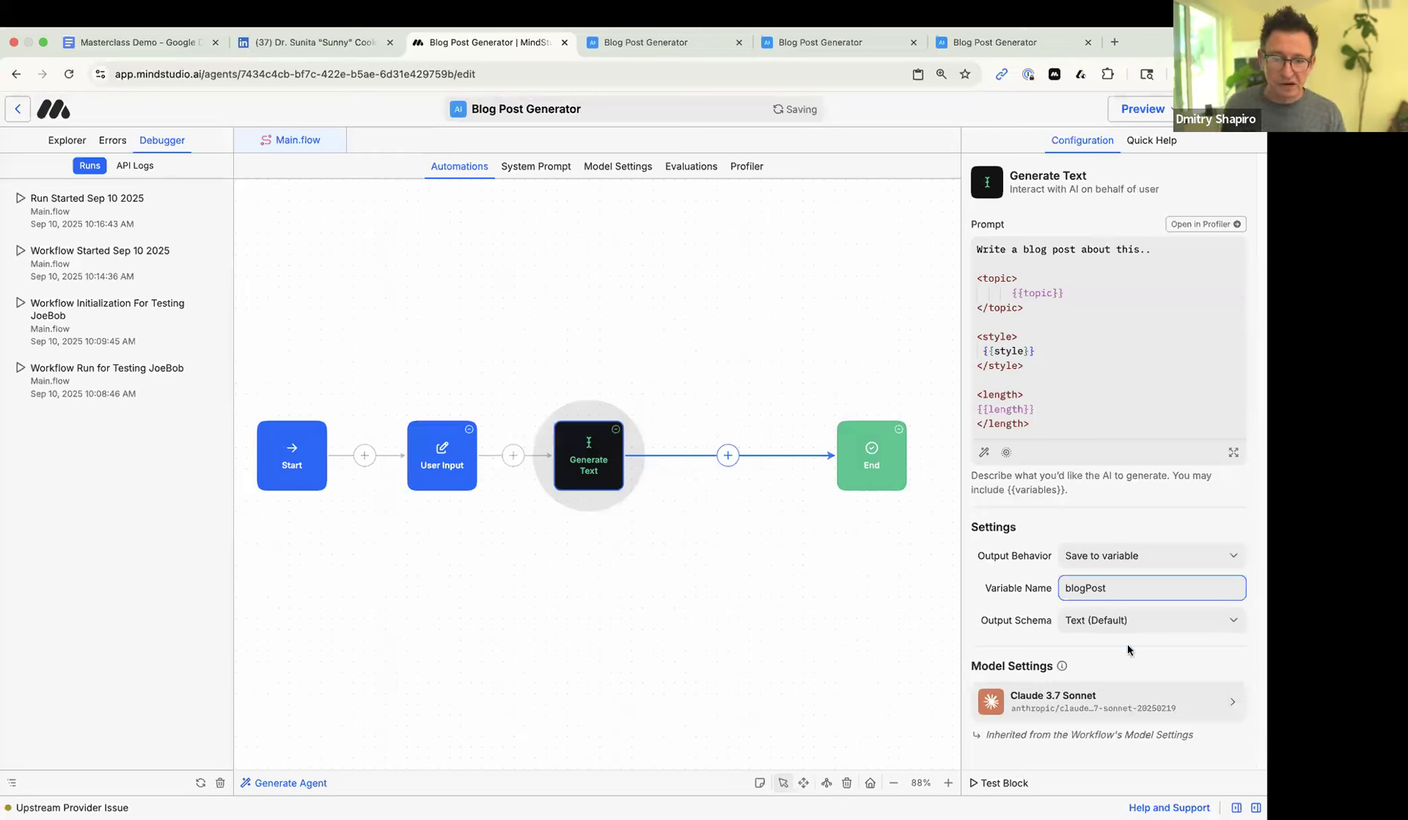
pyautogui.moveTo(1079, 583); pyautogui.dragTo(1065, 584)
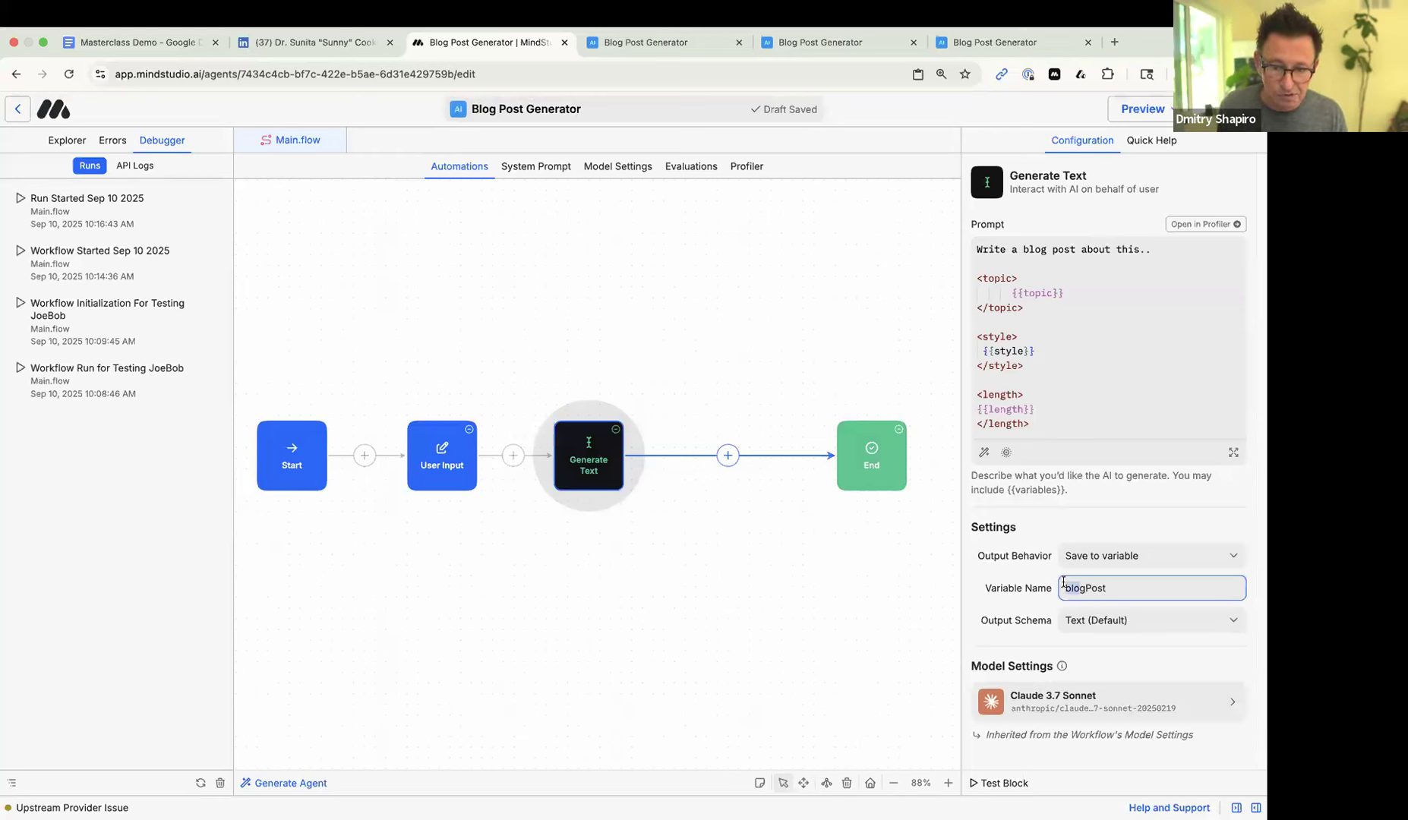
pyautogui.click(1103, 604)
pyautogui.click(1127, 591)
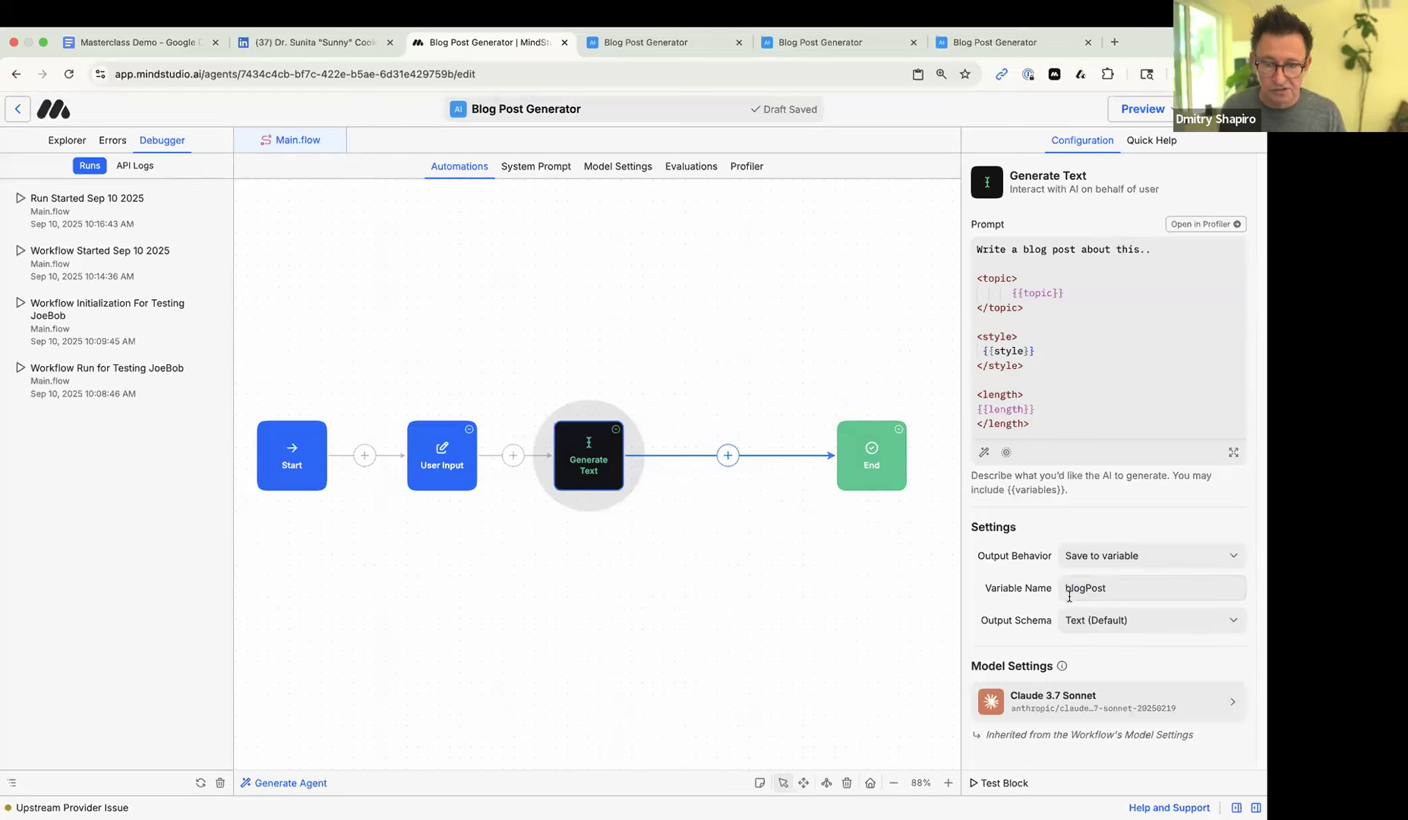
pyautogui.moveTo(1132, 587); pyautogui.dragTo(1037, 586)
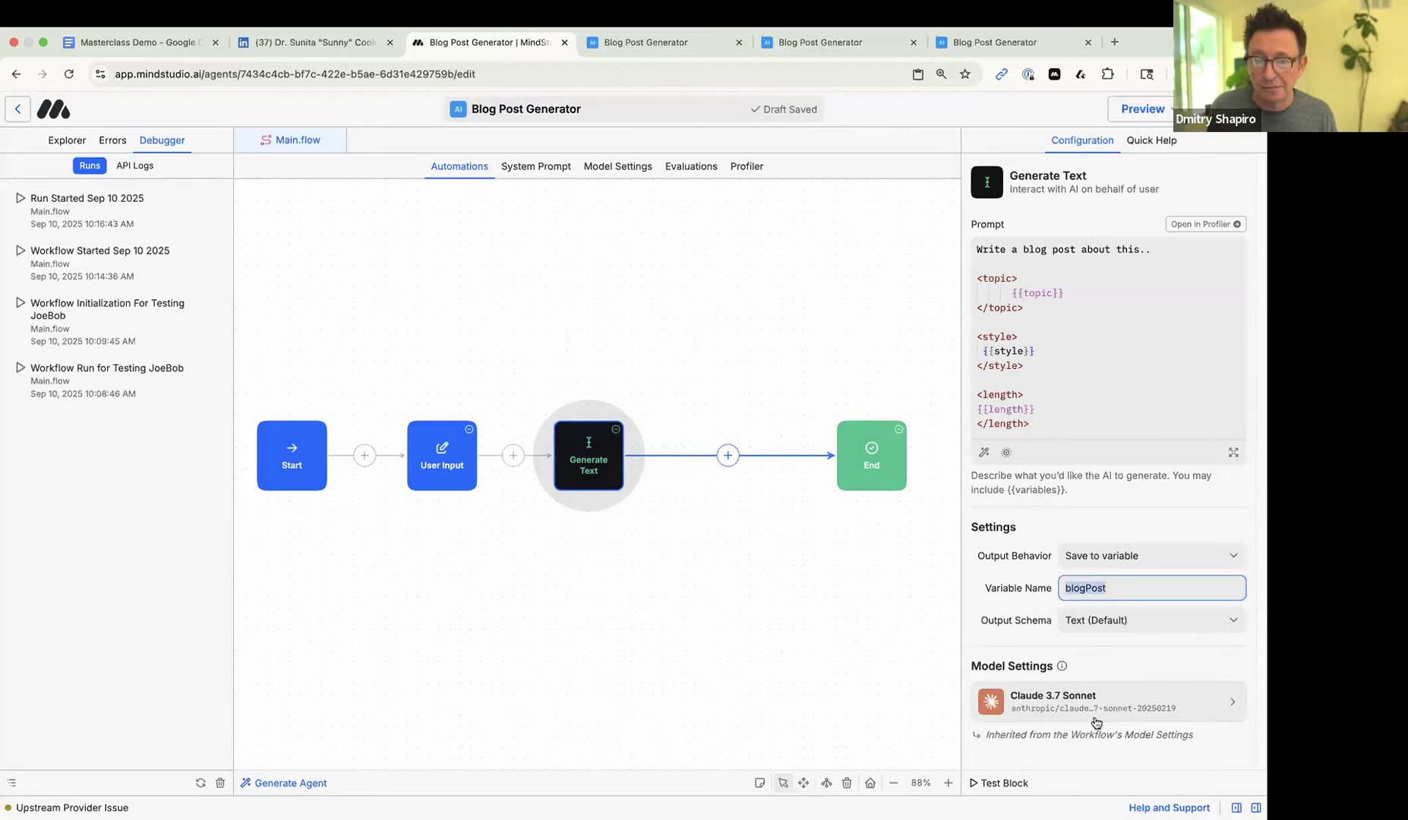
pyautogui.click(1114, 589)
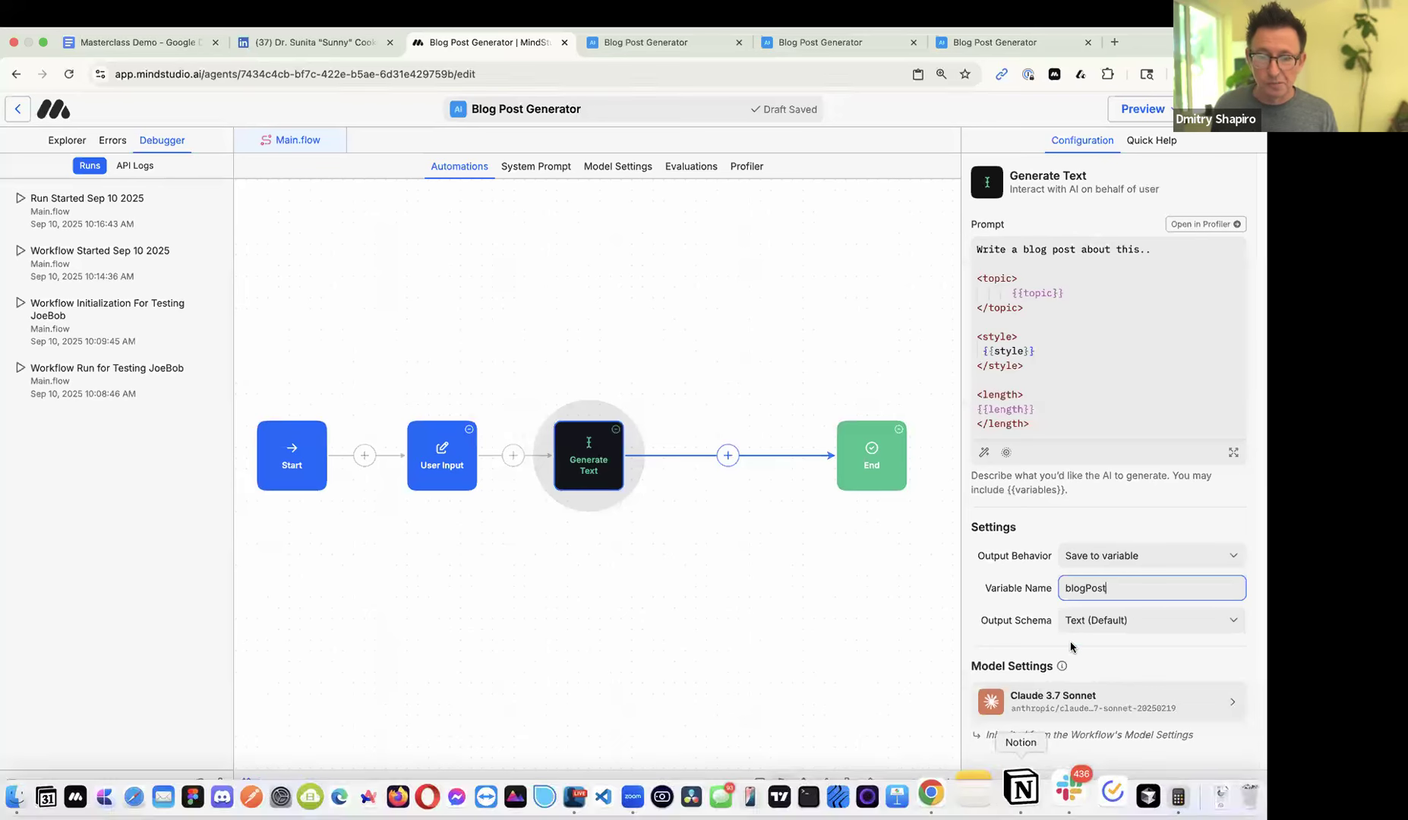
pyautogui.moveTo(1072, 588); pyautogui.dragTo(1090, 593)
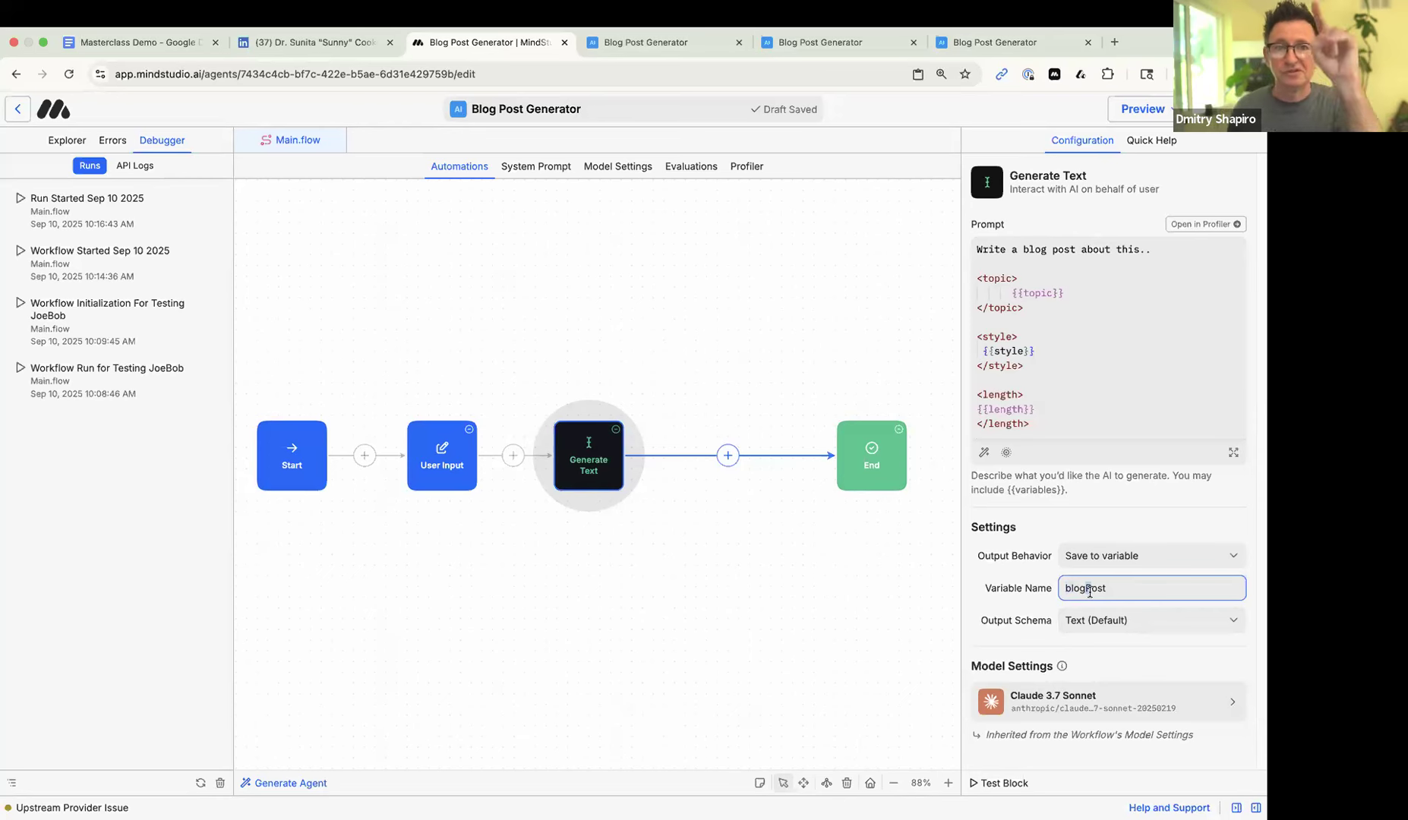
pyautogui.click(1137, 585)
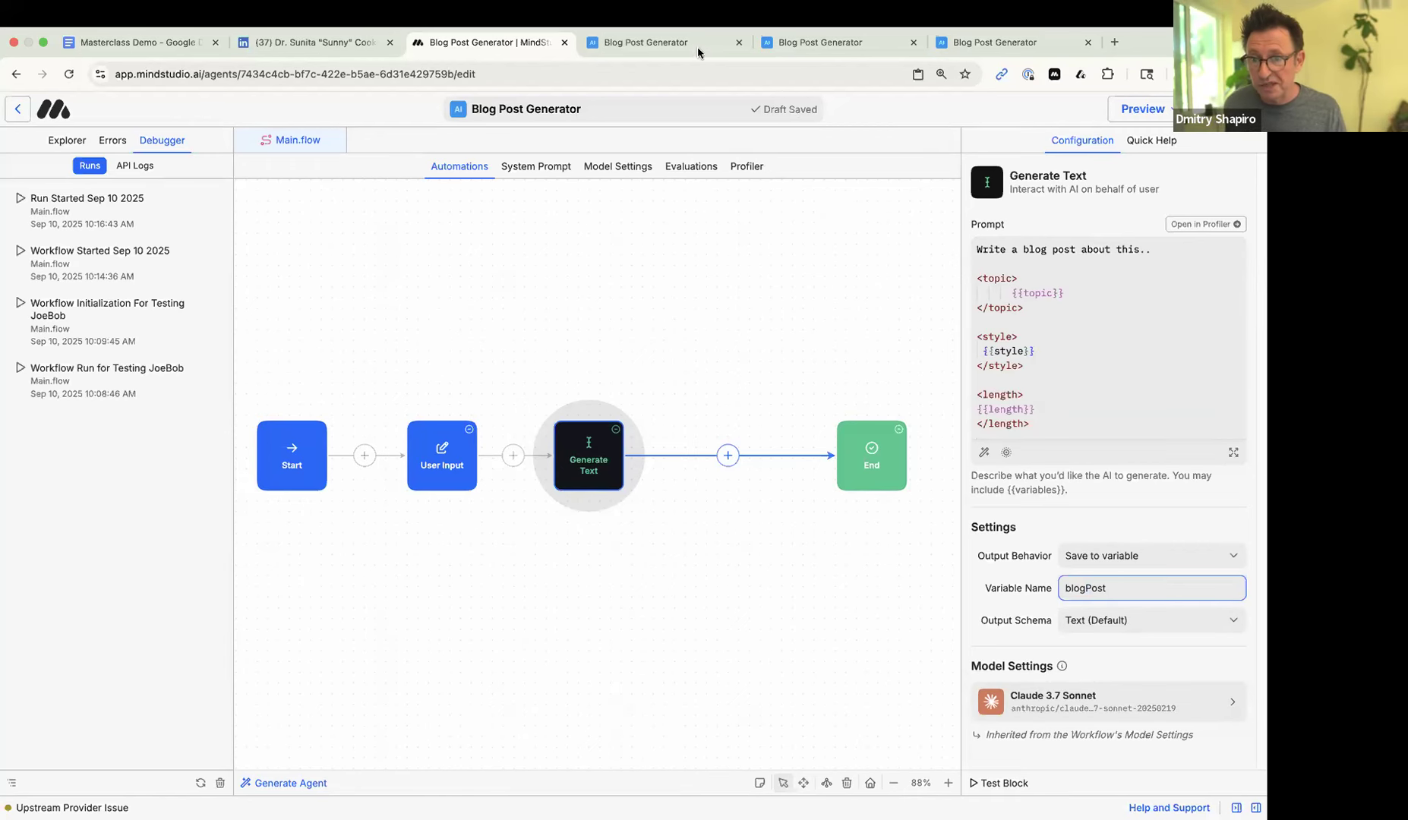
# - Close the three browser tabs with Blog Post Generator runs and return to the agent editor
pyautogui.click(1004, 39)
pyautogui.click(894, 48)
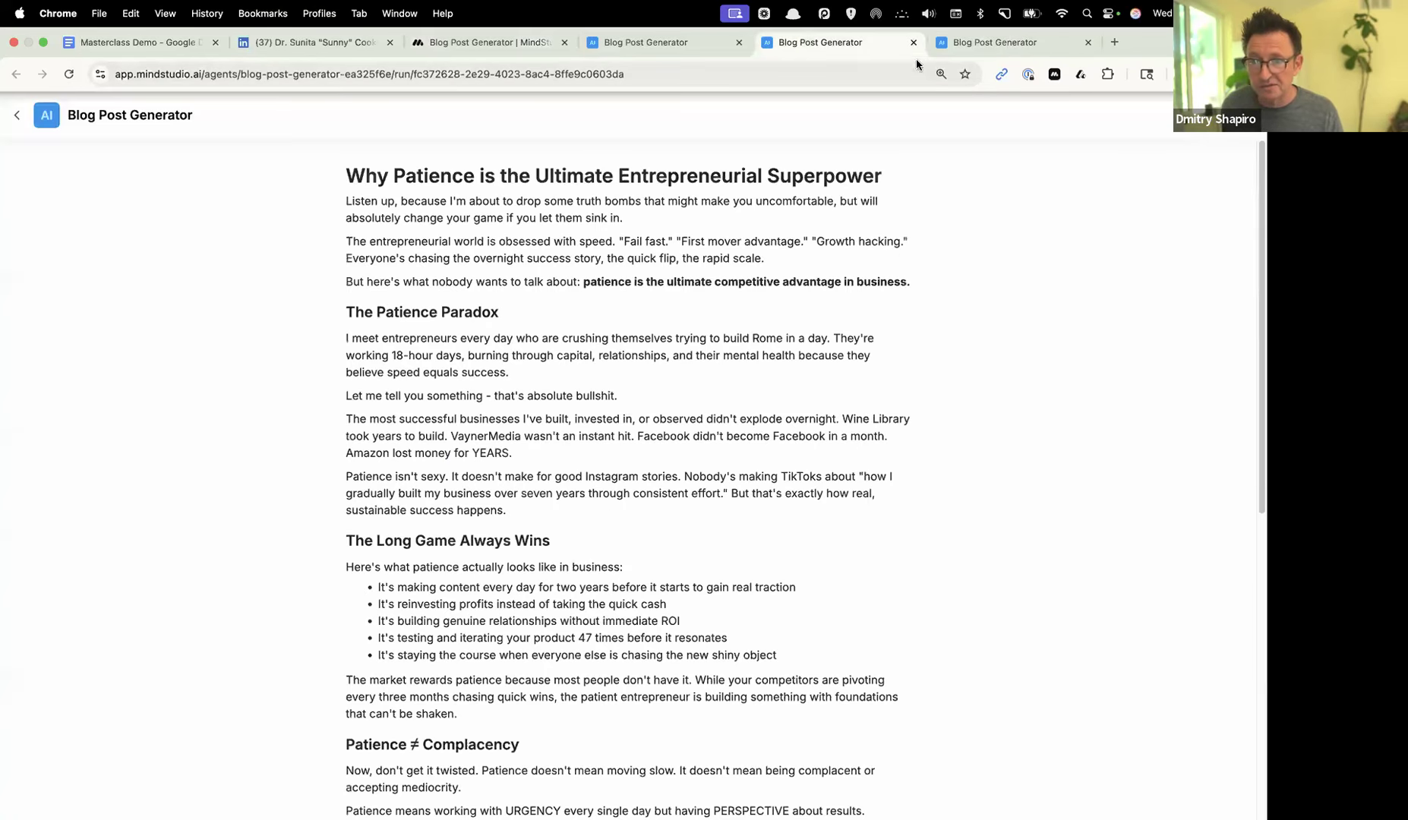
pyautogui.click(1087, 42)
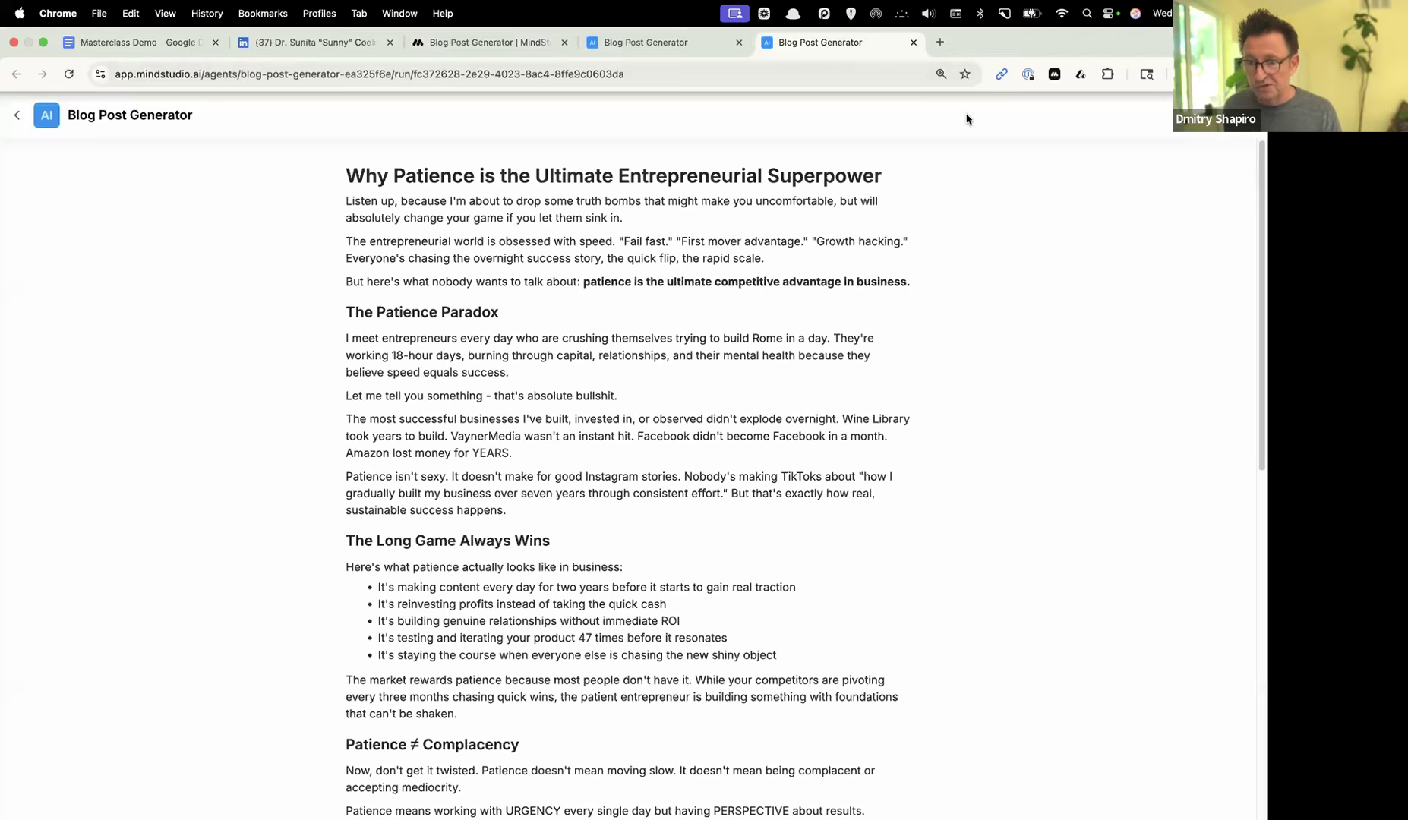
pyautogui.click(913, 42)
pyautogui.click(739, 41)
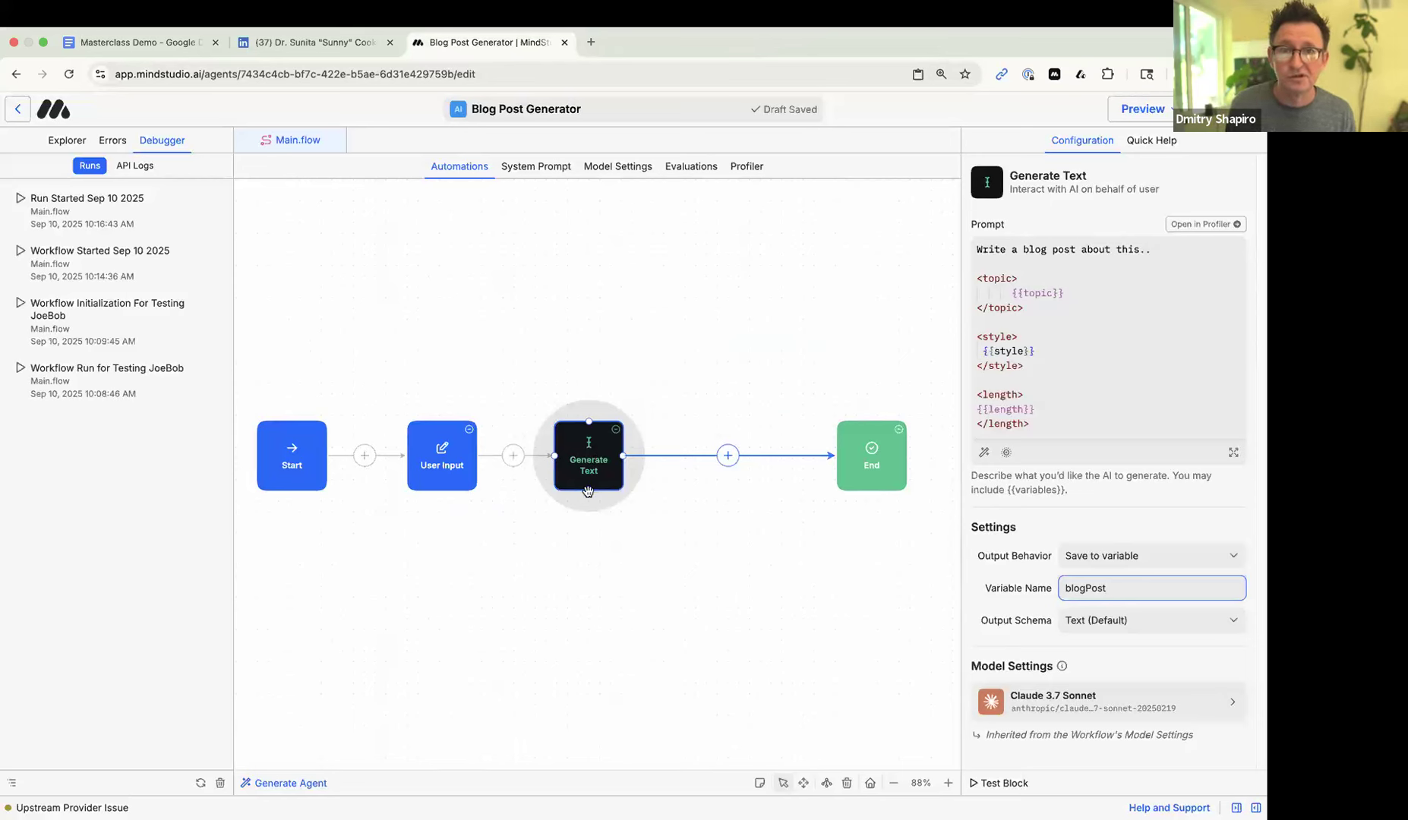
# - Add a second Generate Text block before the End block, check the first block's prompt, and reopen the new block's settings
pyautogui.click(729, 456)
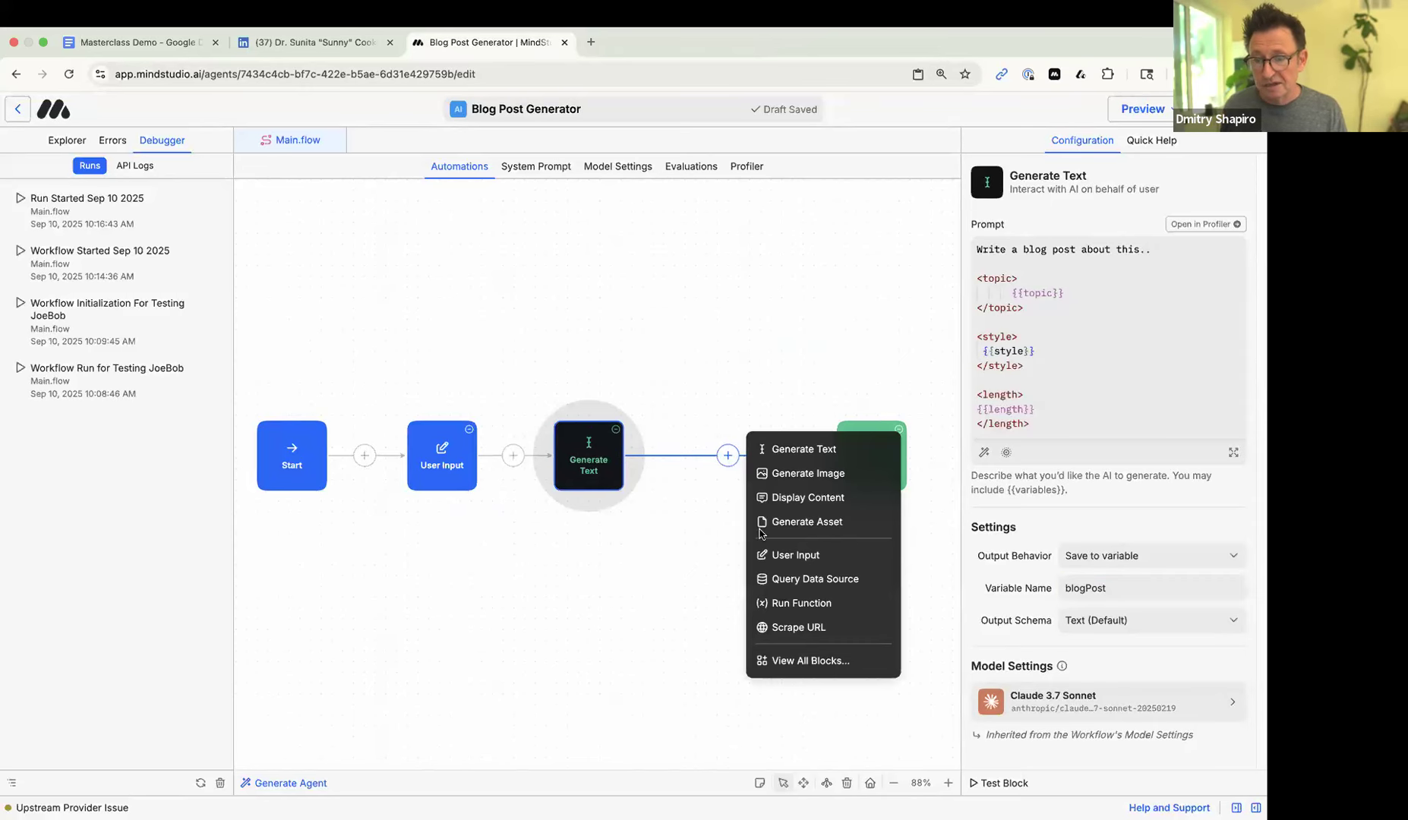
pyautogui.click(783, 458)
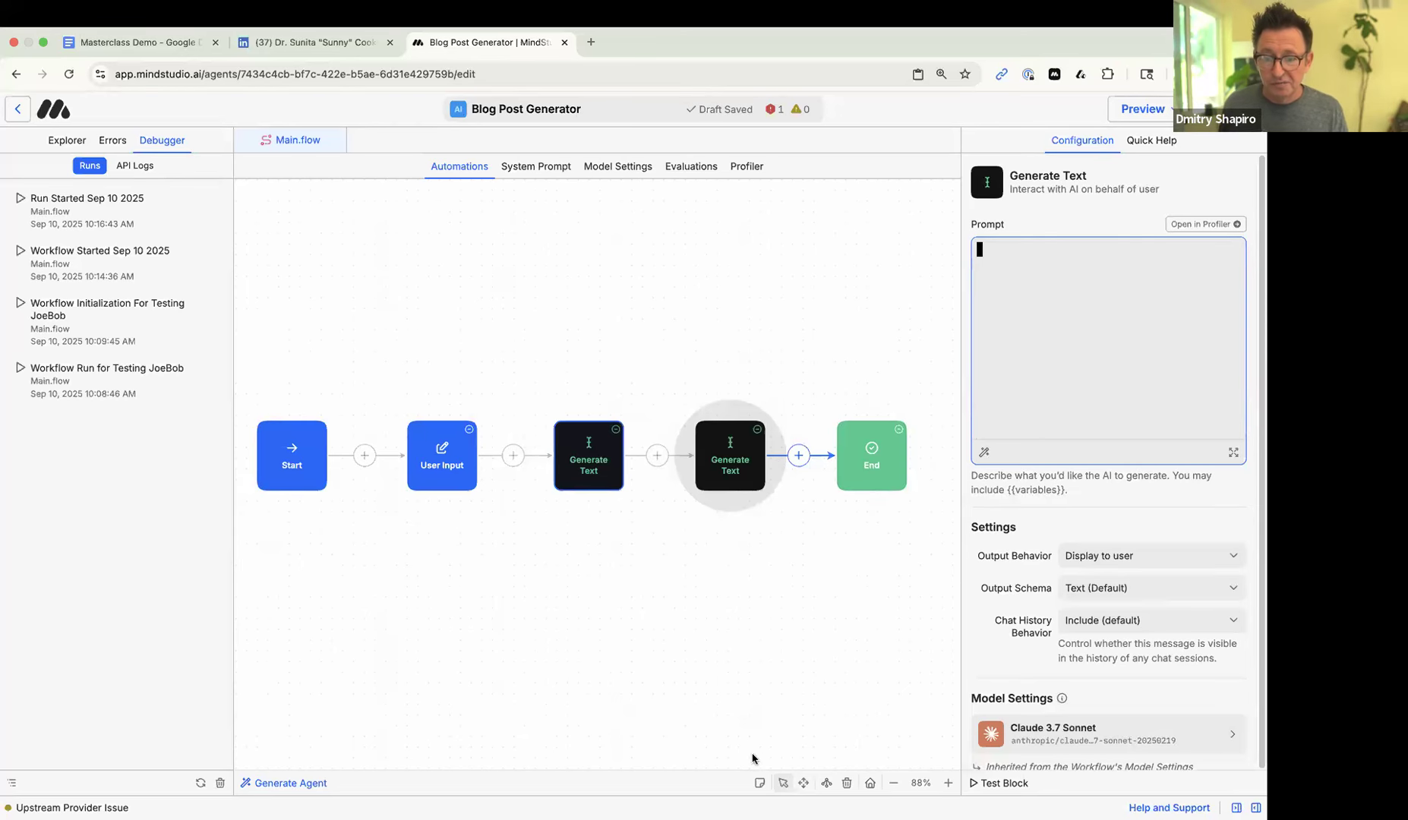
pyautogui.click(588, 455)
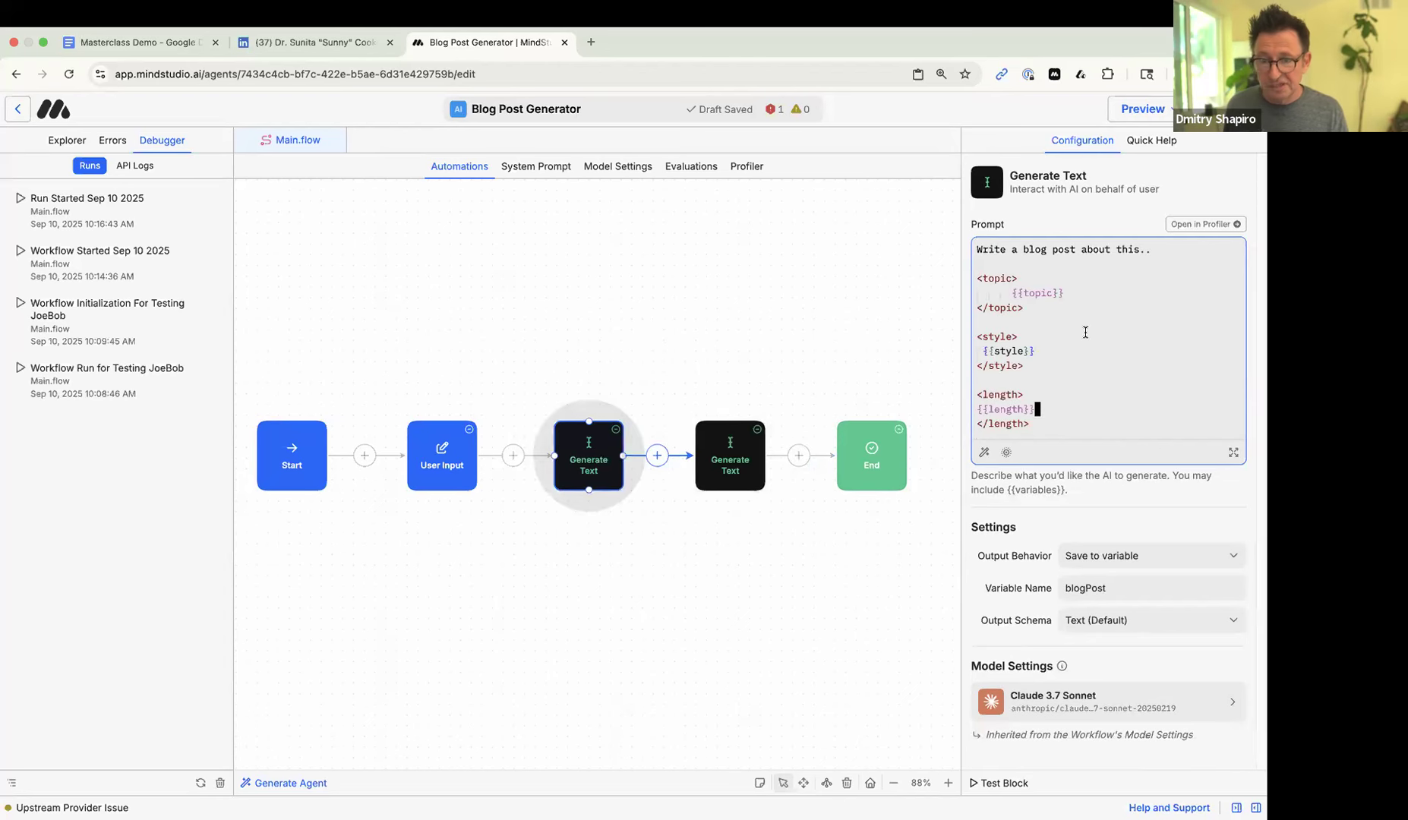
pyautogui.moveTo(1040, 414); pyautogui.dragTo(979, 266)
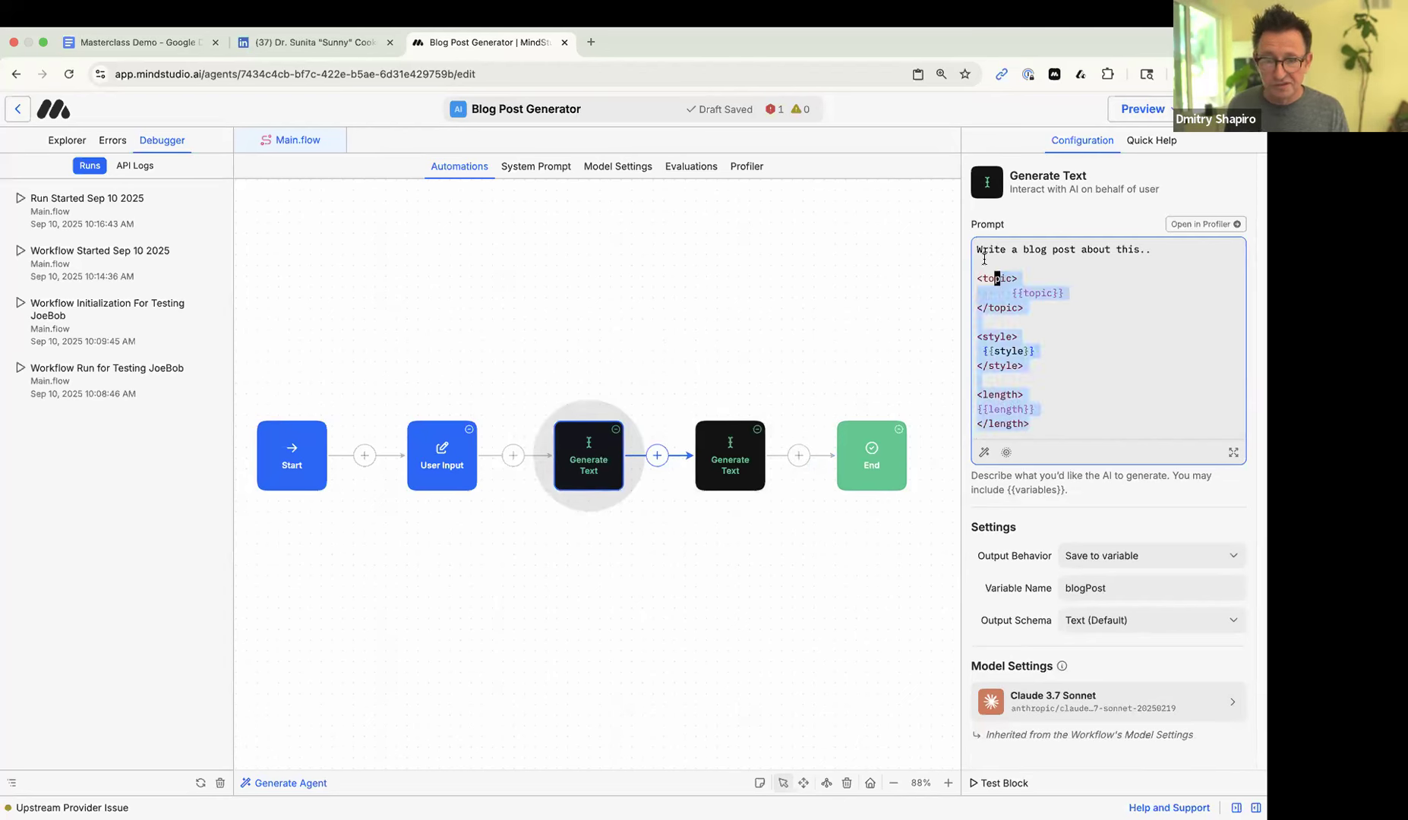
pyautogui.click(738, 450)
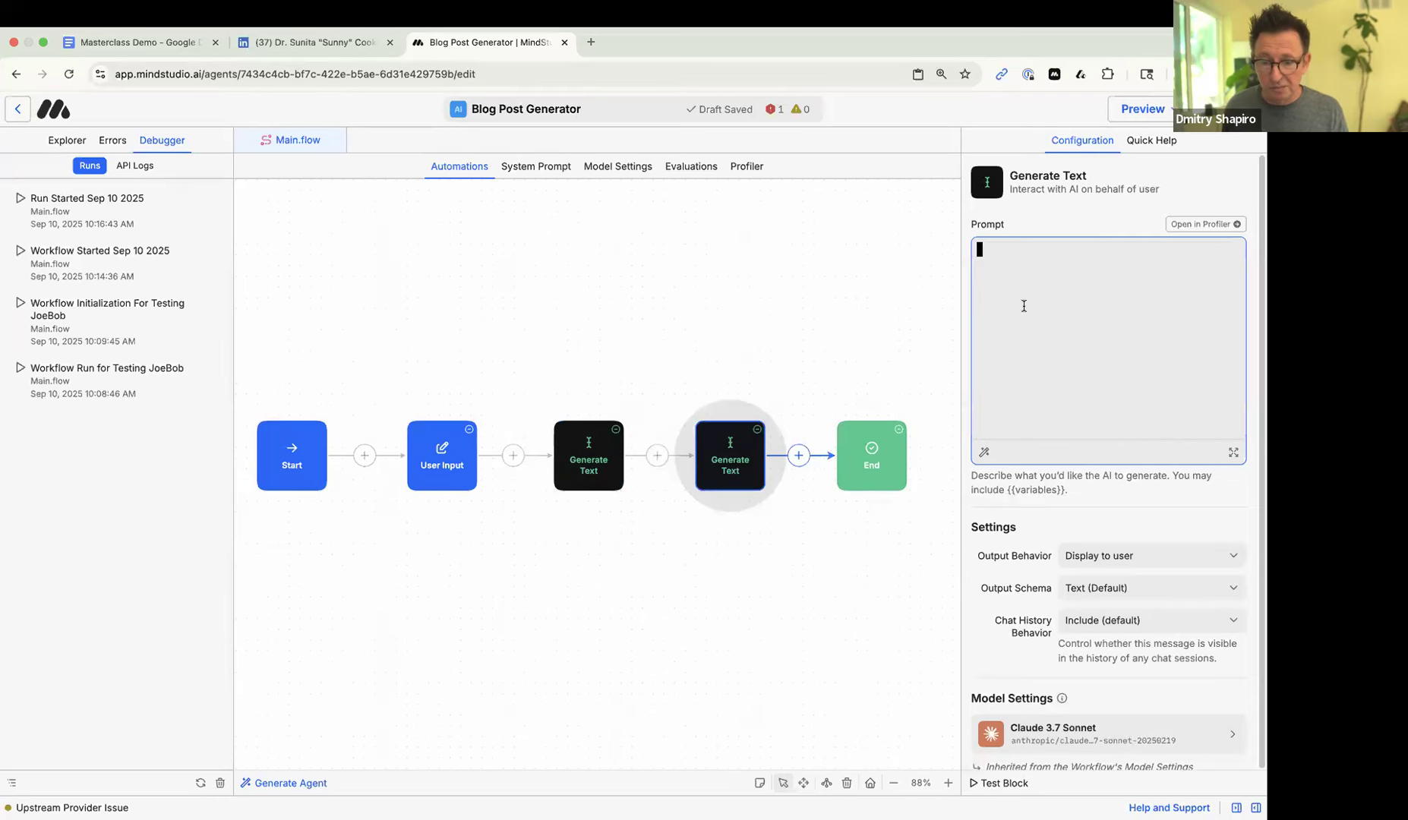
# - Insert the {{blogPost}} variable into the second Generate Text block's prompt, leaving blank lines above it
pyautogui.write('{{blogPost')
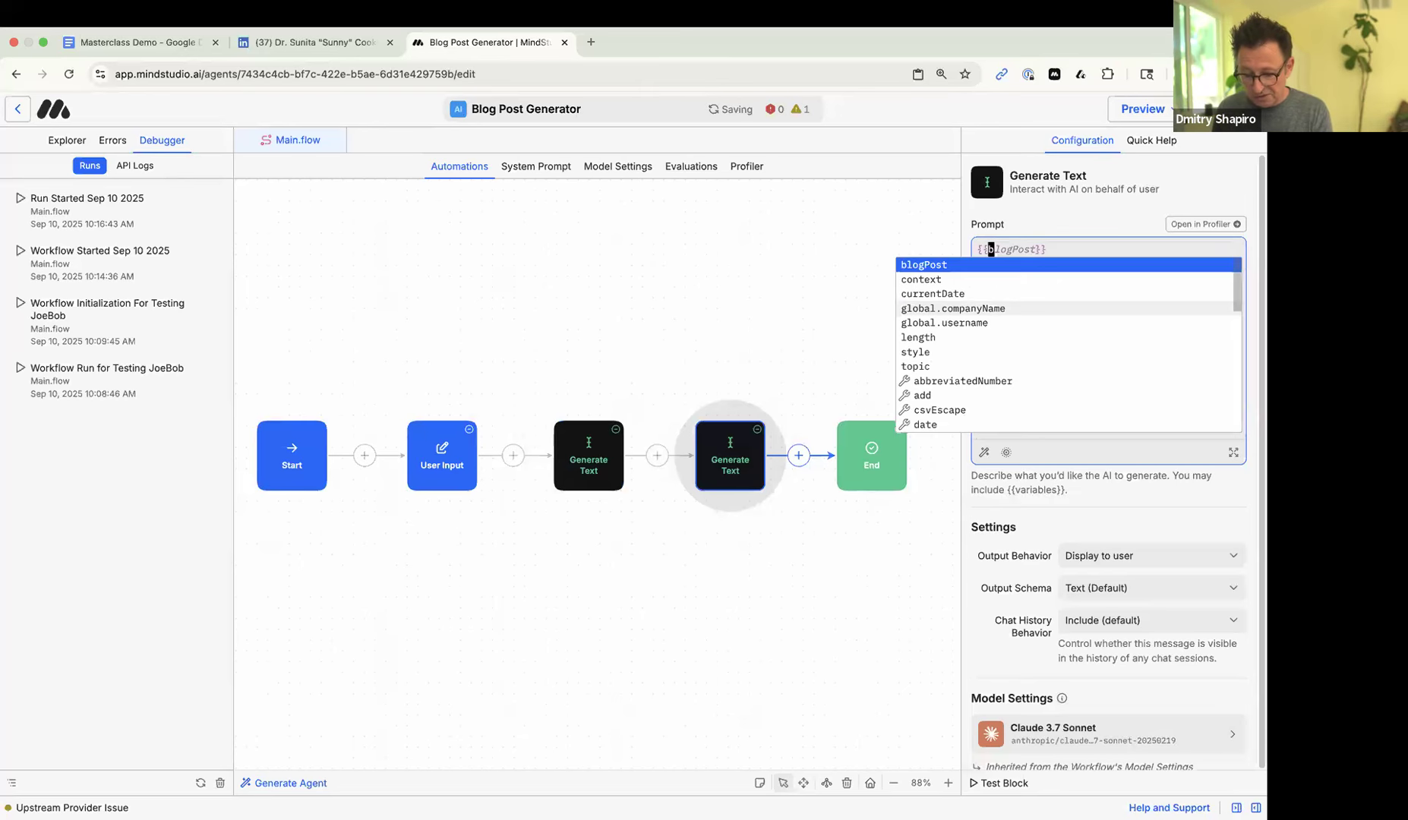
pyautogui.press('Tab')
pyautogui.press('Right')
pyautogui.press('Right')
pyautogui.press('Left')
pyautogui.press('Left')
pyautogui.press('Left')
pyautogui.press('Left')
pyautogui.press('Left')
pyautogui.press('Left')
pyautogui.press('Left')
pyautogui.press('Left')
pyautogui.press('Left')
pyautogui.press('Left')
pyautogui.press('Left')
pyautogui.press('Left')
pyautogui.press('Return')
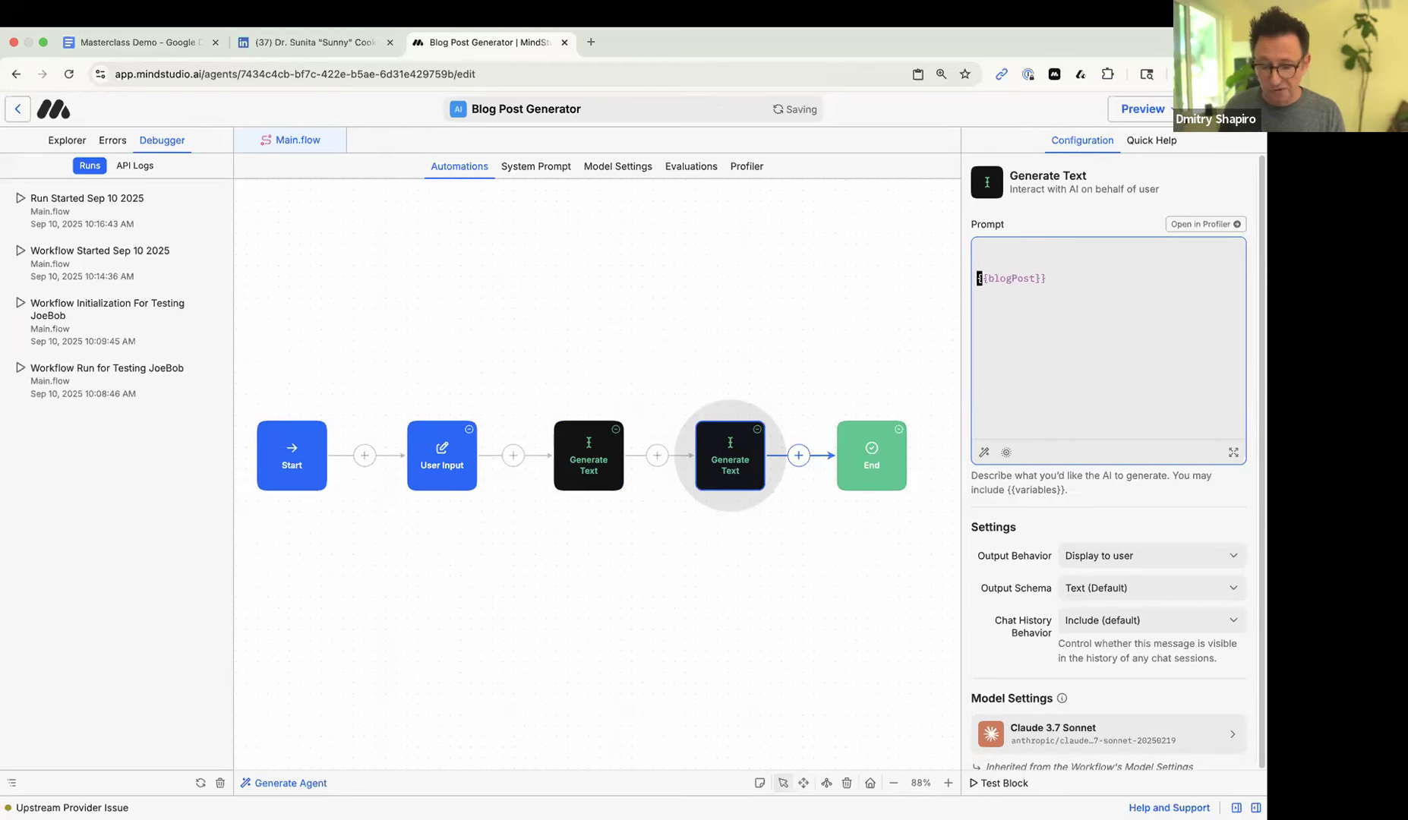
# - Enclose the {{blogPost}} variable in opening <blogPost> and closing </blogPost> tags on separate lines
pyautogui.press('Up')
pyautogui.write('<blogPost>')
pyautogui.press('super+Down')
pyautogui.press('Return')
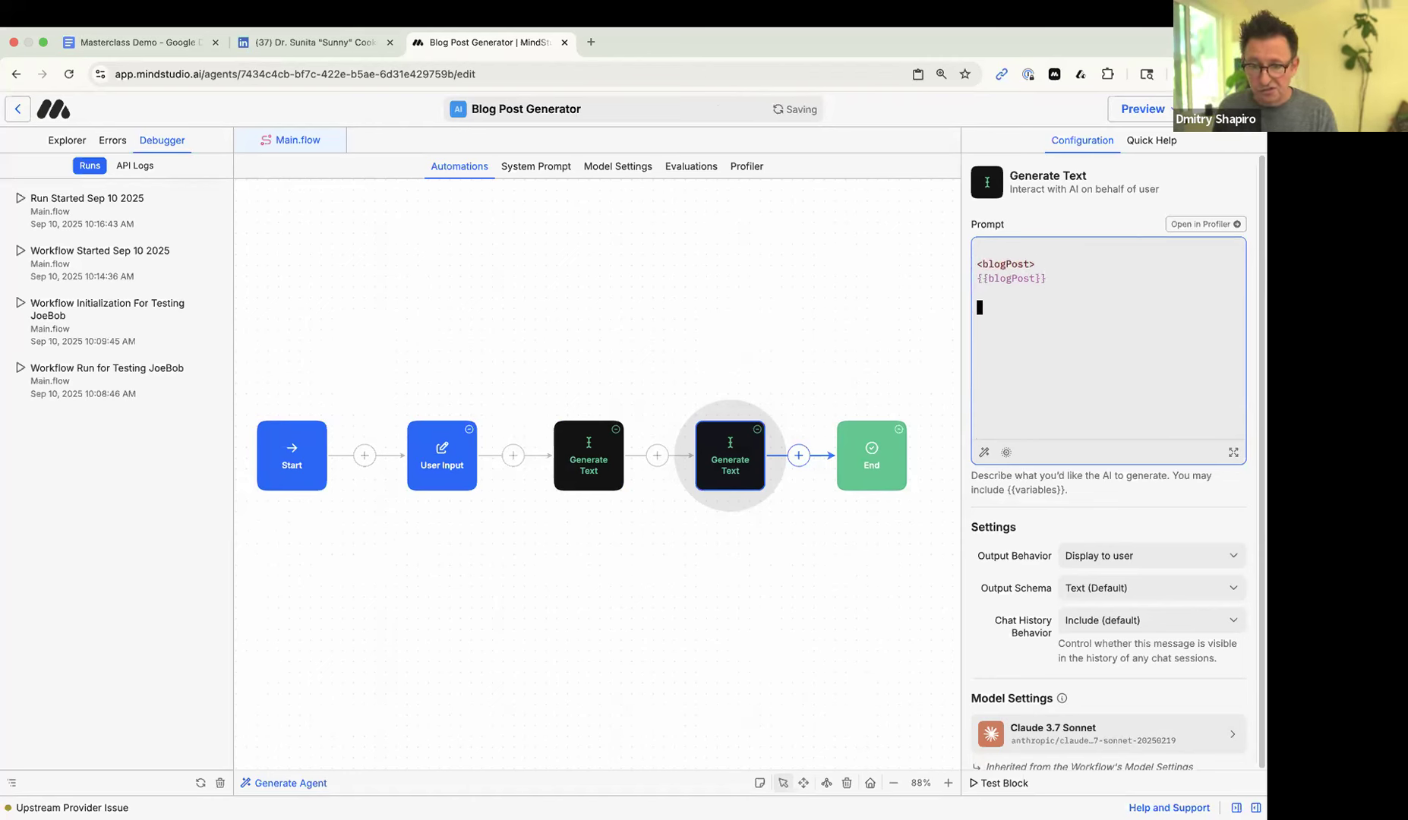
pyautogui.write('</')
pyautogui.write('blogPost')
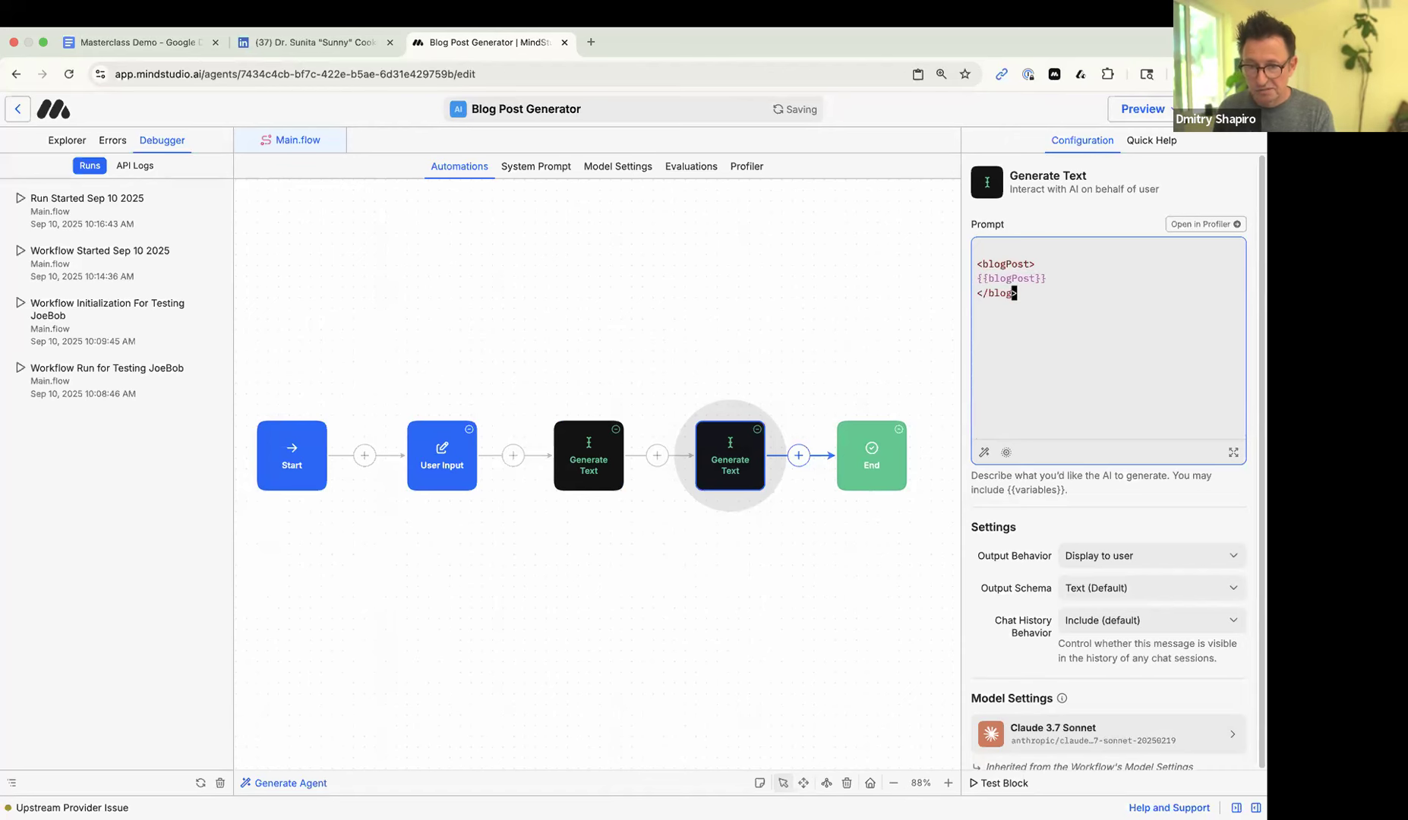
# - Add the instruction "Turn this into a linkedin post." at the start of the prompt, separated from the <blogPost> section by blank lines
pyautogui.press('Up')
pyautogui.press('super+Up')
pyautogui.press('Return')
pyautogui.press('Return')
pyautogui.press('Up')
pyautogui.press('Up')
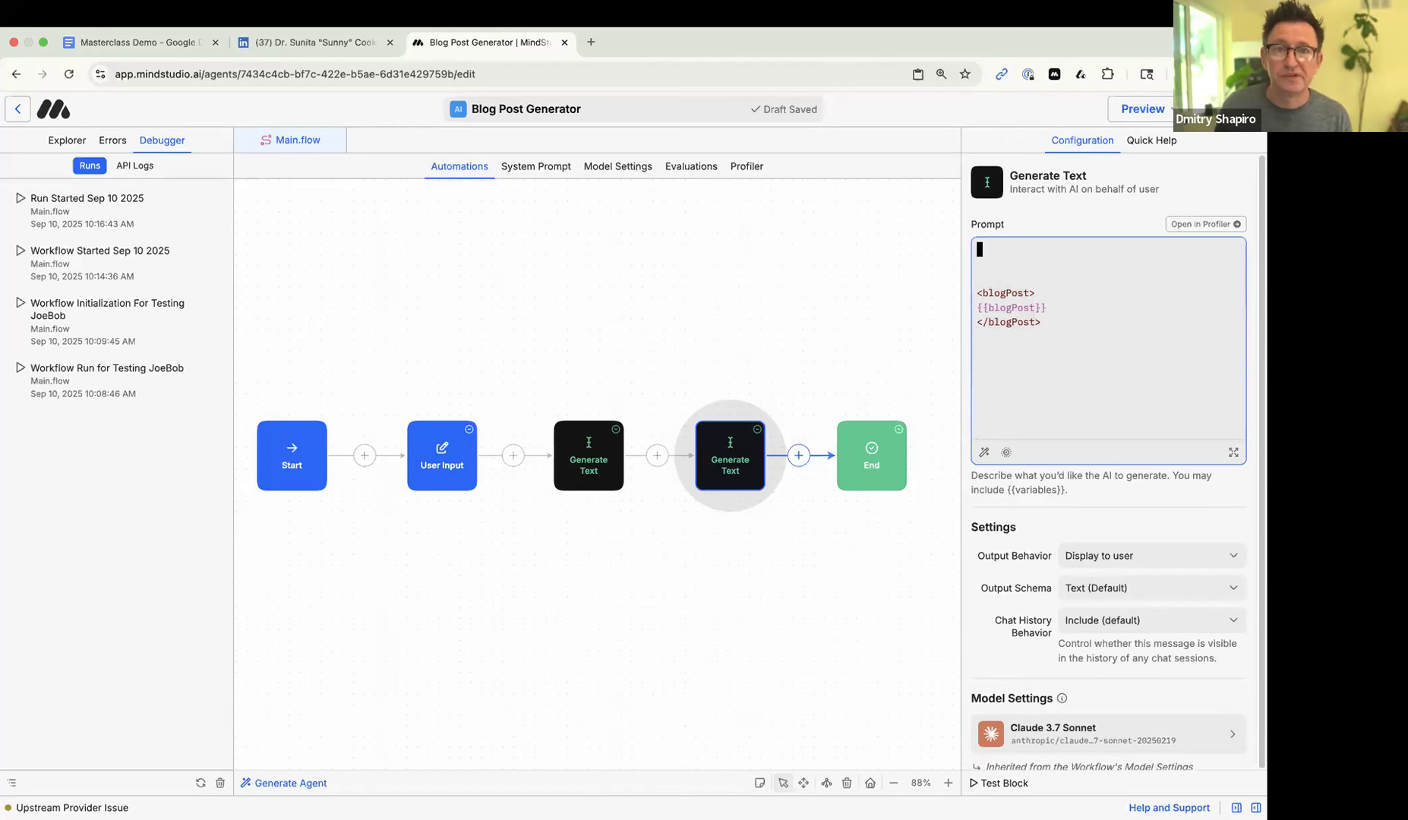
pyautogui.write('Turn thjis')
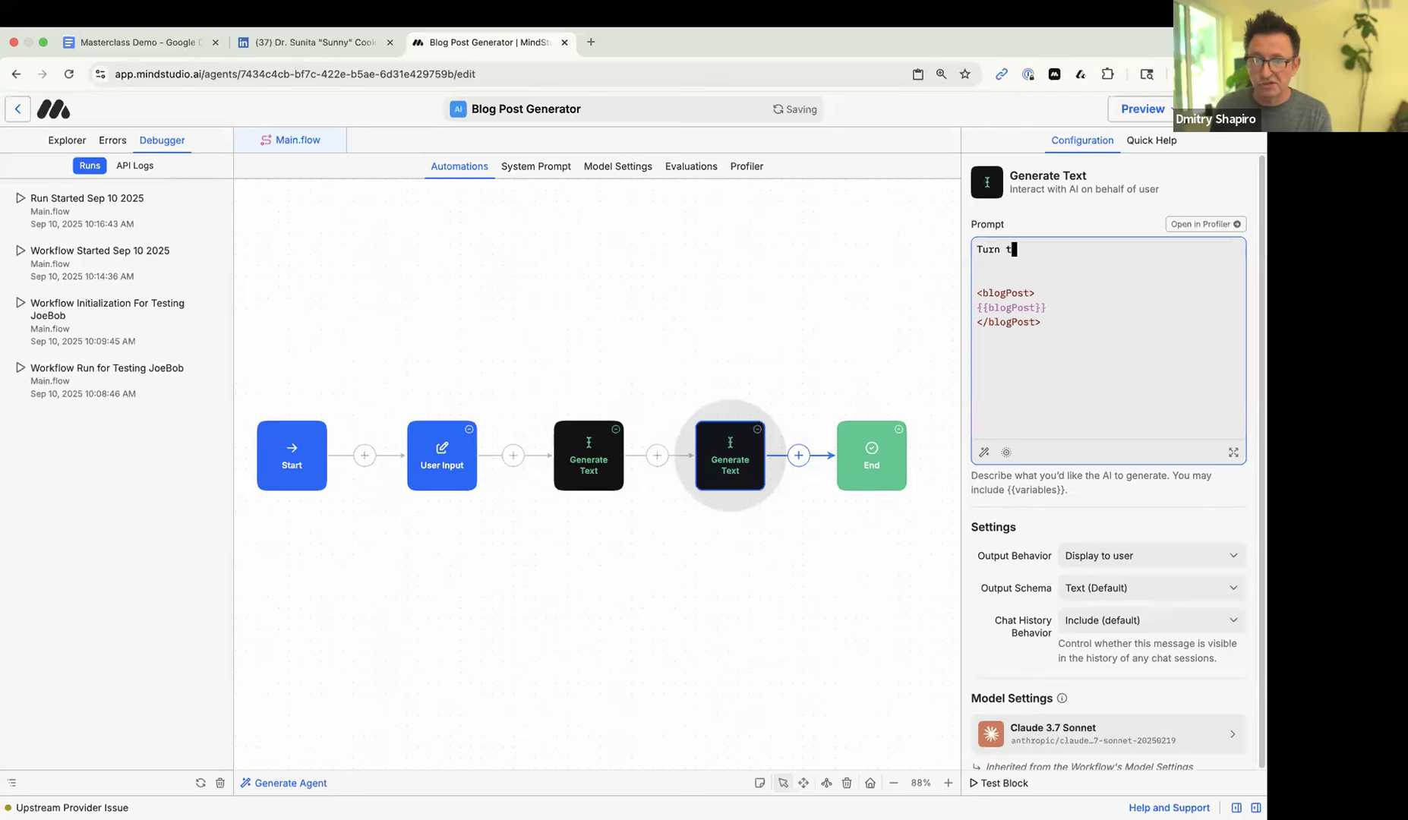
pyautogui.press('BackSpace')
pyautogui.press('BackSpace')
pyautogui.press('BackSpace')
pyautogui.press('BackSpace')
pyautogui.write('his into a linkedin ')
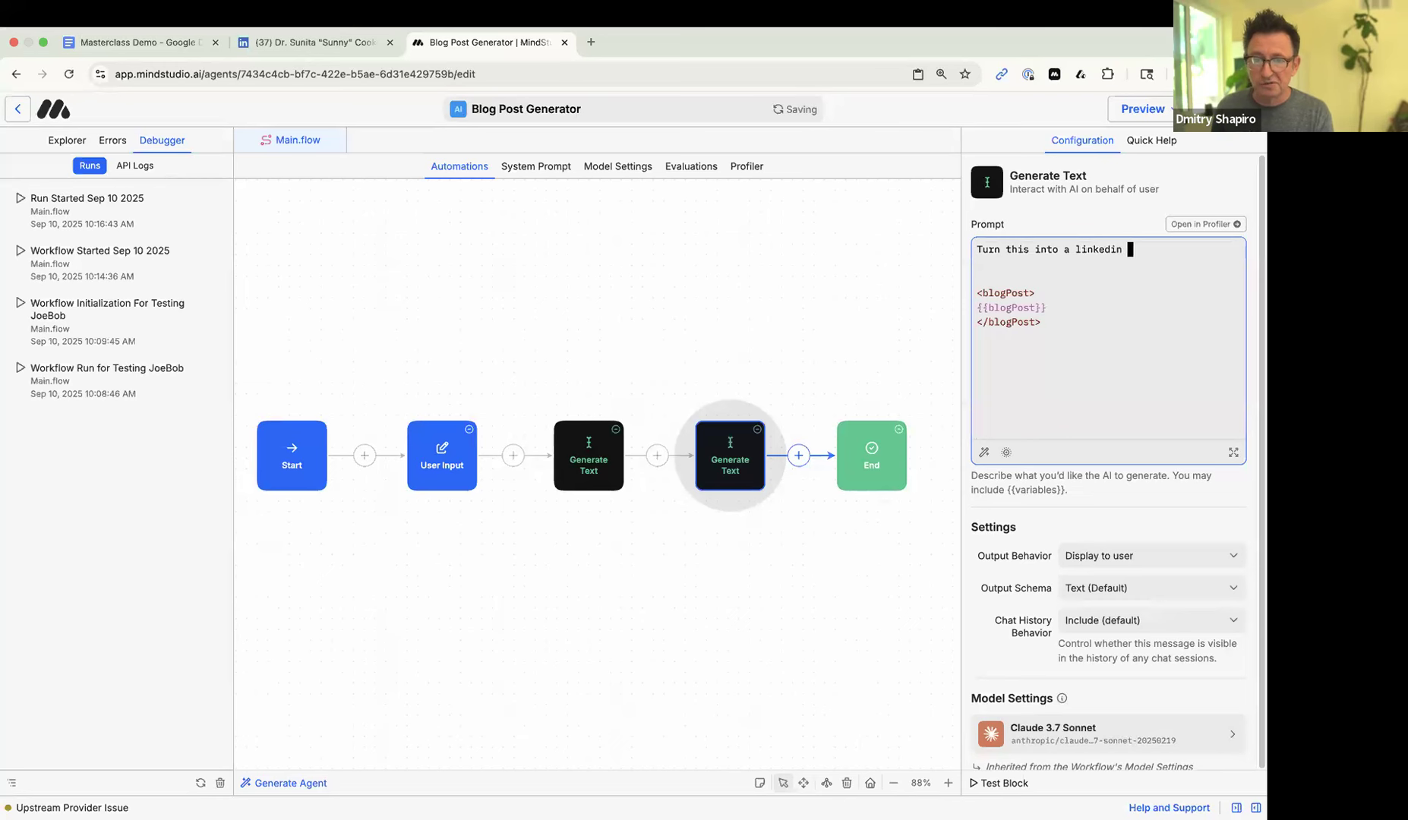
pyautogui.write('post.')
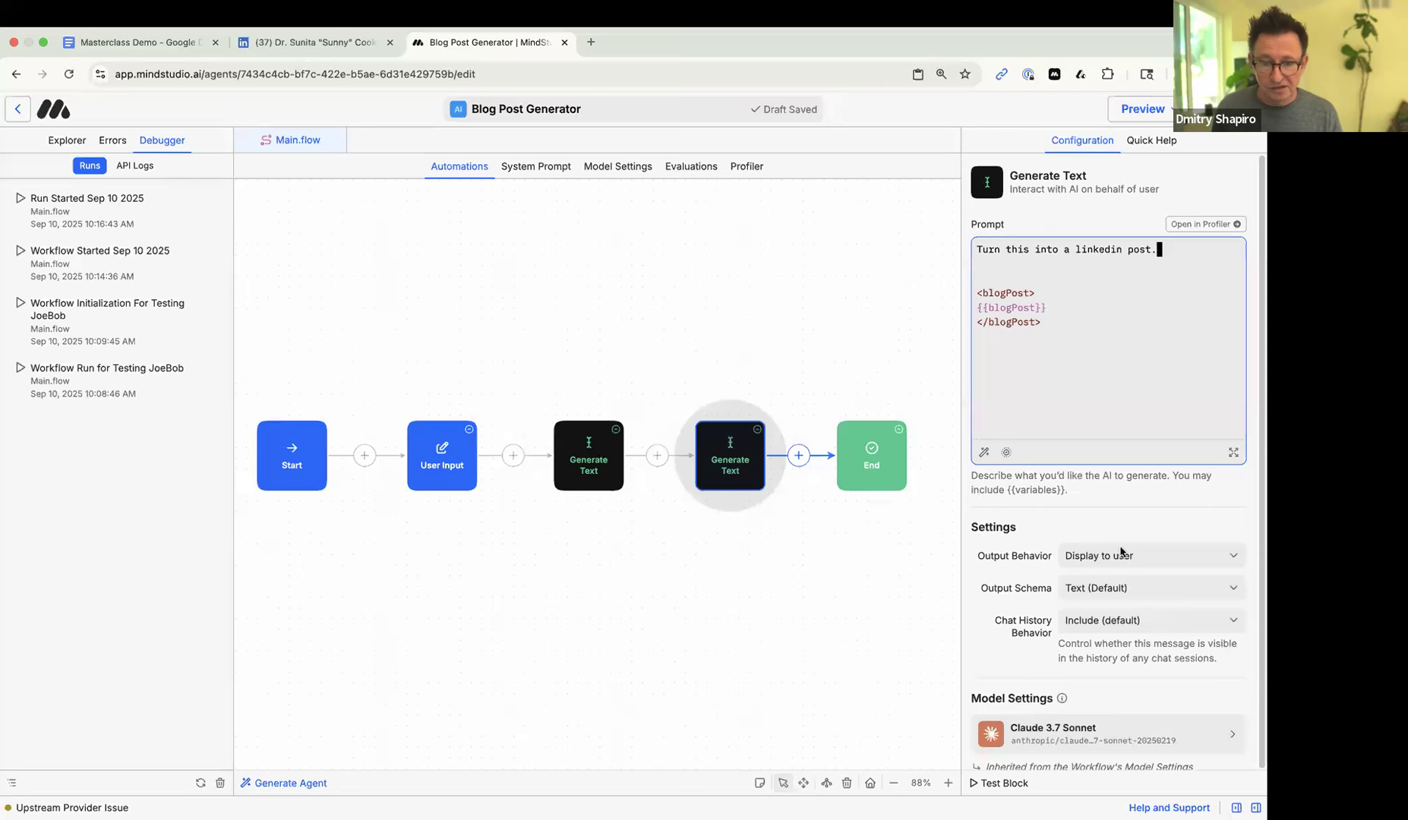
# - Set the second Generate Text block's output behavior to Save to variable and name the variable linkedin
pyautogui.click(1085, 561)
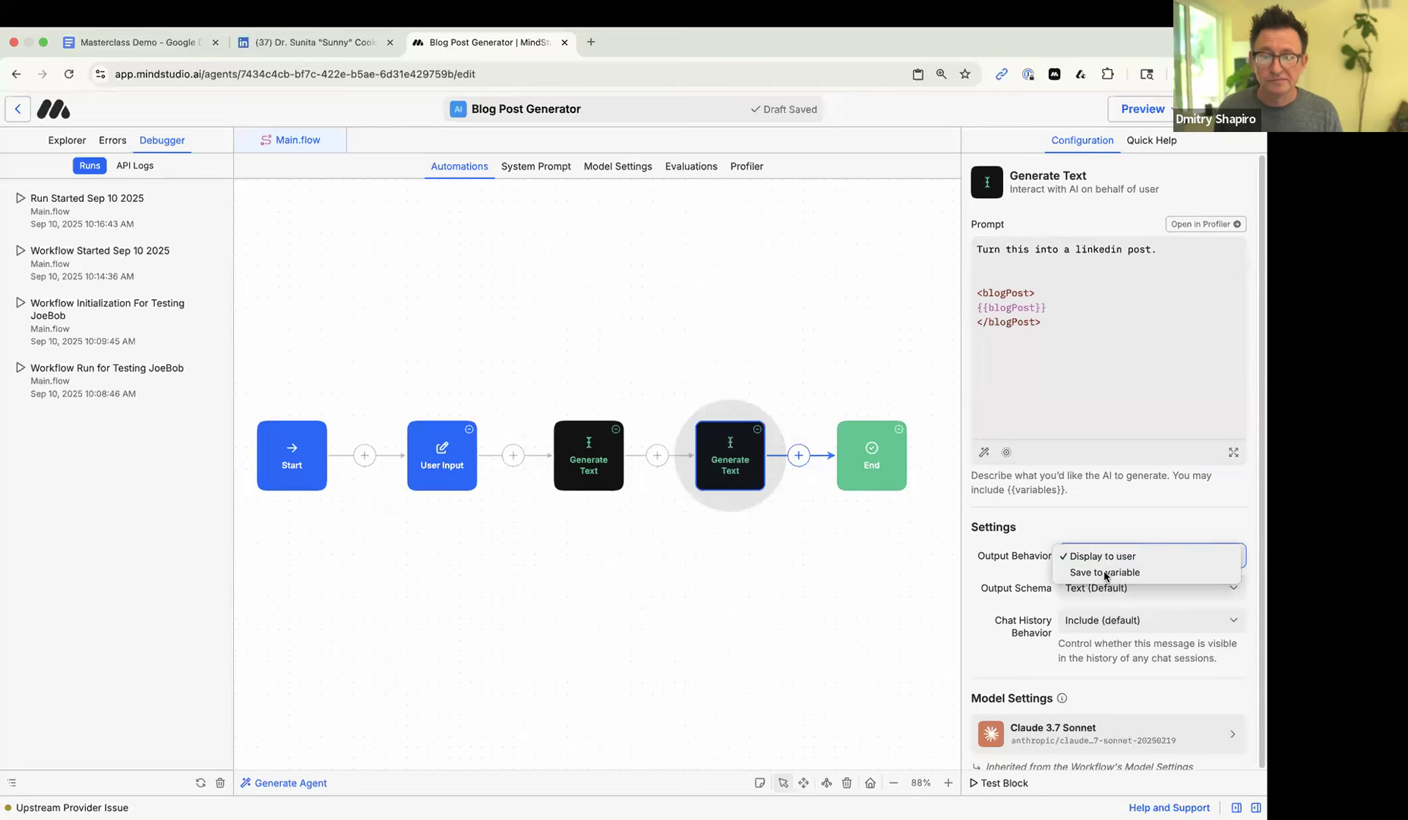
pyautogui.click(1103, 573)
pyautogui.click(1086, 591)
pyautogui.write('linkedIn')
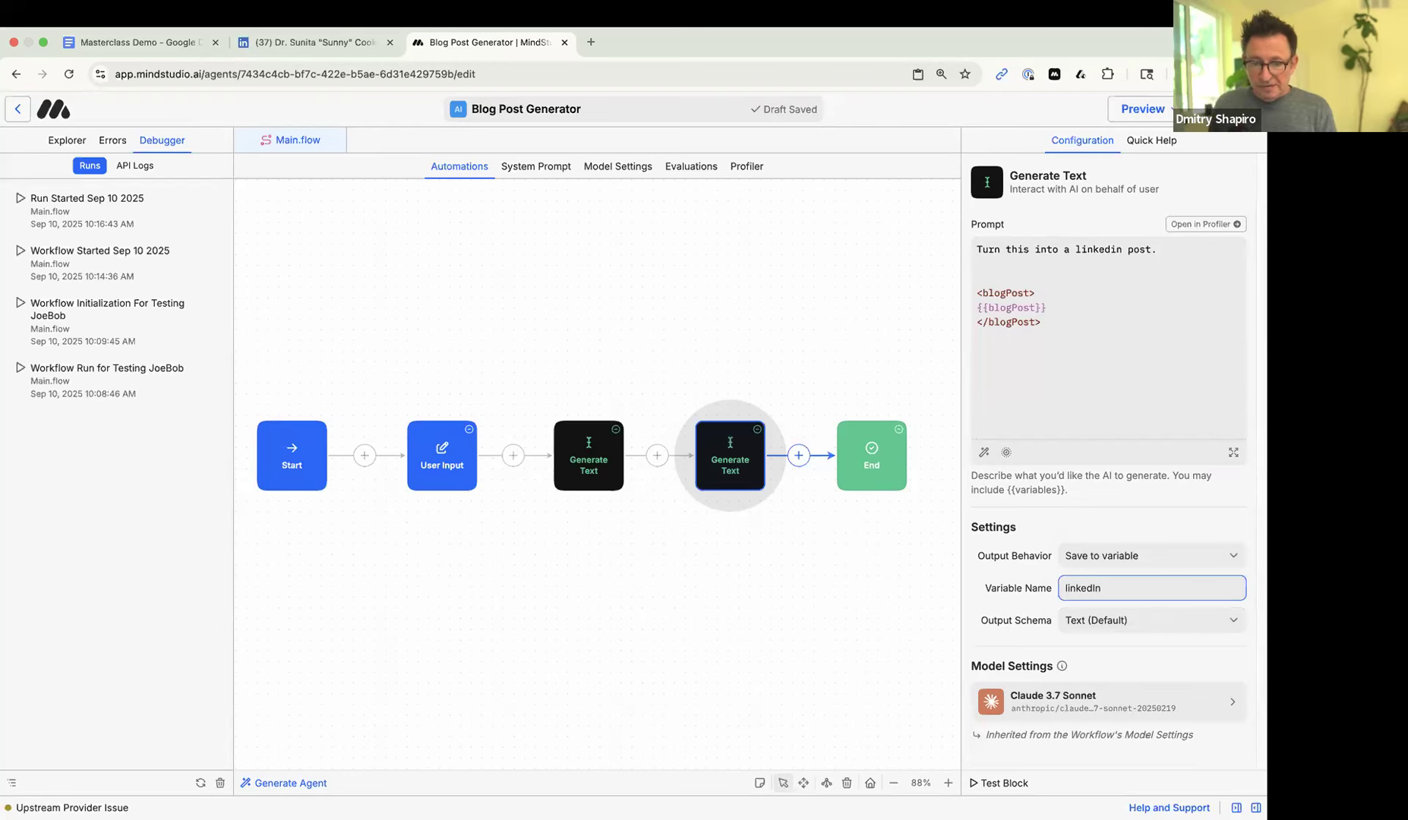
pyautogui.press('BackSpace')
pyautogui.write('in')
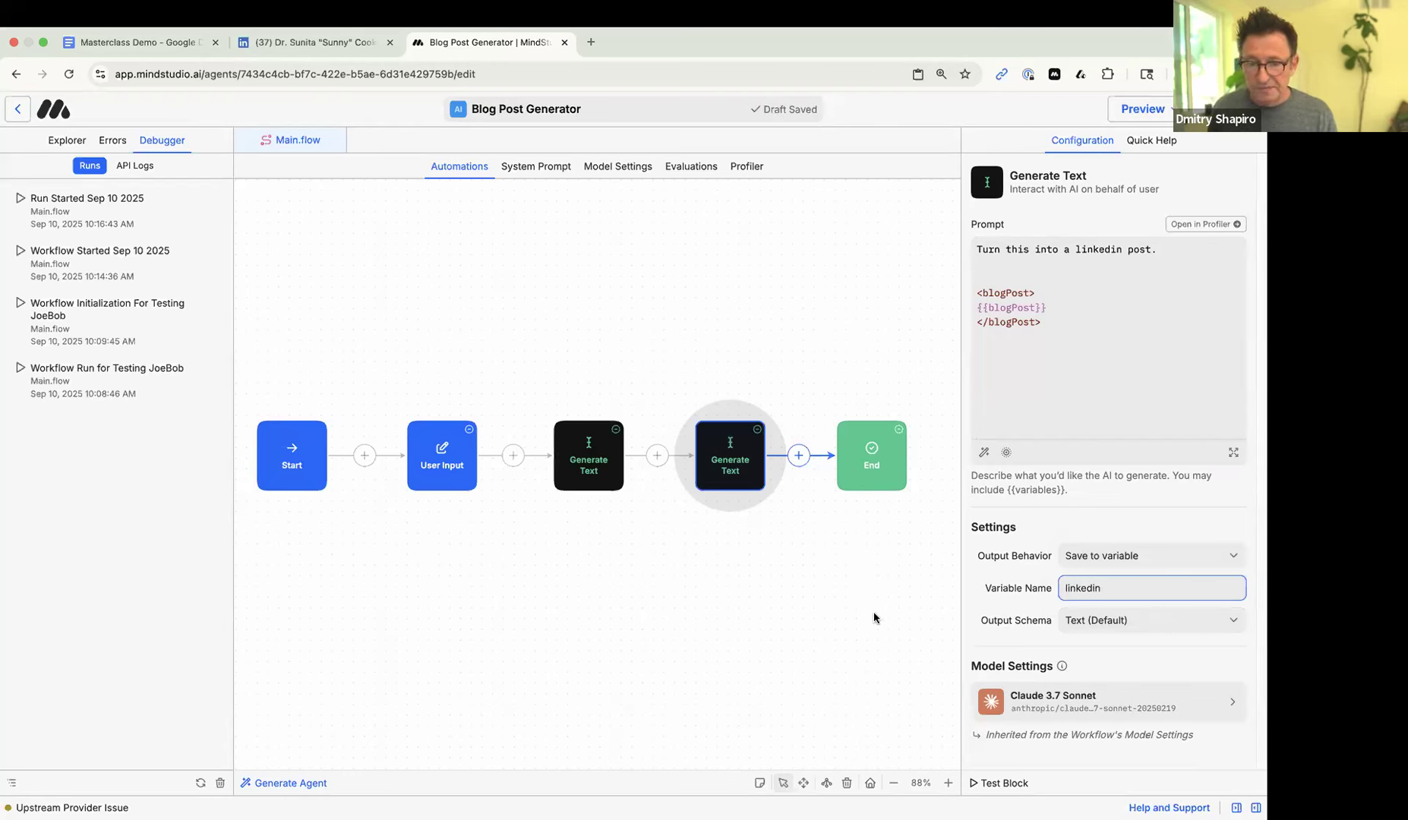
# - Move the End block farther from the second Generate Text block and search all blocks insertable between them for "link"
pyautogui.click(865, 454)
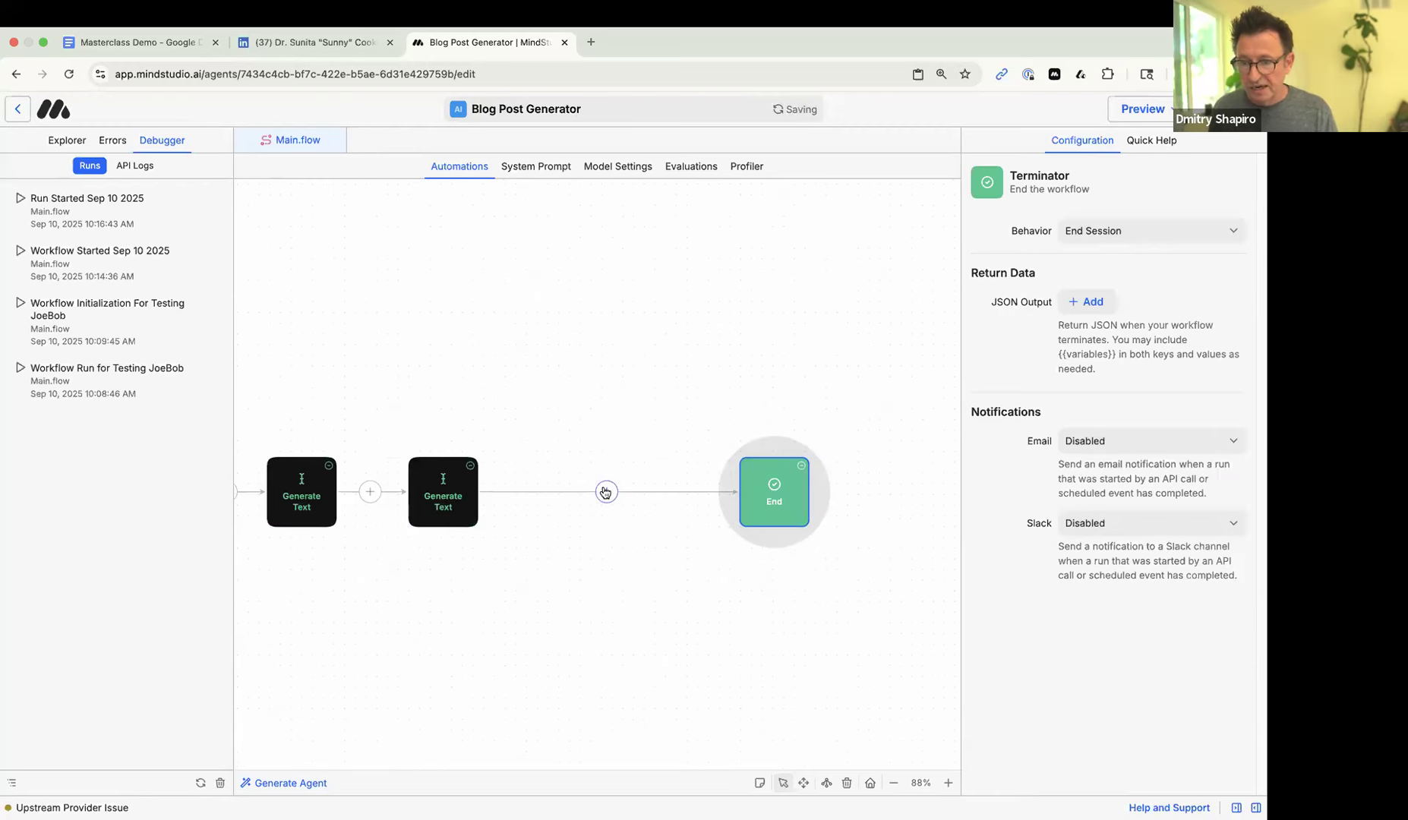
pyautogui.click(605, 491)
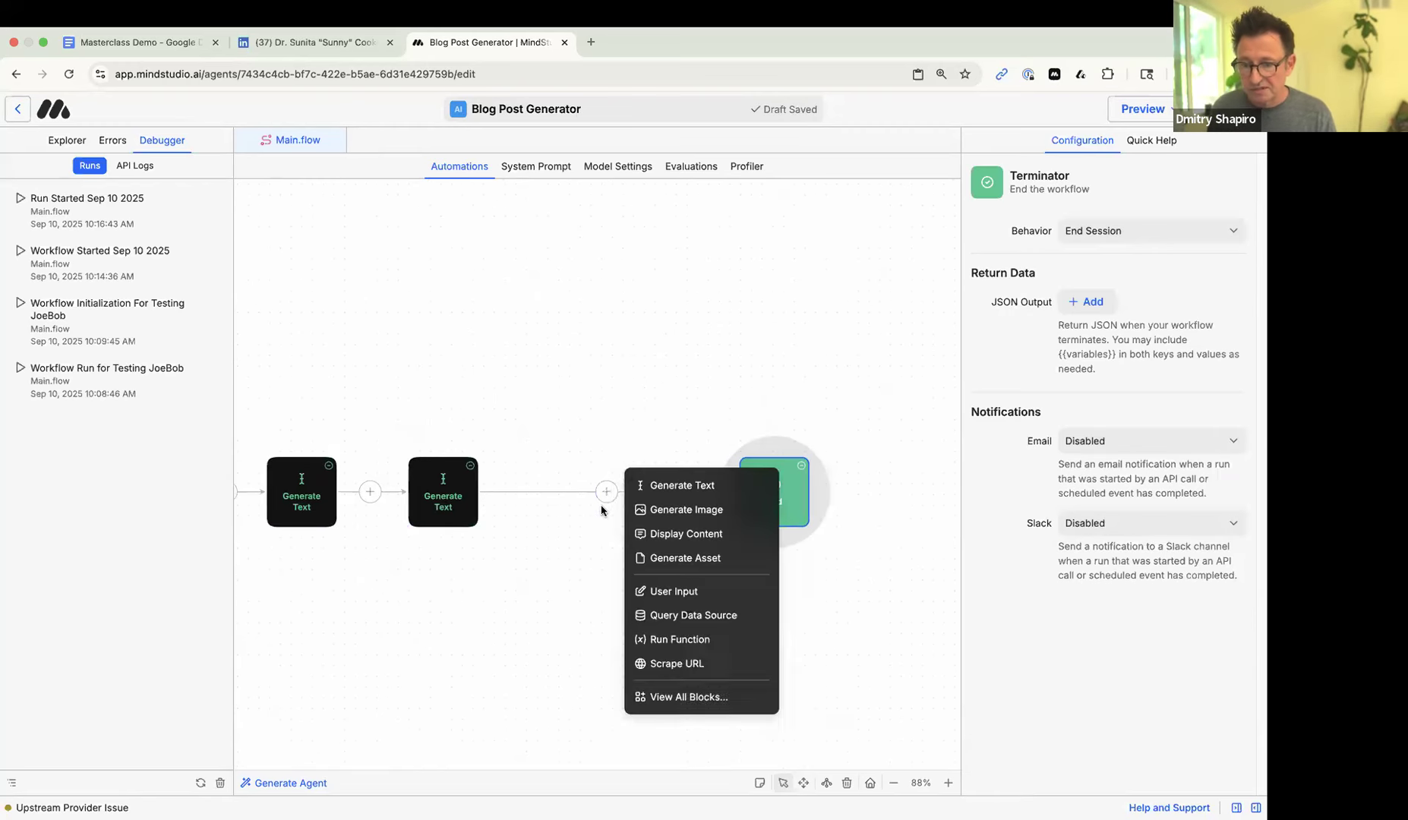
pyautogui.click(696, 699)
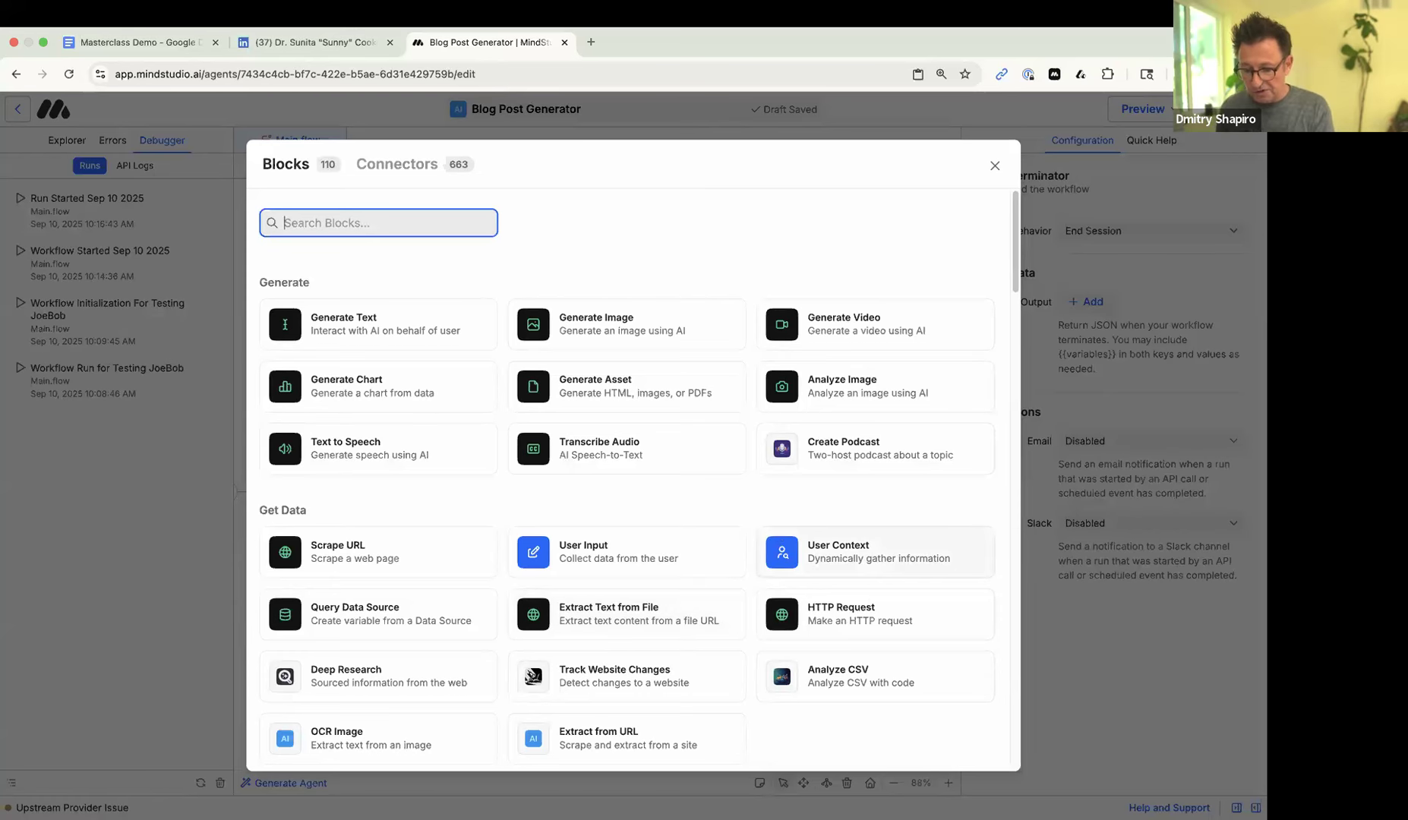
pyautogui.write('link')
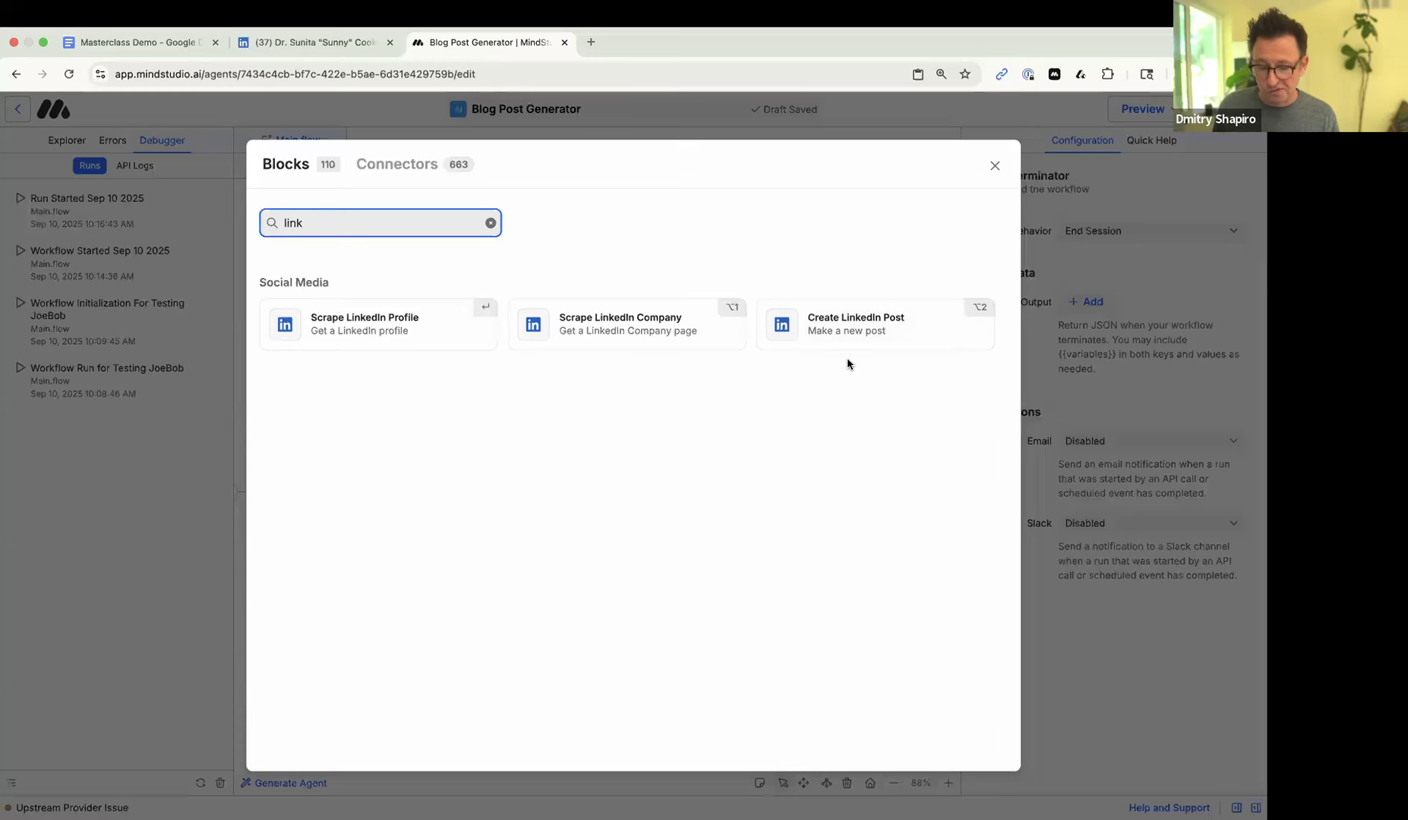
# - Clear the block search and browse the available blocks in the Generate, Get Data and Flow categories
pyautogui.press('BackSpace')
pyautogui.press('BackSpace')
pyautogui.press('BackSpace')
pyautogui.press('BackSpace')
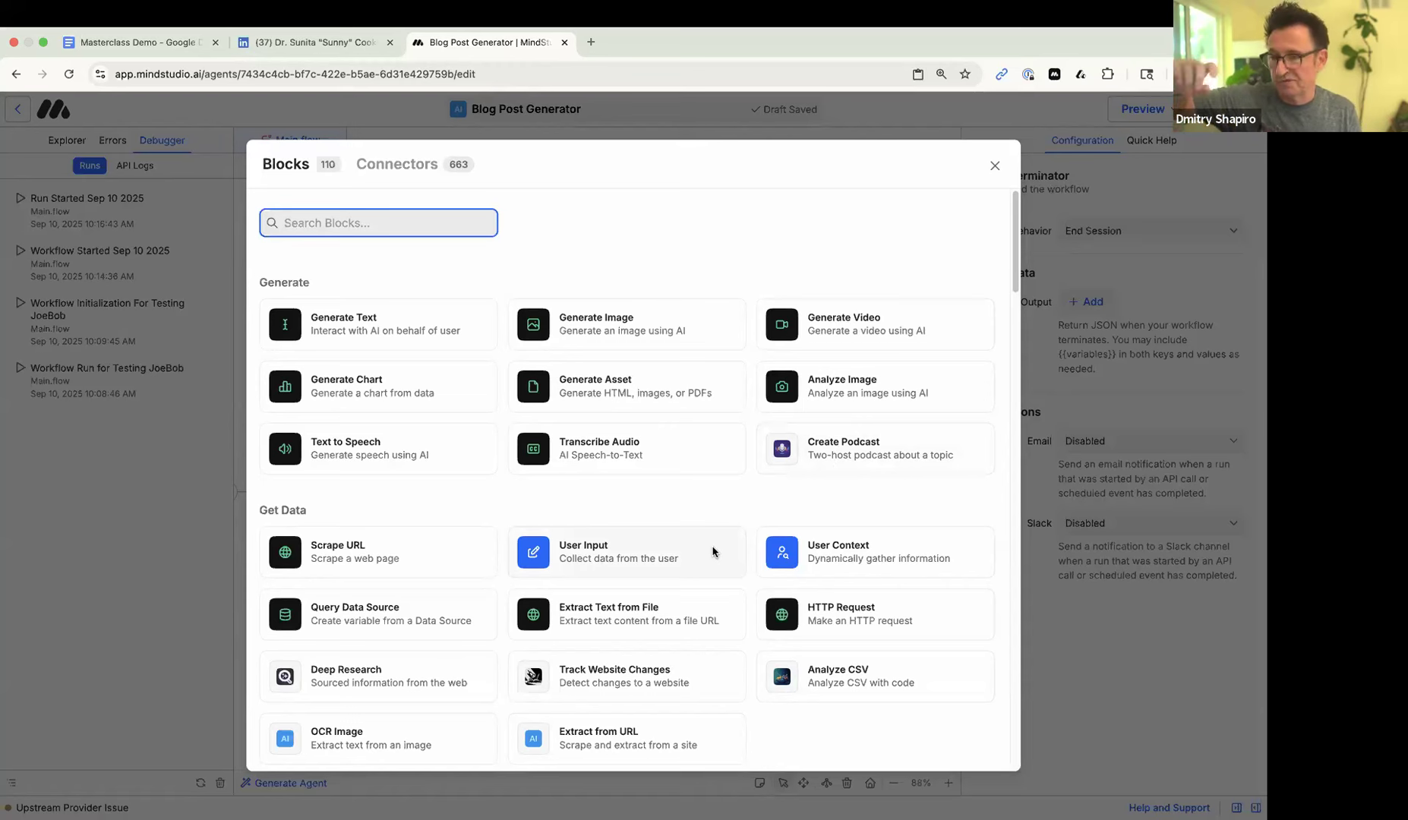
pyautogui.scroll(-2, 626, 571)
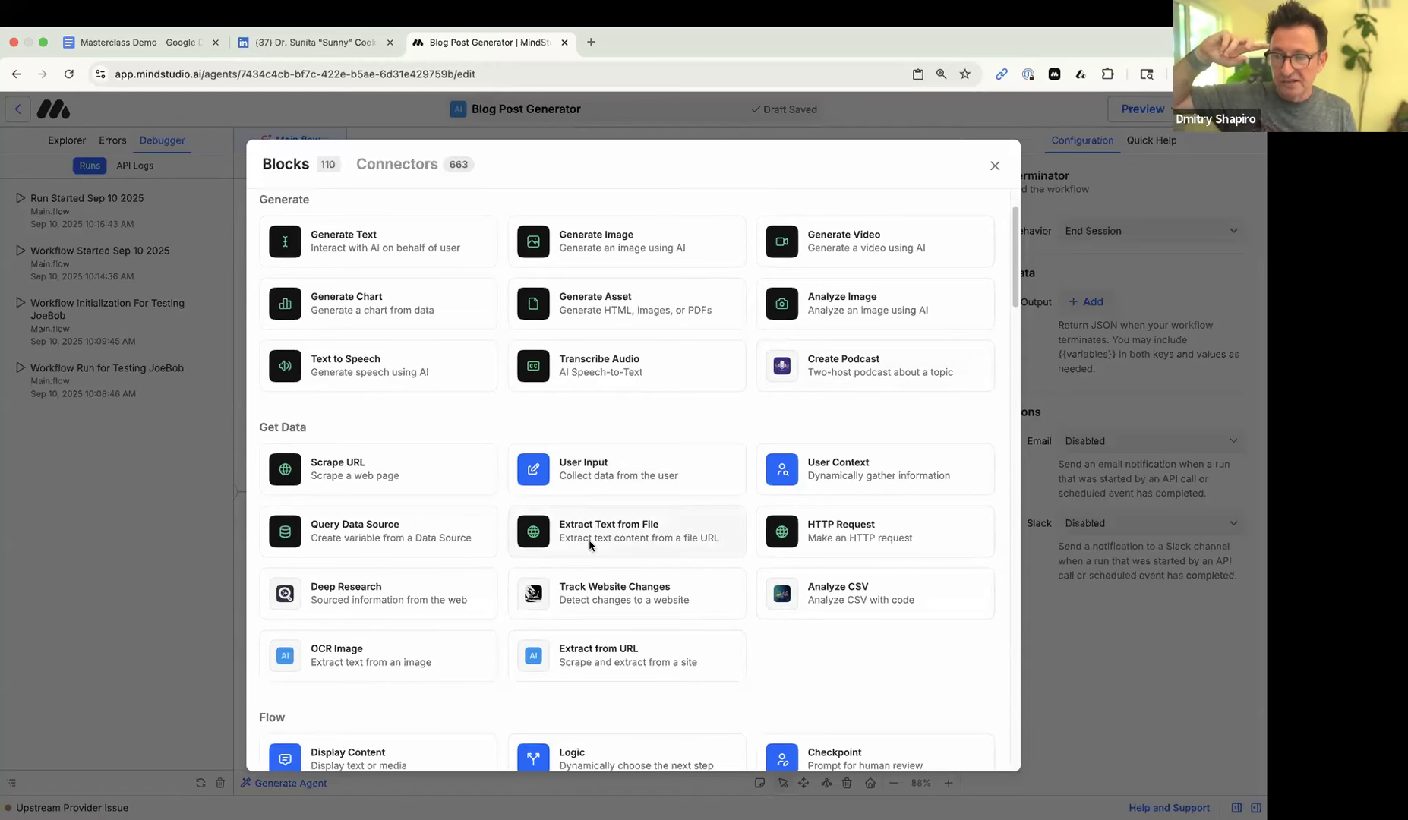
pyautogui.scroll(-1, 590, 545)
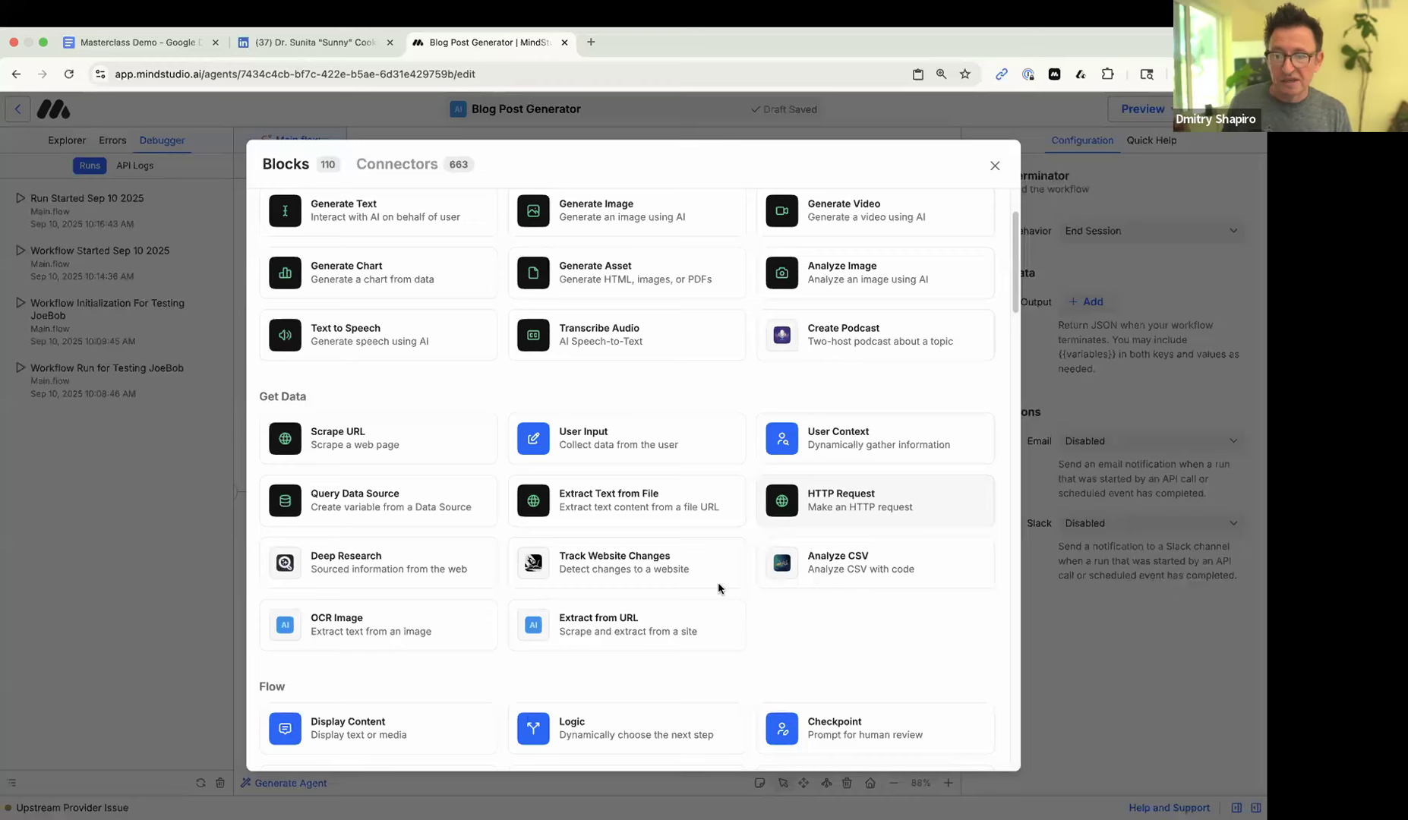
# - Browse the block library's categories, including Flow, Social Media, Google, Transform Text and Run External Automation, and close it
pyautogui.scroll(-3, 720, 551)
pyautogui.scroll(-1, 474, 448)
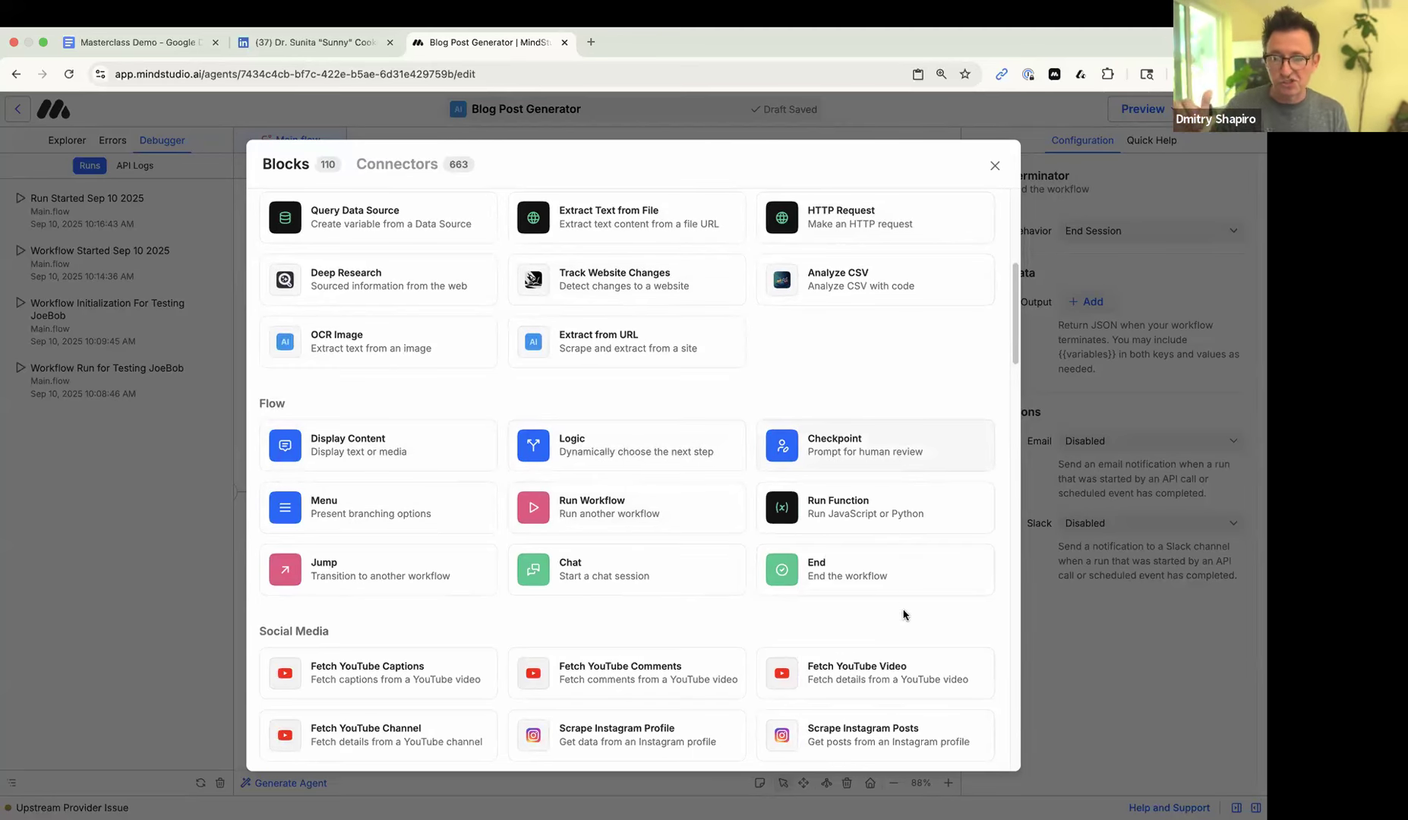
pyautogui.scroll(-1, 899, 458)
pyautogui.scroll(-4, 902, 466)
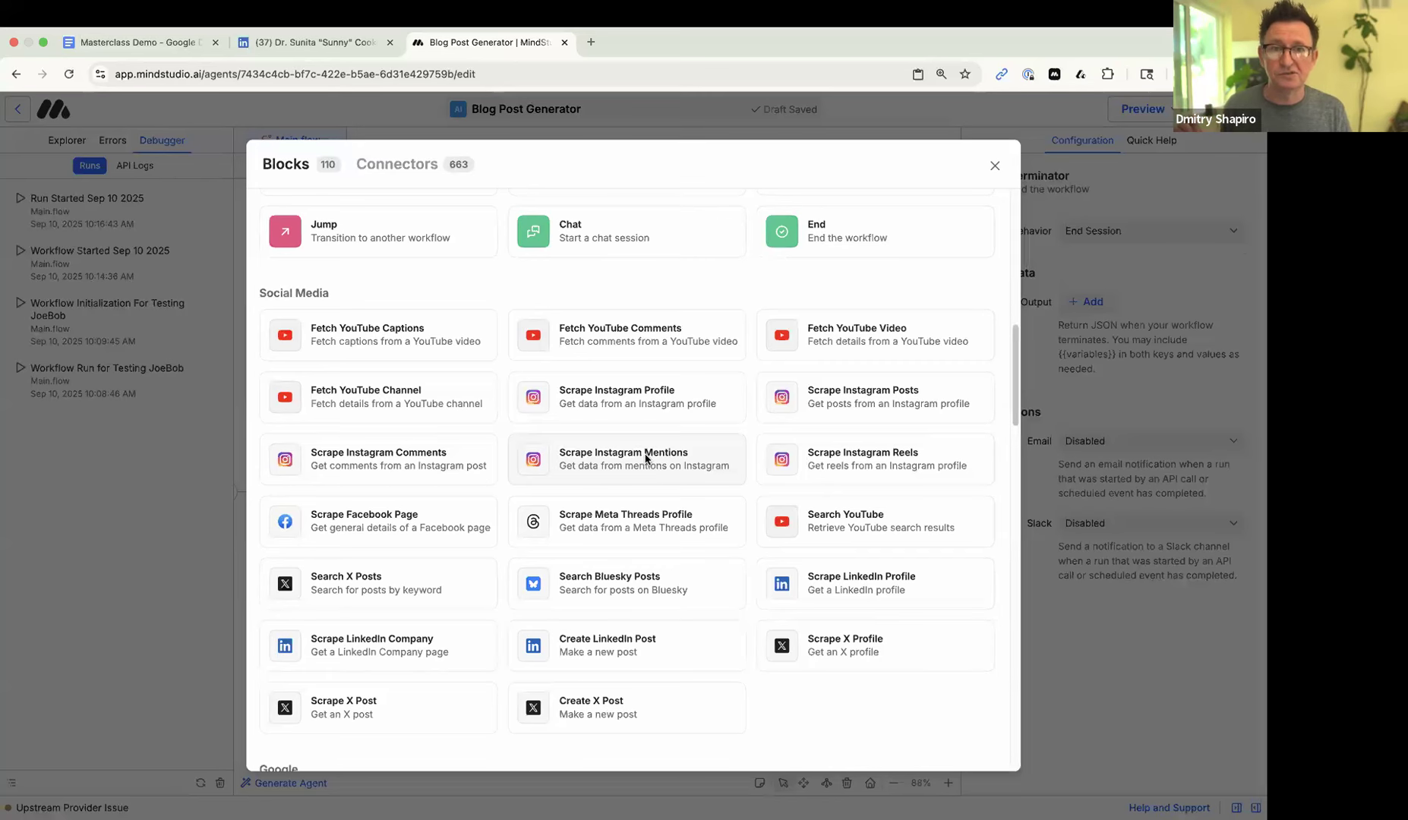
pyautogui.scroll(-2, 617, 550)
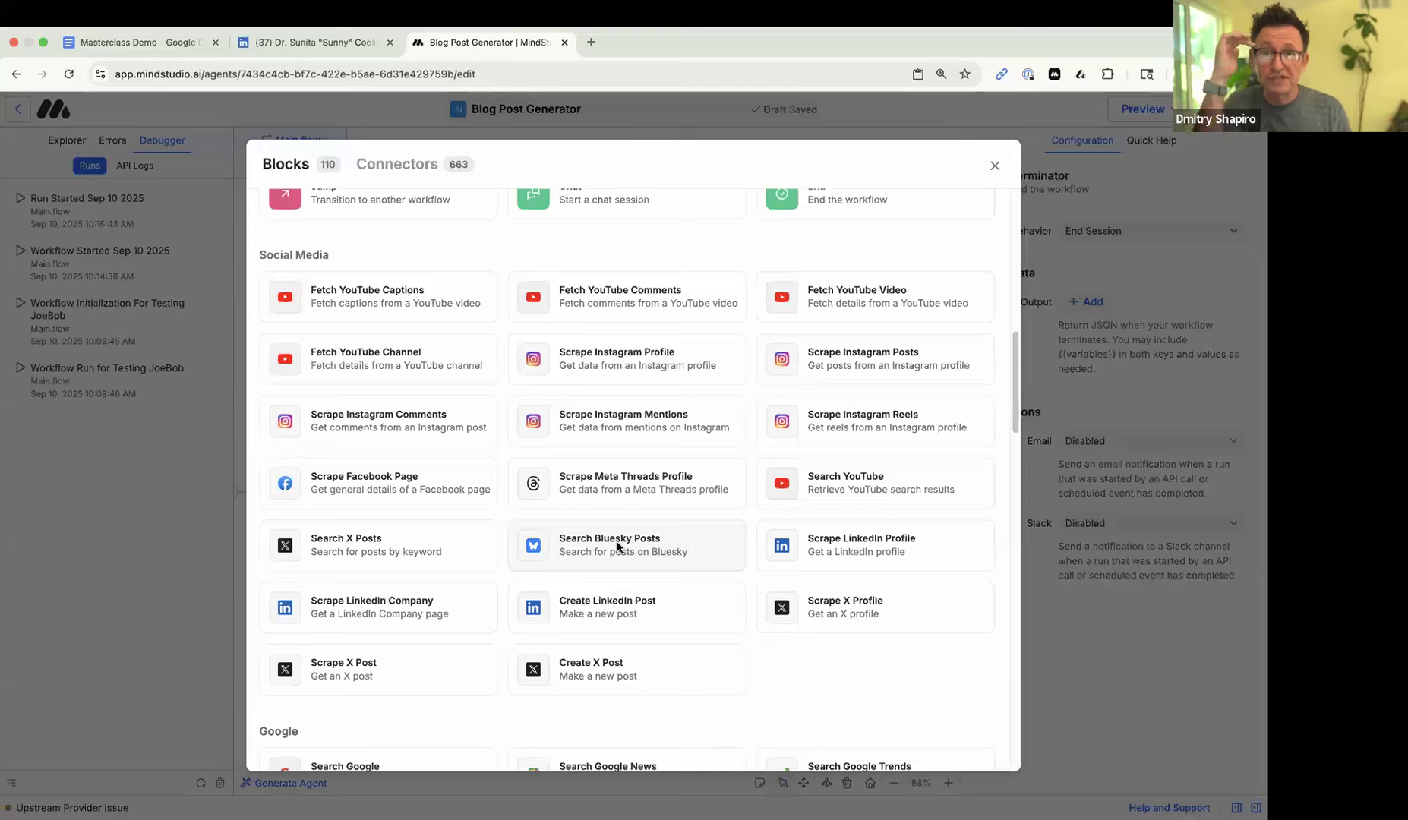
pyautogui.scroll(-3, 618, 545)
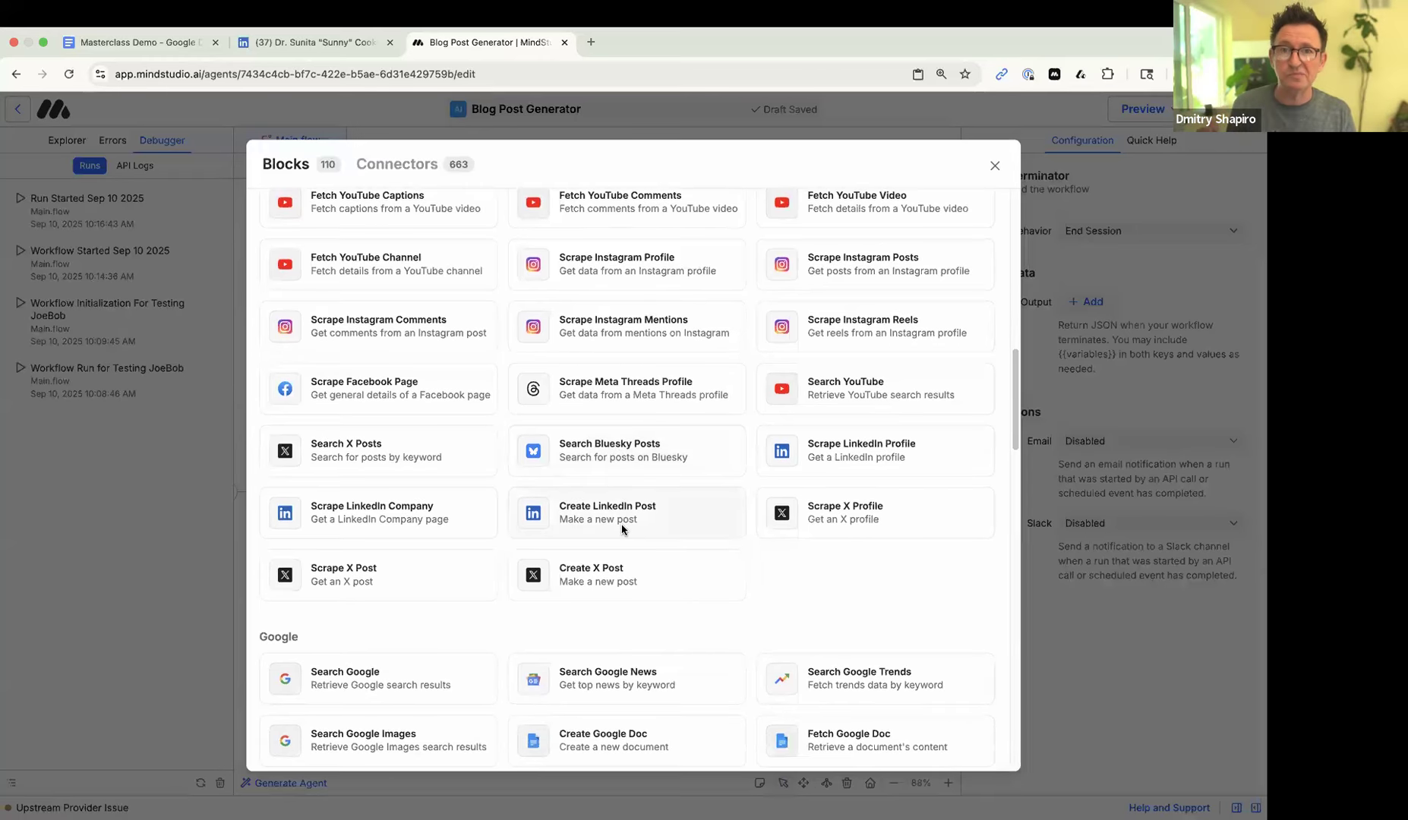
pyautogui.scroll(-1, 621, 530)
pyautogui.scroll(-1, 621, 529)
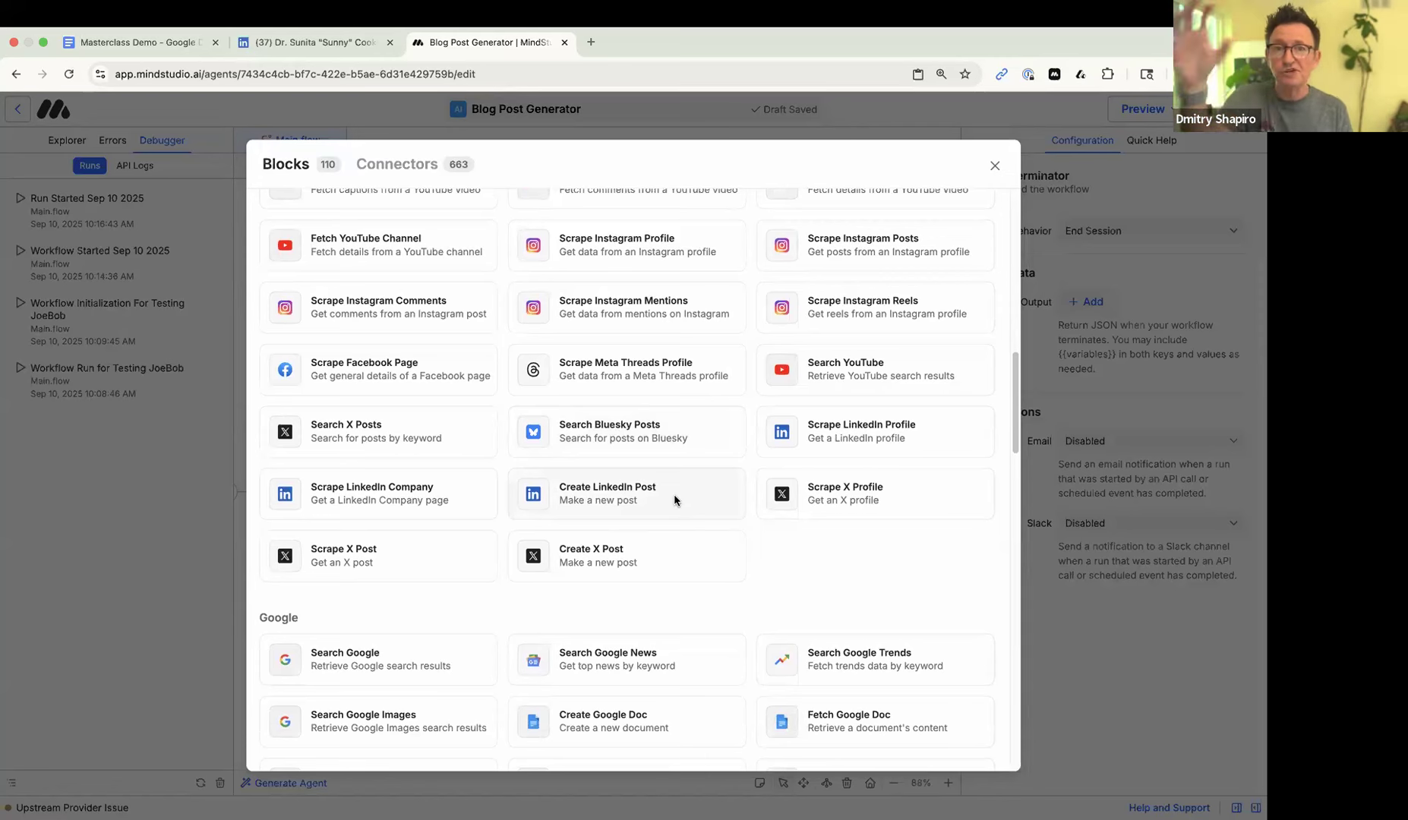
pyautogui.scroll(-3, 674, 500)
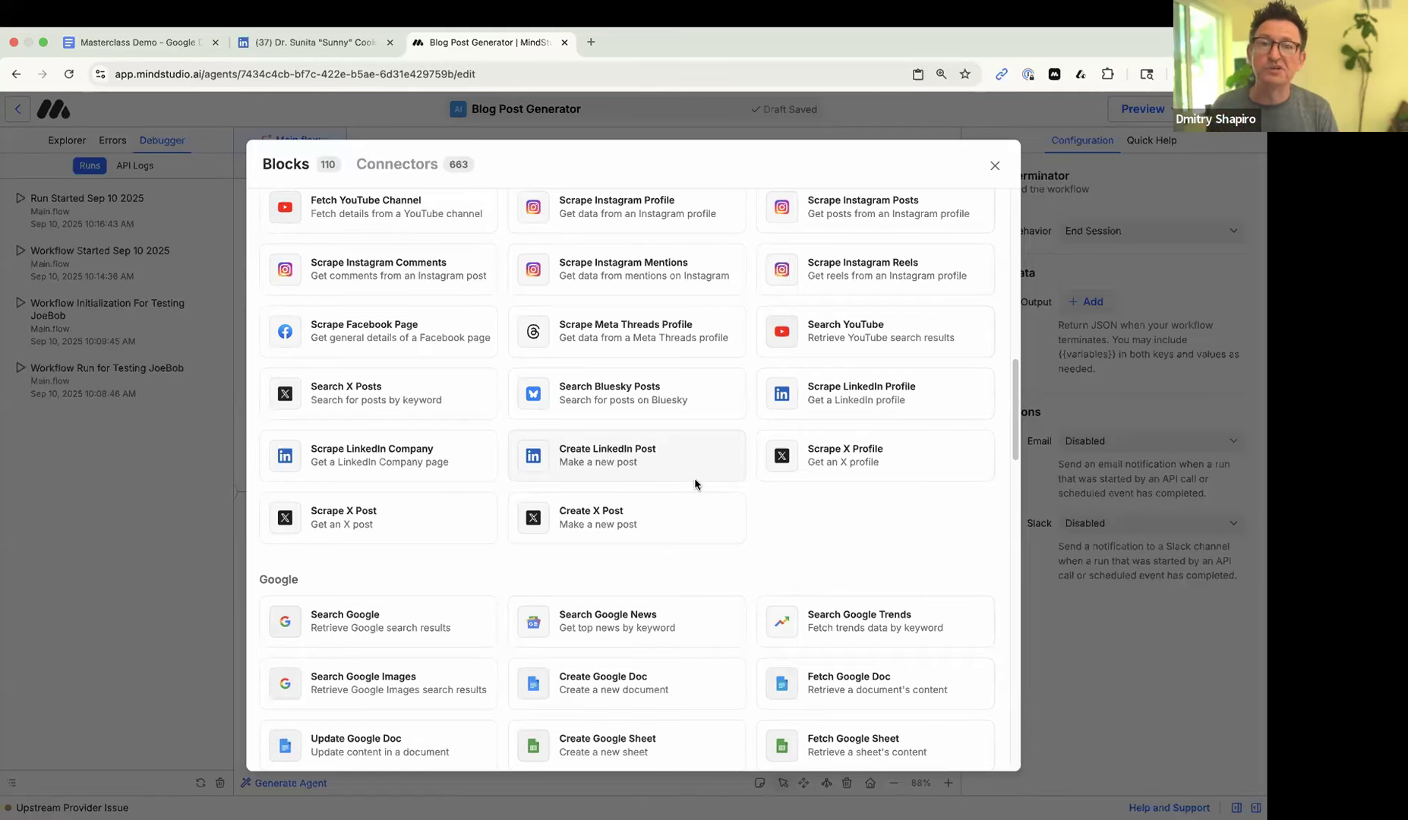
pyautogui.scroll(-3, 695, 479)
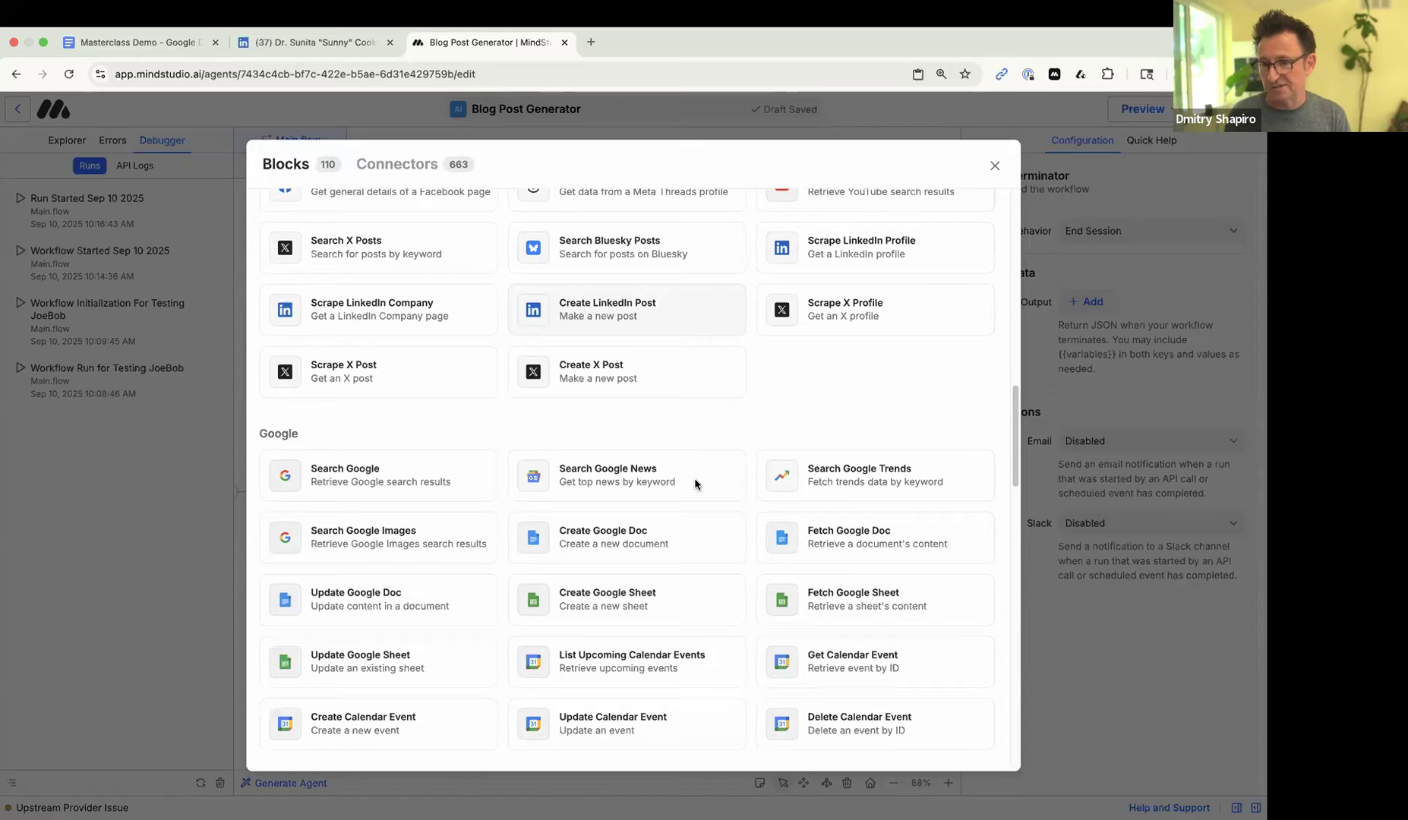
pyautogui.scroll(-5, 782, 593)
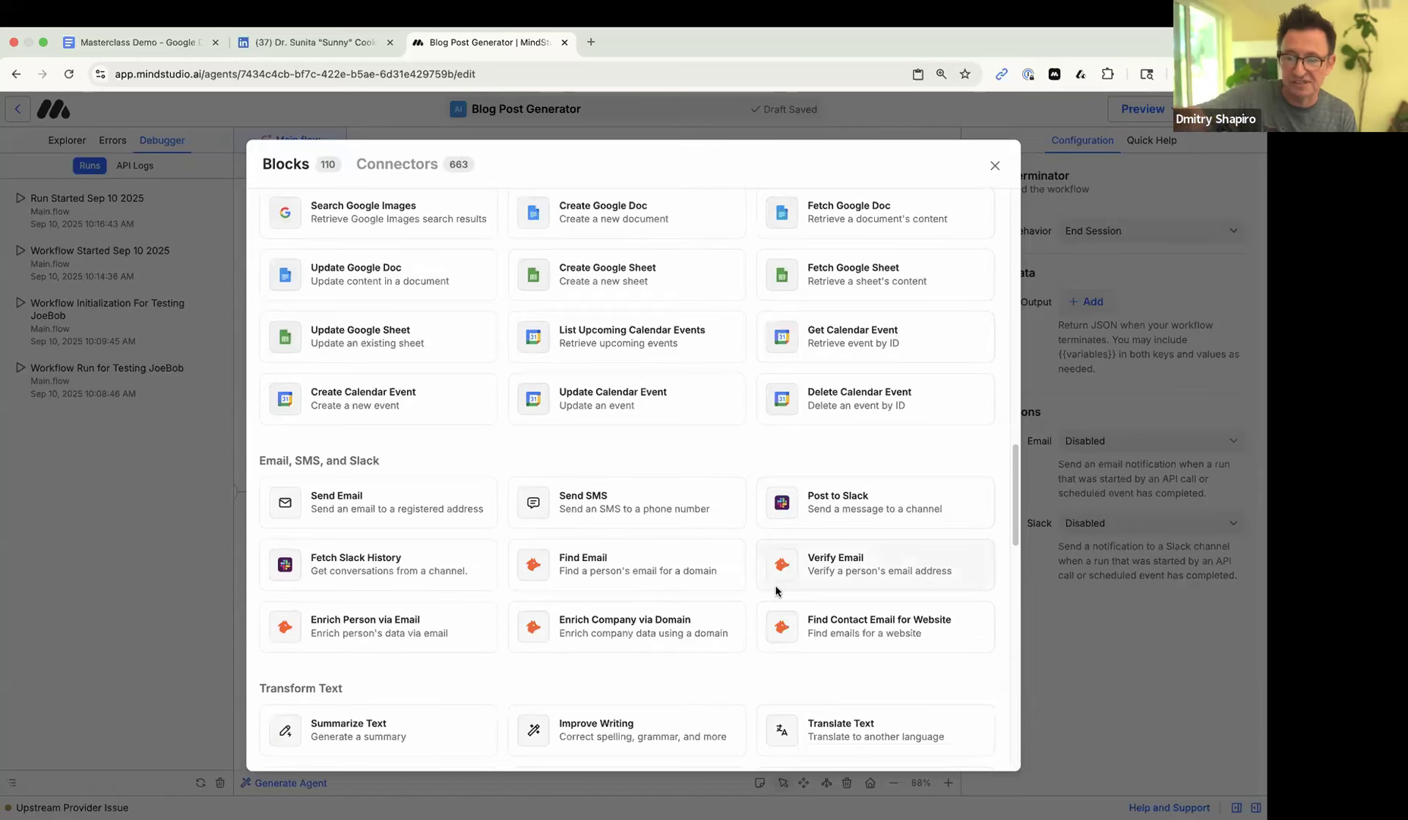
pyautogui.scroll(-3, 778, 589)
pyautogui.scroll(-10, 779, 589)
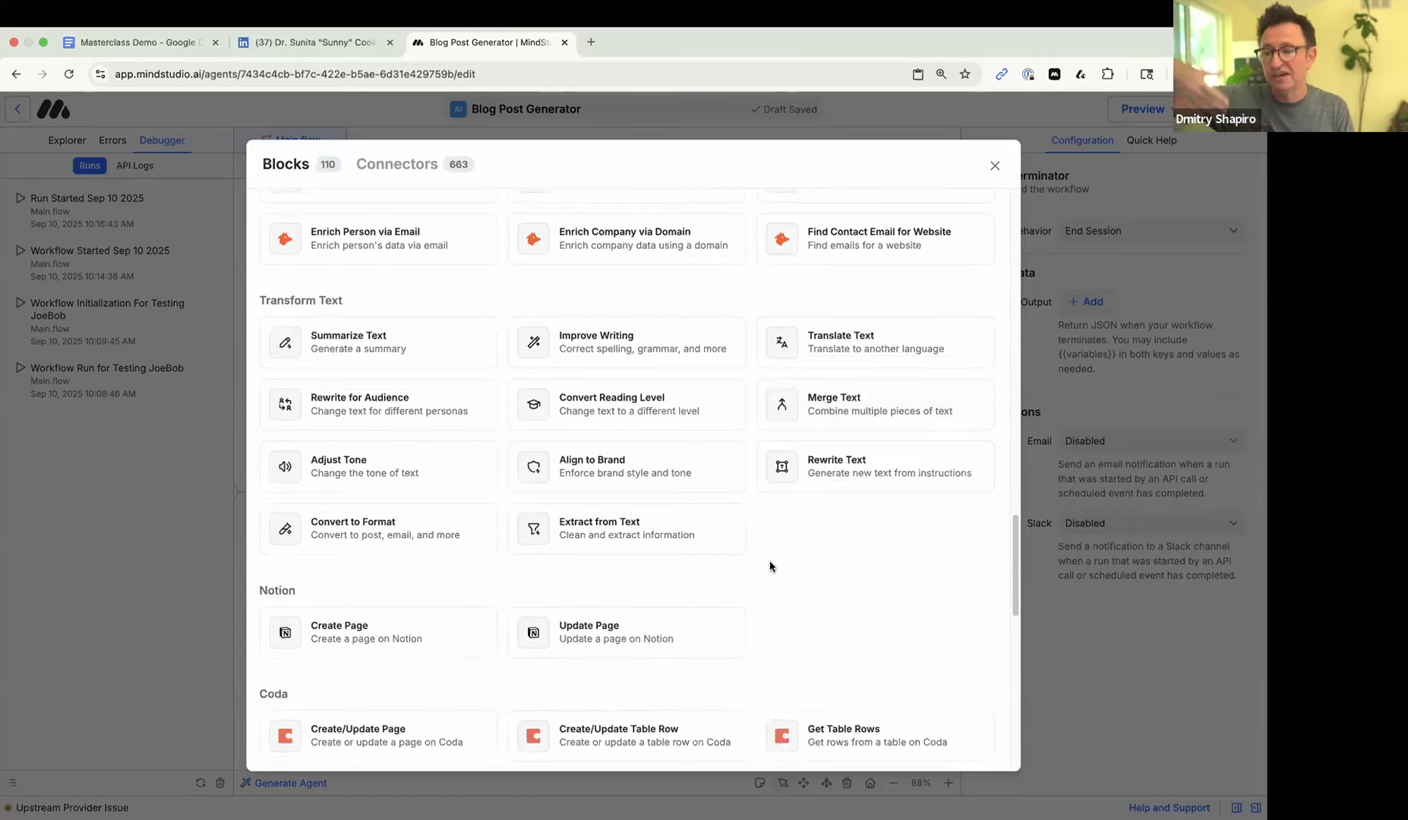
pyautogui.scroll(15, 774, 540)
pyautogui.scroll(-15, 774, 530)
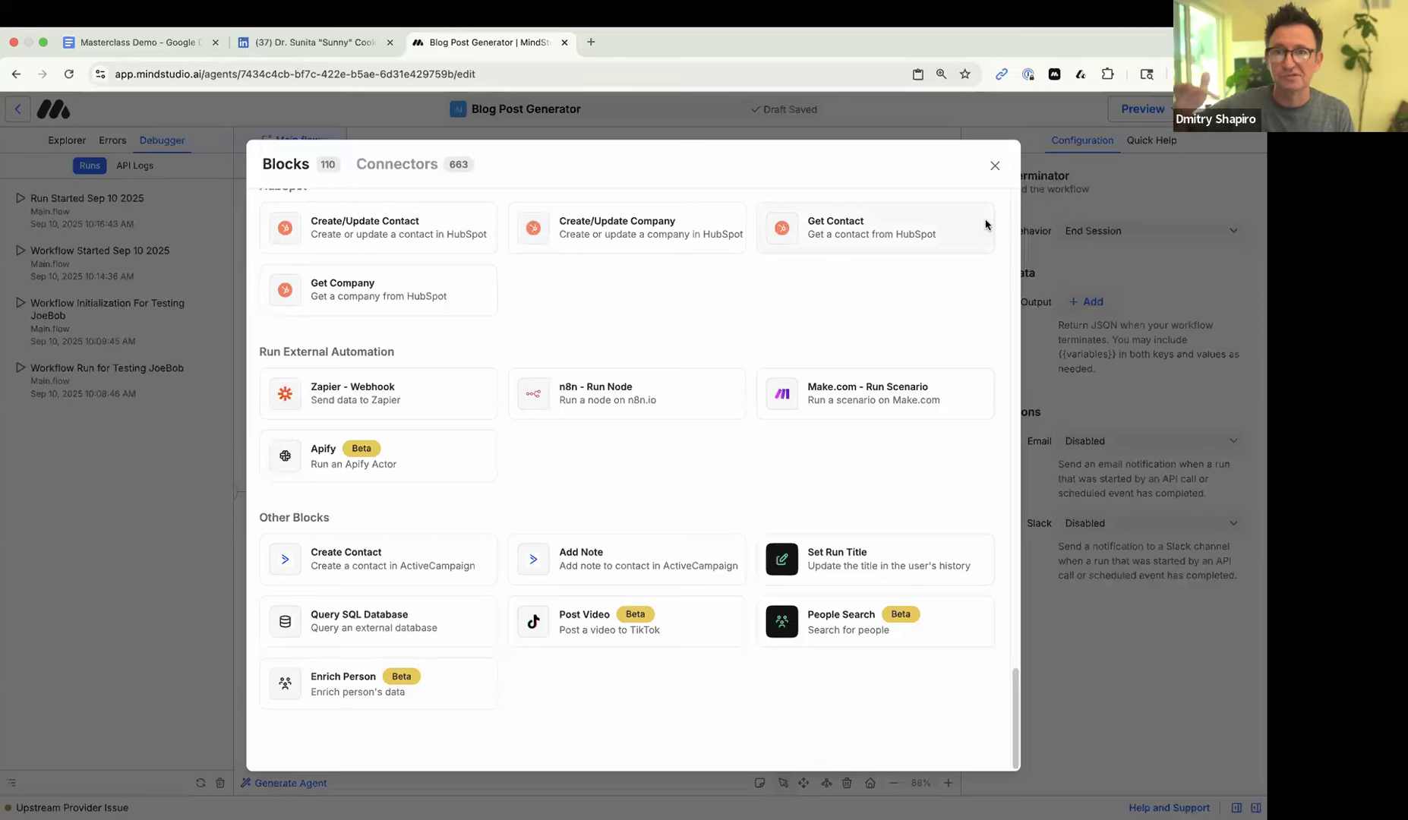
pyautogui.click(996, 166)
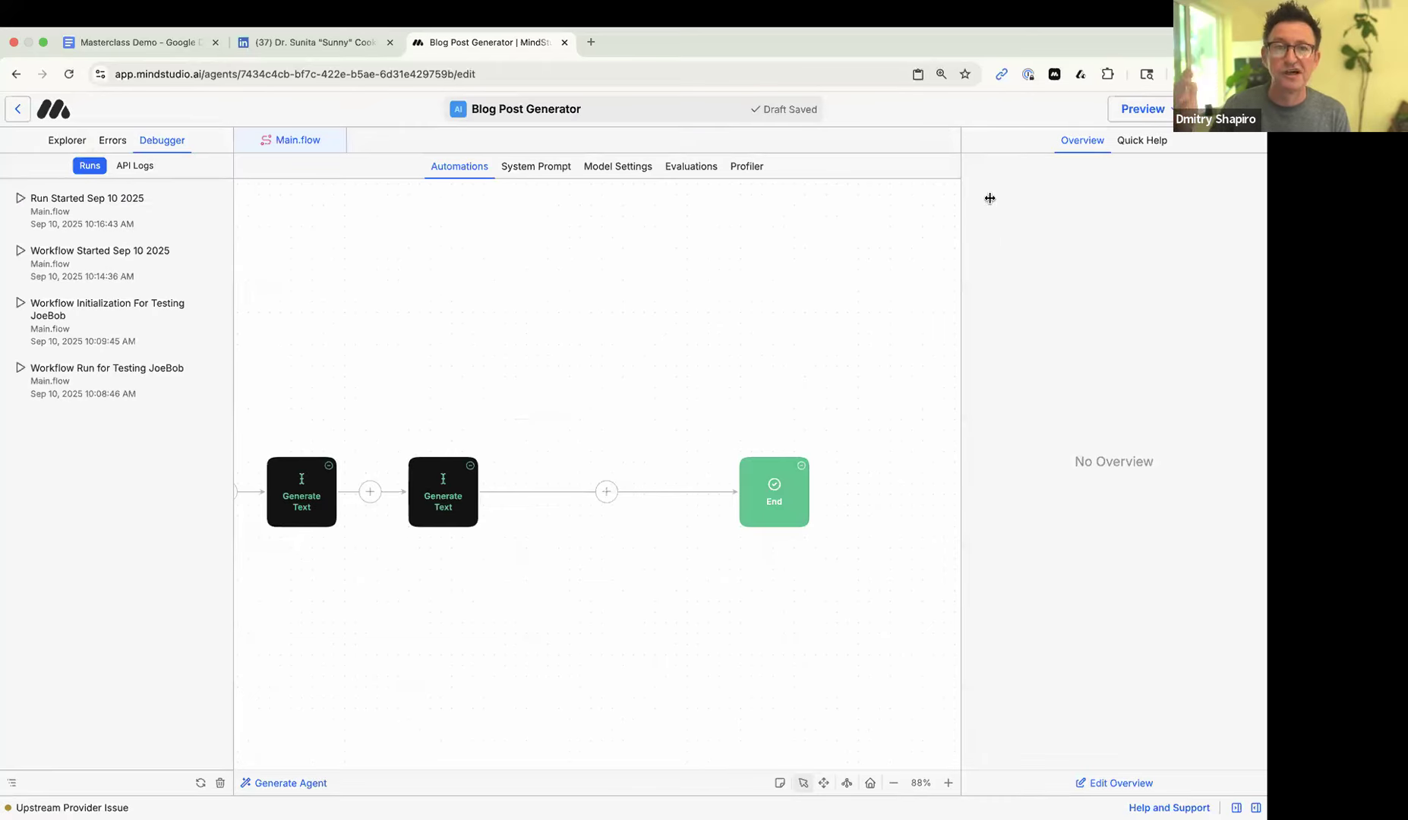
# - Search the block library for "lin" and insert a Create LinkedIn Post block between the second Generate Text block and End
pyautogui.click(606, 492)
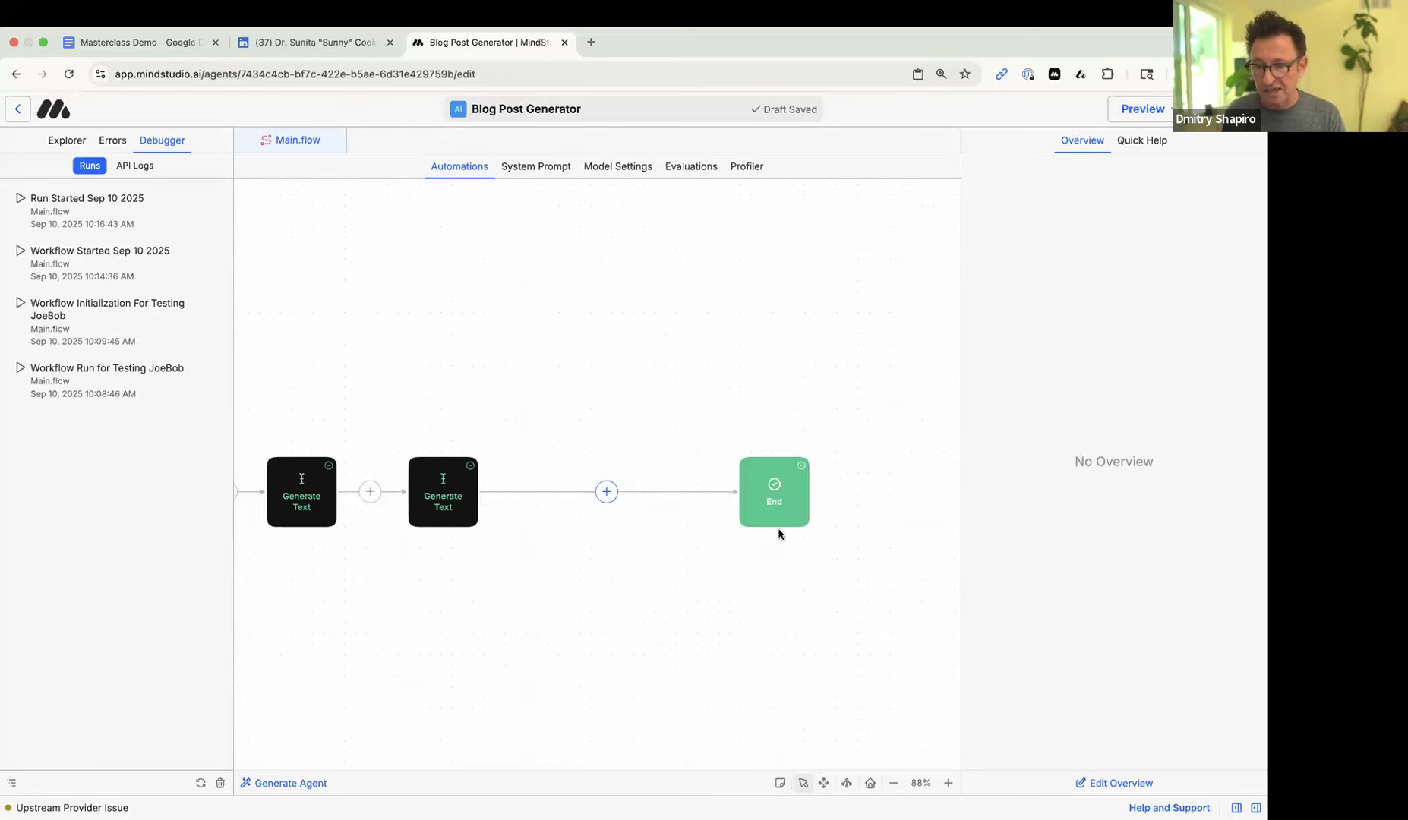
pyautogui.click(662, 698)
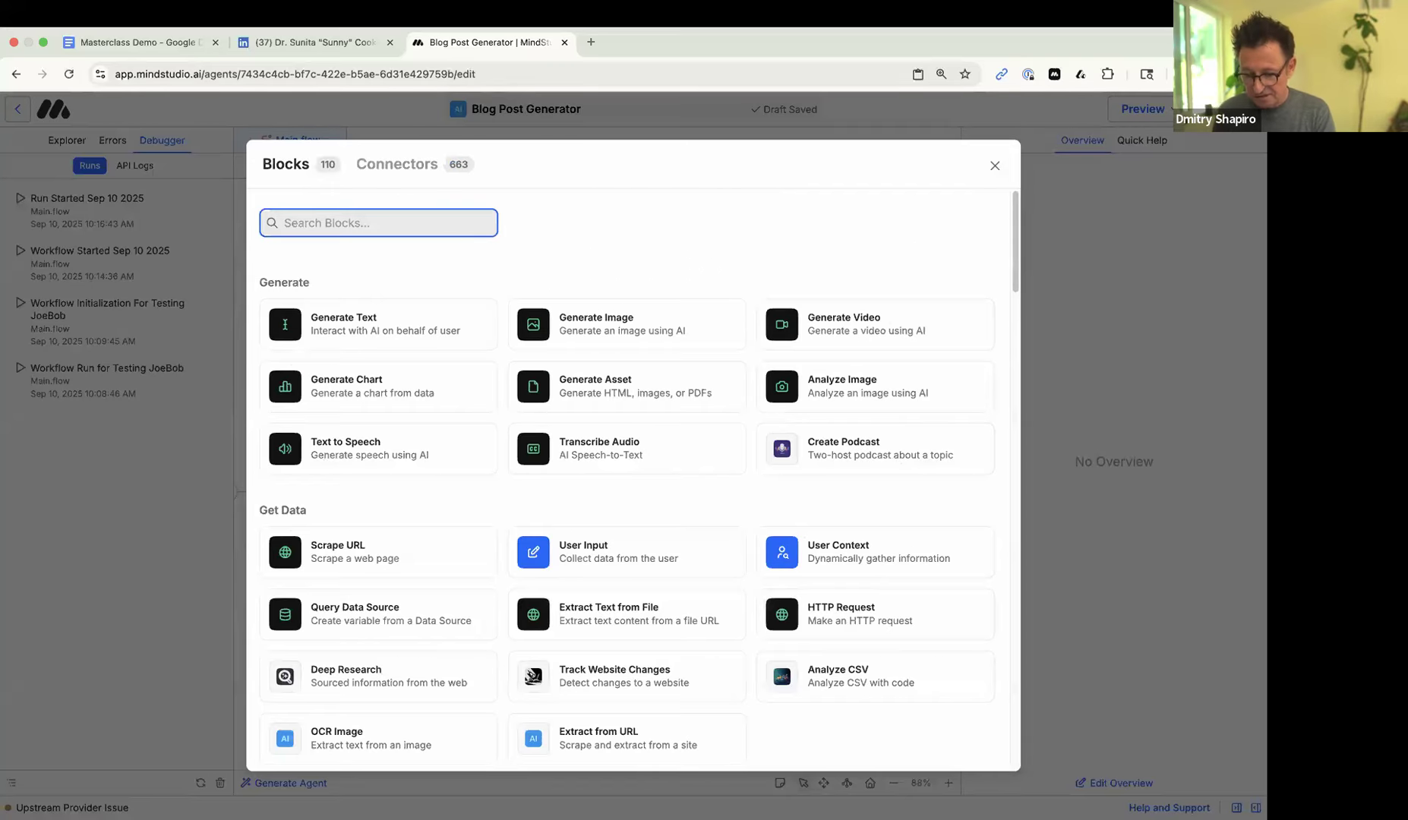
pyautogui.write('lin')
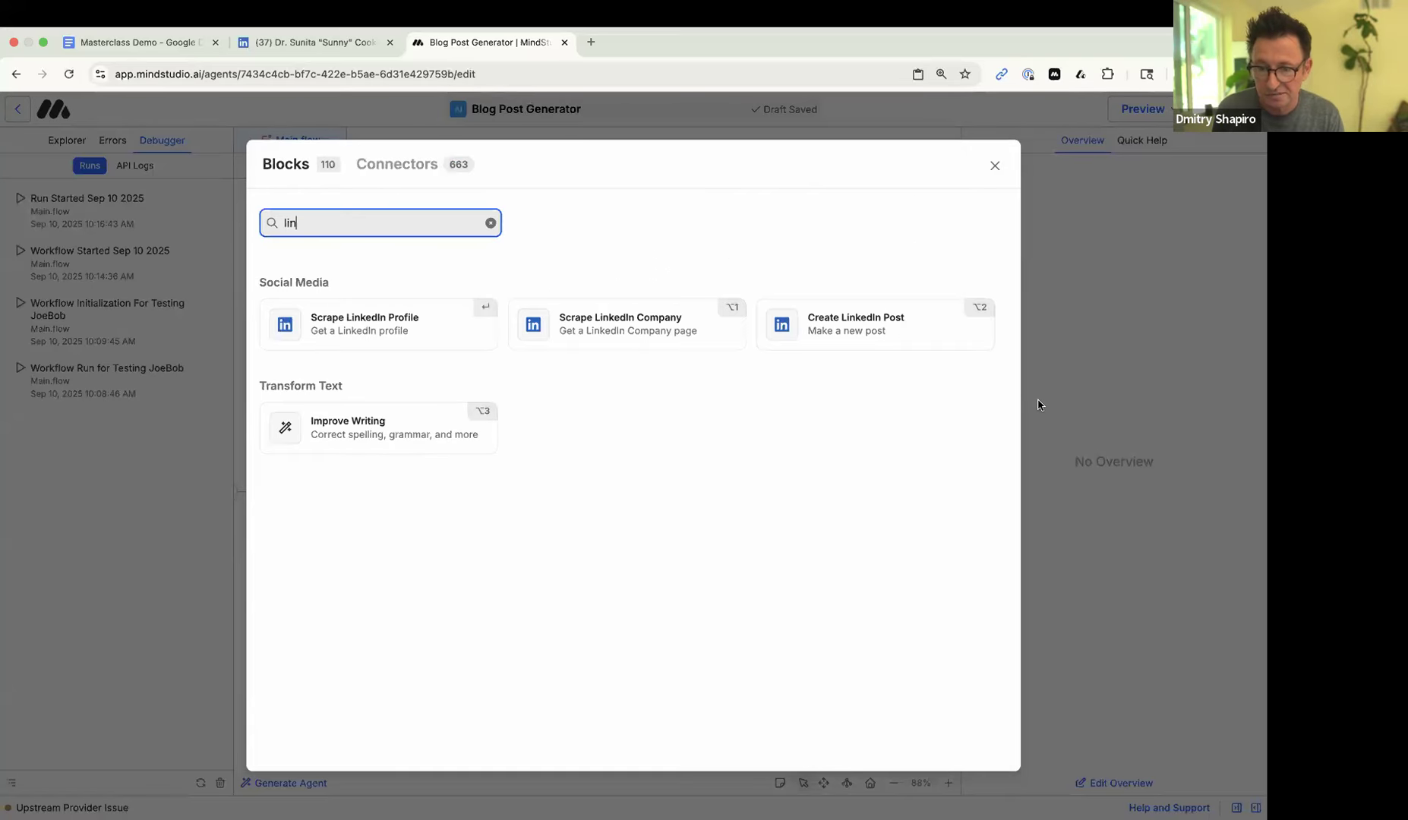
pyautogui.click(888, 331)
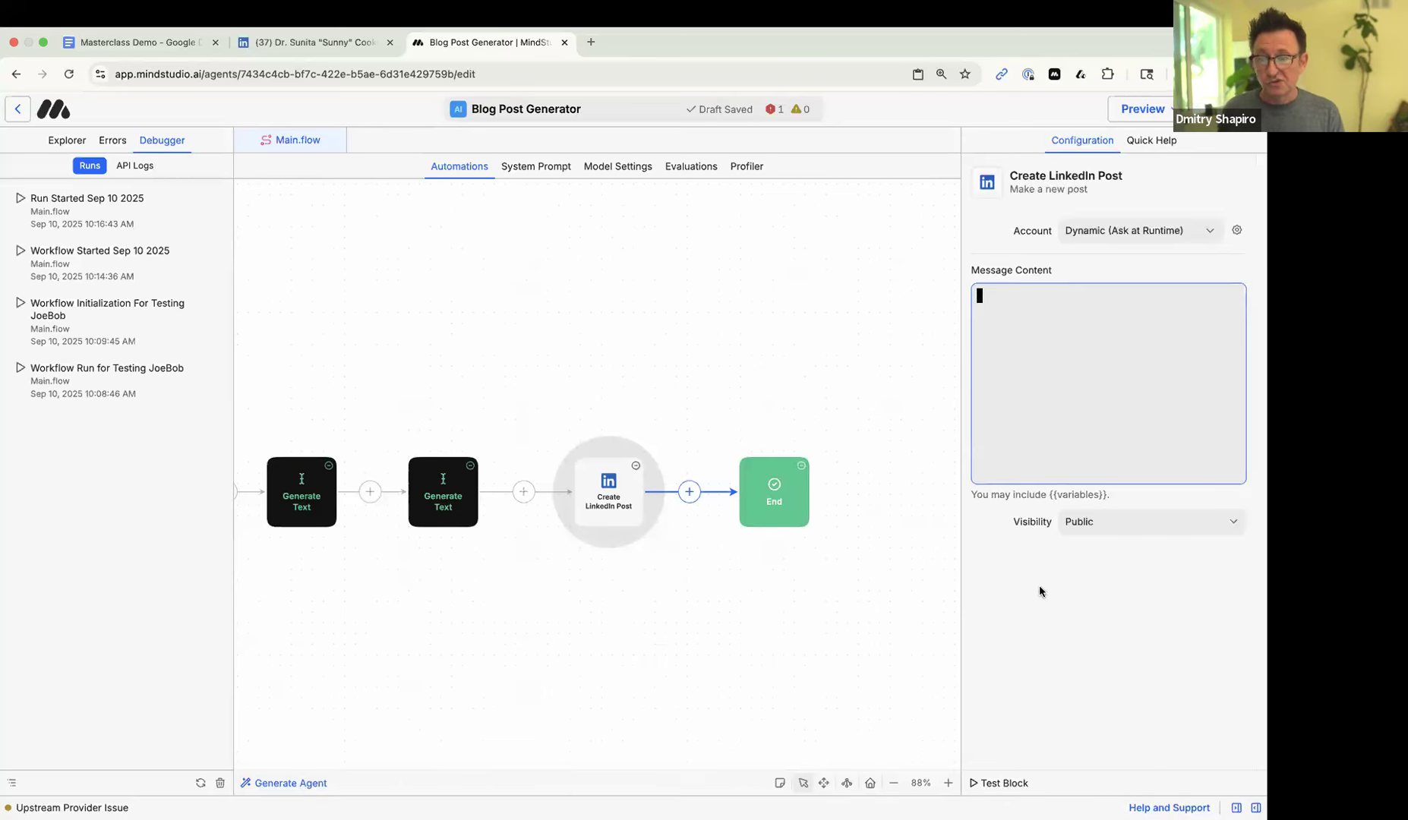
# - Review the configurations of the Start, User Input, both Generate Text and End blocks in the workflow
pyautogui.click(424, 505)
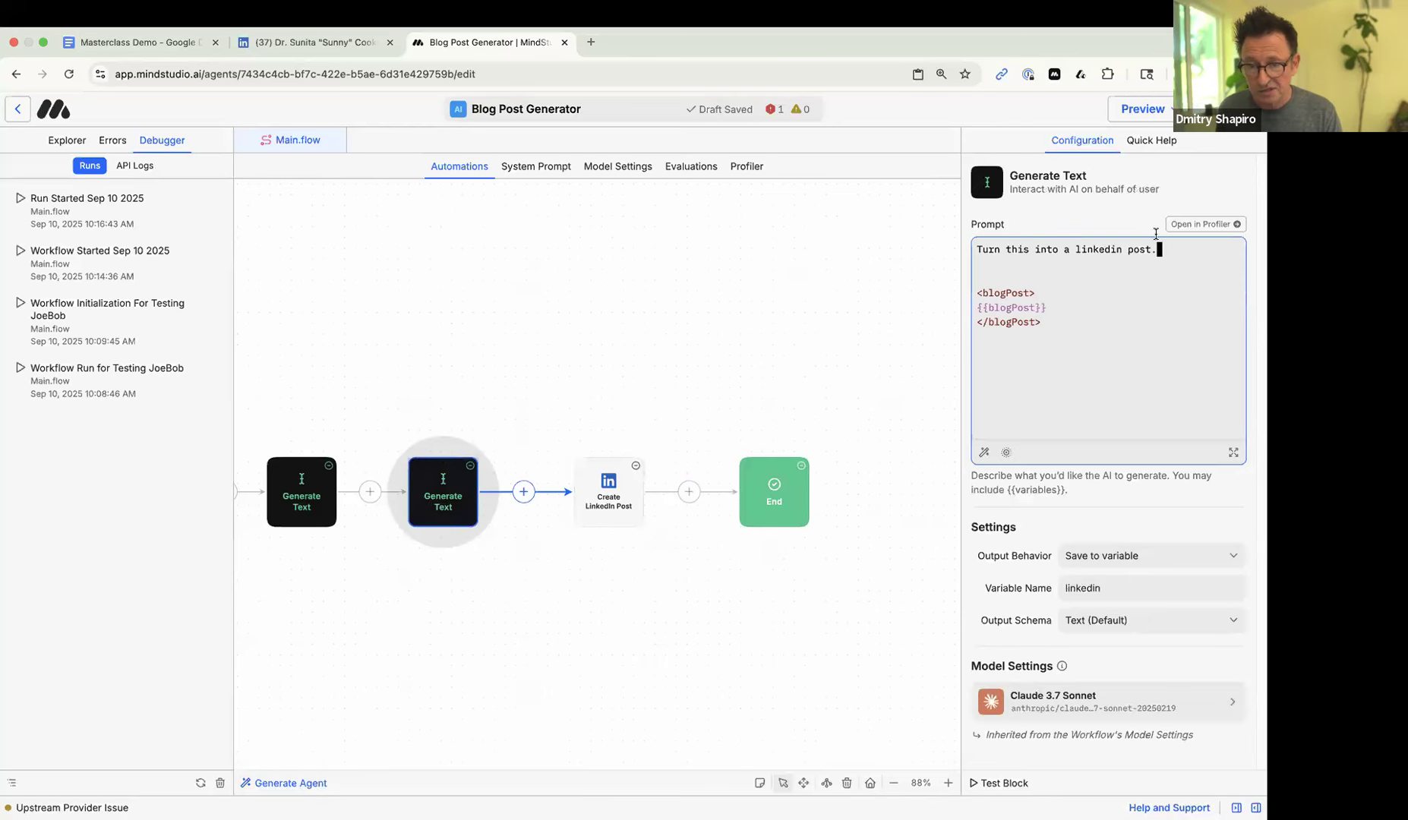
pyautogui.click(754, 516)
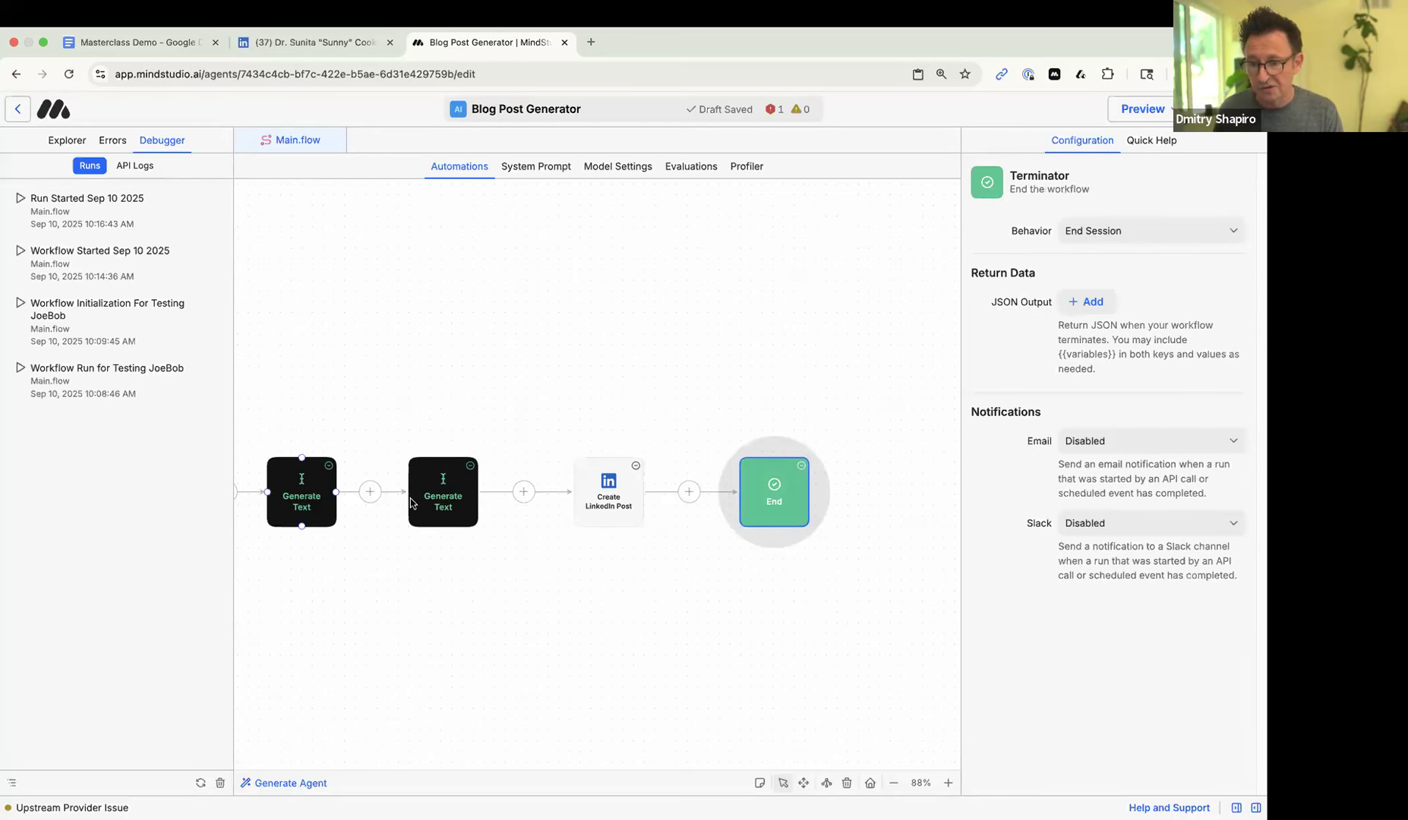
pyautogui.hscroll(-5, 388, 492)
pyautogui.click(371, 497)
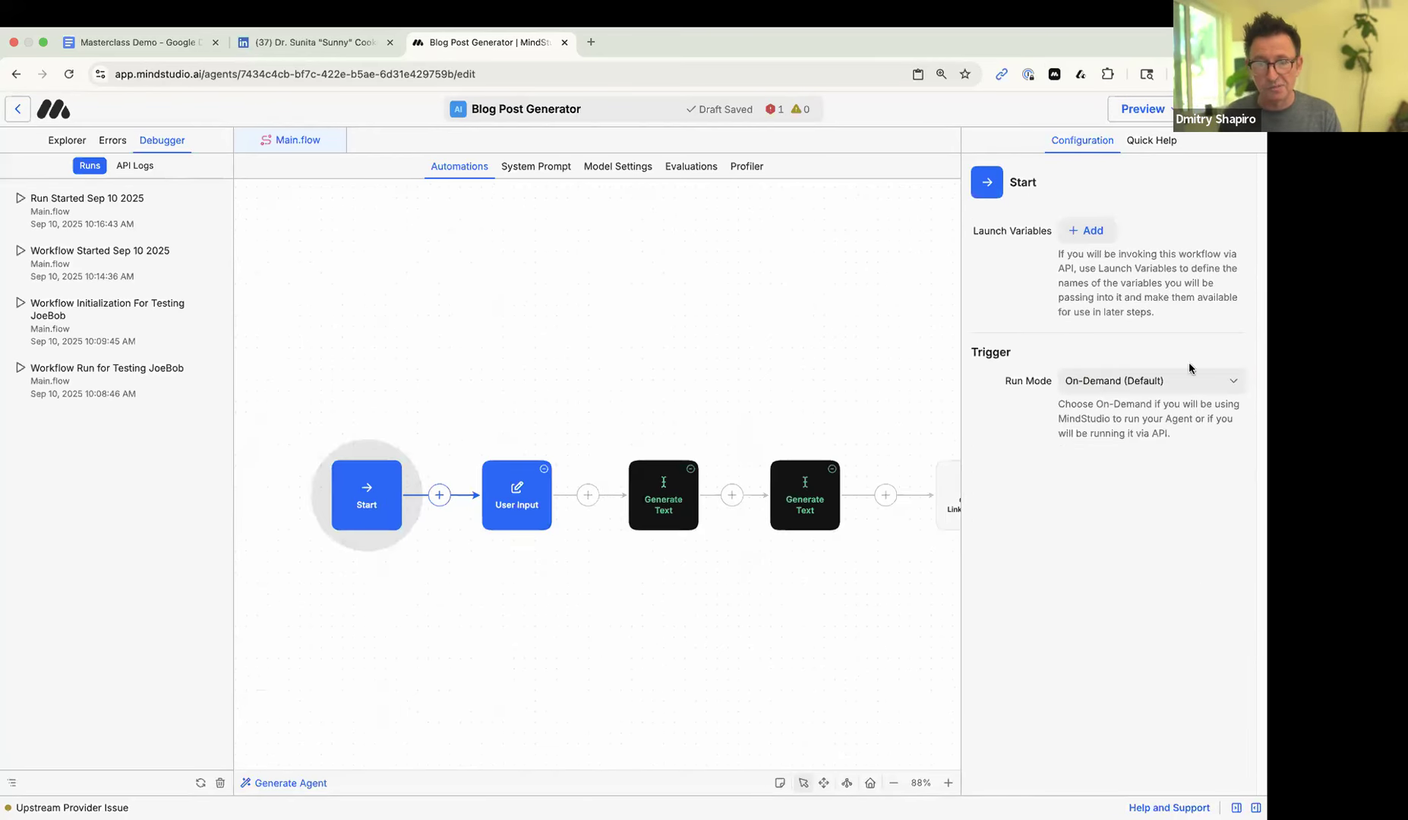
pyautogui.click(514, 512)
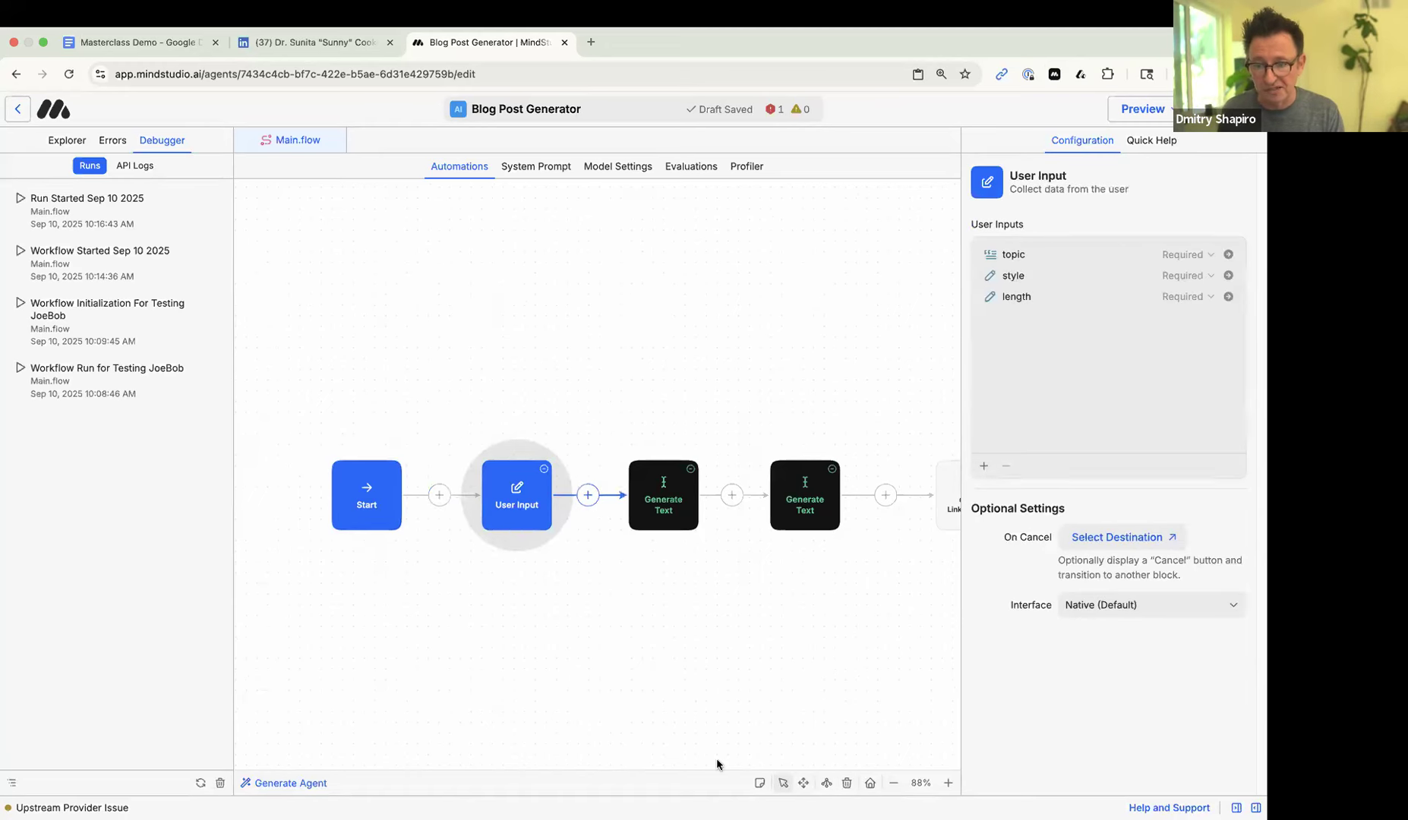
pyautogui.click(673, 507)
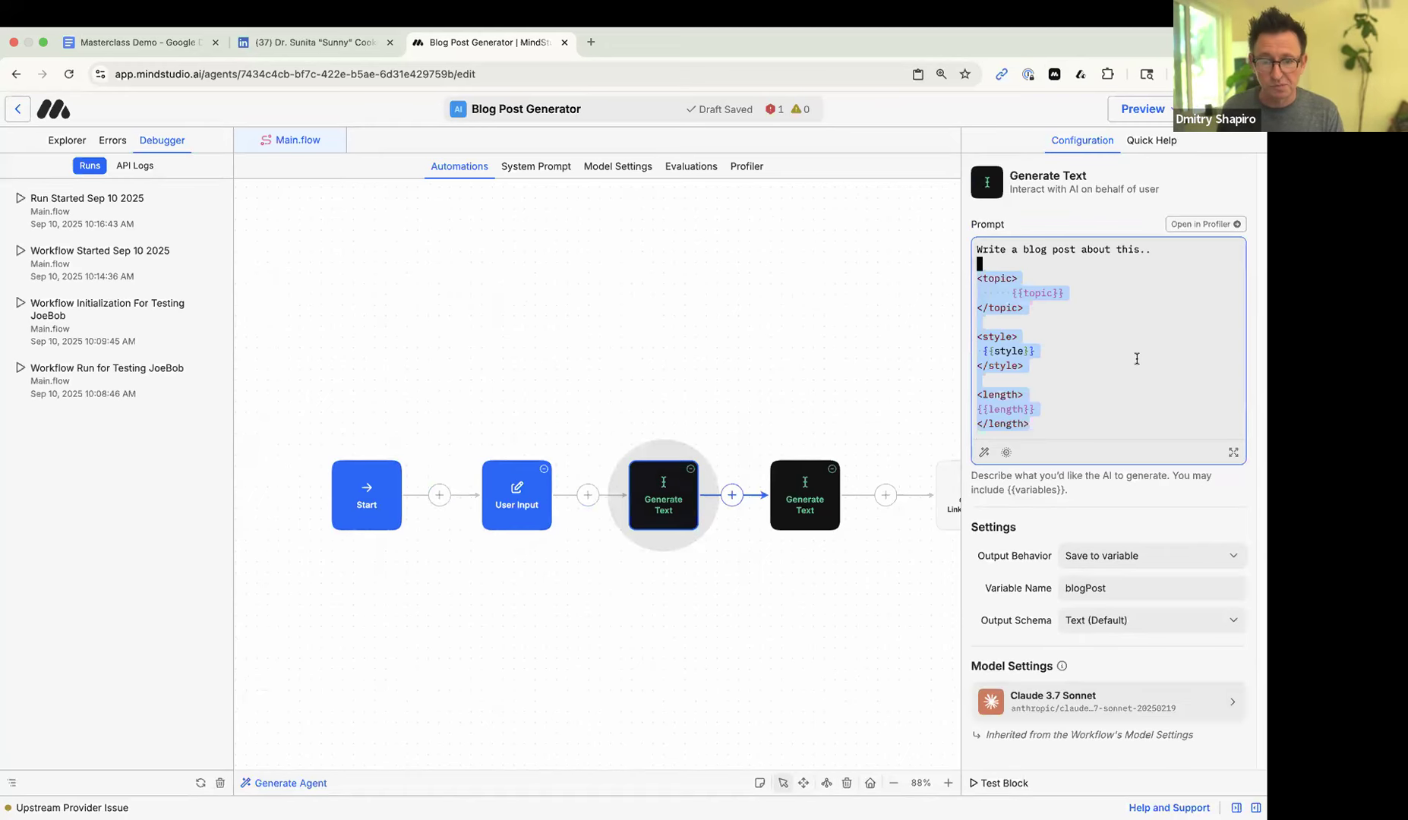
# - Check the workspace's connected accounts and set the Create LinkedIn Post block's account to the owner's personal LinkedIn profile
pyautogui.click(950, 509)
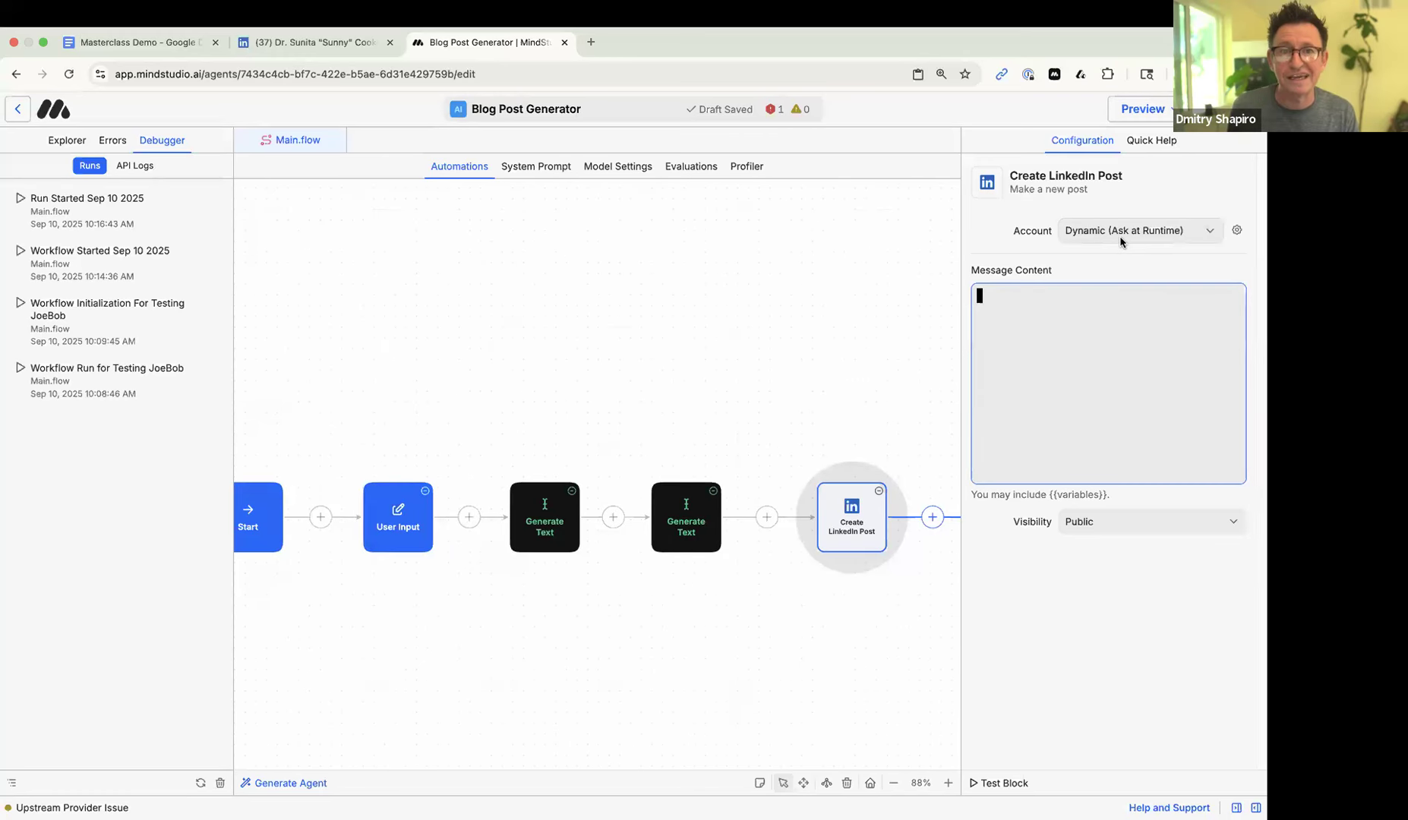
pyautogui.click(1237, 231)
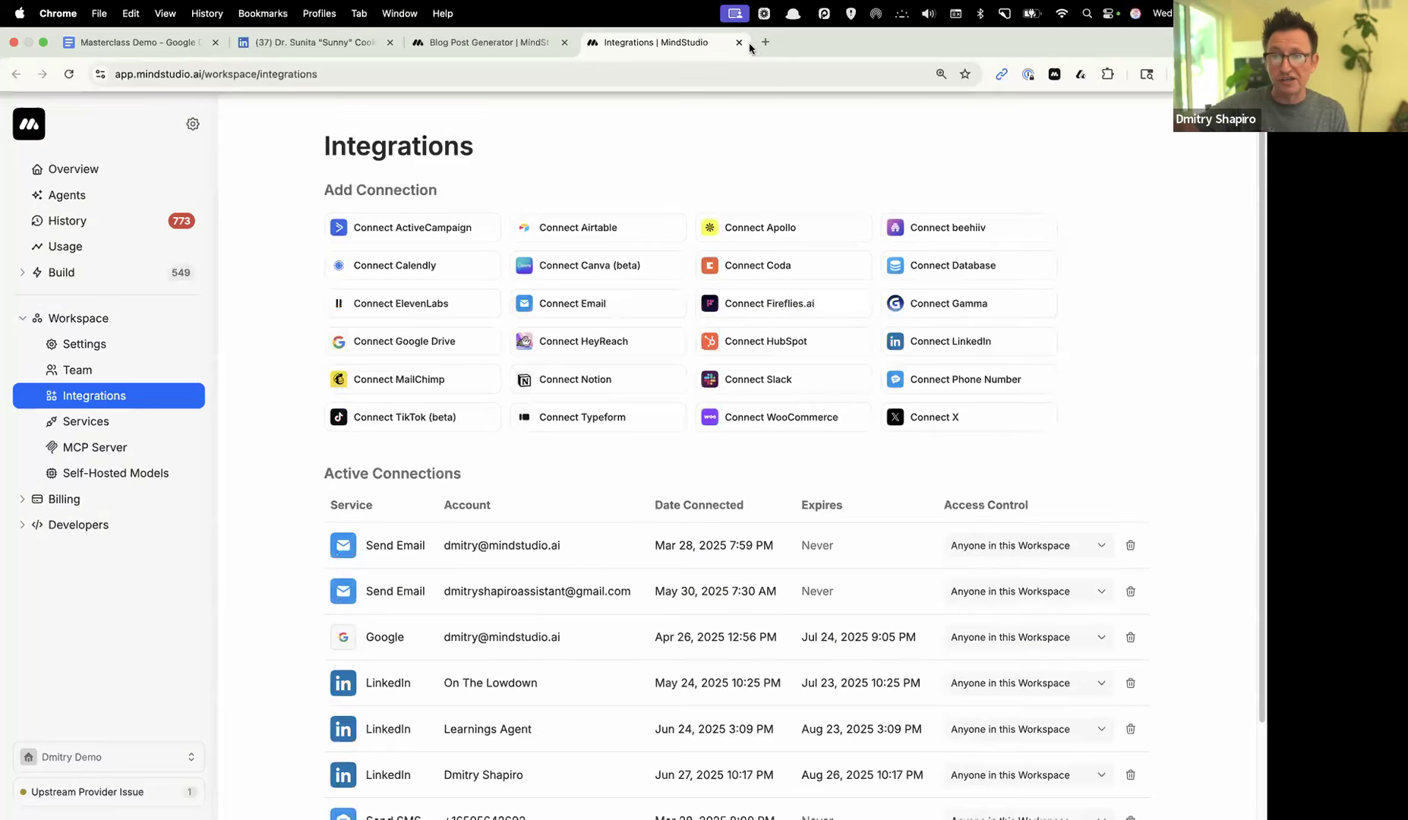
pyautogui.click(737, 44)
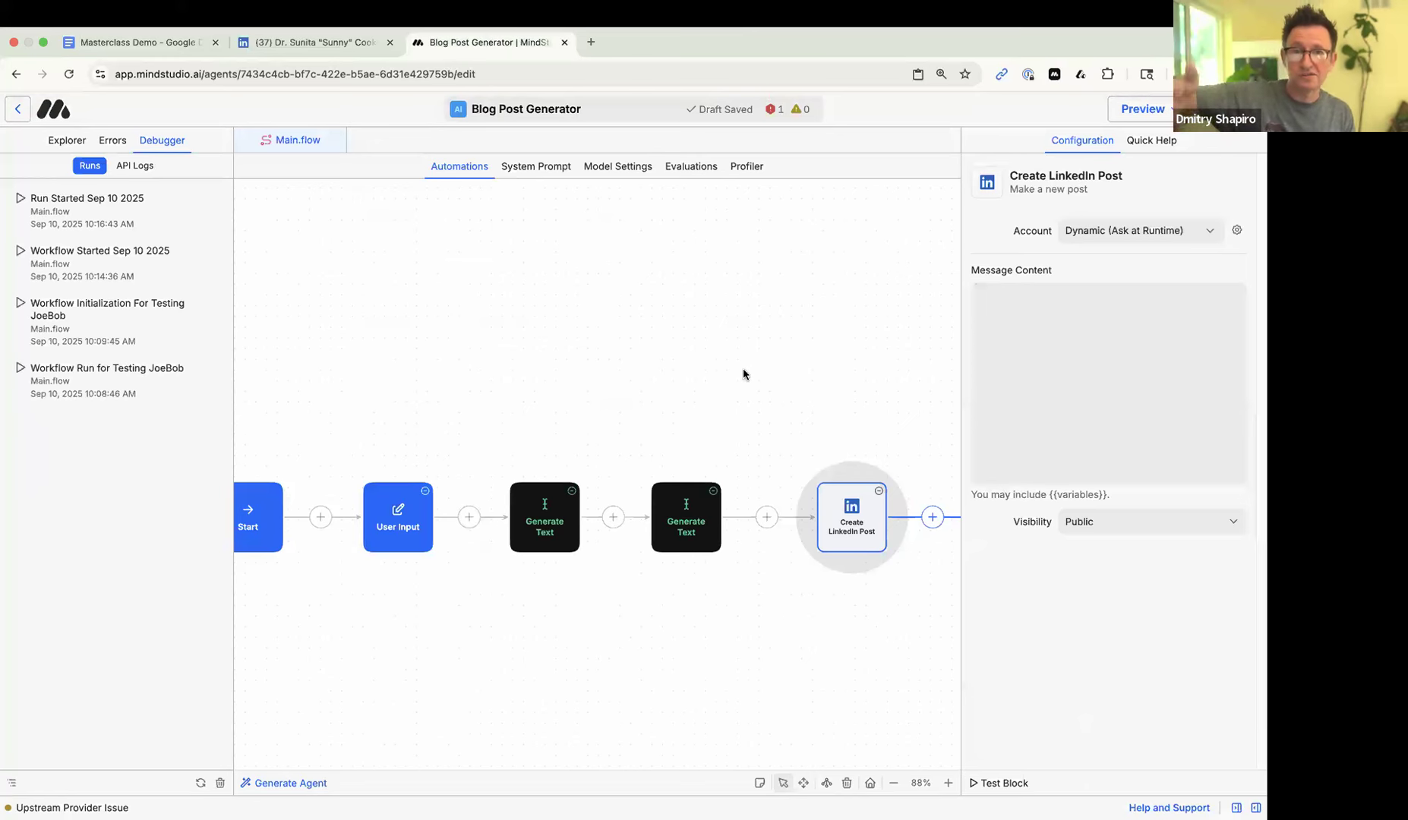
pyautogui.click(1117, 313)
pyautogui.click(1117, 316)
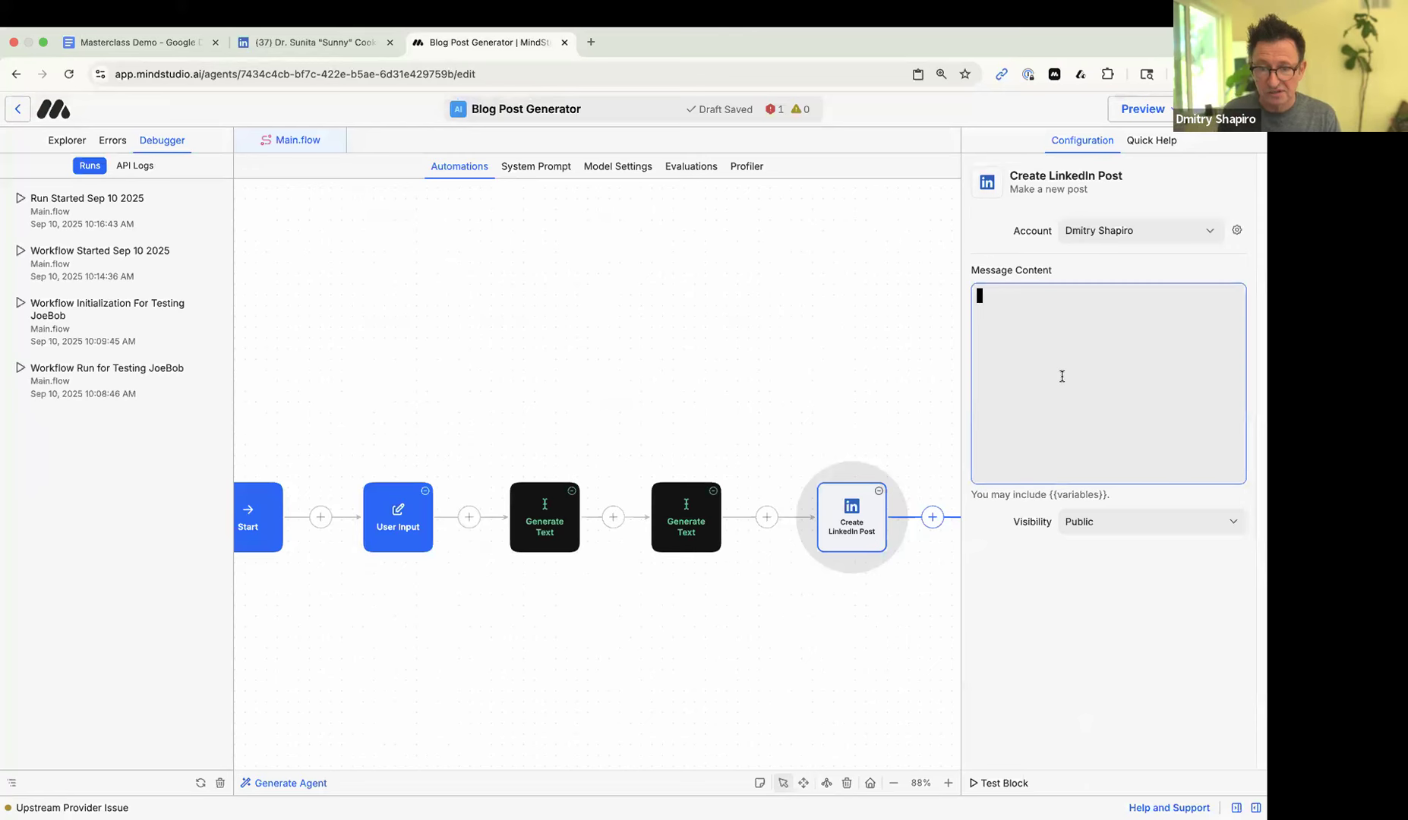
# - Check the second Generate Text block's output variable name and set the Create LinkedIn Post block's message content to {{linkedin}}
pyautogui.click(686, 524)
pyautogui.doubleClick(1076, 586)
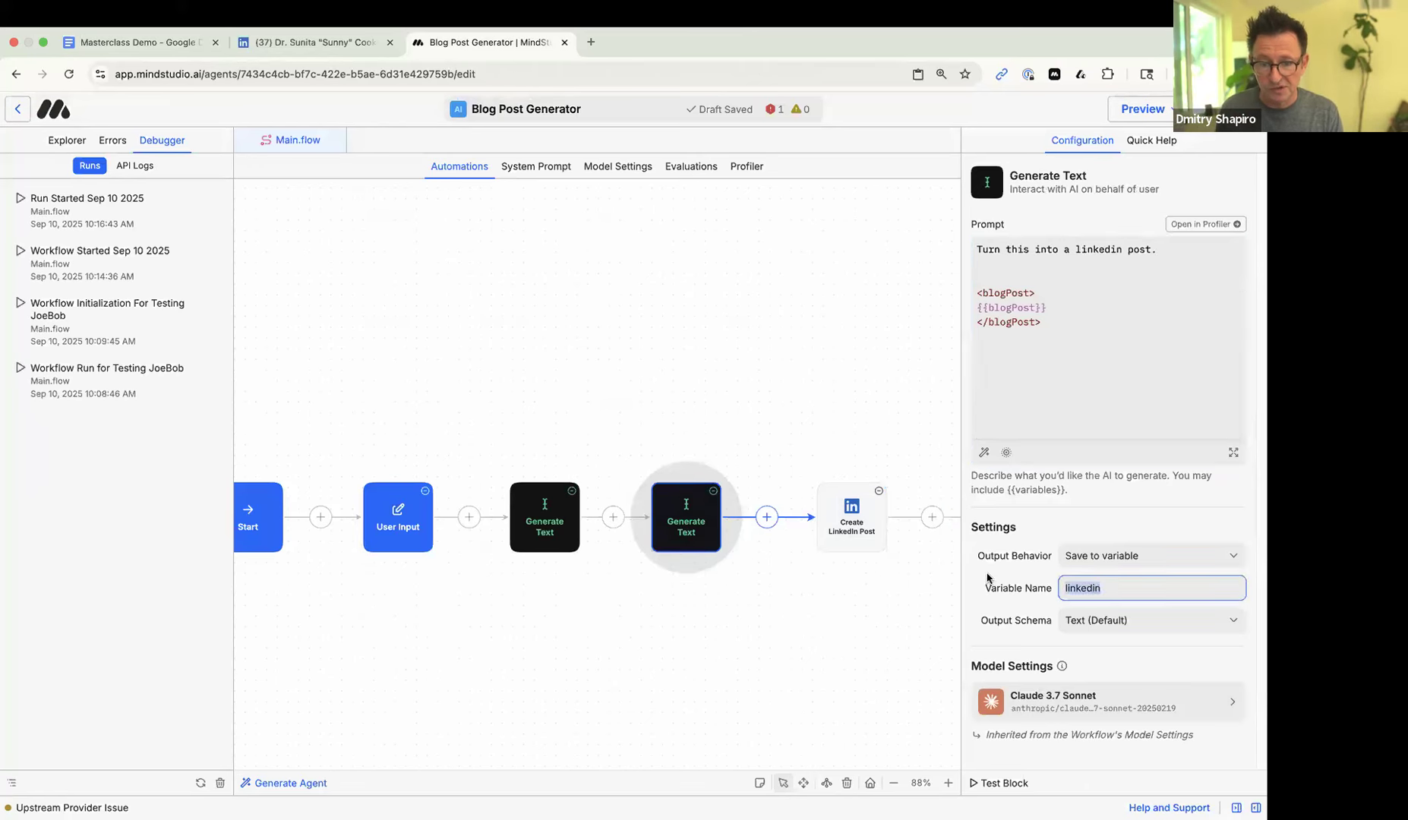
pyautogui.click(852, 517)
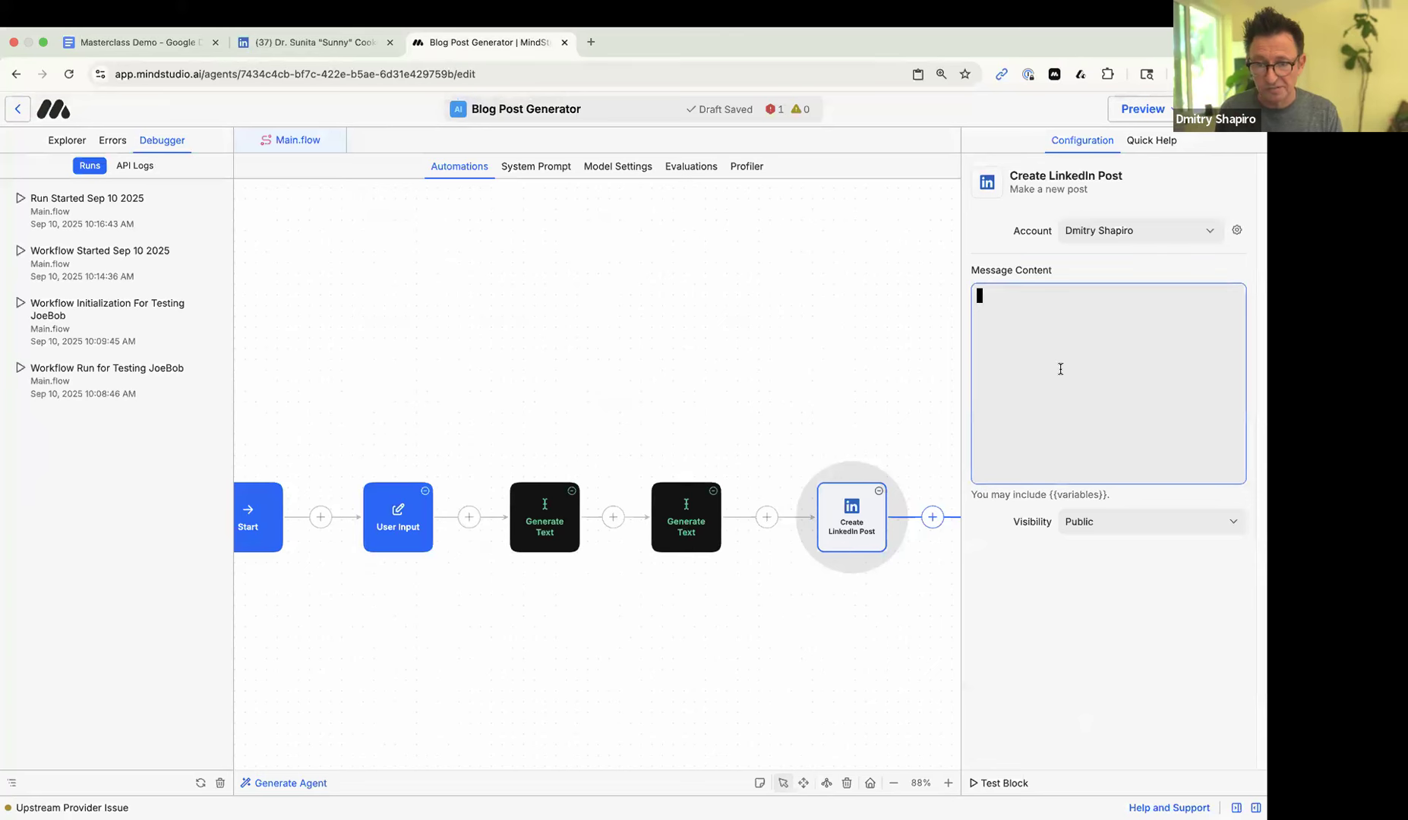
pyautogui.write('{{linkedin')
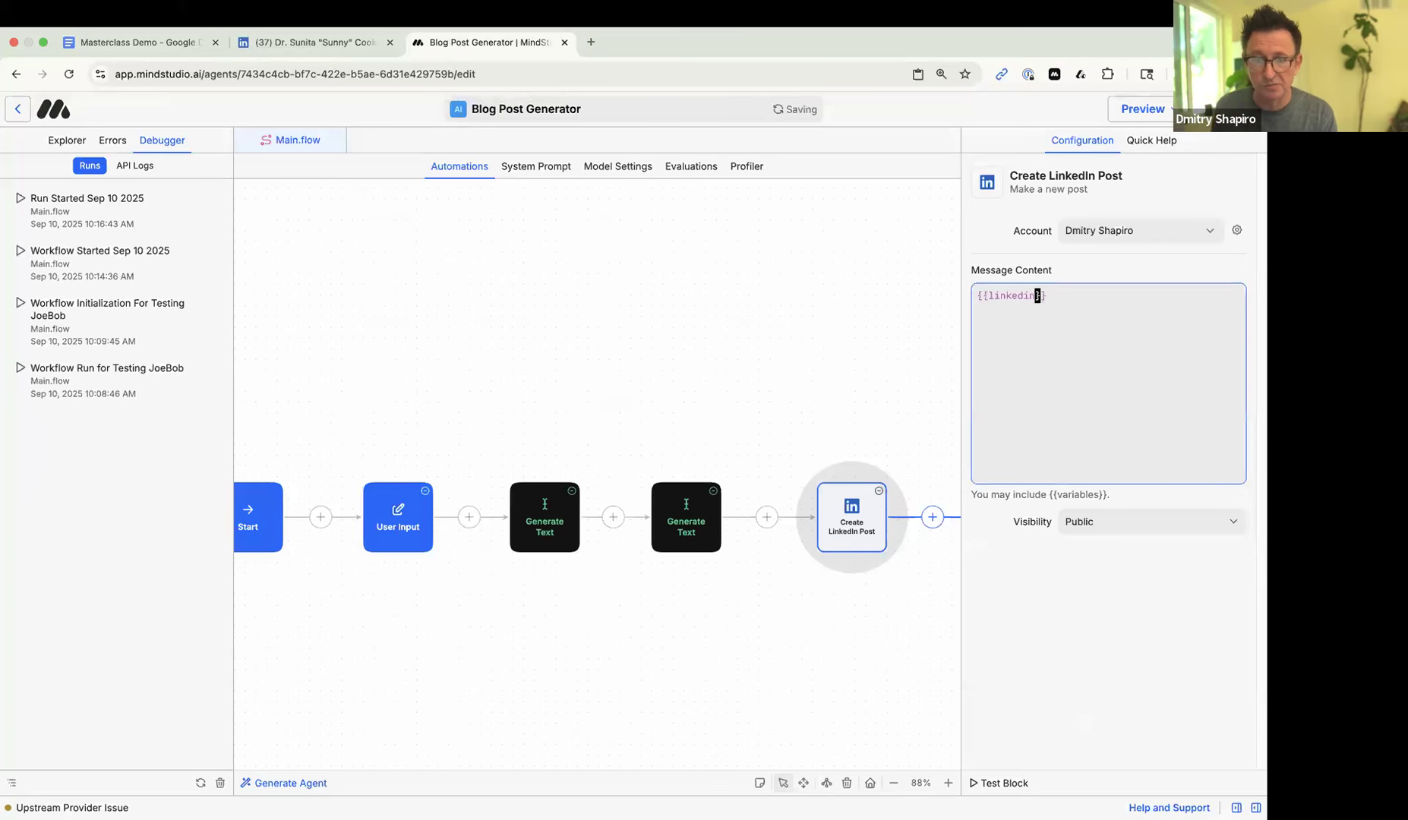
pyautogui.click(1108, 367)
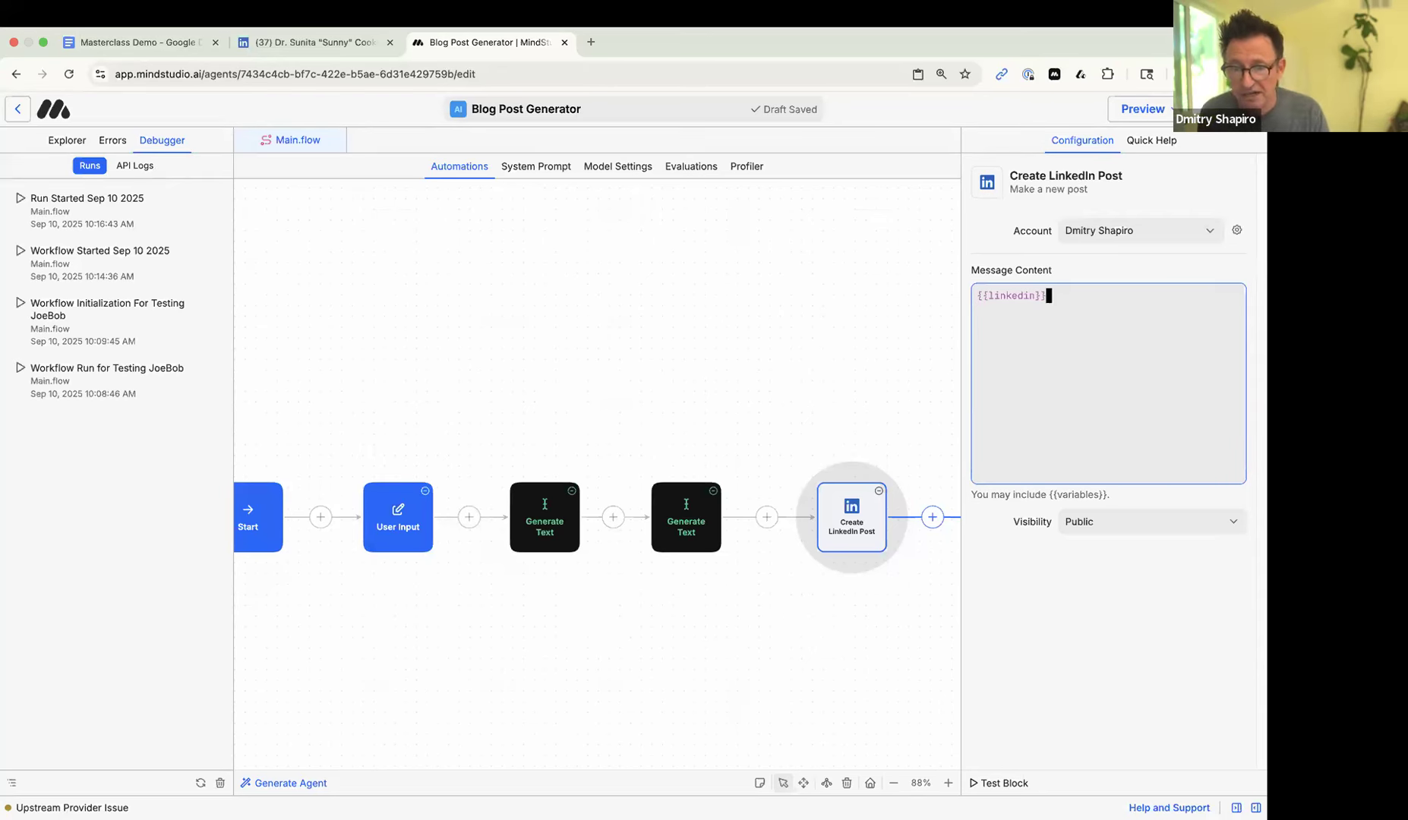
# - Move the End and Create LinkedIn Post blocks along the canvas to open a gap after the second Generate Text block
pyautogui.click(632, 649)
pyautogui.hscroll(5, 633, 649)
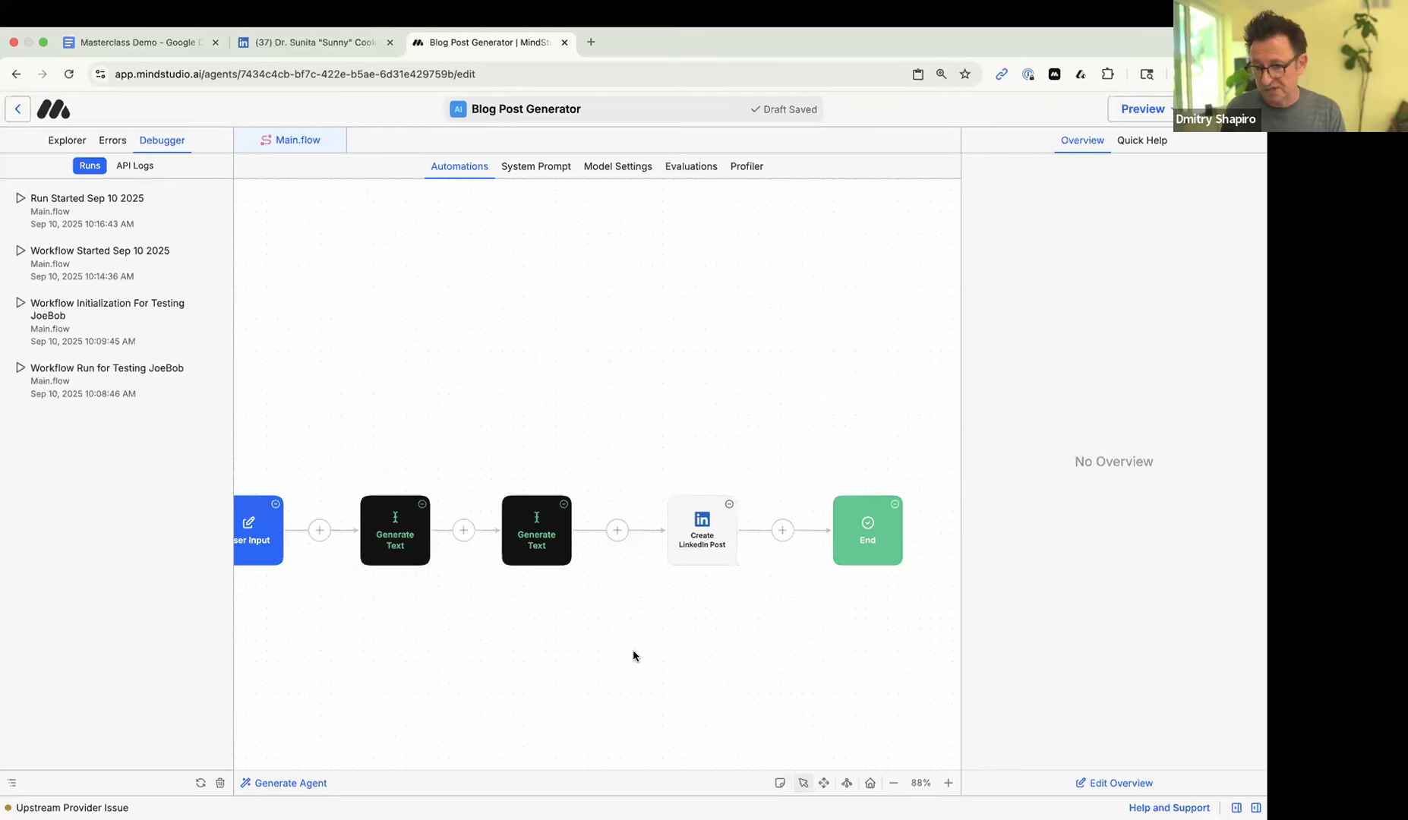
pyautogui.moveTo(839, 546); pyautogui.dragTo(923, 538)
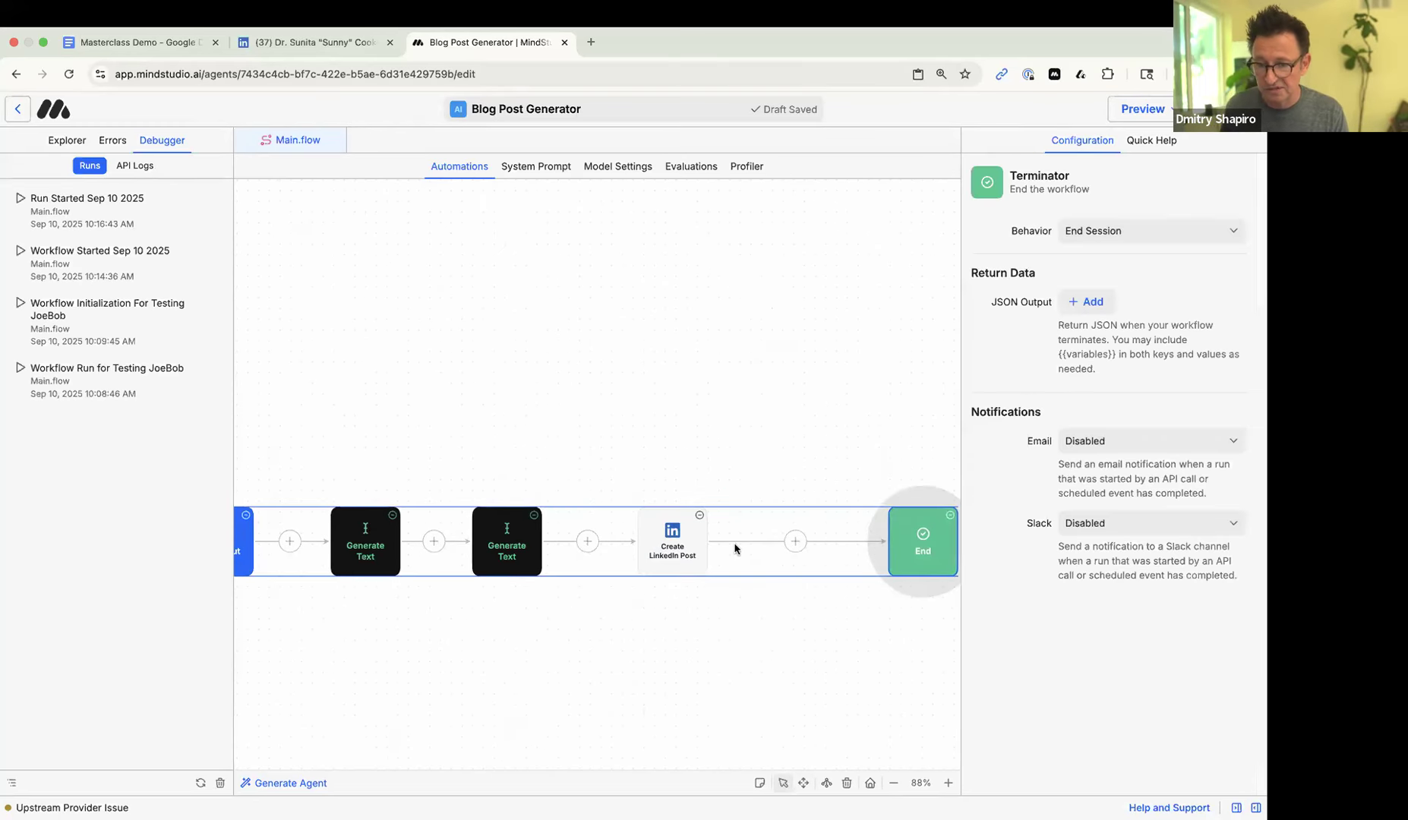
pyautogui.moveTo(699, 544); pyautogui.dragTo(799, 540)
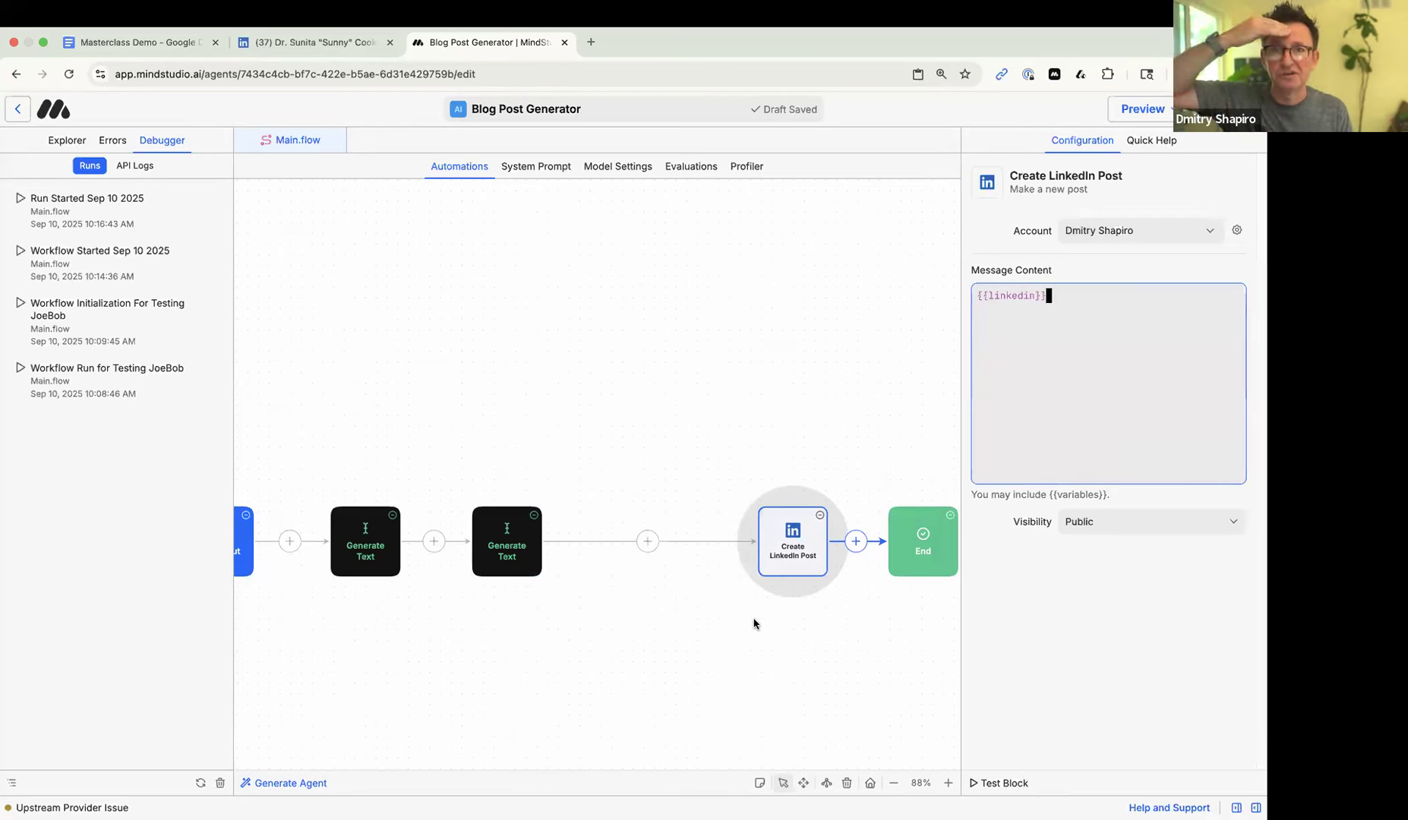
# - Insert a Display Content block between the second Generate Text block and the Create LinkedIn Post block
pyautogui.scroll(-1, 754, 623)
pyautogui.scroll(1, 754, 624)
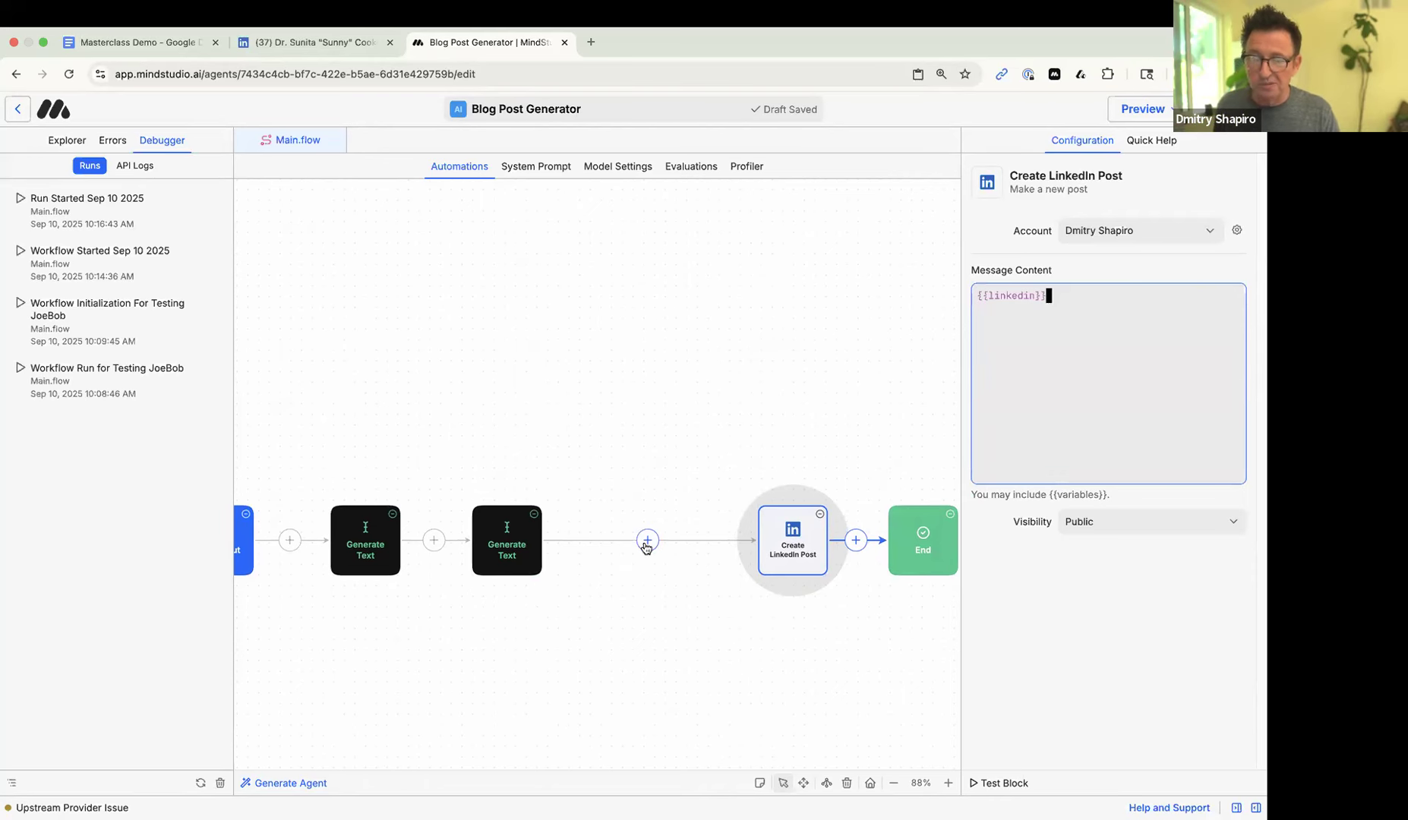
pyautogui.click(646, 544)
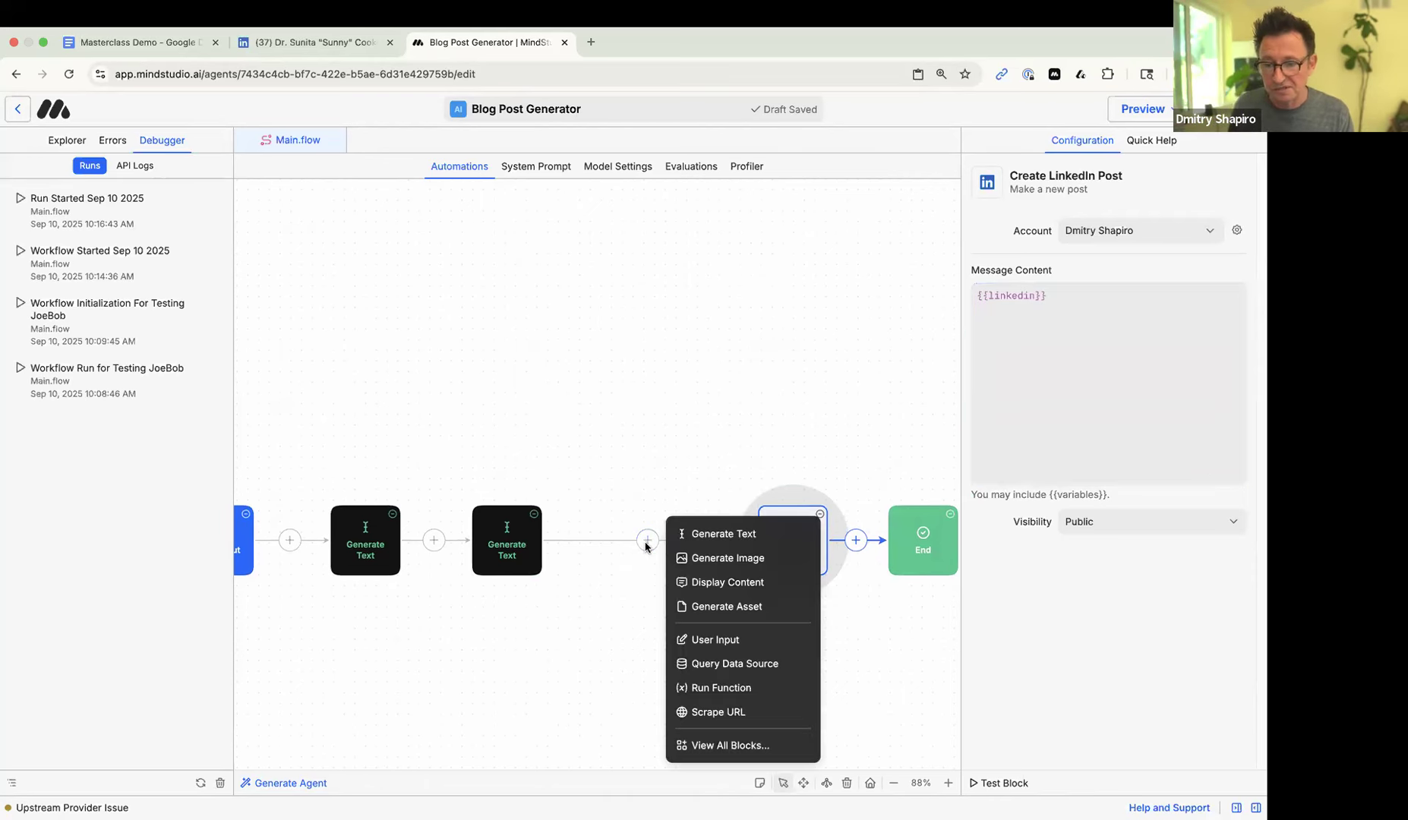
pyautogui.click(717, 583)
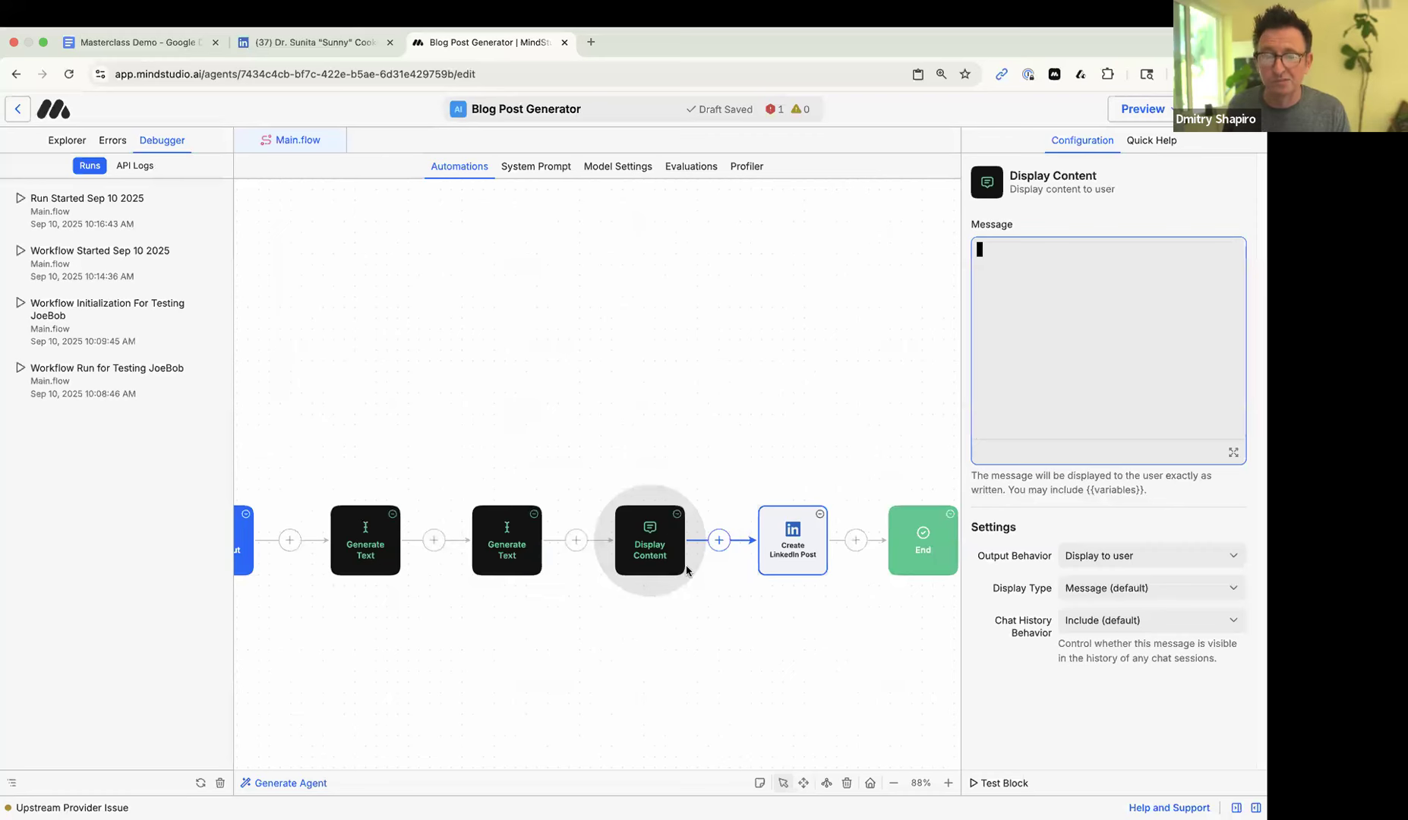
# - Check the second Generate Text block's output variable and set the Display Content block's message to {{linkedin}}
pyautogui.click(522, 532)
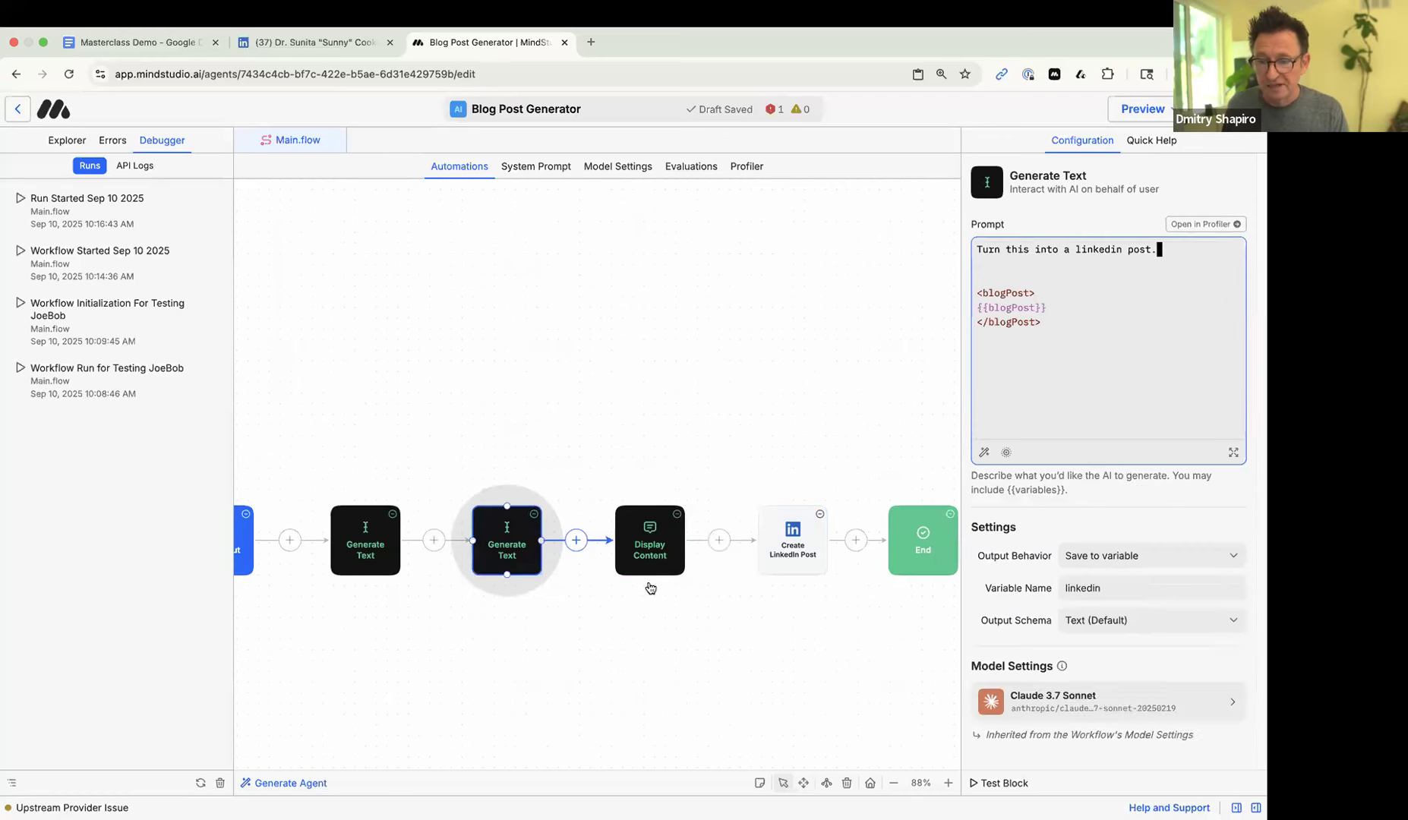
pyautogui.click(636, 558)
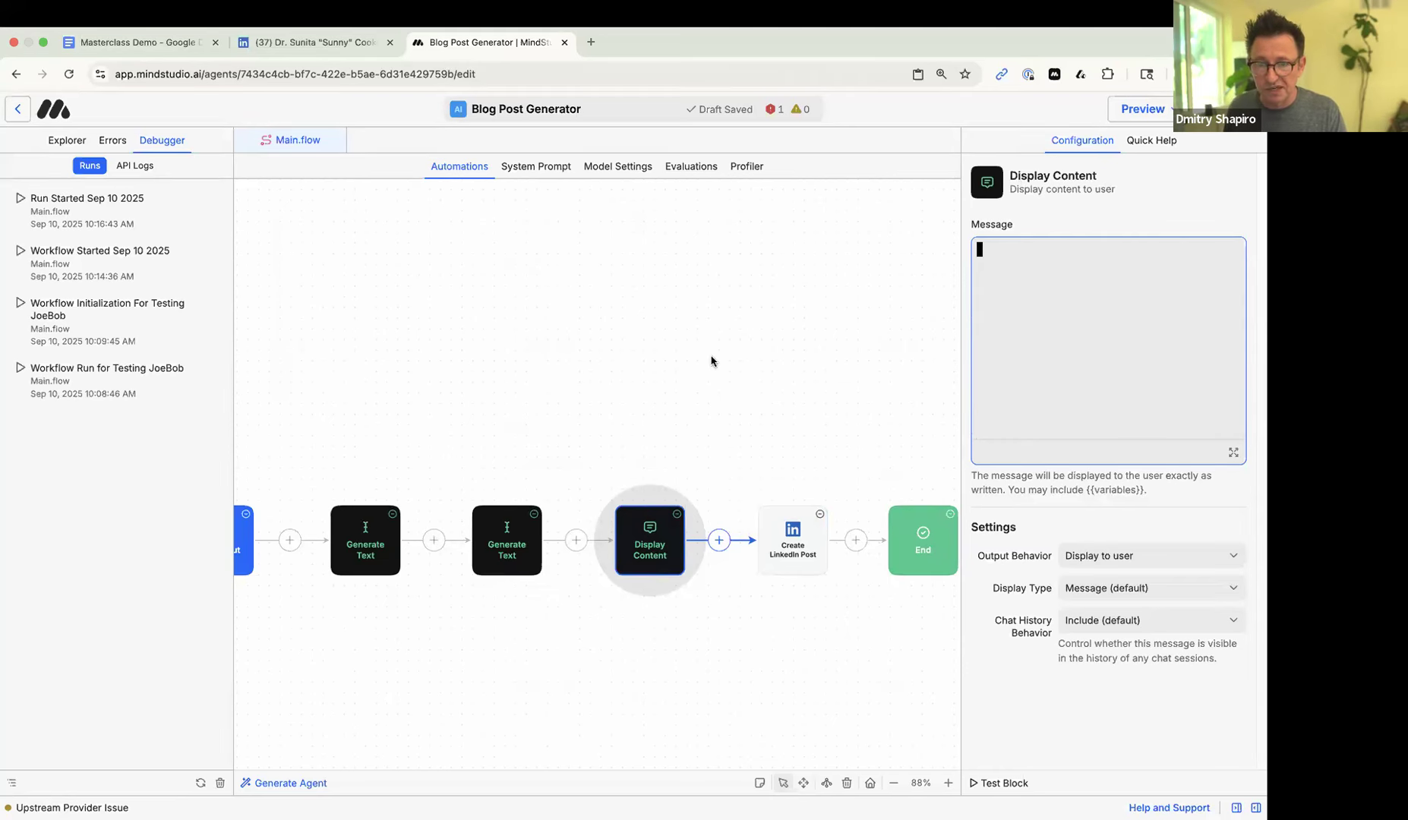
pyautogui.click(517, 523)
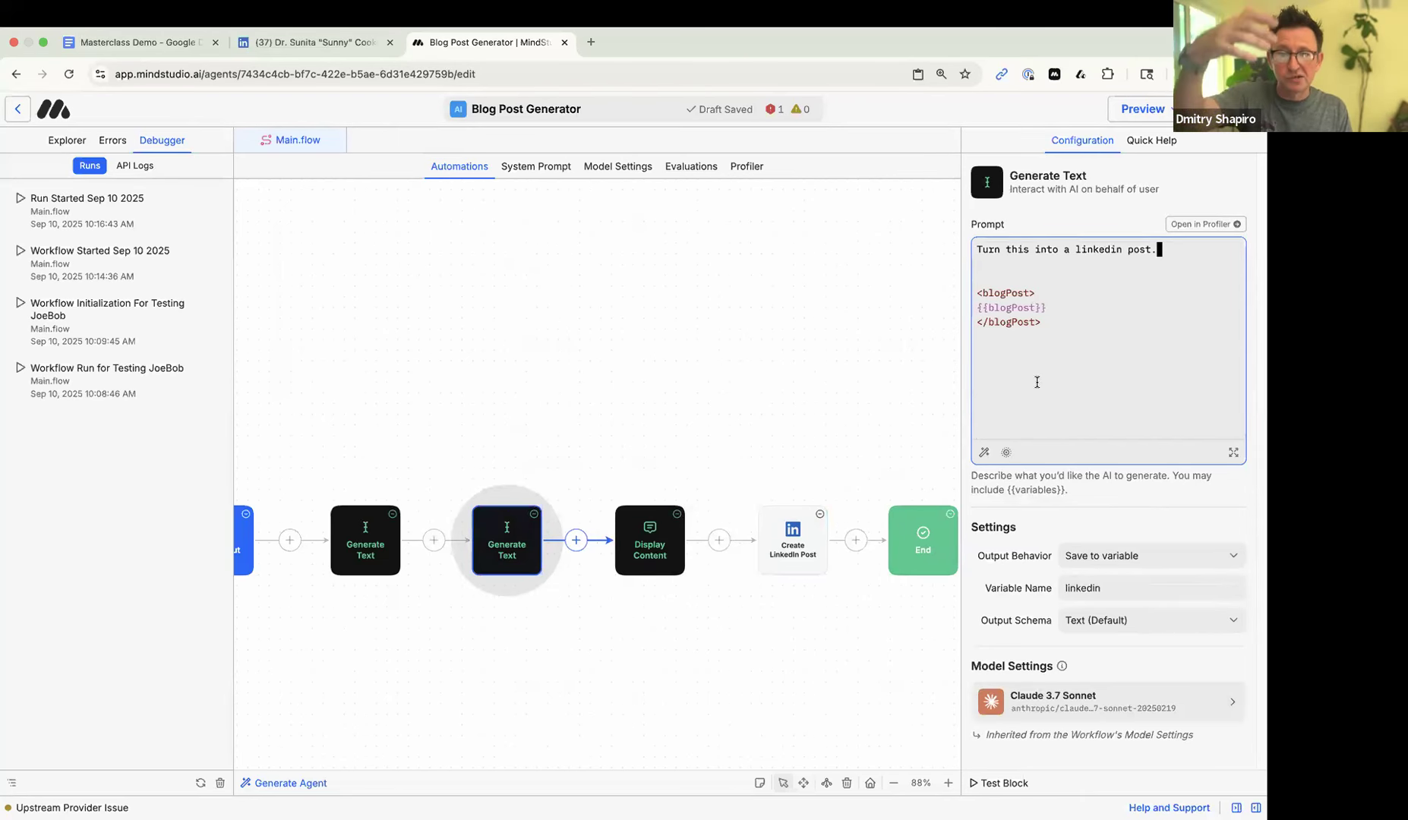
pyautogui.click(644, 541)
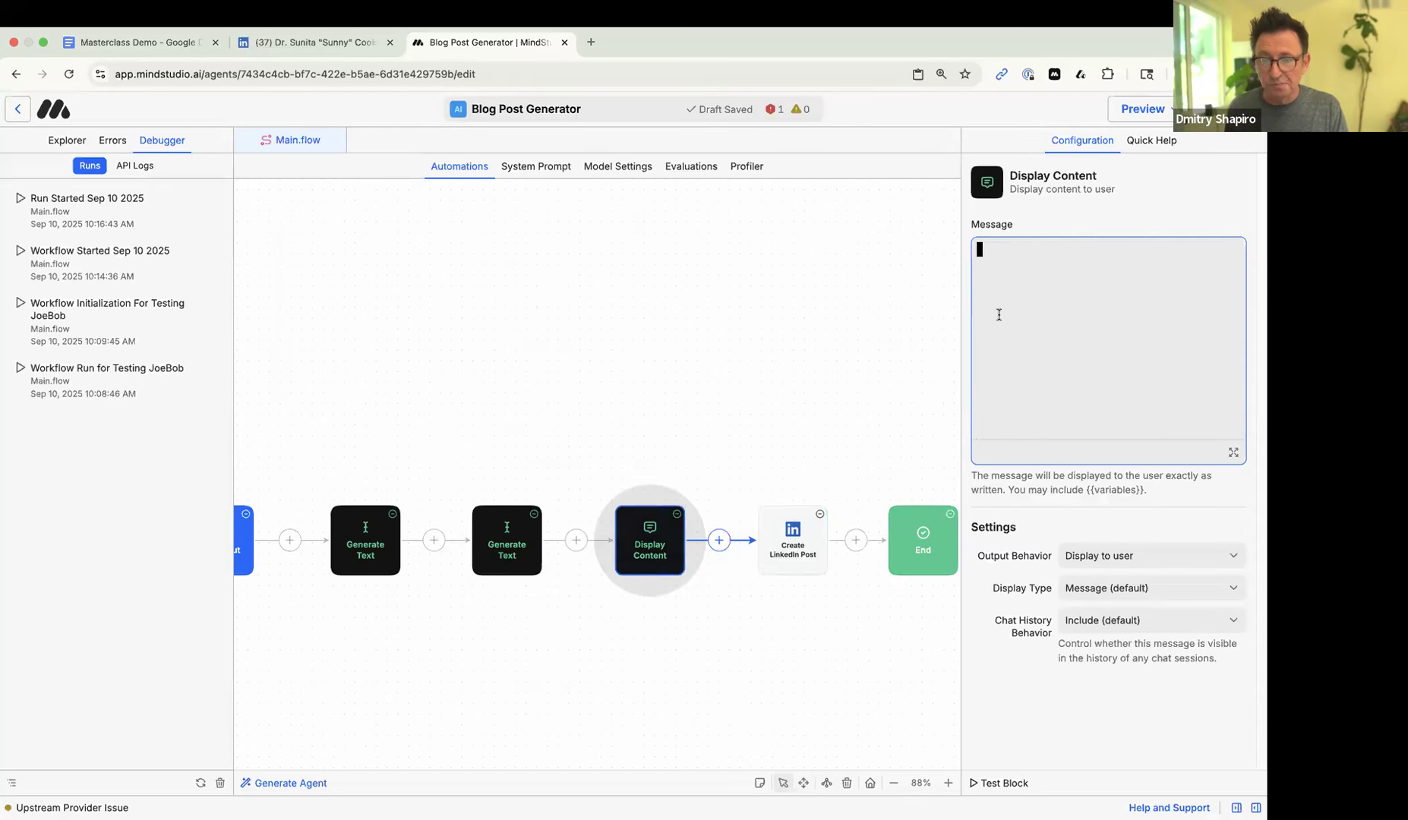
pyautogui.write('{{')
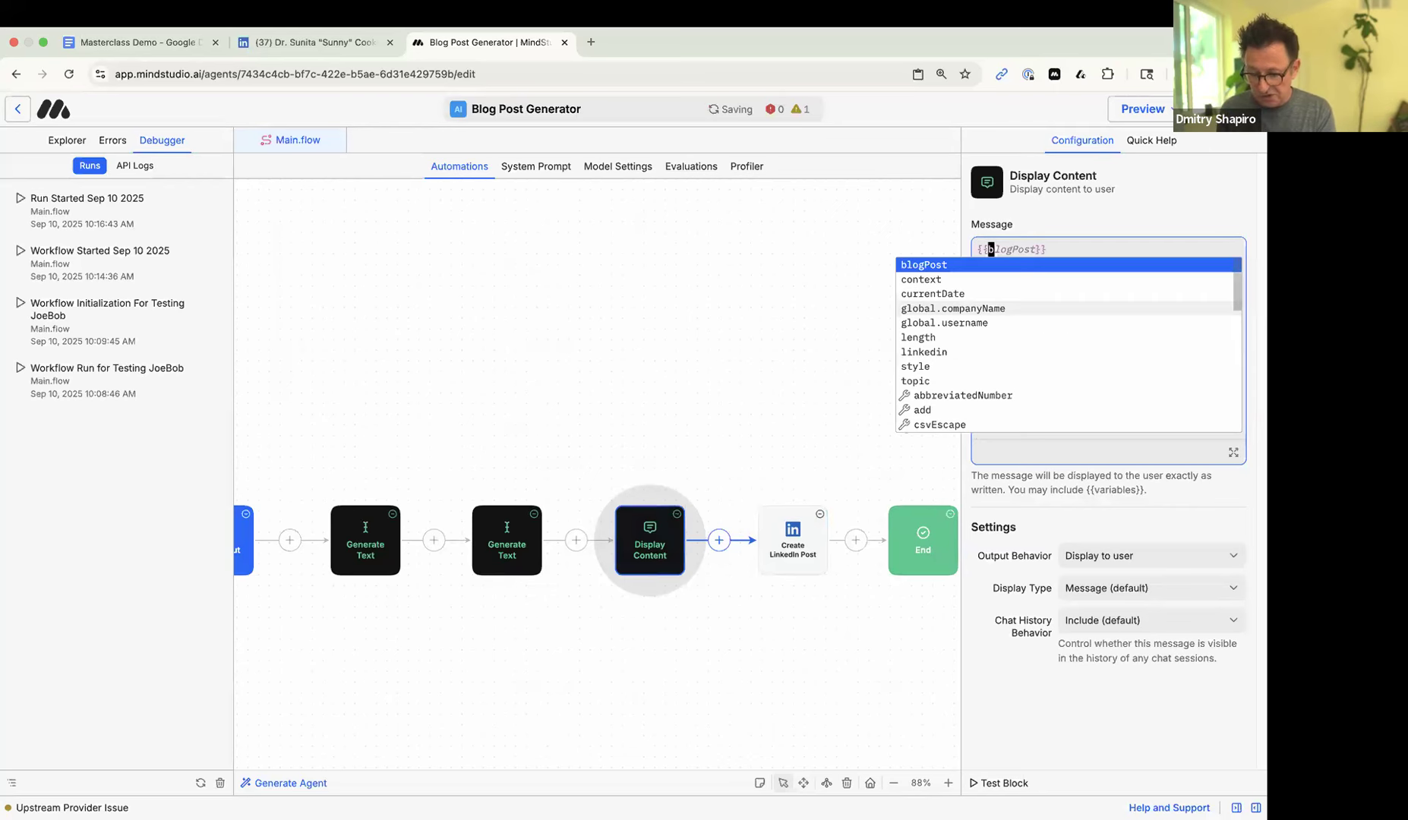
pyautogui.click(923, 351)
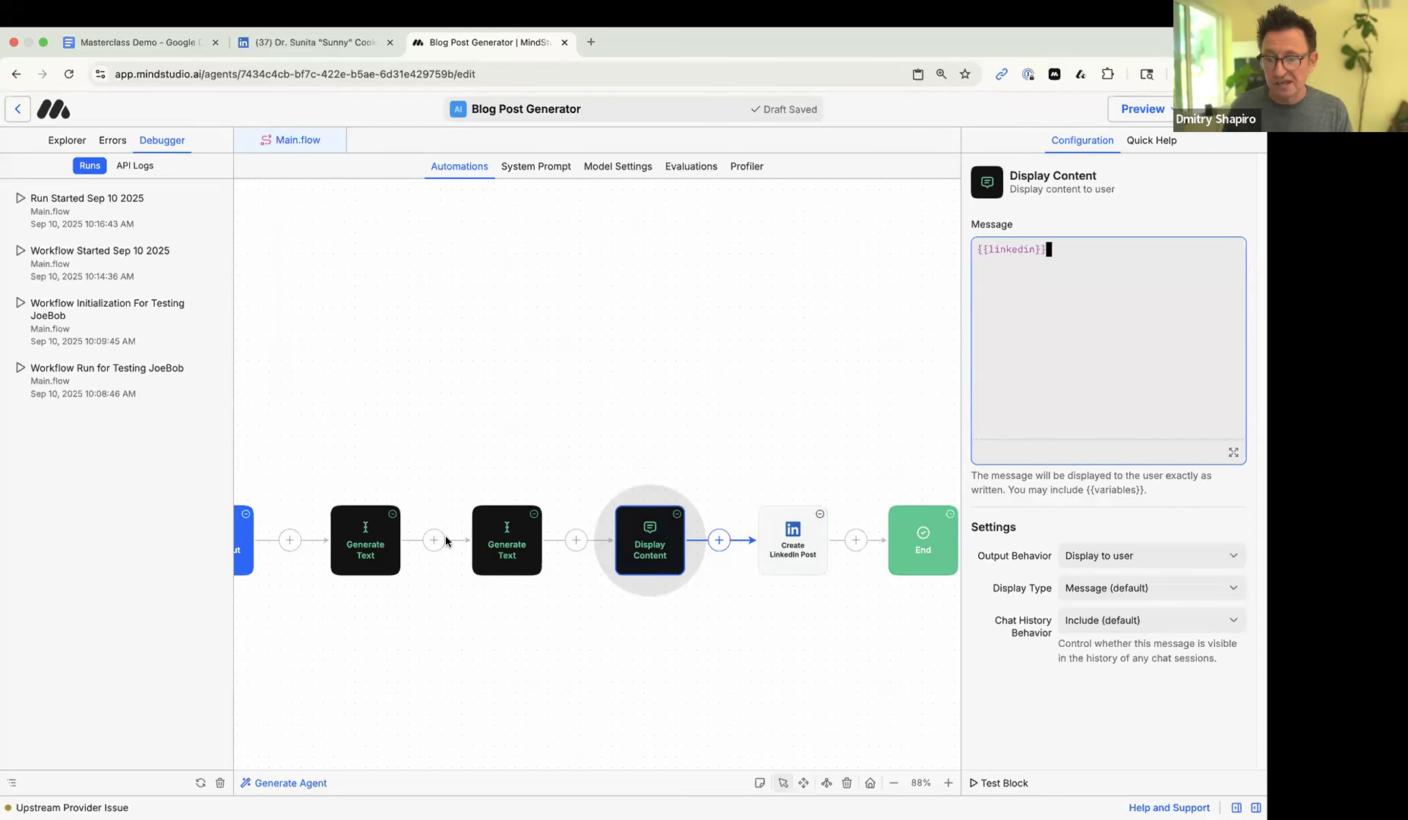
pyautogui.click(526, 541)
pyautogui.click(632, 560)
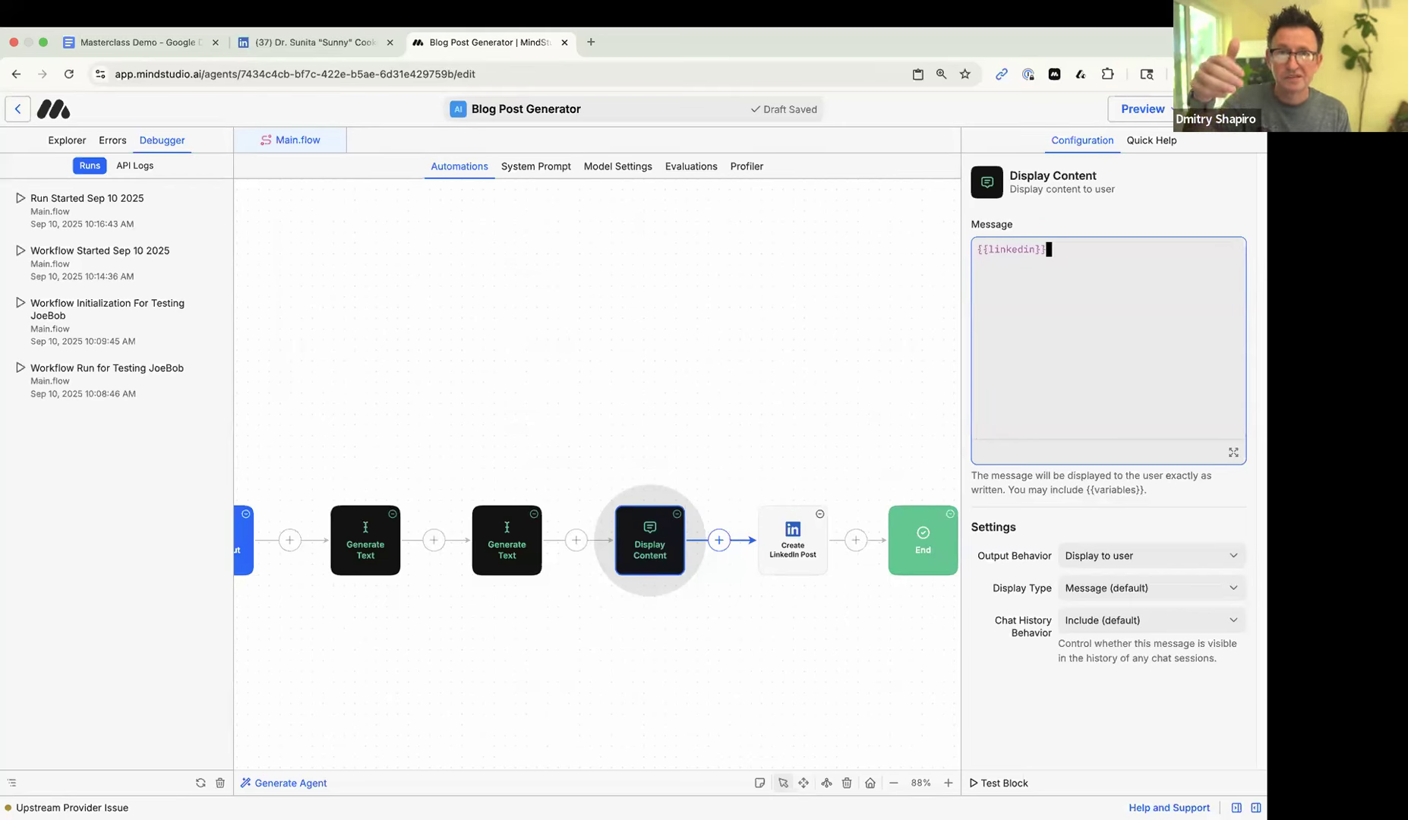
# - Start a run of the Blog Post Generator agent and enter "how ai will disrupt everything" as the blog post's subject
pyautogui.click(1221, 110)
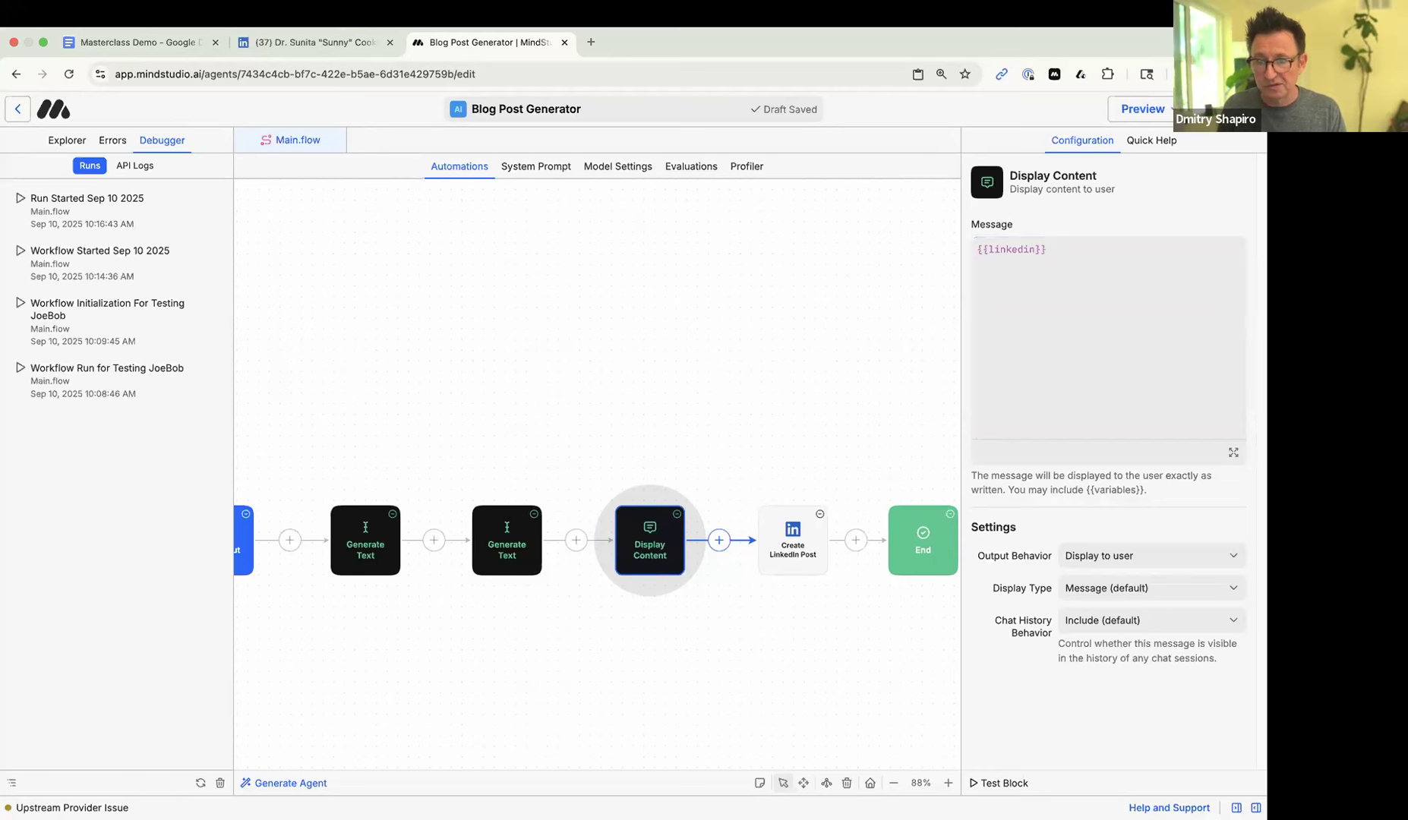
pyautogui.click(1008, 781)
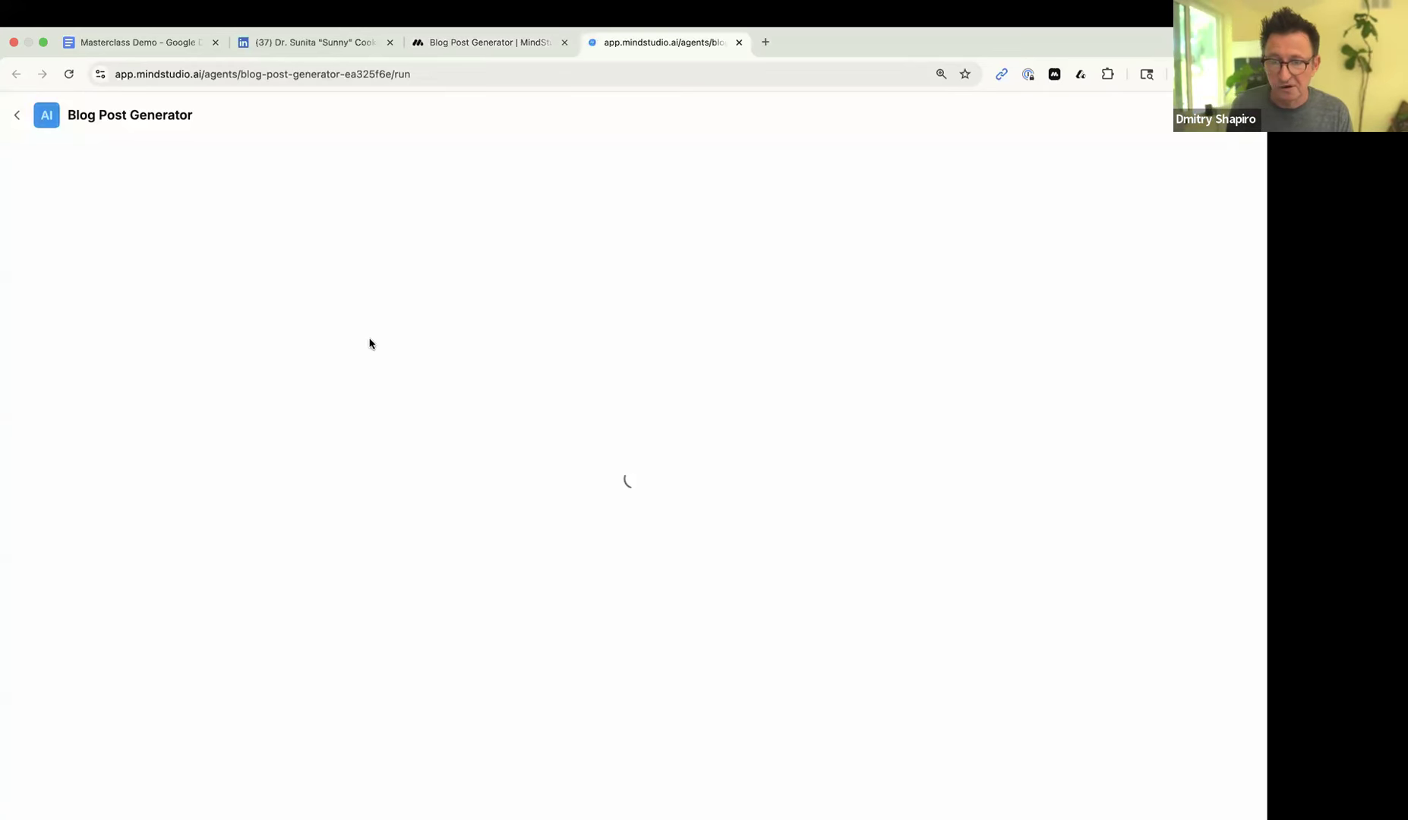
pyautogui.click(775, 331)
pyautogui.write('how ai w')
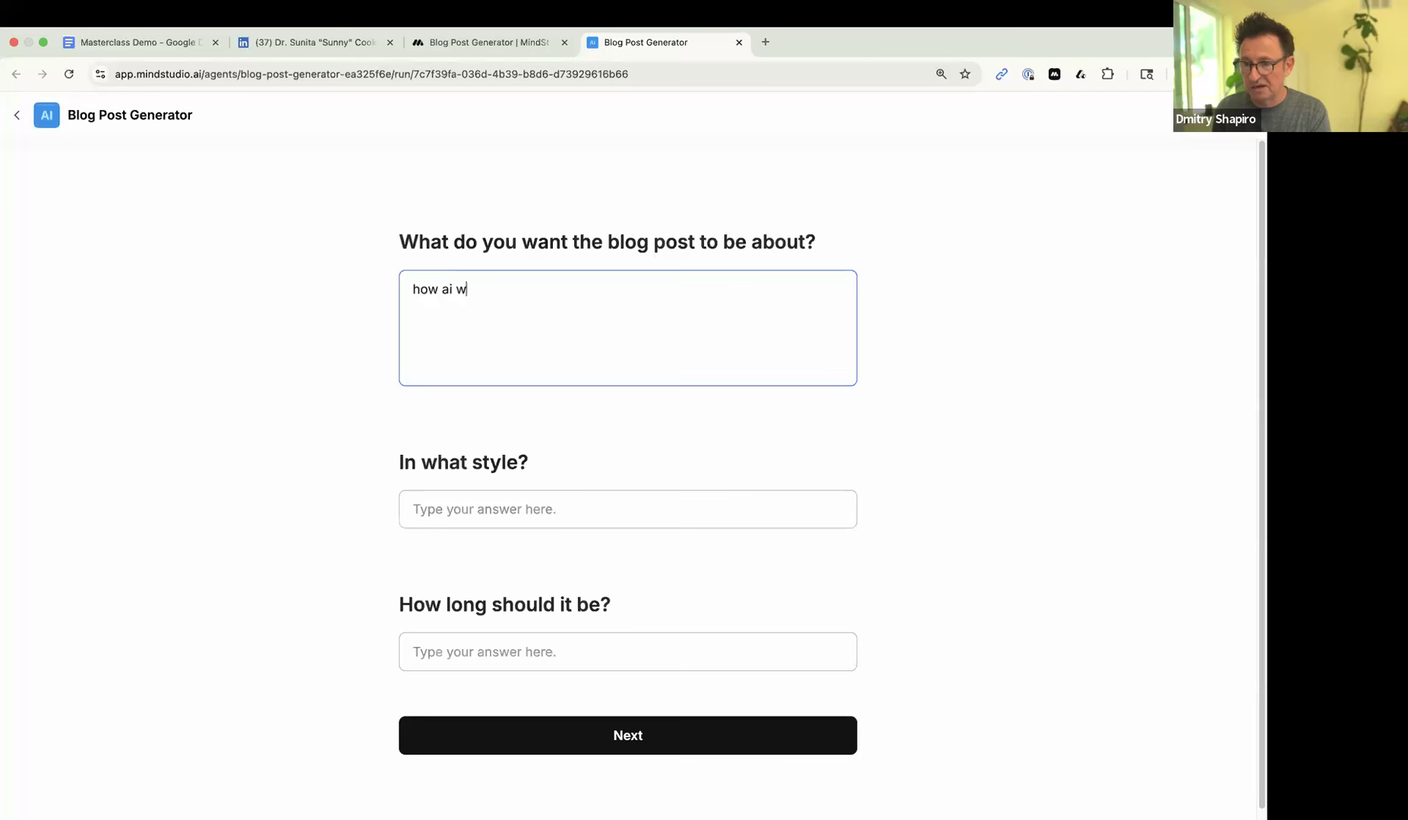
pyautogui.write('ill disrupt ')
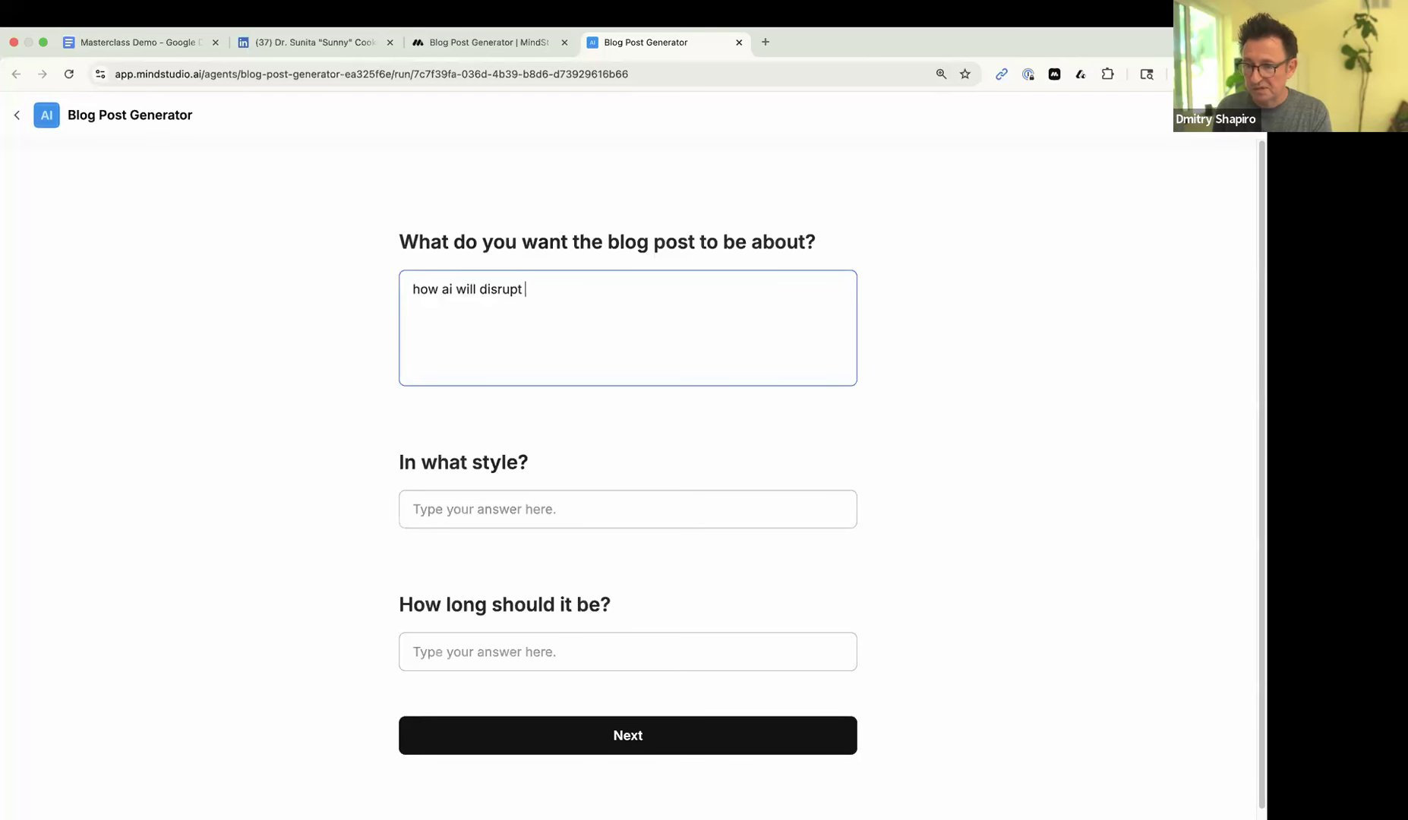
pyautogui.write('everything')
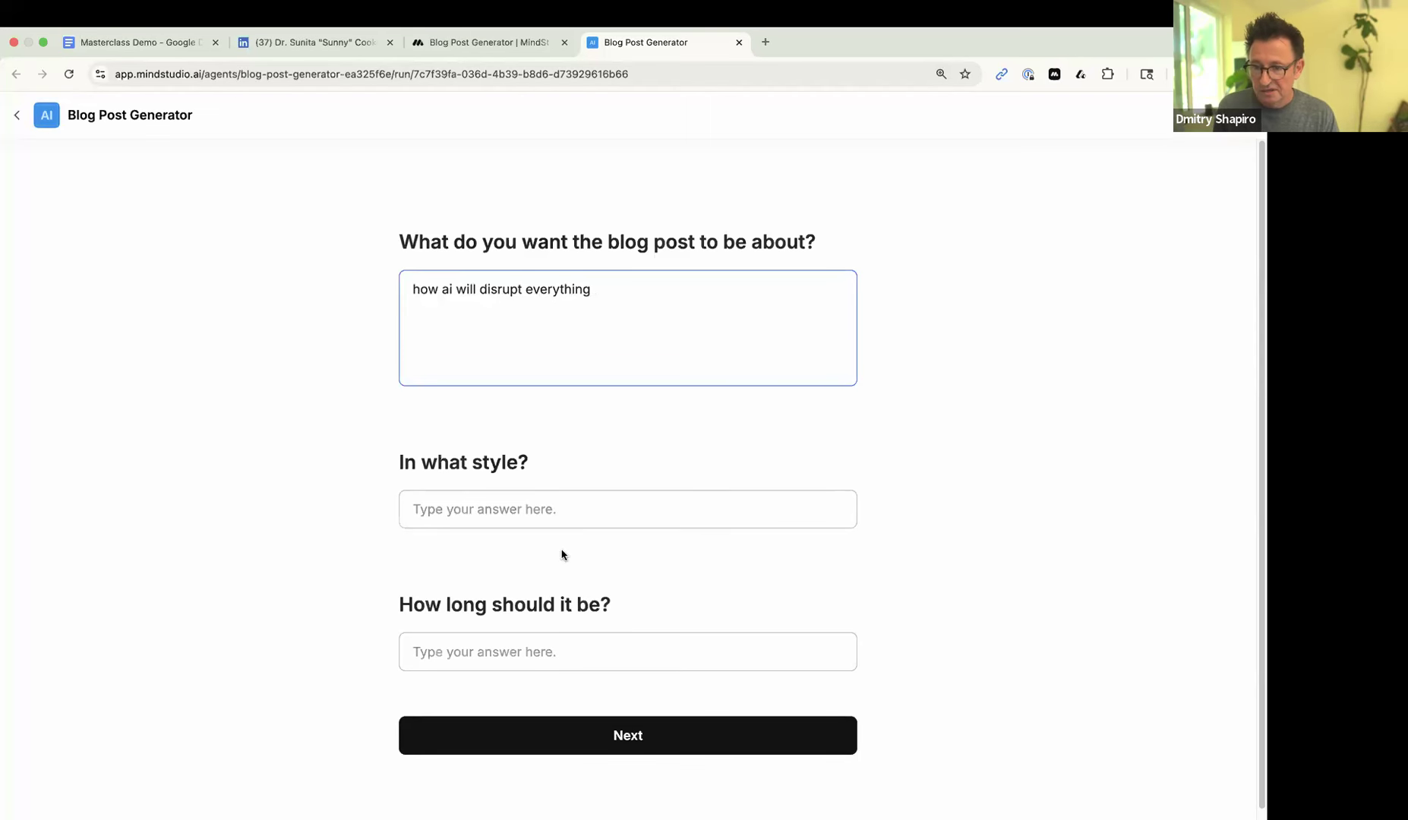
# - Set the style to "garyvee" and the length to 1200, and submit the form to continue the run
pyautogui.click(558, 523)
pyautogui.write('garyvee')
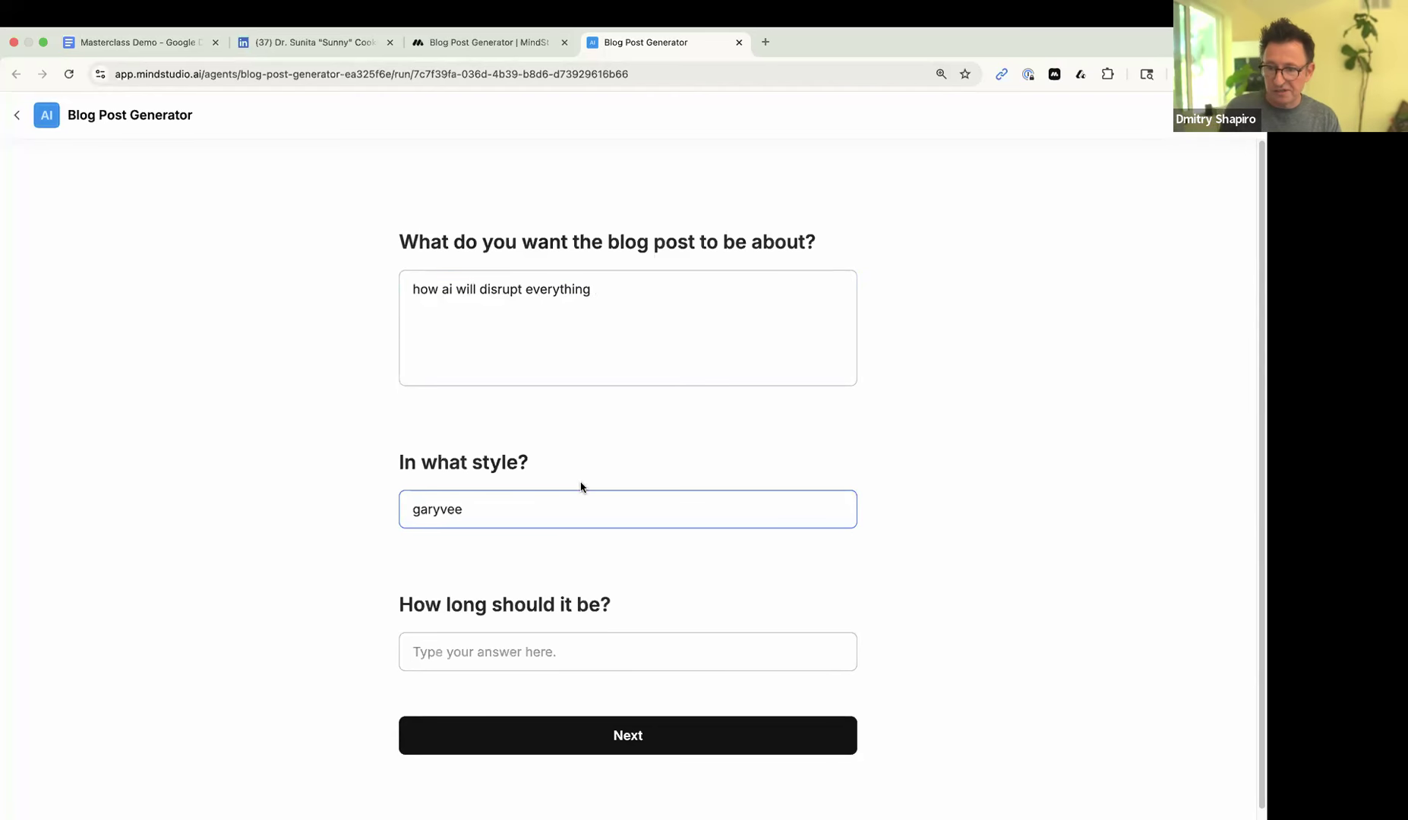
pyautogui.click(517, 647)
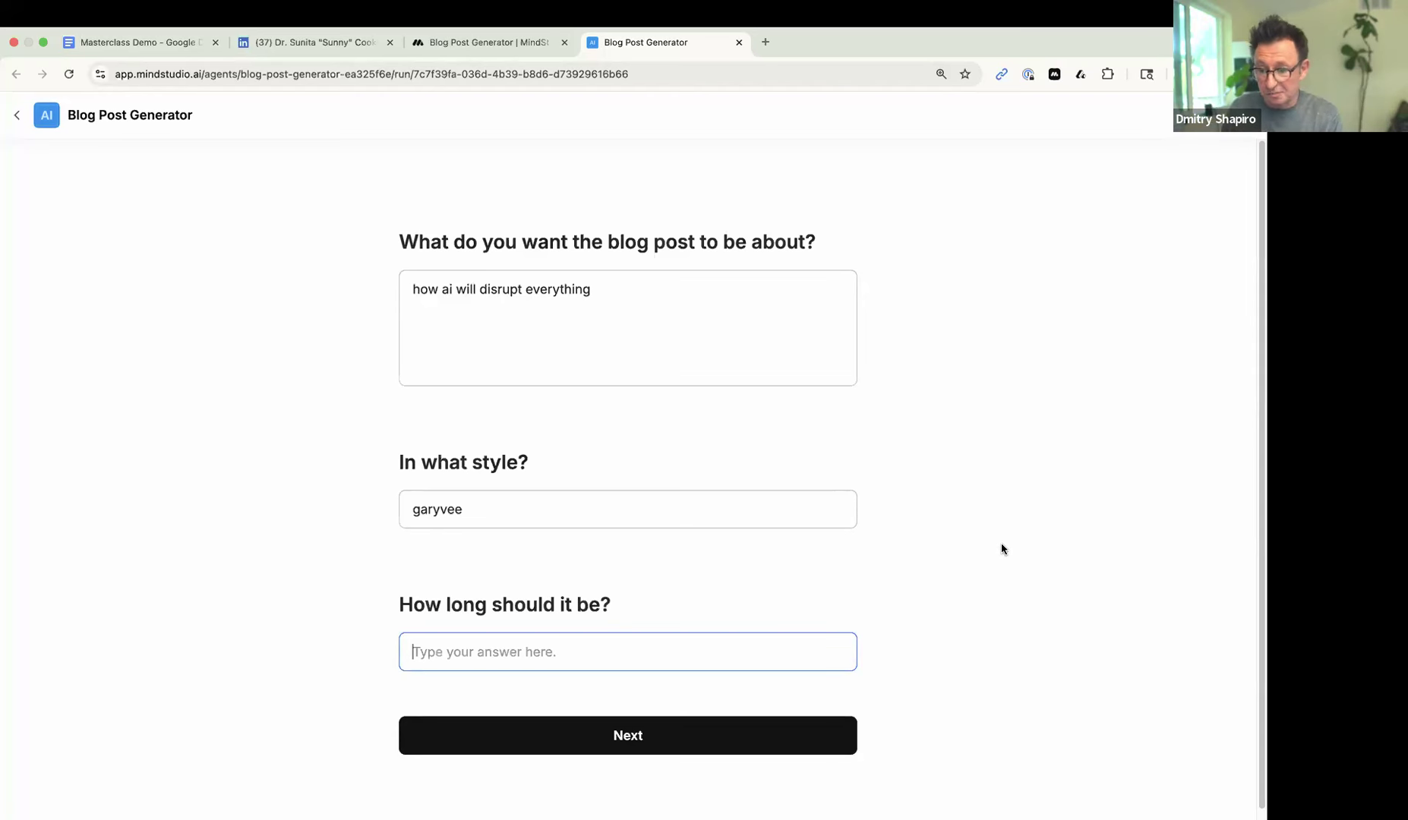
pyautogui.write('1200')
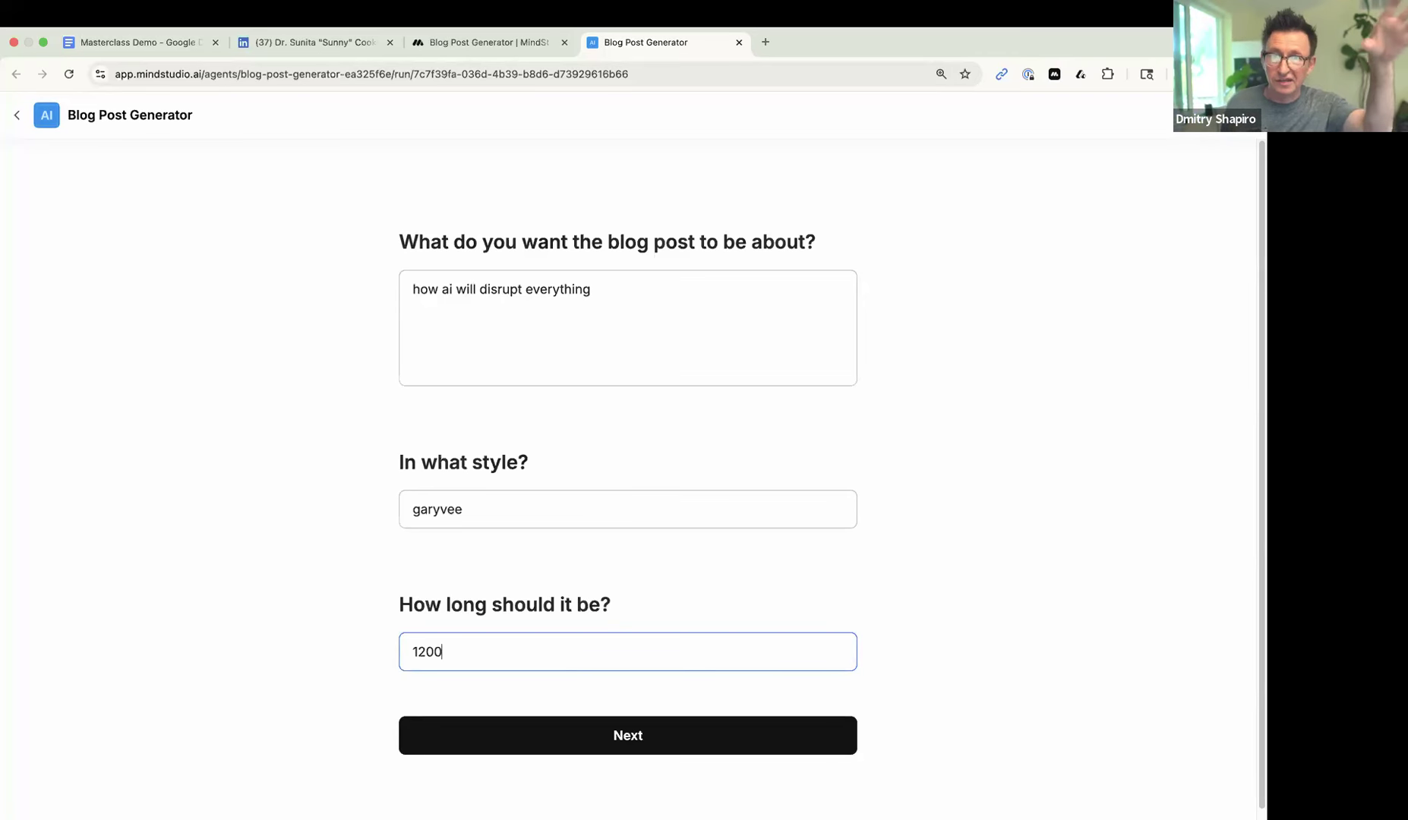
pyautogui.click(792, 748)
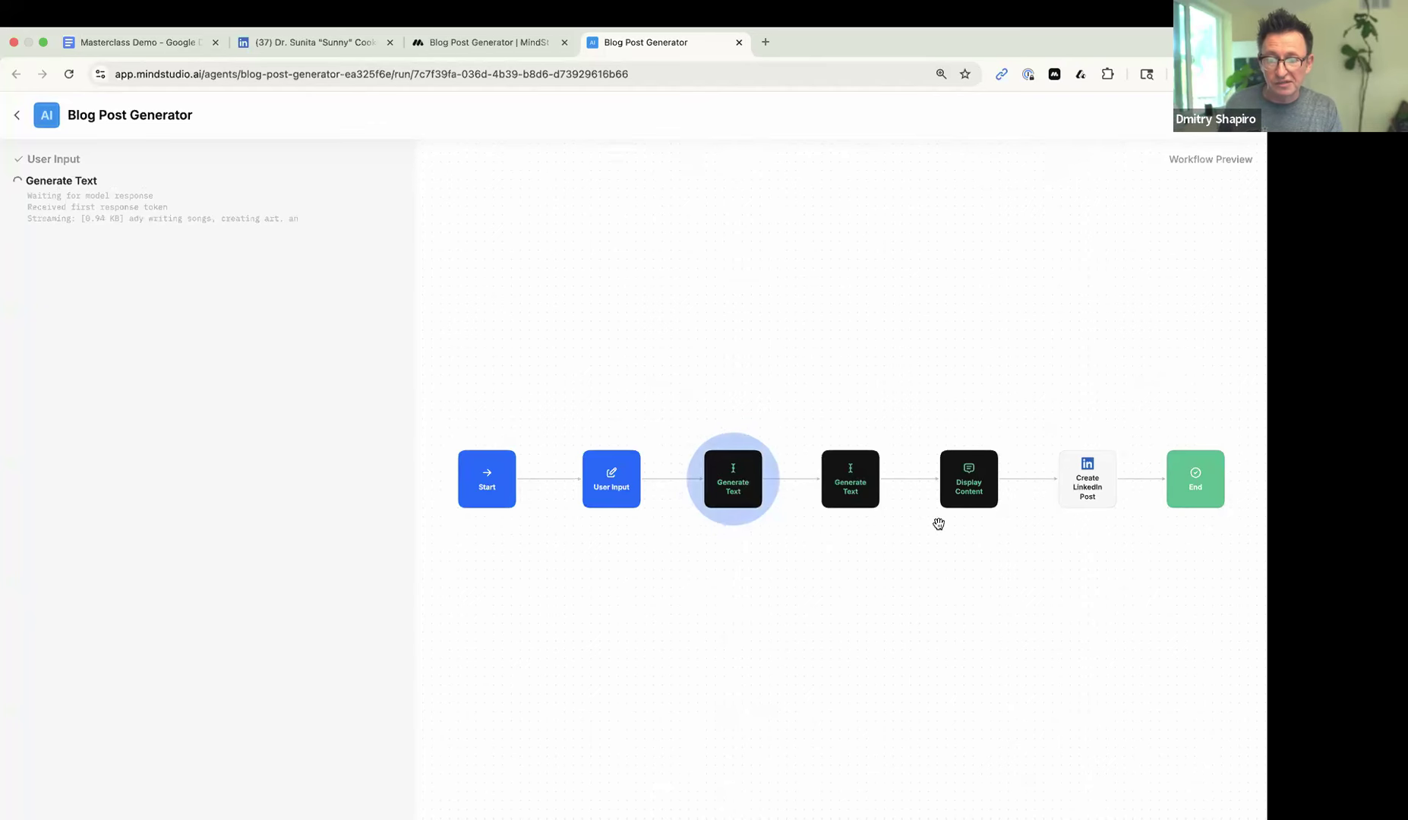
# - Open the current run's log in the editor's debugger and expand the resolved message of the first Generate Text action
pyautogui.click(465, 45)
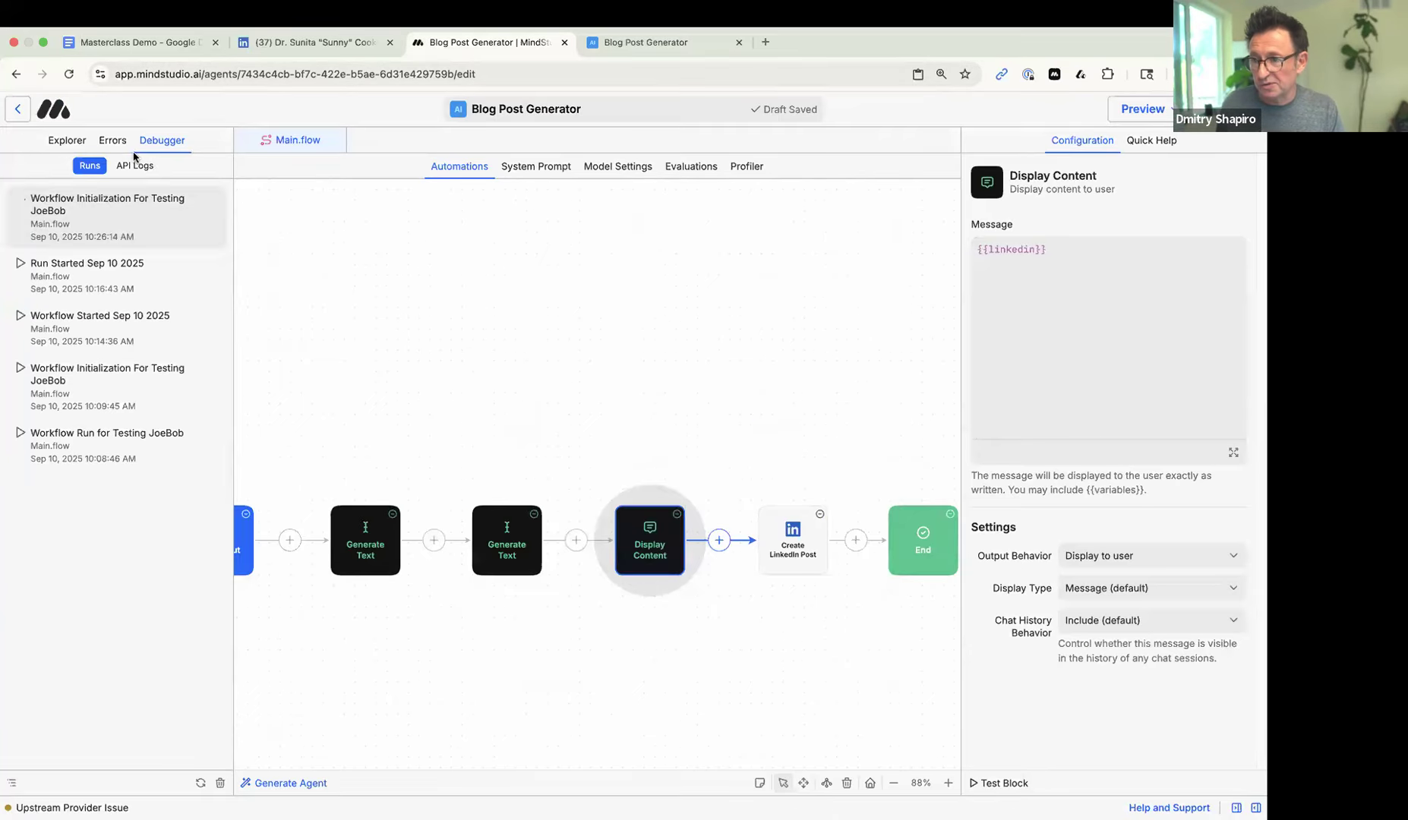
pyautogui.click(110, 206)
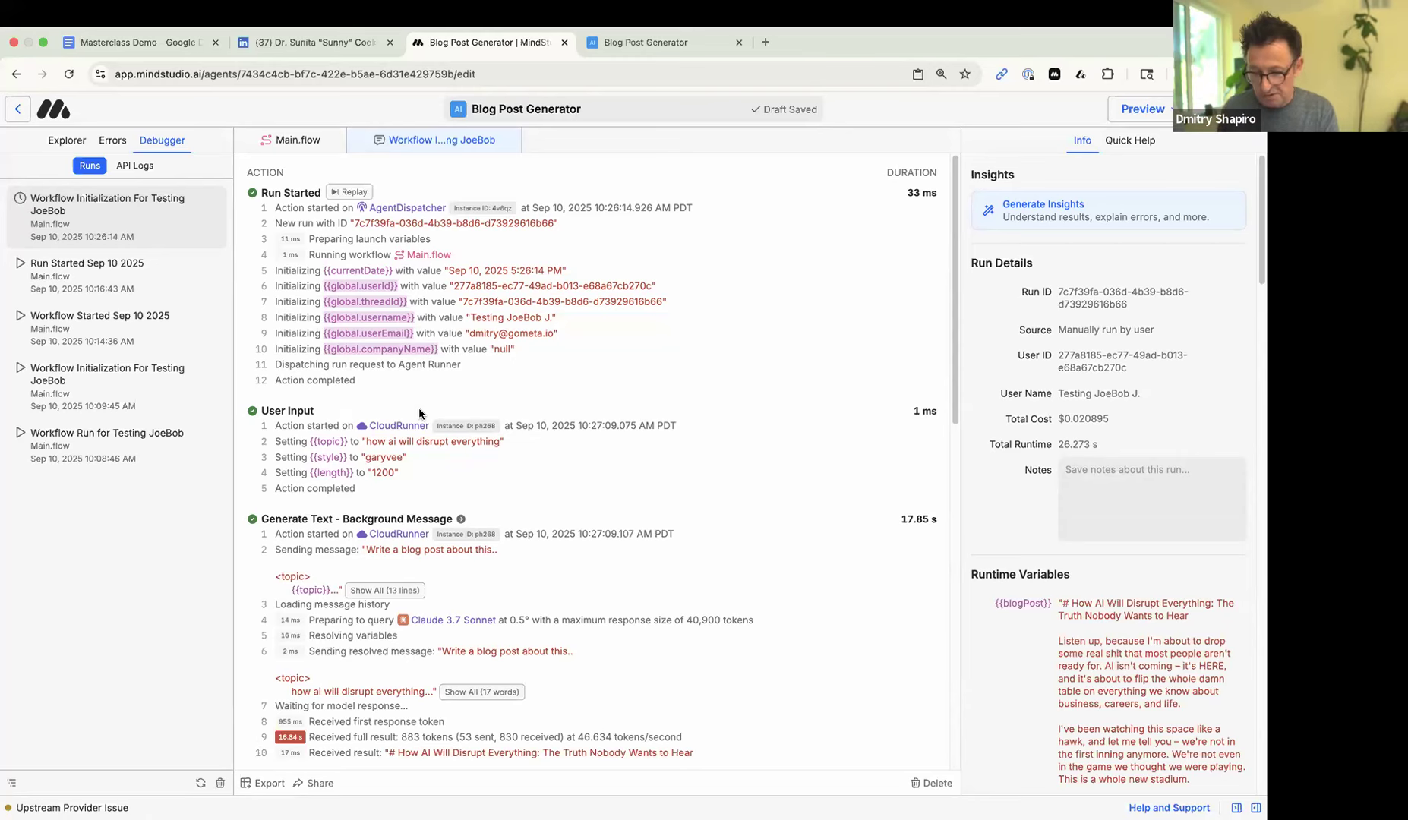
pyautogui.press('super+equal')
pyautogui.scroll(-1, 676, 513)
pyautogui.scroll(-3, 679, 508)
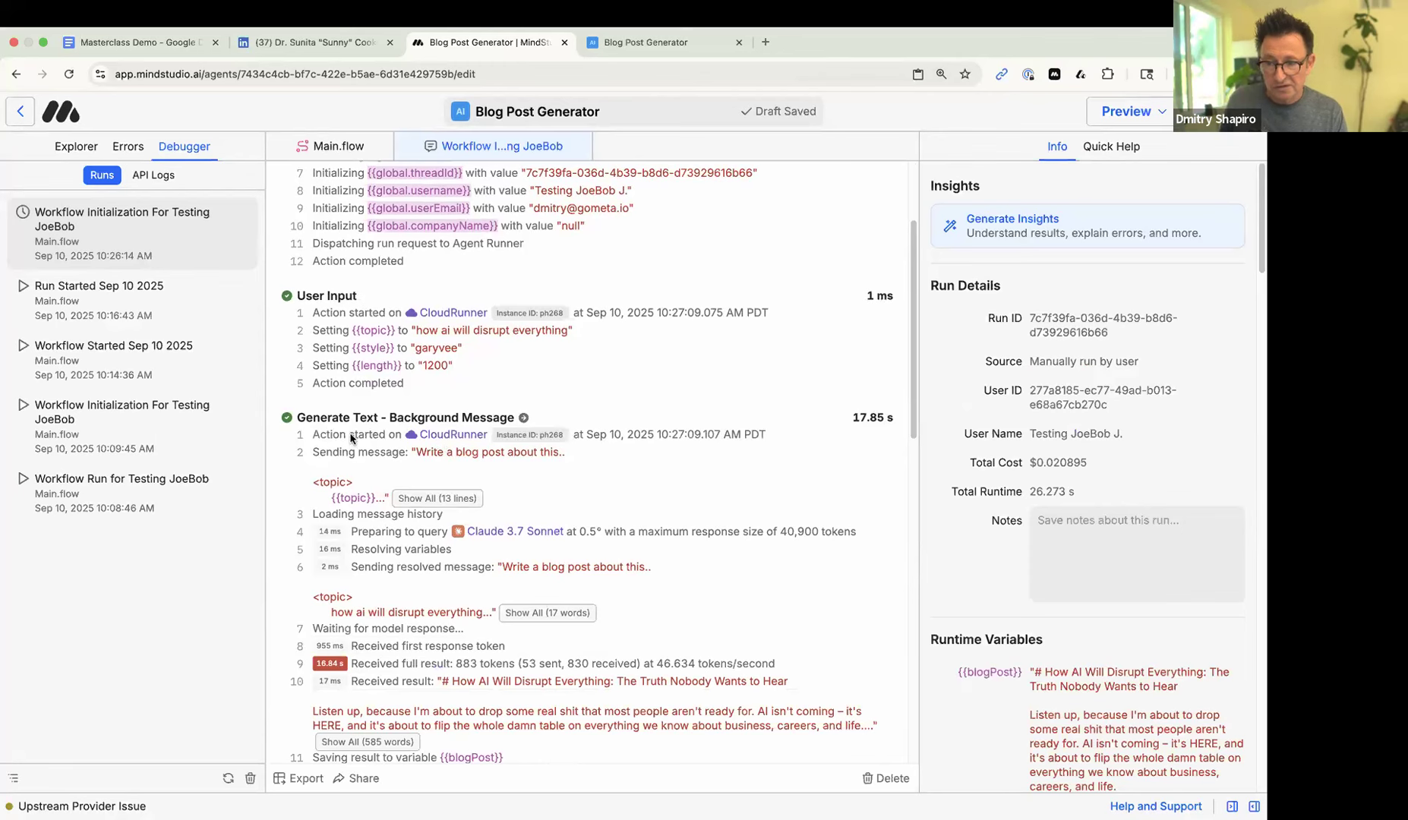
pyautogui.click(594, 607)
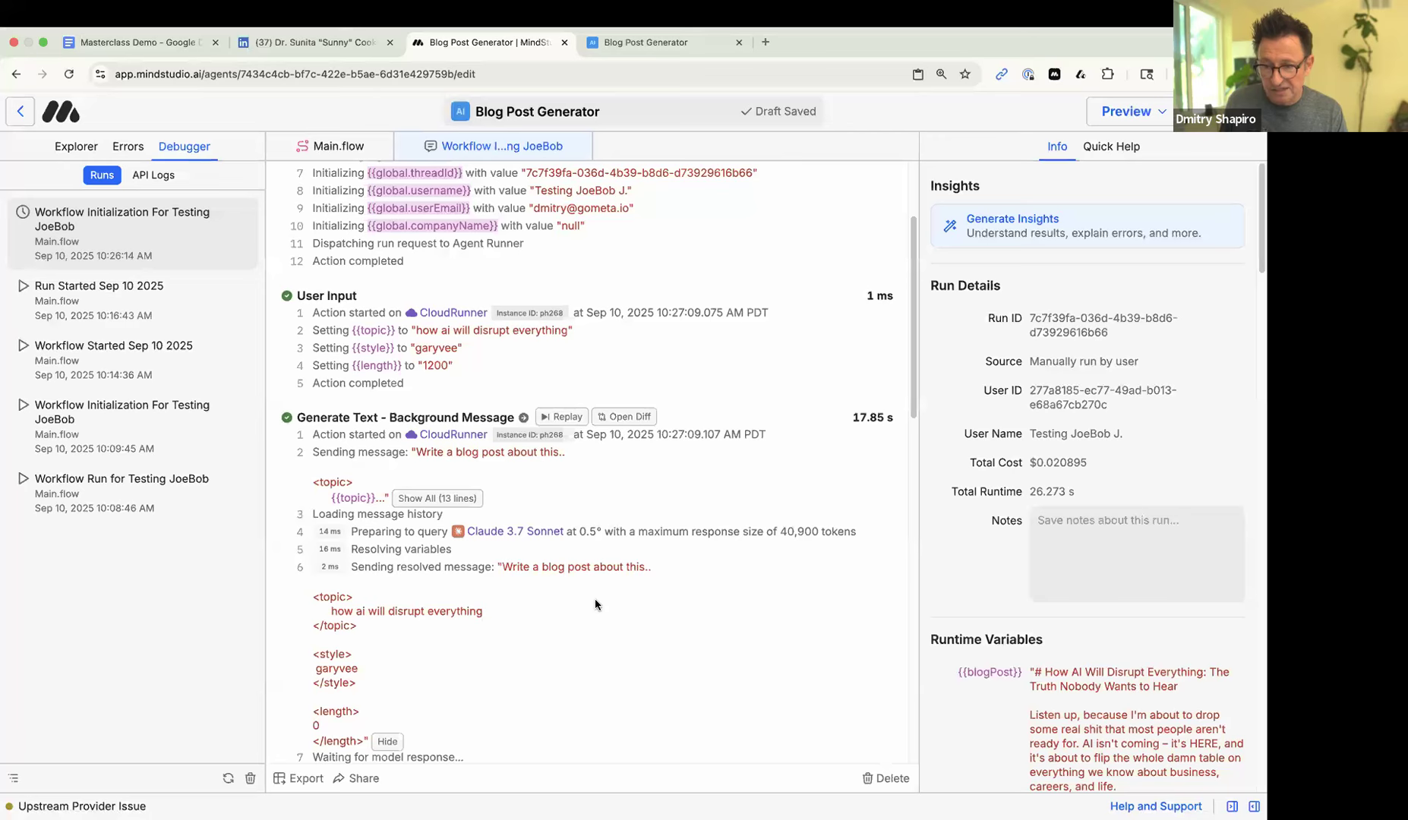
pyautogui.scroll(-2, 595, 600)
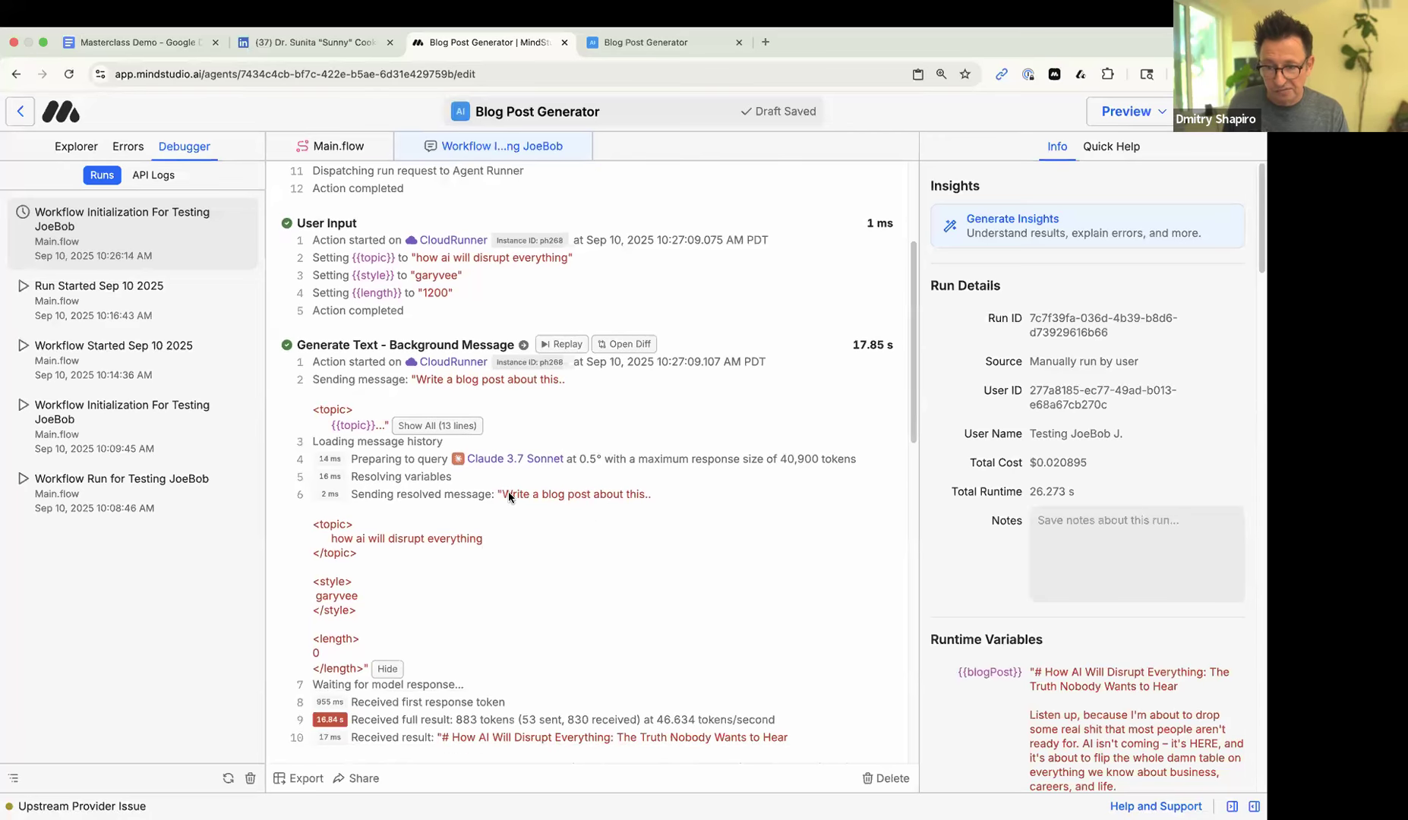
# - Examine the instruction, topic and style in the resolved message and read the log through to the Display Content action
pyautogui.tripleClick(647, 495)
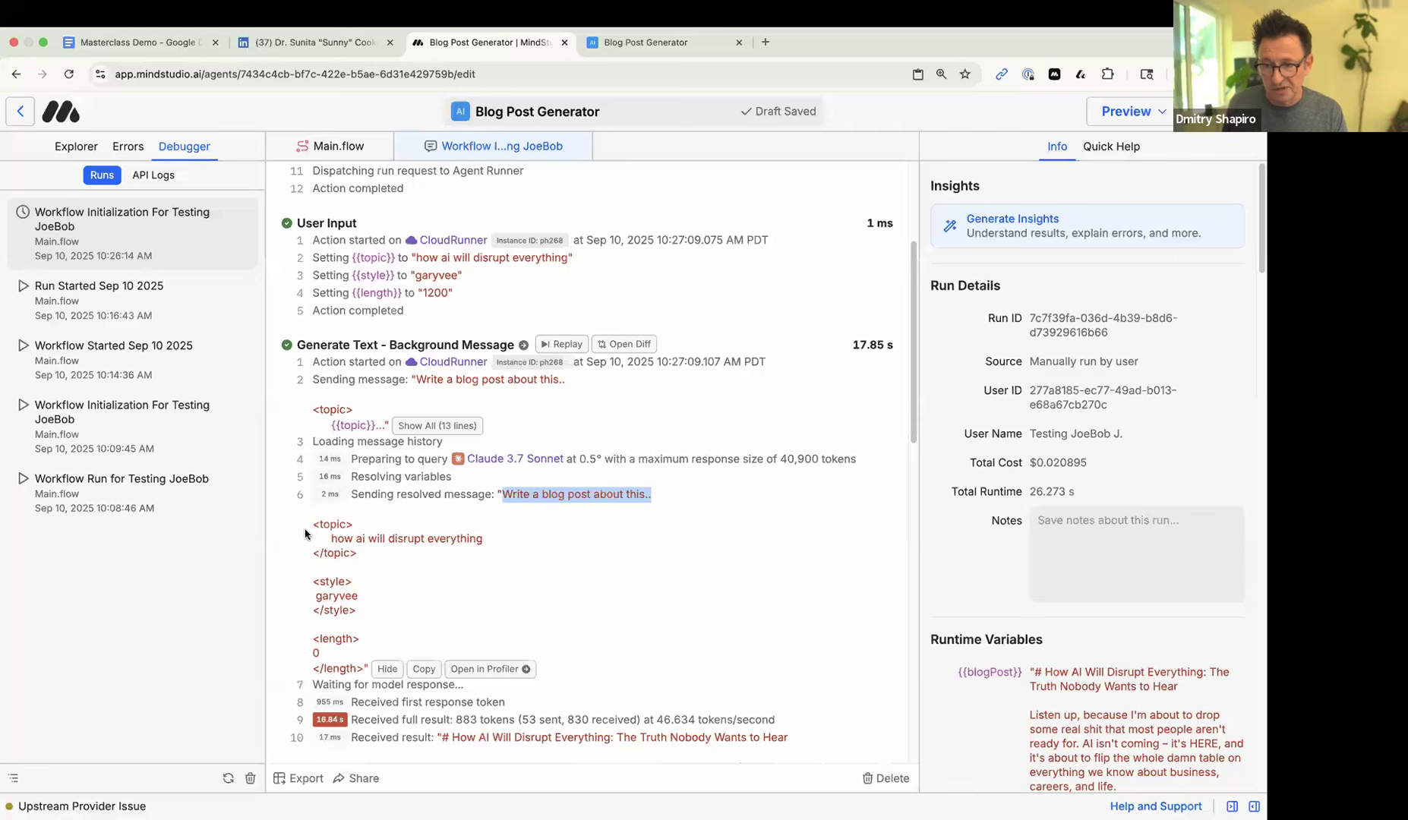
pyautogui.moveTo(310, 525); pyautogui.dragTo(357, 552)
pyautogui.click(330, 540)
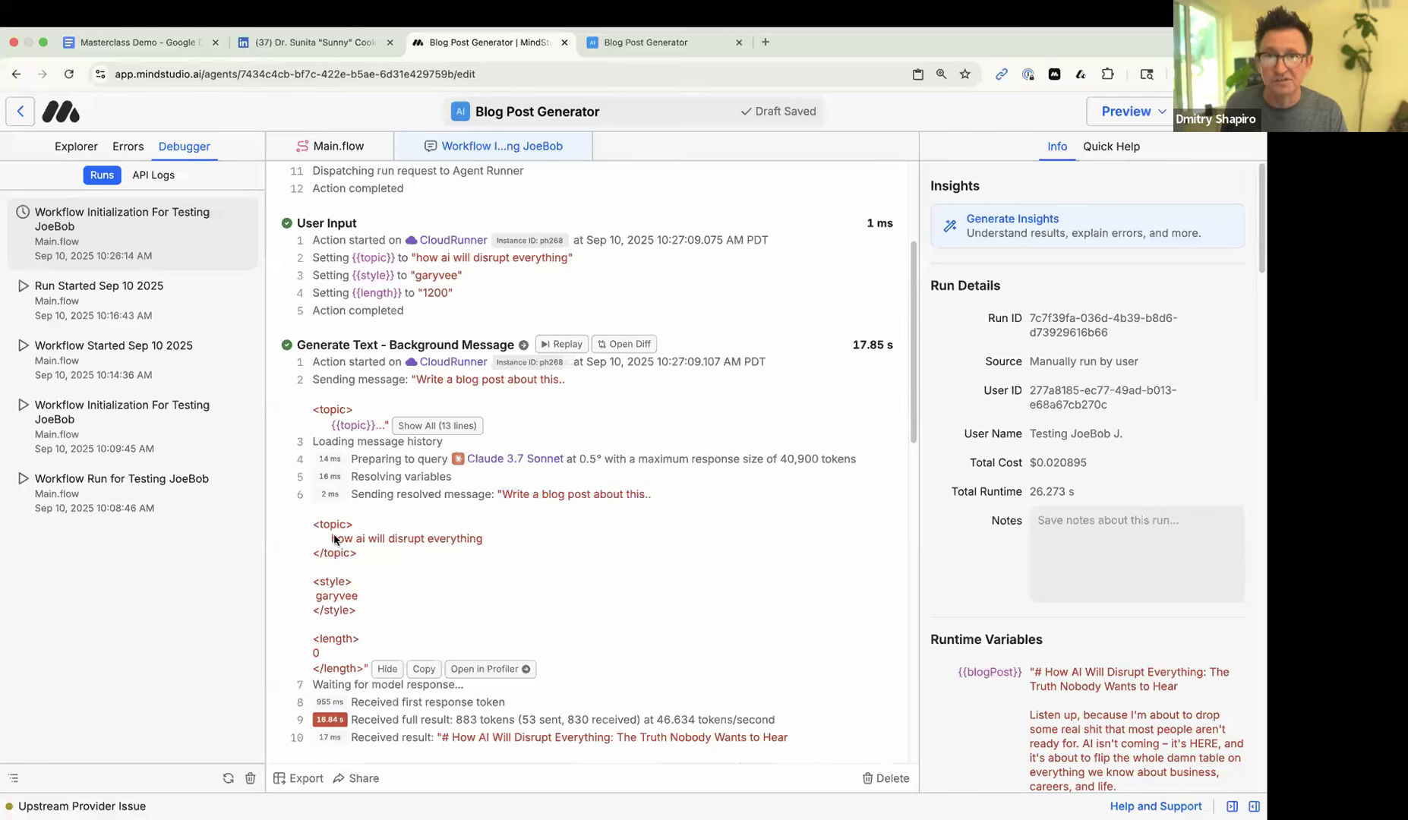
pyautogui.tripleClick(513, 532)
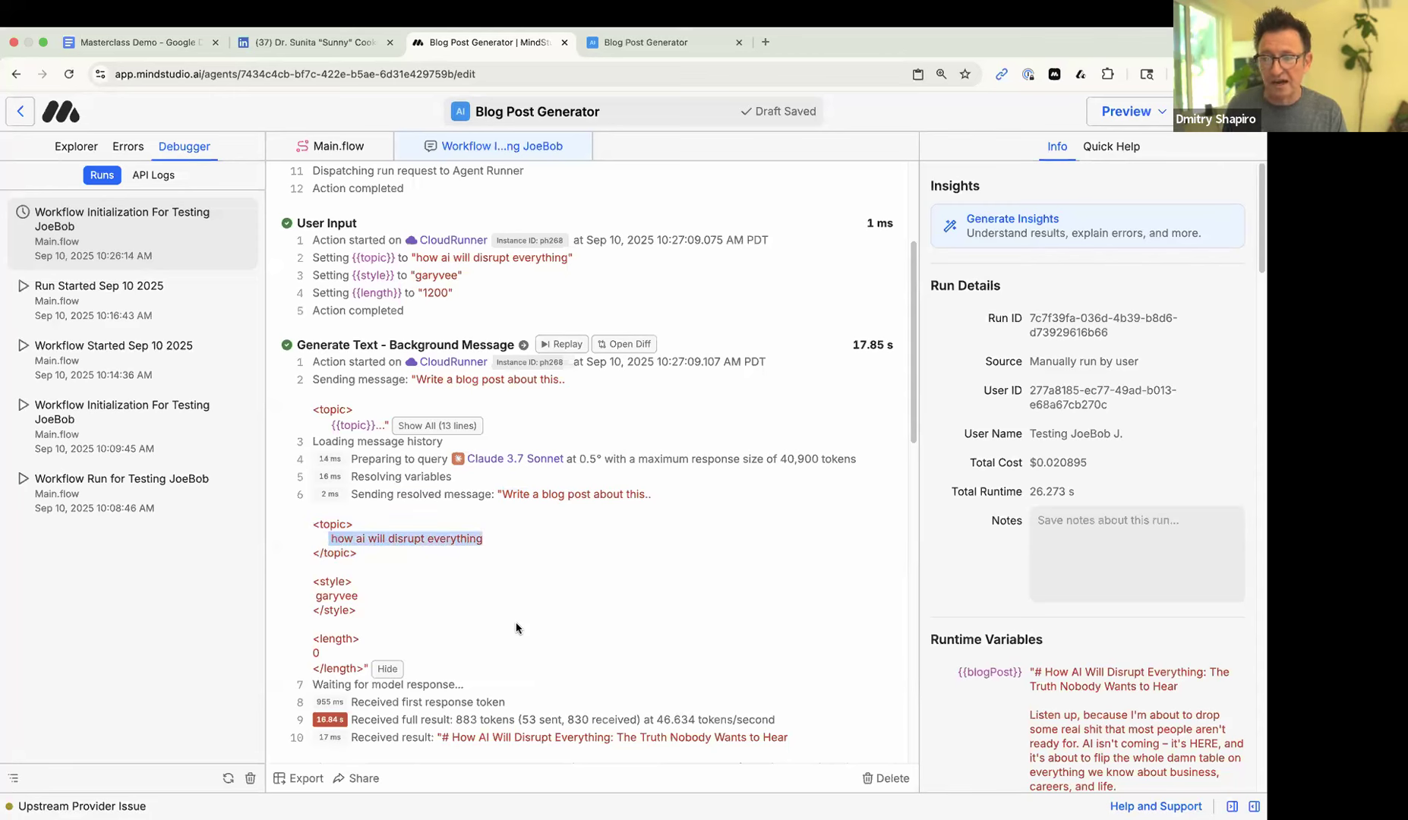
pyautogui.moveTo(309, 597); pyautogui.dragTo(372, 600)
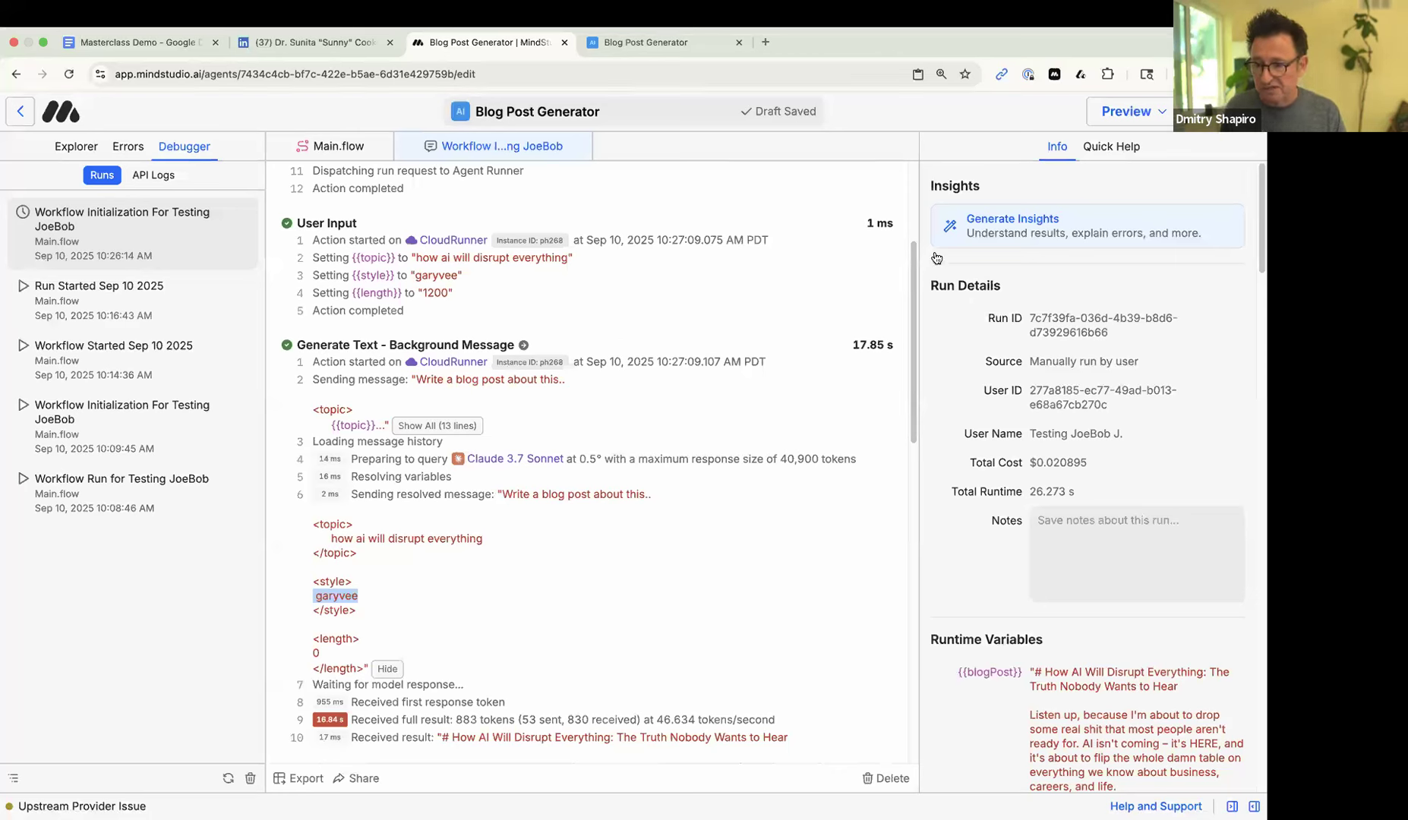
pyautogui.scroll(-15, 701, 443)
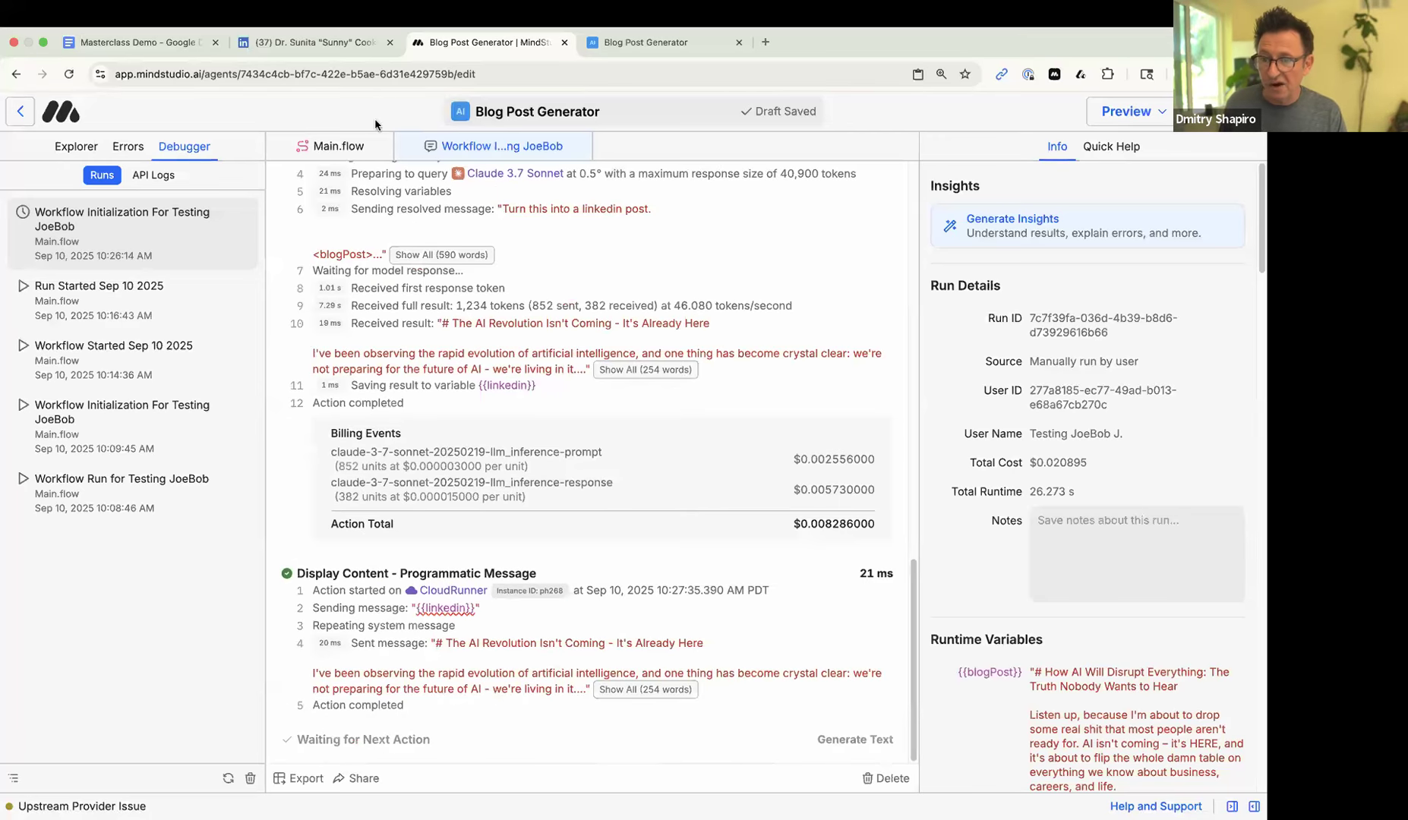
# - Read the LinkedIn text and hashtags displayed in the agent run, and compare them with the Display Content block in Main.flow
pyautogui.click(338, 146)
pyautogui.click(646, 42)
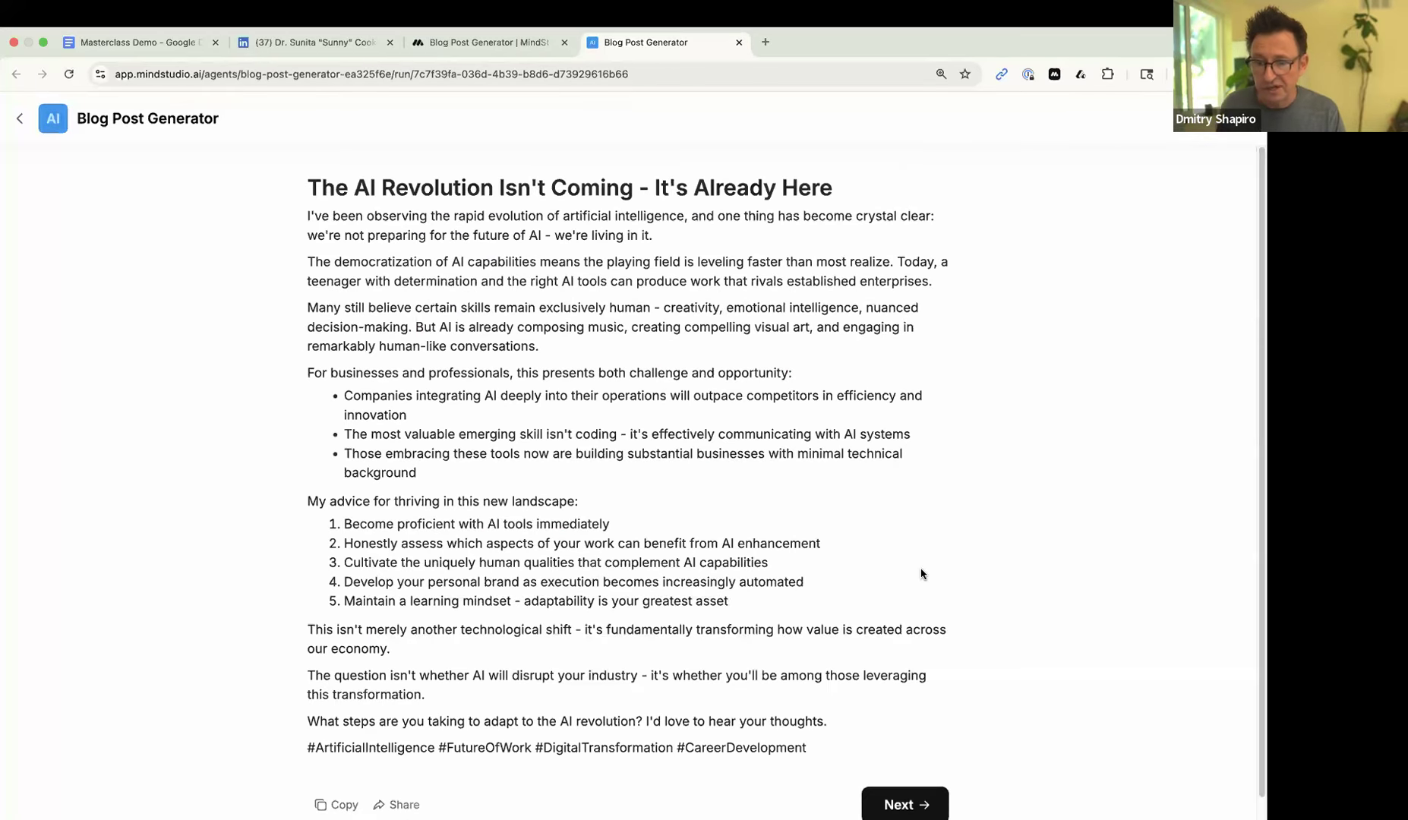
pyautogui.scroll(-1, 921, 574)
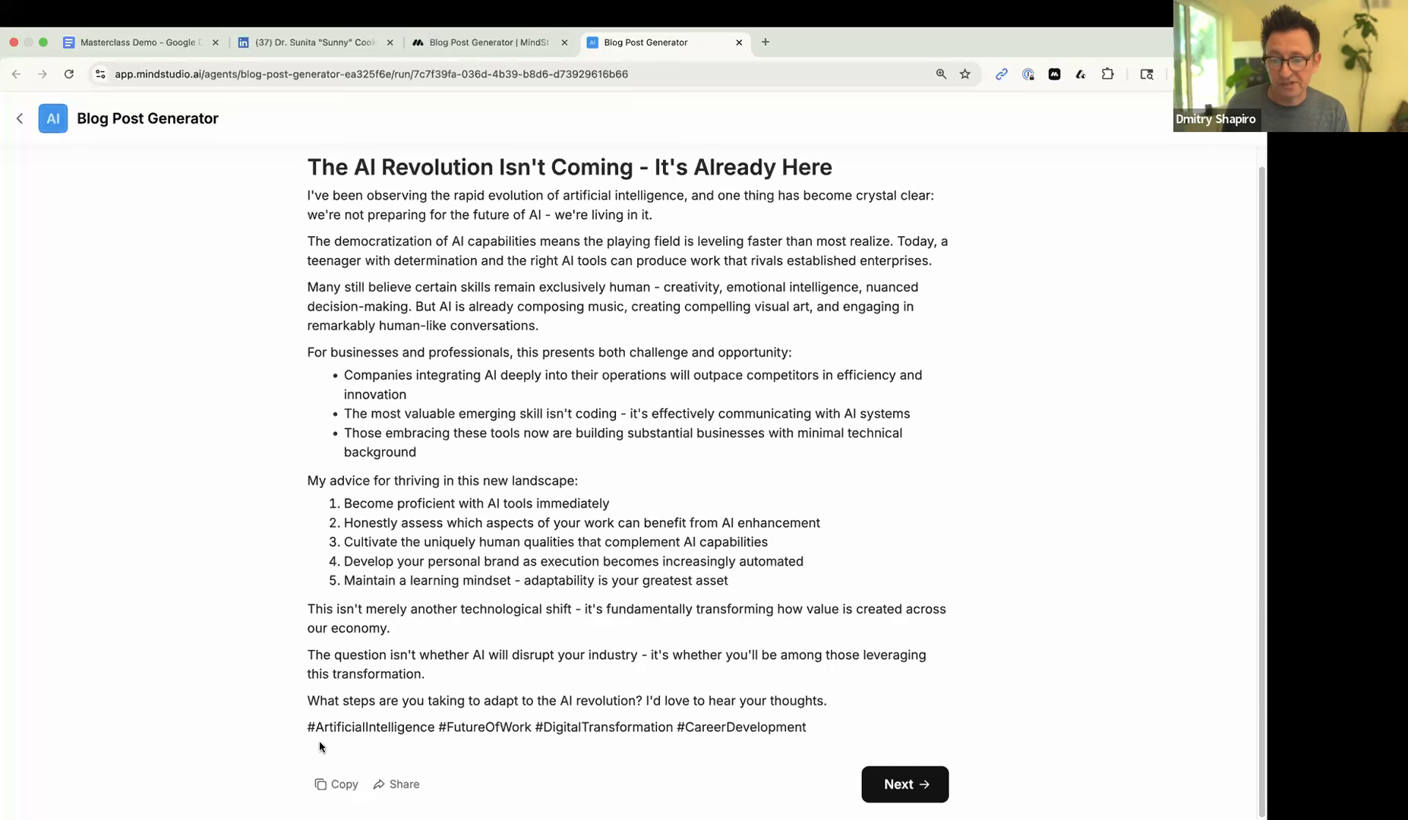
pyautogui.moveTo(266, 735); pyautogui.dragTo(933, 772)
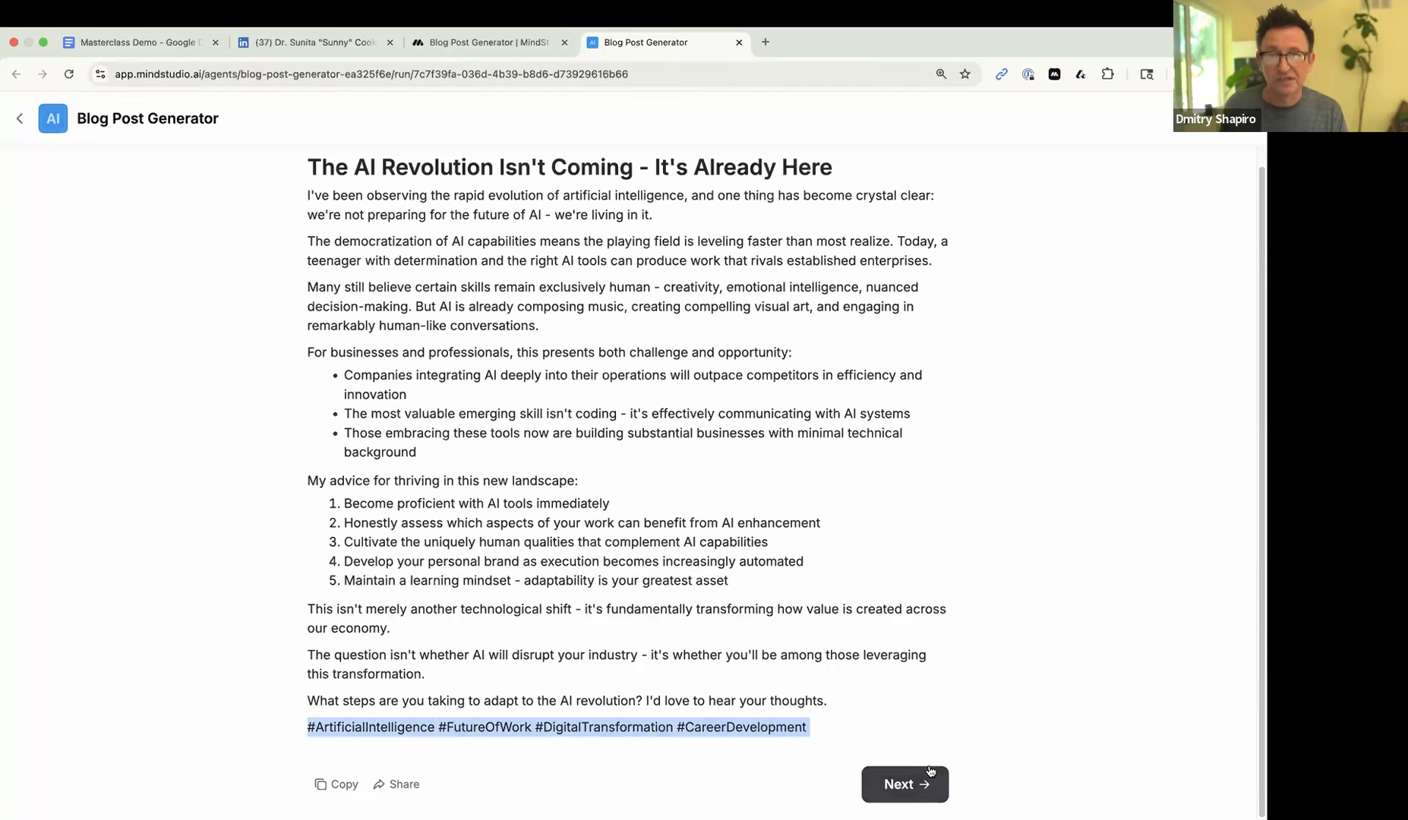
pyautogui.scroll(1, 803, 649)
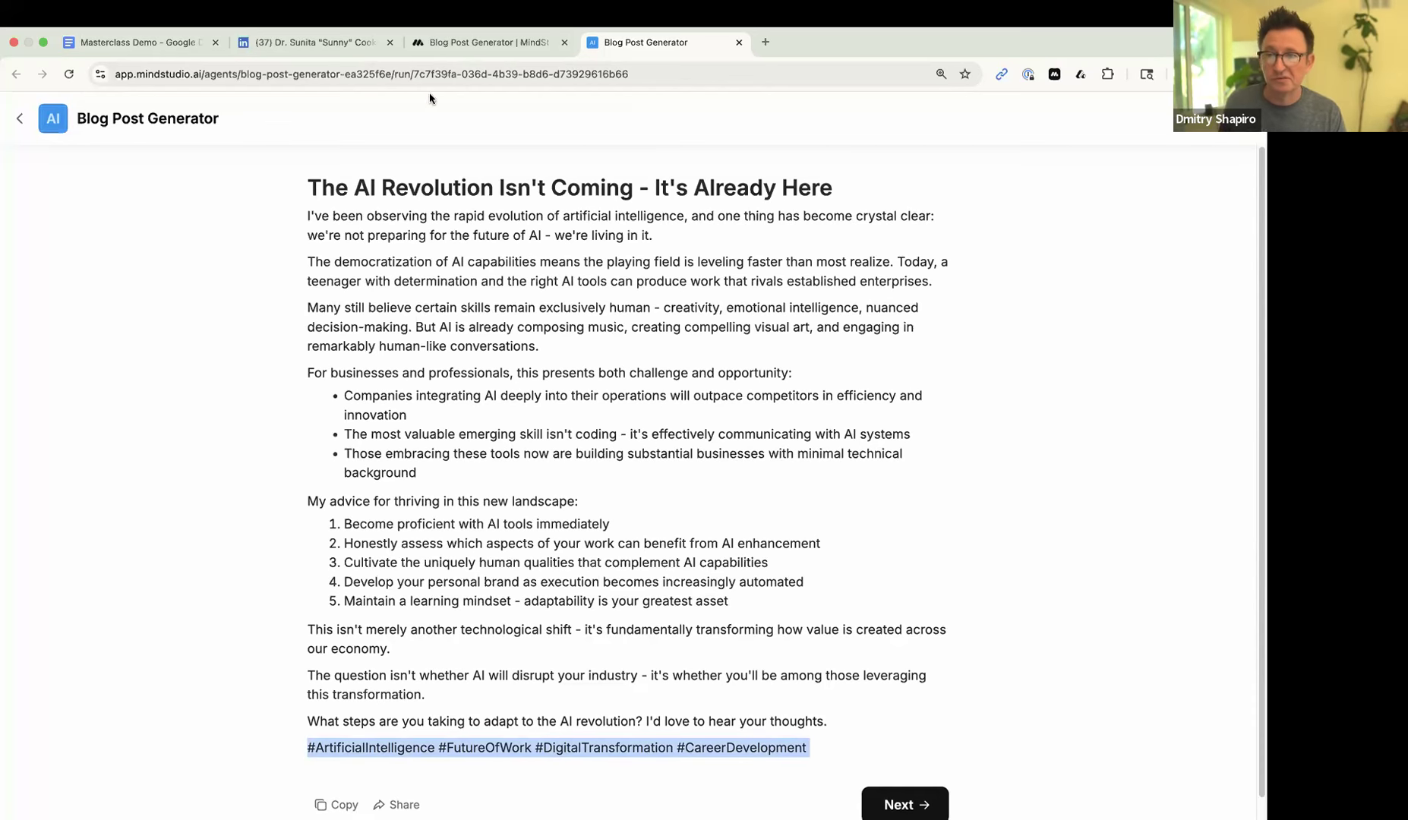
pyautogui.click(456, 43)
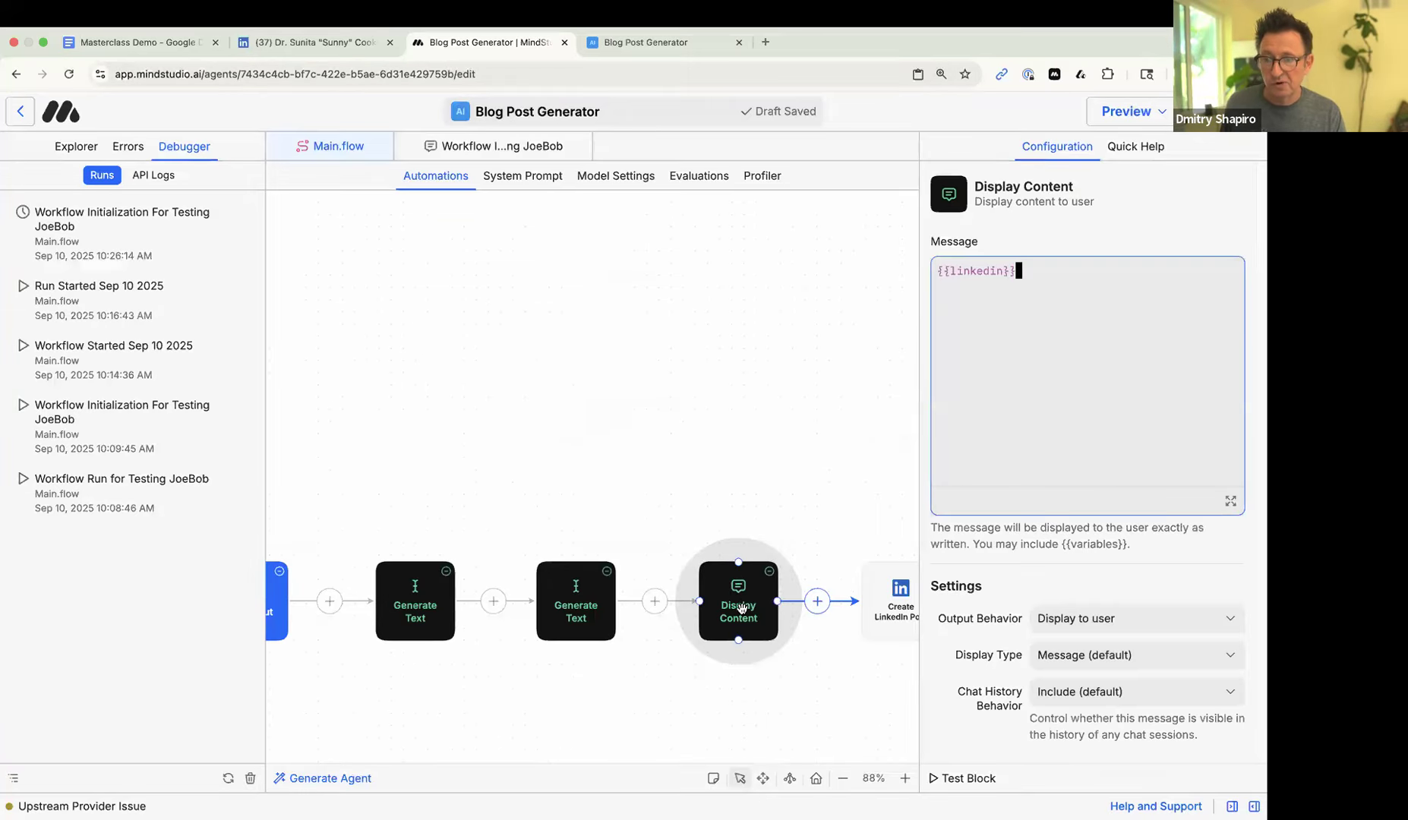
pyautogui.click(741, 608)
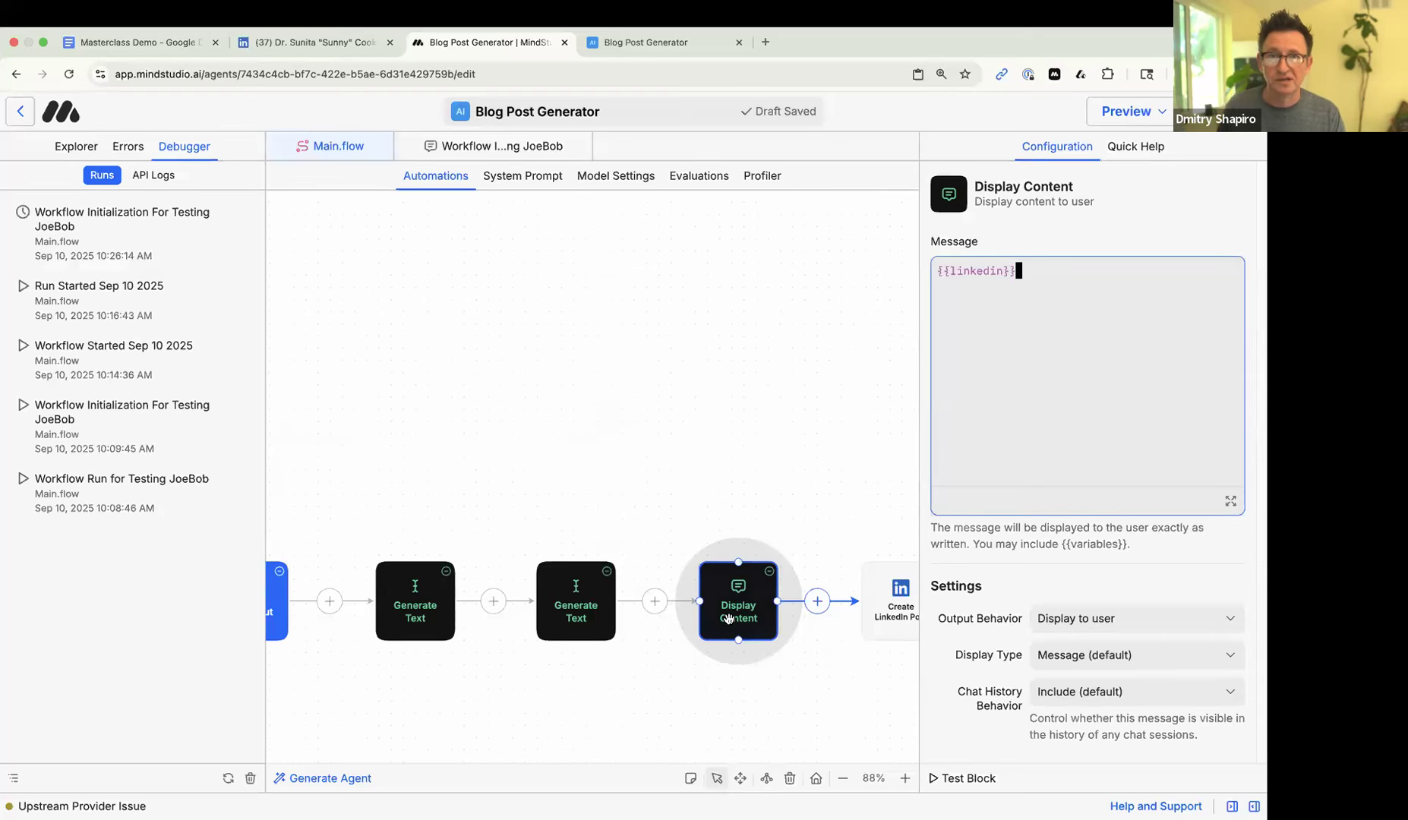
# - Check the blocks following Display Content in Main.flow, and view the end of the text shown in the agent run
pyautogui.hscroll(5, 734, 607)
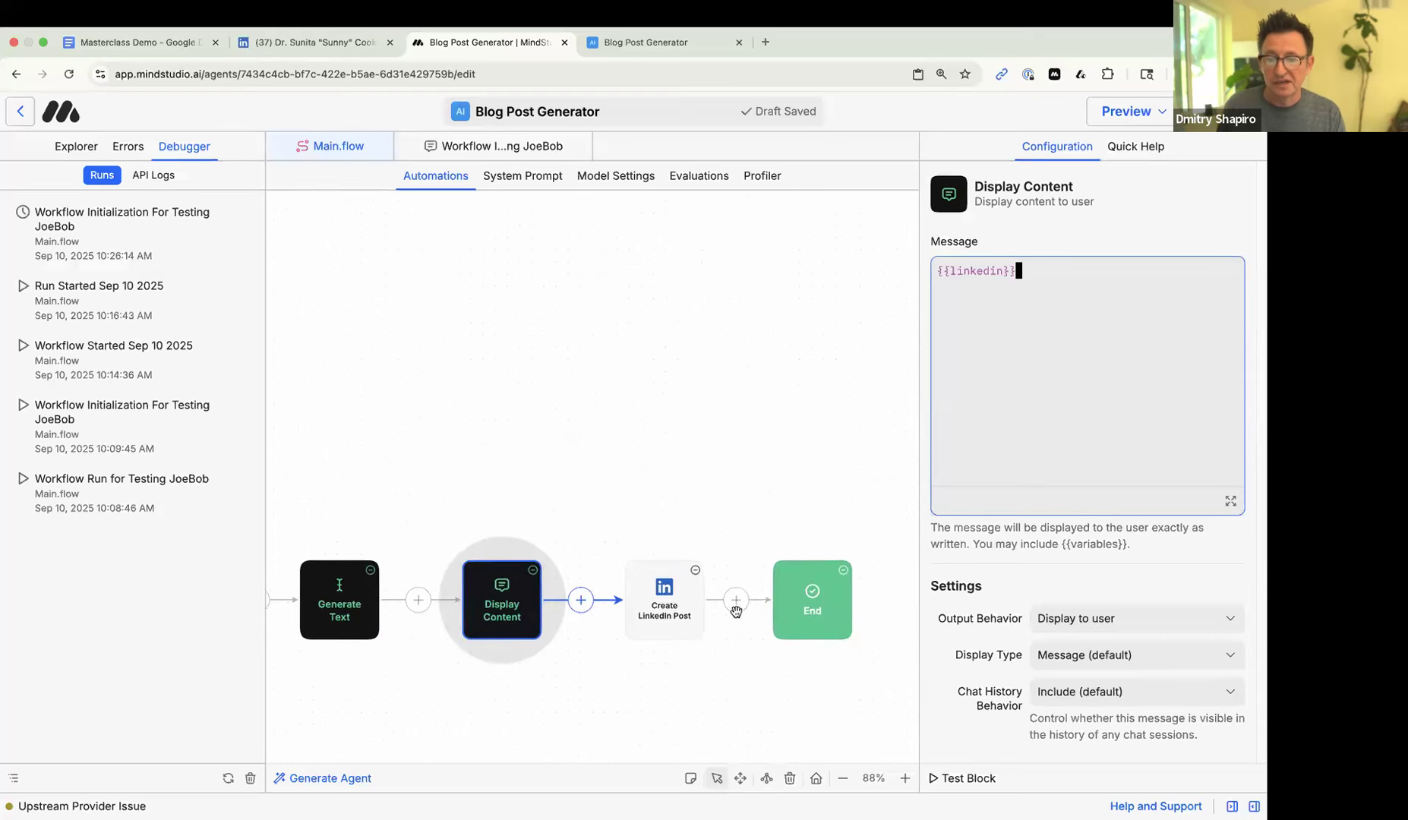
pyautogui.click(684, 39)
pyautogui.click(1065, 609)
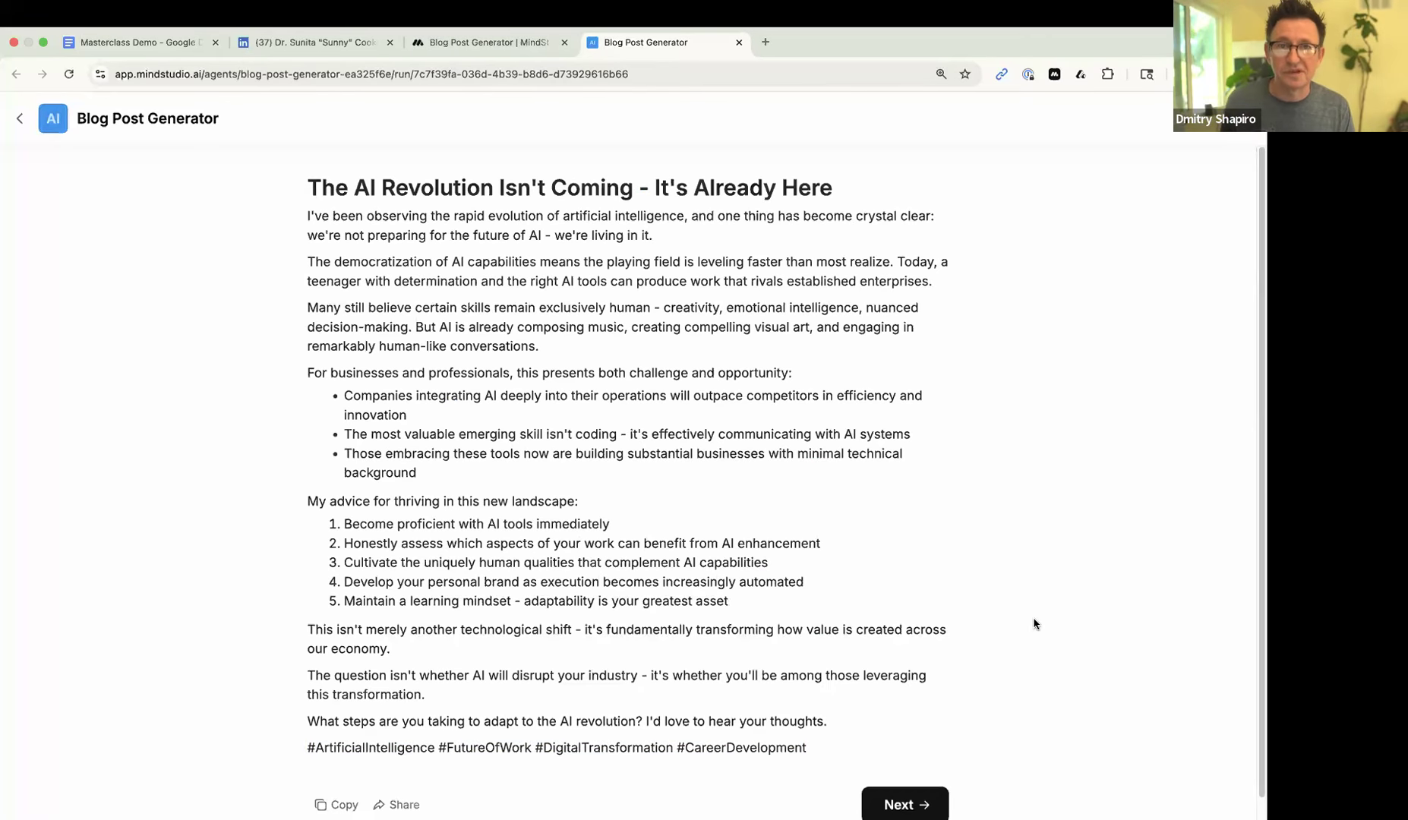
pyautogui.scroll(-1, 1035, 622)
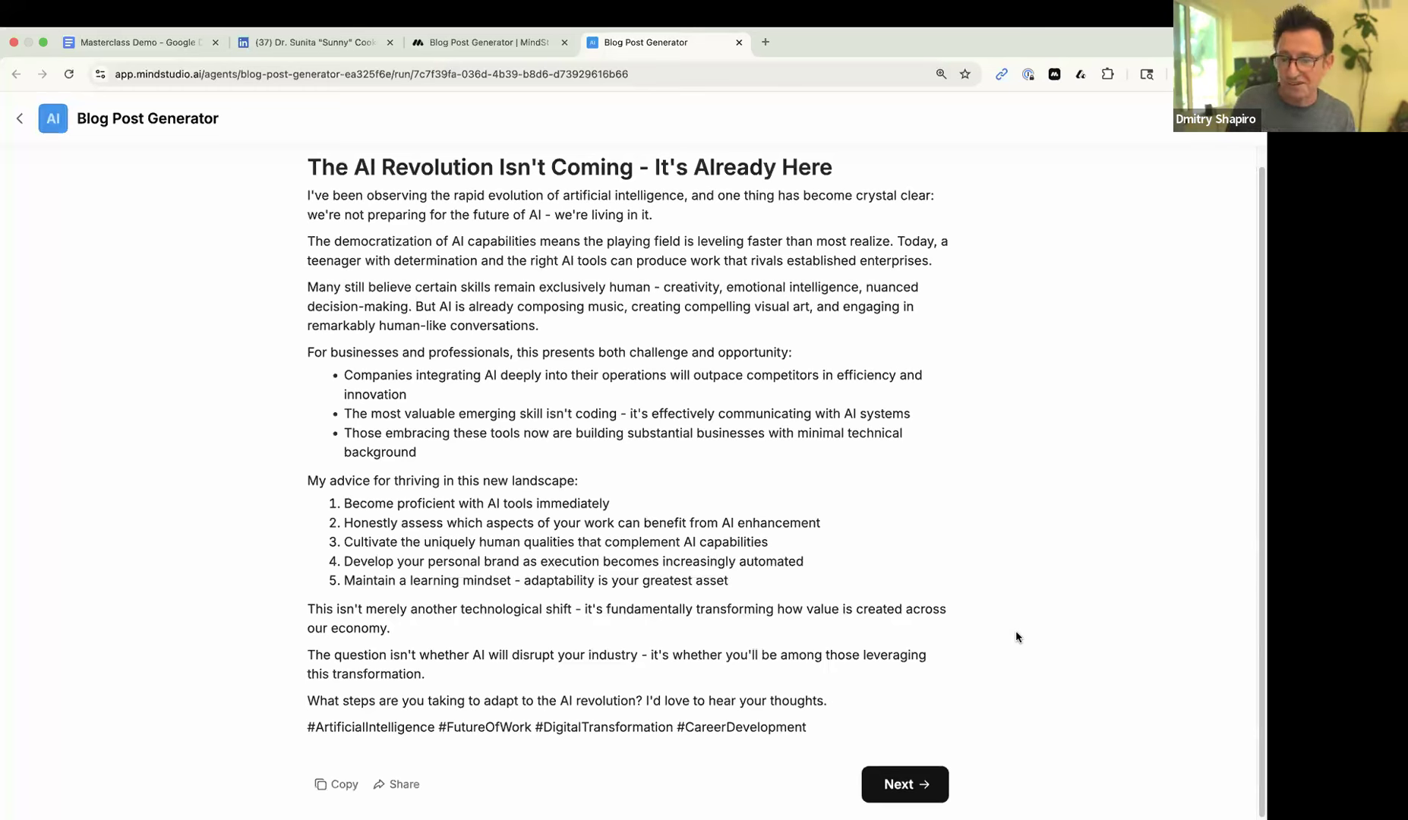
# - Return to Main.flow and examine the User Input block's inputs and the first Generate Text block's prompt and output variable
pyautogui.click(489, 42)
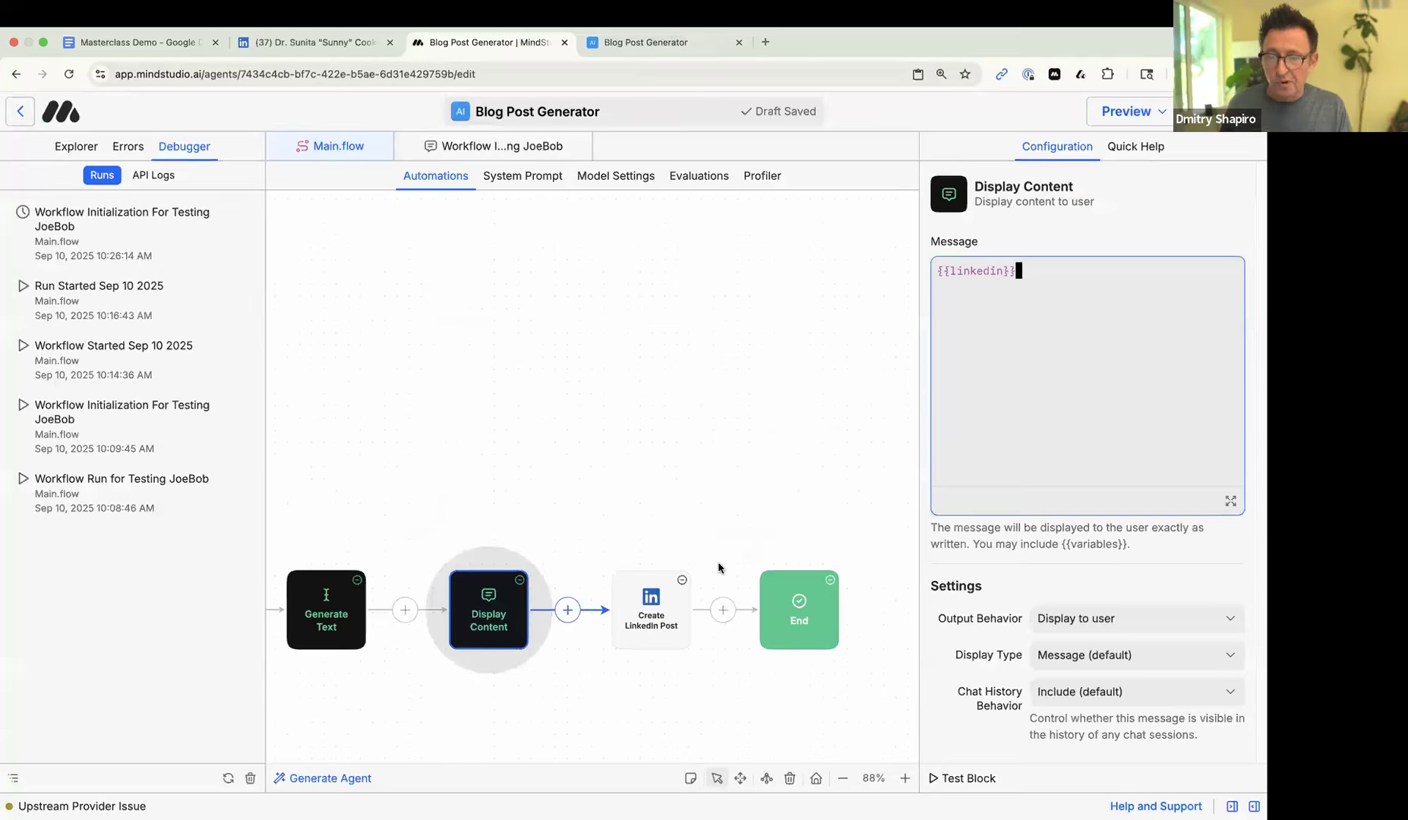
pyautogui.hscroll(-10, 717, 561)
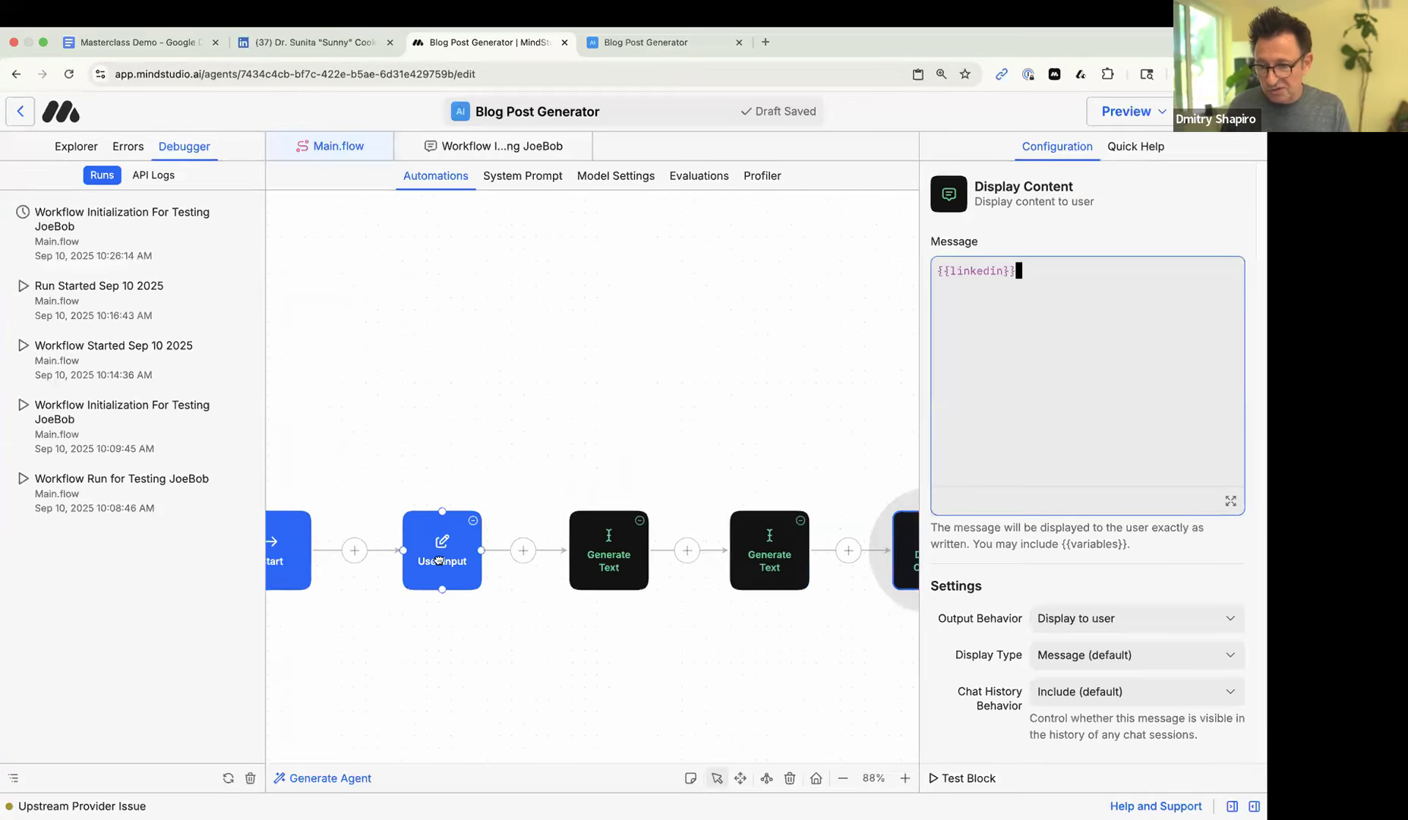
pyautogui.click(438, 560)
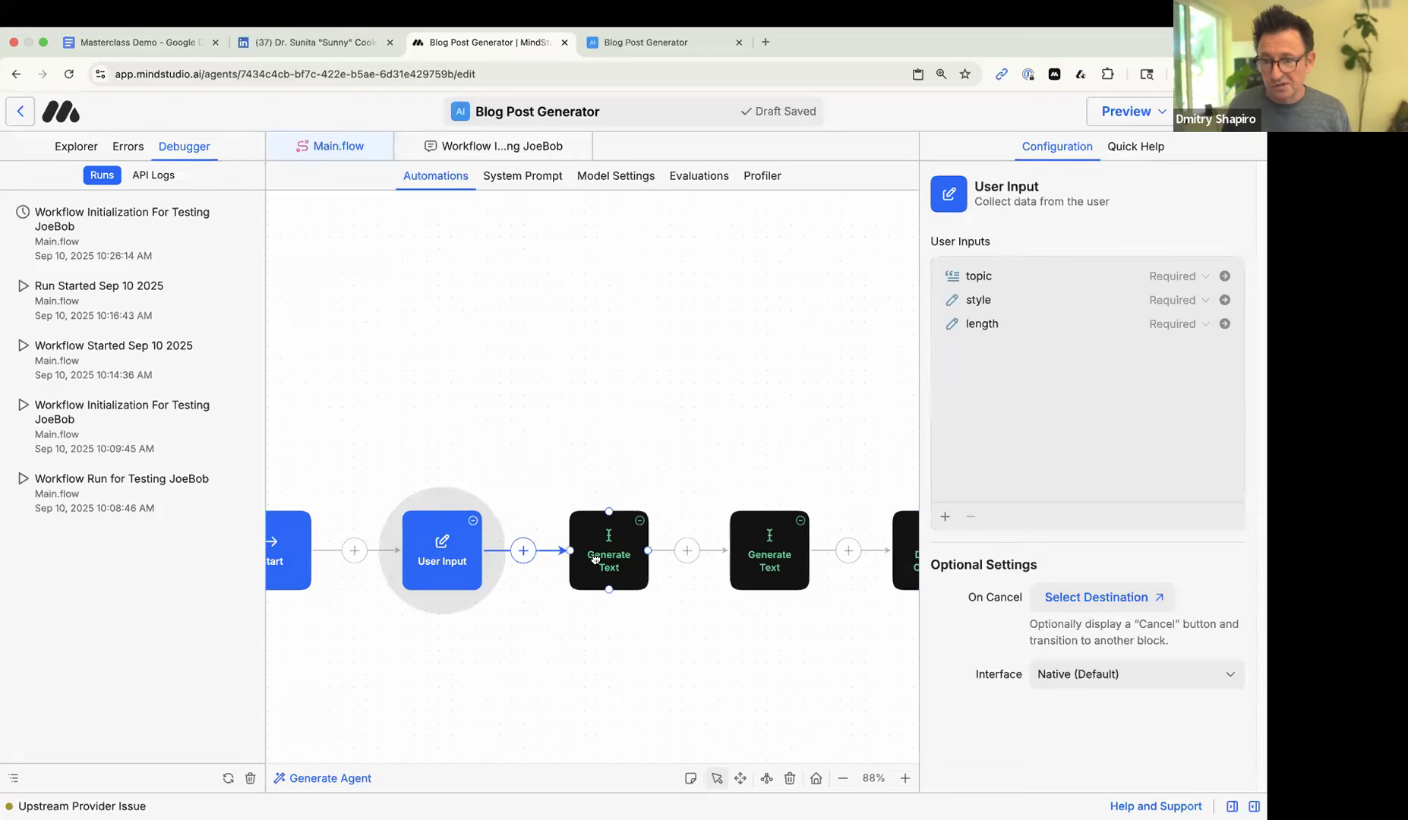
pyautogui.click(593, 555)
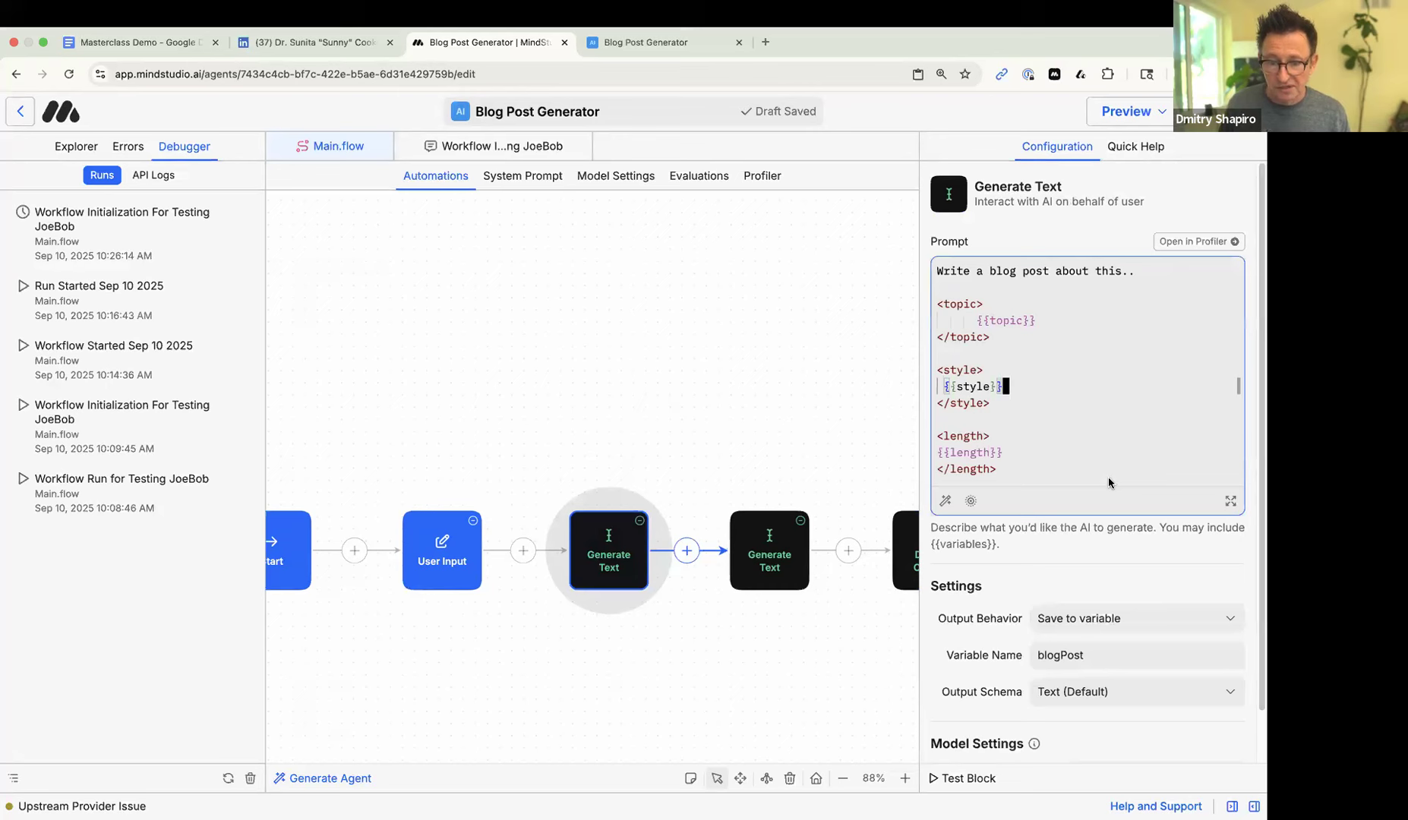
pyautogui.doubleClick(1058, 653)
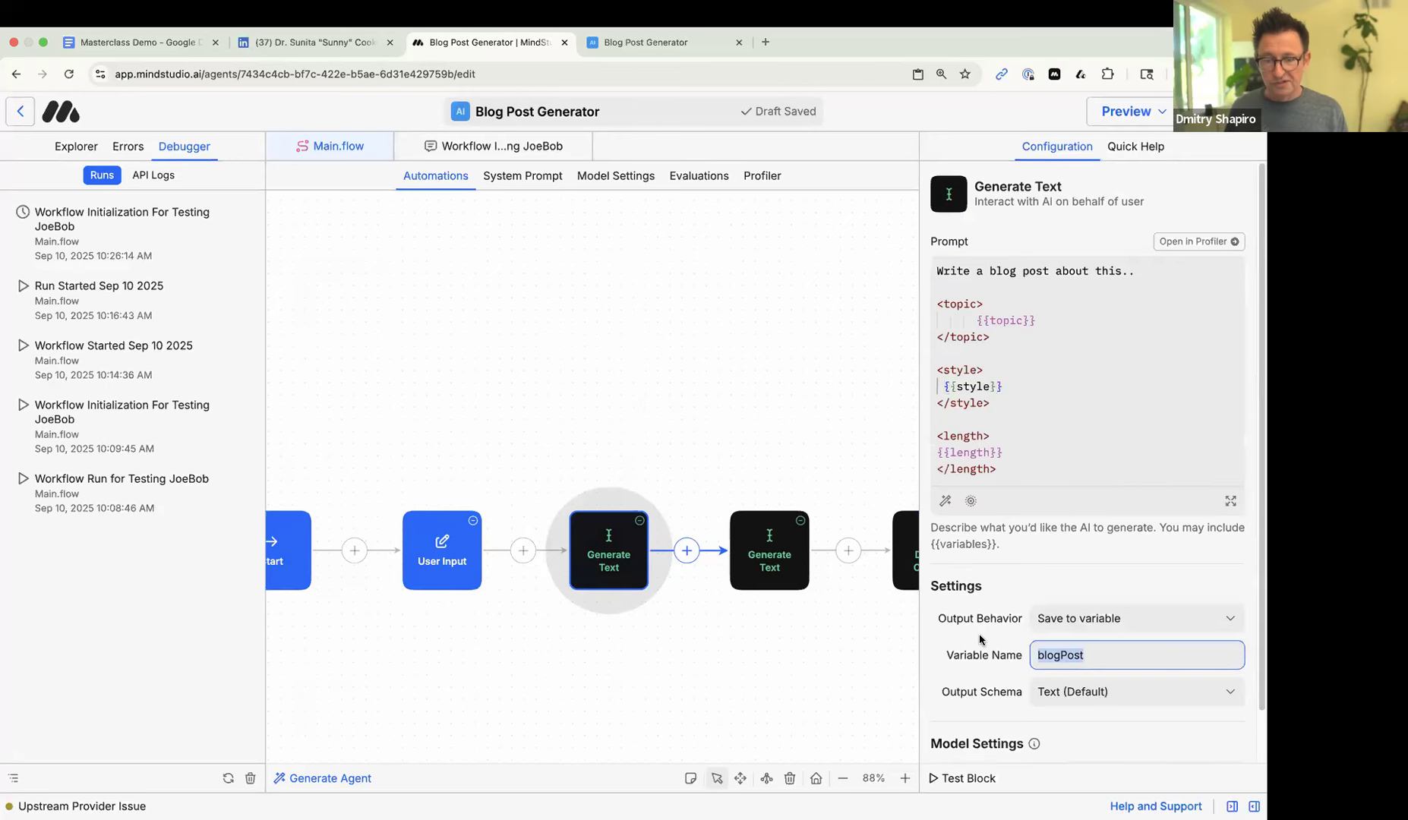
# - Examine the blogPost variable in the second Generate Text block's prompt and the name of its output variable
pyautogui.moveTo(771, 578); pyautogui.dragTo(536, 607)
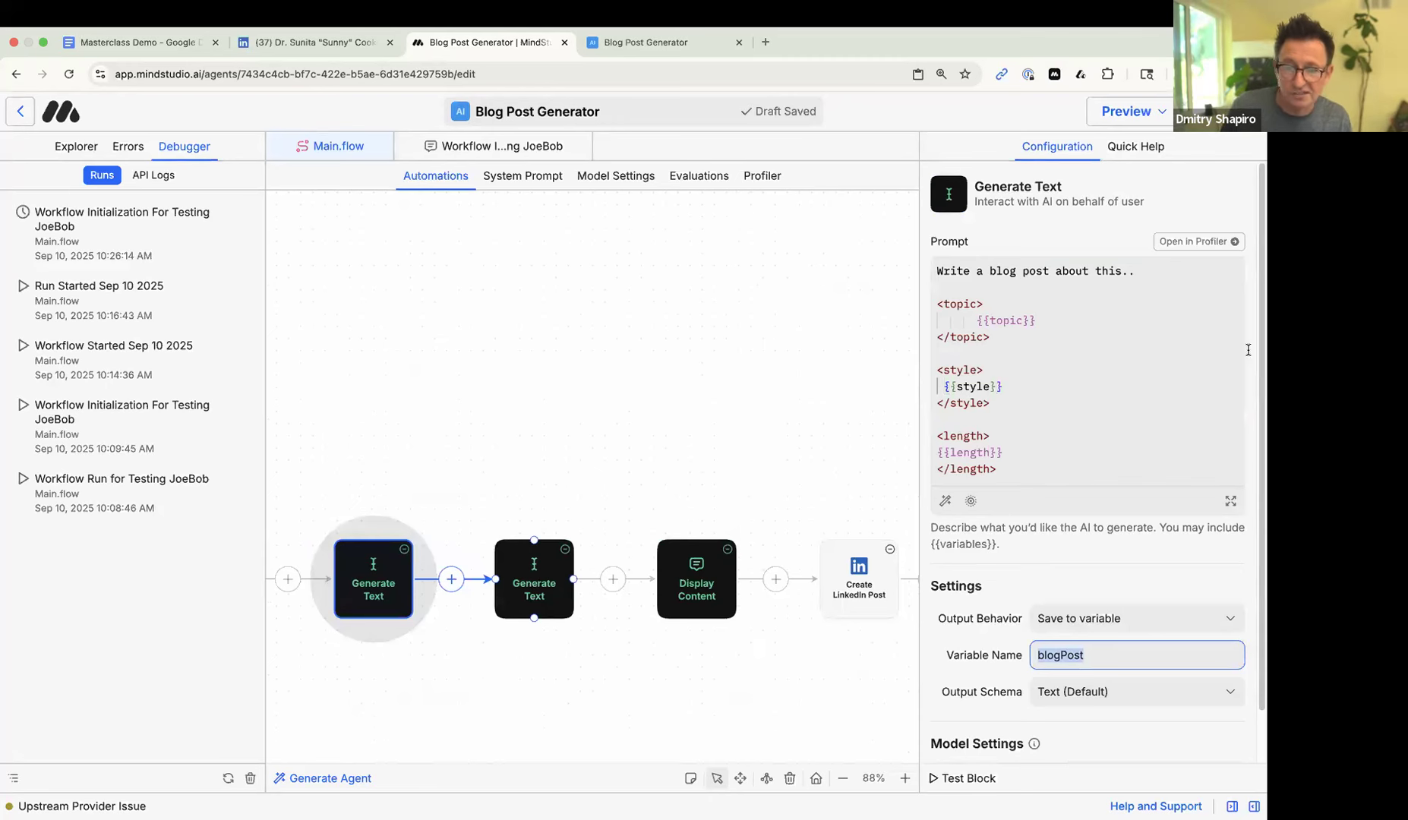
pyautogui.click(534, 589)
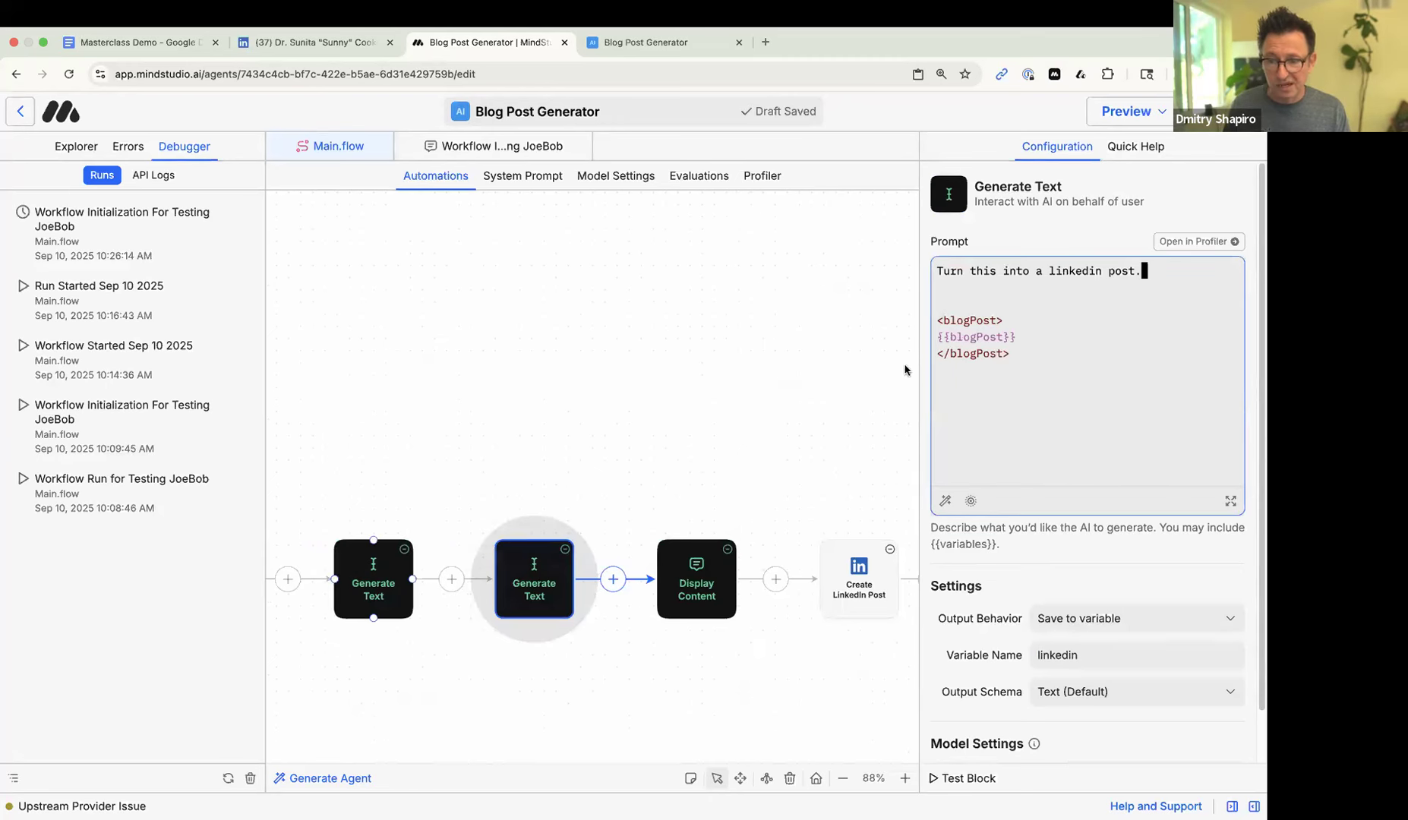
pyautogui.moveTo(1016, 337); pyautogui.dragTo(833, 334)
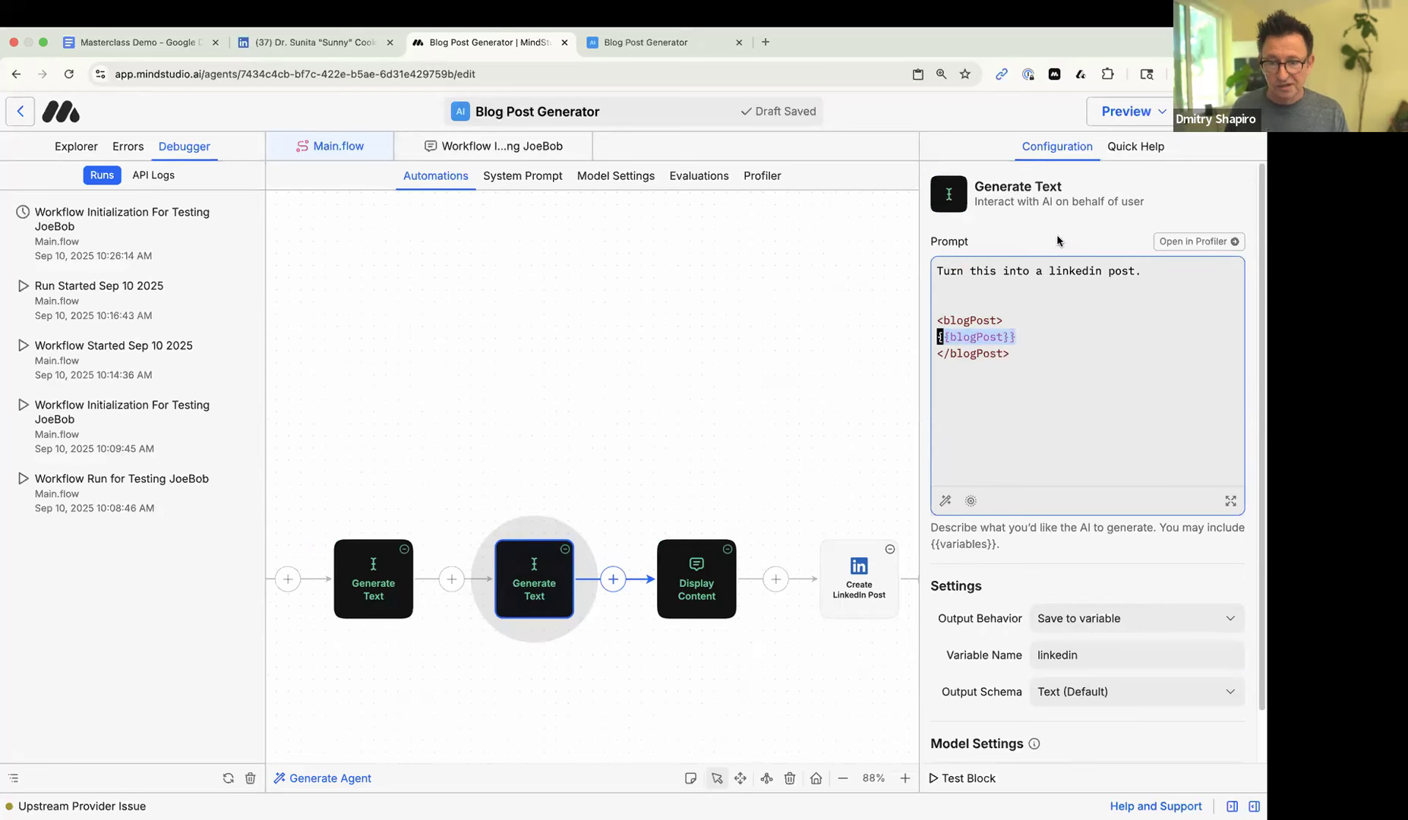
pyautogui.doubleClick(1090, 652)
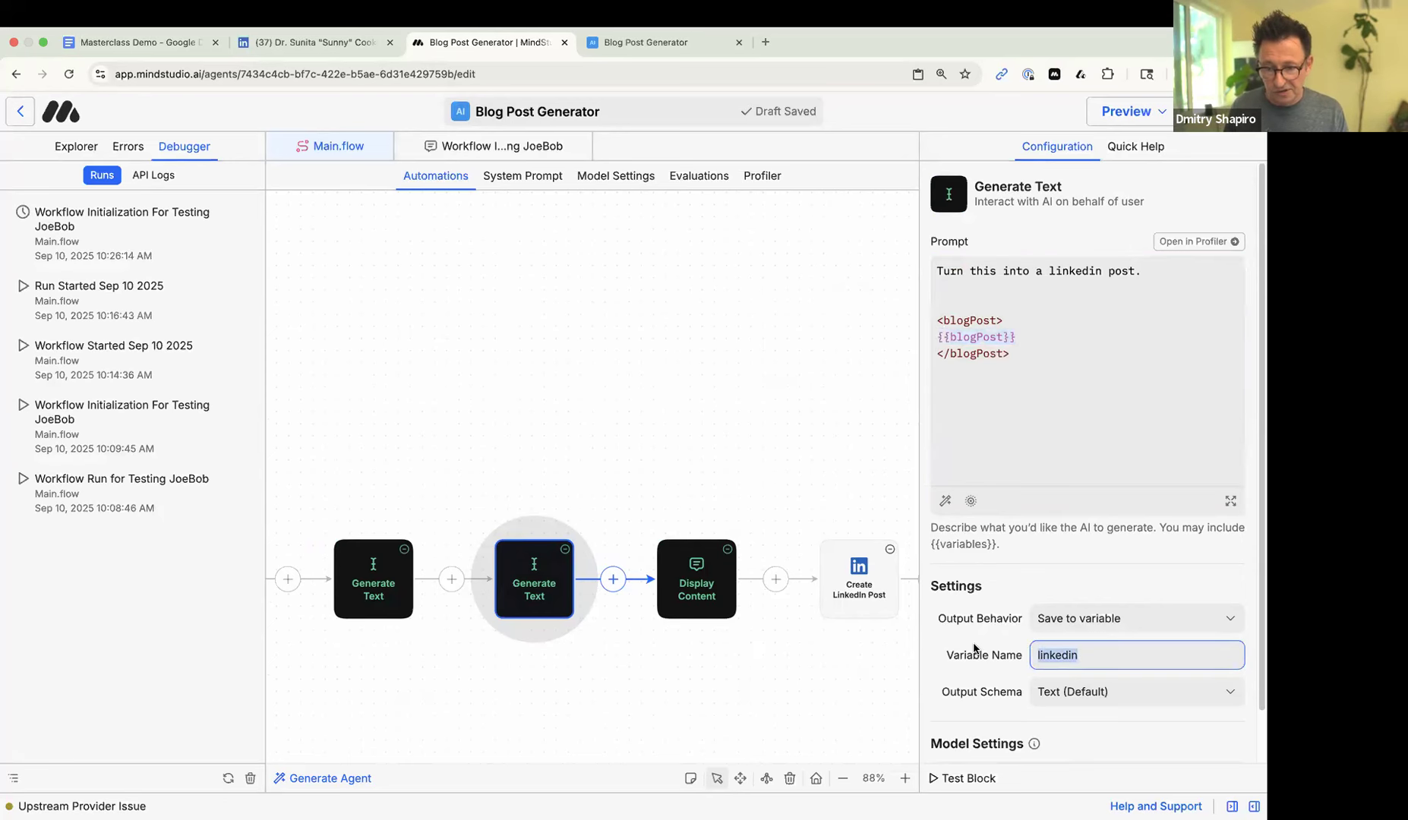
# - Examine the message of the Display Content block and the settings of the Create LinkedIn Post block
pyautogui.moveTo(522, 698); pyautogui.dragTo(398, 688)
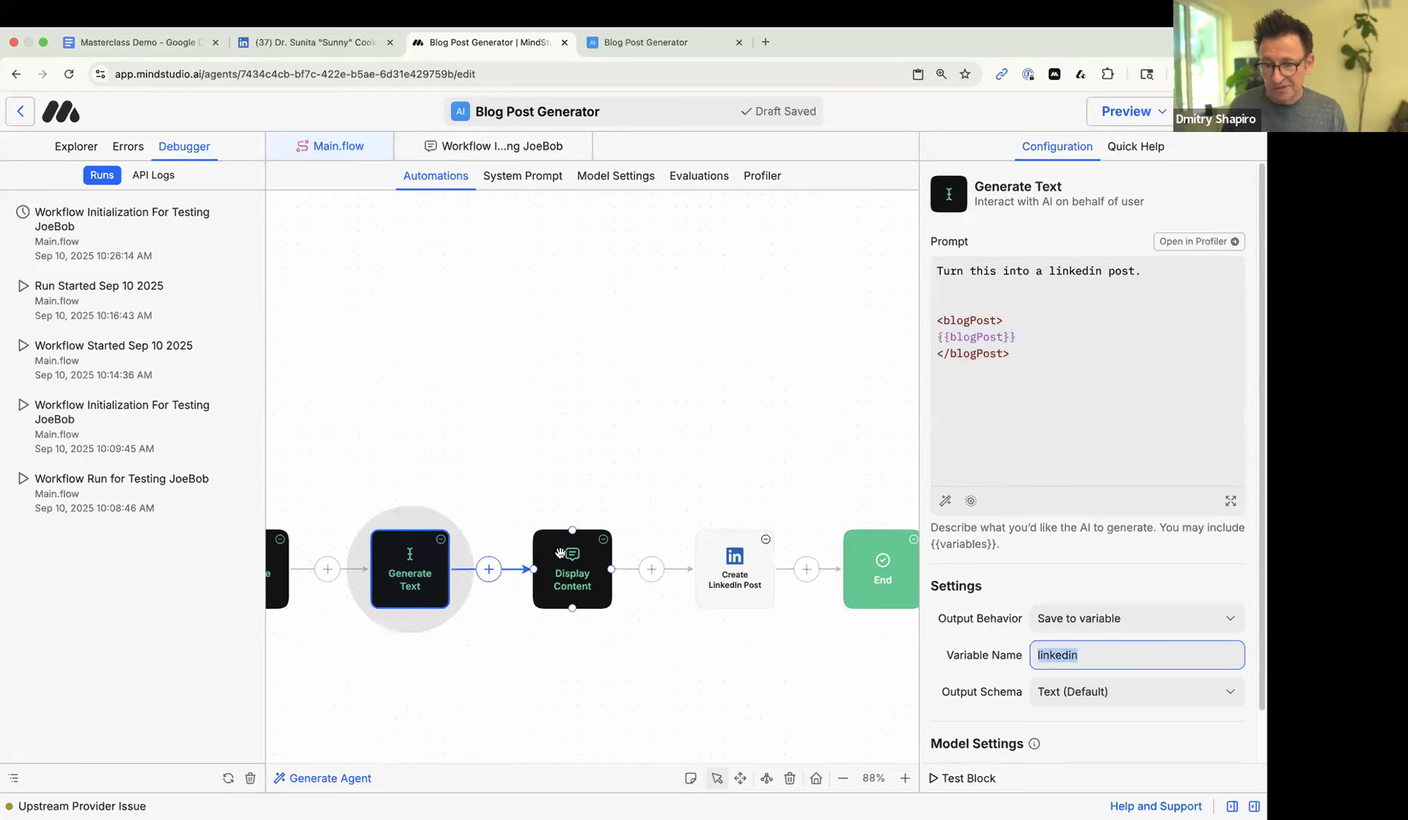
pyautogui.click(545, 569)
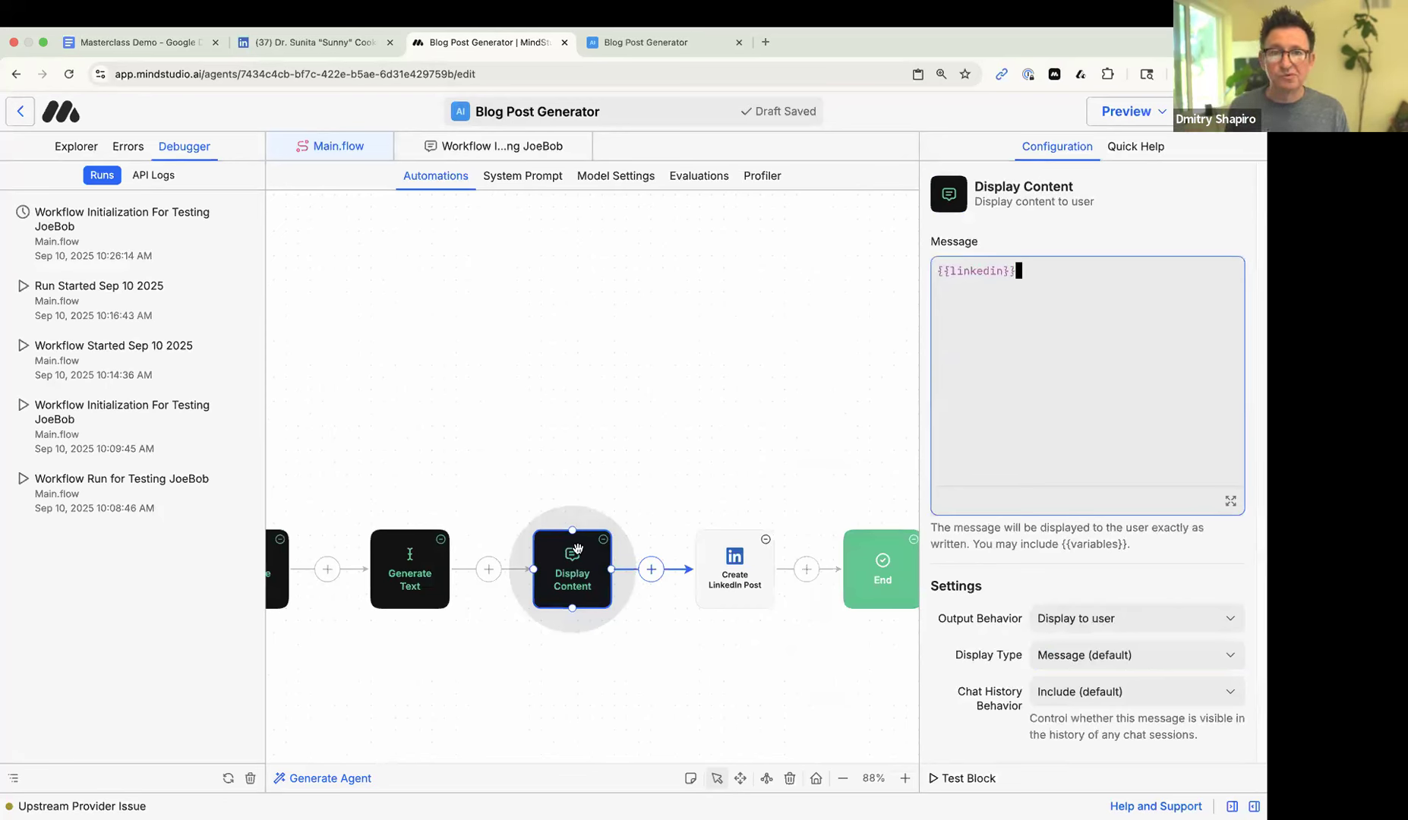
pyautogui.click(736, 568)
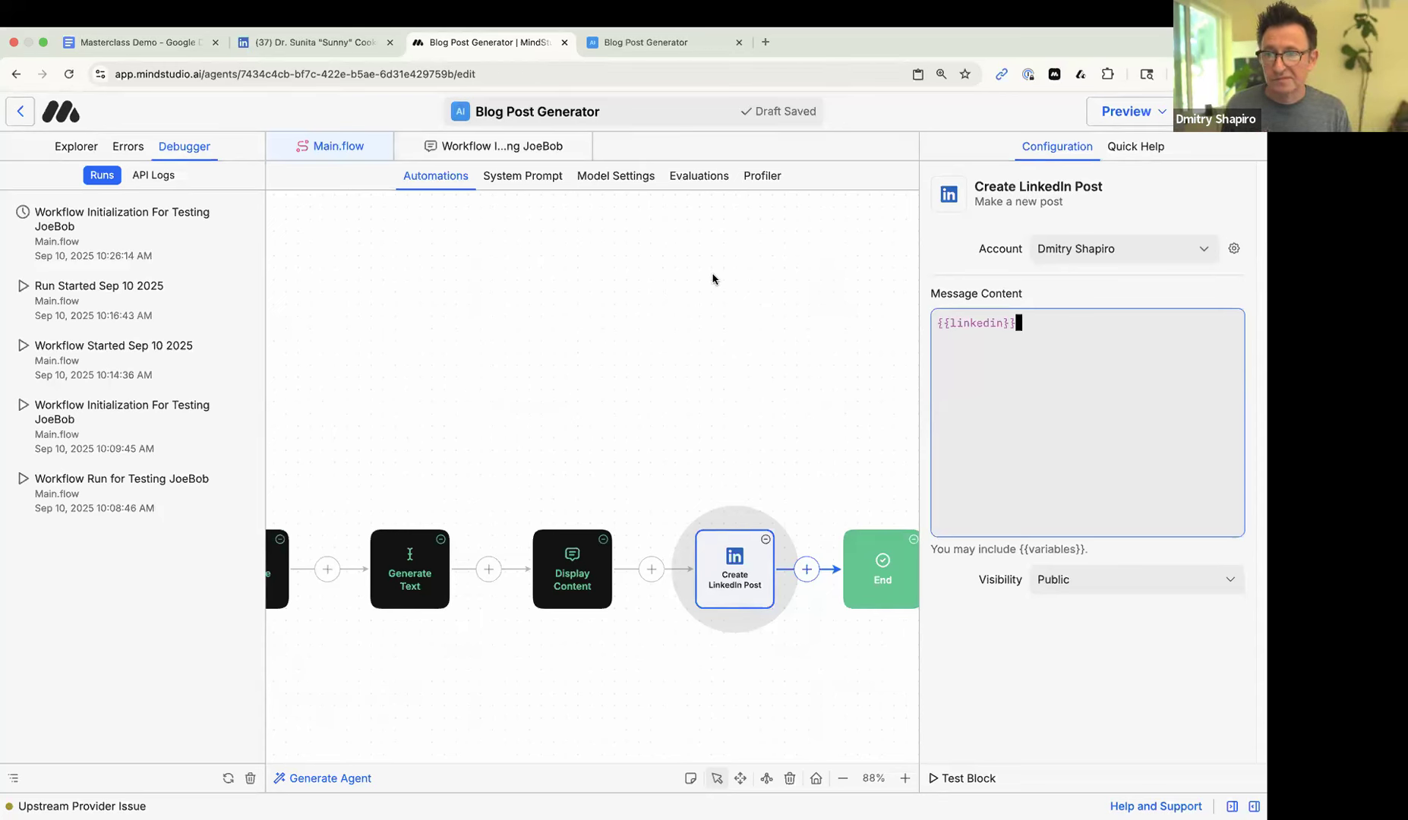
# - Open onlowdown.com in a new tab and skim its lead article on technology access and educational outcomes
pyautogui.click(764, 42)
pyautogui.write('o')
pyautogui.press('Return')
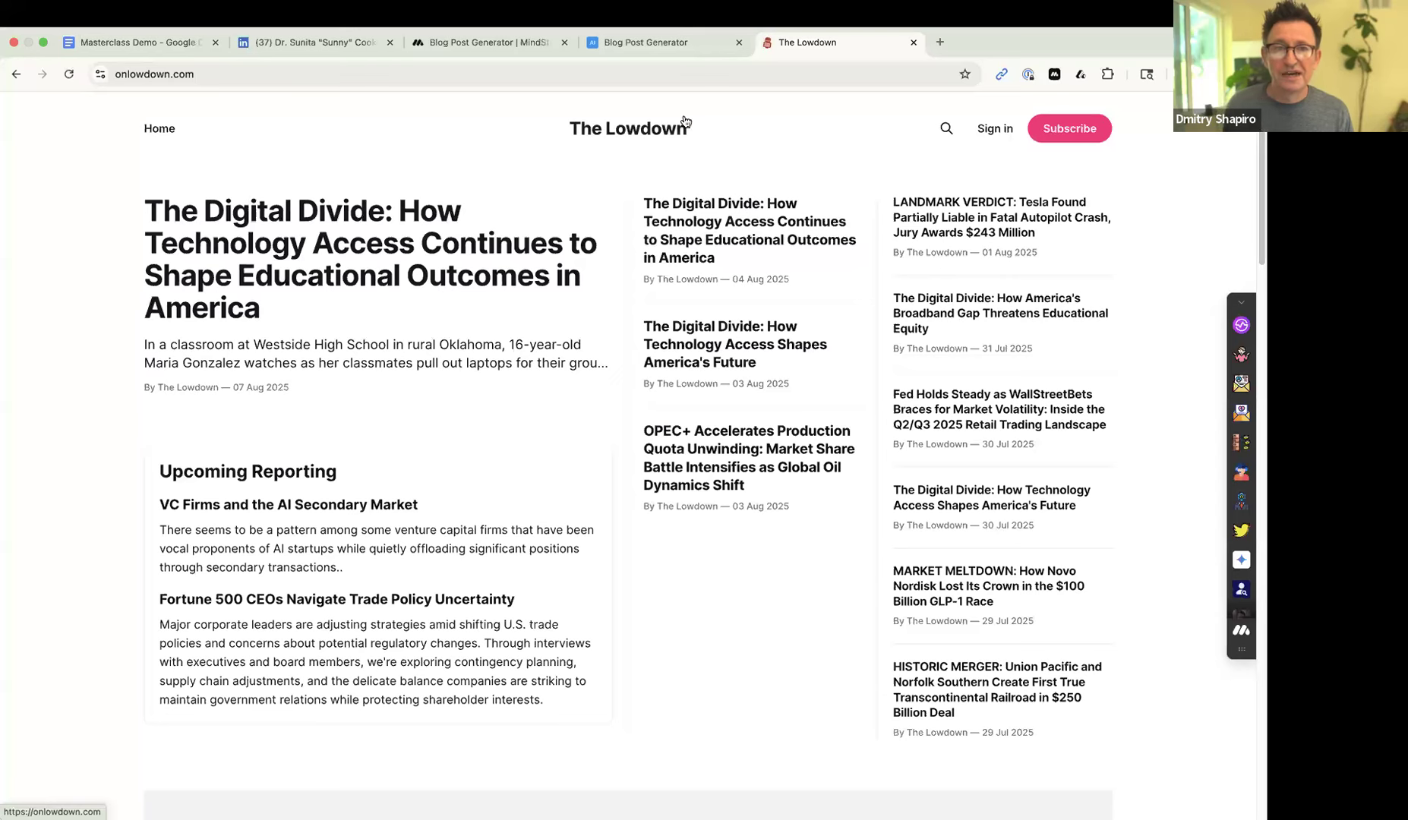
pyautogui.click(289, 214)
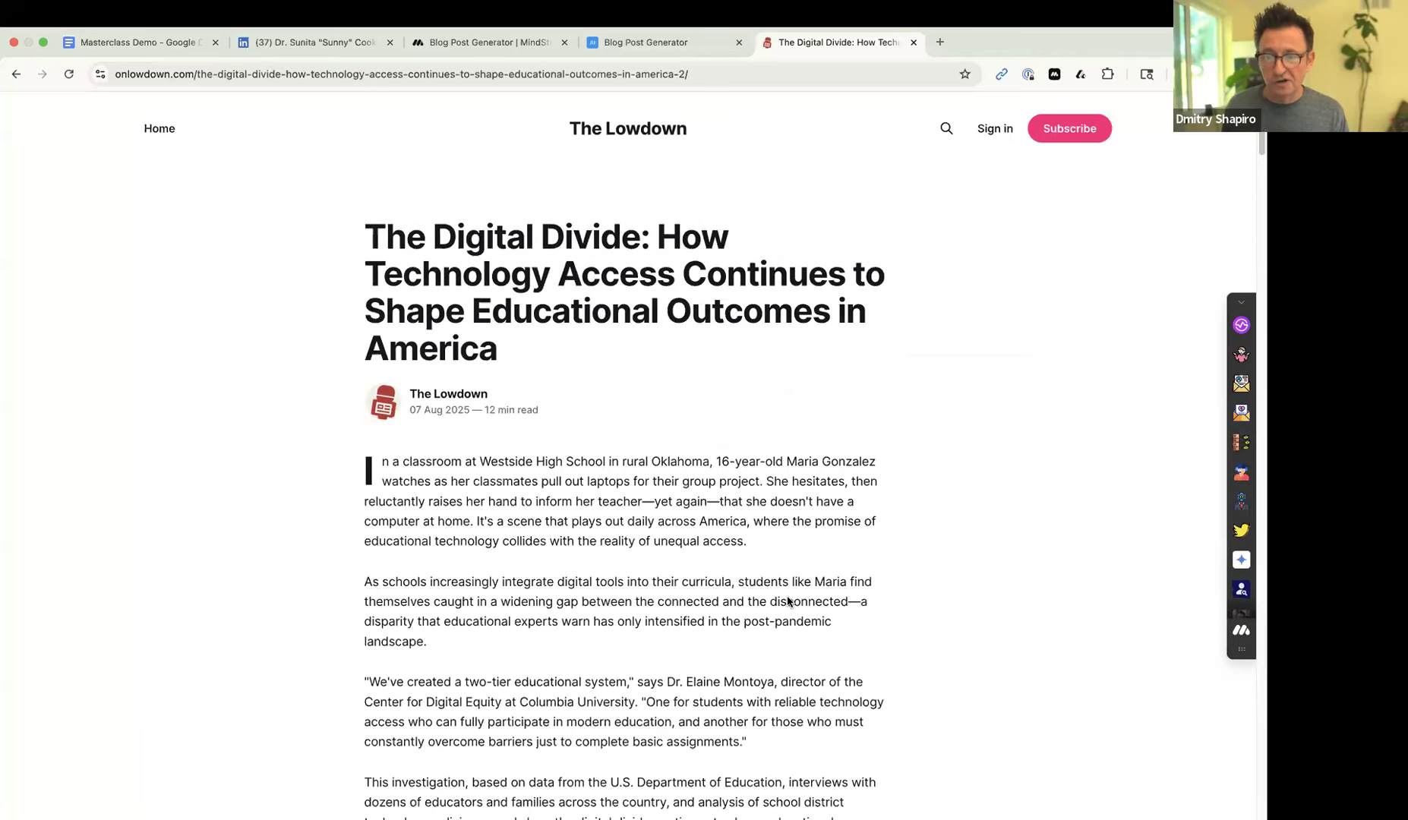
pyautogui.scroll(-20, 787, 600)
pyautogui.scroll(-20, 787, 602)
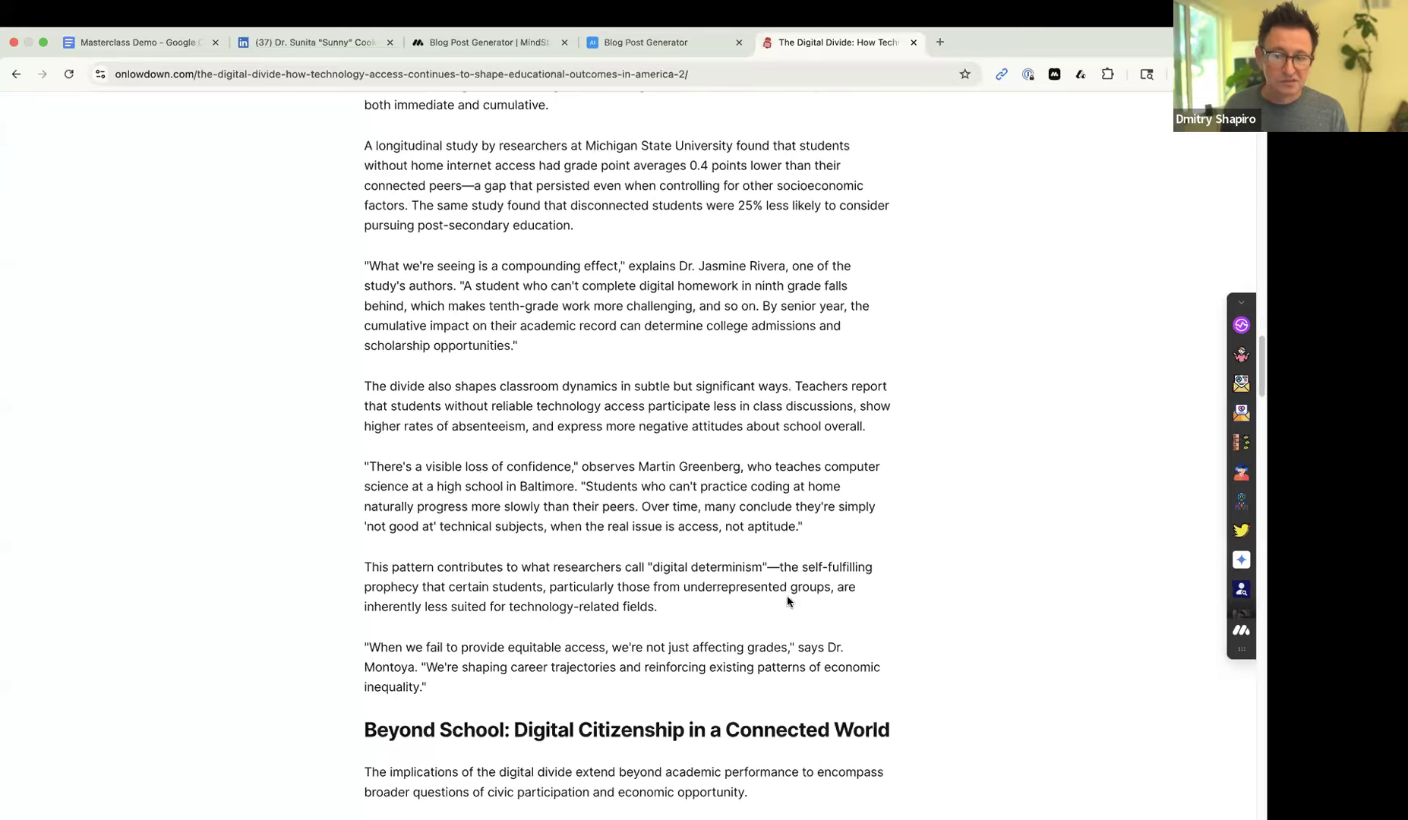
pyautogui.scroll(15, 781, 598)
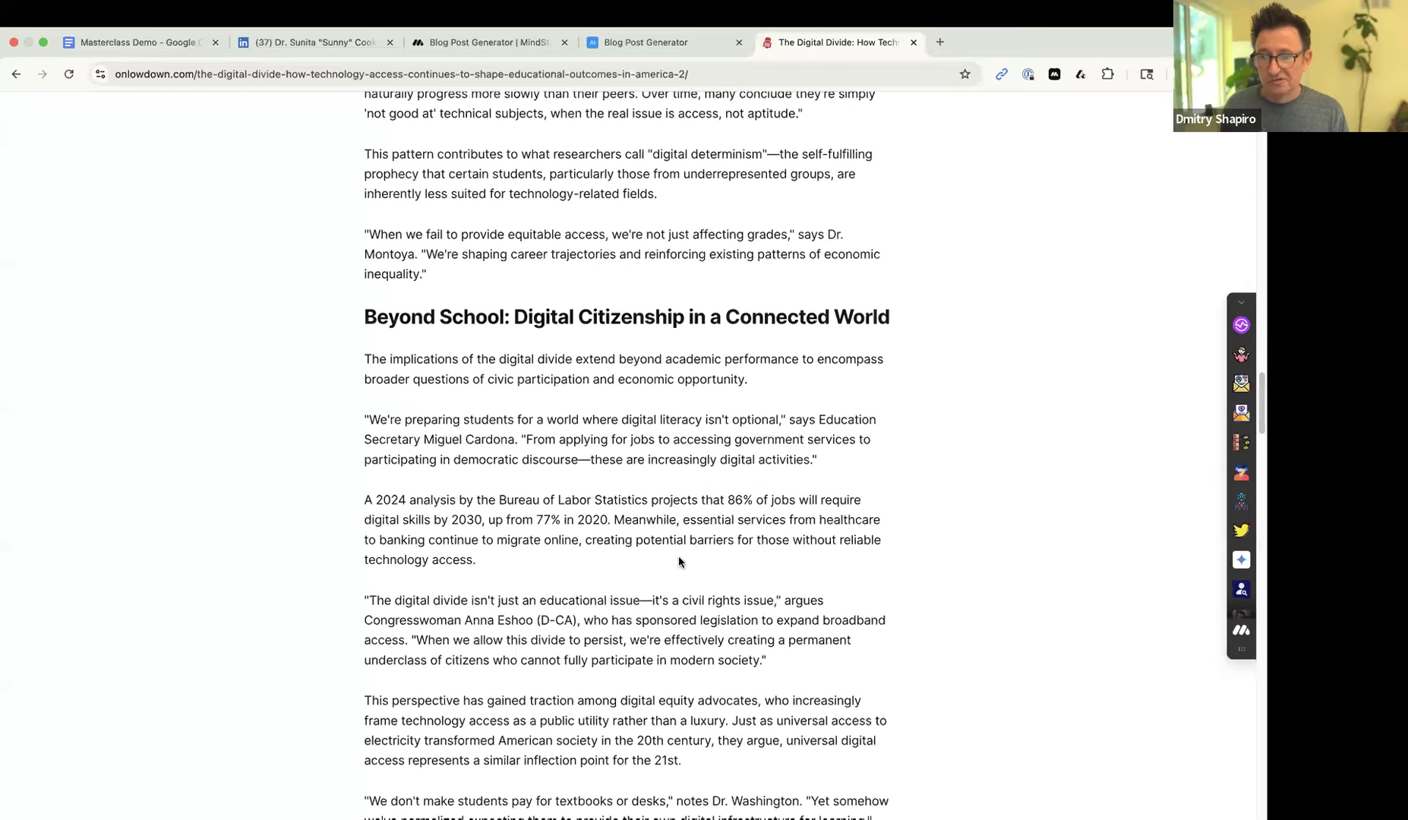
# - View The Lowdown's articles "The Digital Divide: How Technology Access Shapes America's Future" and "MARKET MELTDOWN", returning to the home page after each
pyautogui.press('super+Left')
pyautogui.click(726, 356)
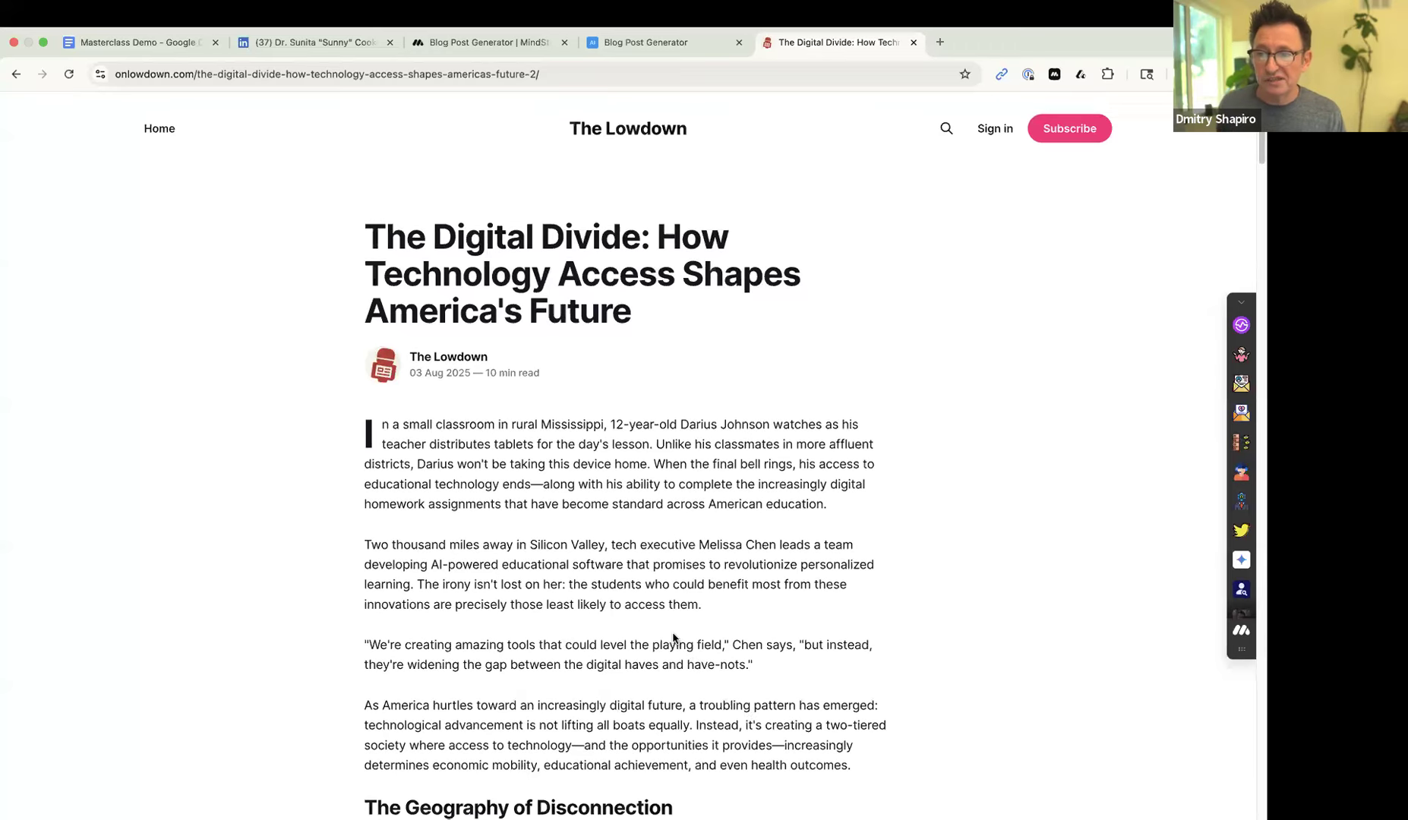
pyautogui.press('super+Left')
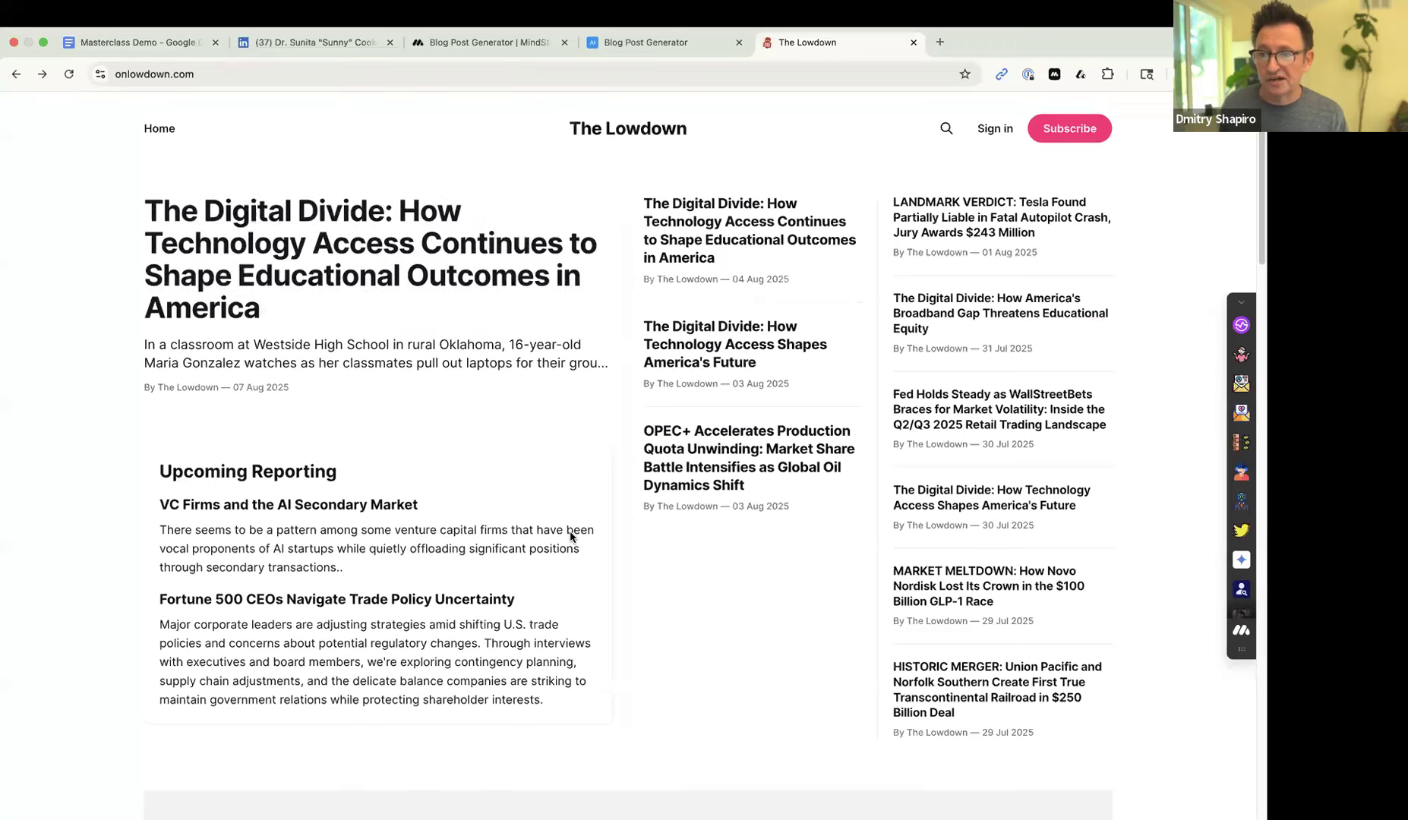
pyautogui.click(987, 600)
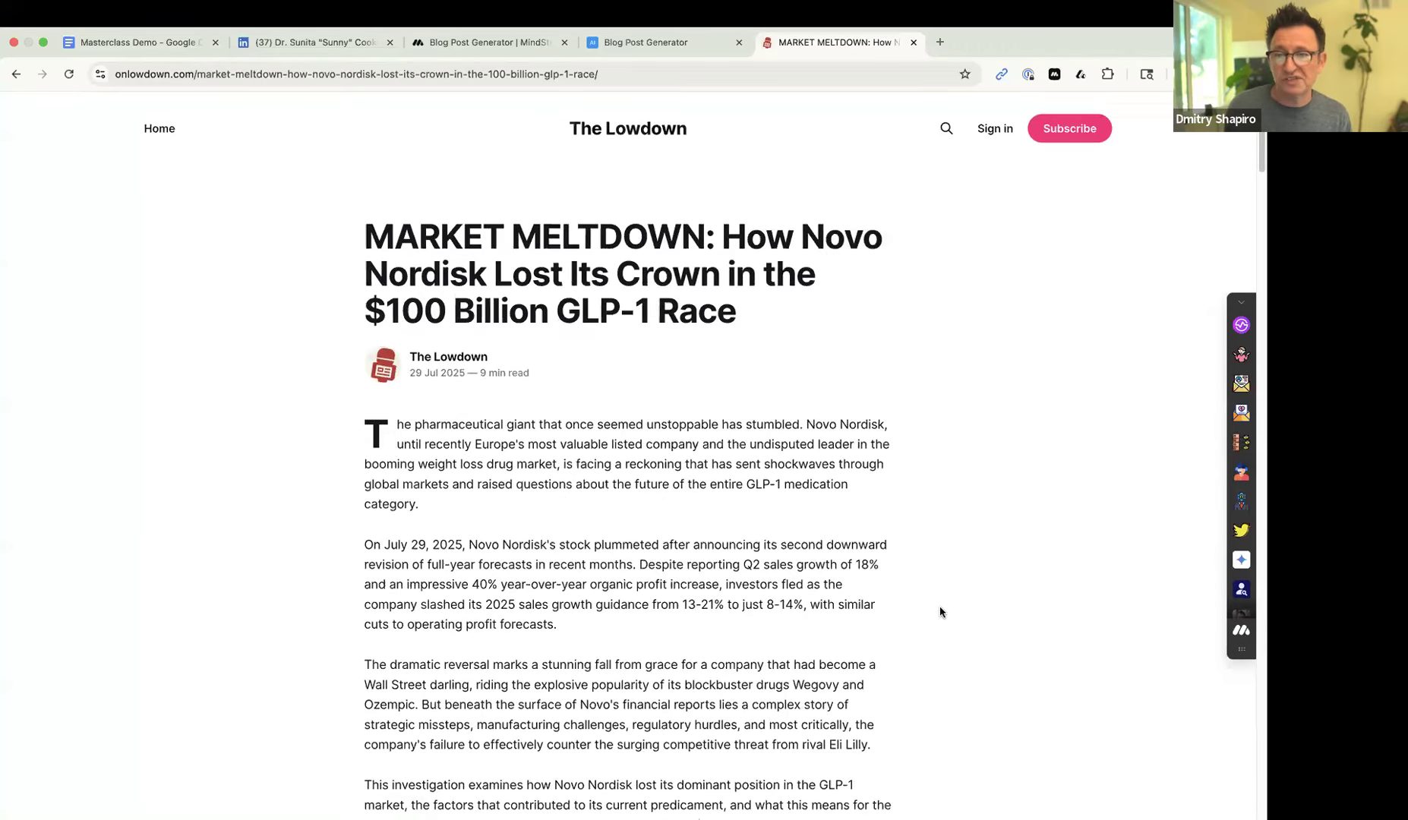
pyautogui.scroll(-20, 935, 593)
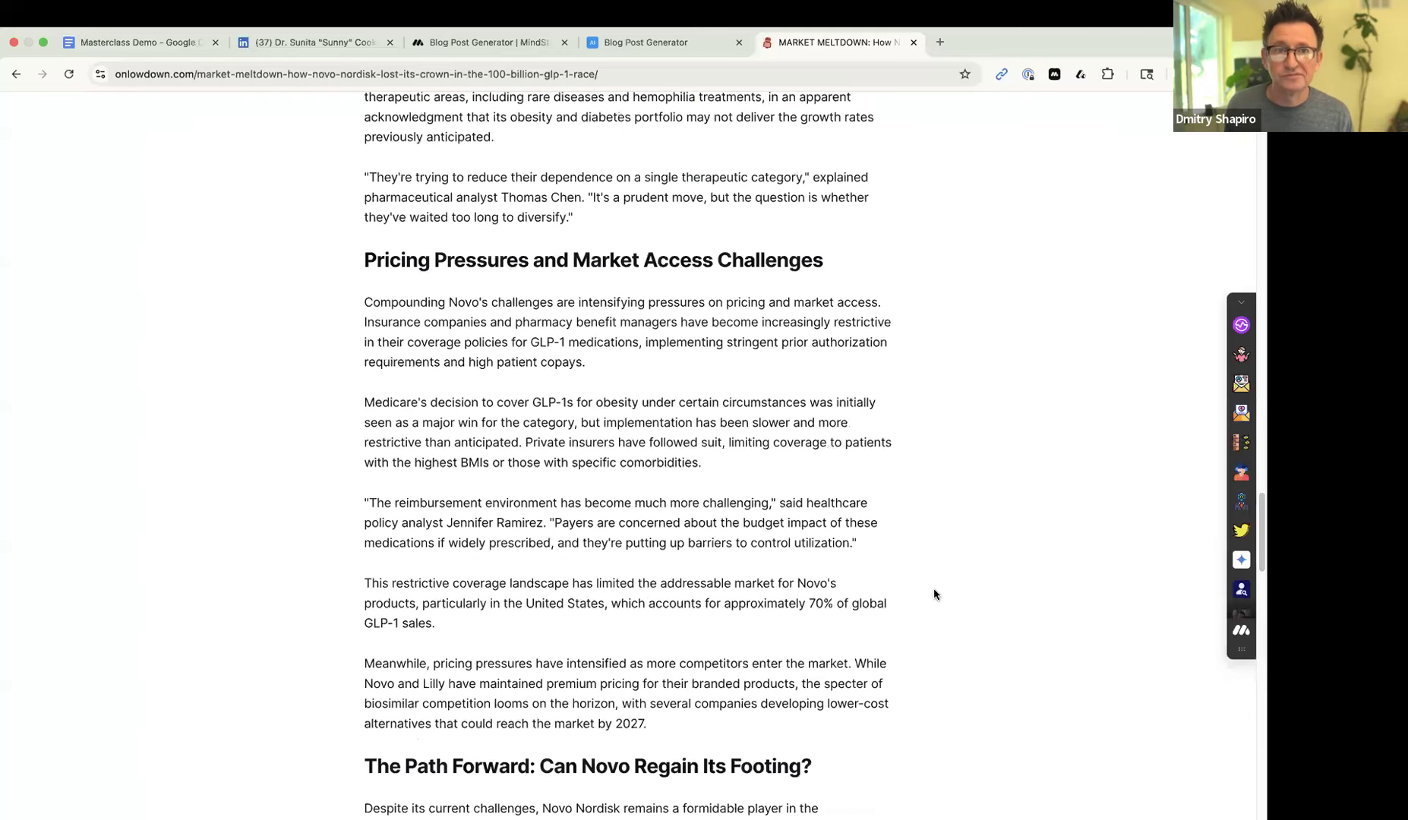
pyautogui.press('super+Left')
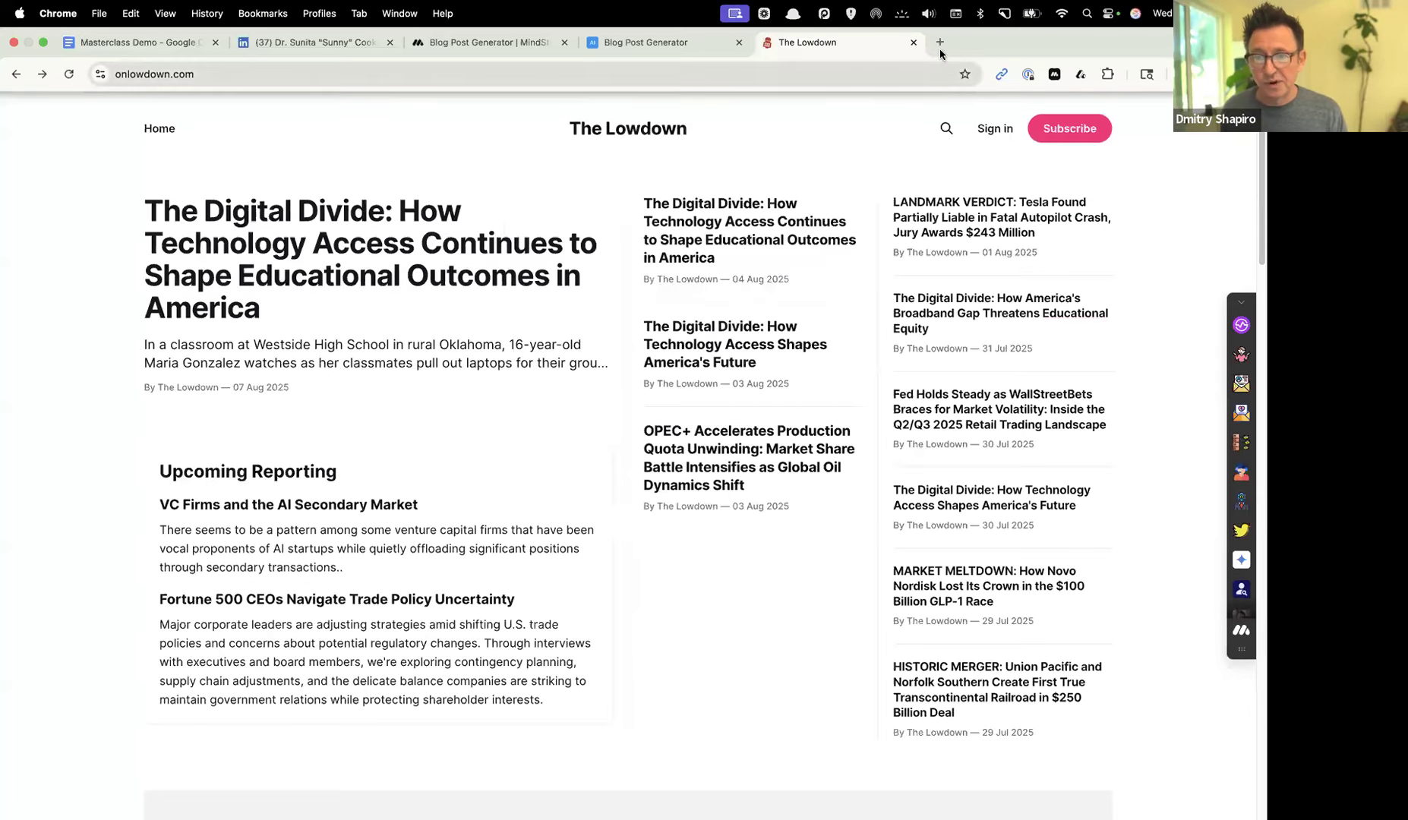
# - Open news.google.com in a new tab and browse the headlines in its Business section
pyautogui.click(940, 41)
pyautogui.write('news.google.com')
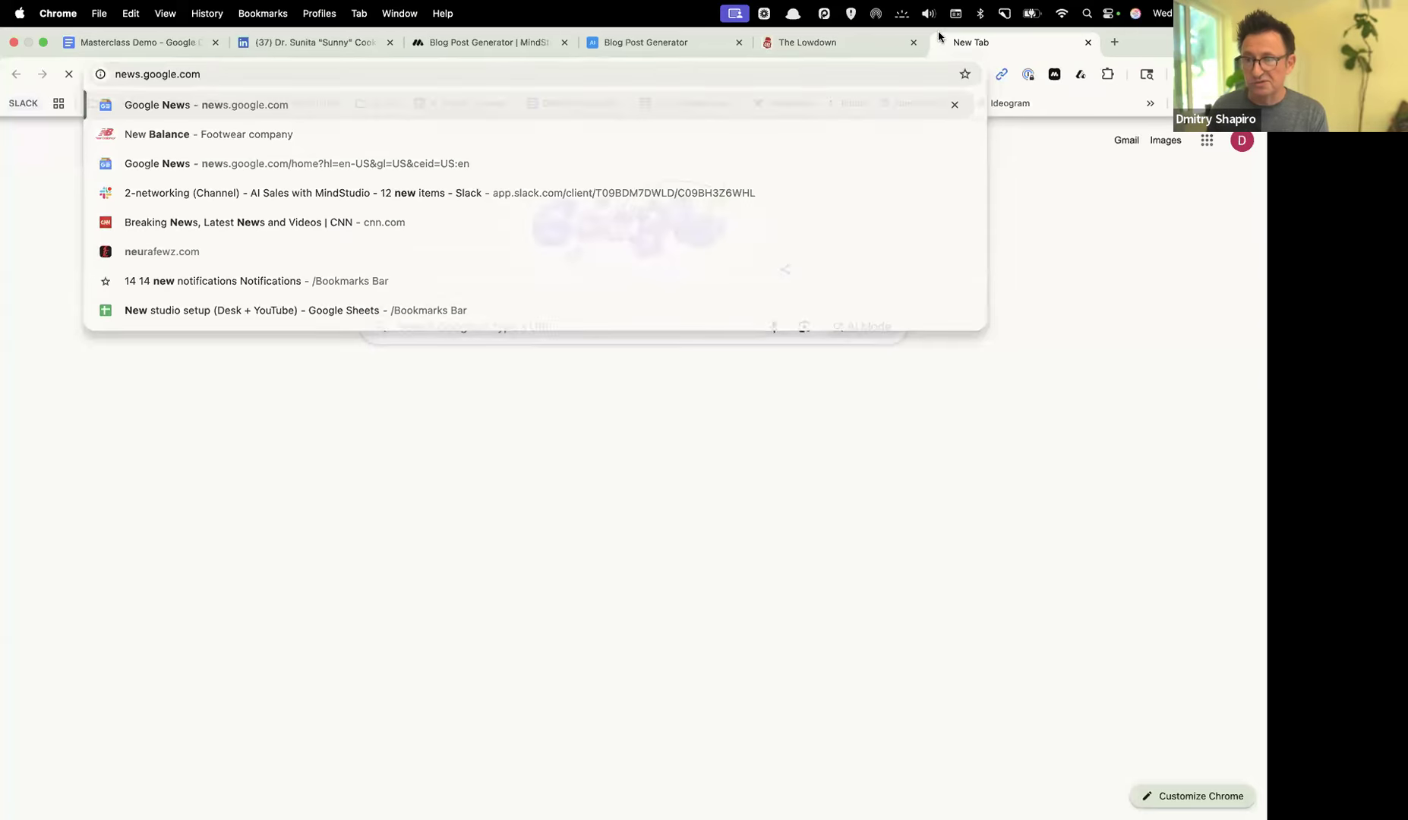
pyautogui.press('Return')
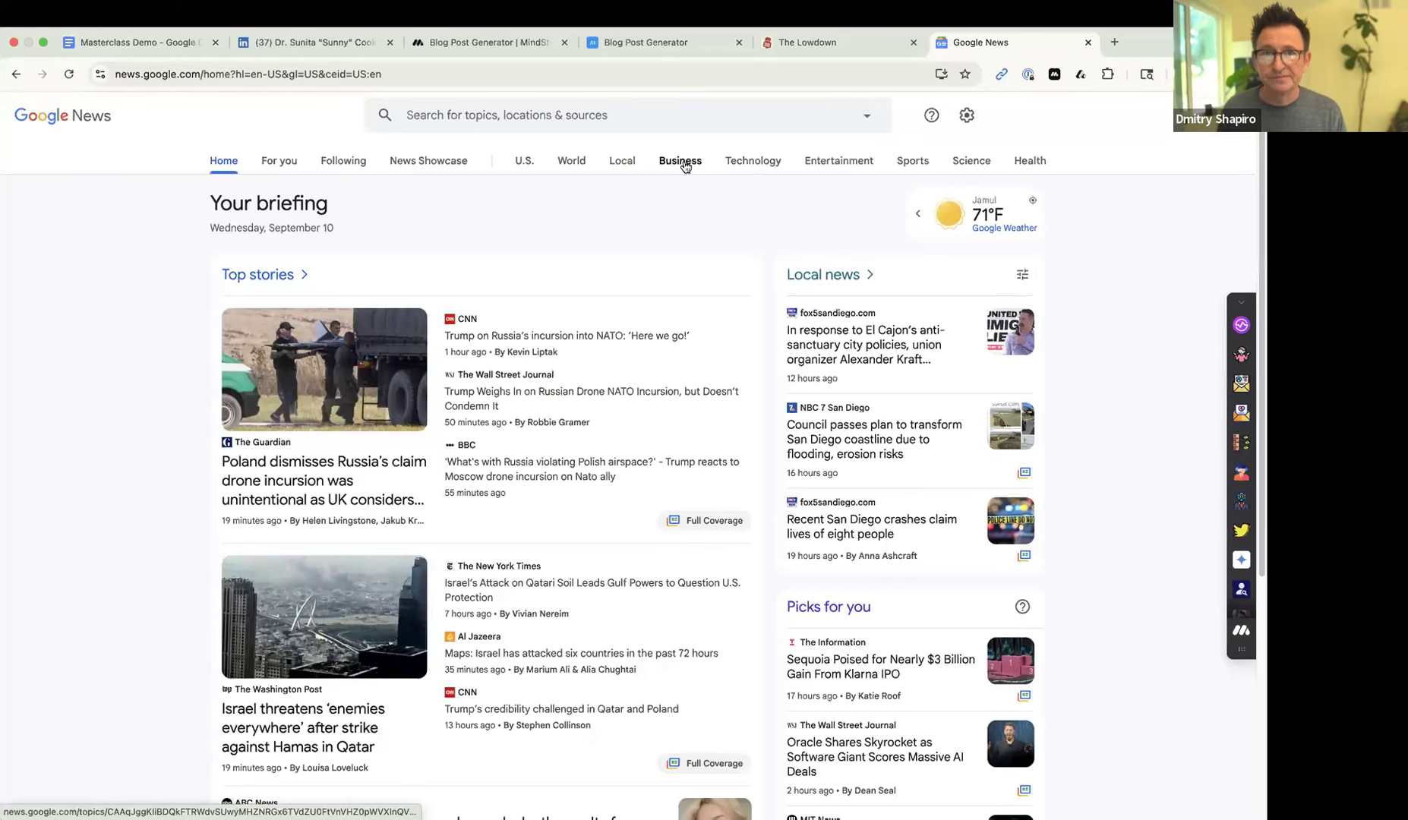
pyautogui.click(682, 162)
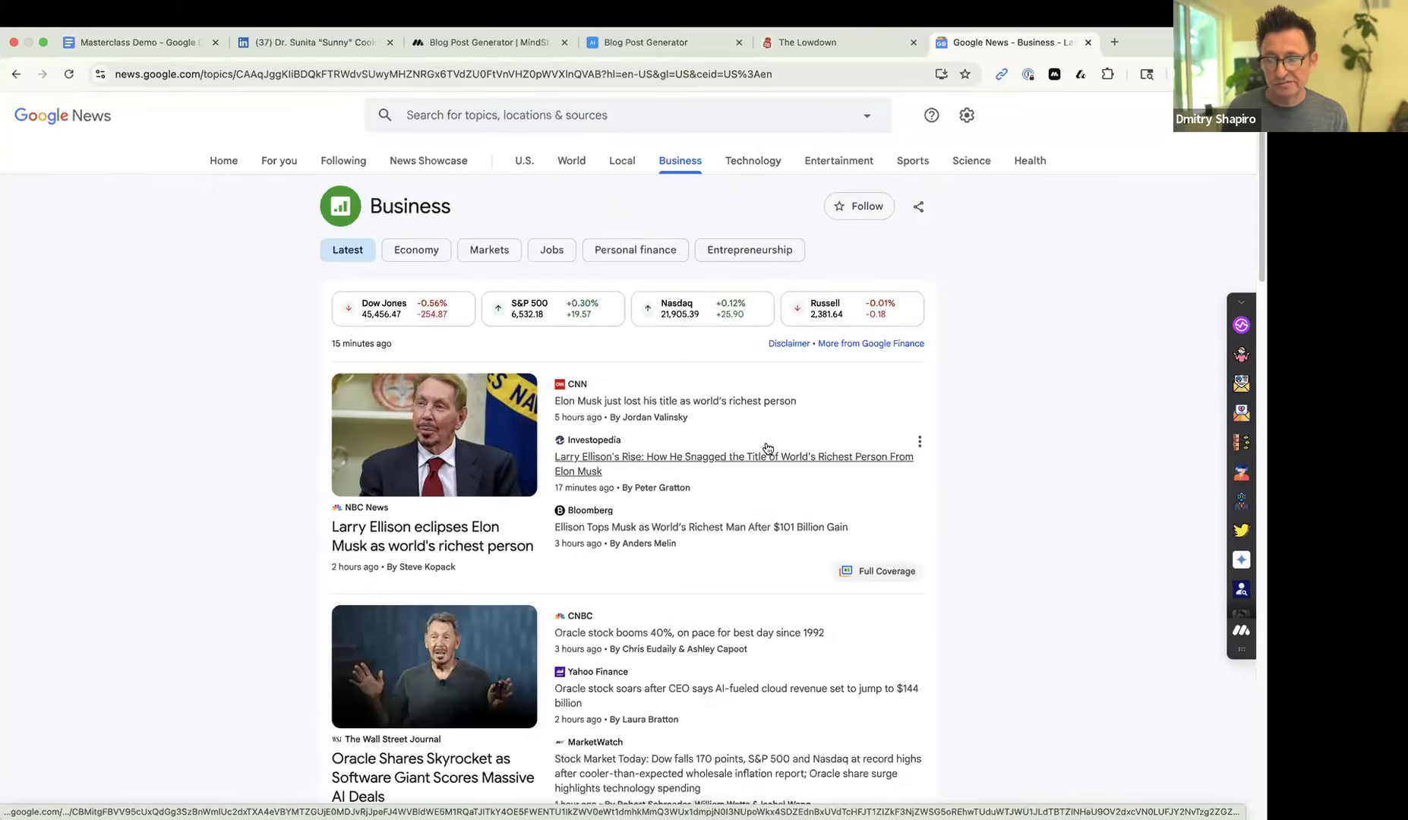
pyautogui.scroll(-8, 765, 448)
pyautogui.scroll(-14, 766, 446)
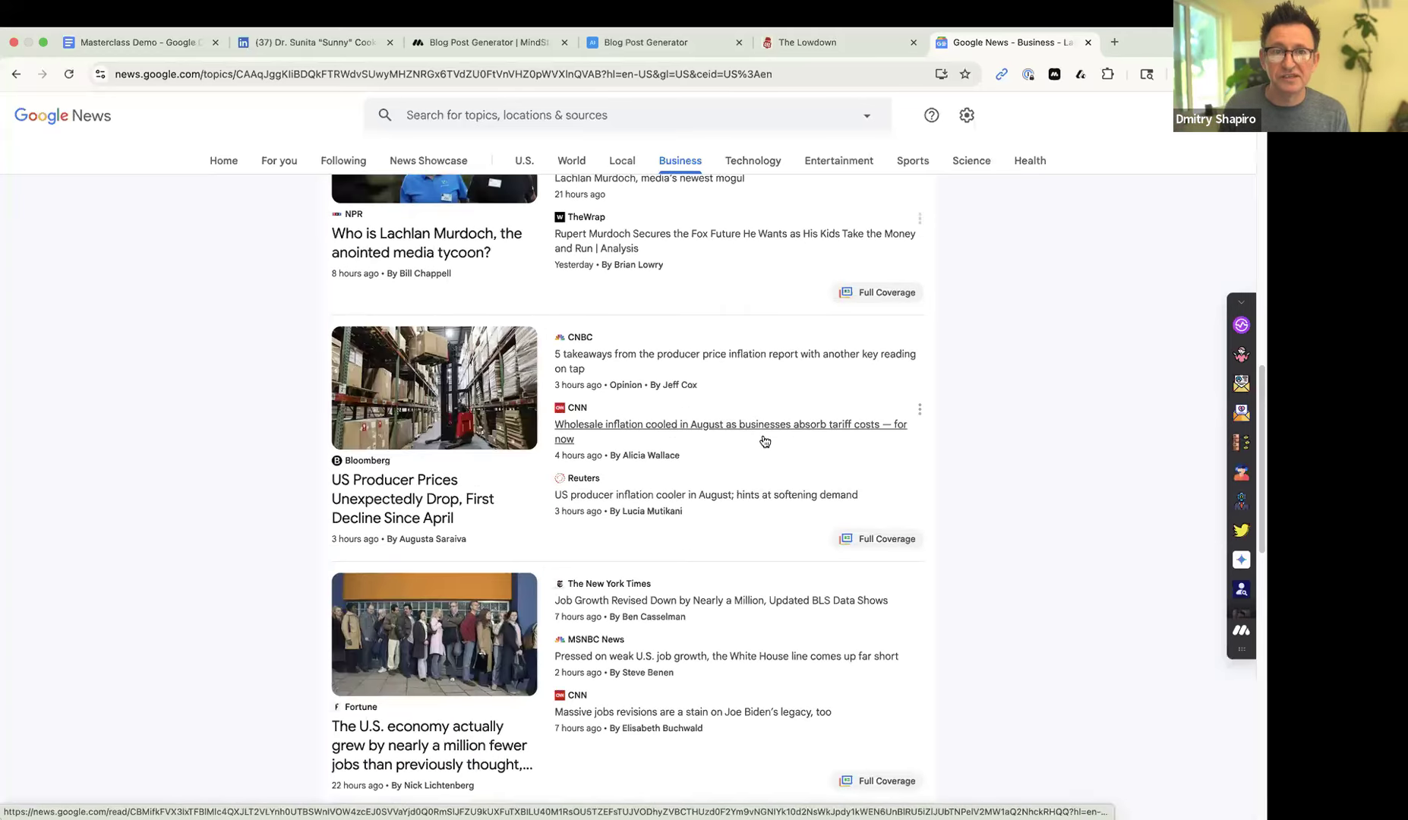
pyautogui.scroll(-6, 756, 431)
pyautogui.scroll(20, 743, 403)
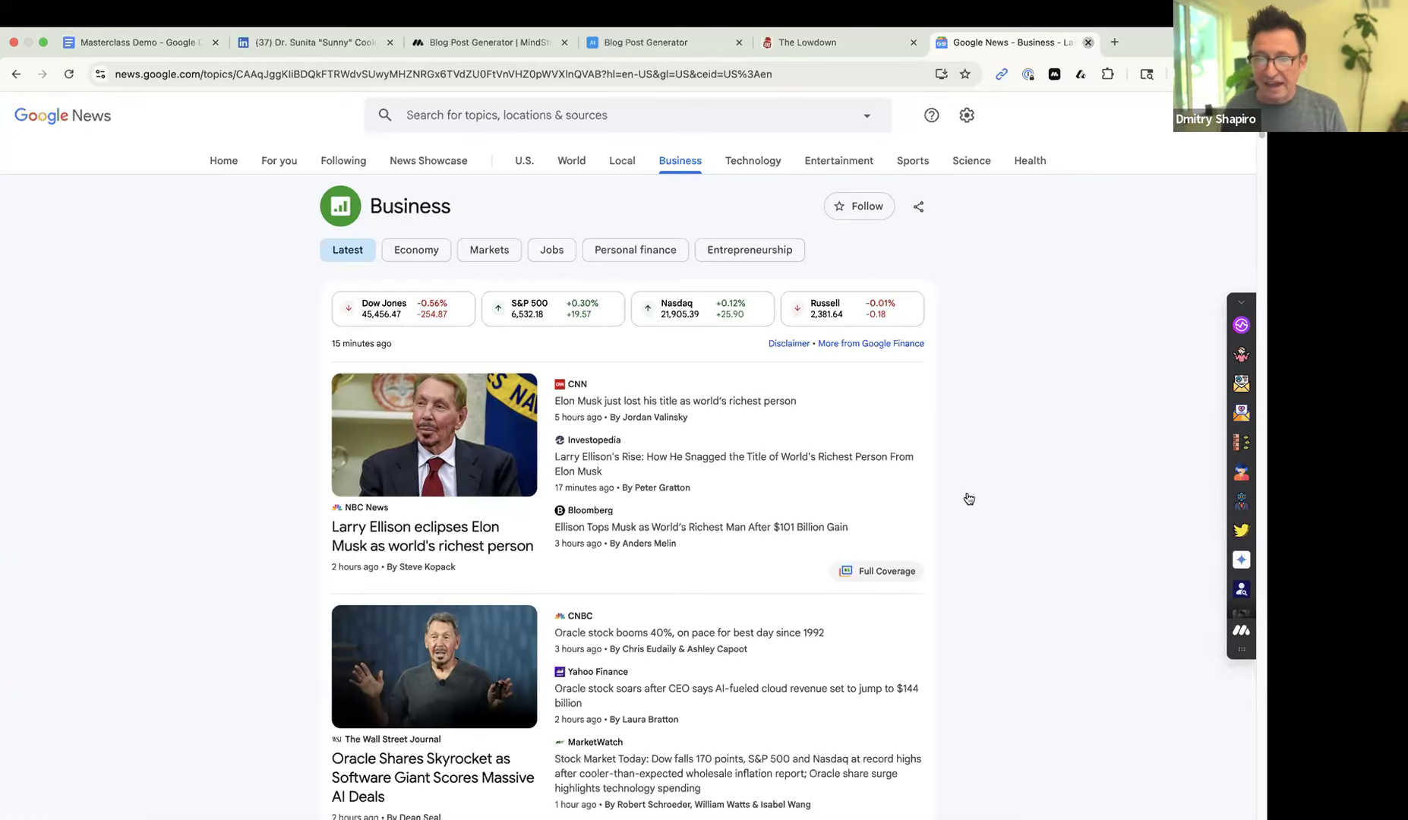
# - Close Google News, open The Lowdown's "HISTORIC MERGER" article about Union Pacific and Norfolk Southern, and skim its sections
pyautogui.press('super+w')
pyautogui.click(969, 684)
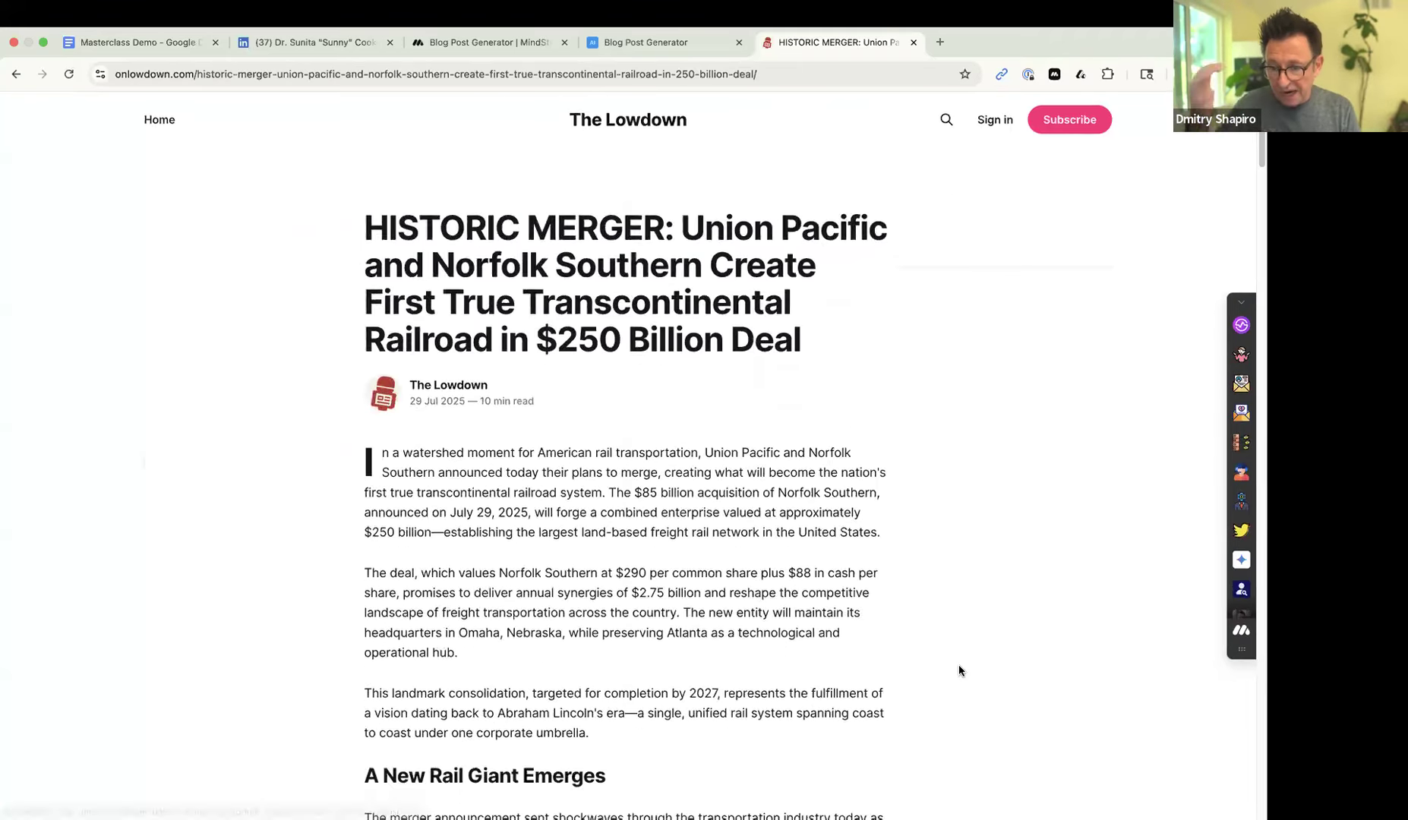
pyautogui.scroll(-3, 958, 666)
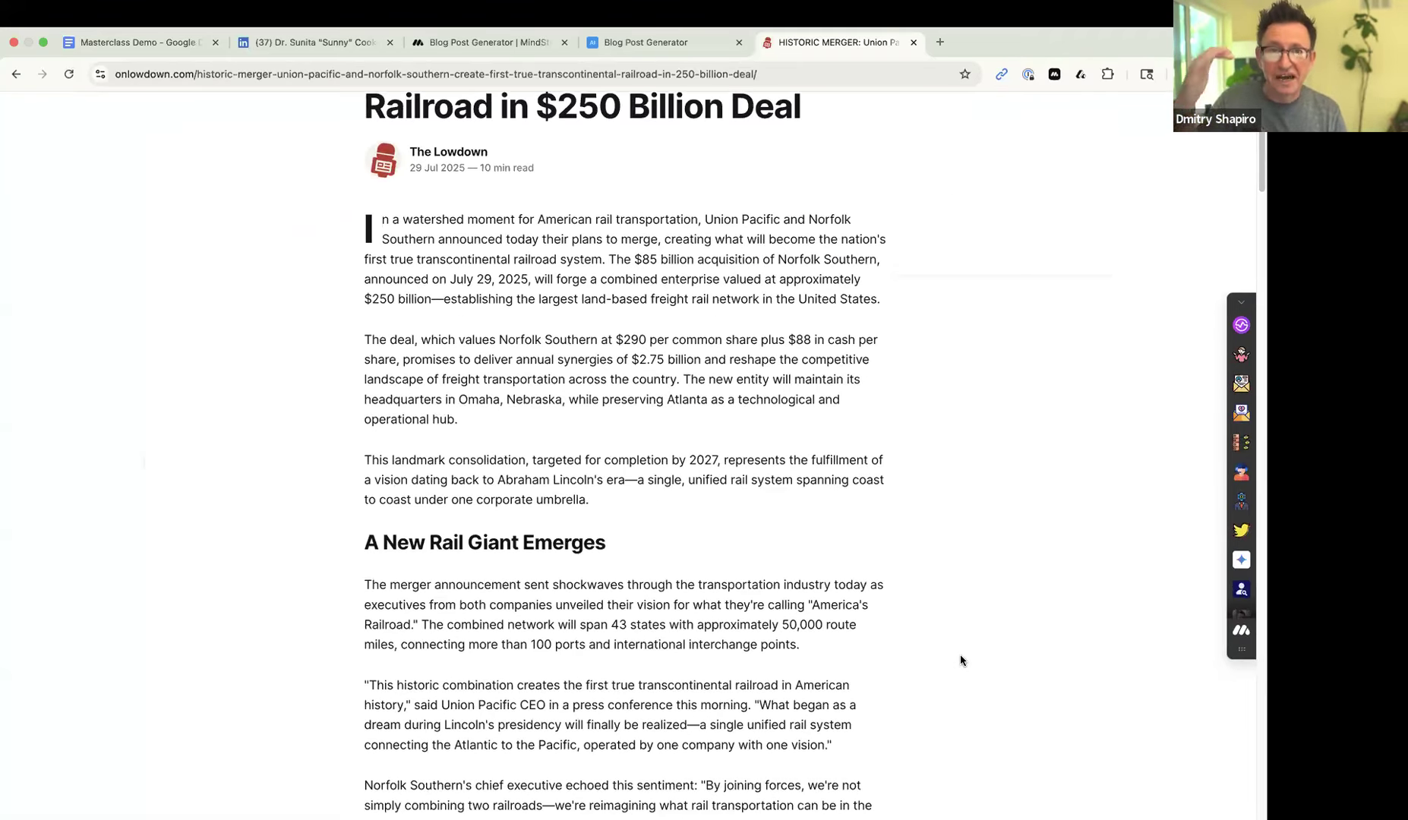
pyautogui.scroll(-5, 960, 660)
pyautogui.scroll(-8, 960, 657)
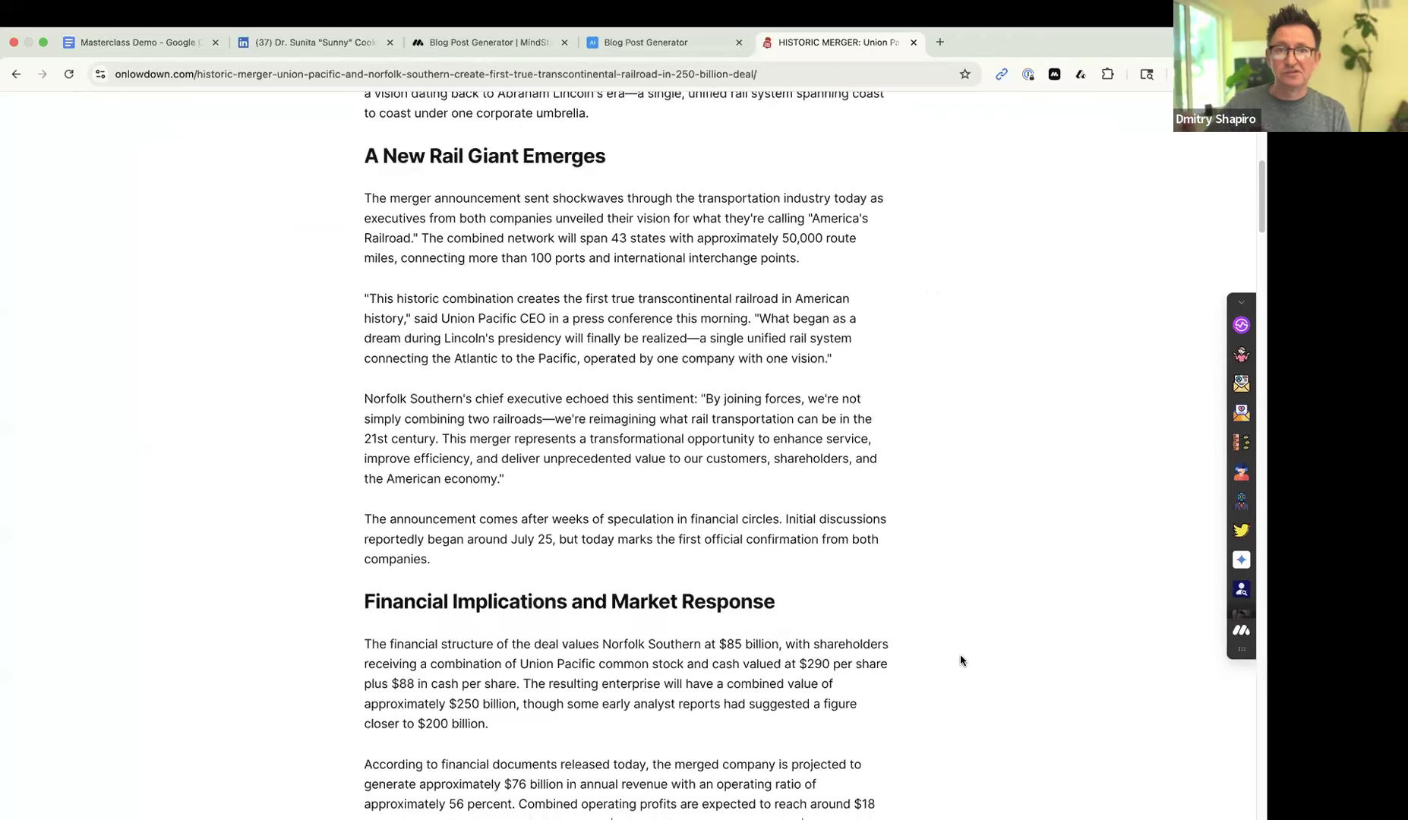
pyautogui.scroll(-20, 960, 653)
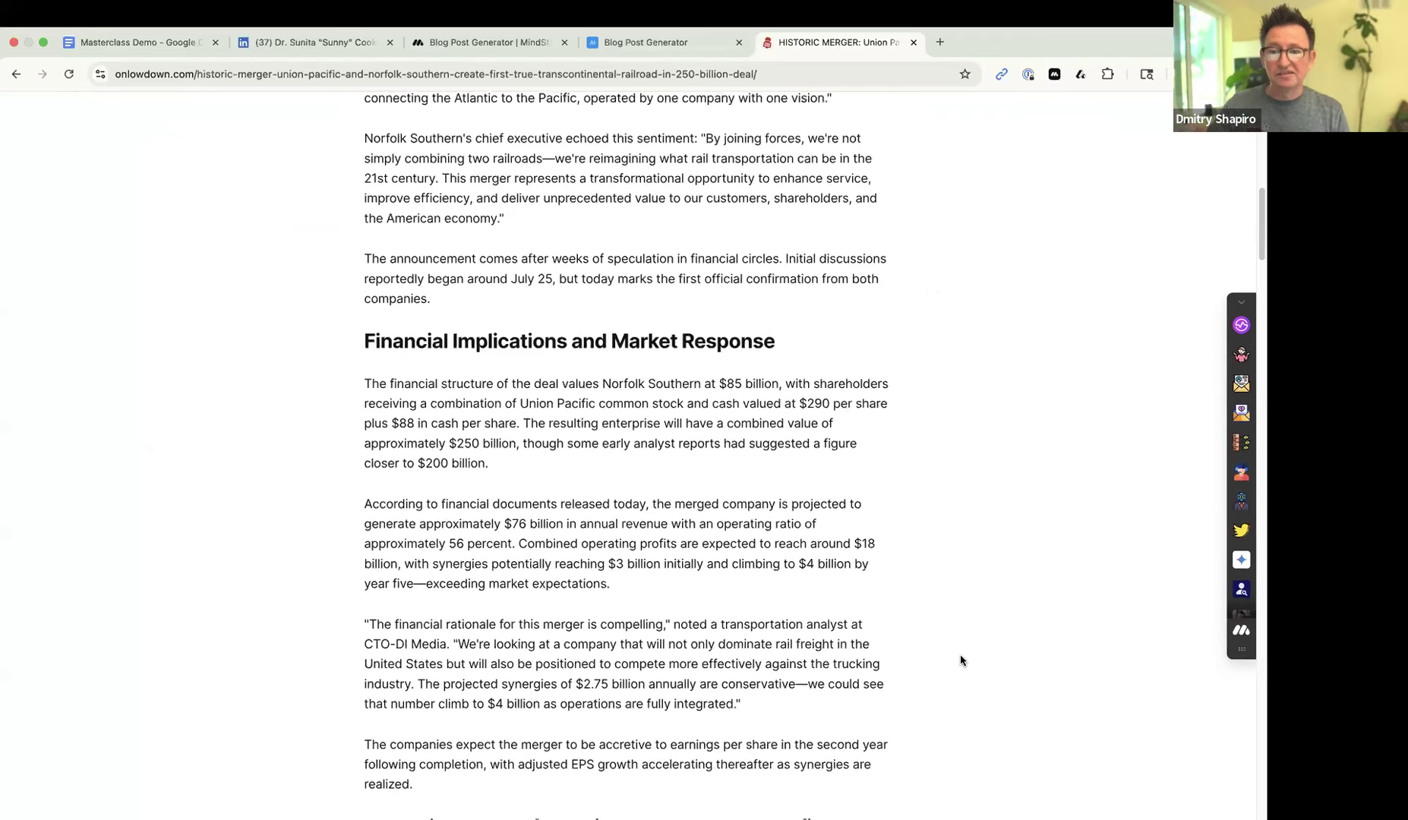
pyautogui.scroll(-10, 960, 662)
pyautogui.scroll(20, 960, 662)
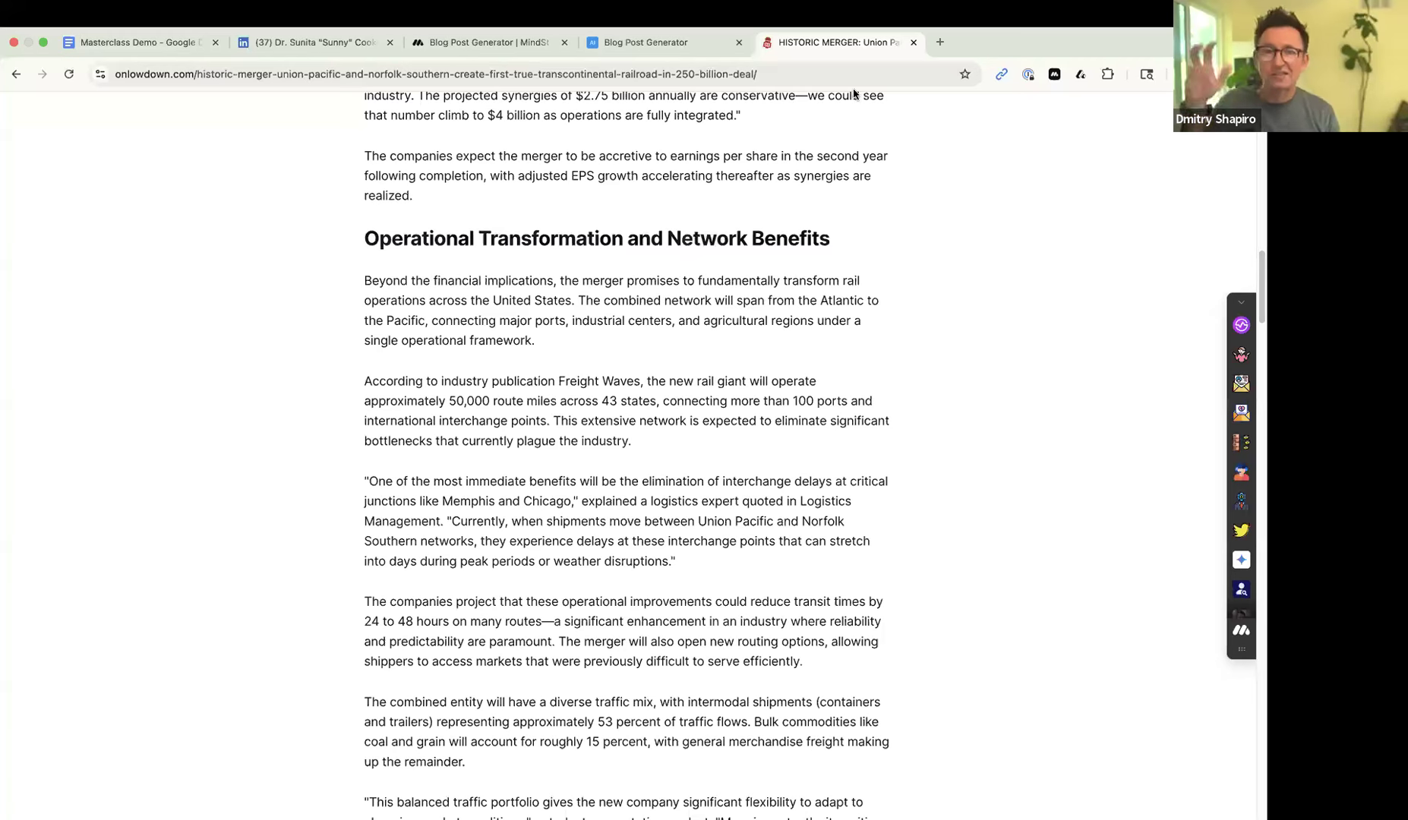
# - Go to mindstudio.ai, enter the workspace and open its list of agents
pyautogui.click(761, 78)
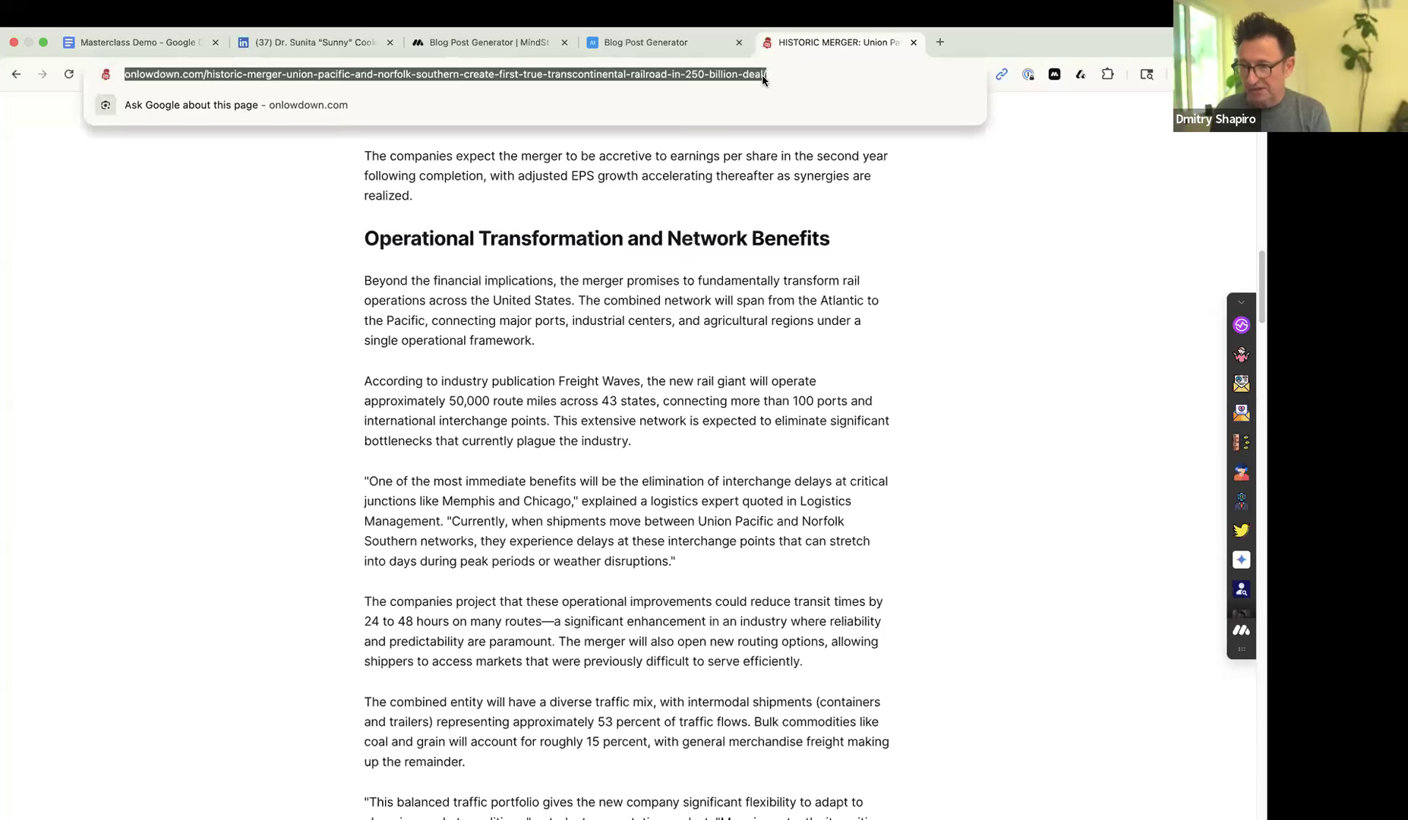
pyautogui.write('mi')
pyautogui.press('Return')
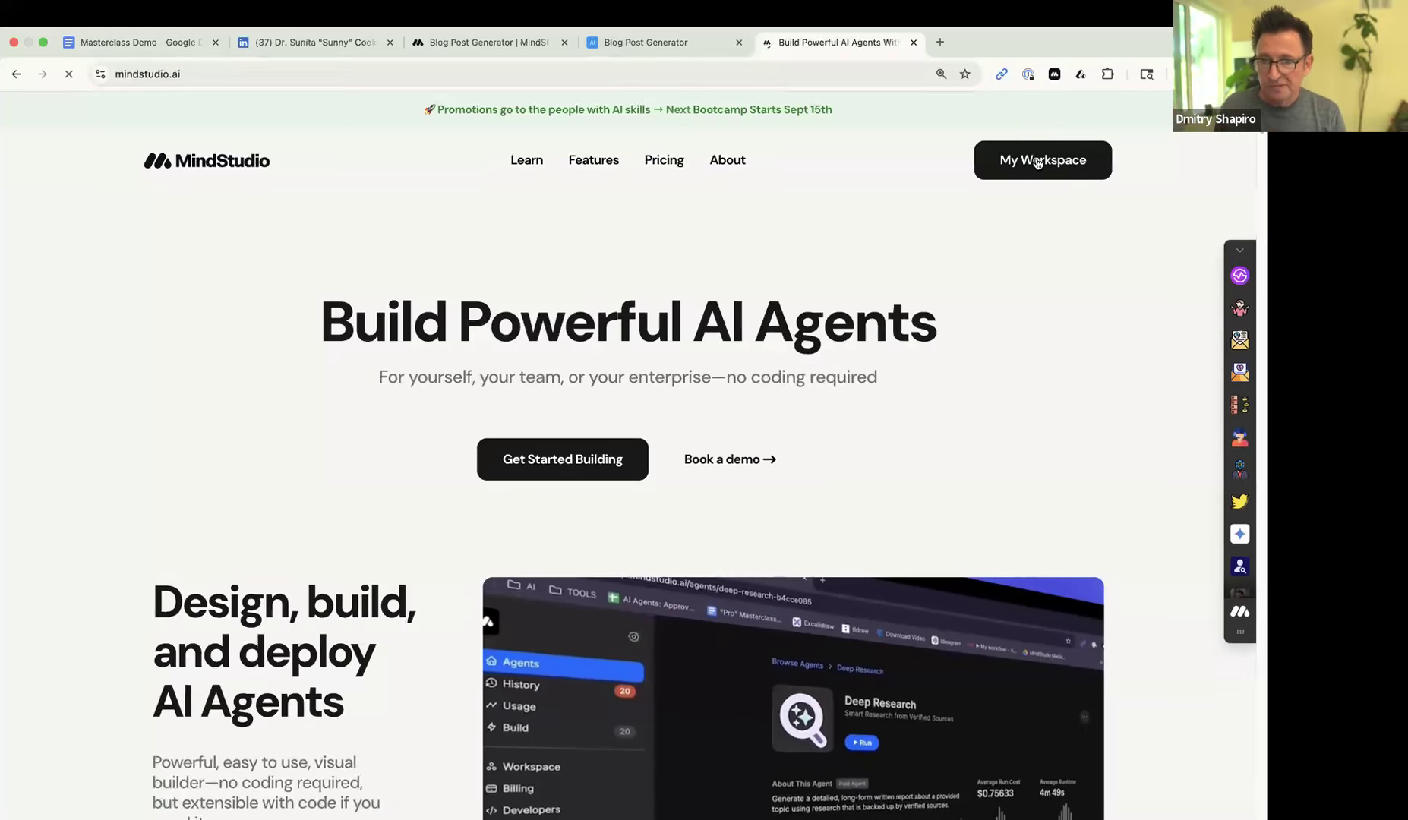
pyautogui.click(1038, 160)
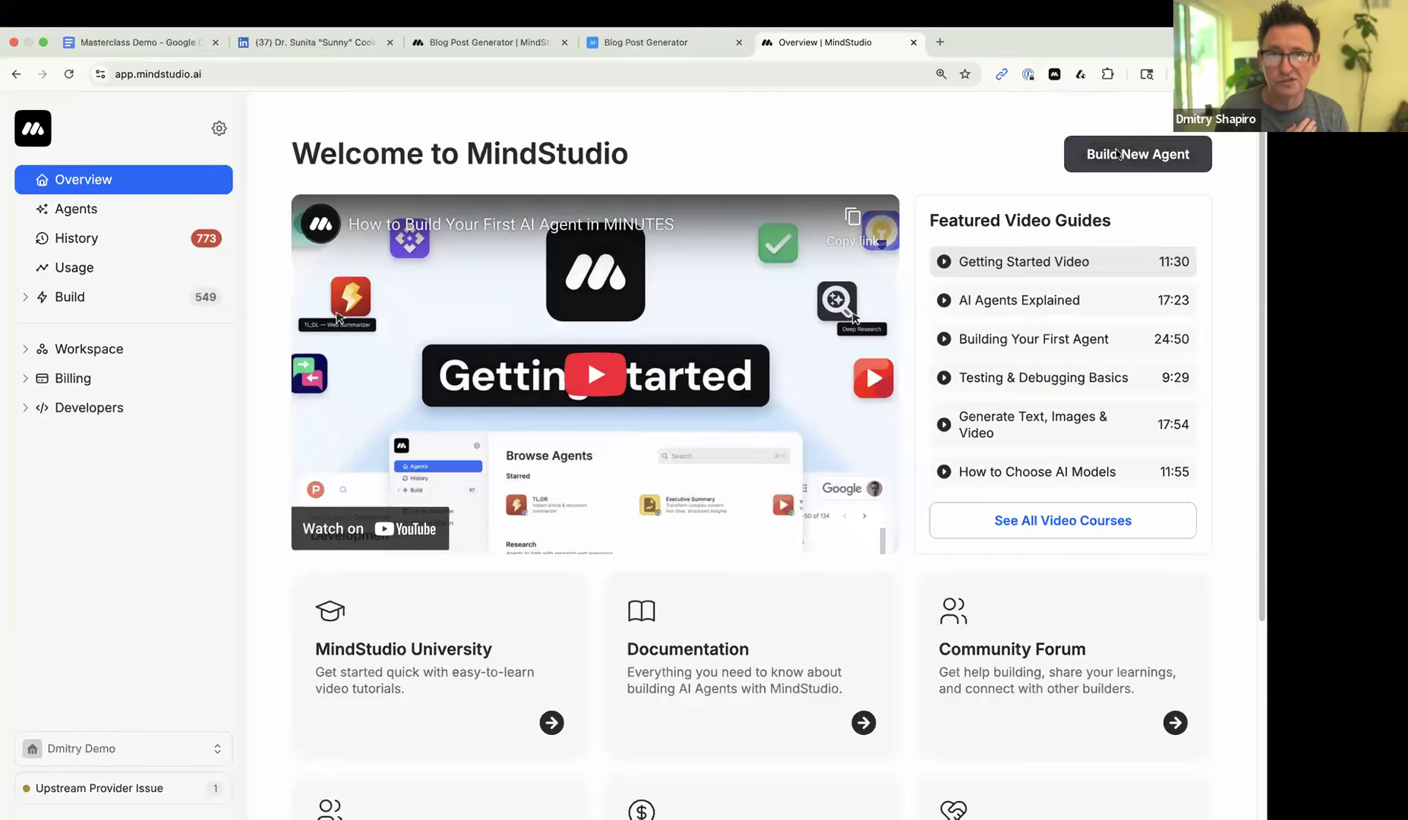
pyautogui.click(59, 215)
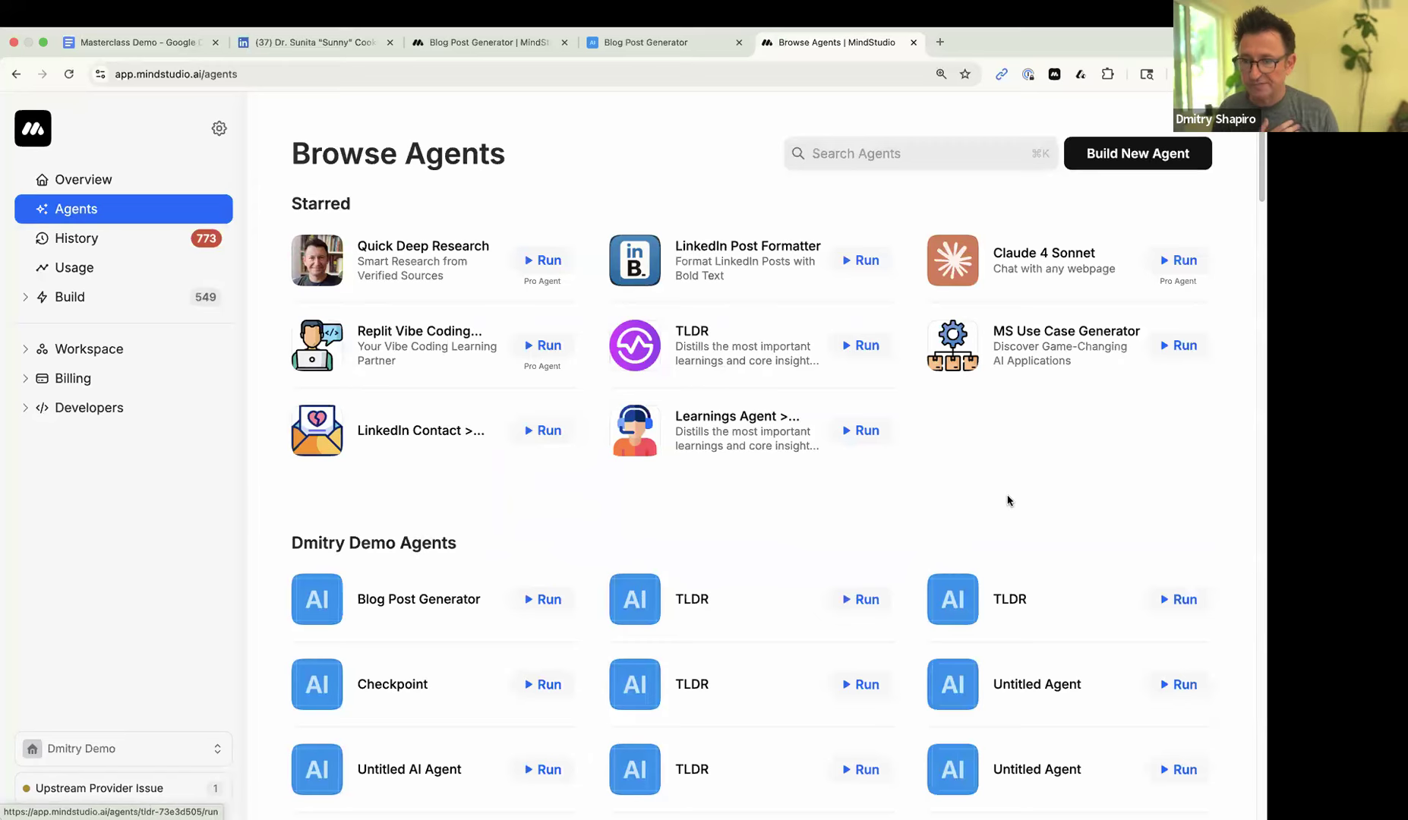
pyautogui.scroll(-1, 1005, 501)
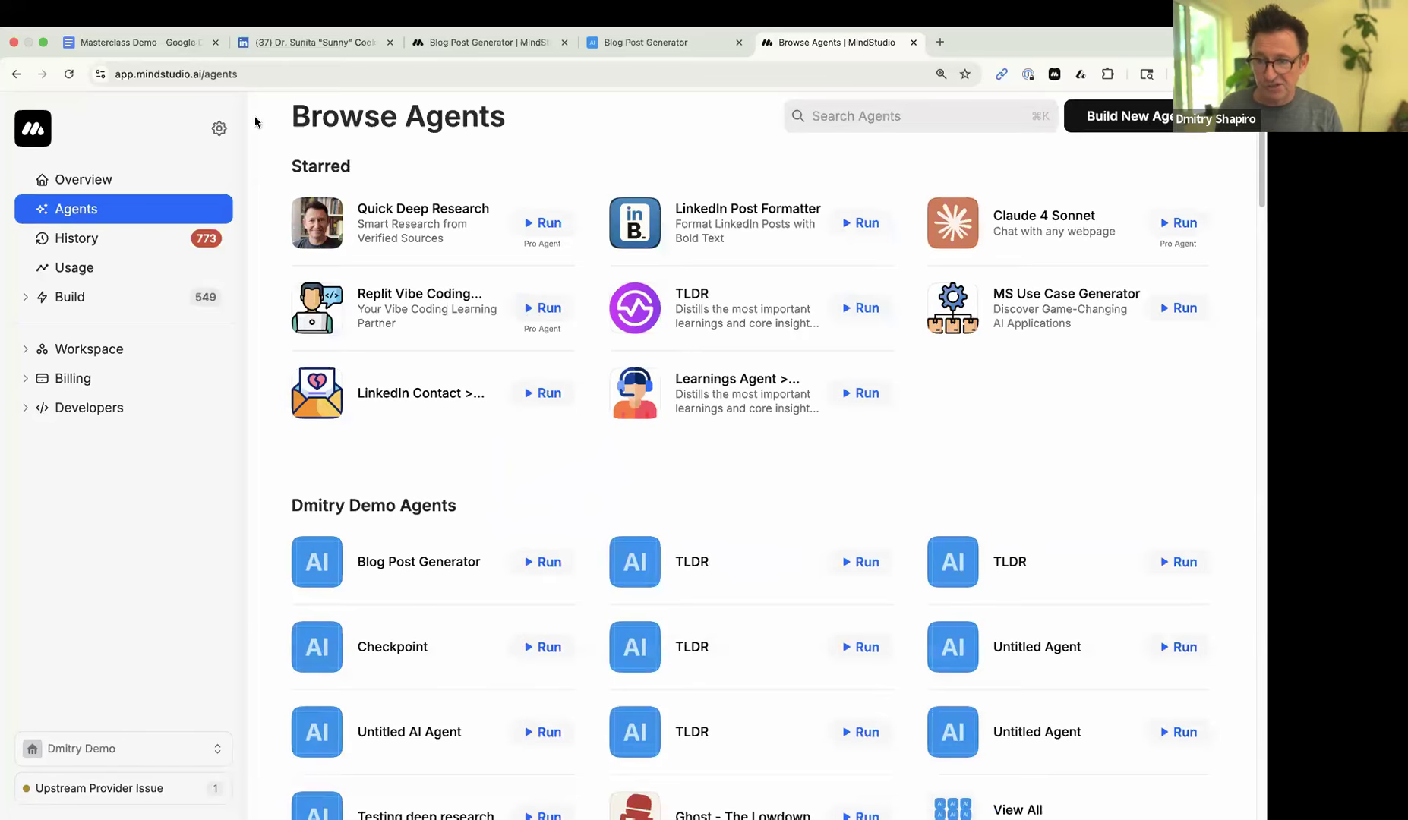
# - Switch to the Blog Post Generator run and check its options menu, including Pin in Extension
pyautogui.click(657, 47)
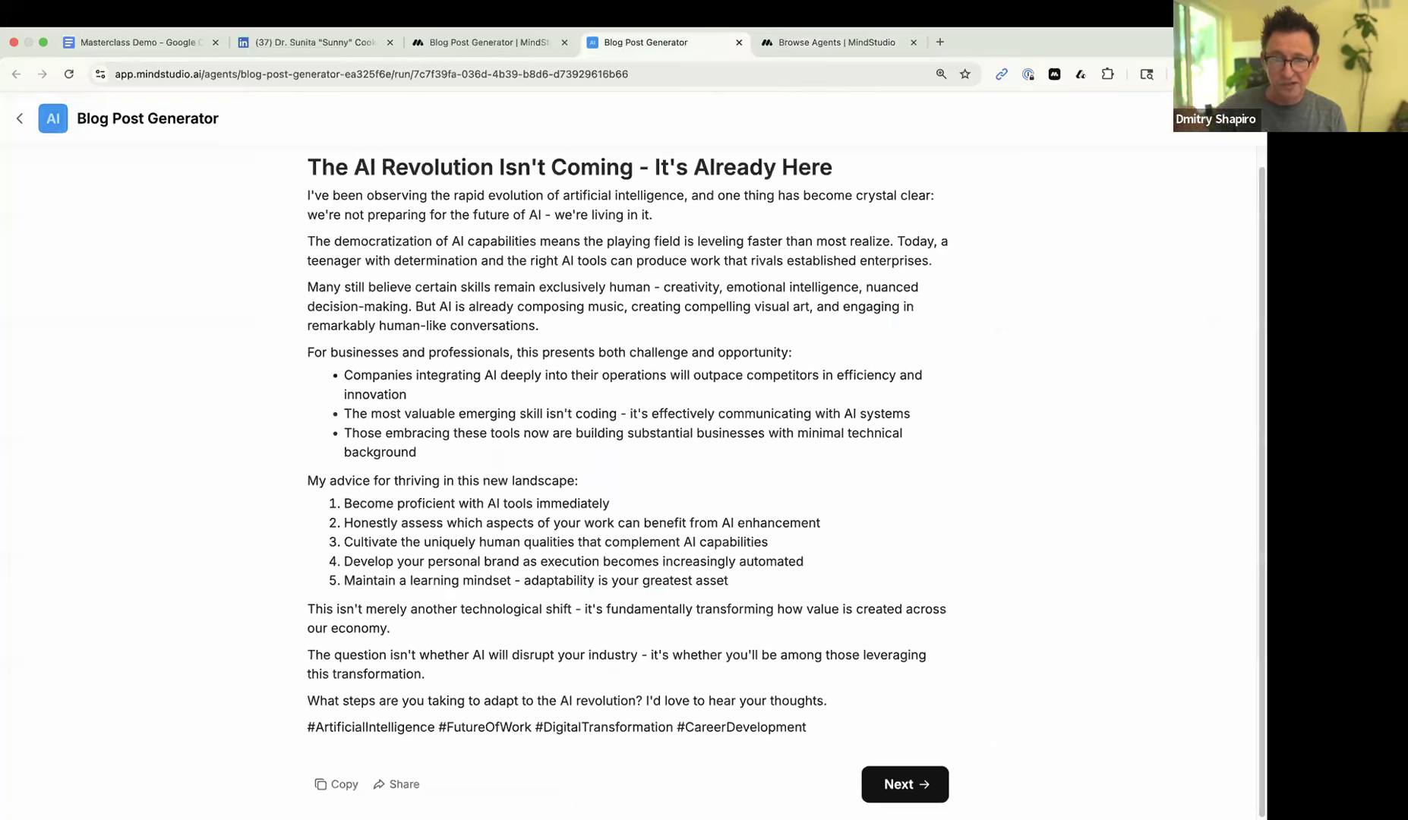
pyautogui.click(1235, 119)
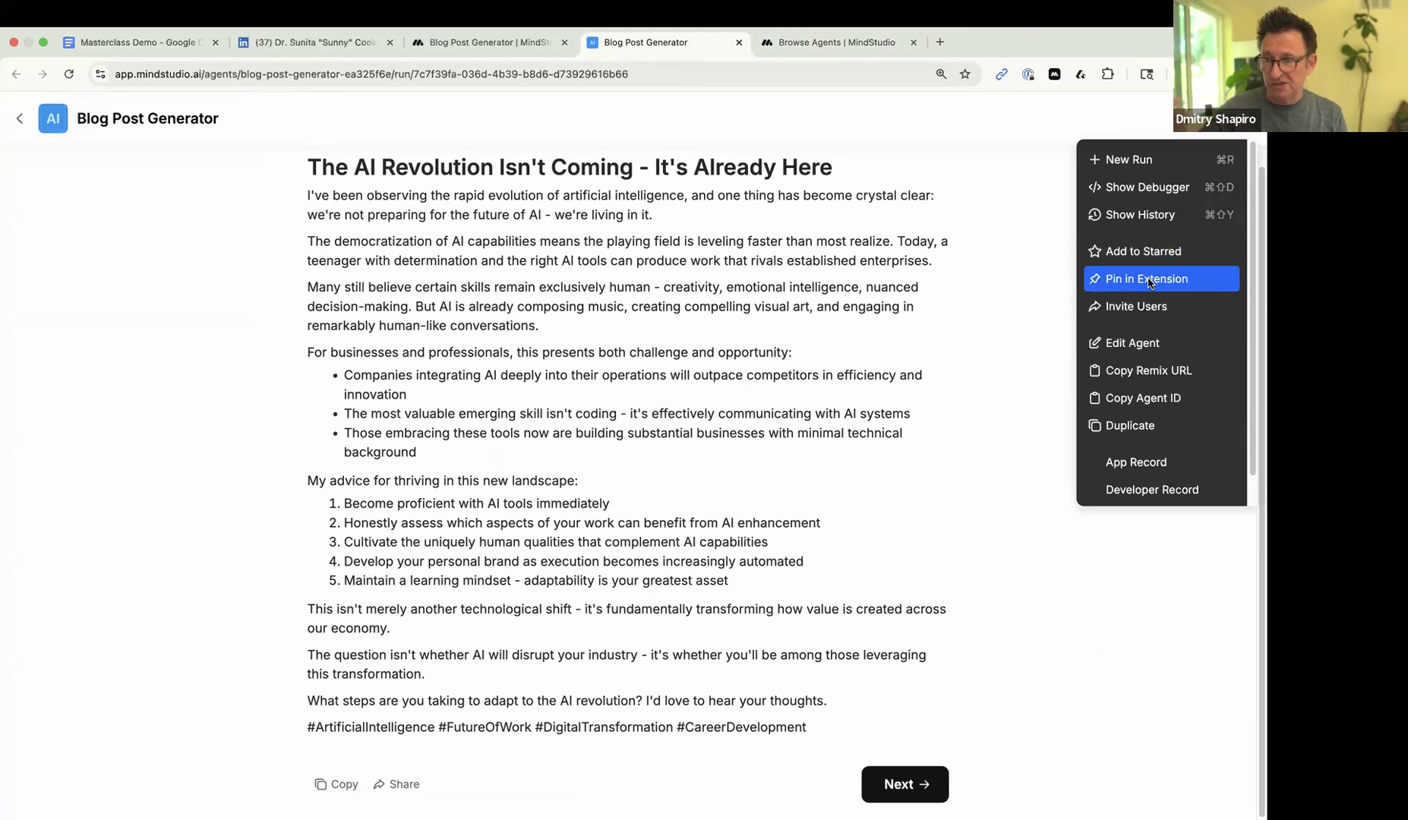
pyautogui.click(877, 474)
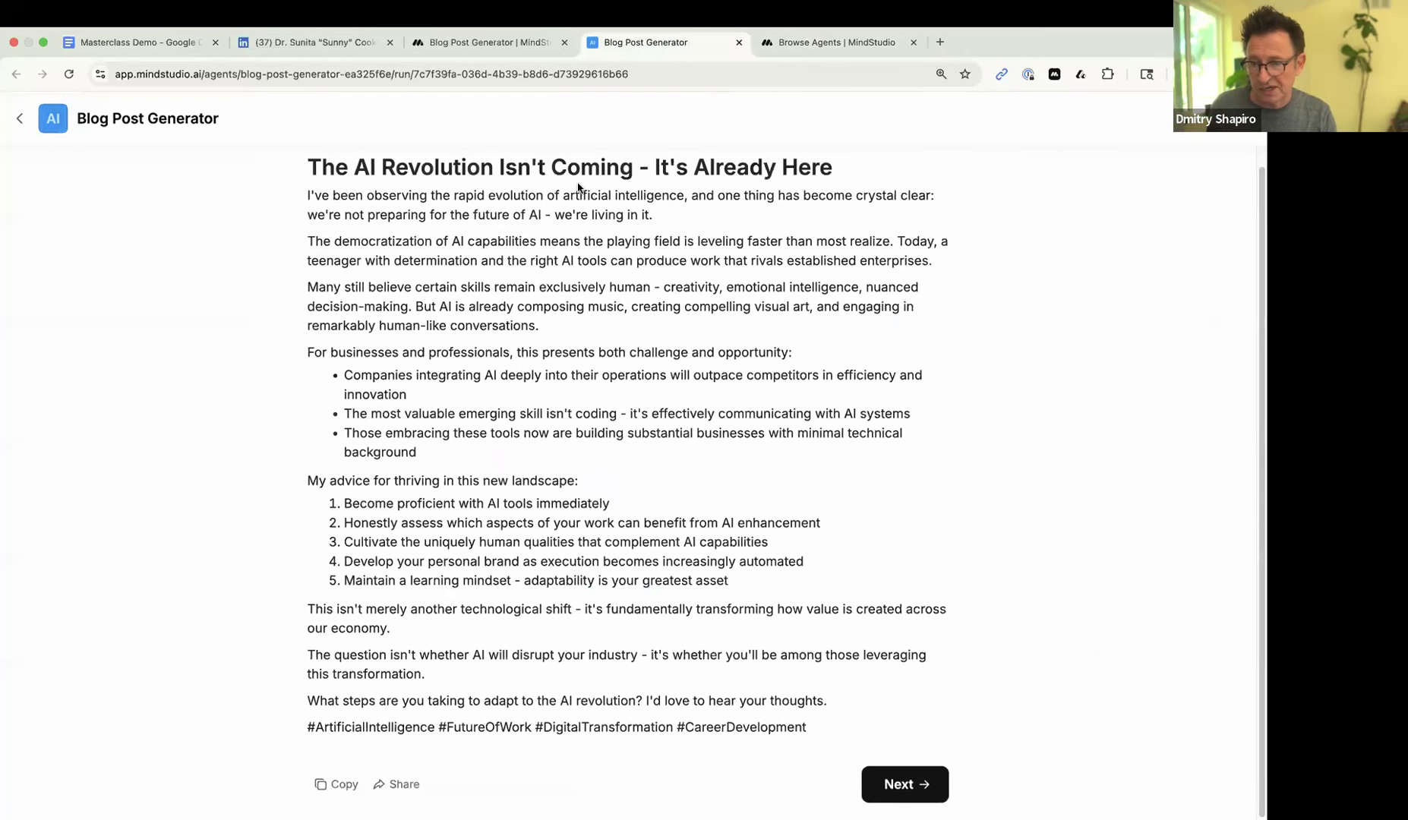
# - Return to the agent list and browse its categories, including Research, Analyze Content and B2B Content Marketing
pyautogui.click(808, 43)
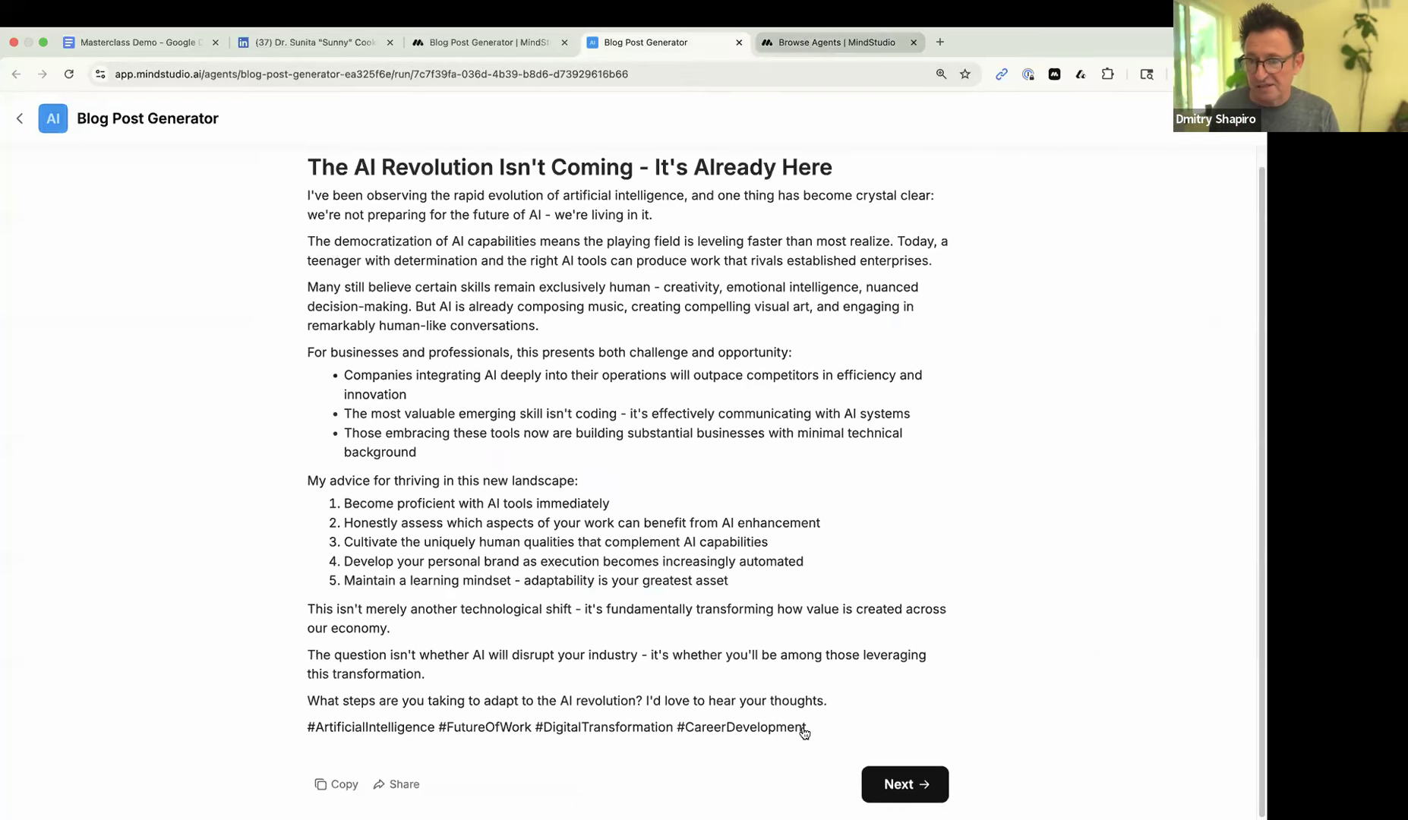
pyautogui.scroll(-10, 707, 471)
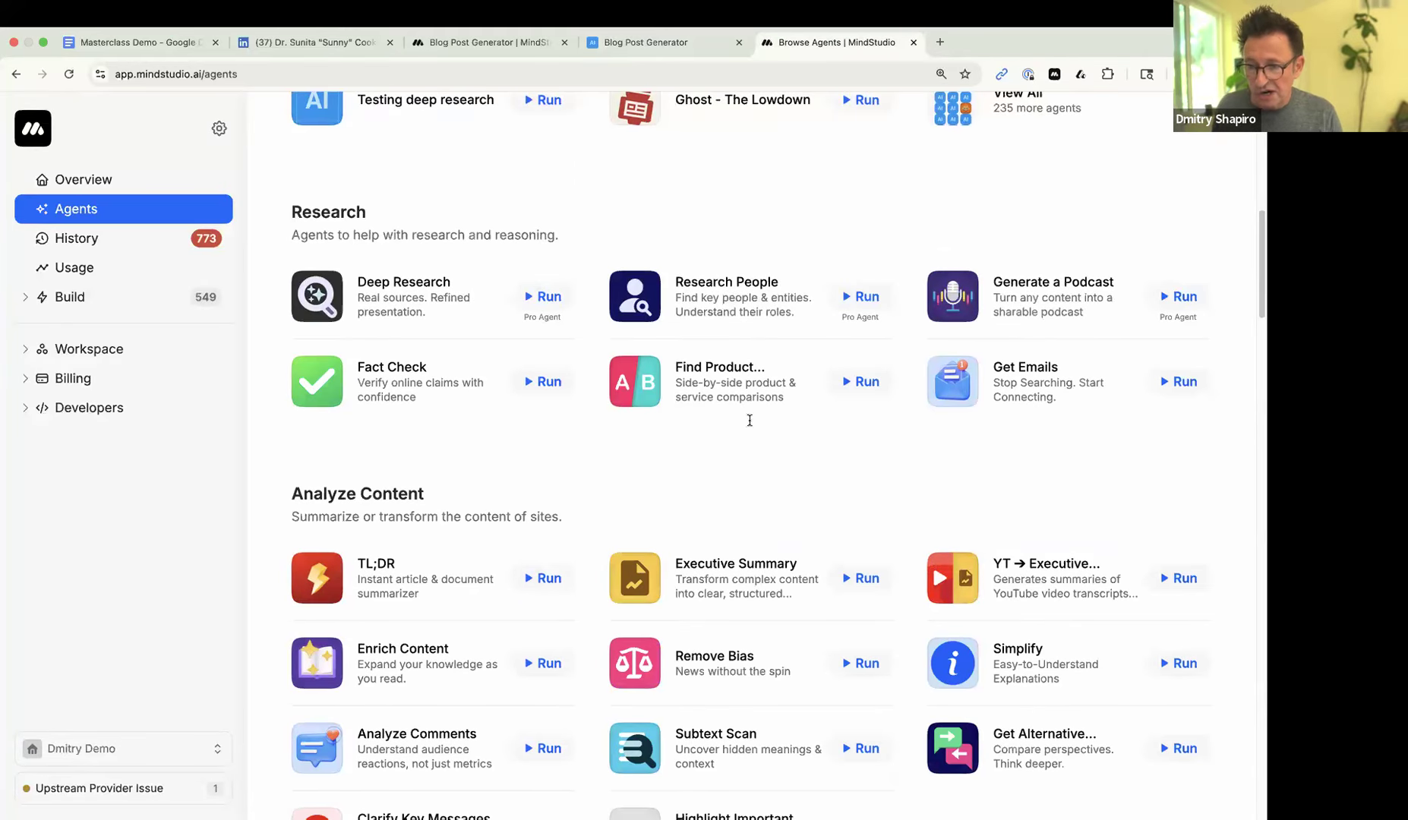
pyautogui.scroll(-20, 788, 570)
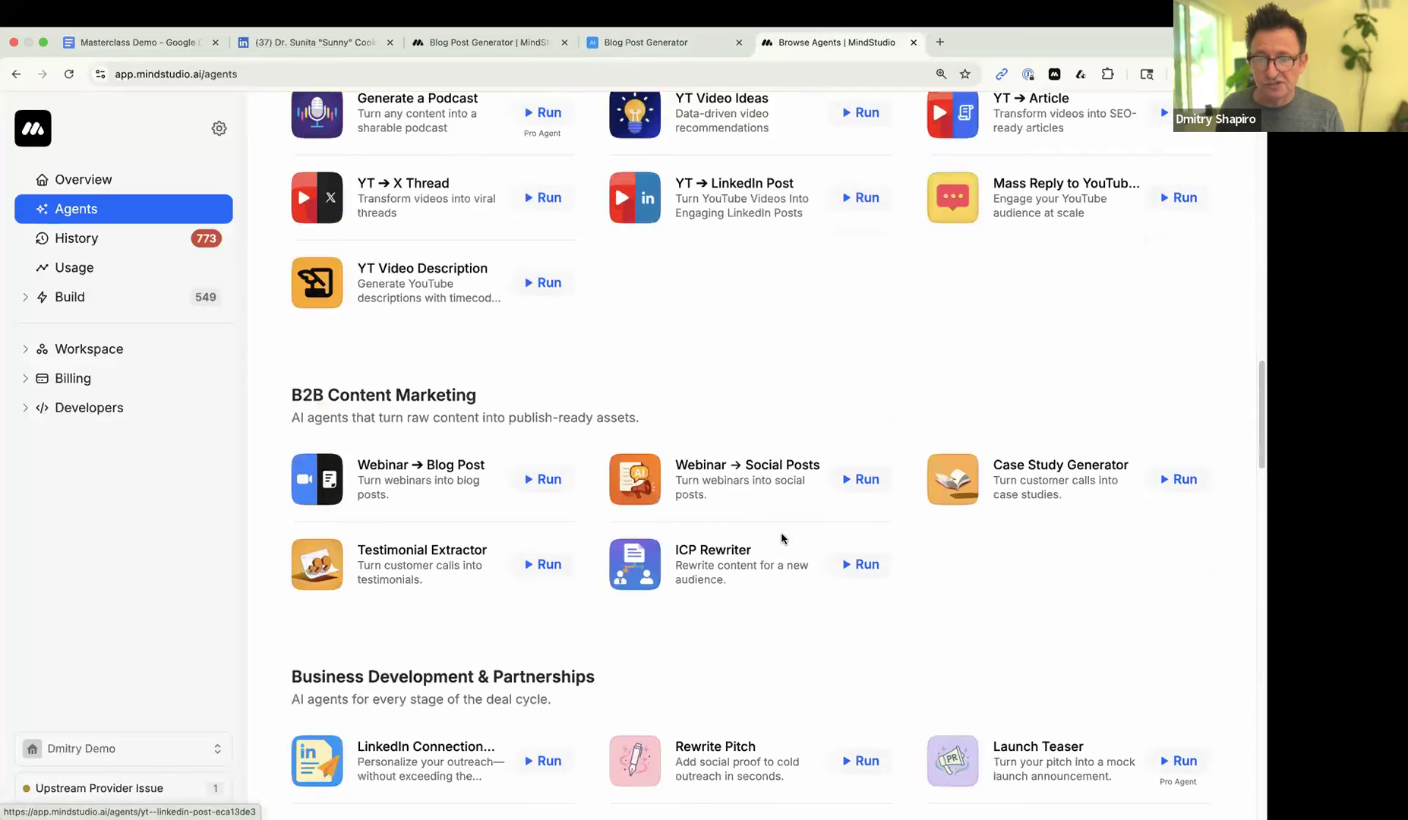
pyautogui.scroll(-10, 782, 538)
pyautogui.scroll(-5, 783, 538)
pyautogui.scroll(20, 780, 537)
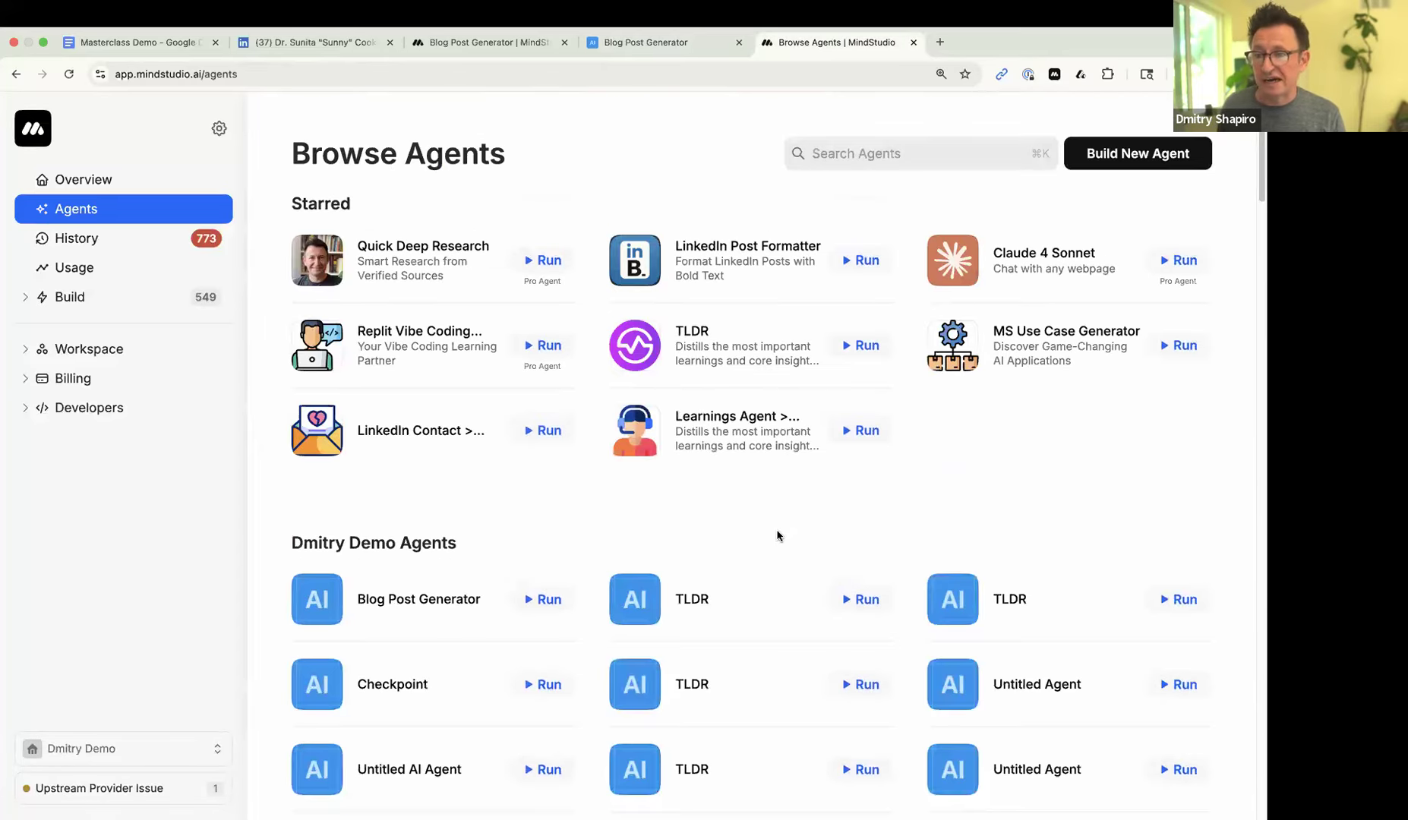
# - Open the Deep Research agent from the Research category and make an editable copy of it
pyautogui.scroll(-10, 777, 535)
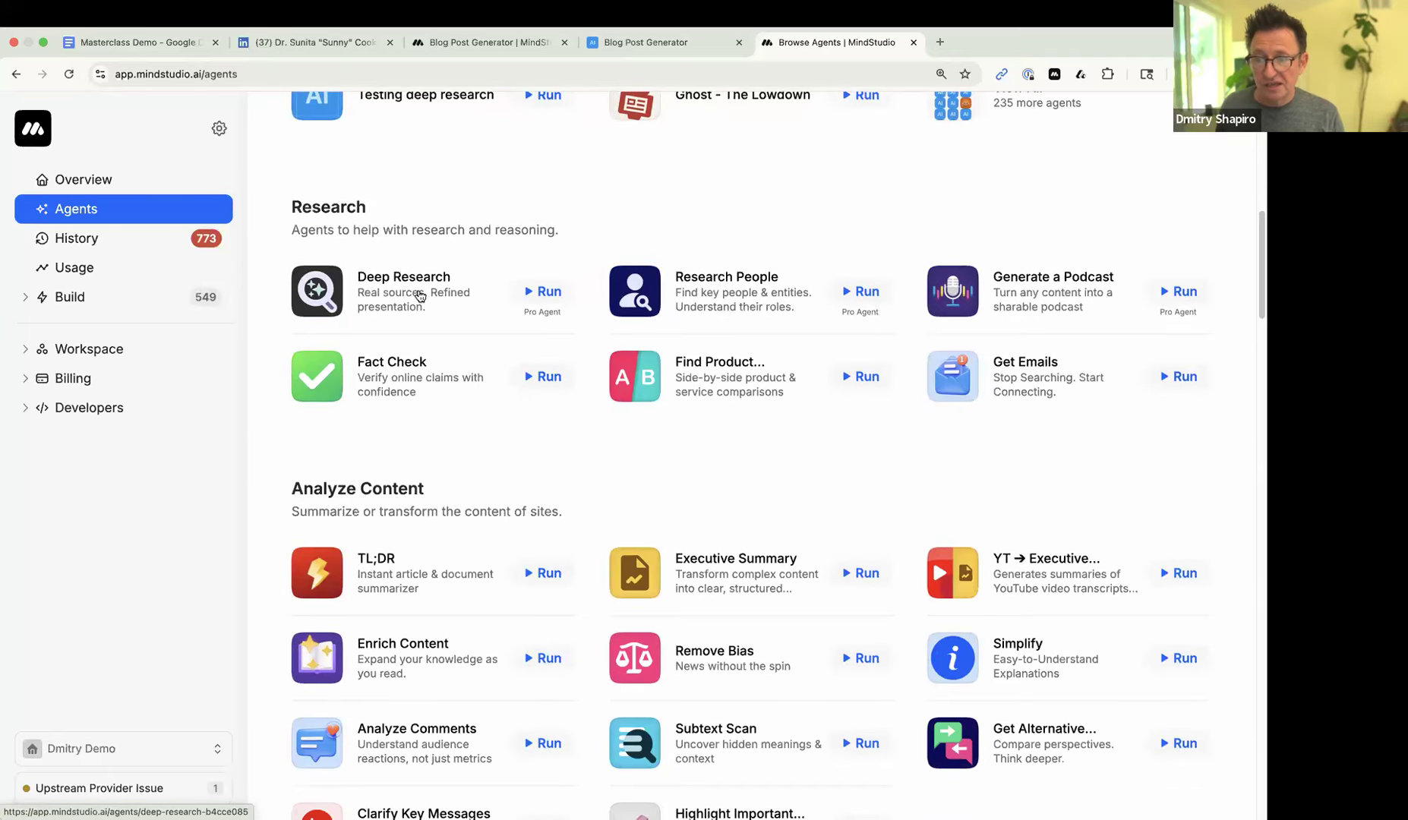
pyautogui.click(418, 301)
pyautogui.click(686, 276)
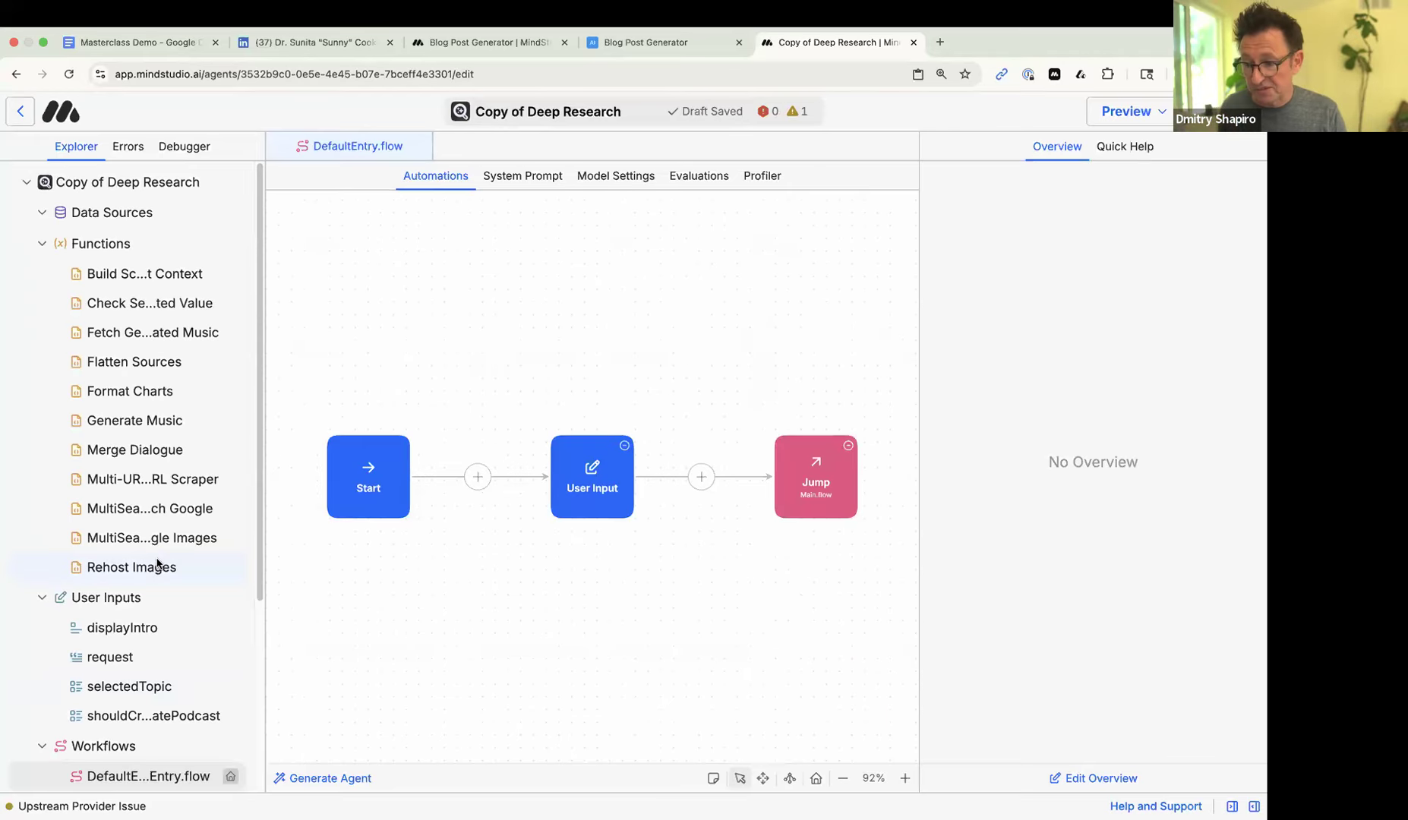
# - Open the copied agent's Main.flow workflow and look over its Context Gathering and Parallel sections
pyautogui.scroll(-5, 157, 563)
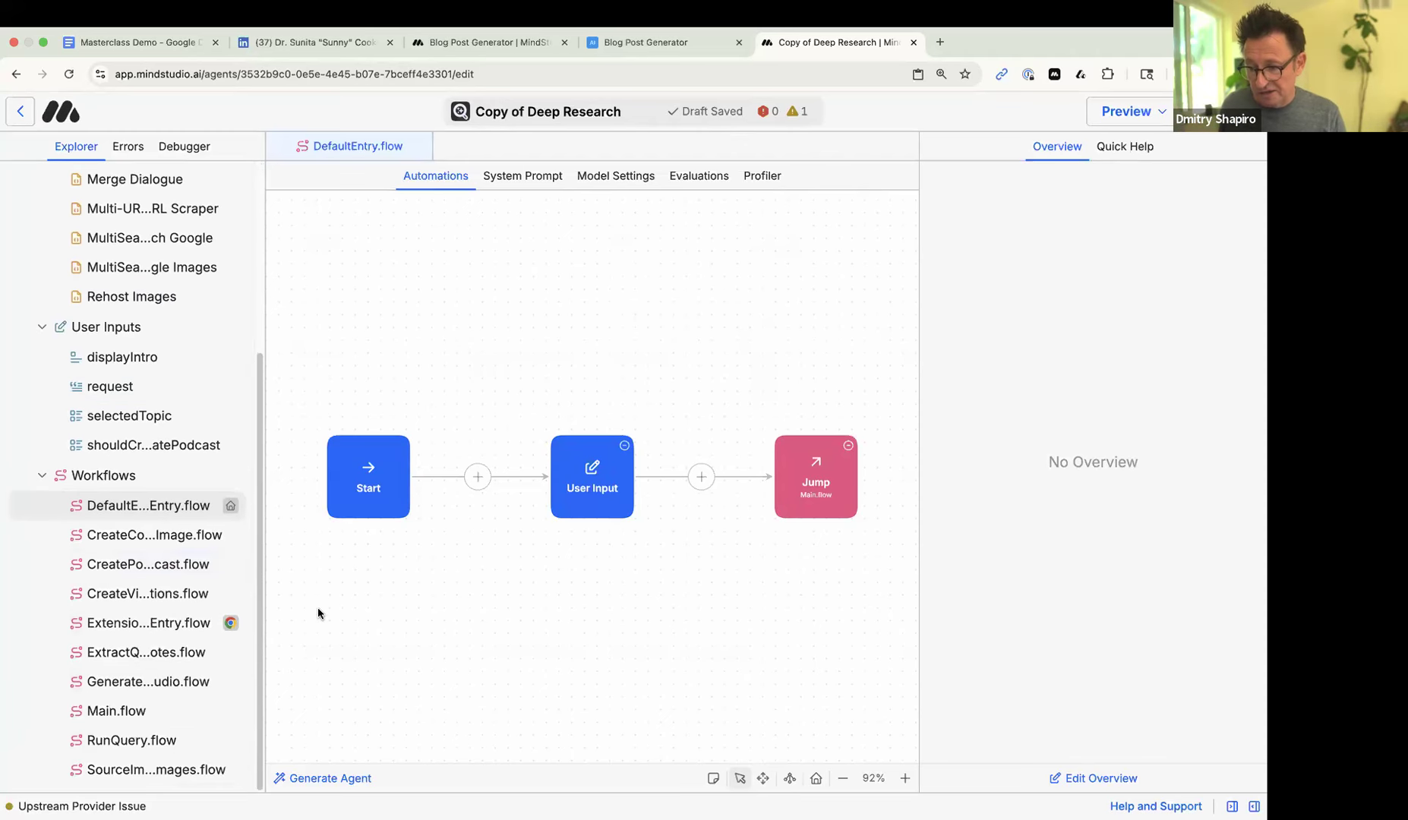
pyautogui.click(145, 711)
pyautogui.scroll(5, 714, 482)
pyautogui.moveTo(574, 412); pyautogui.dragTo(823, 486)
pyautogui.moveTo(312, 278); pyautogui.dragTo(600, 339)
pyautogui.moveTo(676, 468)
pyautogui.mouseDown()
pyautogui.moveTo(704, 447)
pyautogui.moveTo(673, 464)
pyautogui.mouseUp()
pyautogui.moveTo(536, 441); pyautogui.dragTo(588, 478)
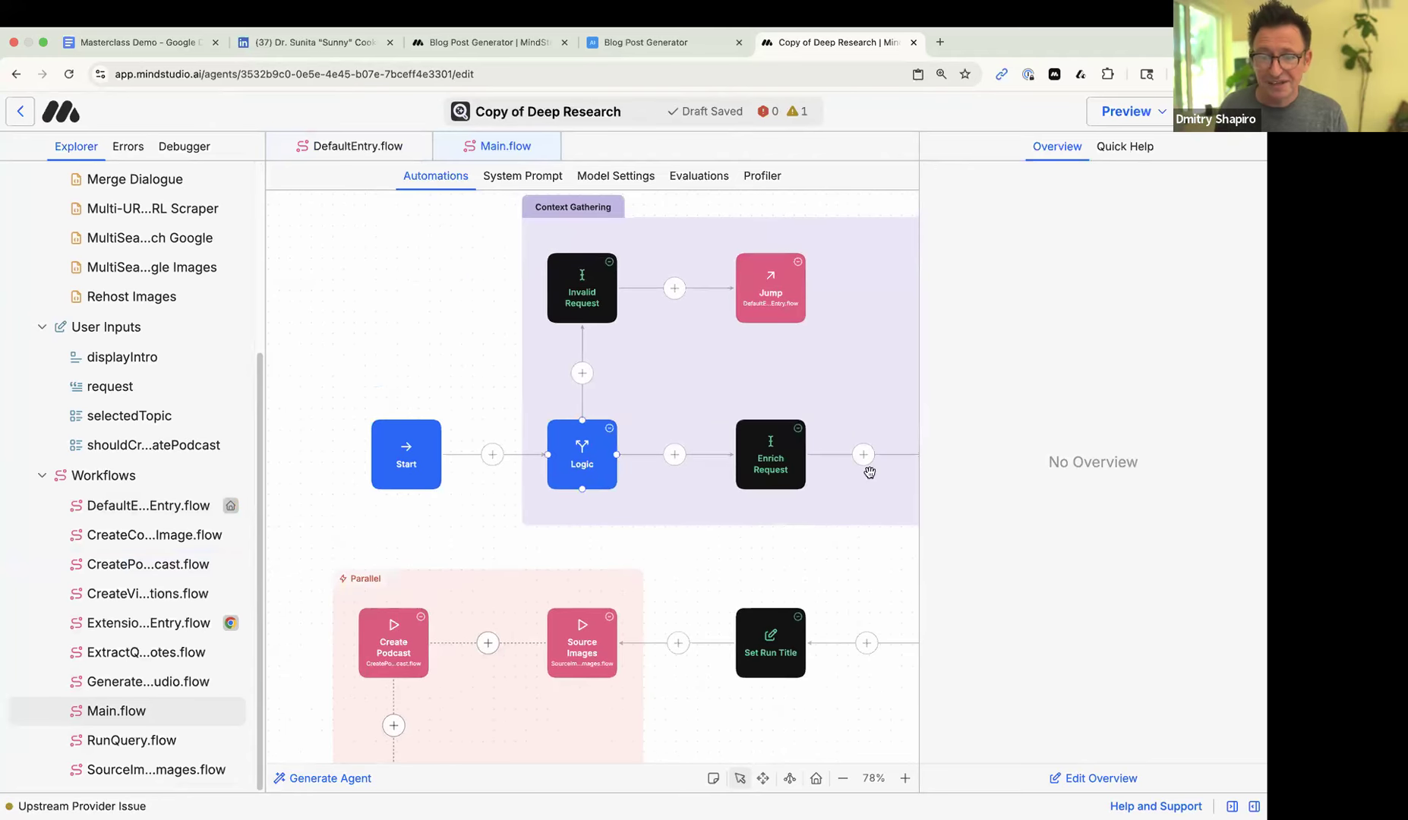
# - Inspect the Enrich Request, Set Run Title and Validate Report blocks, reading the Validate Report prompt, output schema and model settings
pyautogui.click(754, 465)
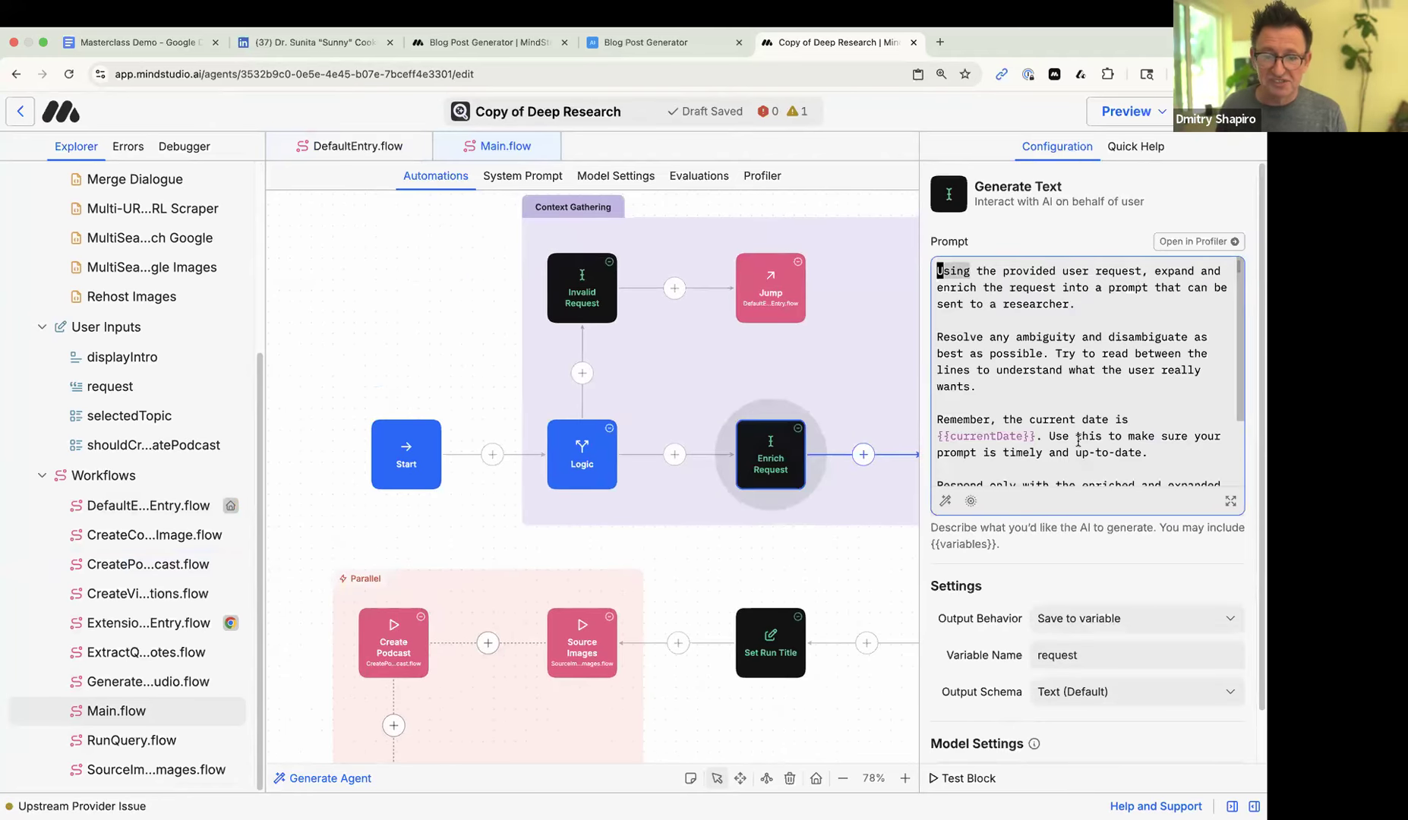
pyautogui.click(786, 640)
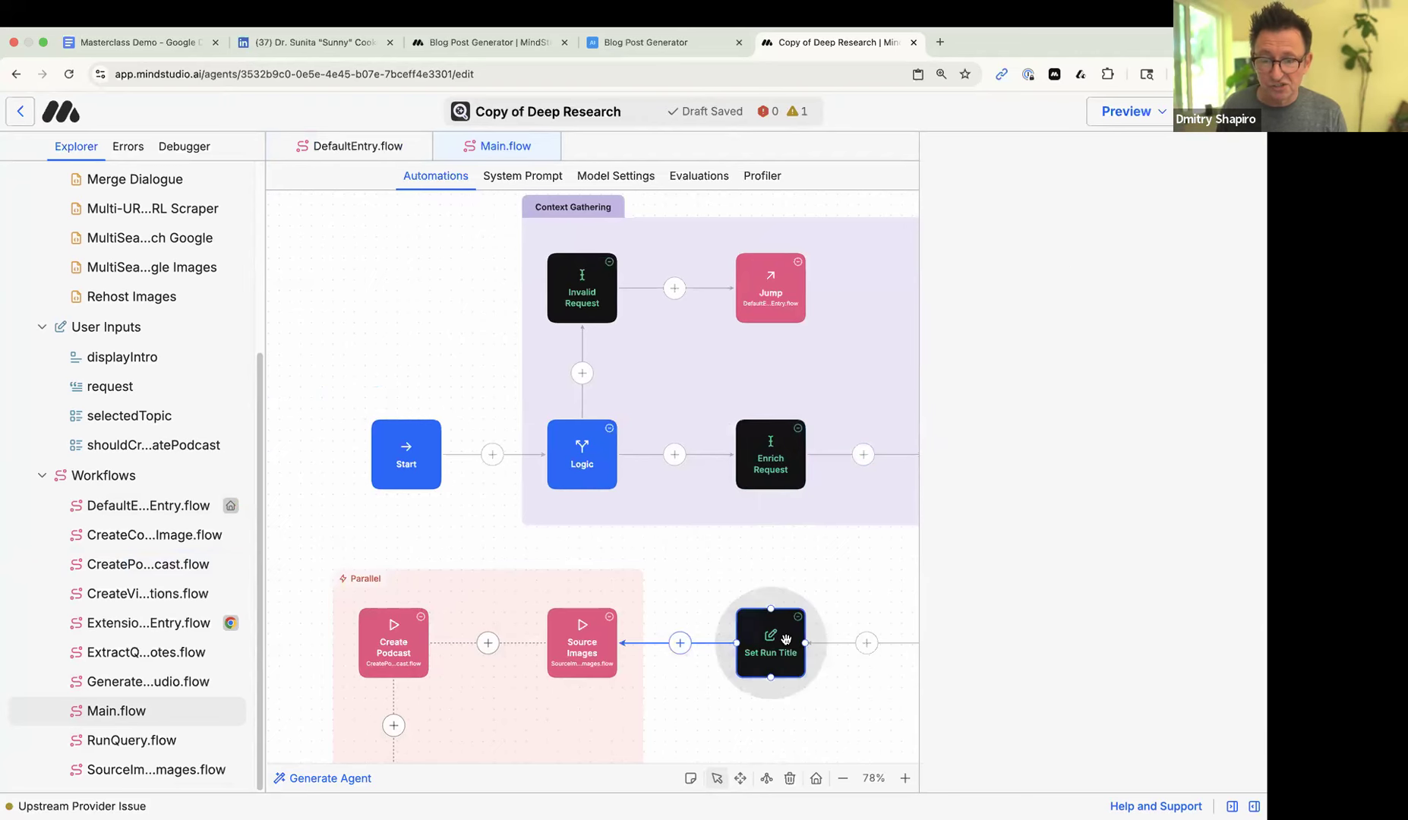
pyautogui.click(704, 624)
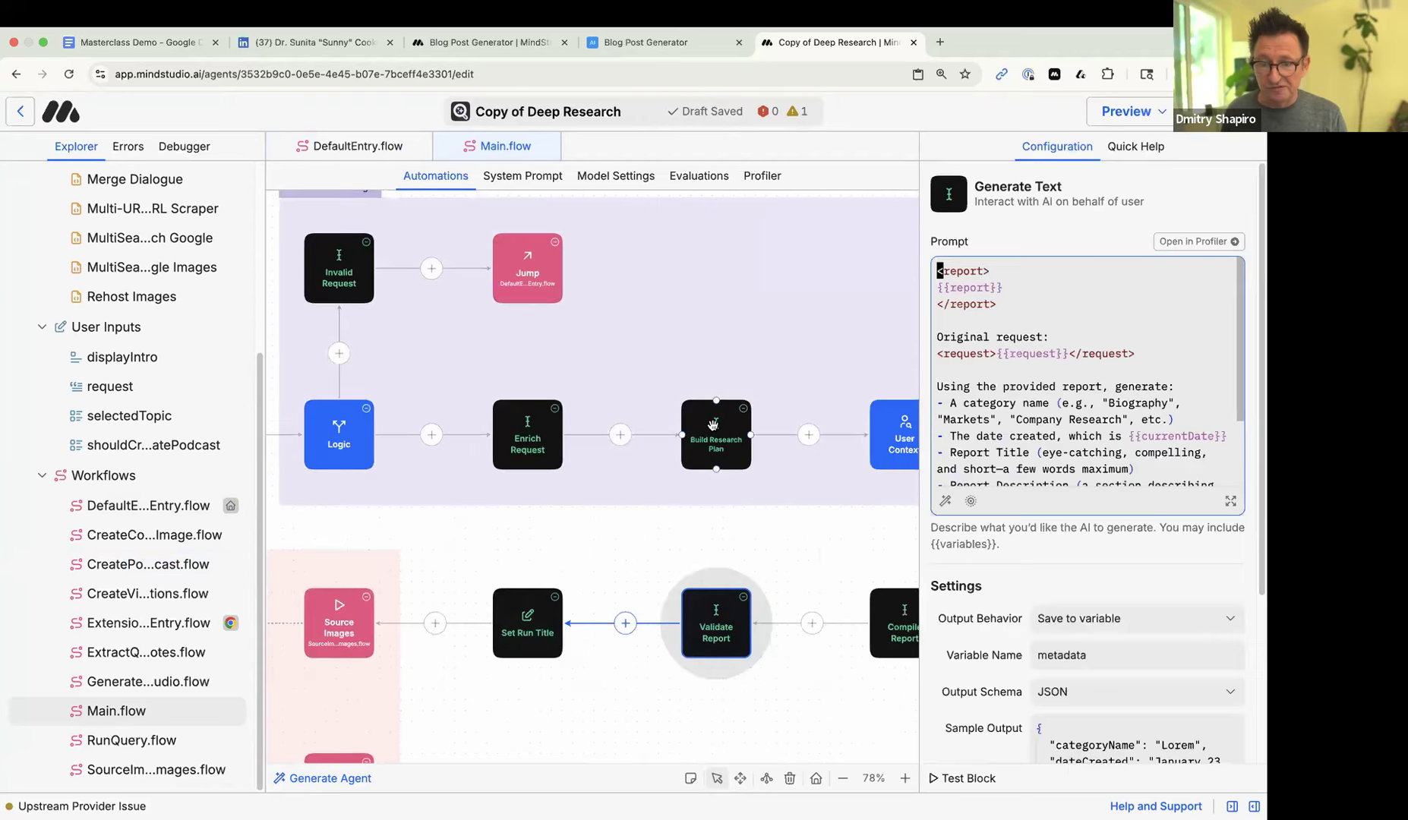
pyautogui.doubleClick(1095, 436)
pyautogui.scroll(-5, 1094, 439)
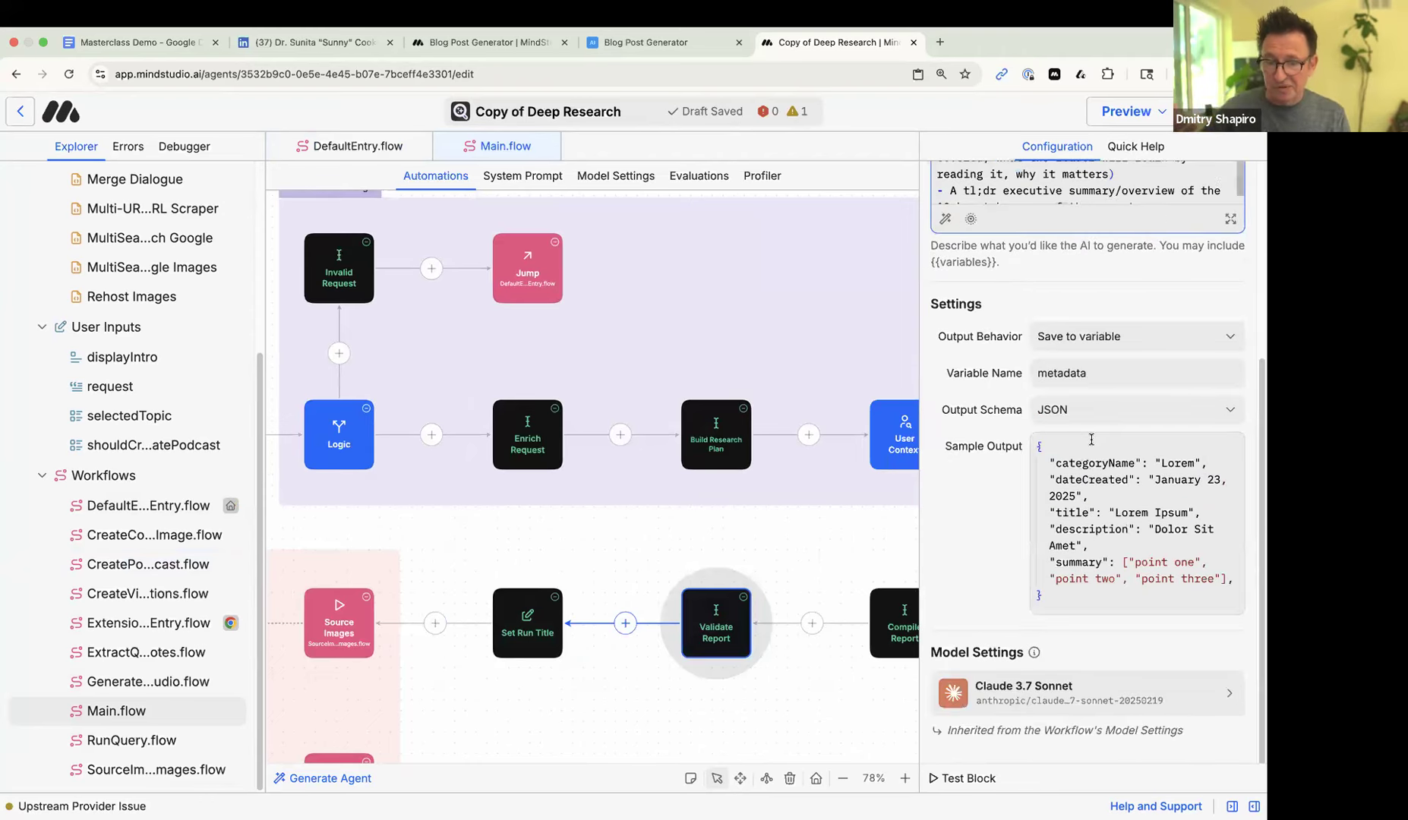
pyautogui.scroll(3, 1093, 441)
pyautogui.scroll(1, 657, 547)
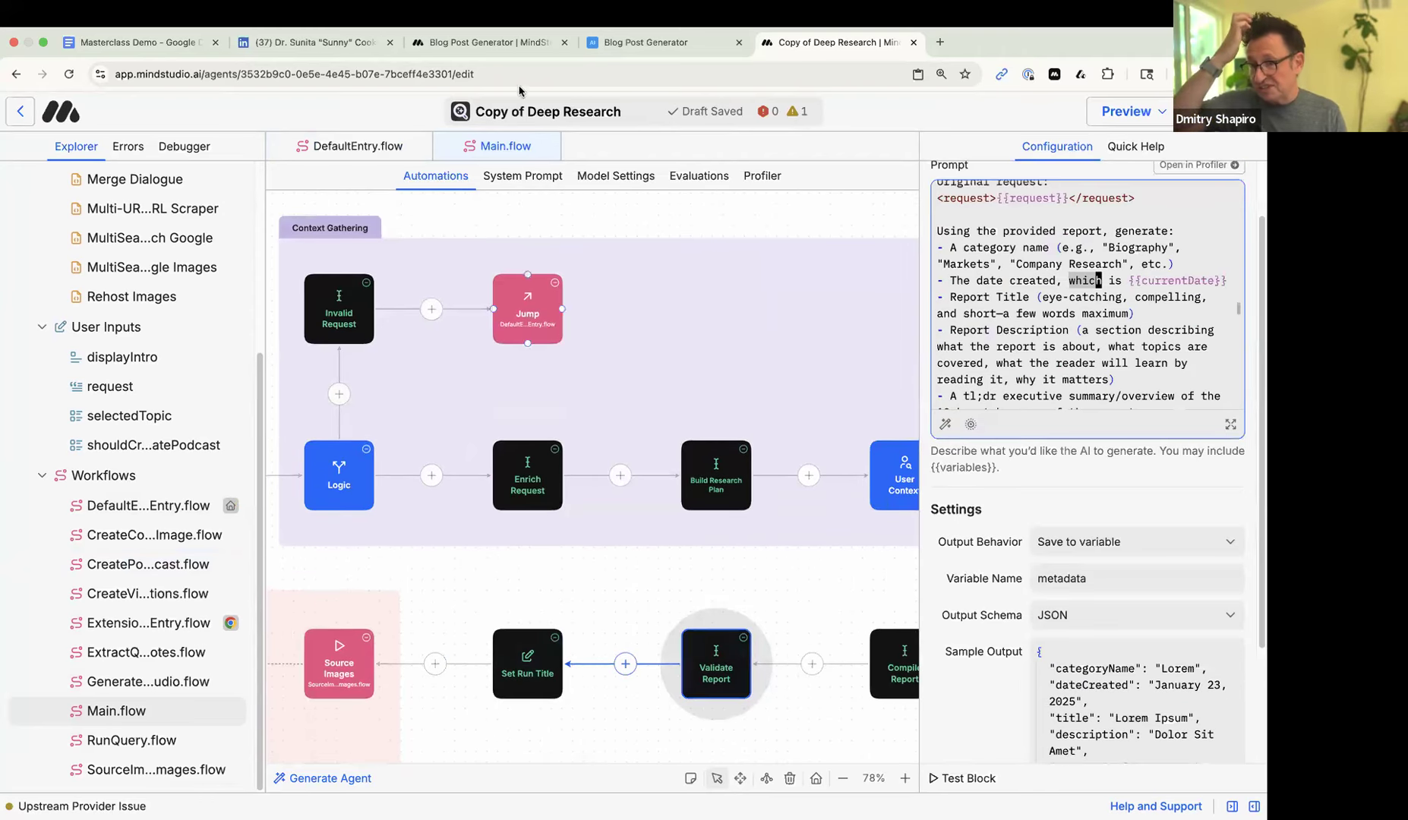
pyautogui.click(701, 38)
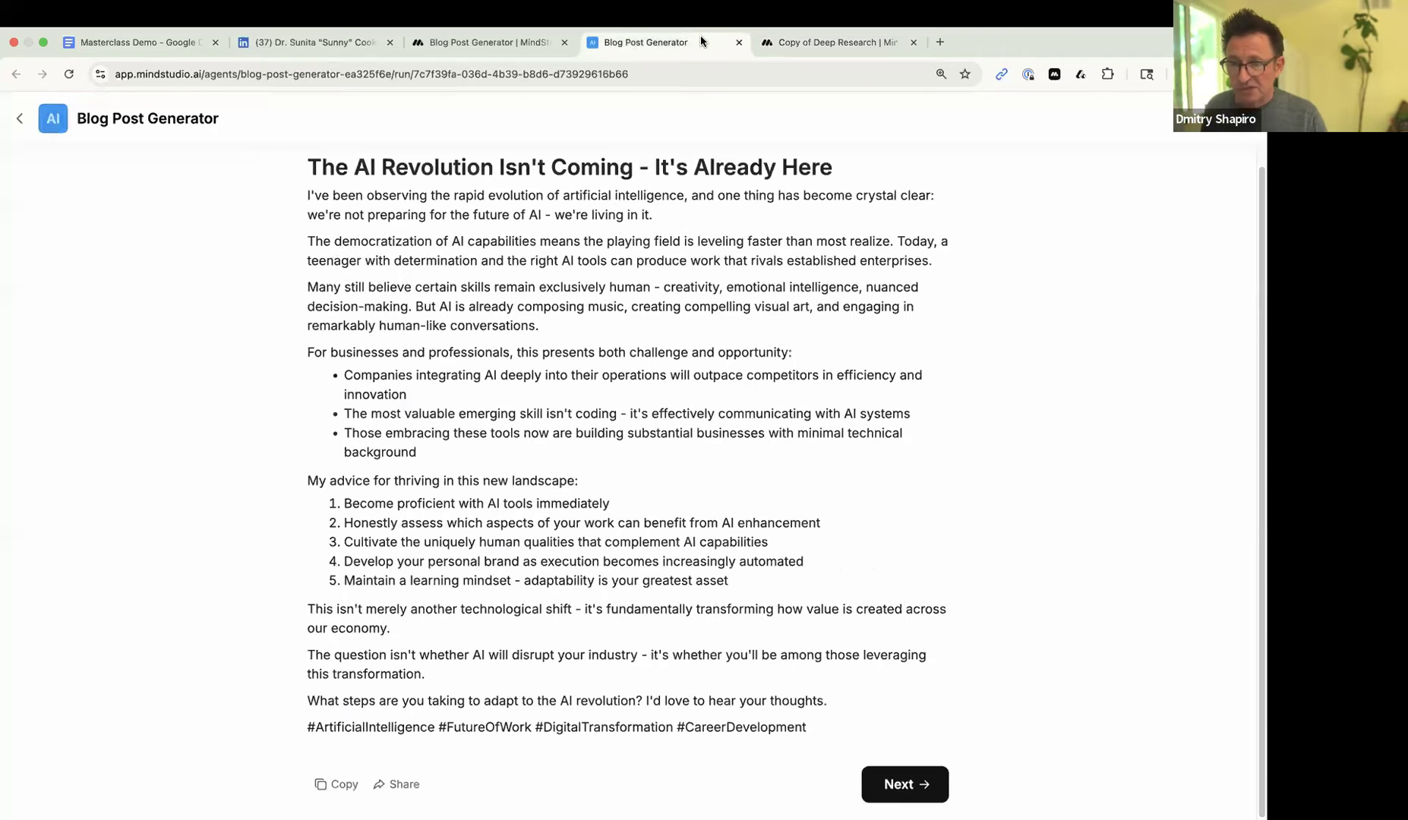
pyautogui.click(481, 44)
pyautogui.click(896, 46)
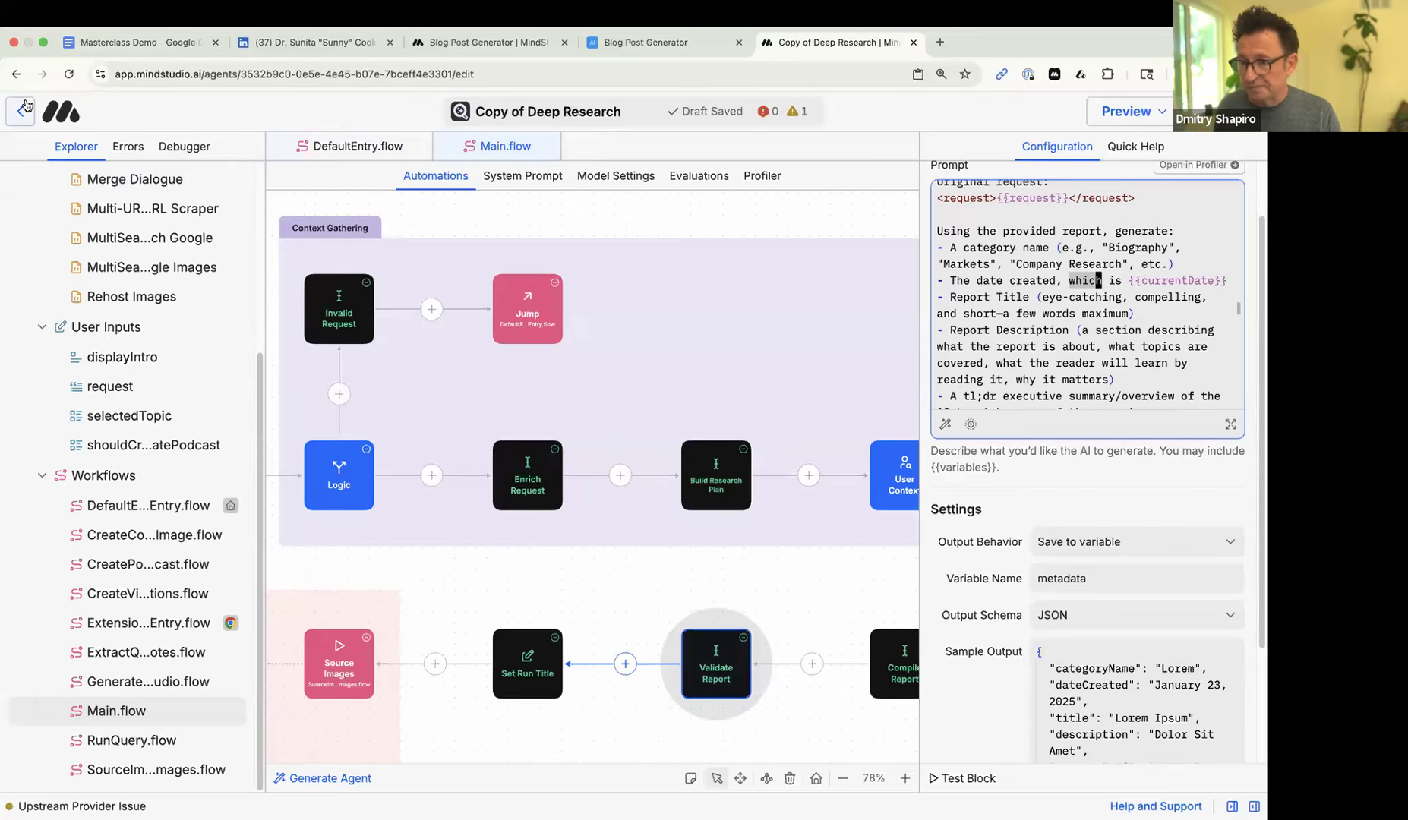
# - Open mindstudio.ai in a new tab, enter the workspace's agent list and open the Deep Research agent's page
pyautogui.click(940, 43)
pyautogui.write('m')
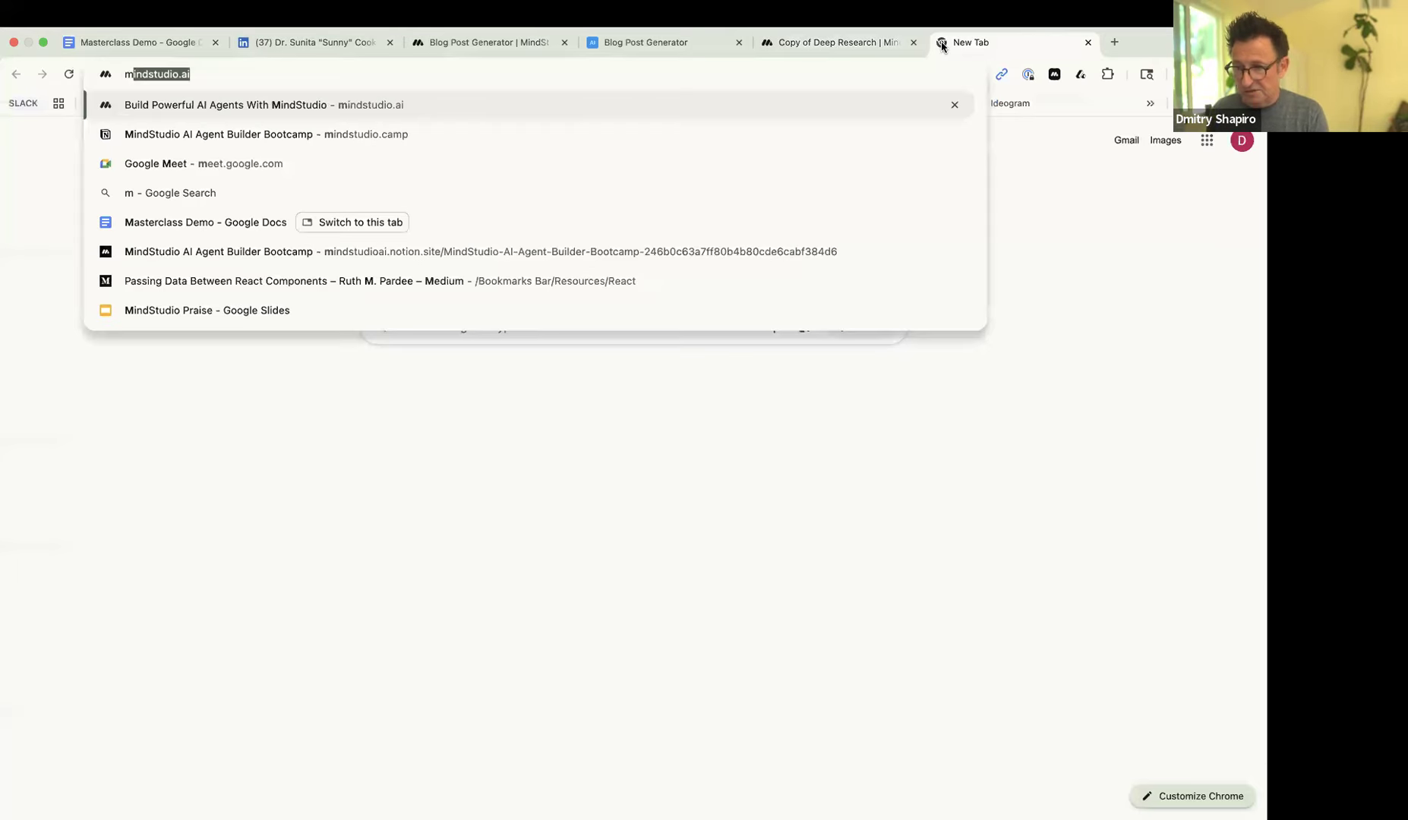
pyautogui.press('Return')
pyautogui.click(1069, 156)
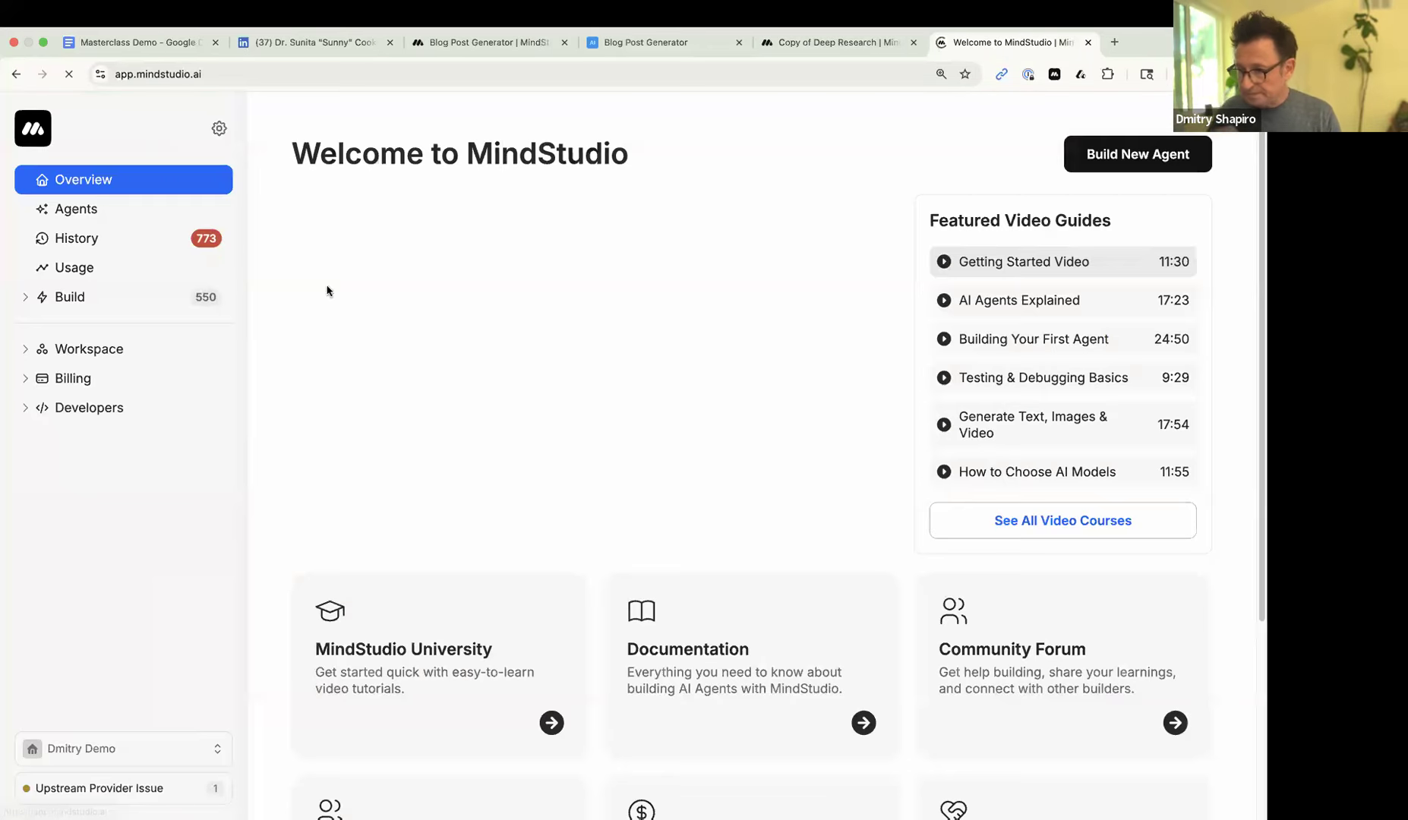
pyautogui.click(169, 217)
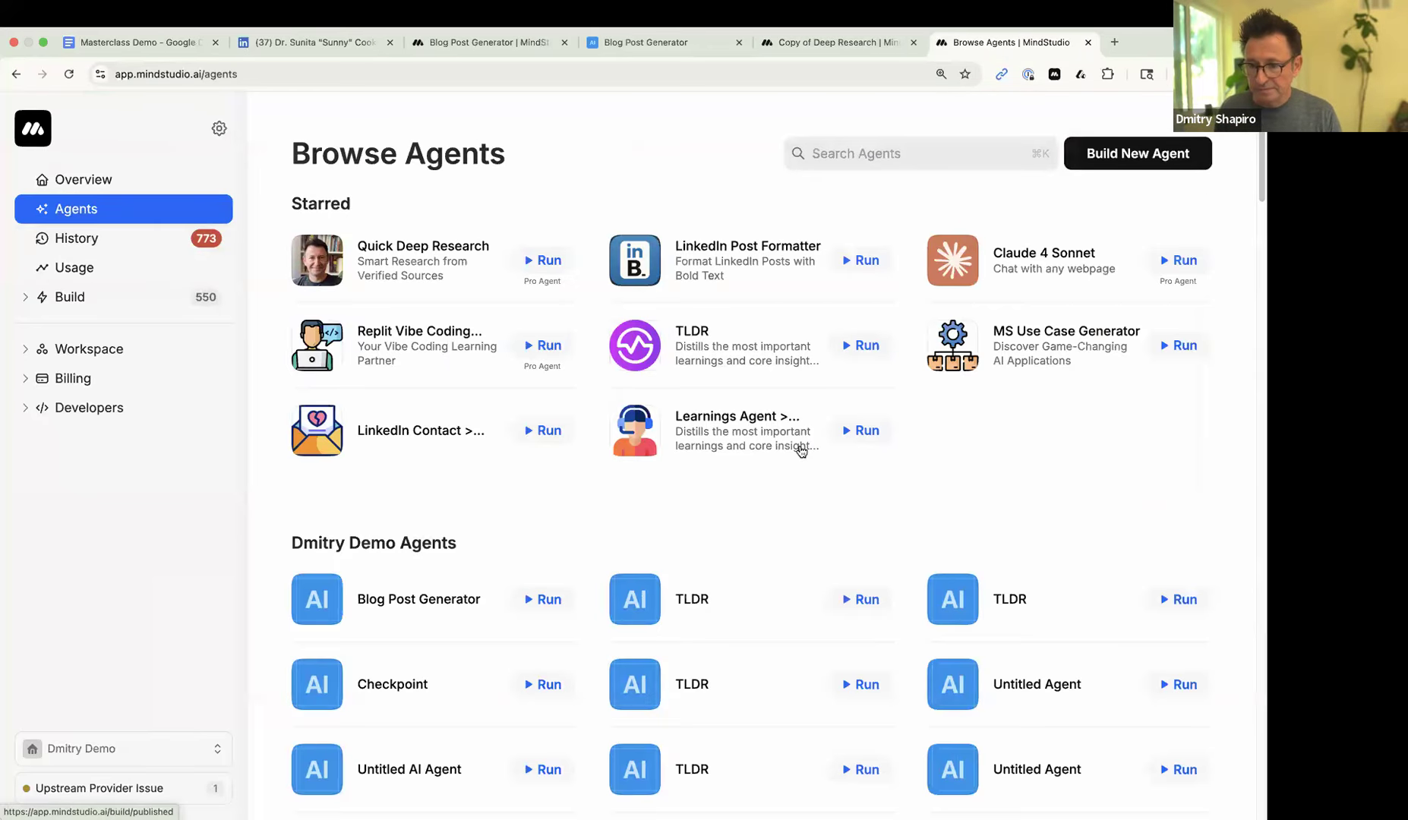
pyautogui.scroll(-5, 793, 454)
pyautogui.click(452, 705)
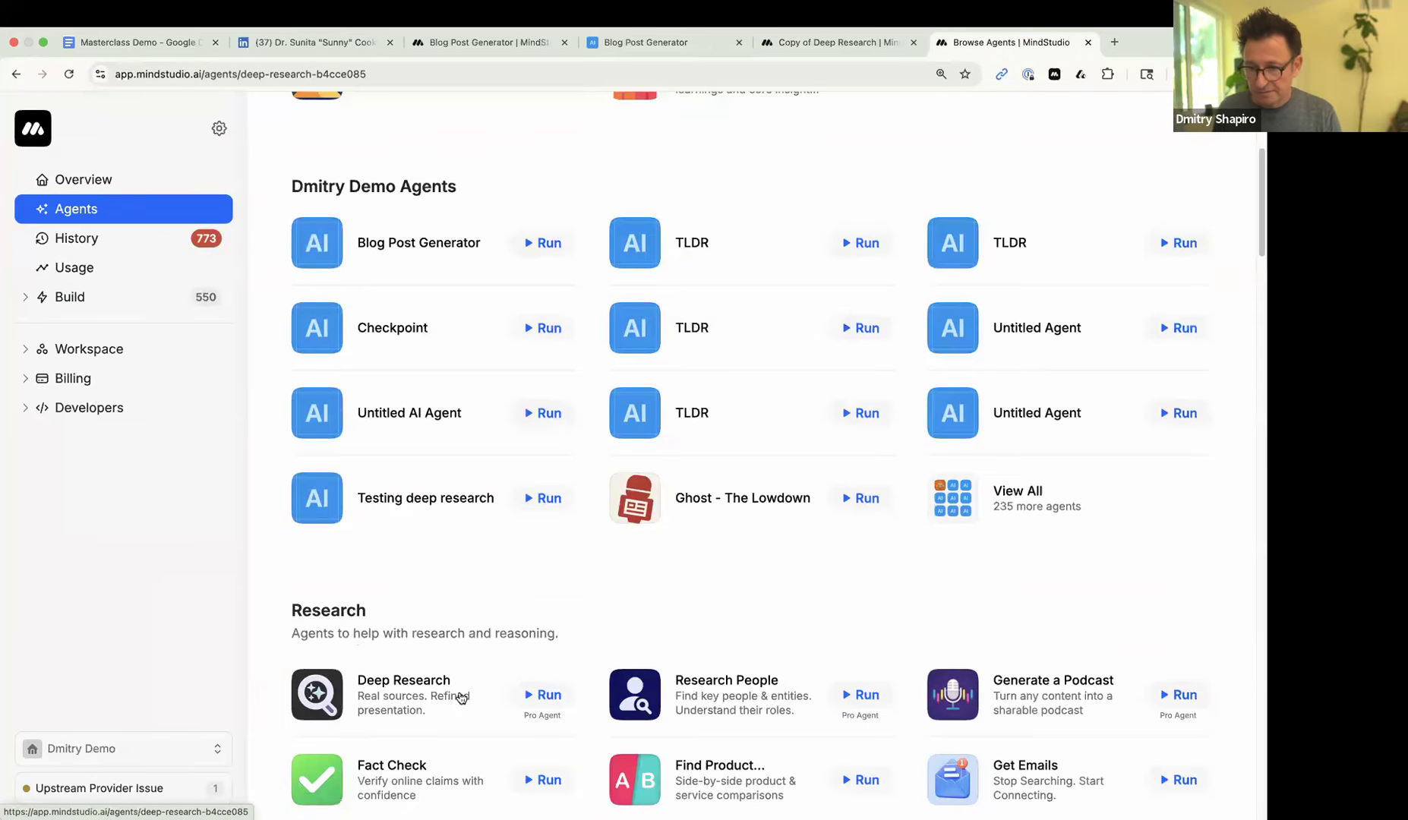
pyautogui.scroll(-1, 1079, 561)
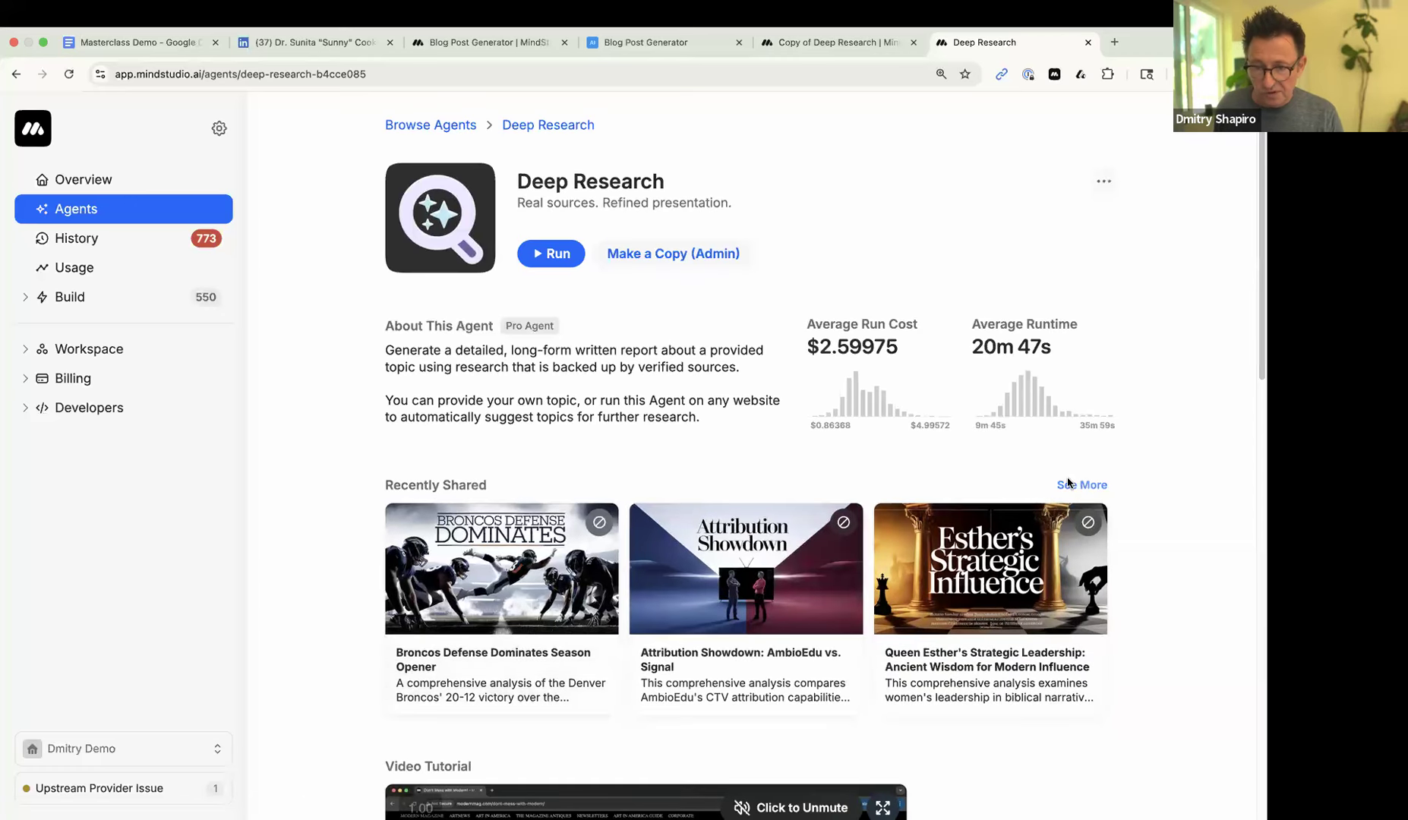
# - Start a Deep Research run to view its research question and podcast options, compare it with the copied workflow, and leave the run
pyautogui.click(571, 252)
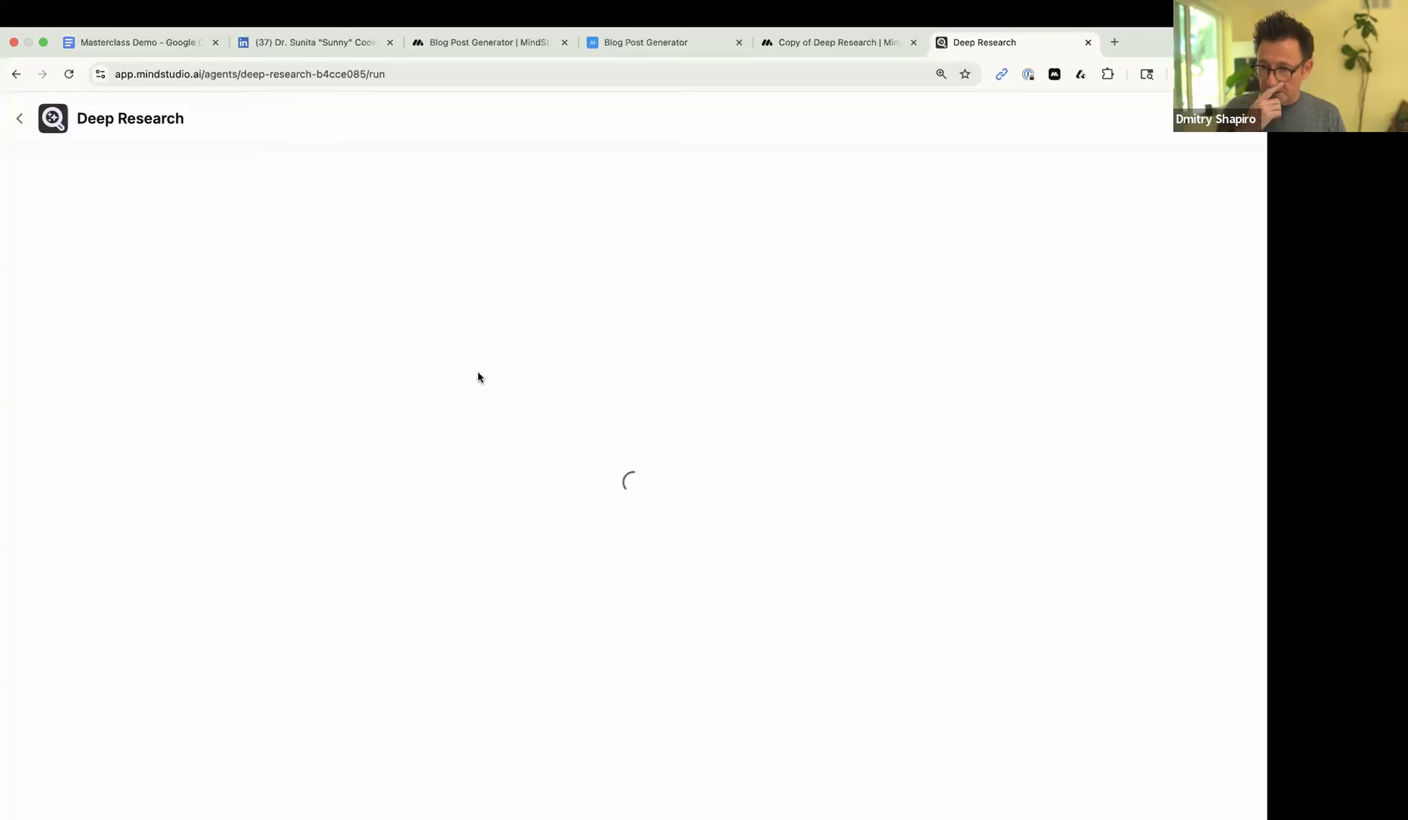
pyautogui.scroll(-3, 1000, 402)
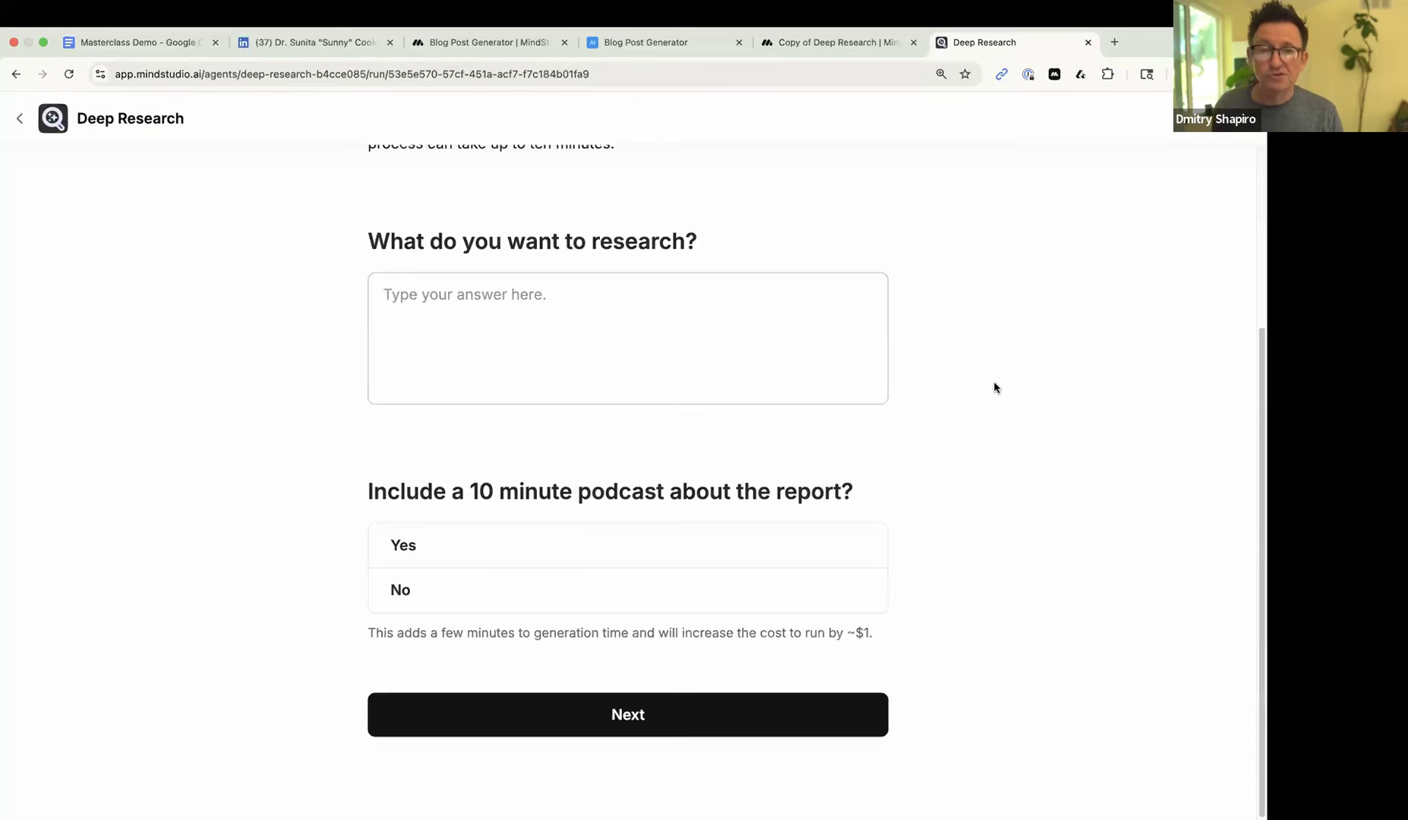
pyautogui.click(590, 315)
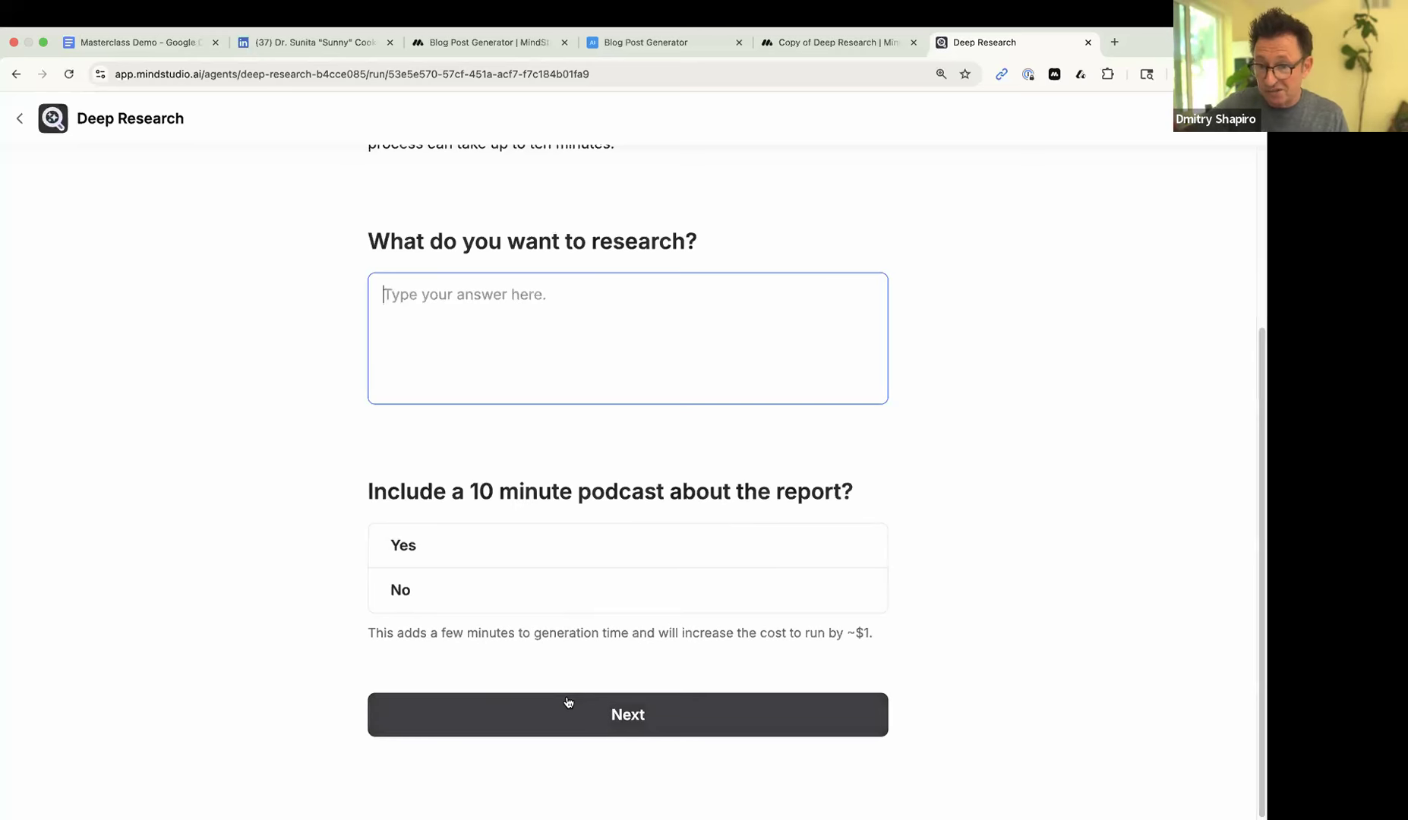
pyautogui.click(805, 43)
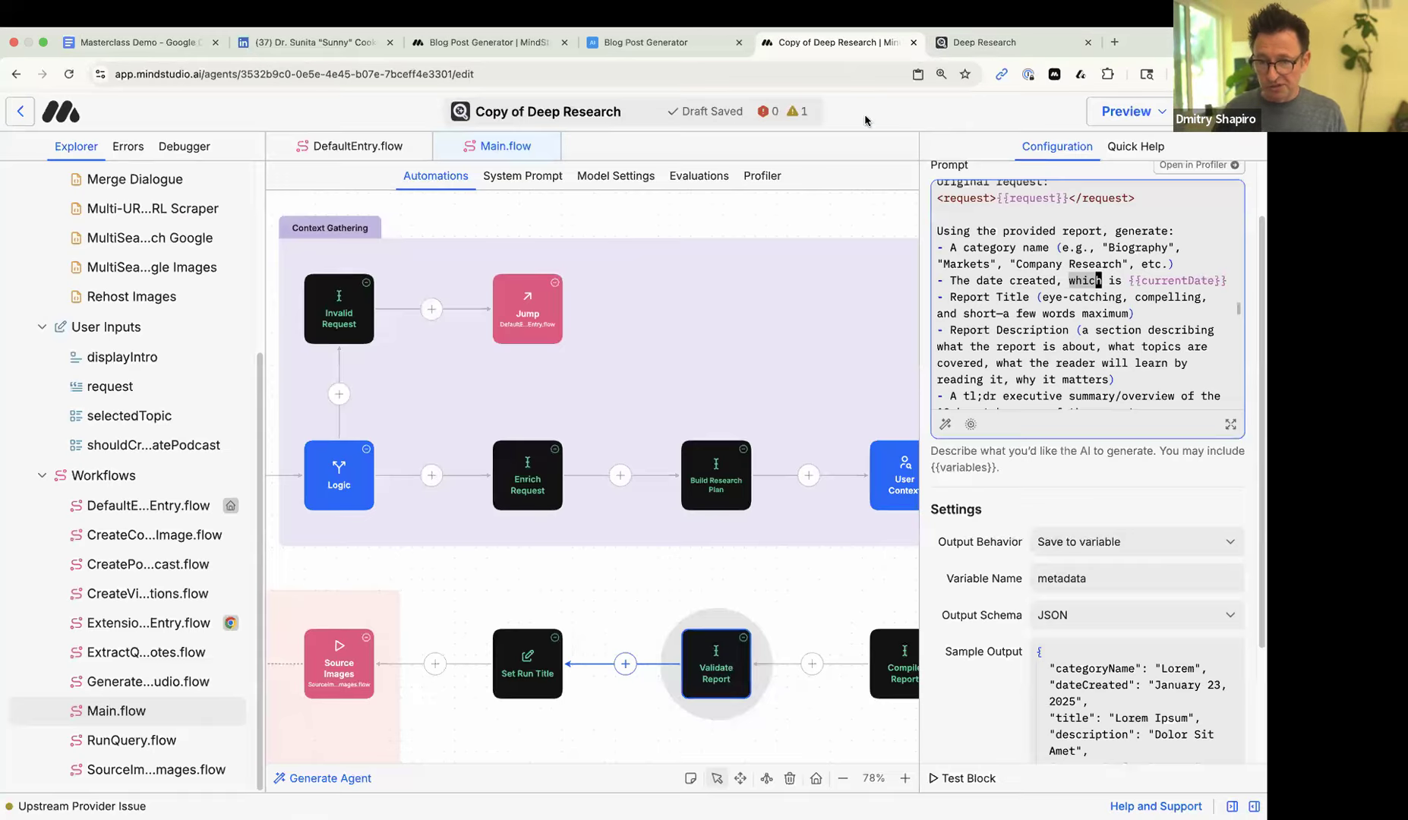
pyautogui.click(983, 42)
pyautogui.click(19, 120)
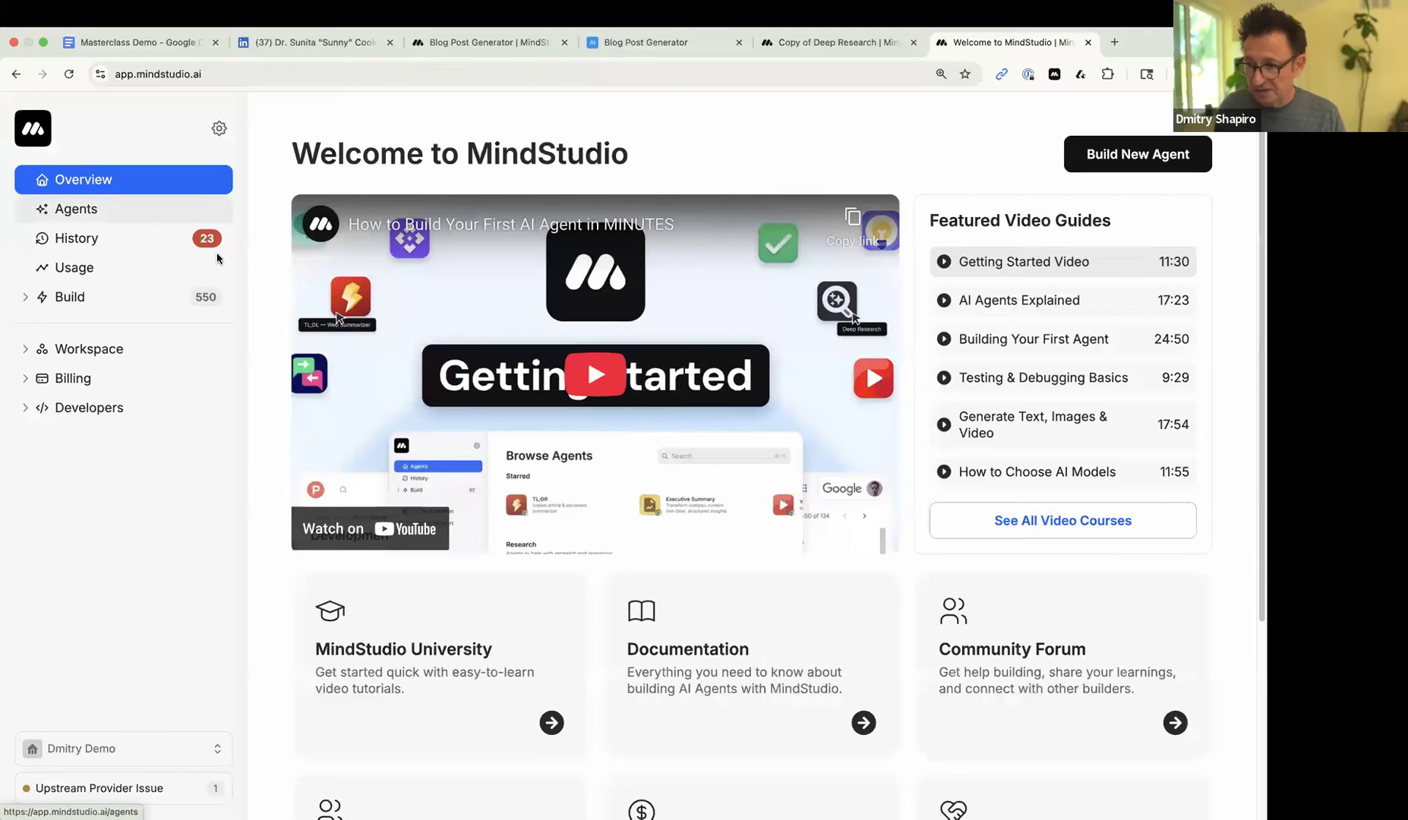
# - Reopen the Deep Research agent's page from the agent list and expand its recently shared reports
pyautogui.click(85, 202)
pyautogui.scroll(-5, 704, 418)
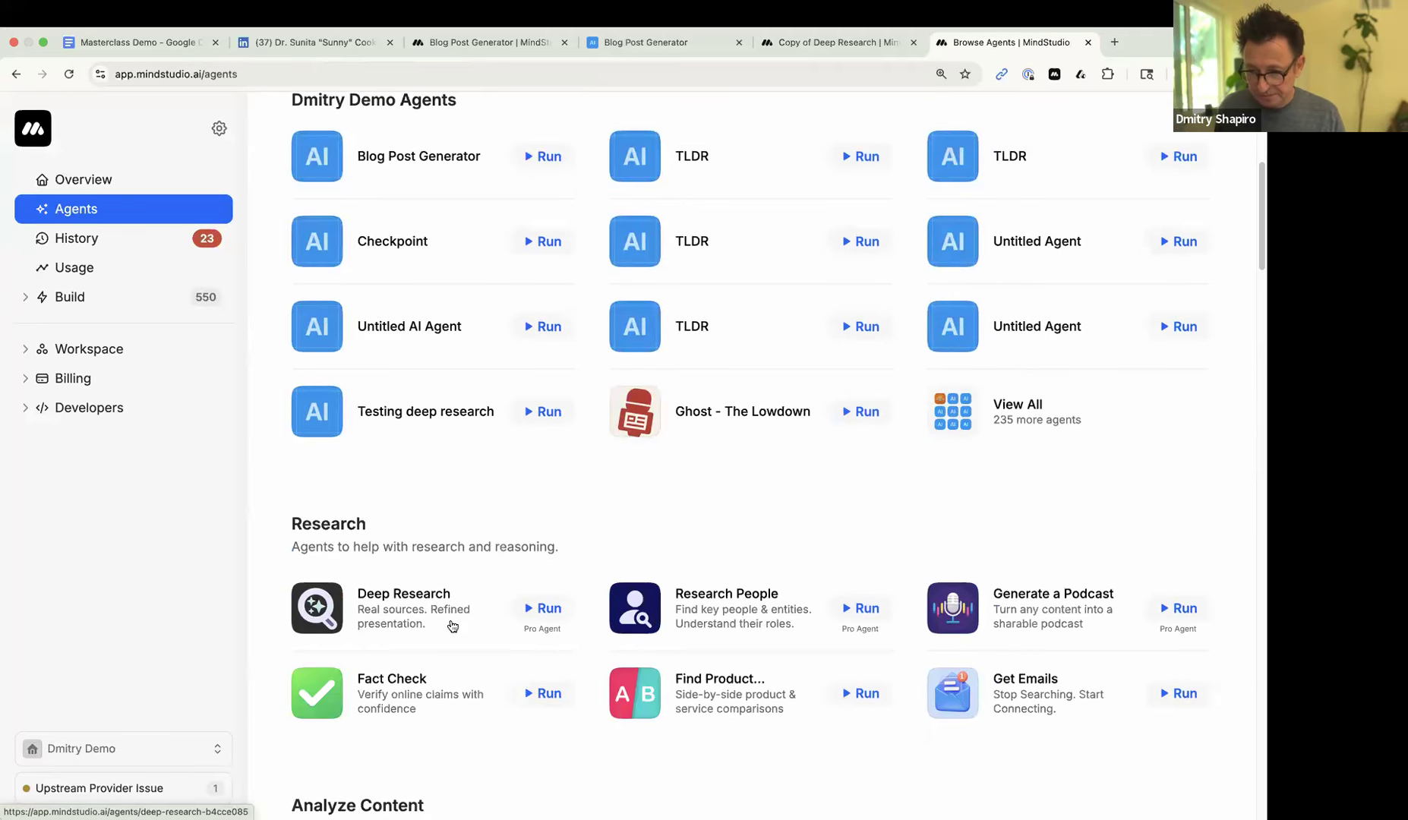
pyautogui.click(1094, 505)
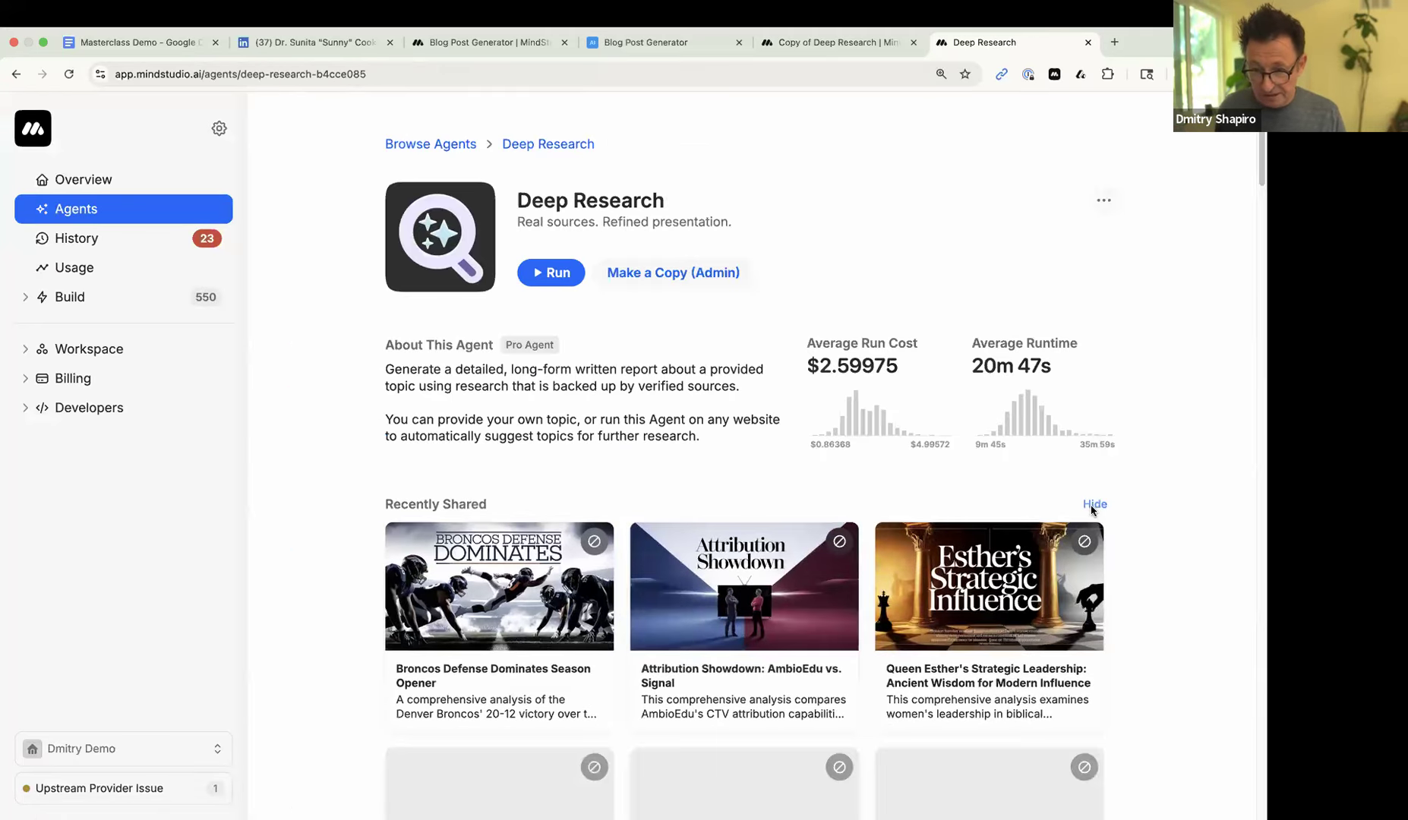
# - Browse the Deep Research agent's recently shared reports and open the one about Pathos Communications' legitimacy
pyautogui.scroll(-9, 1099, 511)
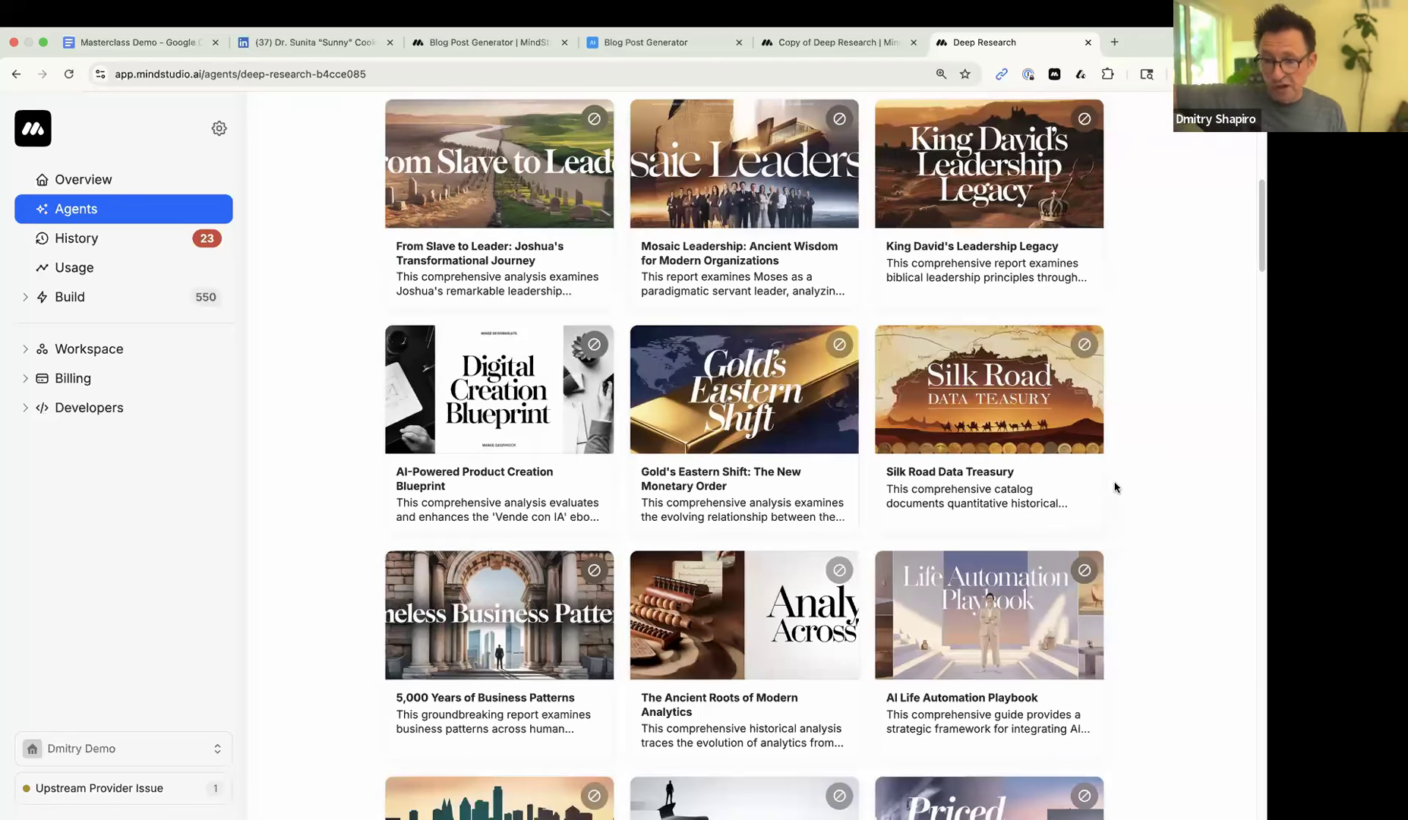
pyautogui.scroll(-7, 1114, 488)
pyautogui.scroll(-8, 1114, 483)
pyautogui.scroll(-11, 1114, 483)
pyautogui.scroll(-6, 1114, 483)
pyautogui.scroll(-3, 1114, 483)
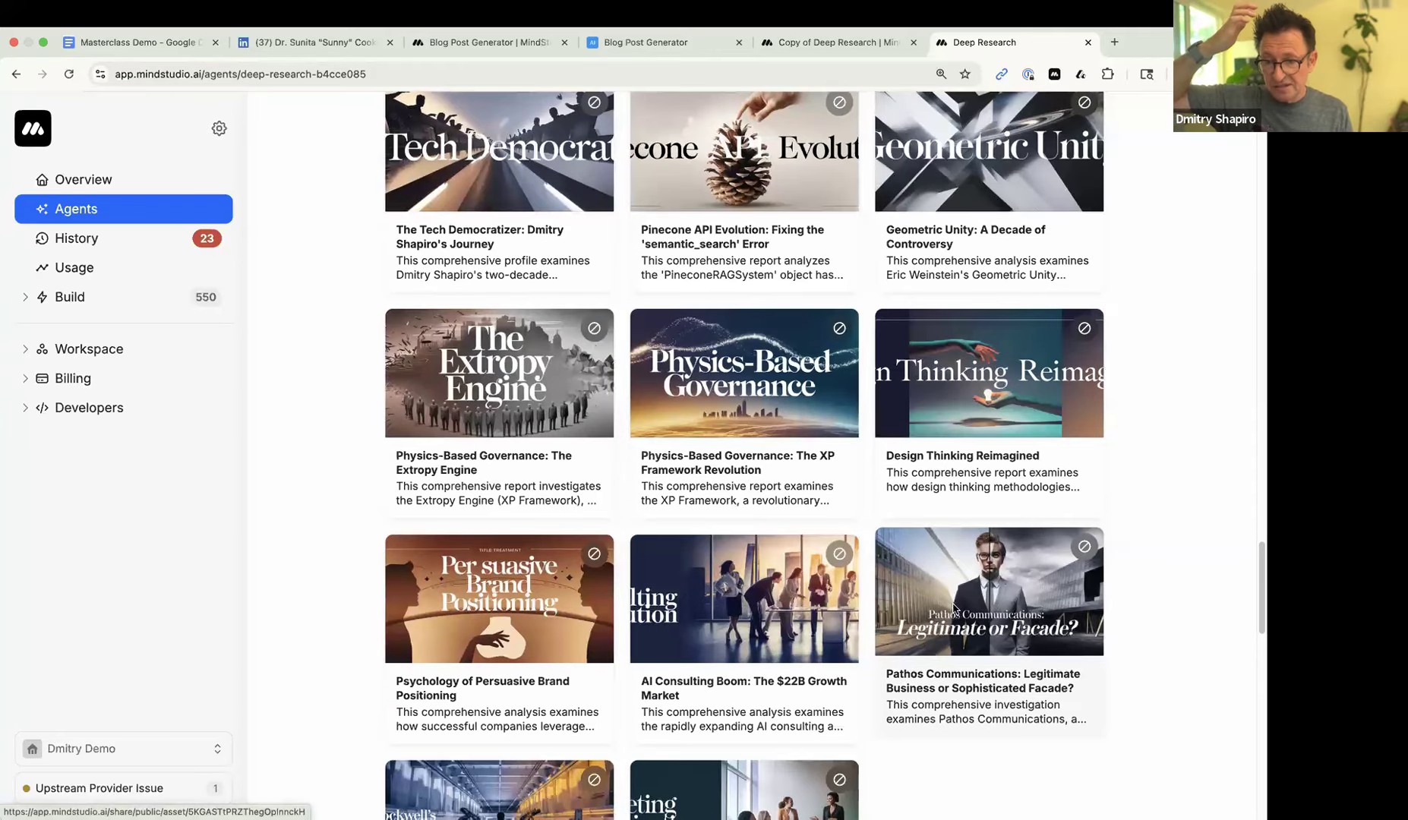
pyautogui.click(952, 612)
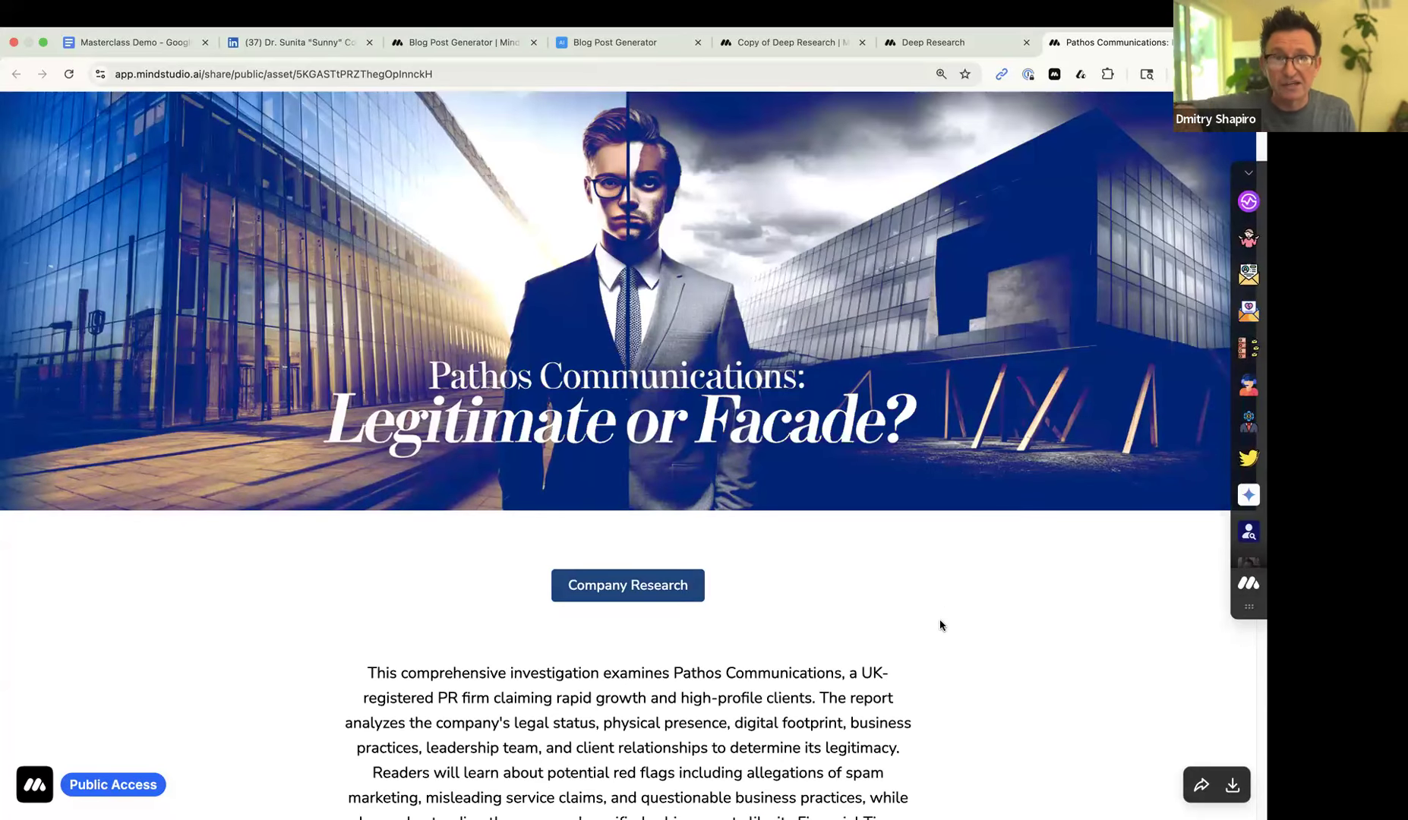
# - Switch to the Copy of Deep Research workflow and view its visualizations, ExtractQuotes, ExtensionEntry and CreatePodcast flows
pyautogui.click(903, 47)
pyautogui.click(776, 44)
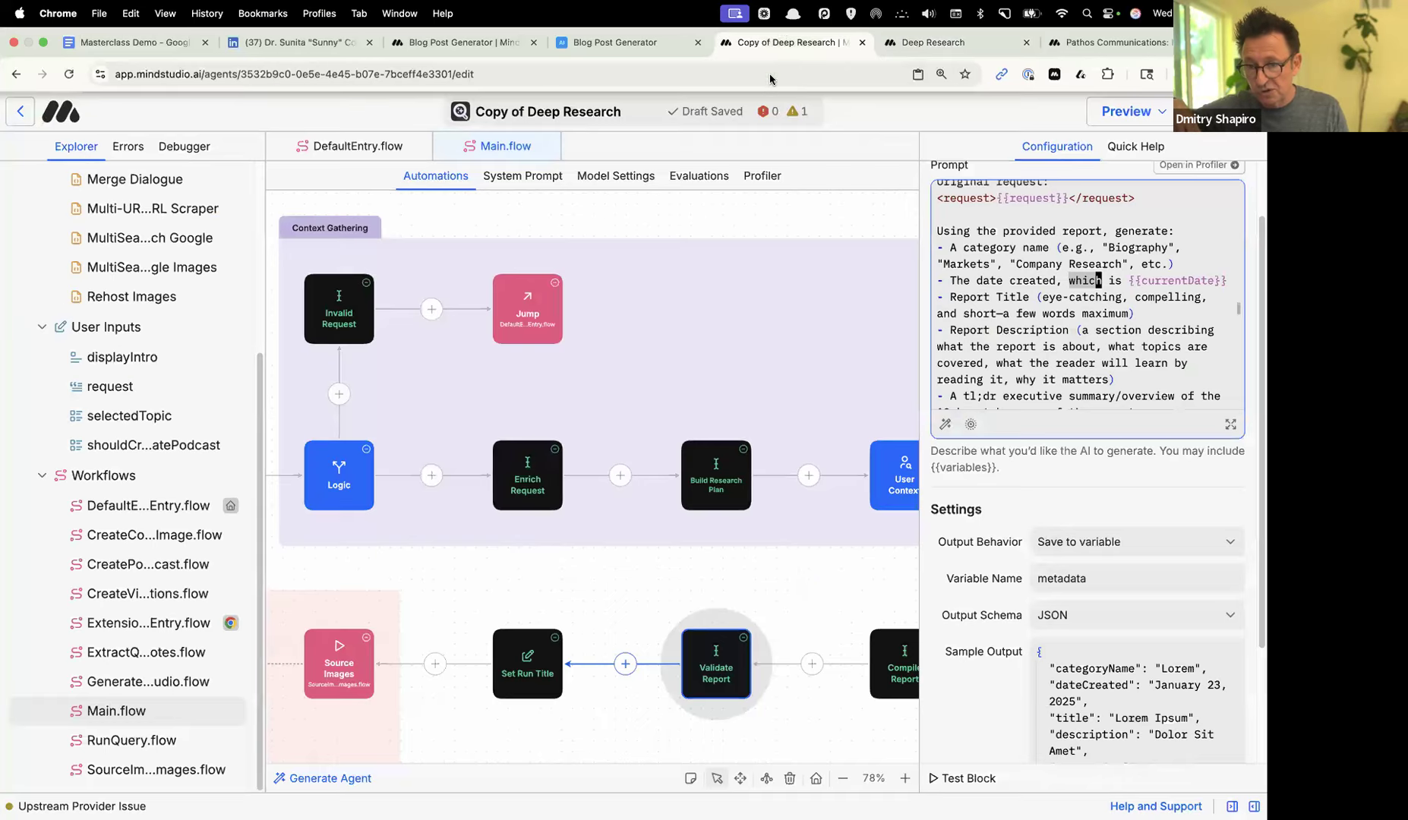
pyautogui.click(158, 594)
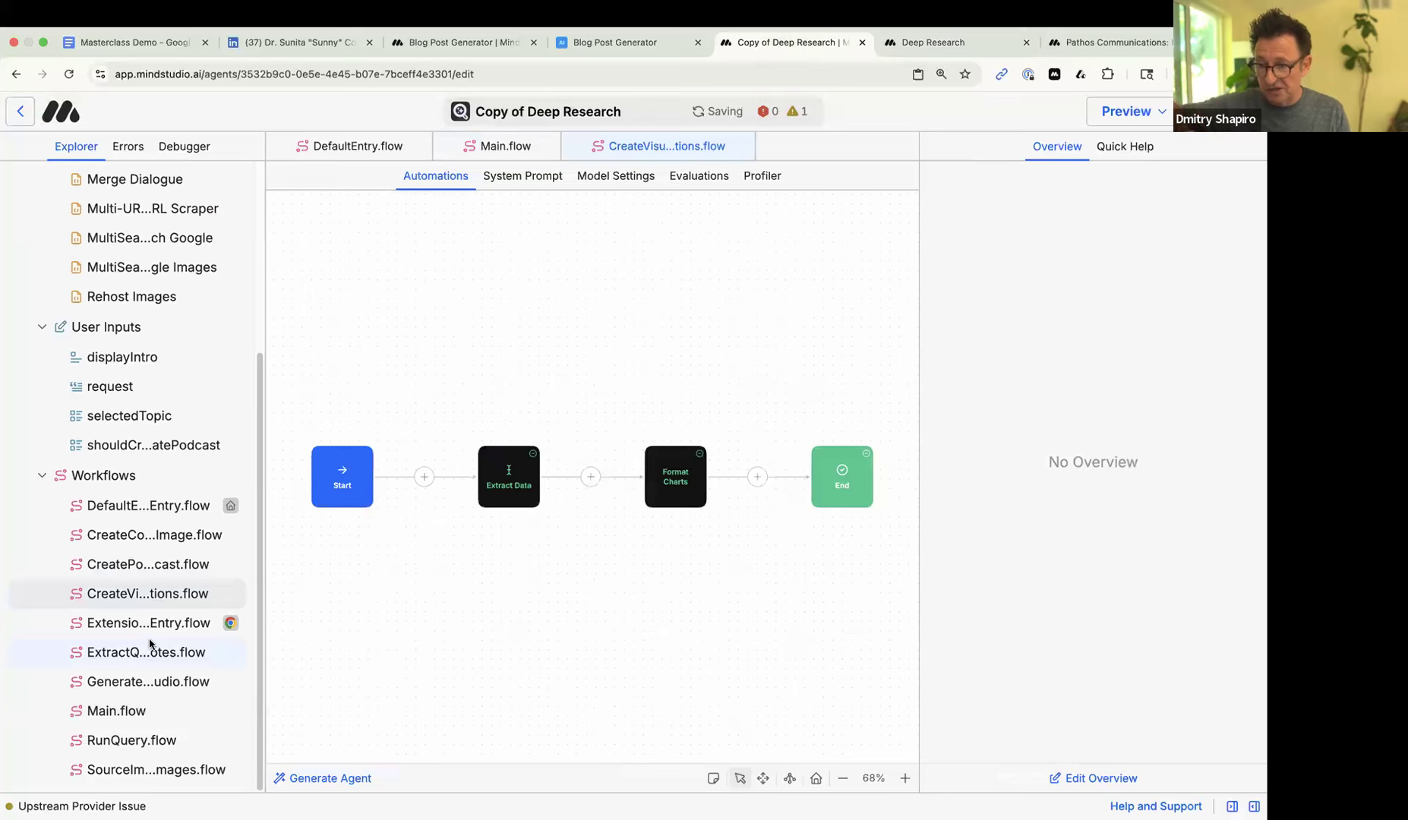
pyautogui.click(152, 652)
pyautogui.click(152, 623)
pyautogui.click(149, 564)
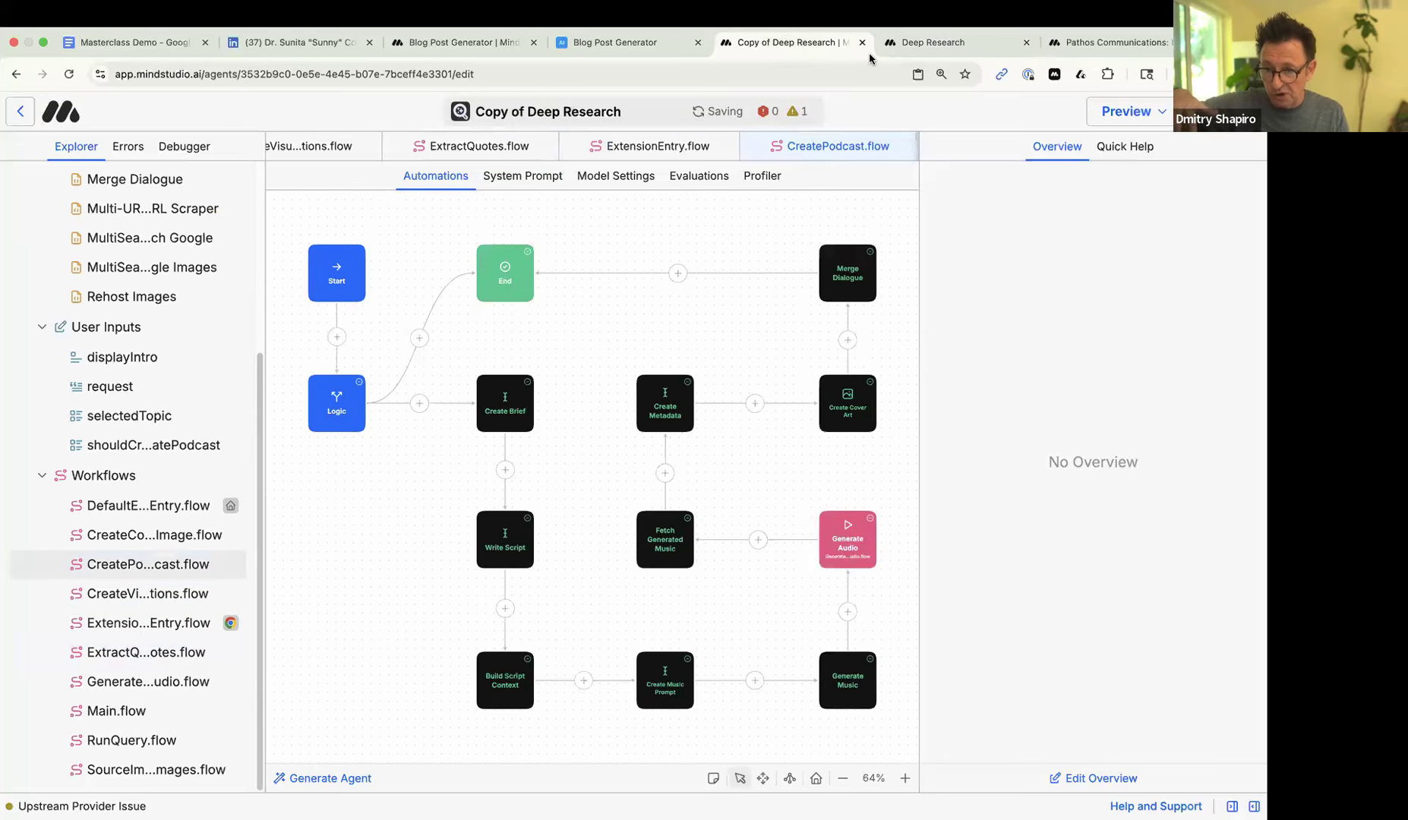
# - Return to the Pathos Communications report, look over its summary, takeaways and overview, and briefly play its podcast
pyautogui.click(1109, 42)
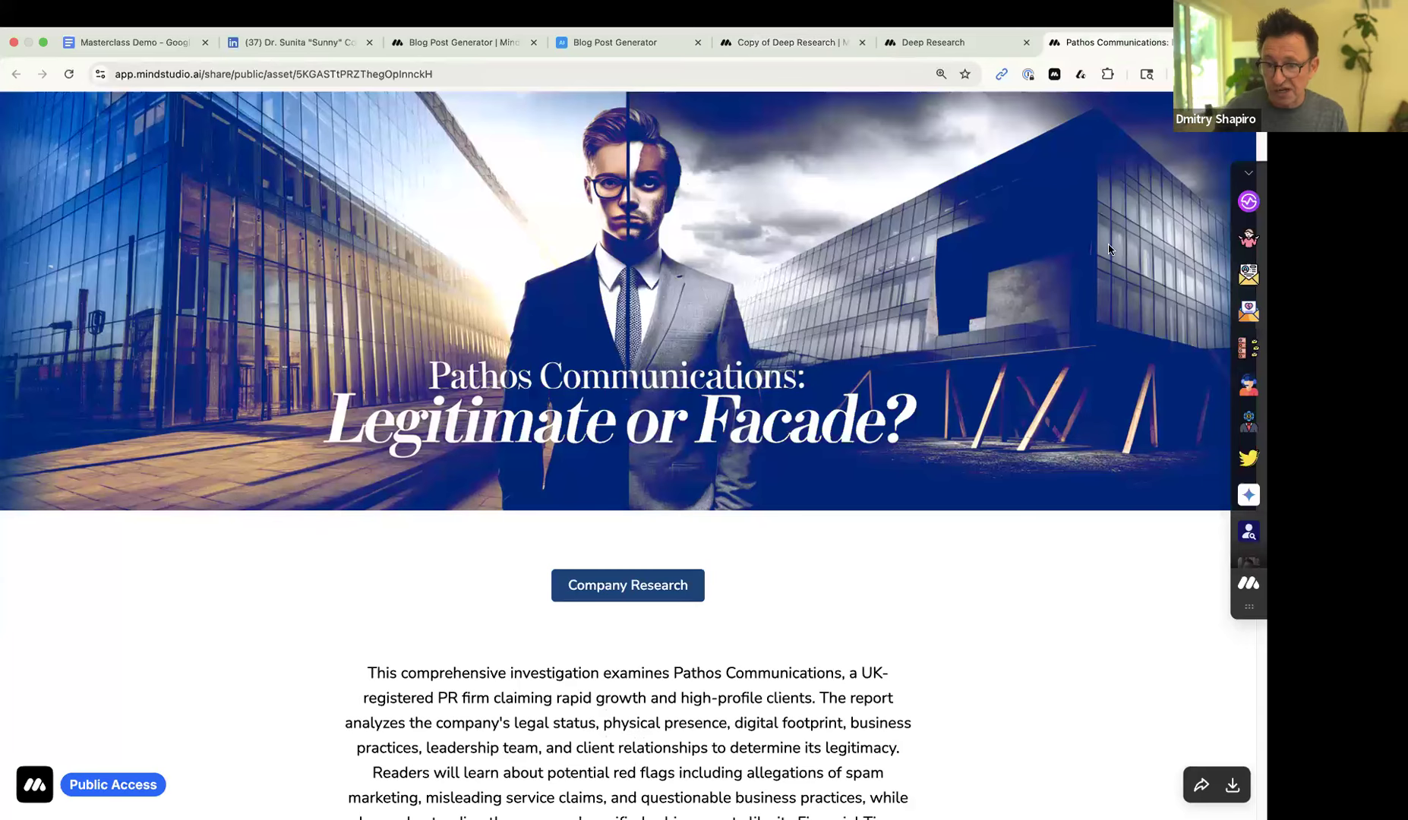
pyautogui.scroll(-3, 1184, 584)
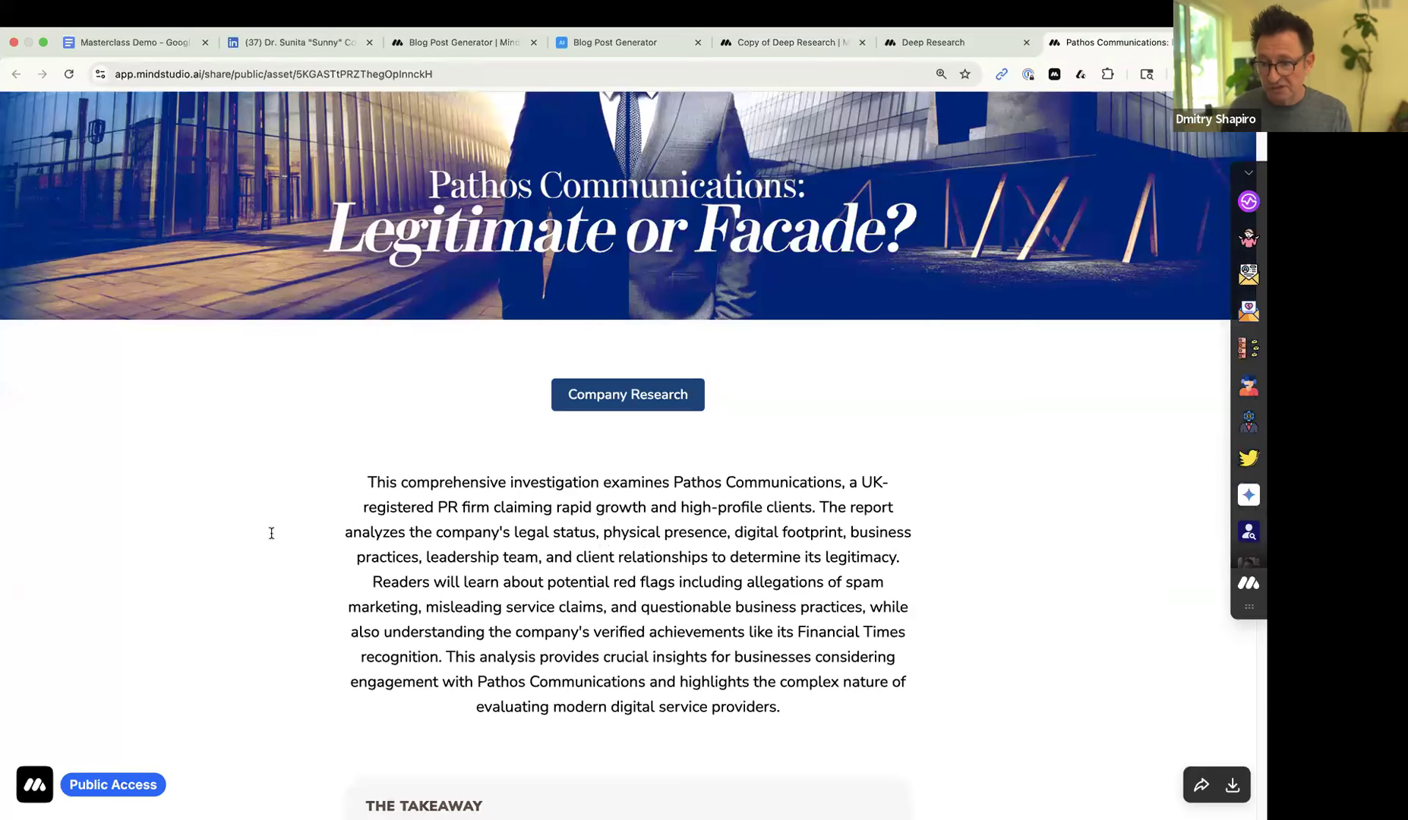
pyautogui.scroll(-8, 1016, 589)
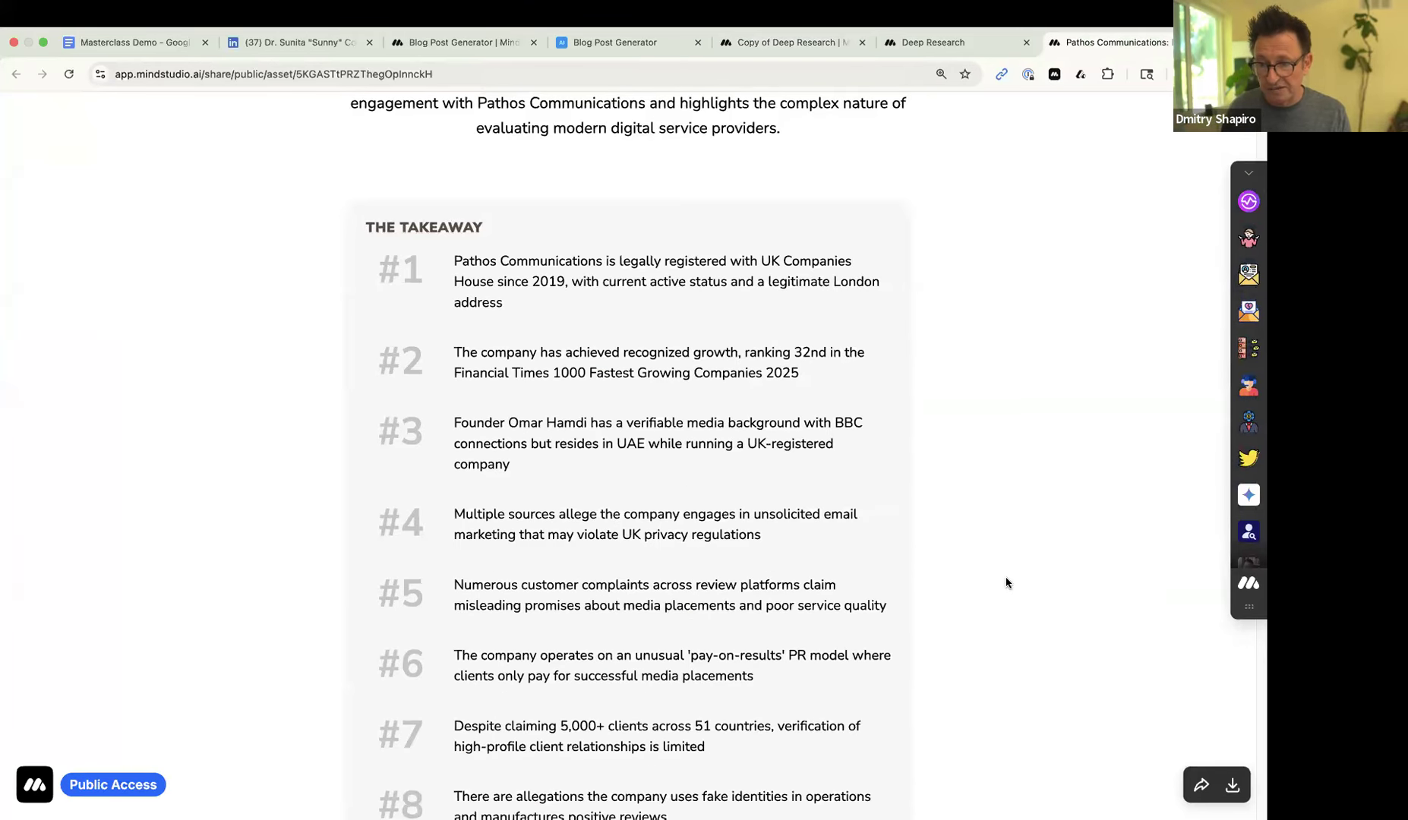
pyautogui.scroll(-12, 904, 626)
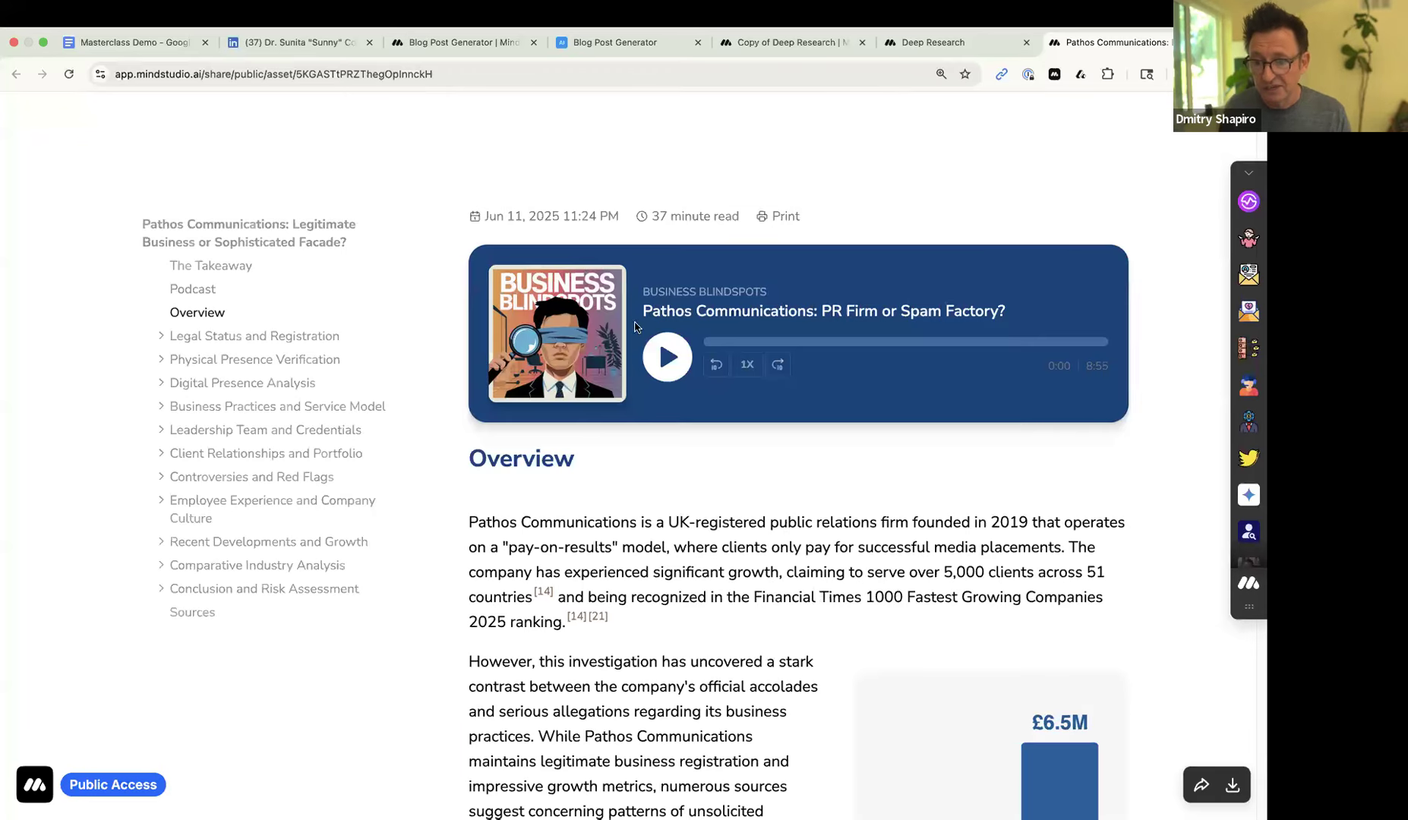
pyautogui.click(668, 366)
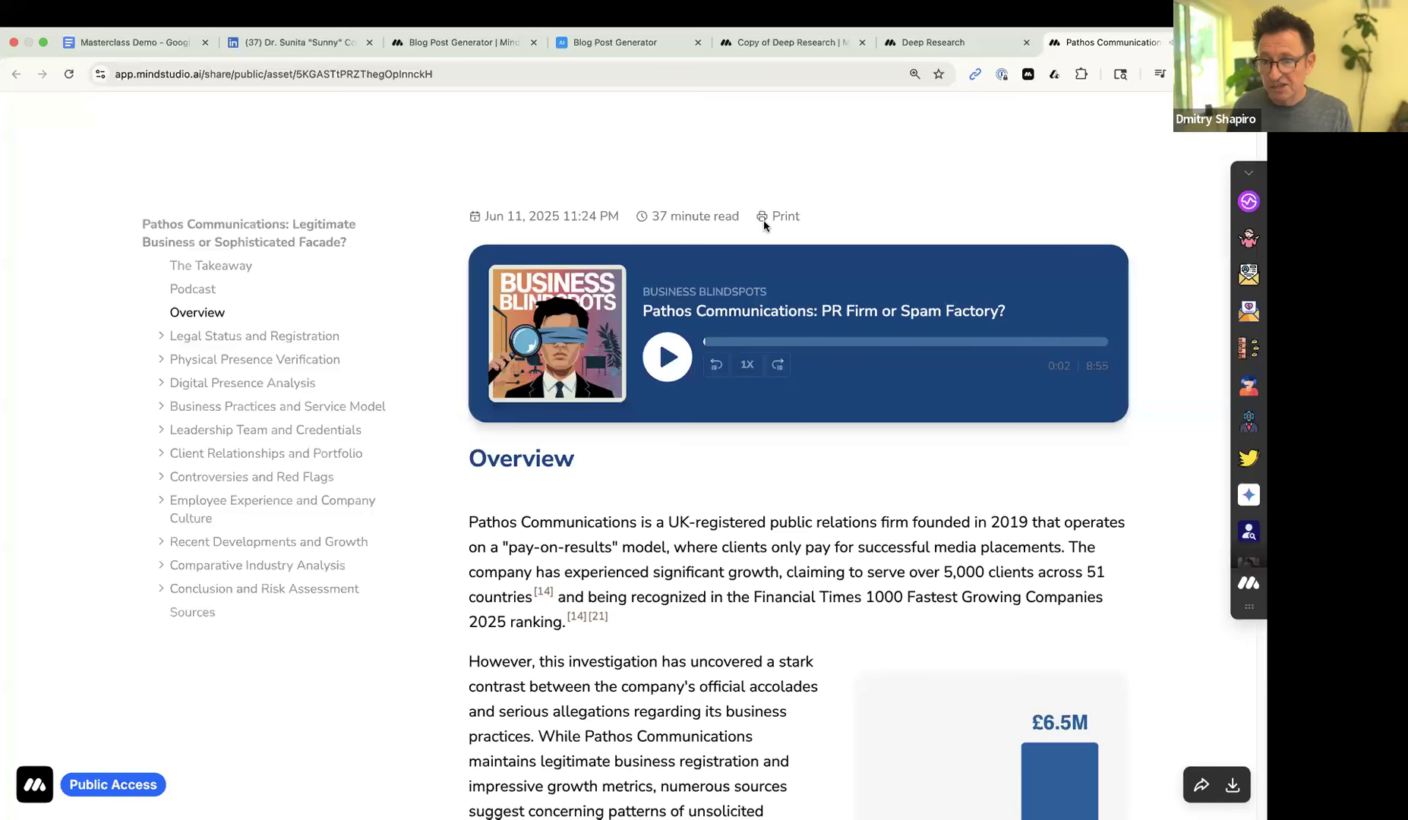
pyautogui.scroll(-3, 773, 548)
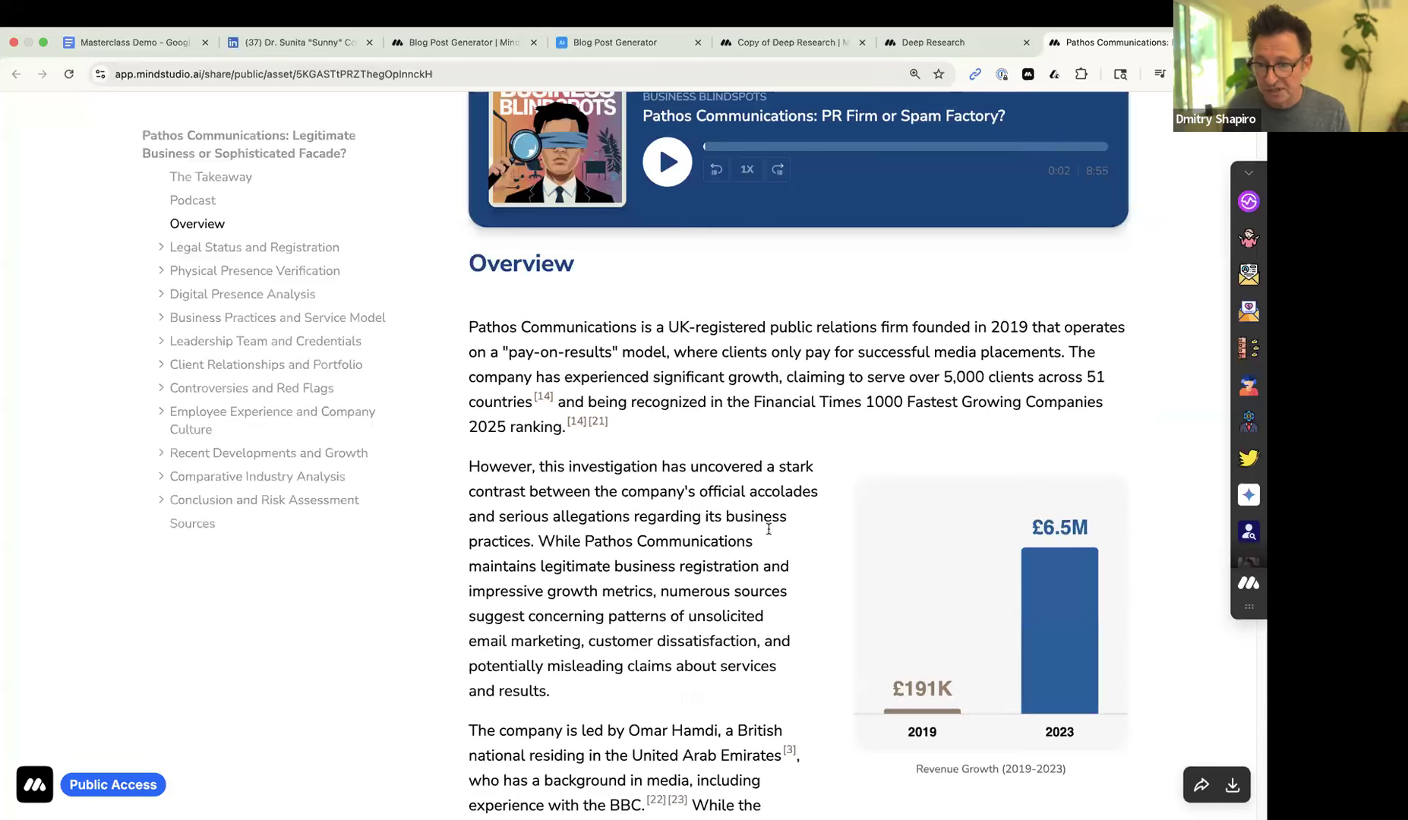
pyautogui.scroll(-1, 769, 530)
pyautogui.scroll(15, 696, 559)
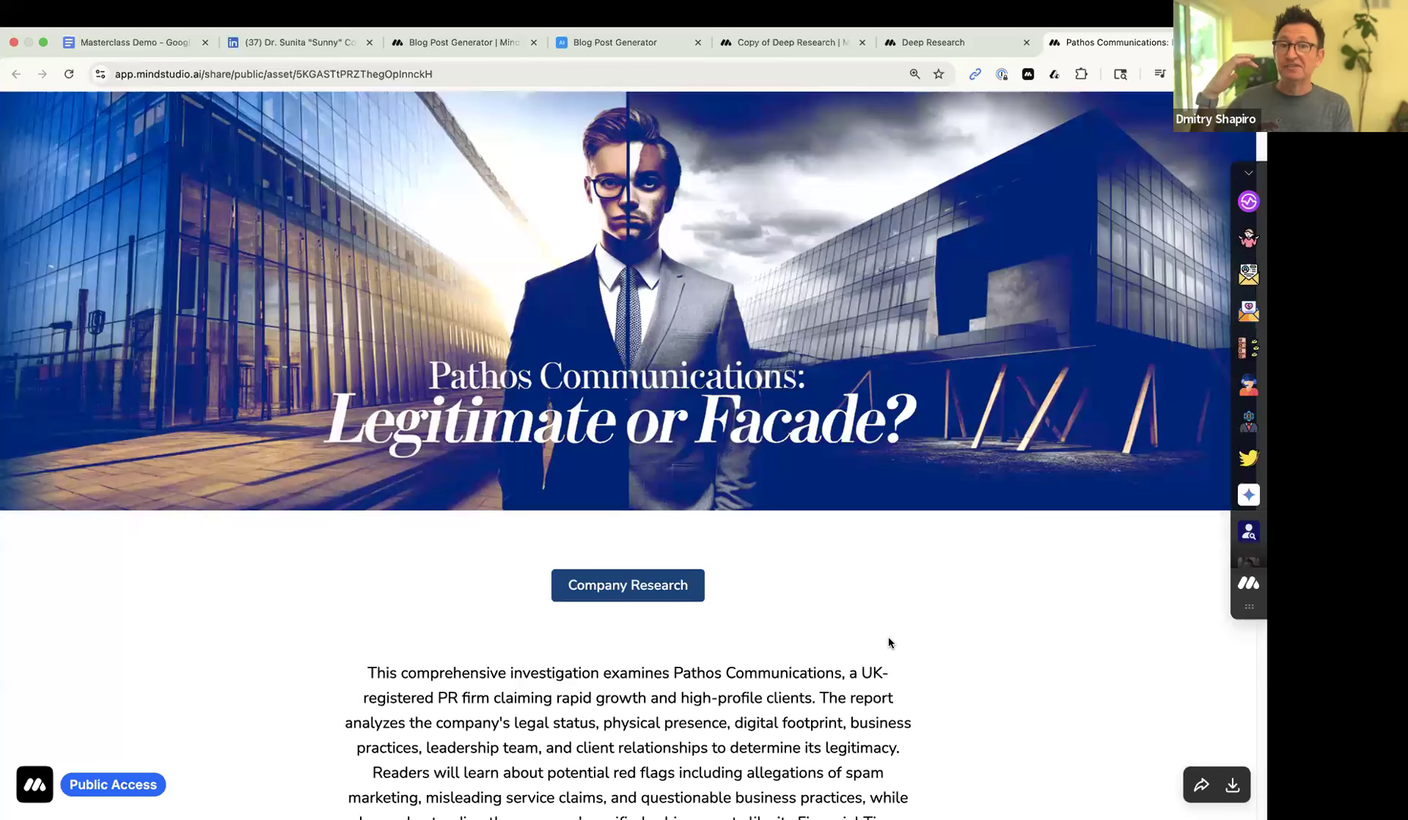
# - Read the report from its introduction through The Takeaway, the Overview with its revenue chart, and the Leadership and Ownership section
pyautogui.scroll(-5, 869, 657)
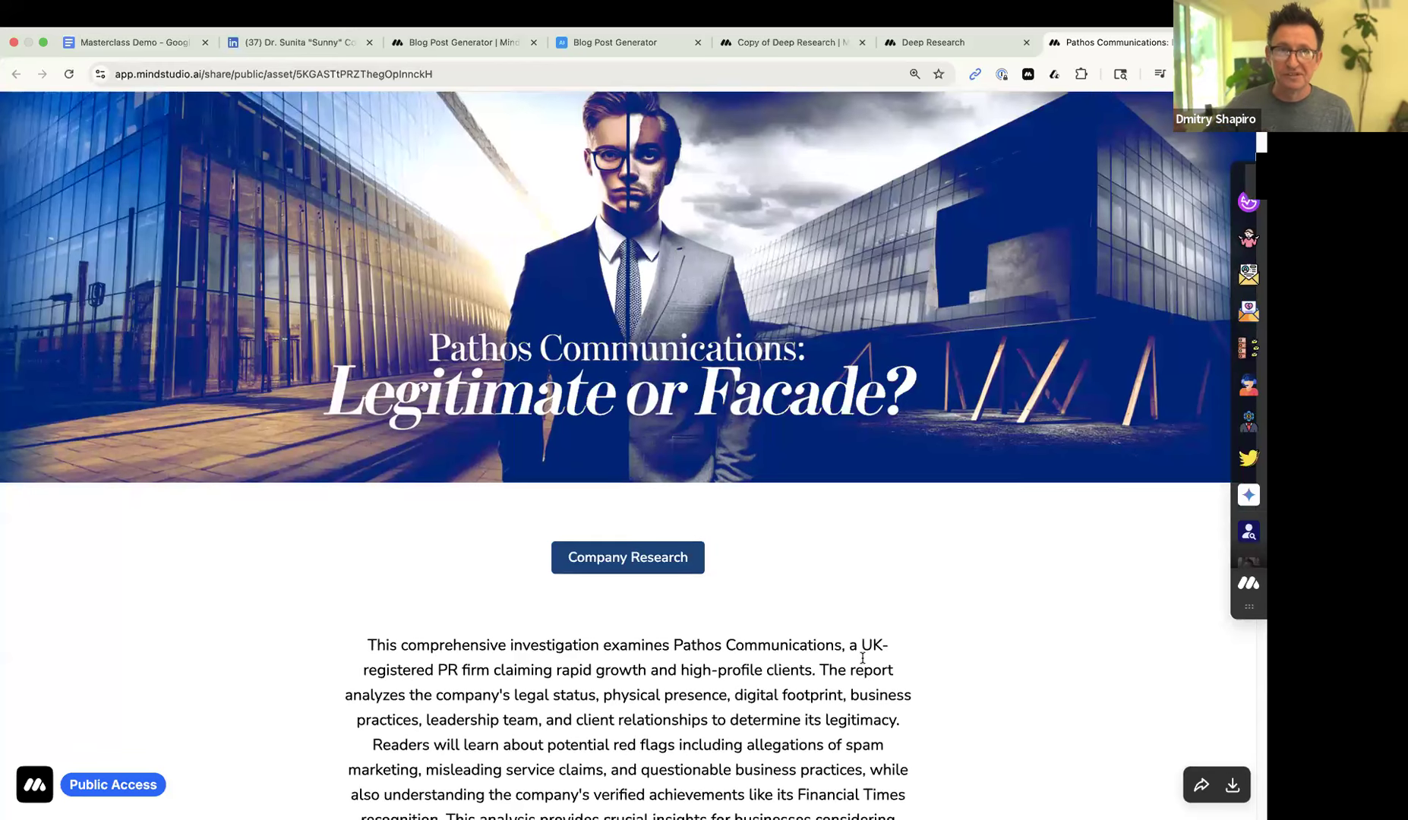
pyautogui.scroll(-15, 862, 657)
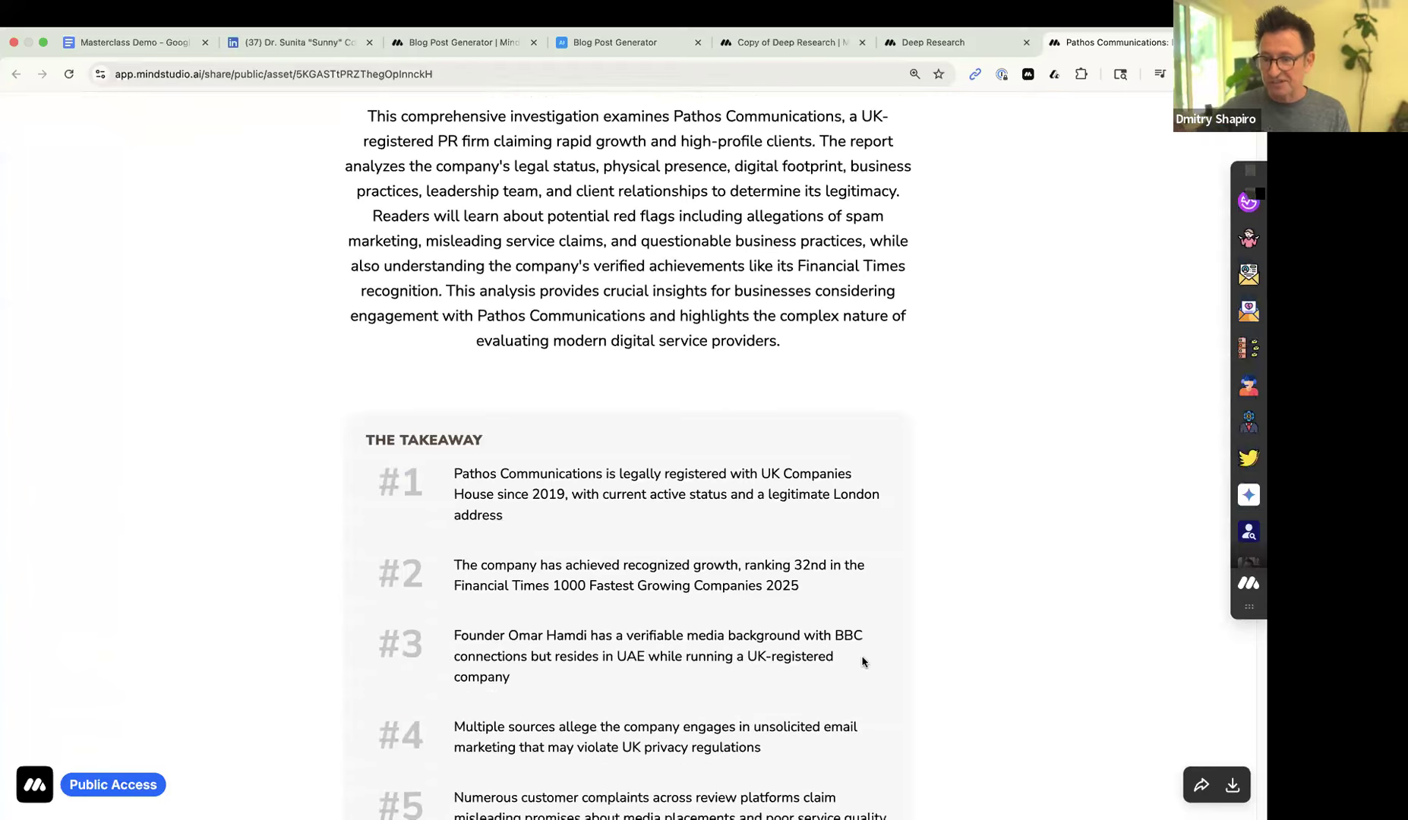
pyautogui.scroll(-8, 862, 659)
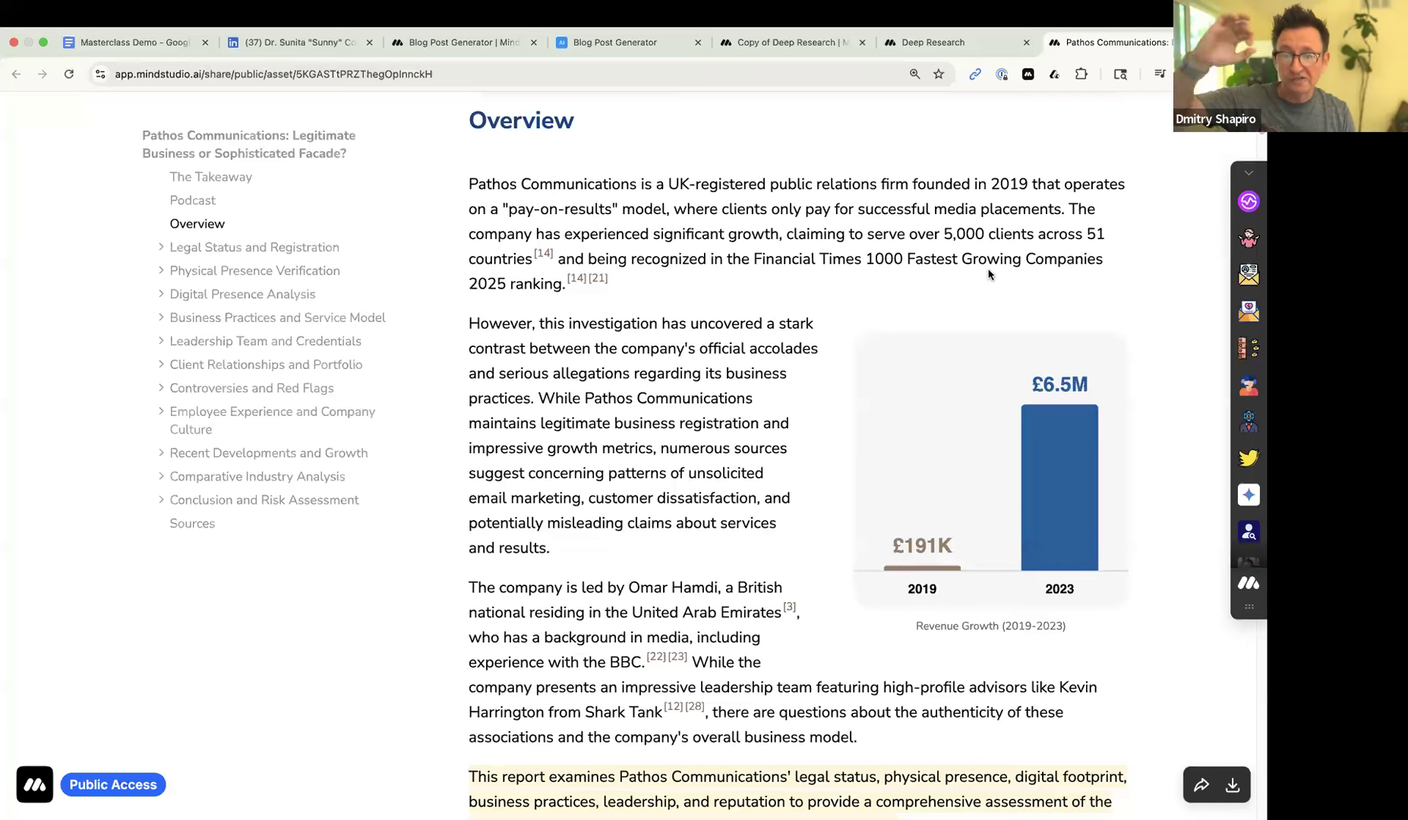
pyautogui.scroll(-9, 1033, 554)
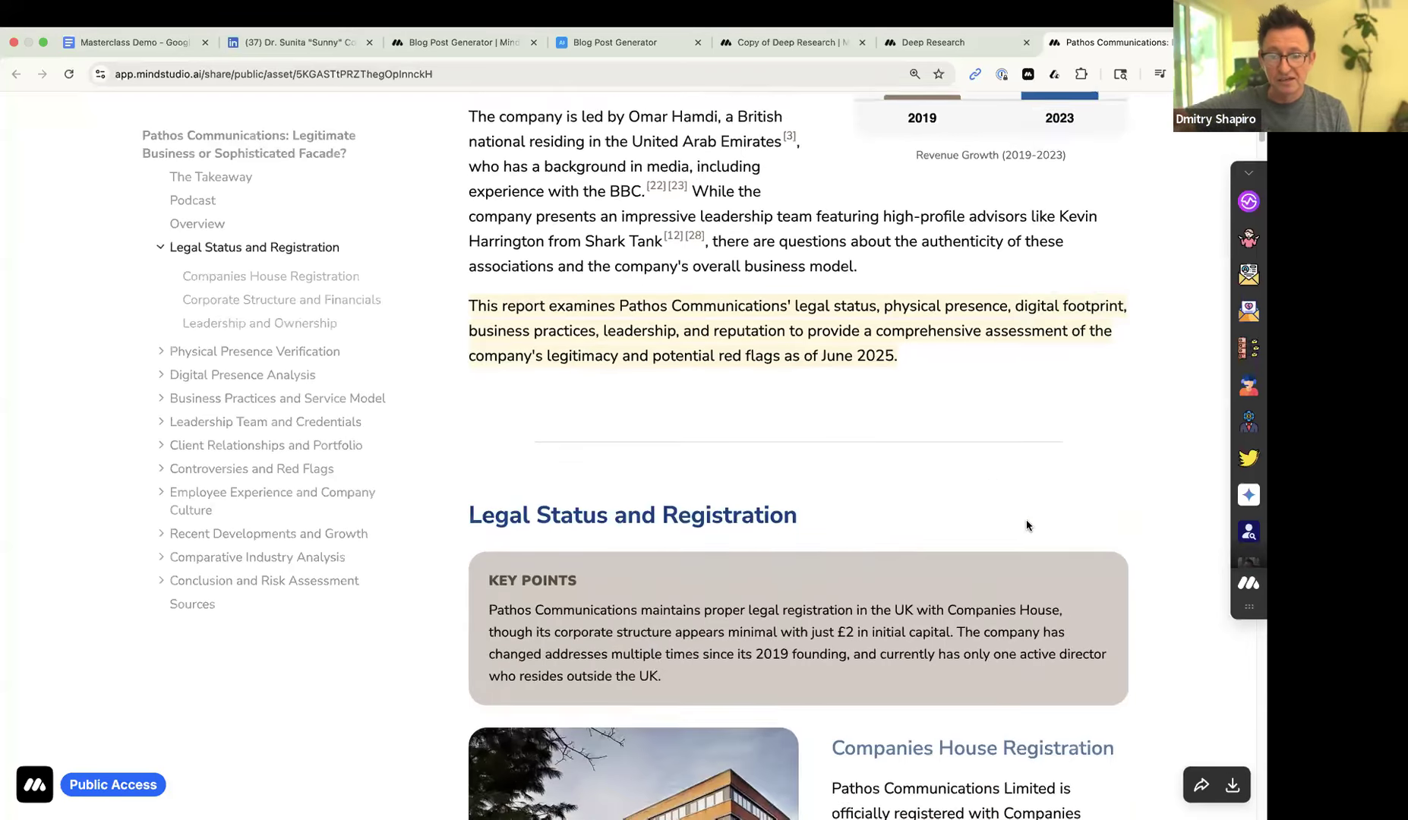
pyautogui.scroll(-8, 1025, 525)
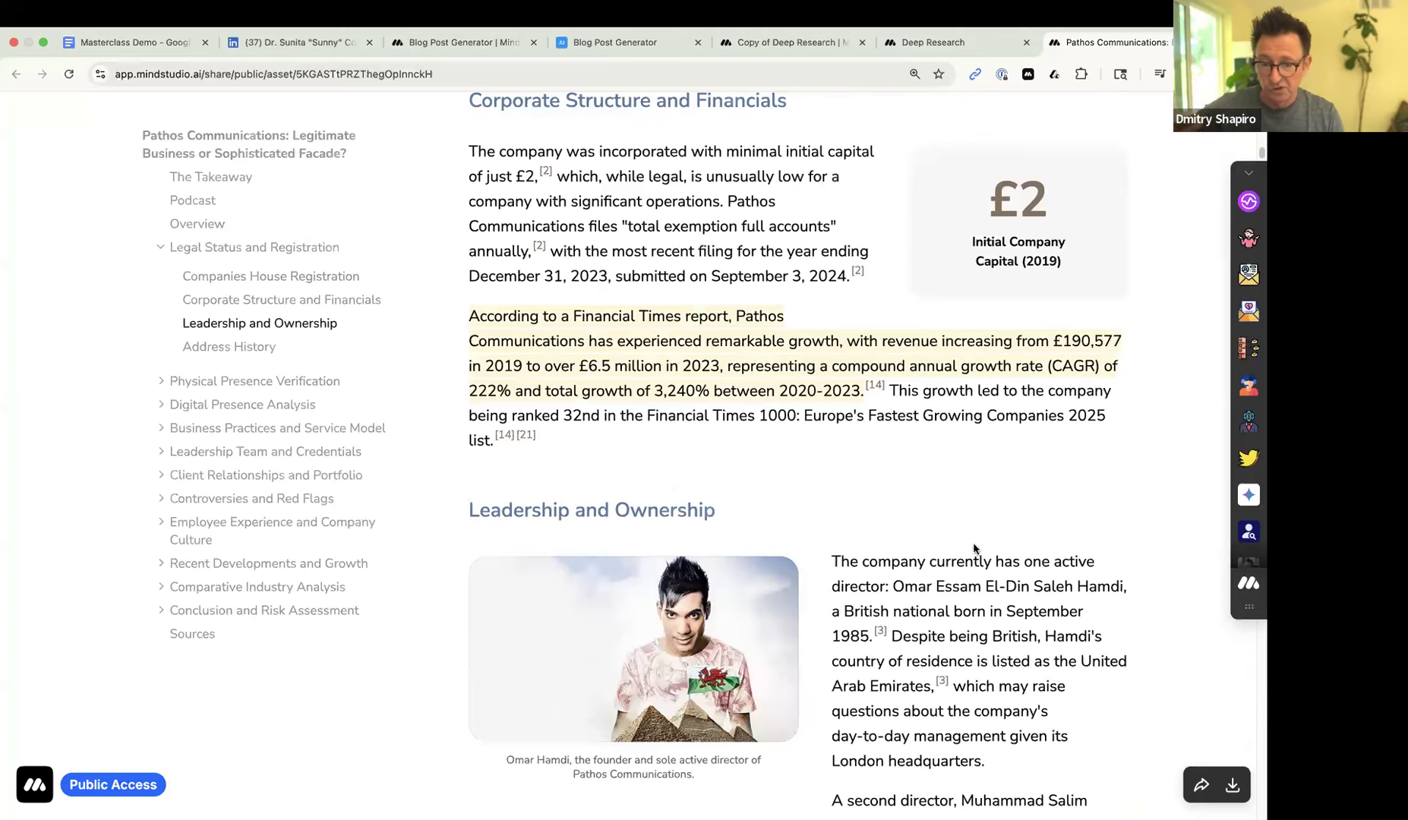
pyautogui.scroll(-2, 977, 539)
# - Examine the report's Legal Status and Registration key points, images and financial figures, and skim onward through the office and employee sections
pyautogui.scroll(10, 977, 509)
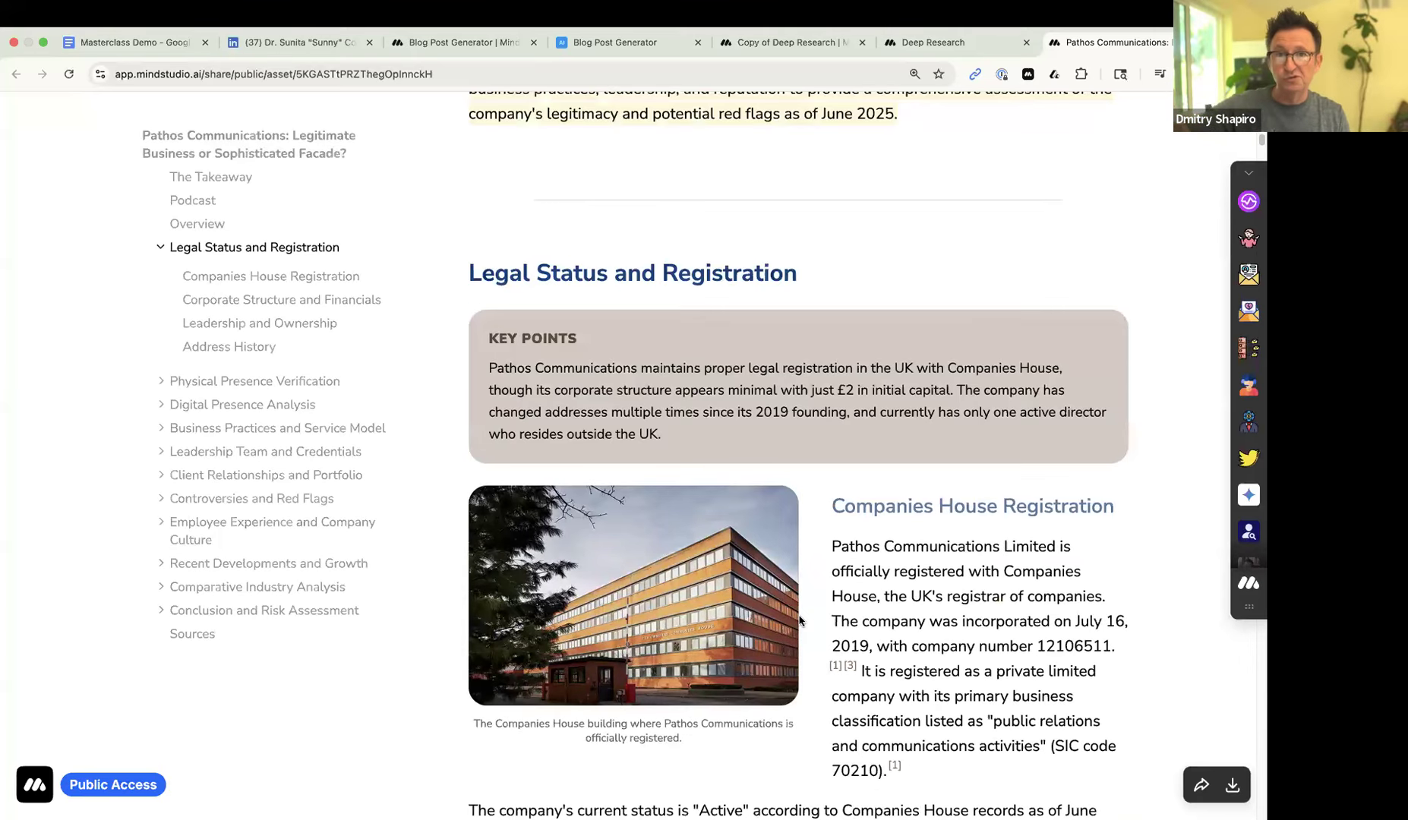
pyautogui.scroll(-5, 835, 619)
pyautogui.scroll(5, 832, 622)
pyautogui.scroll(-1, 839, 608)
pyautogui.moveTo(895, 680)
pyautogui.scroll(-5, 701, 386)
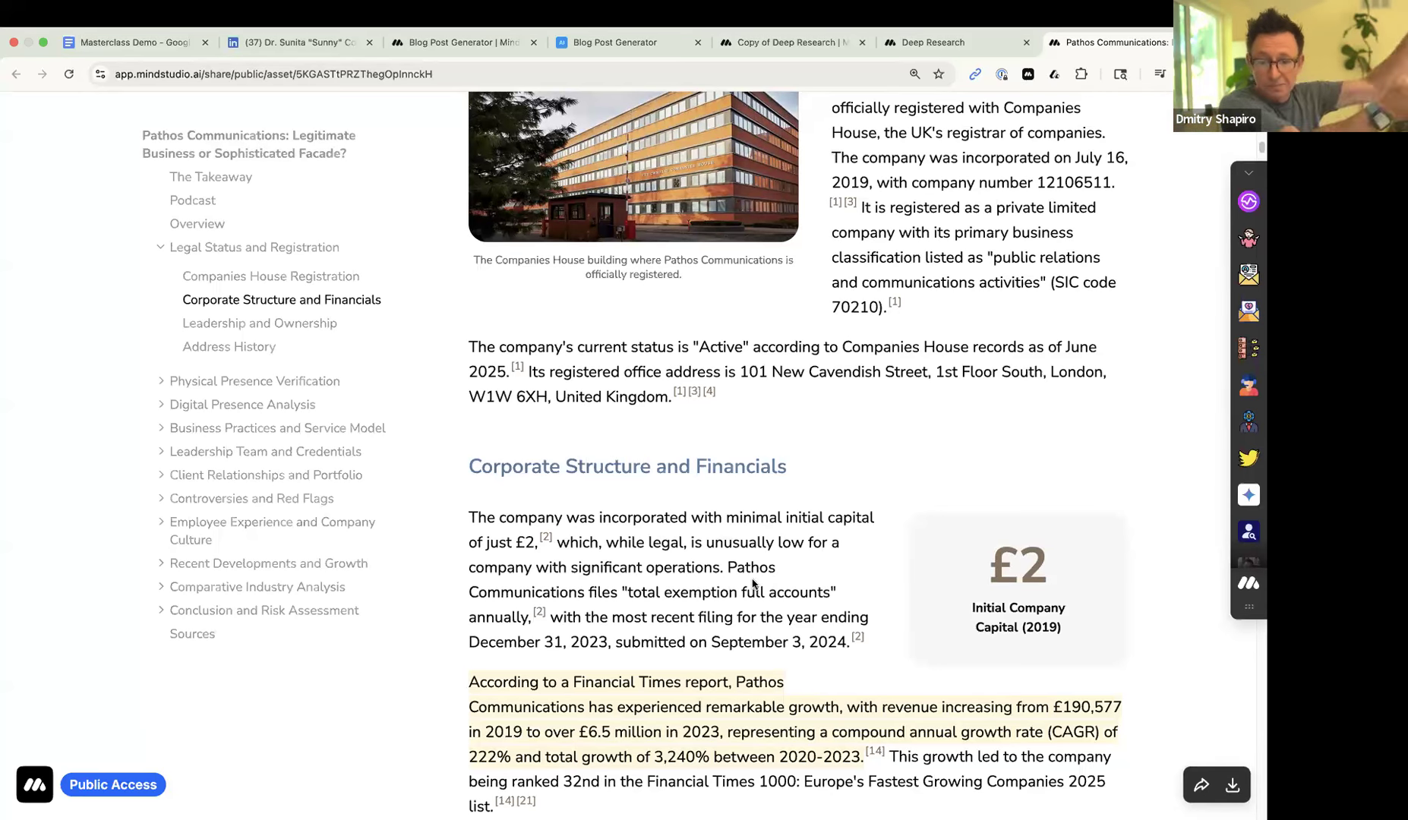
pyautogui.scroll(-12, 752, 582)
pyautogui.scroll(-20, 744, 584)
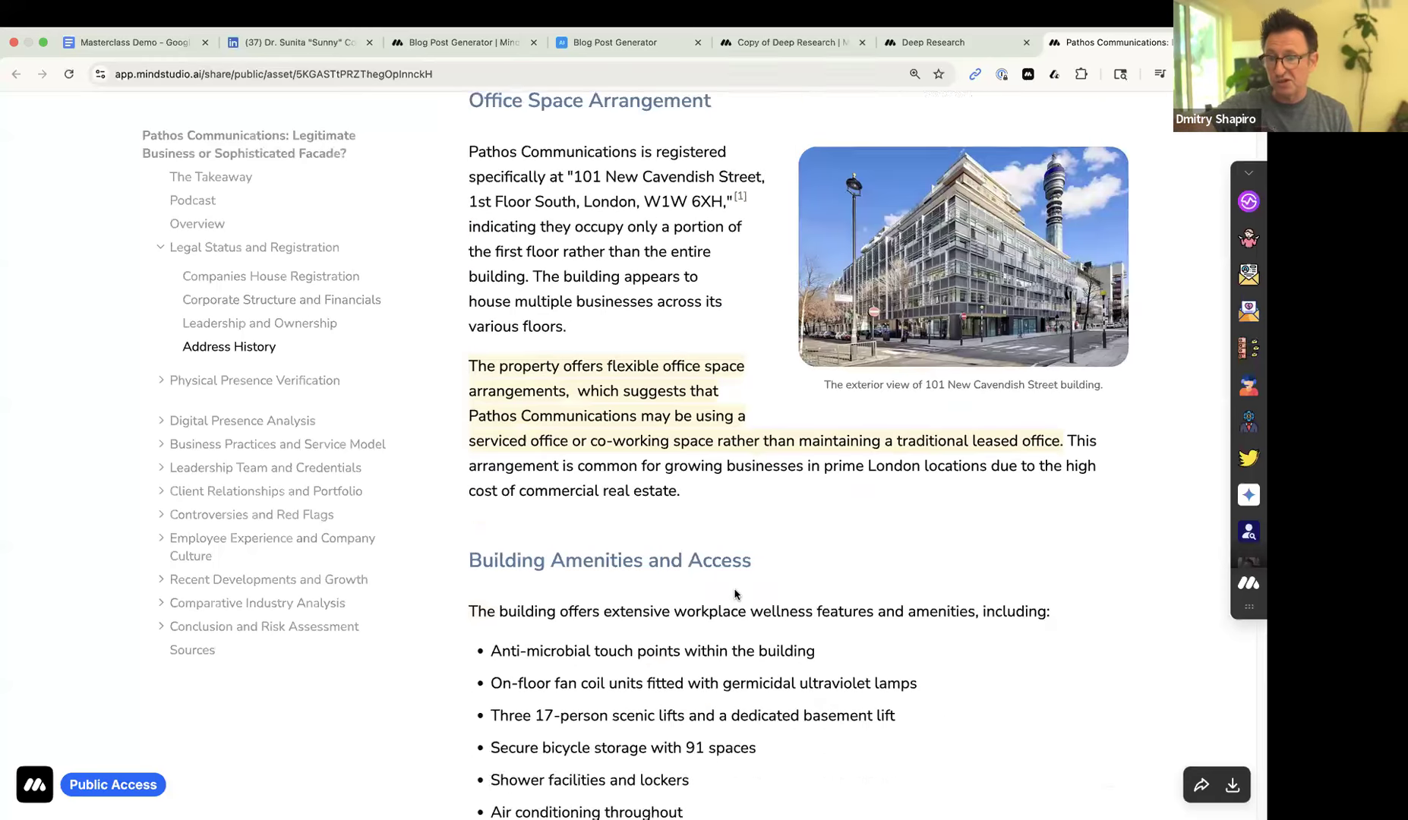
pyautogui.scroll(-20, 703, 612)
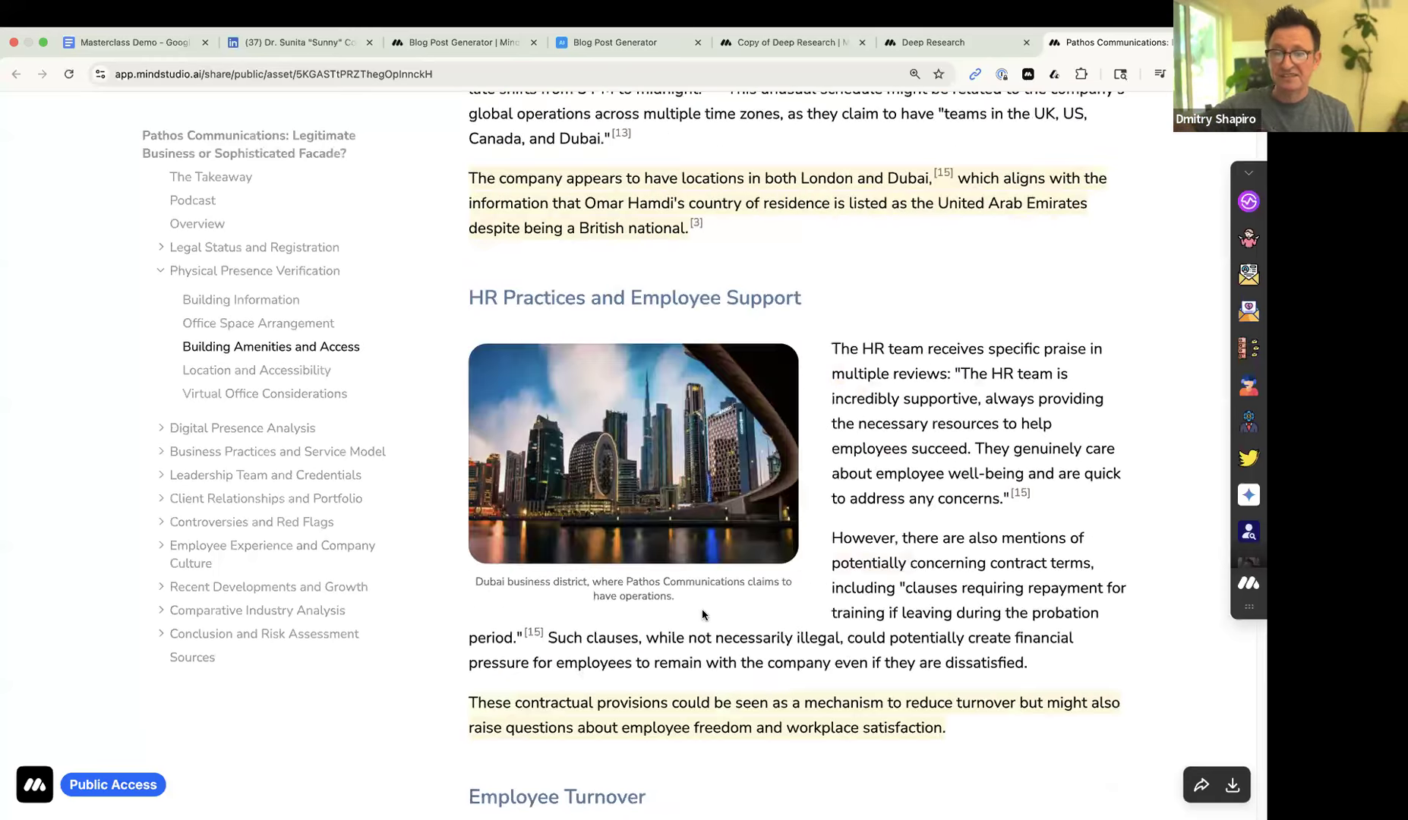
# - Inspect the report's Sources section, looking over the cited quotes, source types and linked pages
pyautogui.scroll(-20, 702, 614)
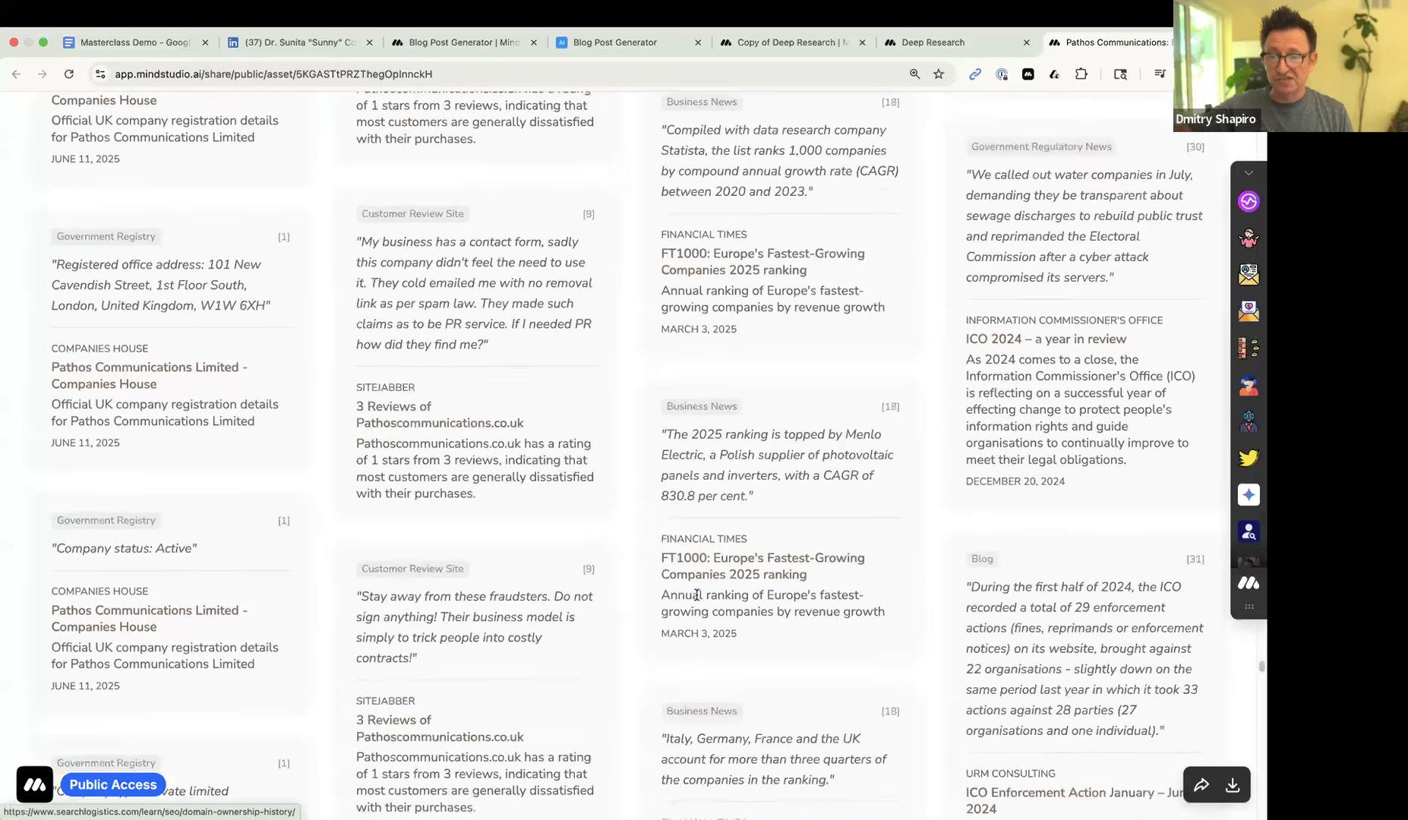
pyautogui.scroll(10, 696, 594)
pyautogui.scroll(-3, 697, 595)
pyautogui.moveTo(571, 540); pyautogui.dragTo(670, 562)
pyautogui.scroll(-4, 670, 562)
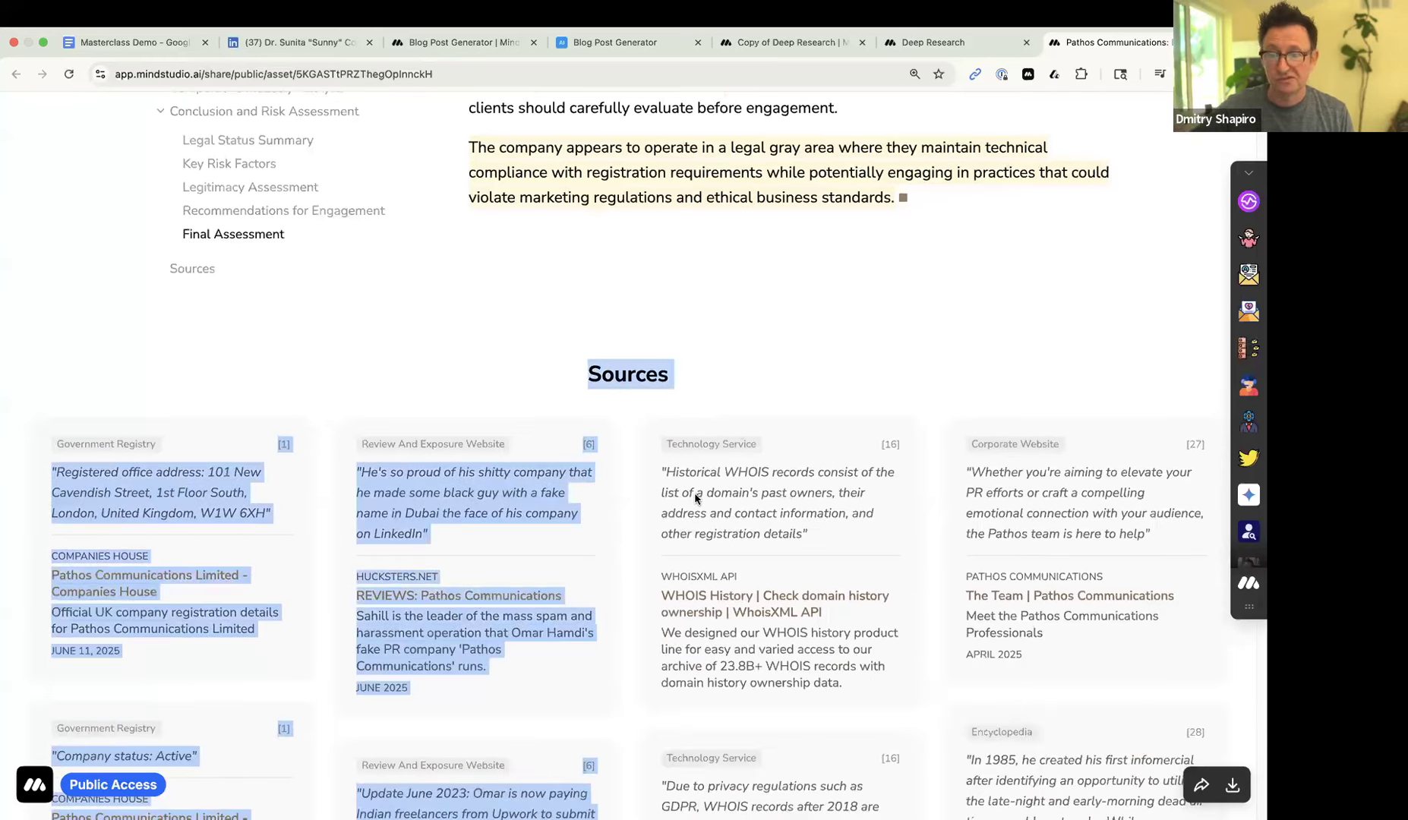
pyautogui.click(754, 392)
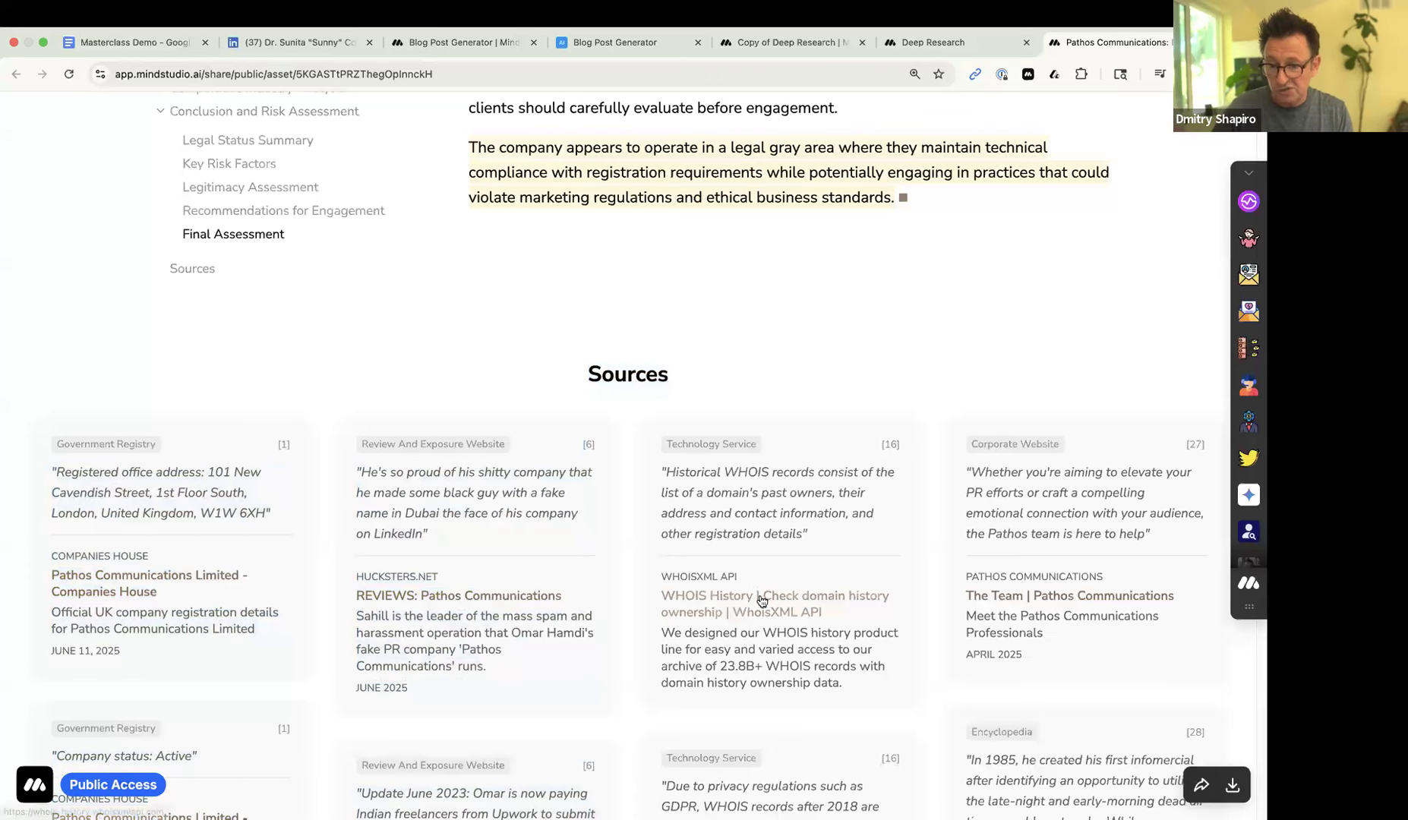
pyautogui.scroll(-10, 737, 522)
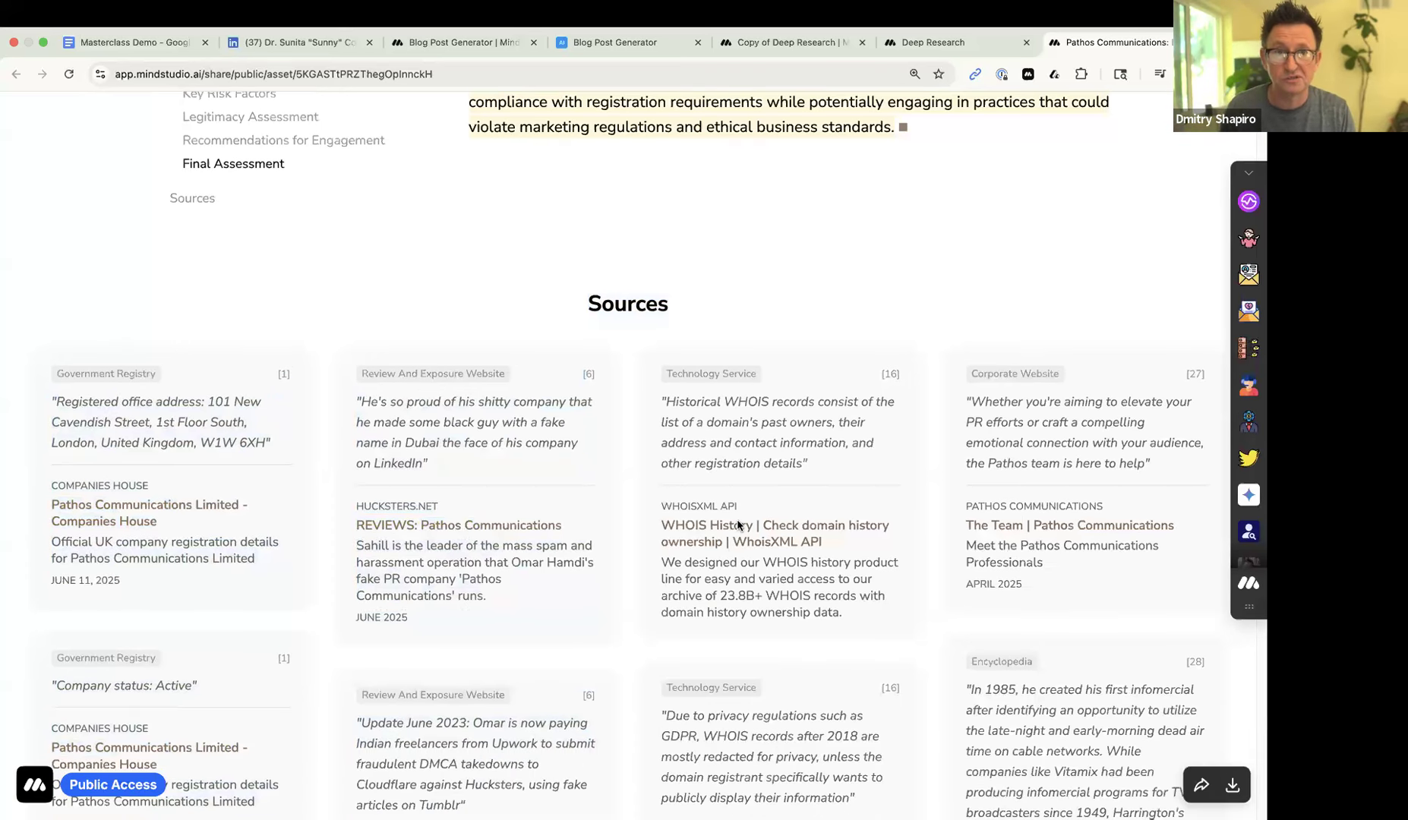
pyautogui.scroll(-8, 737, 524)
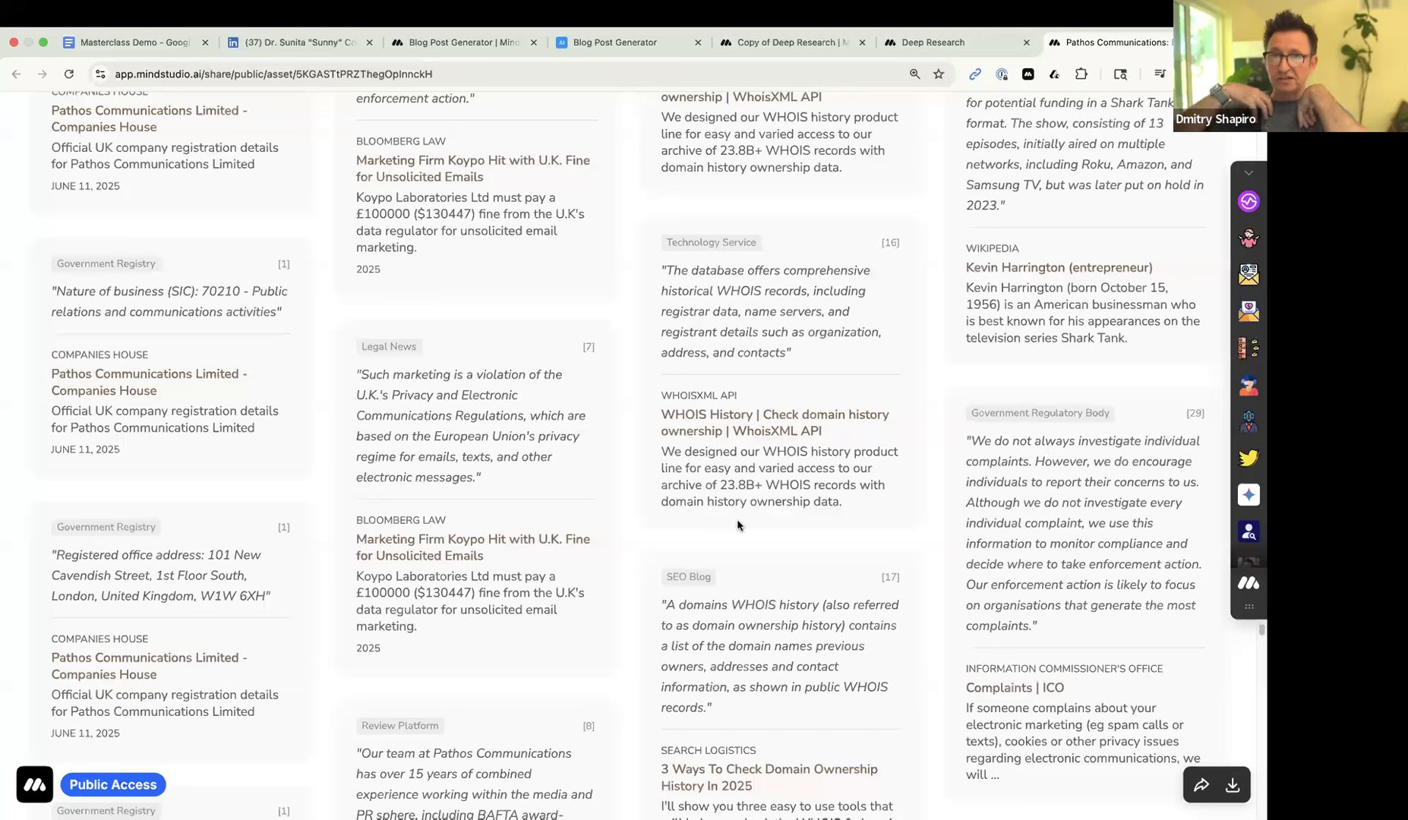
# - Skim back up the report through Comparative Industry Analysis, Employee Experience and Company Culture, and Controversies and Red Flags
pyautogui.scroll(20, 757, 484)
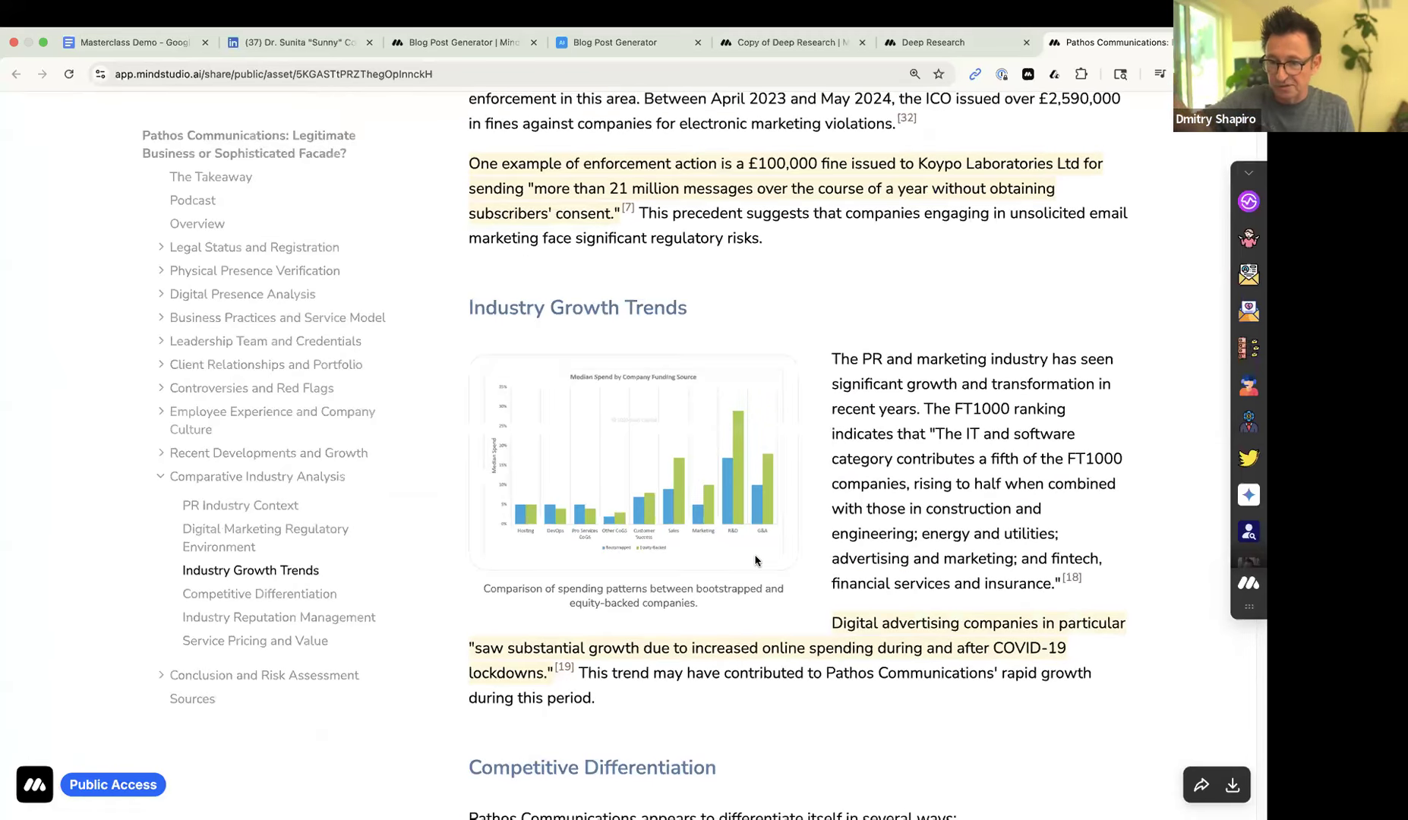
pyautogui.scroll(15, 727, 553)
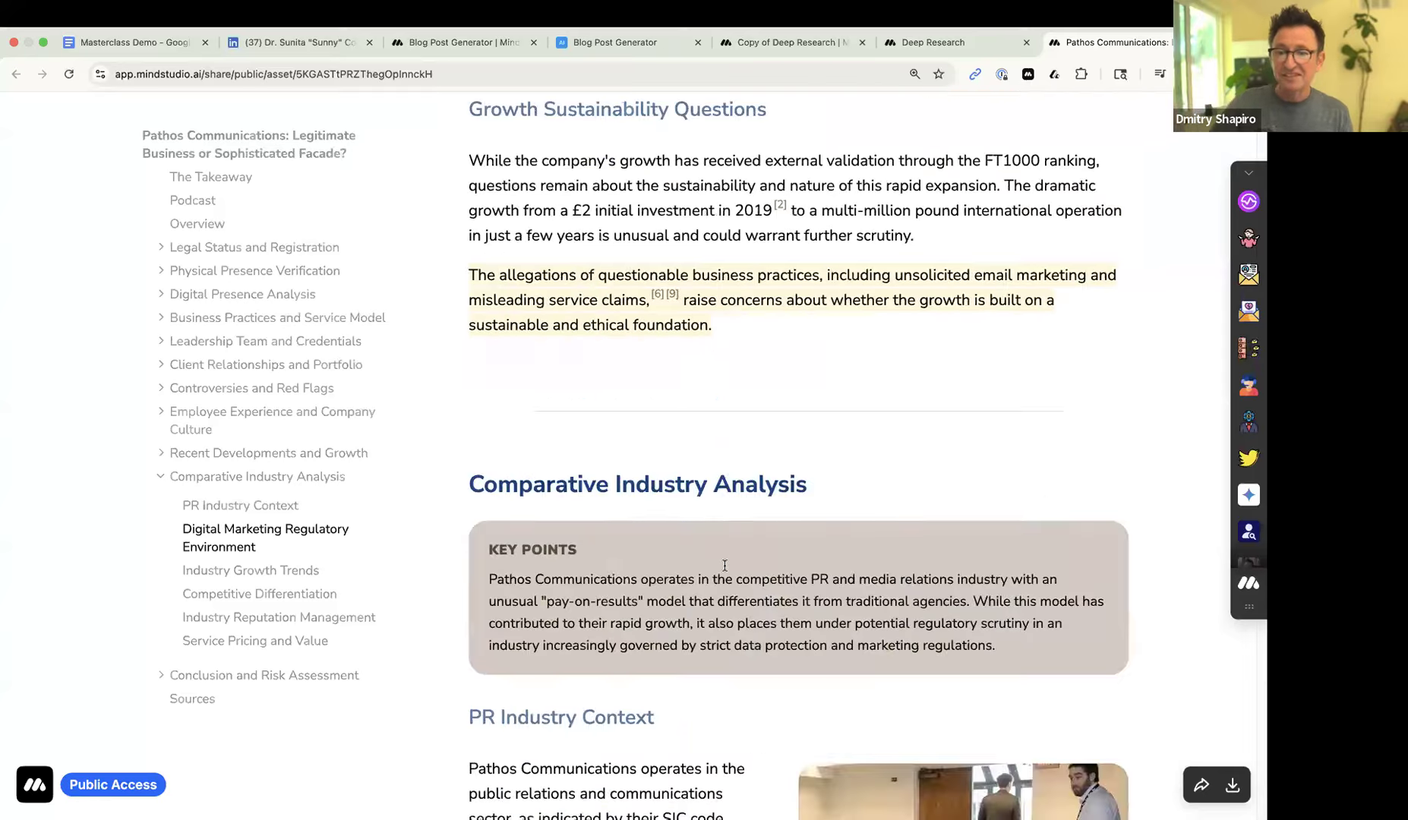
pyautogui.scroll(15, 724, 569)
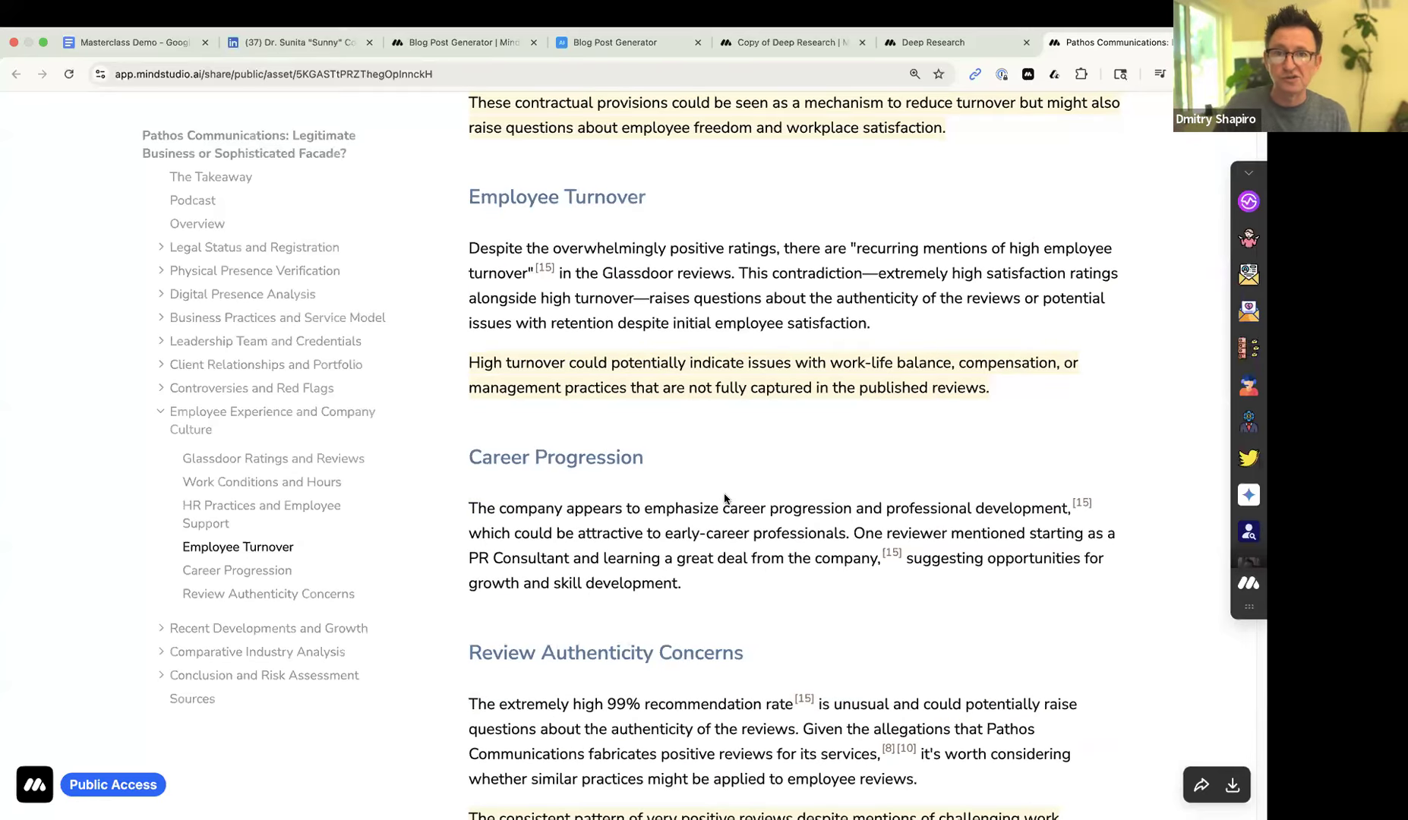
pyautogui.scroll(1, 718, 524)
pyautogui.scroll(15, 728, 440)
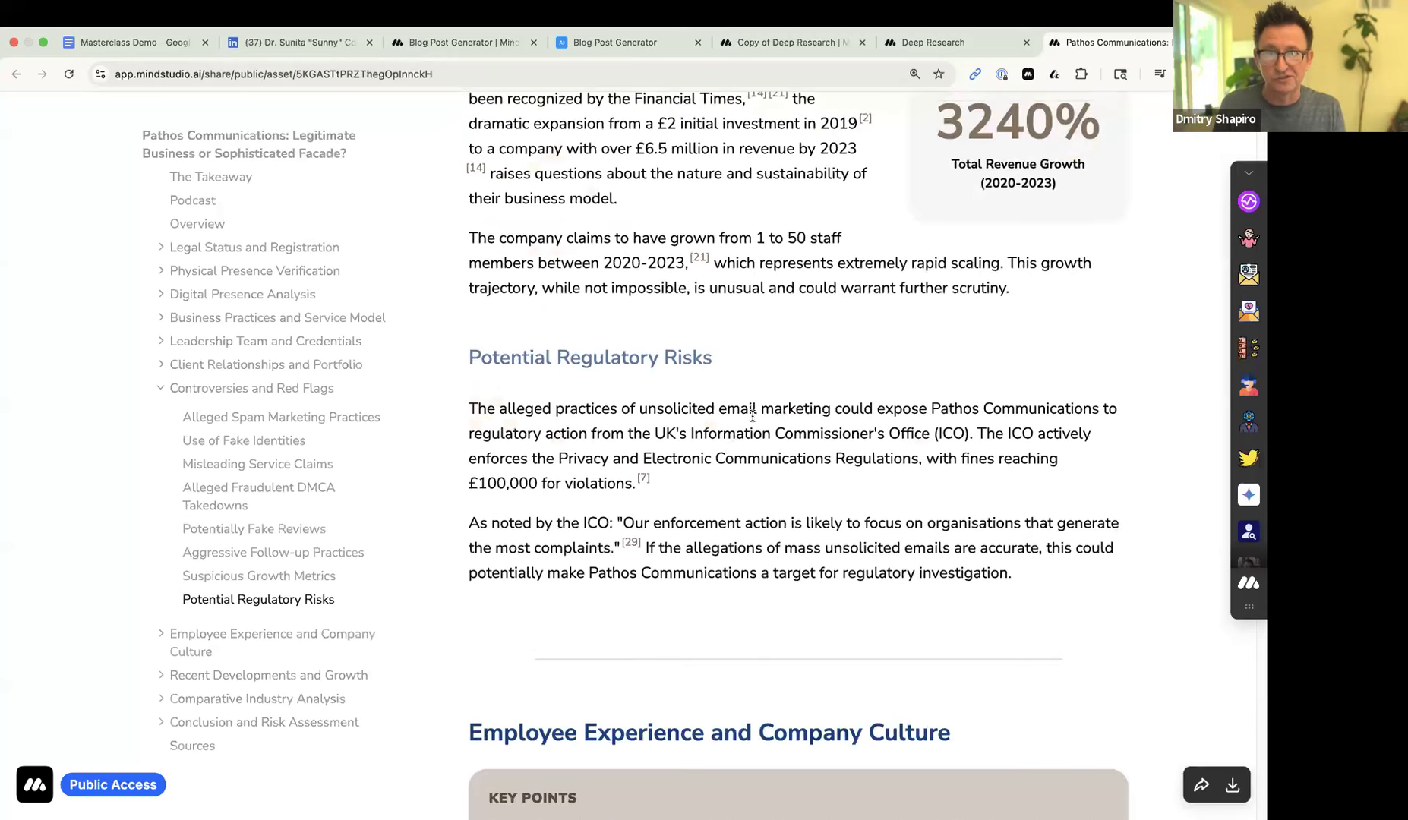
pyautogui.scroll(10, 751, 420)
pyautogui.scroll(5, 748, 425)
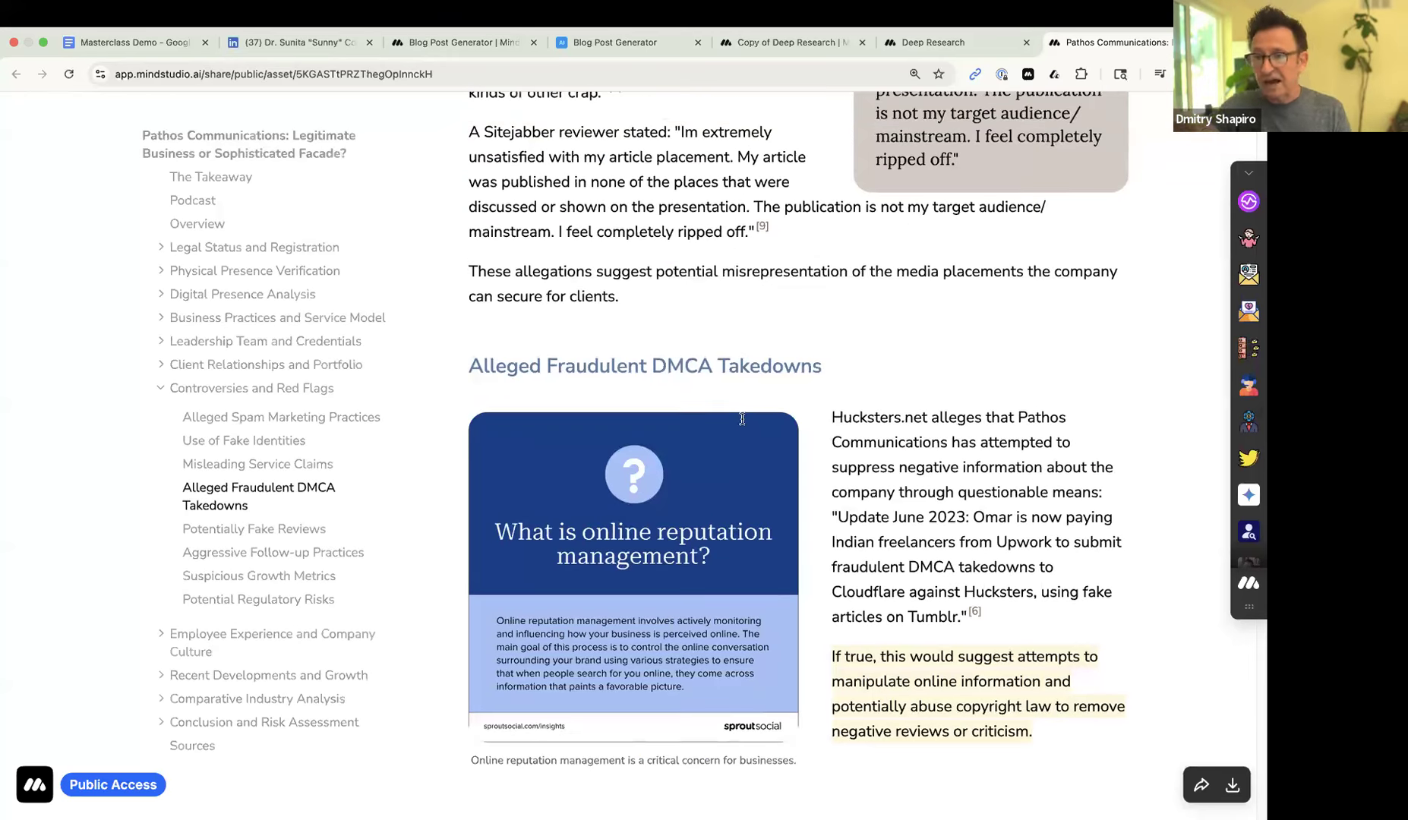
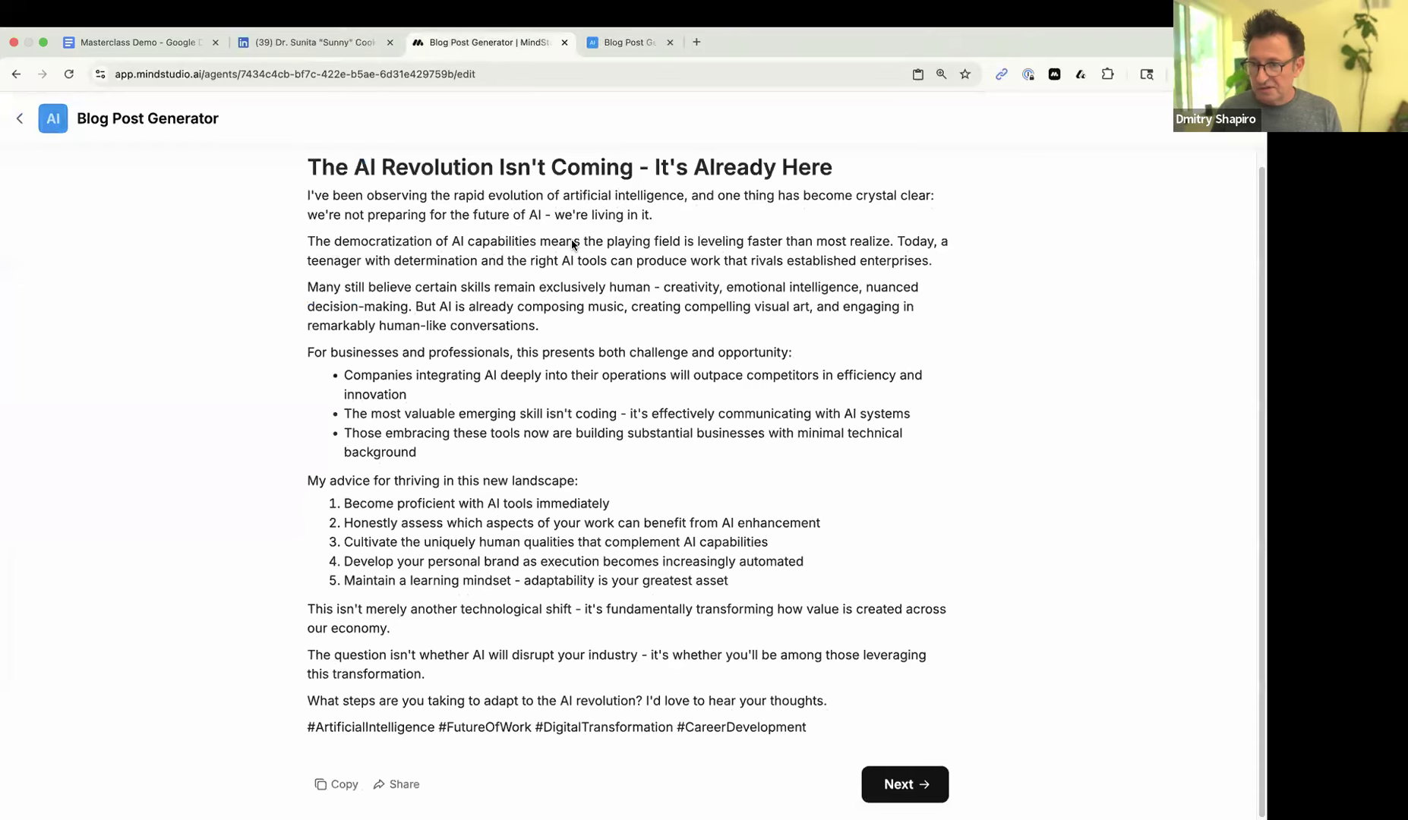
# - Close the Blog Post Generator tabs and open mindstudio.ai in a new tab
pyautogui.press('super+w')
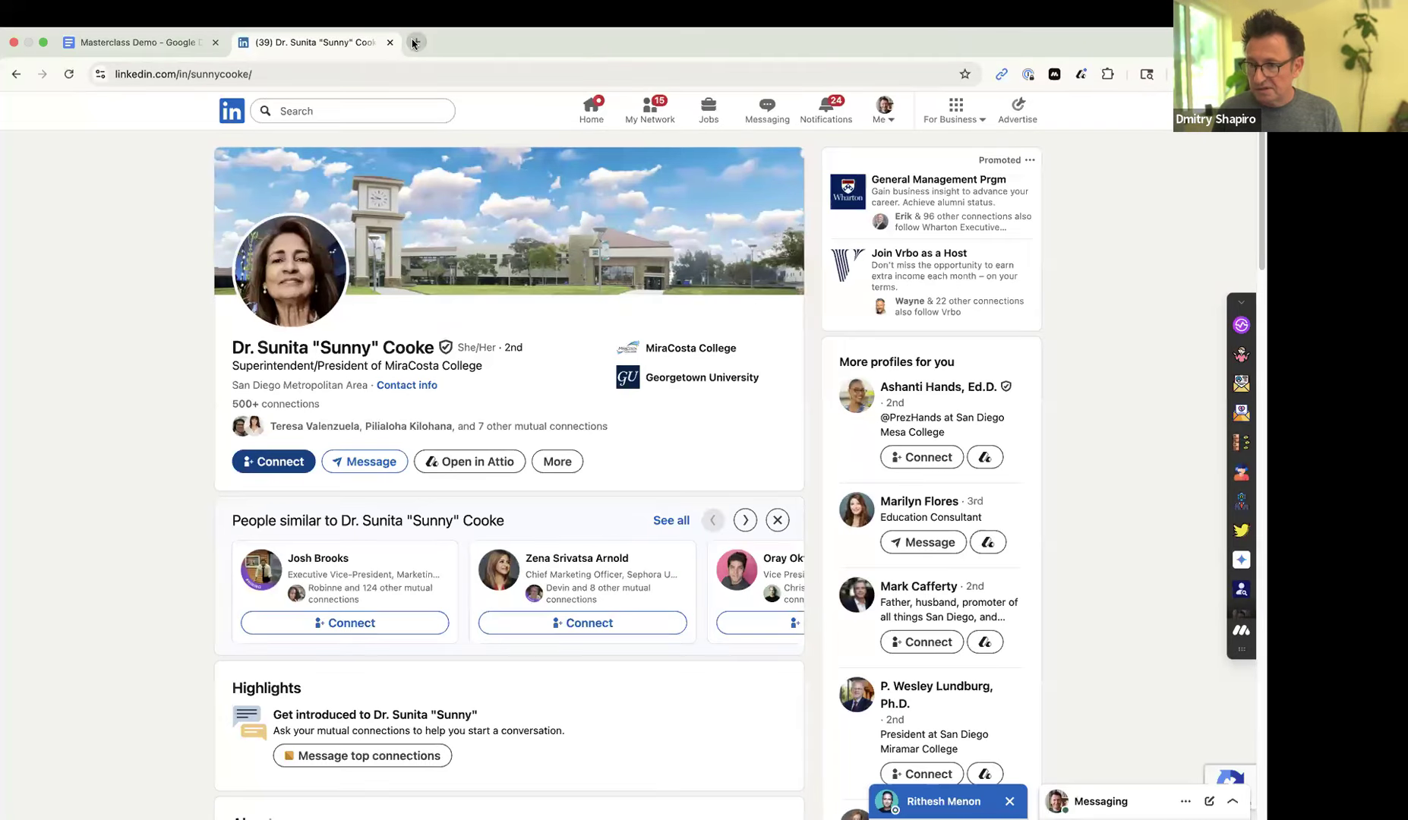
pyautogui.click(417, 42)
pyautogui.write('mi')
pyautogui.press('Return')
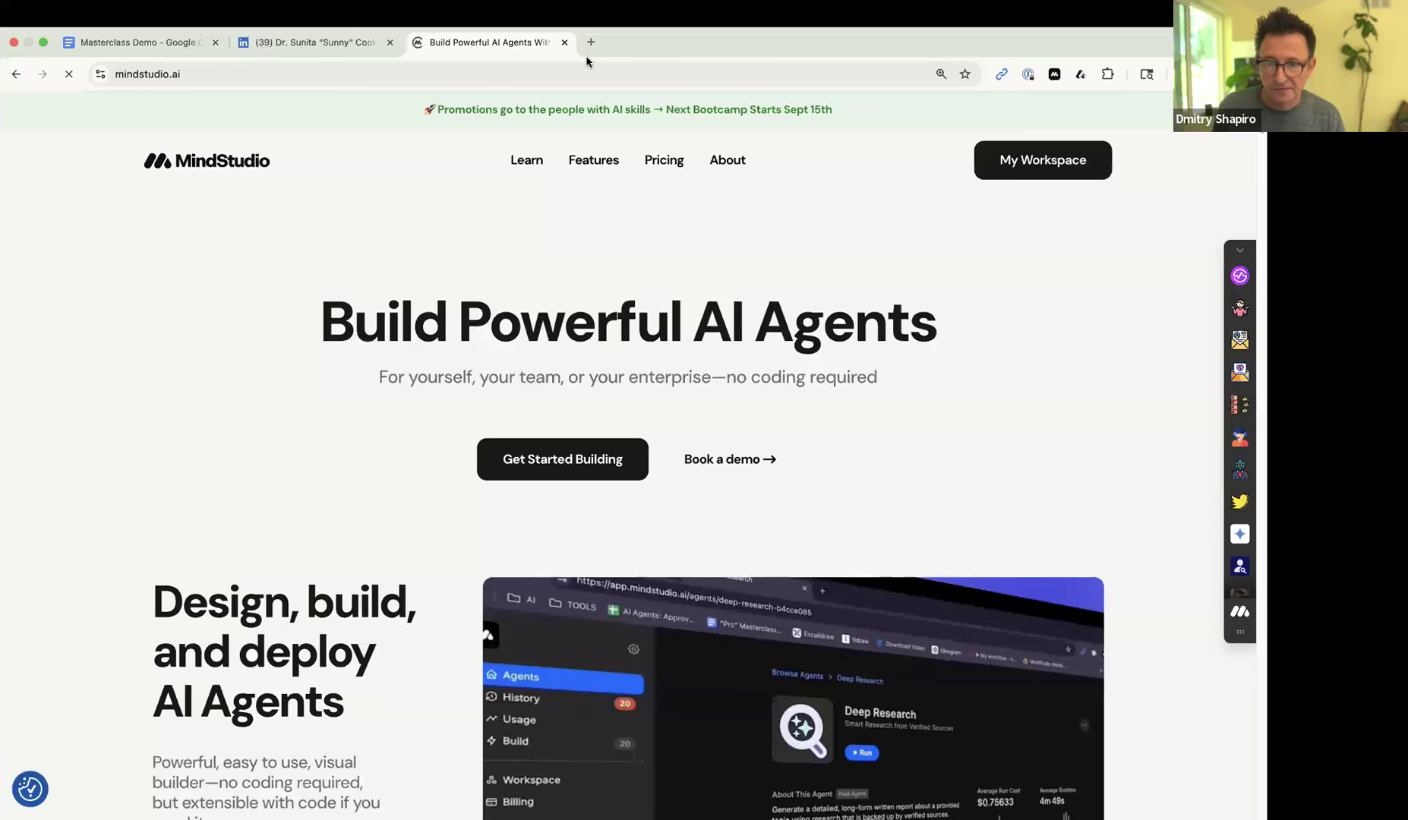
# - Create a new agent from the MindStudio workspace and look over the settings of its Start and End blocks
pyautogui.click(1009, 174)
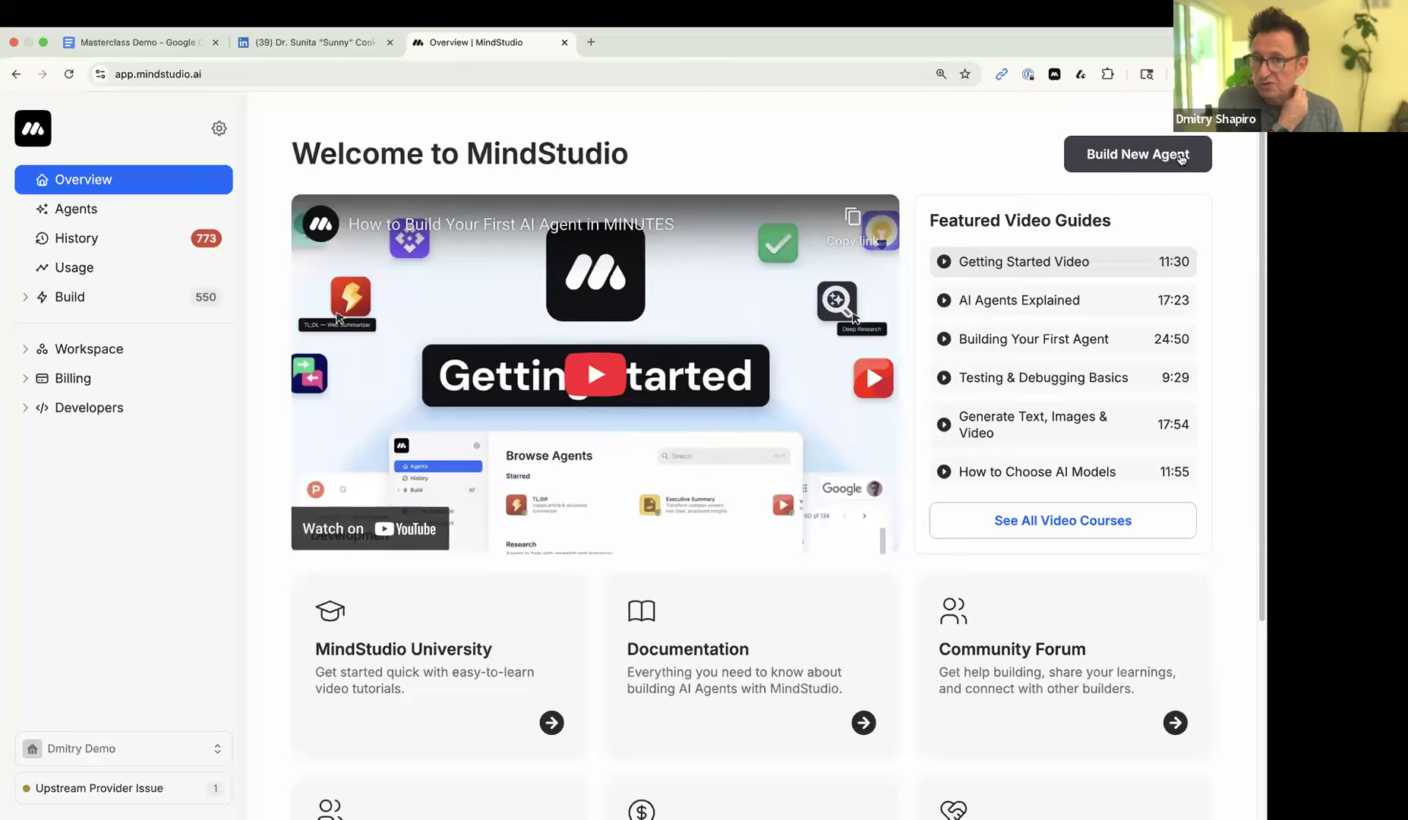
pyautogui.click(1181, 156)
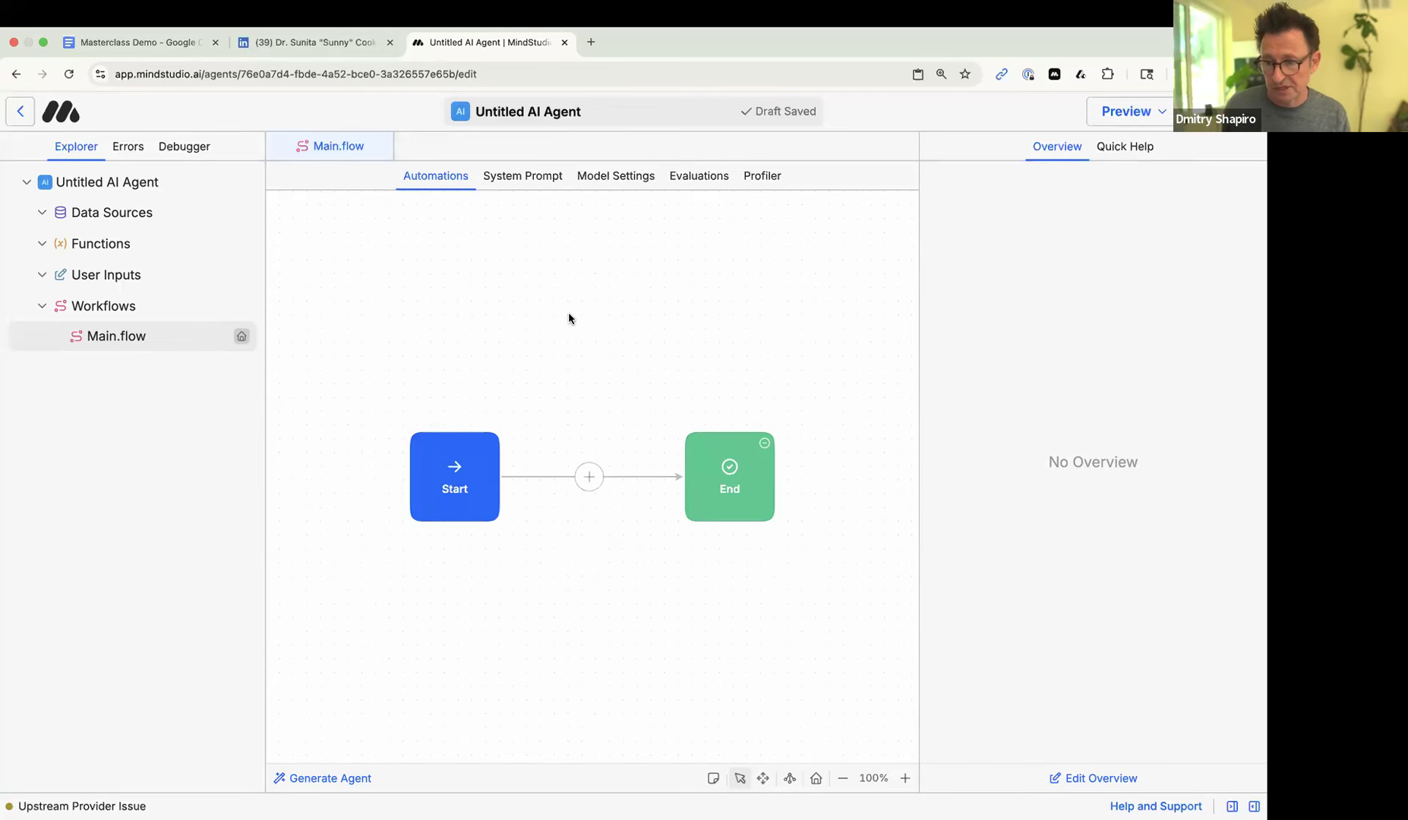
pyautogui.click(412, 477)
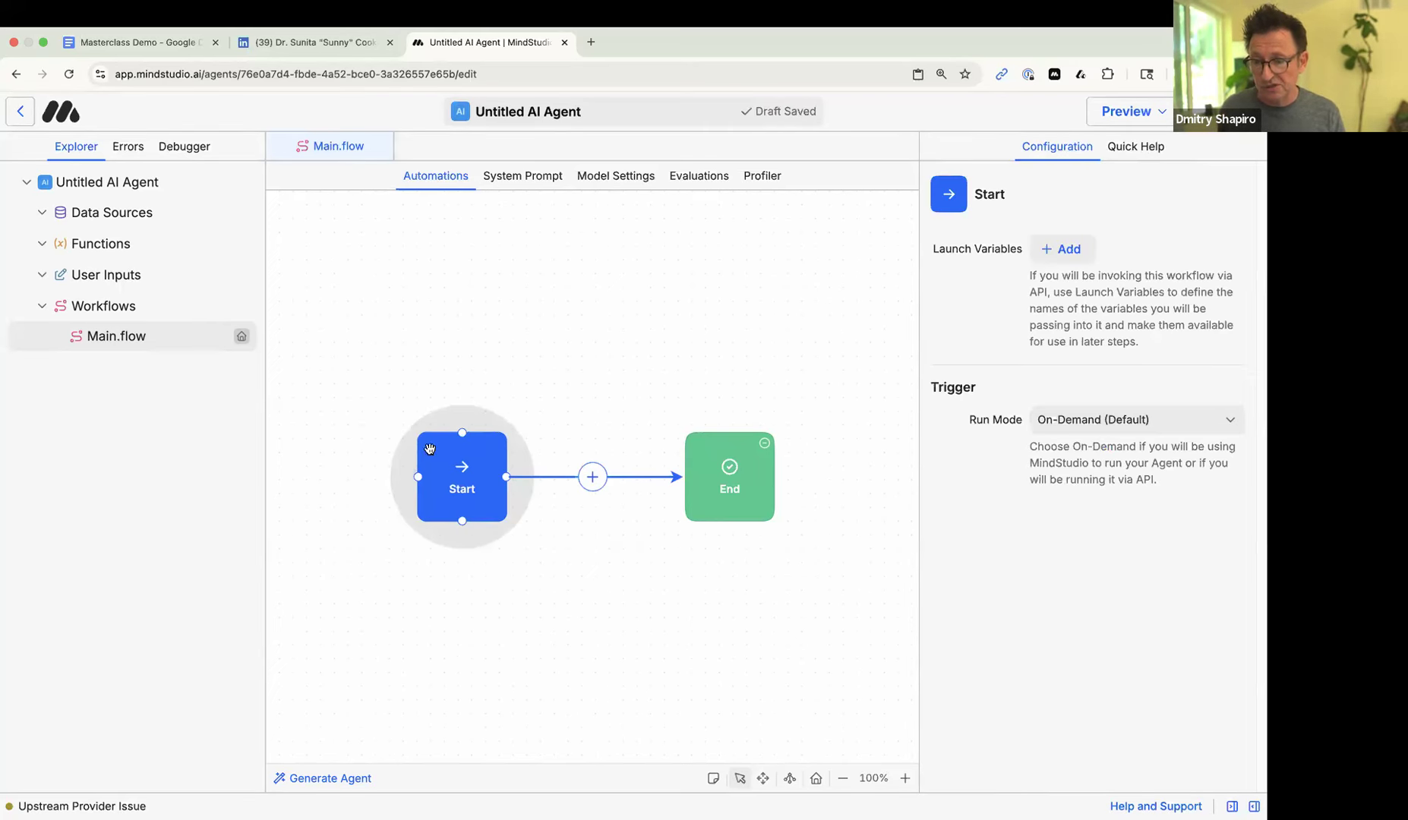
pyautogui.click(701, 481)
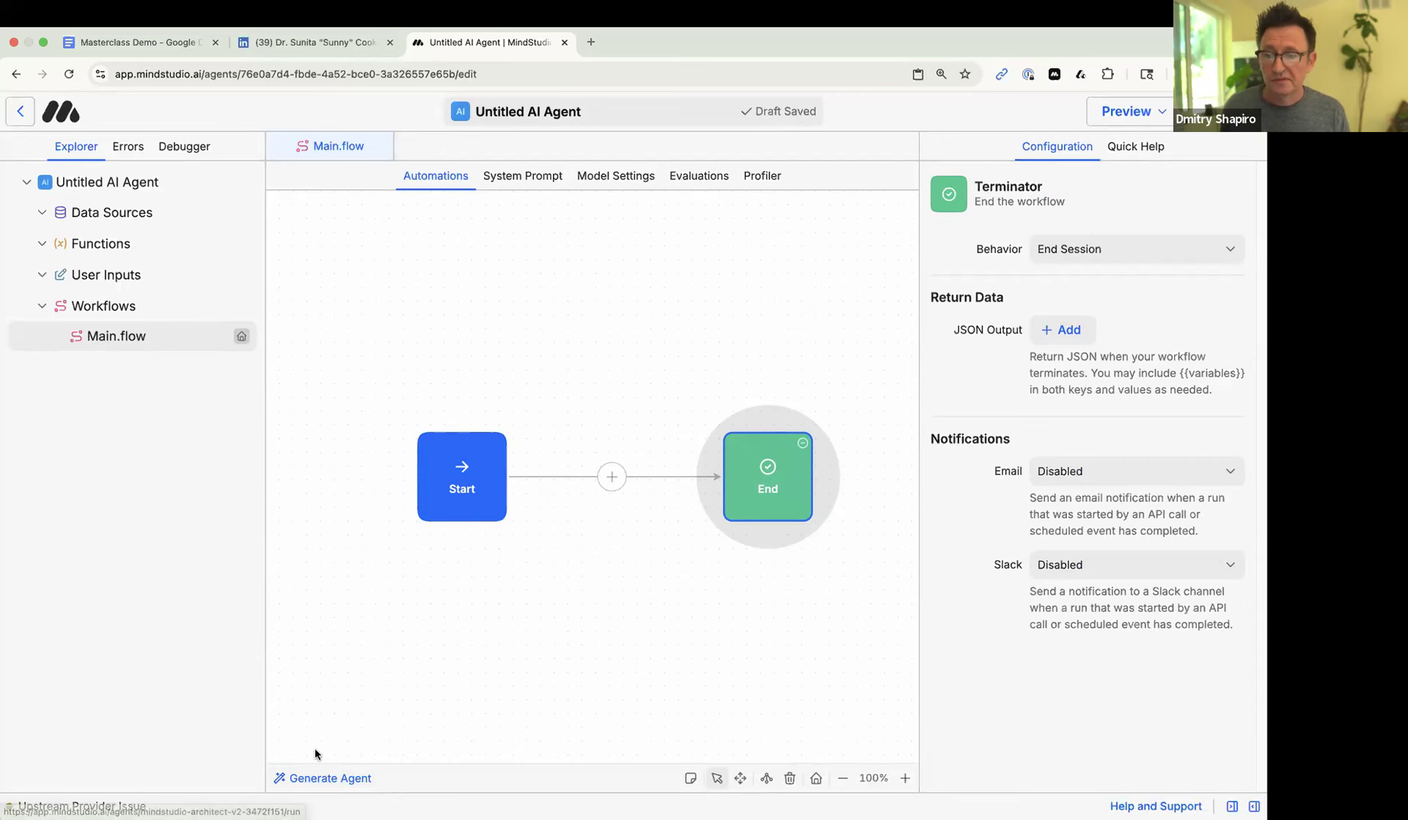
# - Request a generated agent with "every day, monitor techmeme.com, and if there are stories about AI, analyze them, and send me an email with analysis"
pyautogui.click(324, 778)
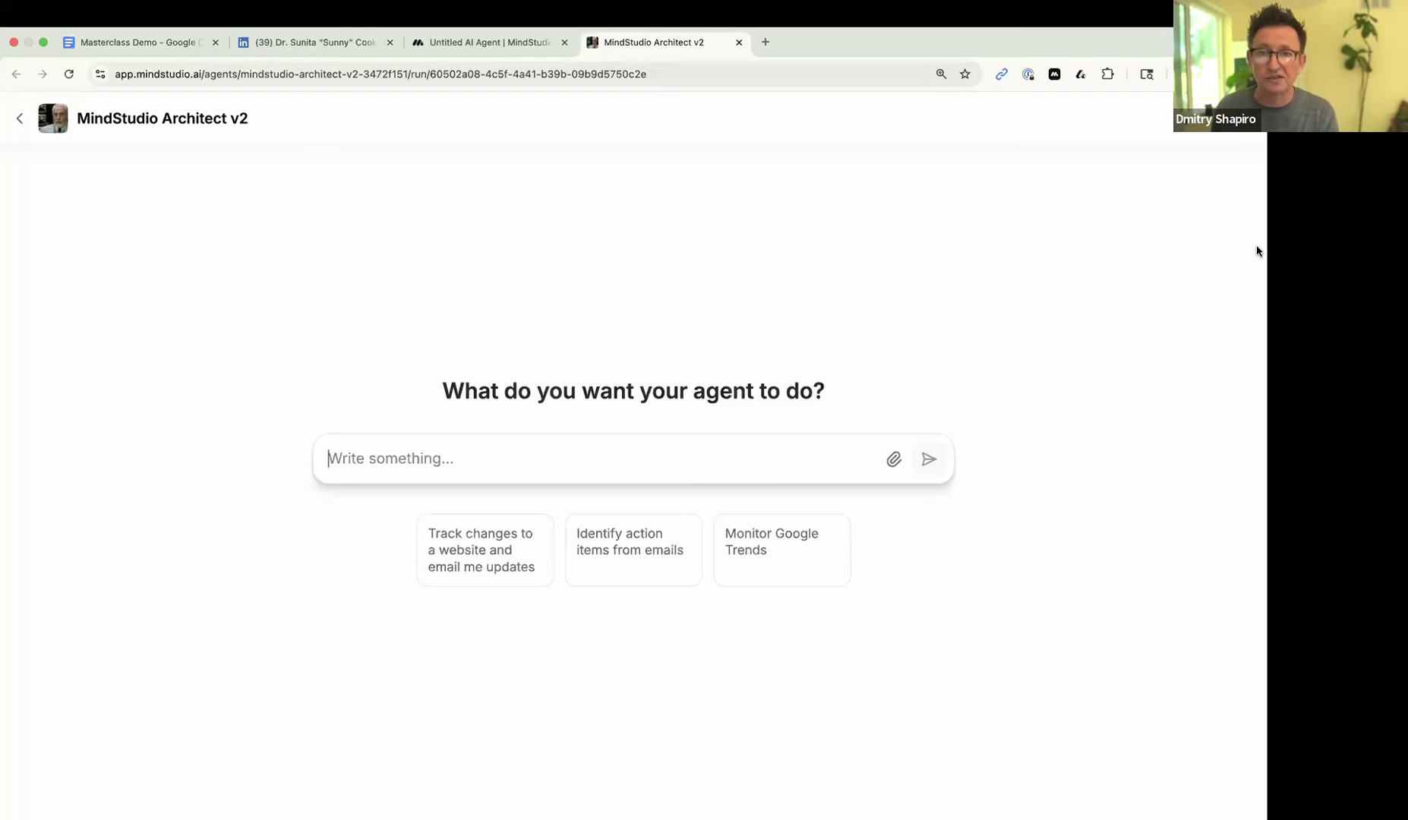
pyautogui.write('evcd')
pyautogui.press('BackSpace')
pyautogui.press('BackSpace')
pyautogui.write('ry day, monitor techmeme.com')
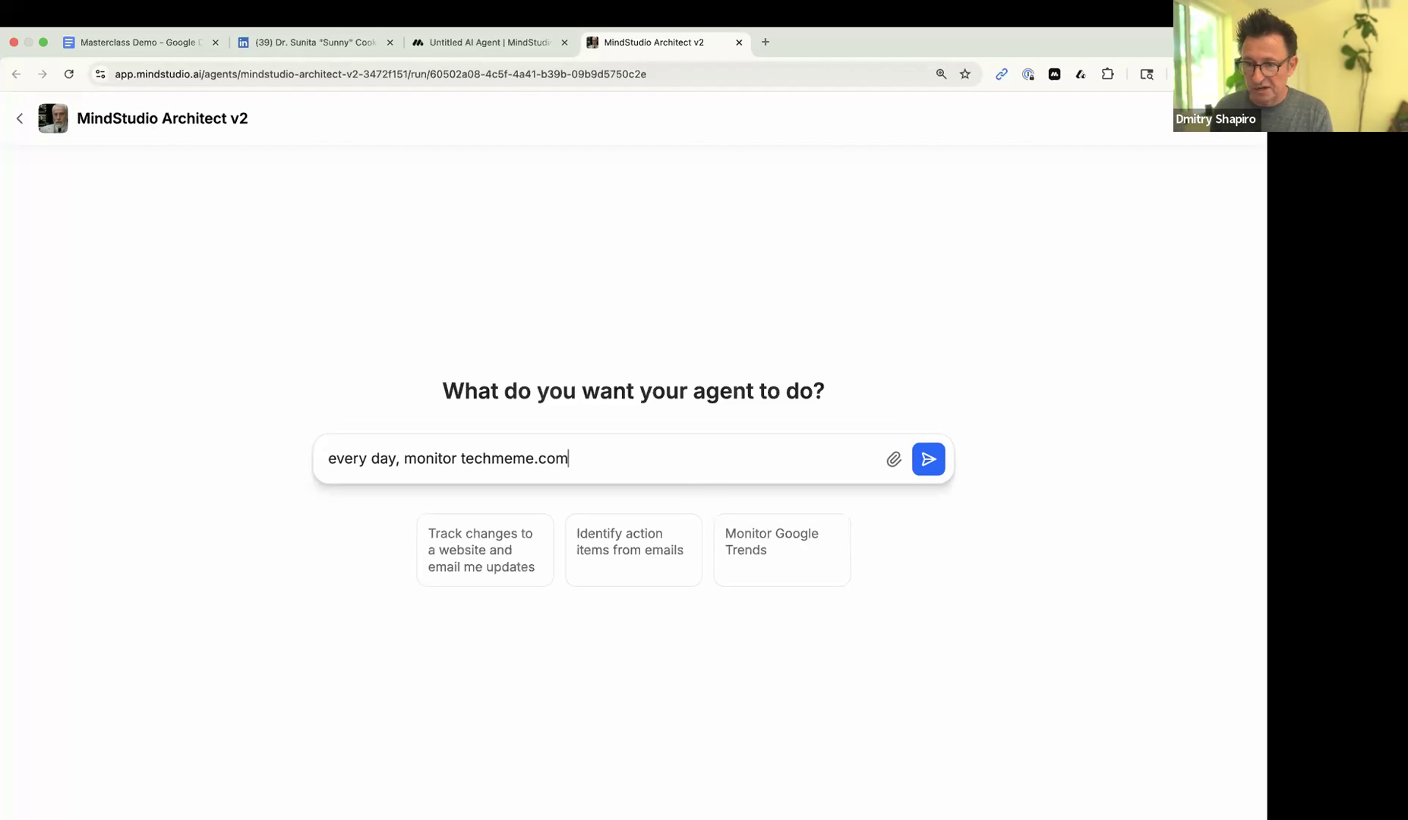
pyautogui.write(', and if there ')
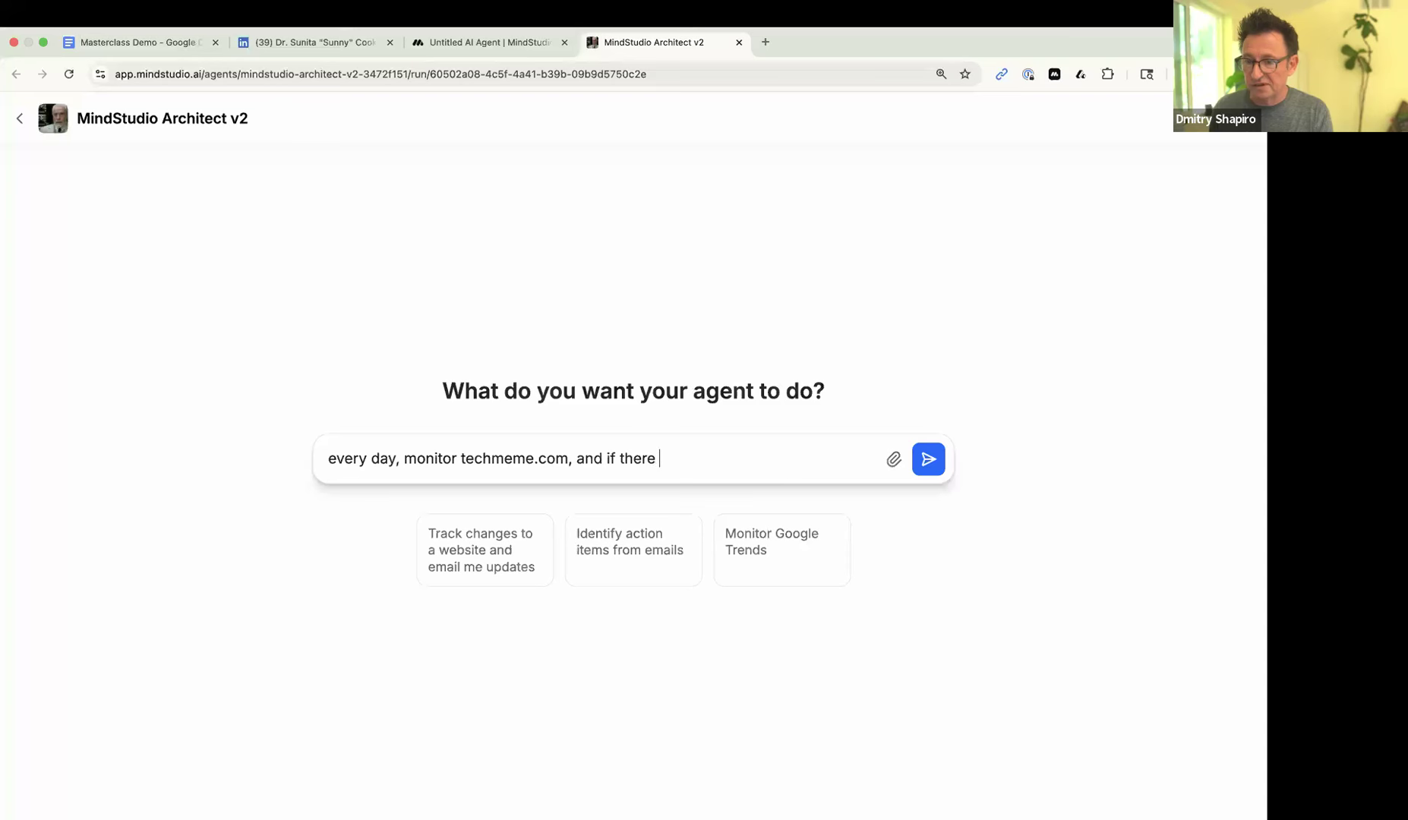
pyautogui.write('are stories about ')
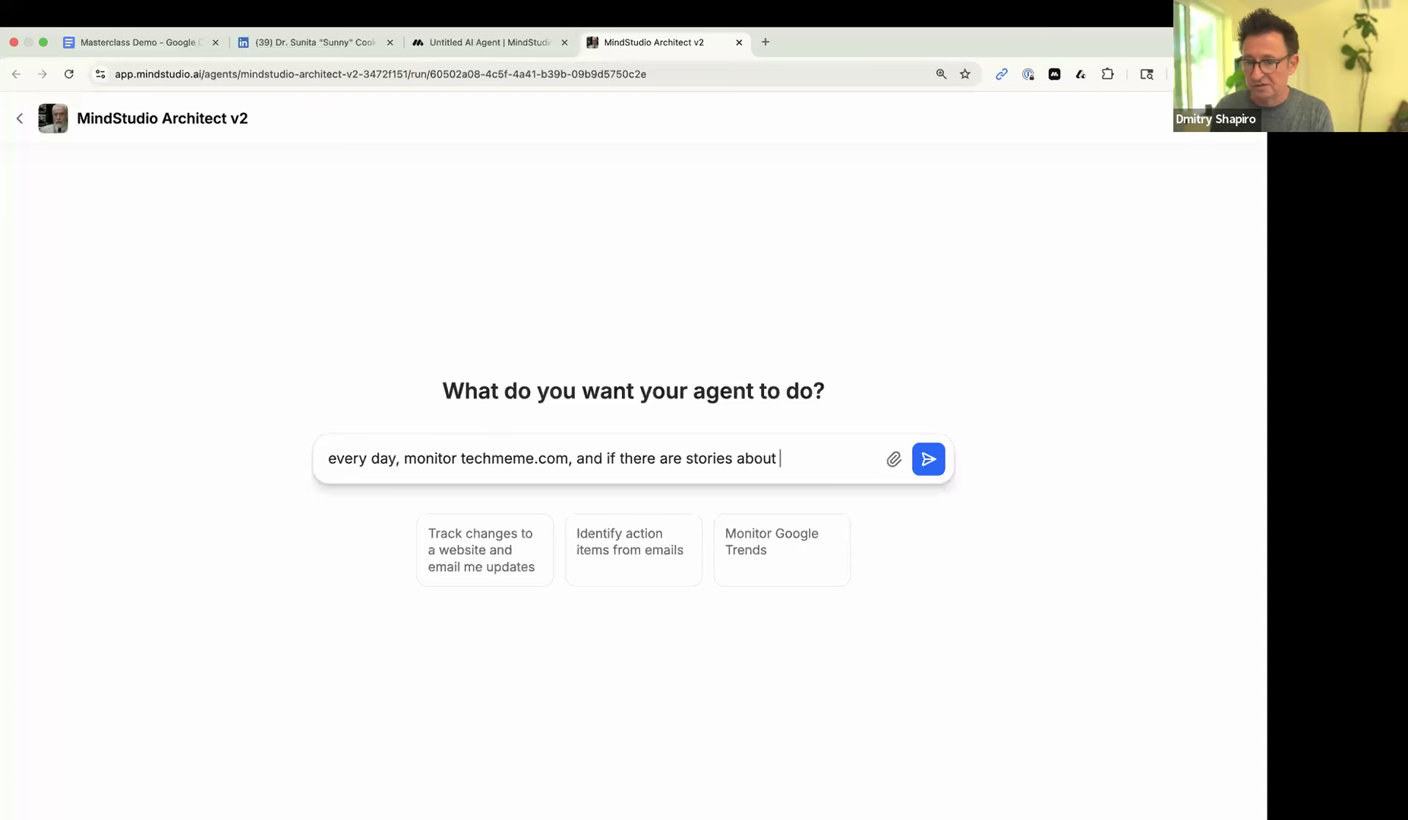
pyautogui.write('AI, analyze them,')
pyautogui.press('super+k')
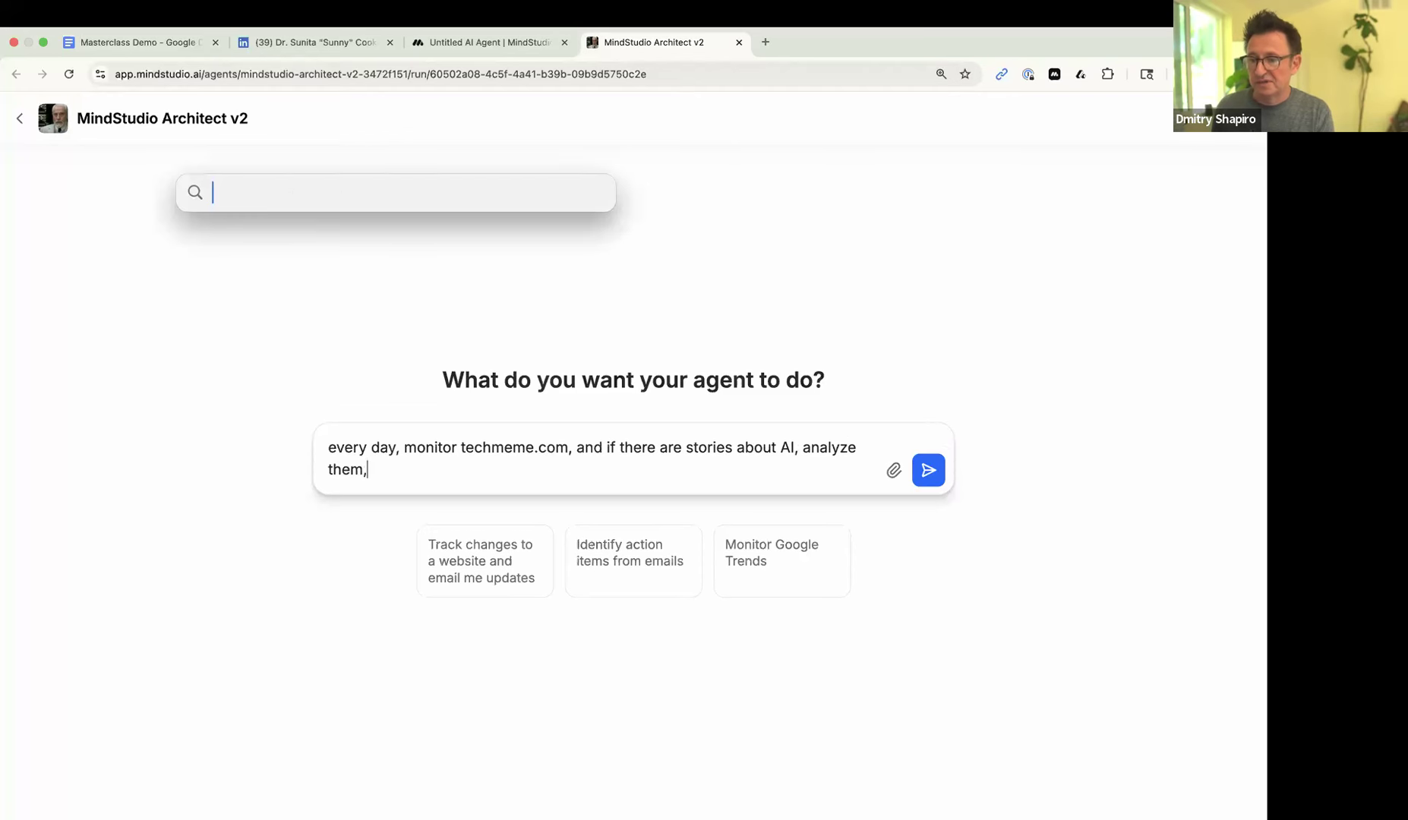
pyautogui.press('Escape')
pyautogui.write('and send me a')
pyautogui.press('BackSpace')
pyautogui.write('n email w')
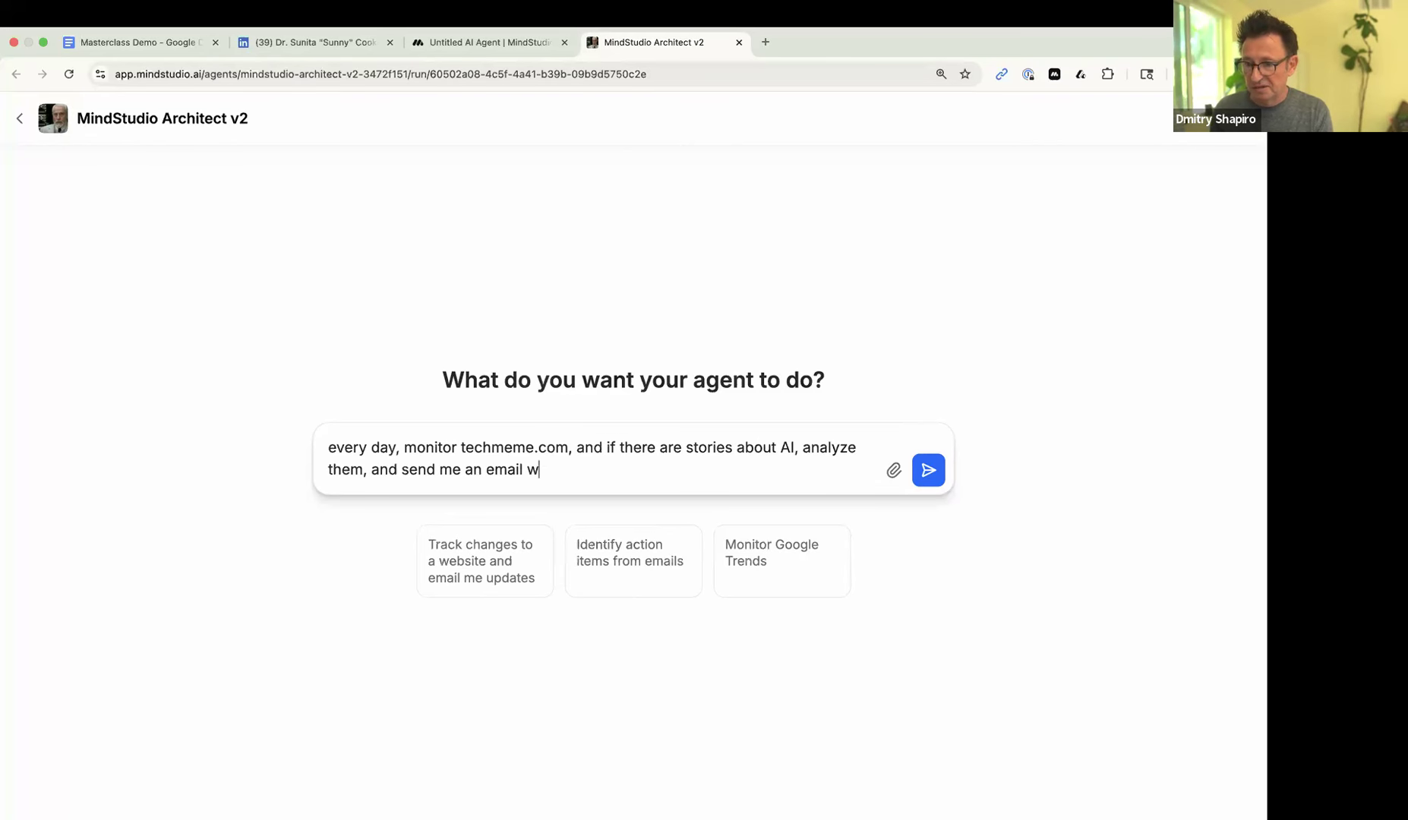
pyautogui.write('ith analysis')
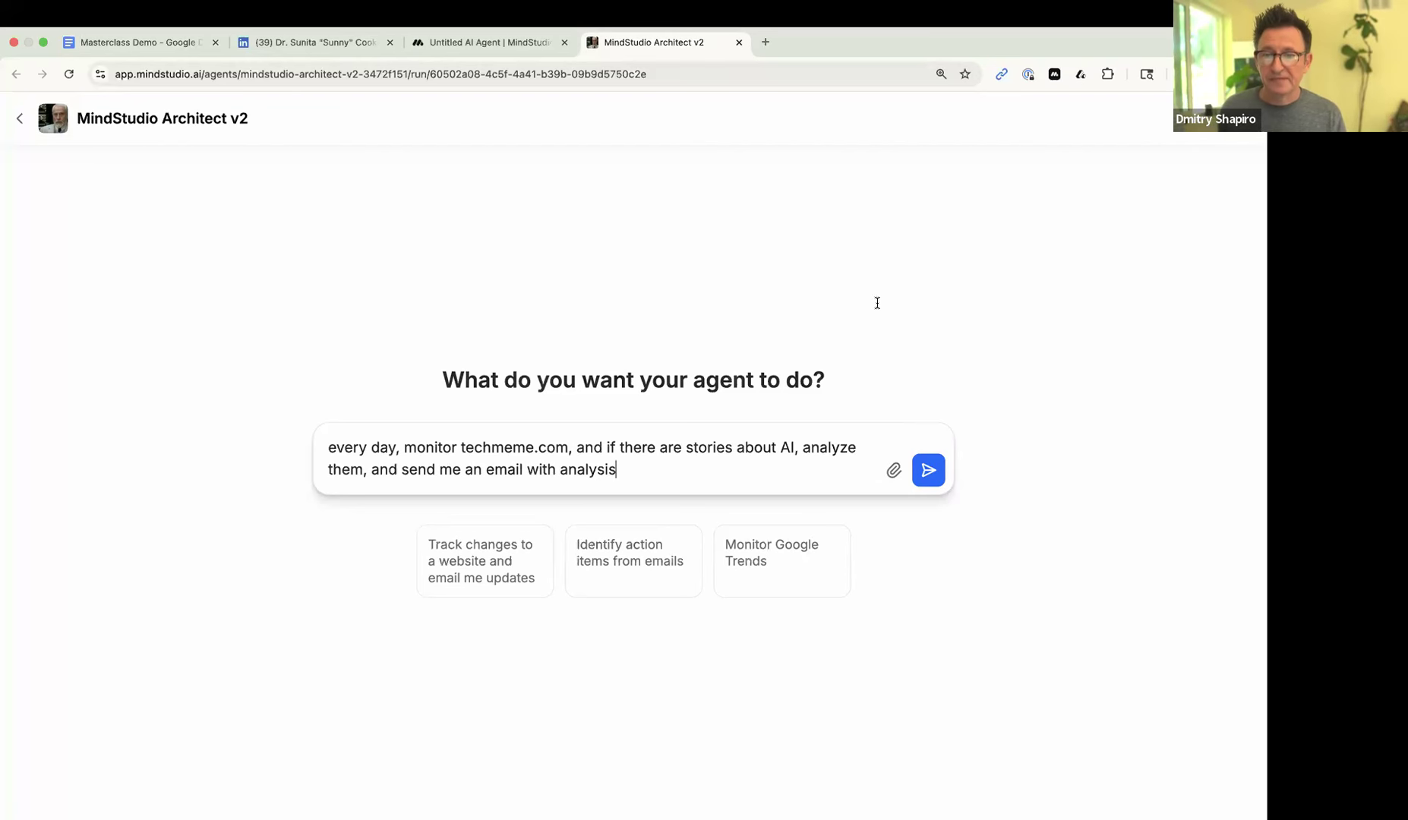
pyautogui.click(926, 471)
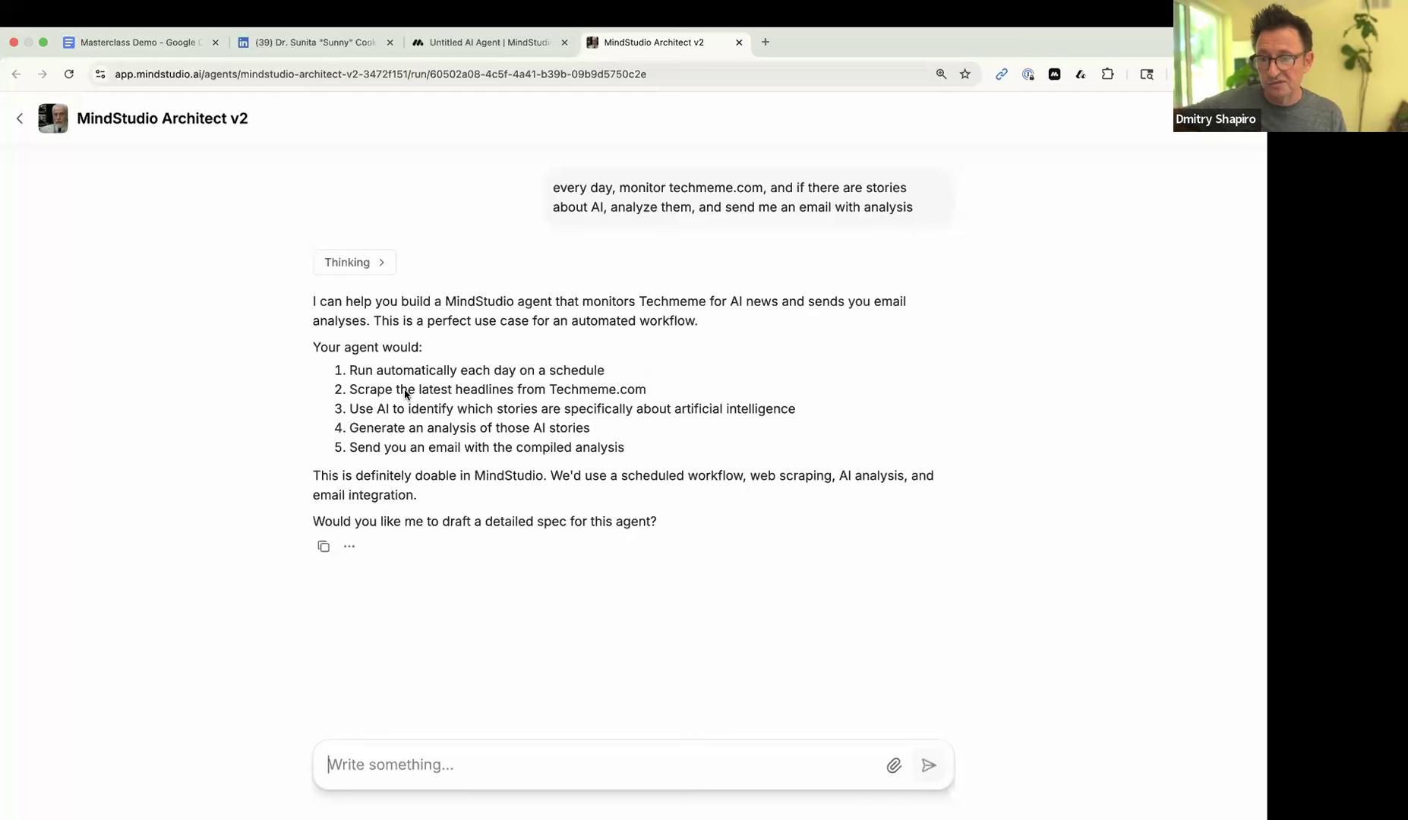
# - Review the outlined agent steps and reply "yes" to have a detailed spec drafted
pyautogui.moveTo(358, 410); pyautogui.dragTo(802, 415)
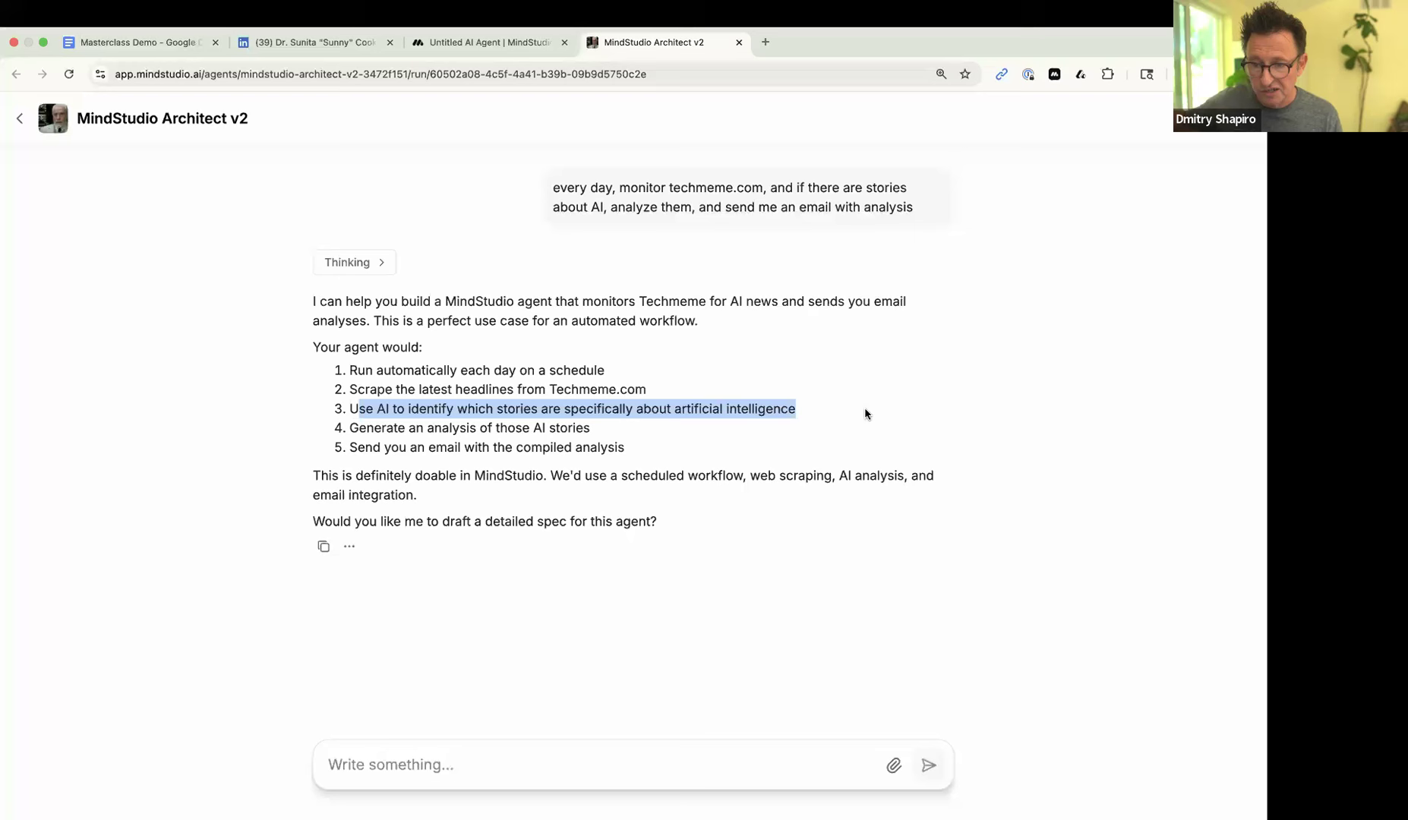
pyautogui.moveTo(334, 437); pyautogui.dragTo(579, 435)
pyautogui.moveTo(336, 450); pyautogui.dragTo(523, 449)
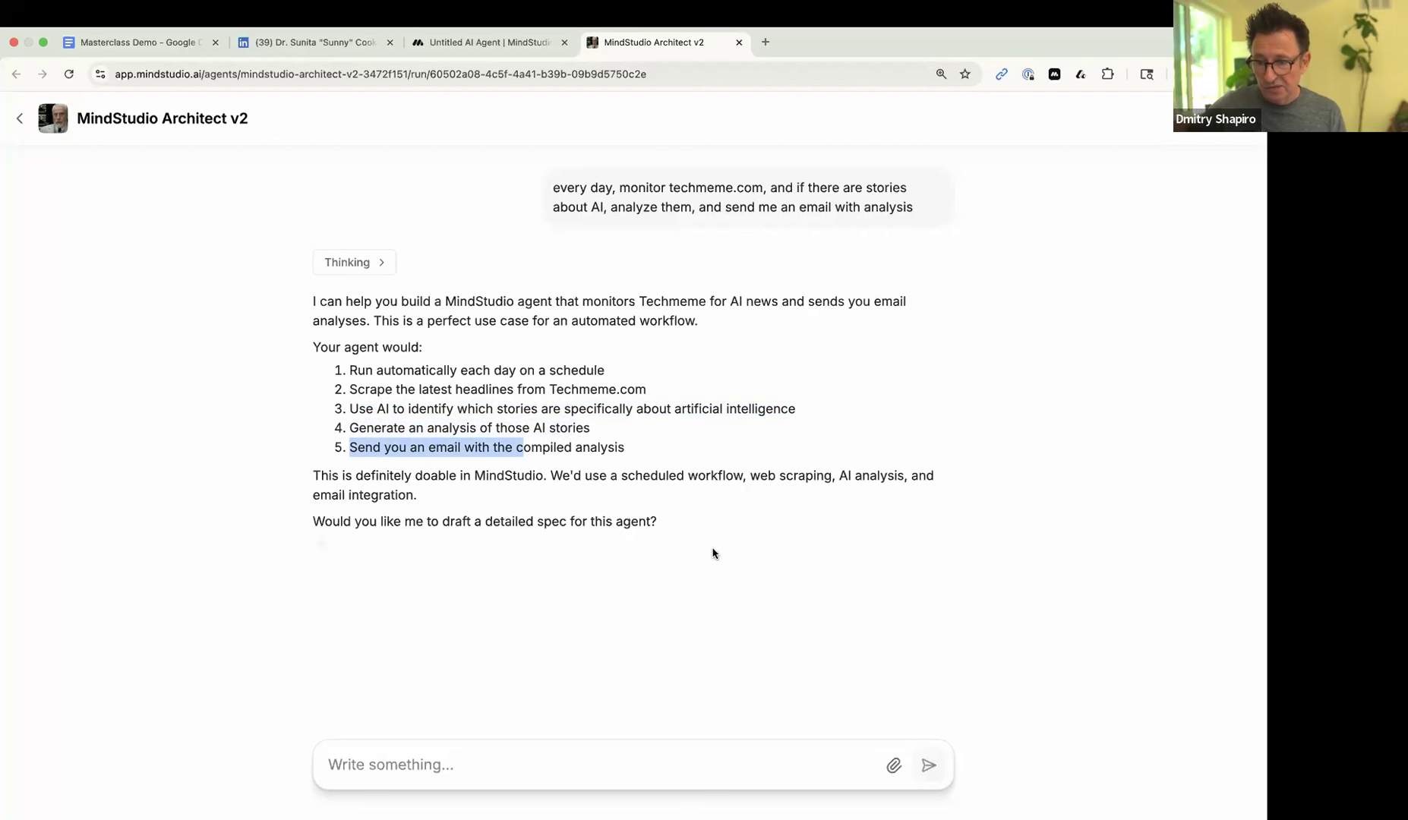
pyautogui.moveTo(340, 794)
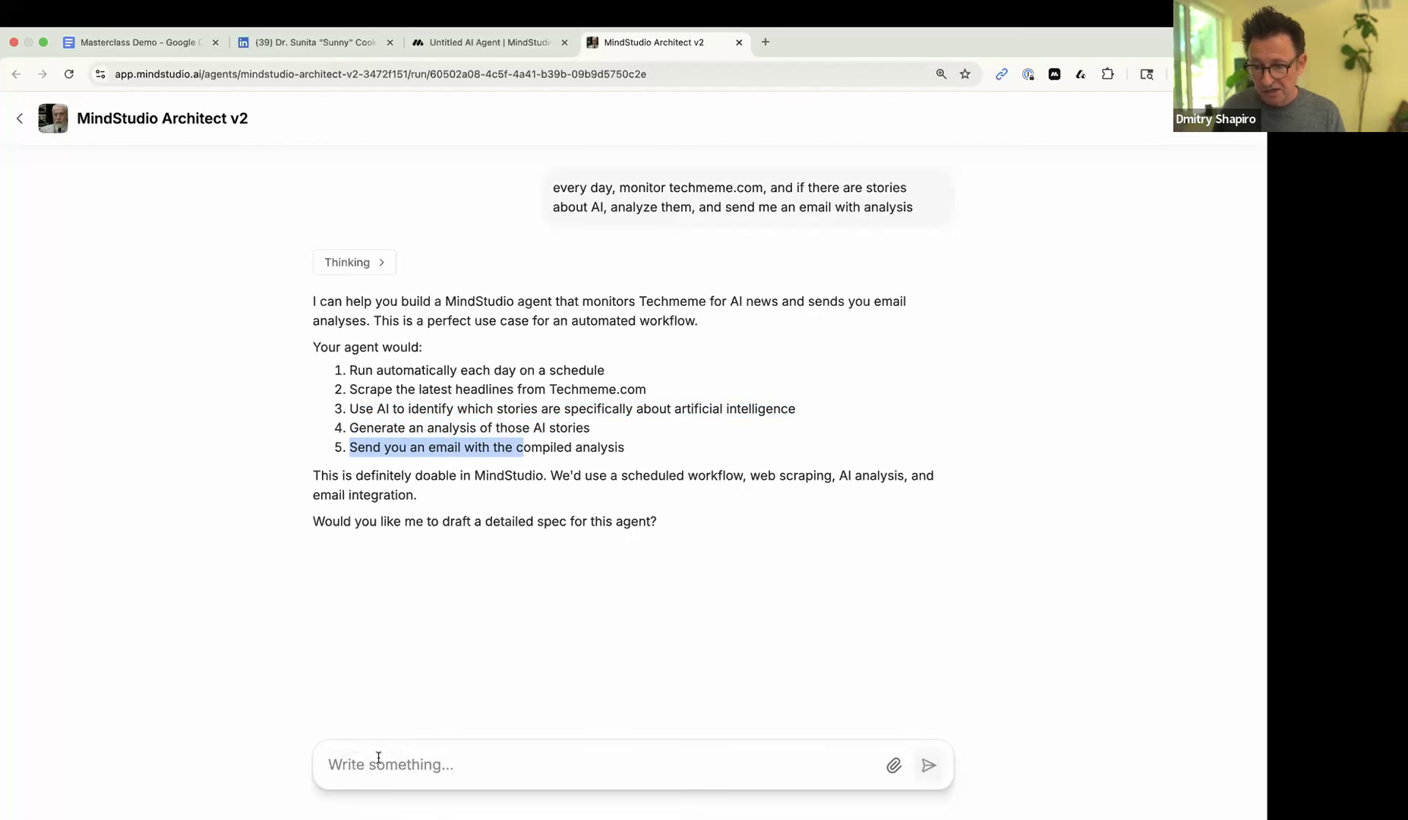
pyautogui.click(379, 757)
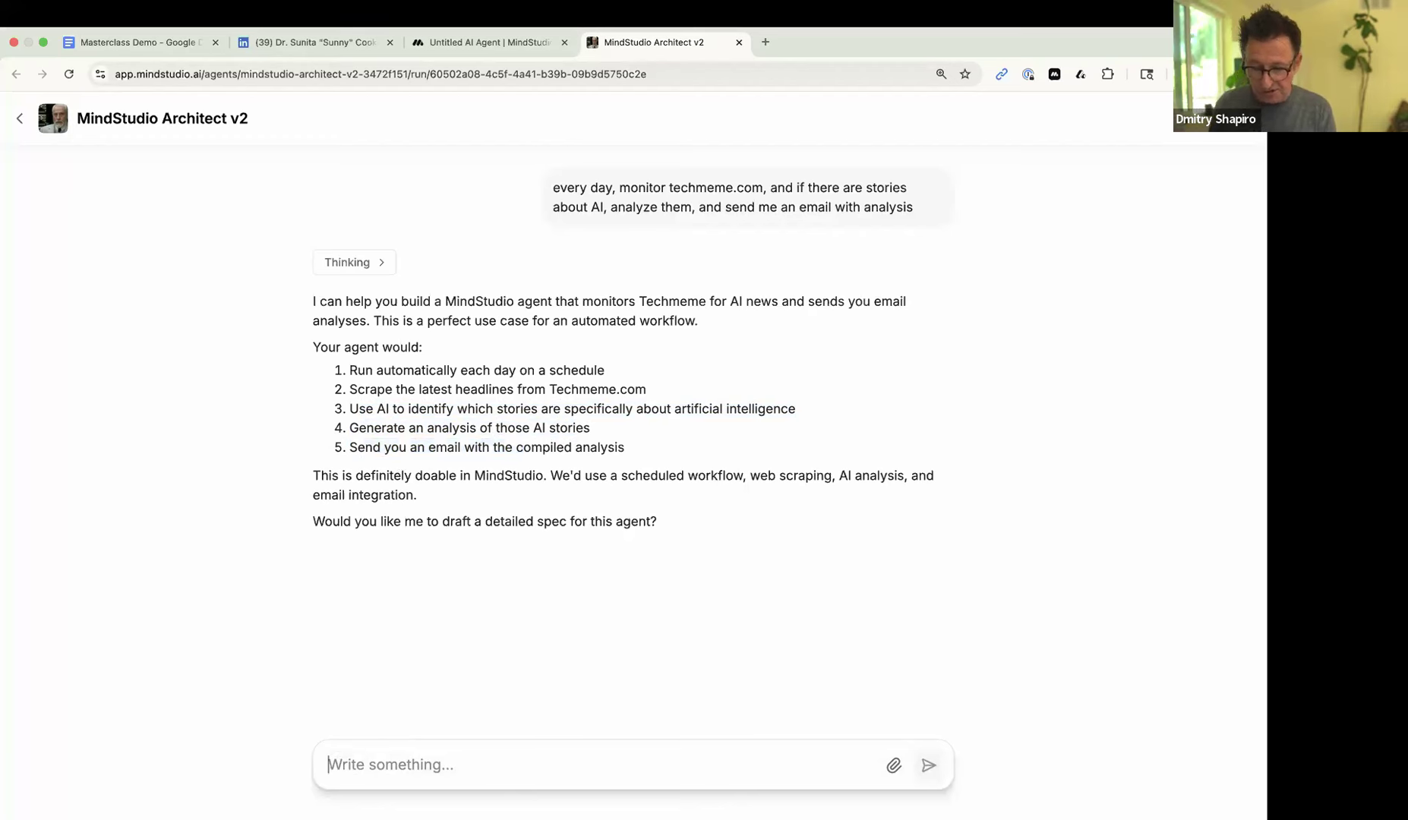
pyautogui.write('yes')
pyautogui.press('Return')
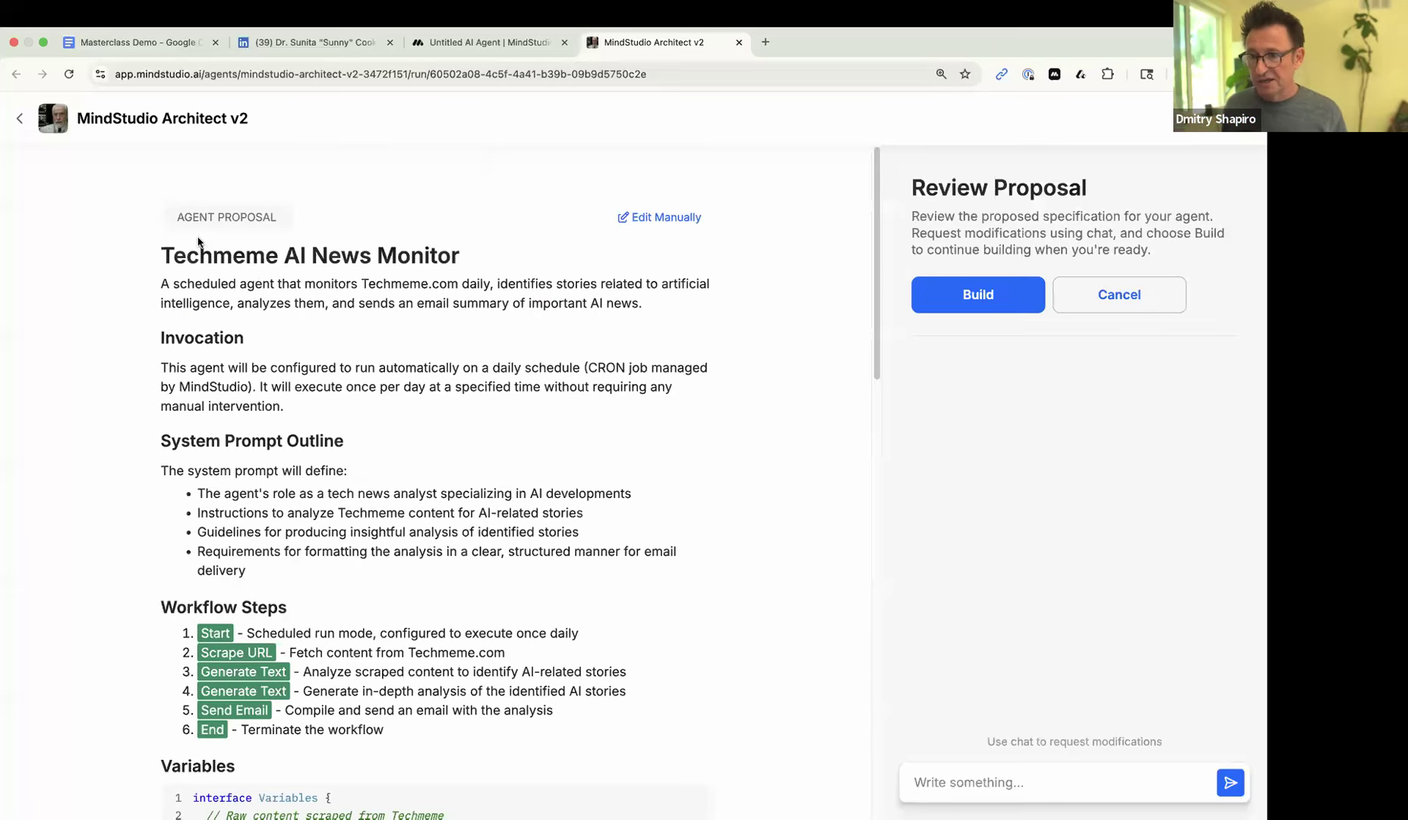
# - Review the Techmeme AI News Monitor proposal, including its invocation, workflow steps, variables and workflow details, and start building the agent
pyautogui.moveTo(169, 255); pyautogui.dragTo(402, 254)
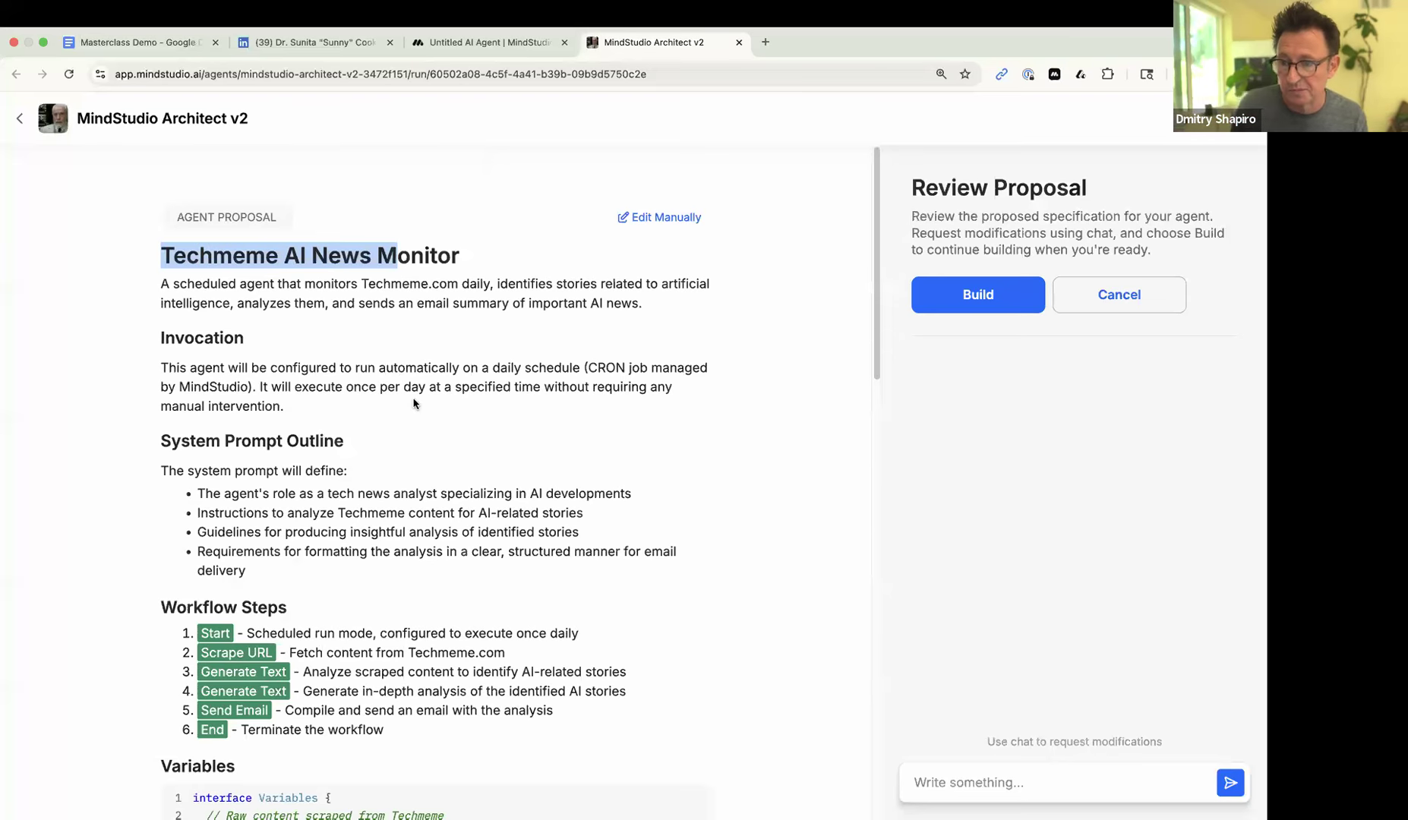
pyautogui.scroll(-5, 406, 373)
pyautogui.scroll(-2, 406, 373)
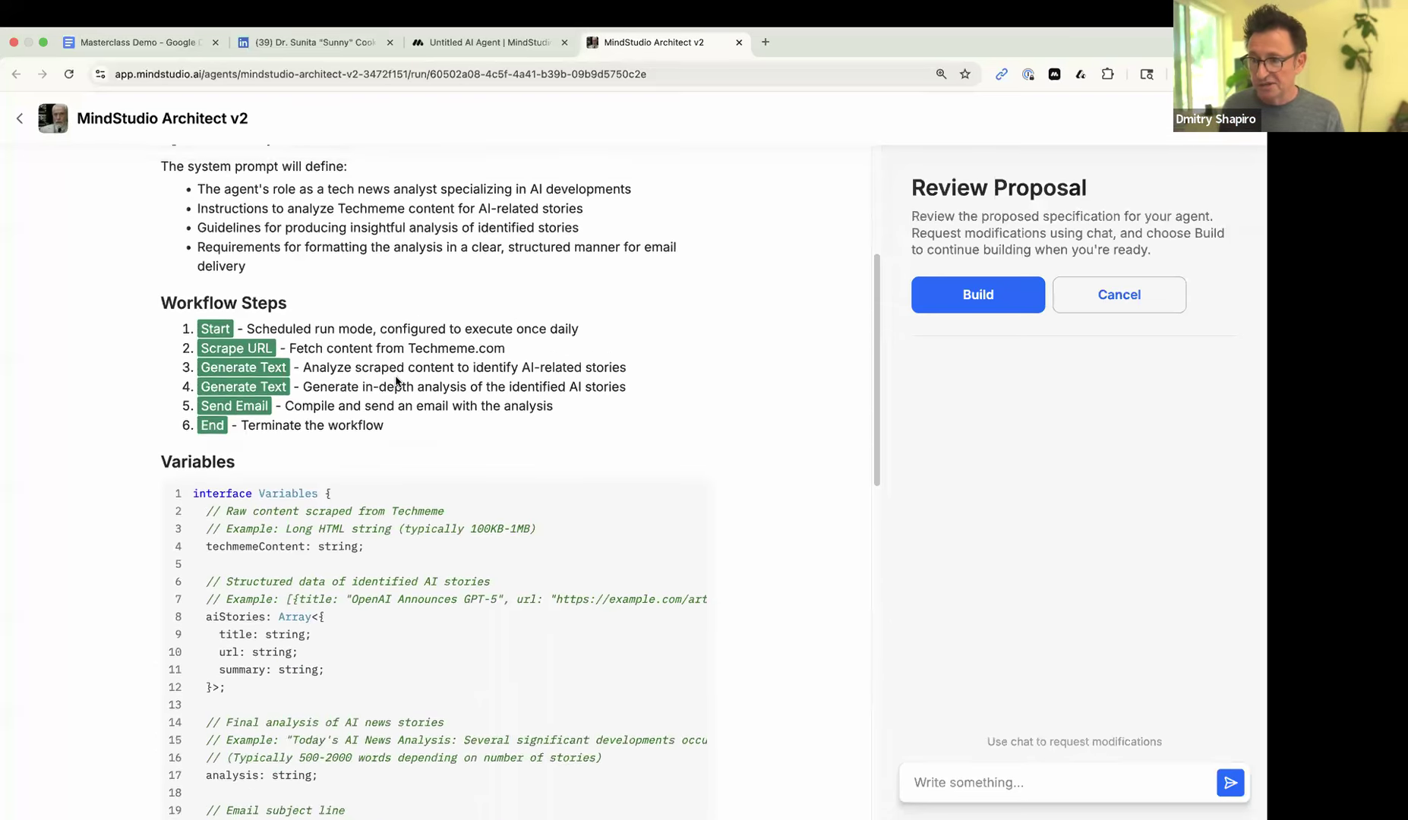
pyautogui.scroll(7, 395, 387)
pyautogui.moveTo(157, 351); pyautogui.dragTo(479, 369)
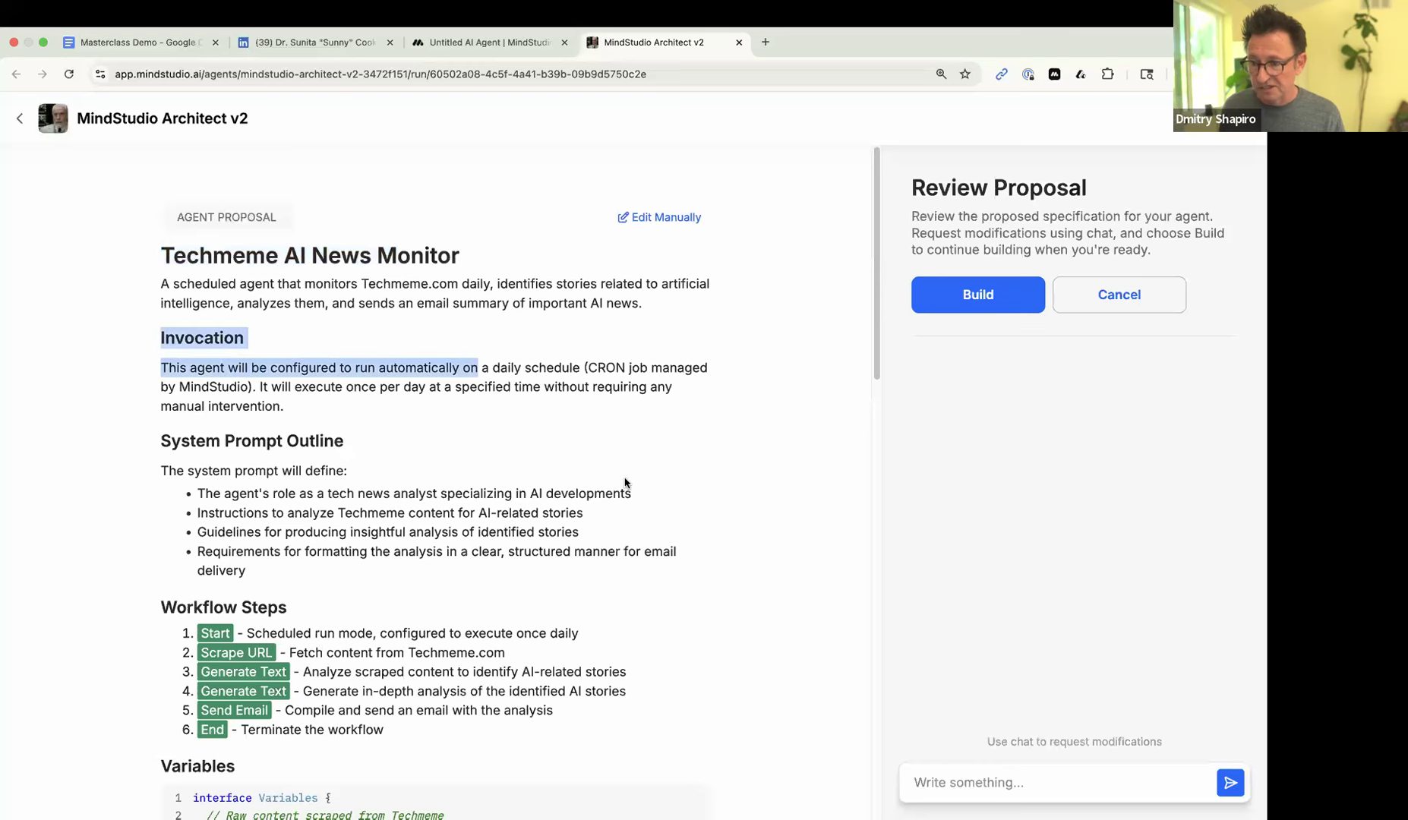
pyautogui.scroll(-8, 531, 463)
pyautogui.scroll(-2, 478, 447)
pyautogui.scroll(-3, 275, 410)
pyautogui.scroll(-5, 277, 411)
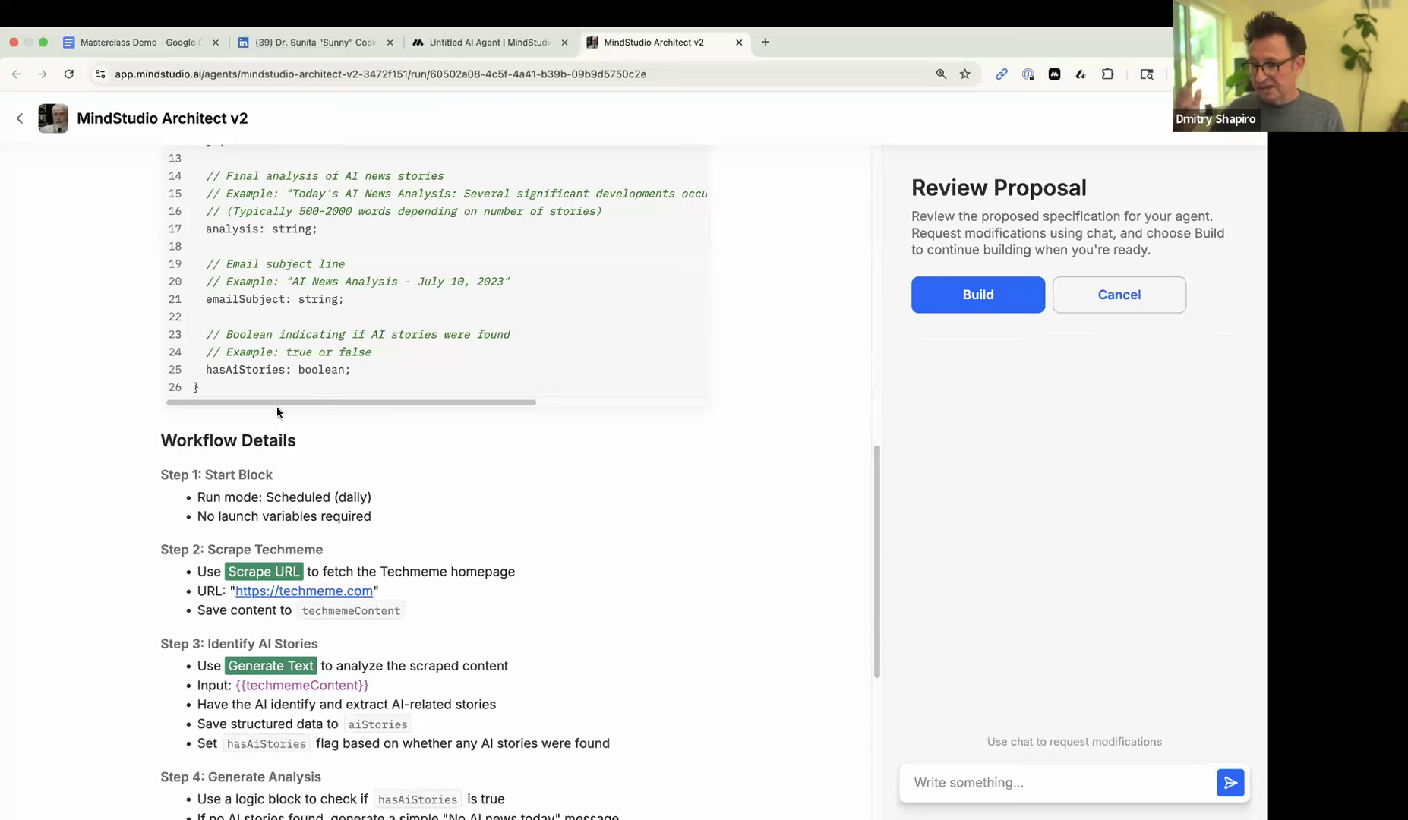
pyautogui.scroll(-2, 276, 409)
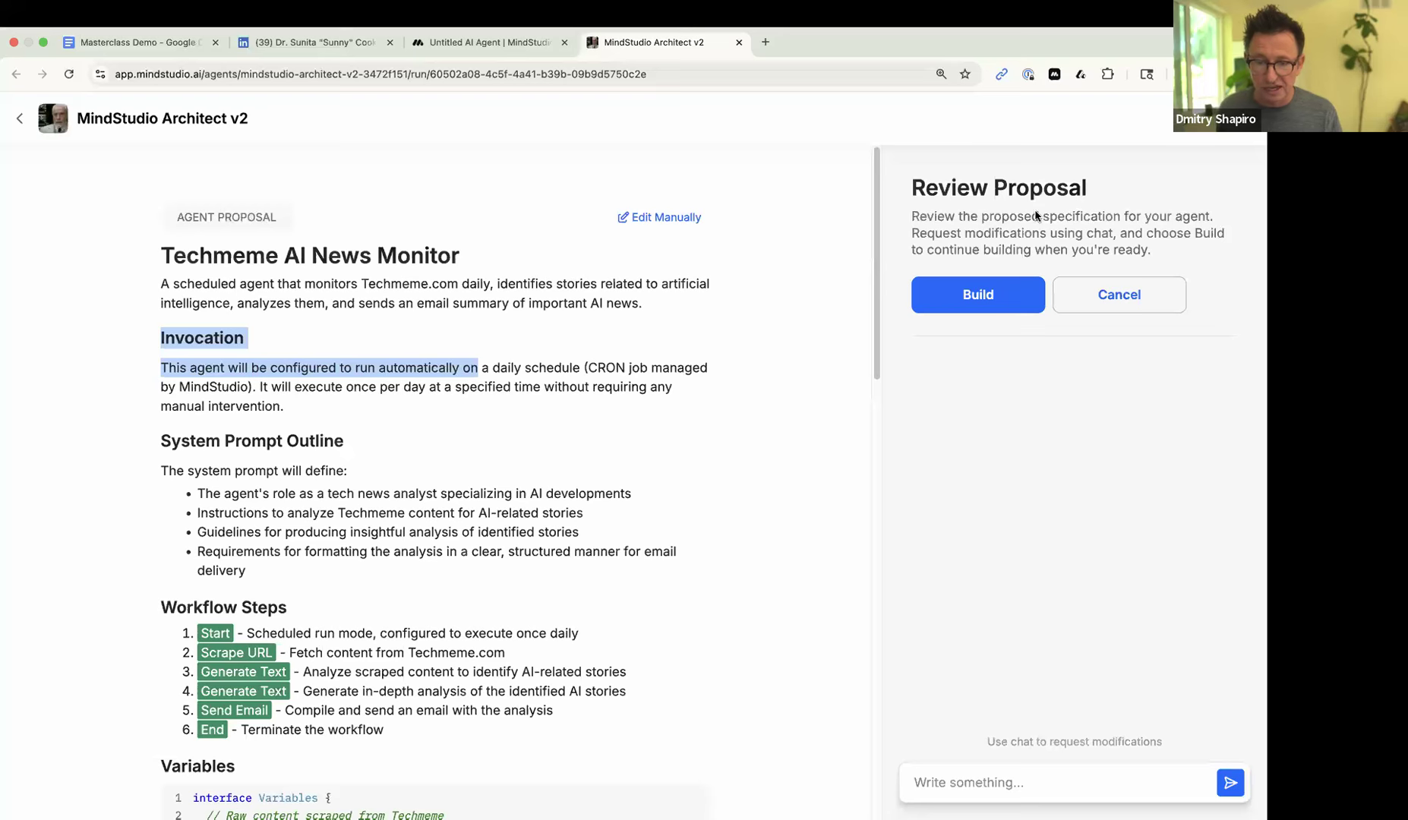
pyautogui.click(933, 298)
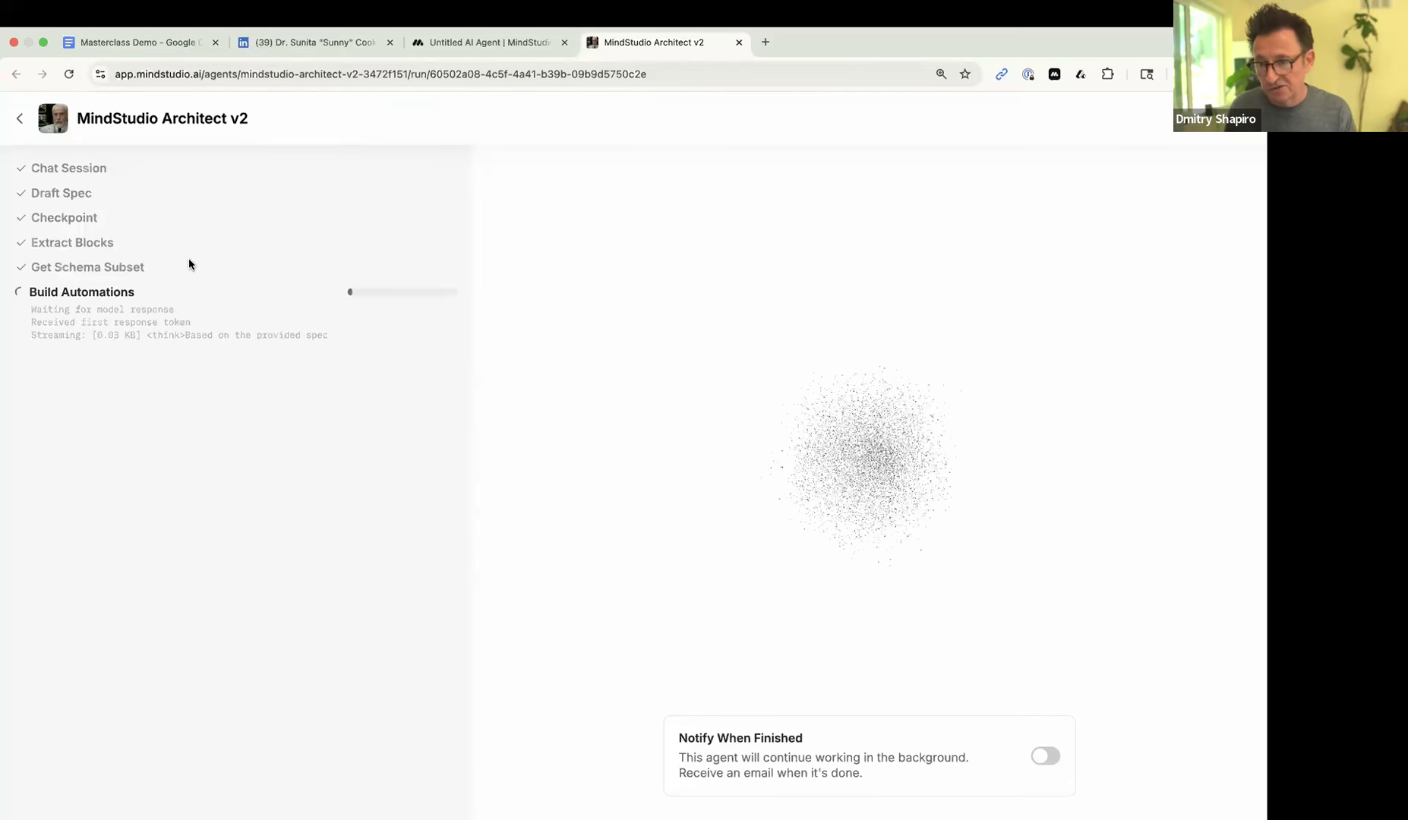
pyautogui.click(763, 44)
pyautogui.write('mn')
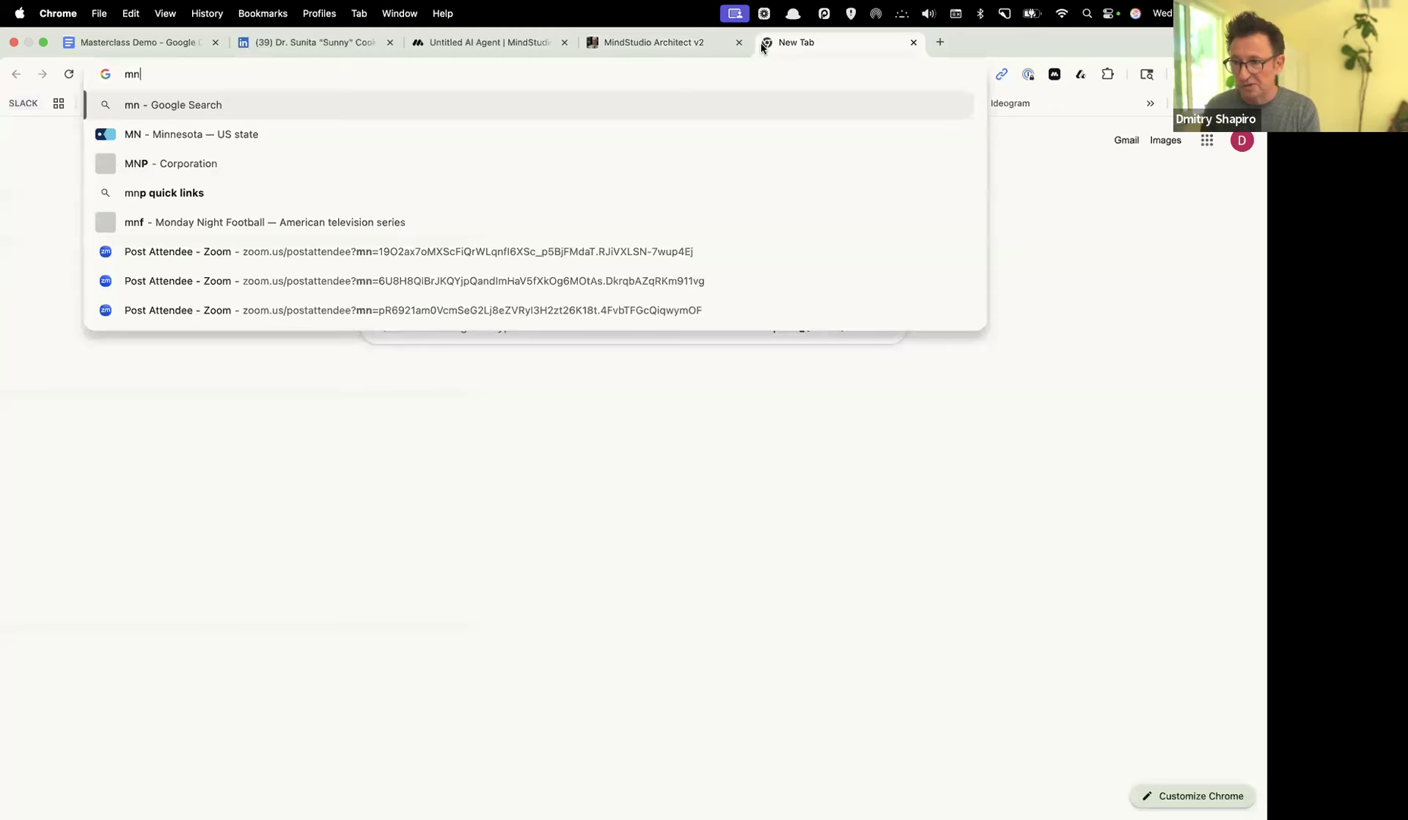
pyautogui.press('BackSpace')
pyautogui.write('i')
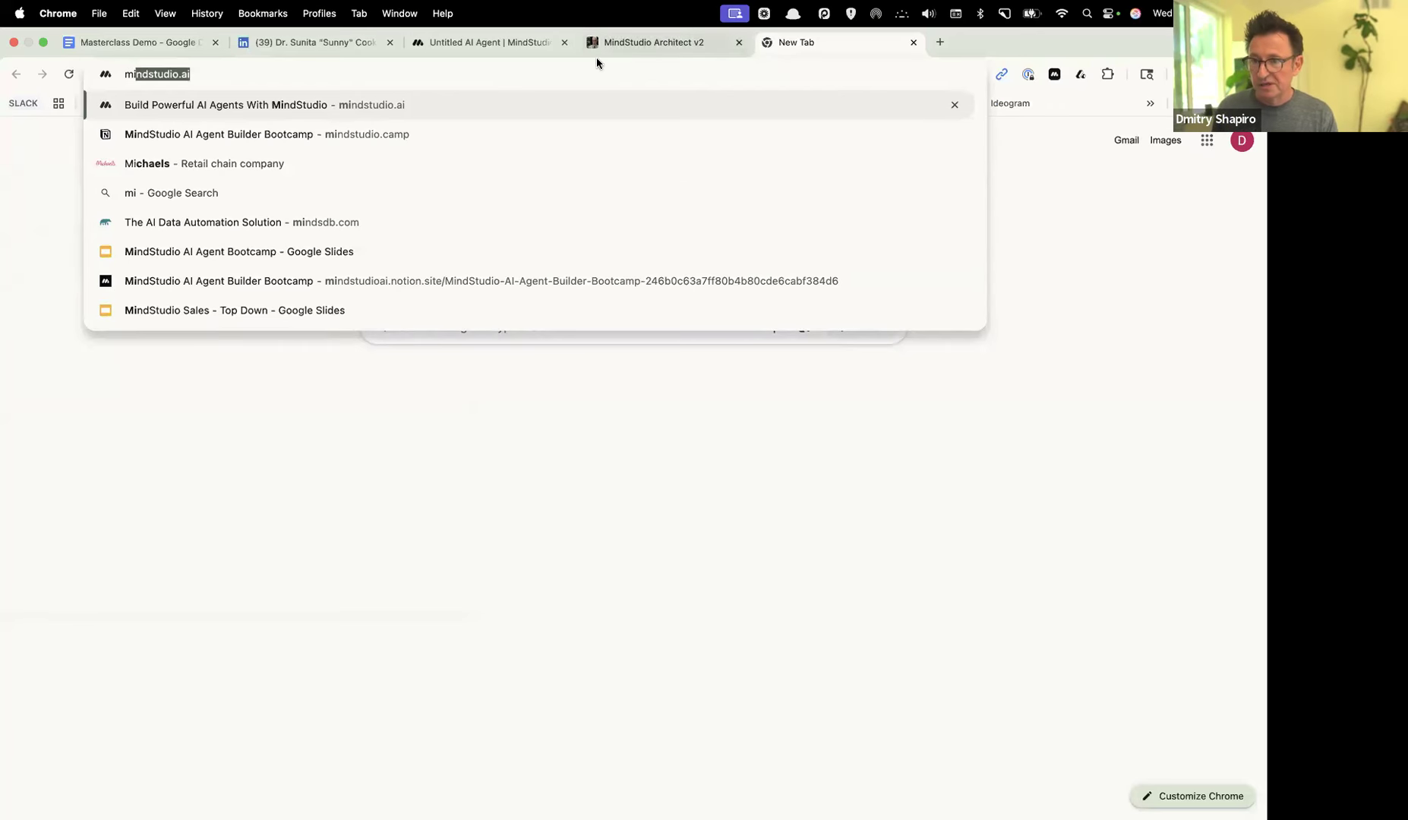
# - Return to the untitled agent, add a Generate Text block between Start and End, and expand its prompt into the full editor
pyautogui.click(480, 50)
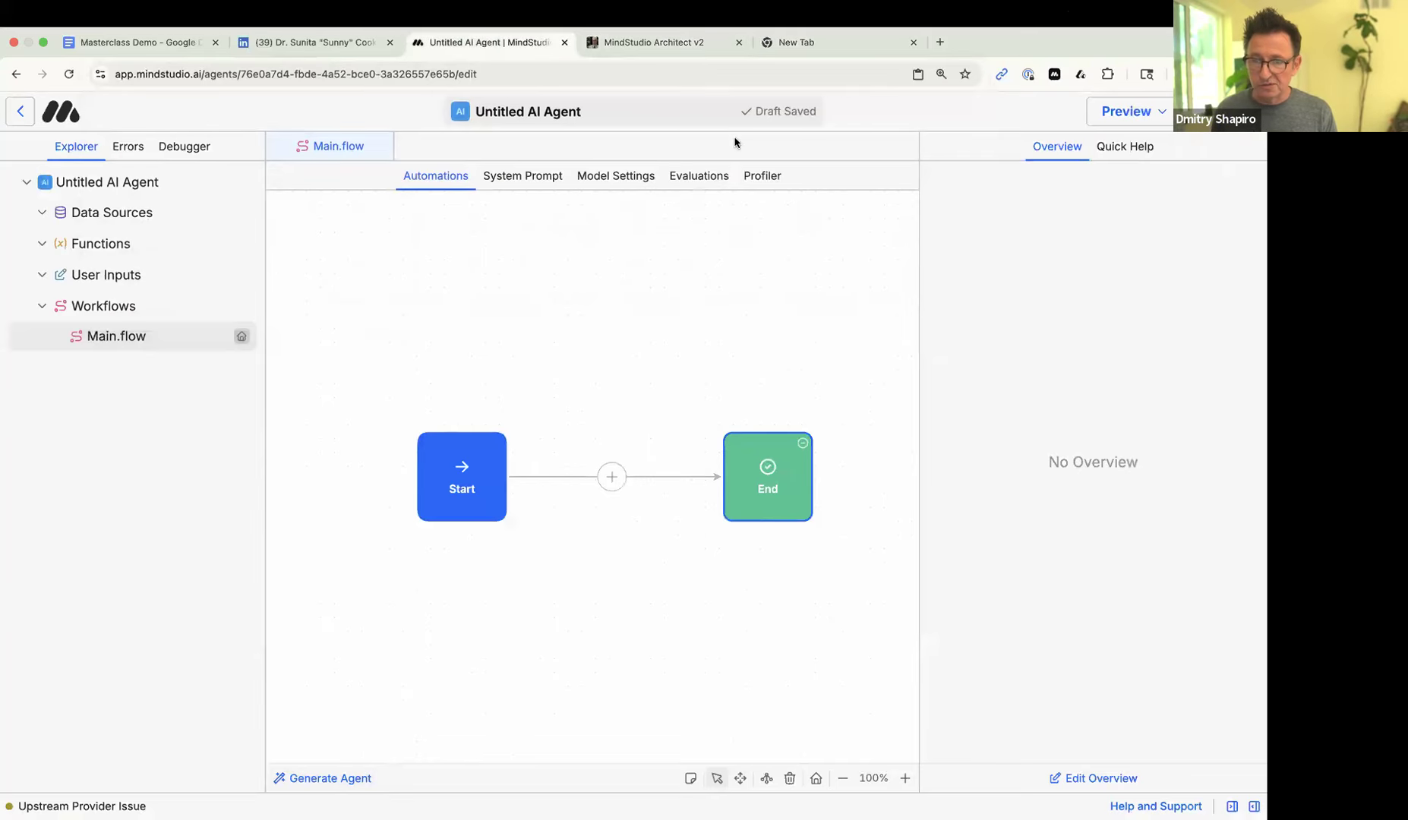
pyautogui.click(611, 477)
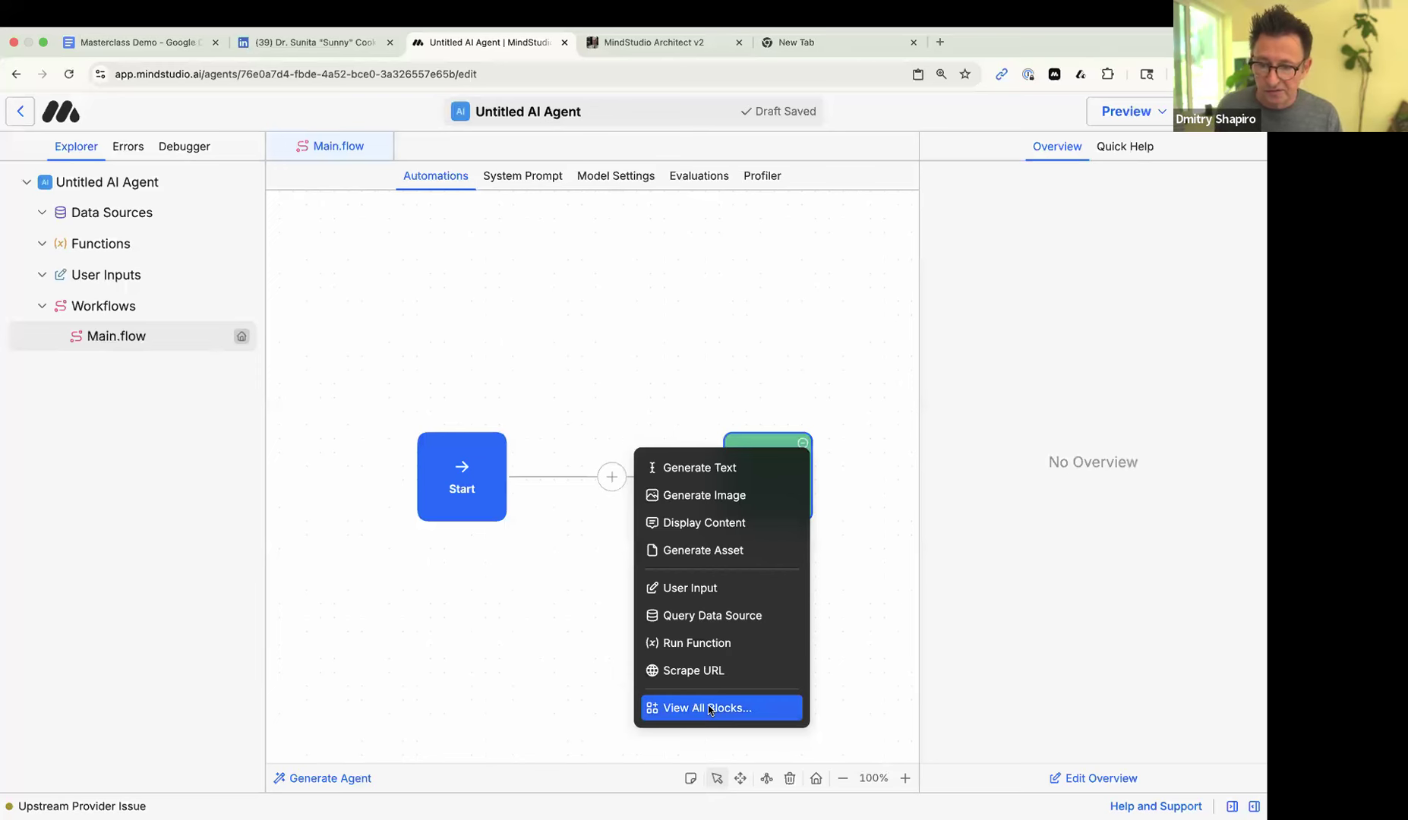
pyautogui.click(700, 468)
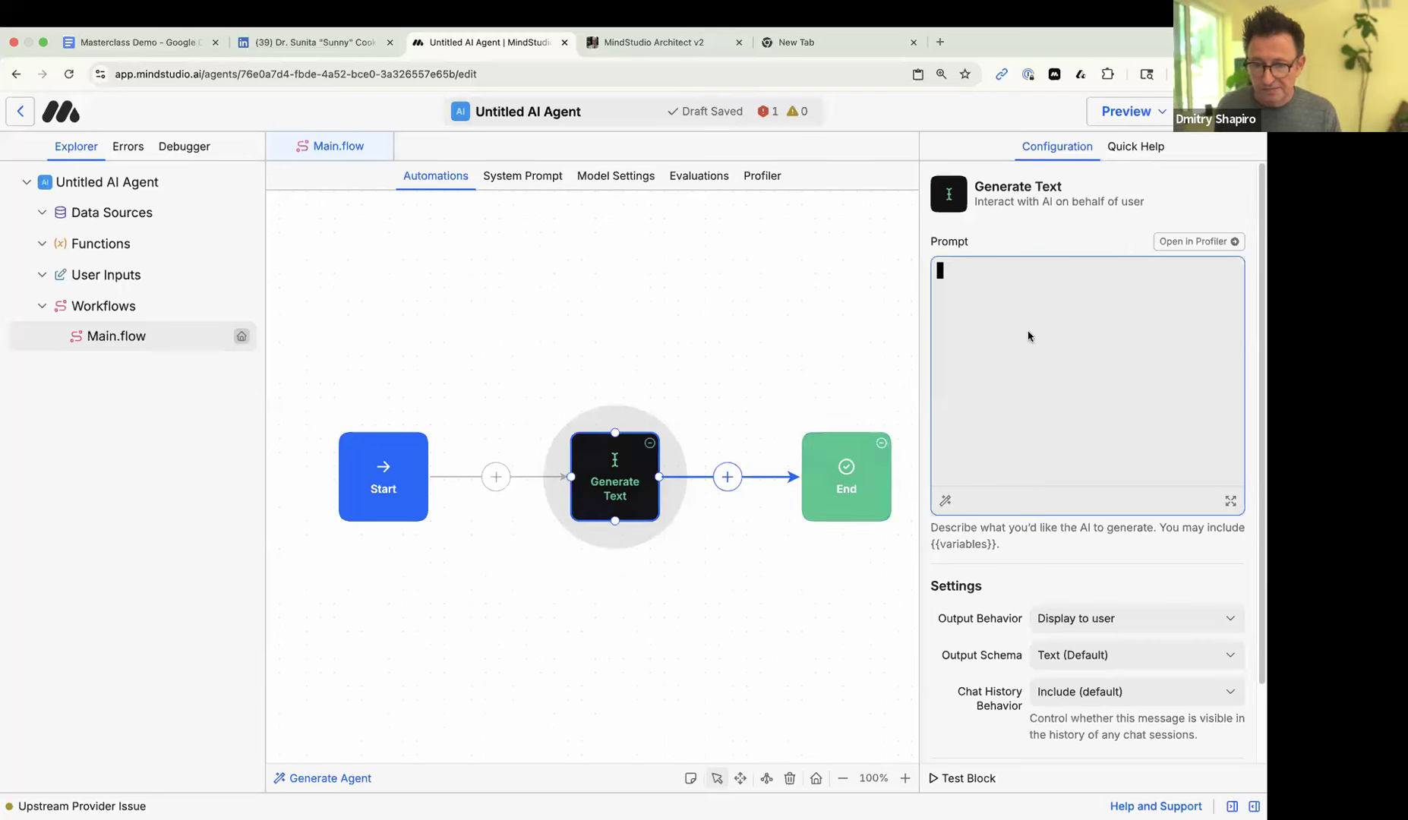
pyautogui.scroll(-2, 1176, 339)
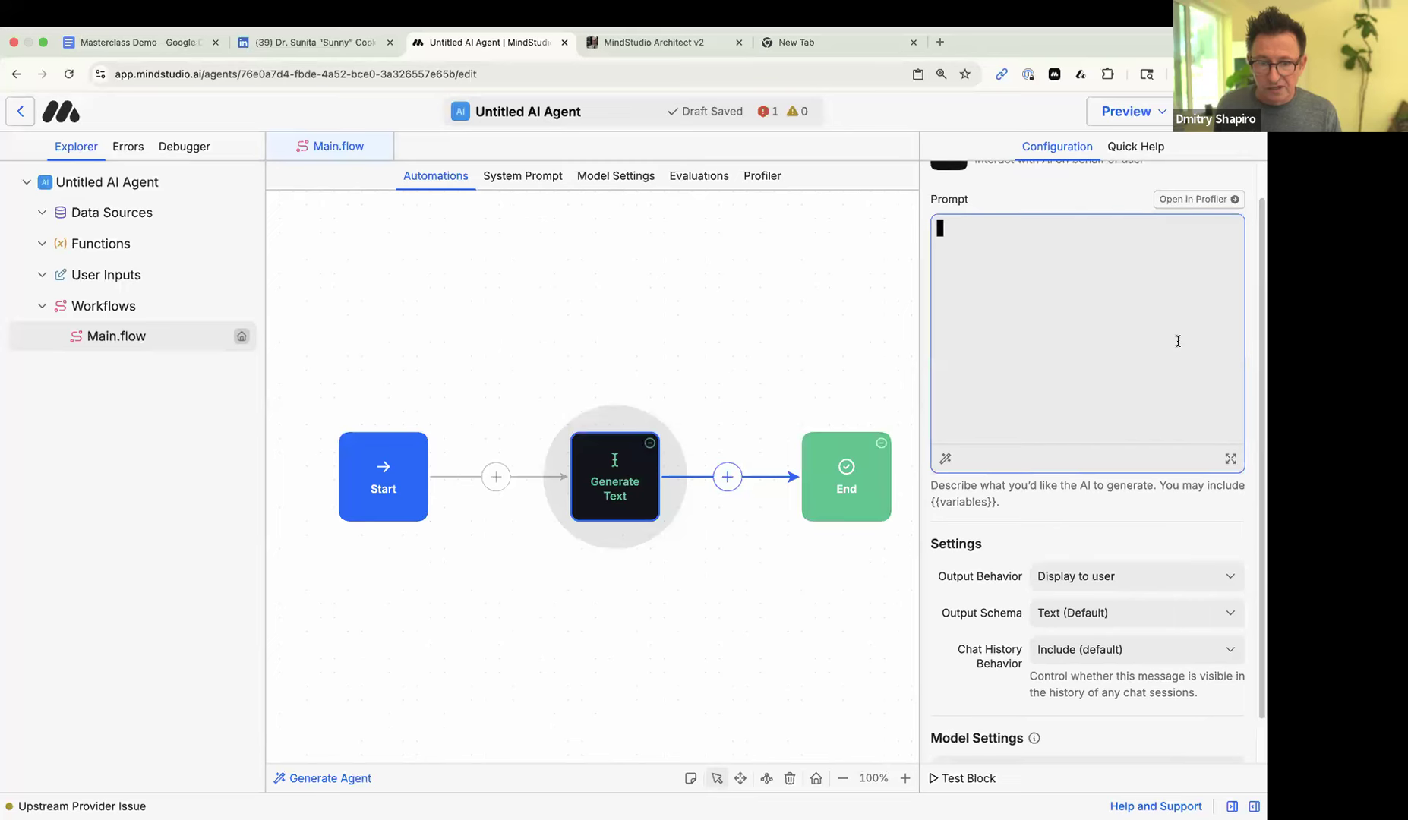
pyautogui.click(1230, 459)
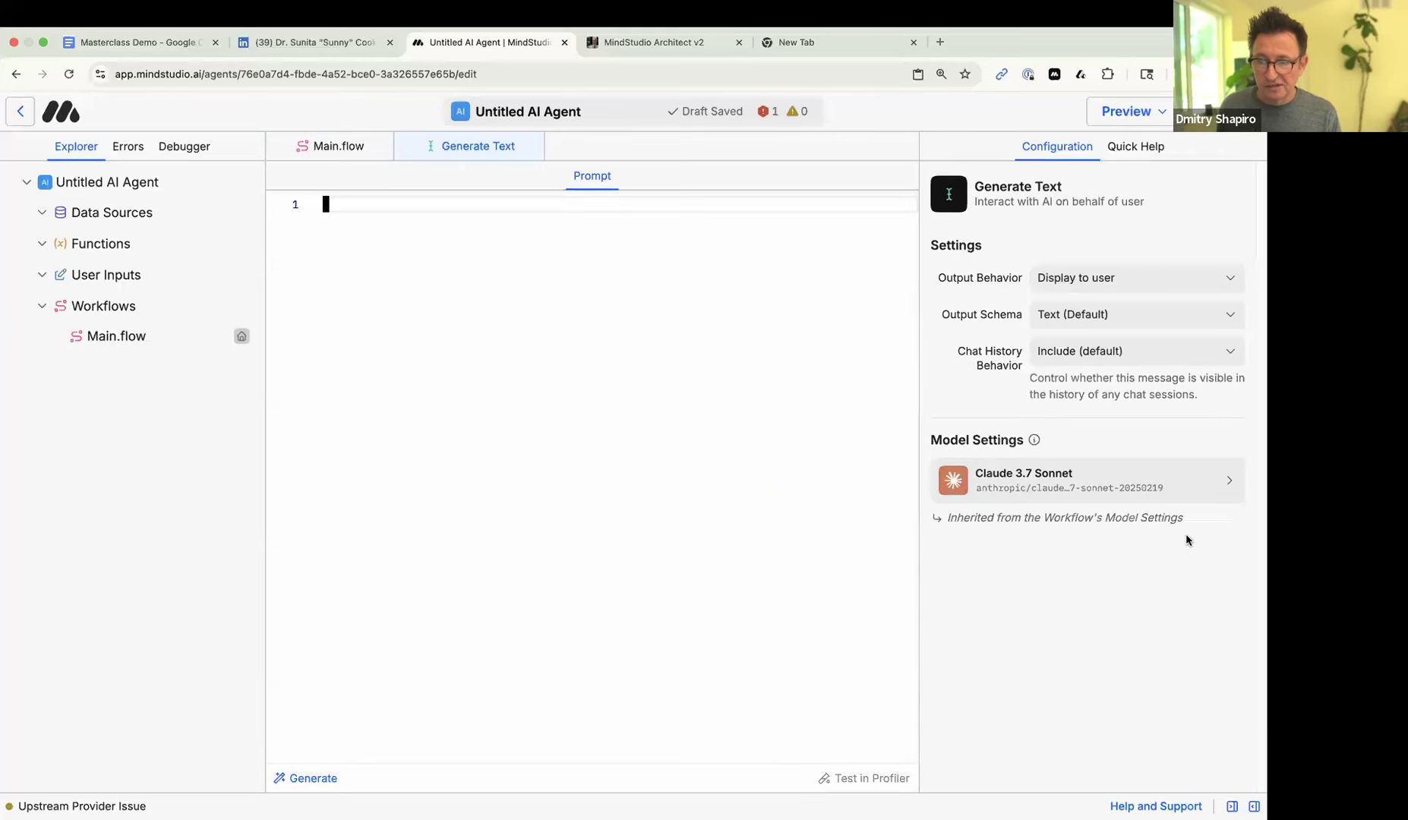
# - Generate the Generate Text block's prompt from the action description "Analyze this stock.. (will be provided)"
pyautogui.click(320, 777)
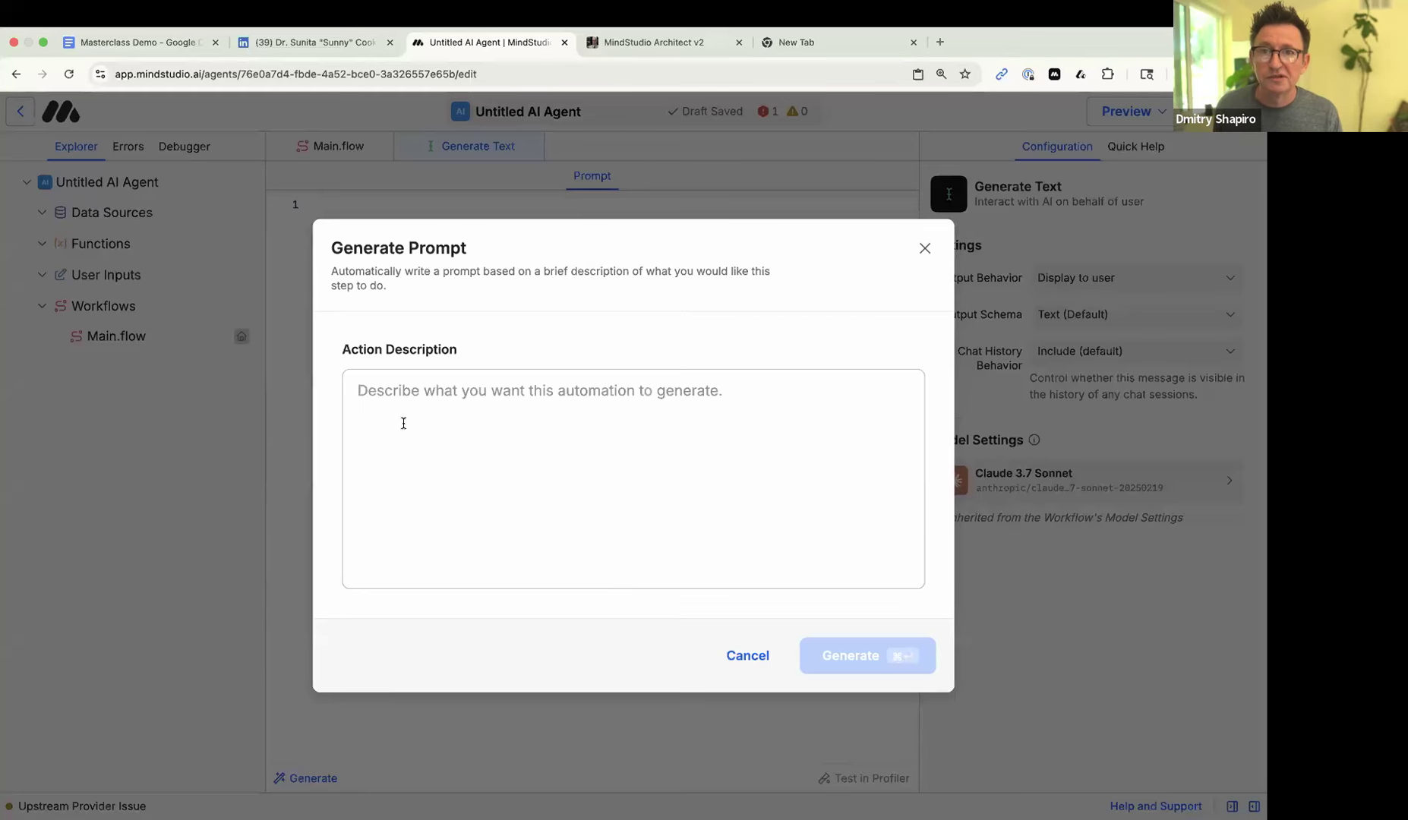
pyautogui.click(553, 428)
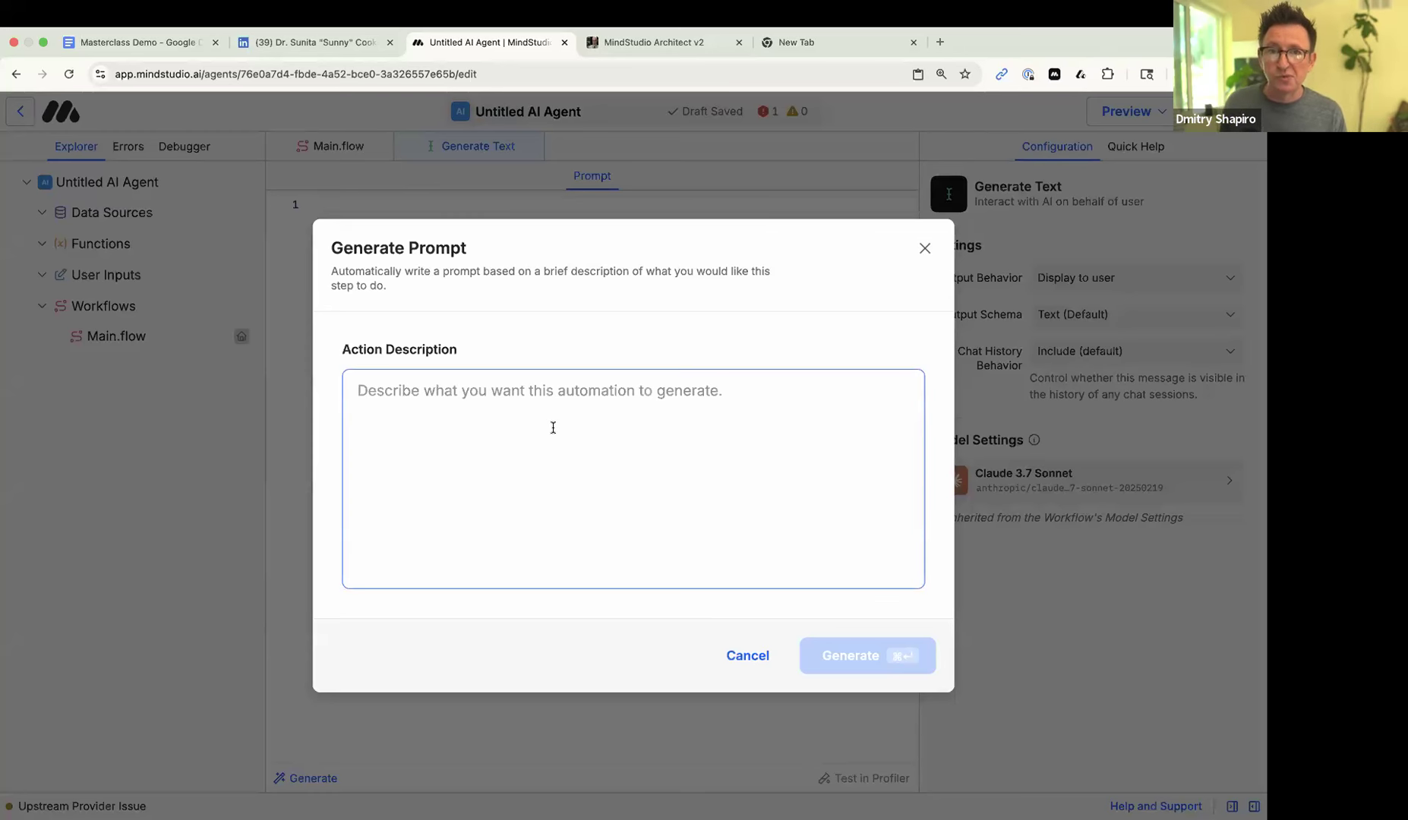
pyautogui.write('Ana')
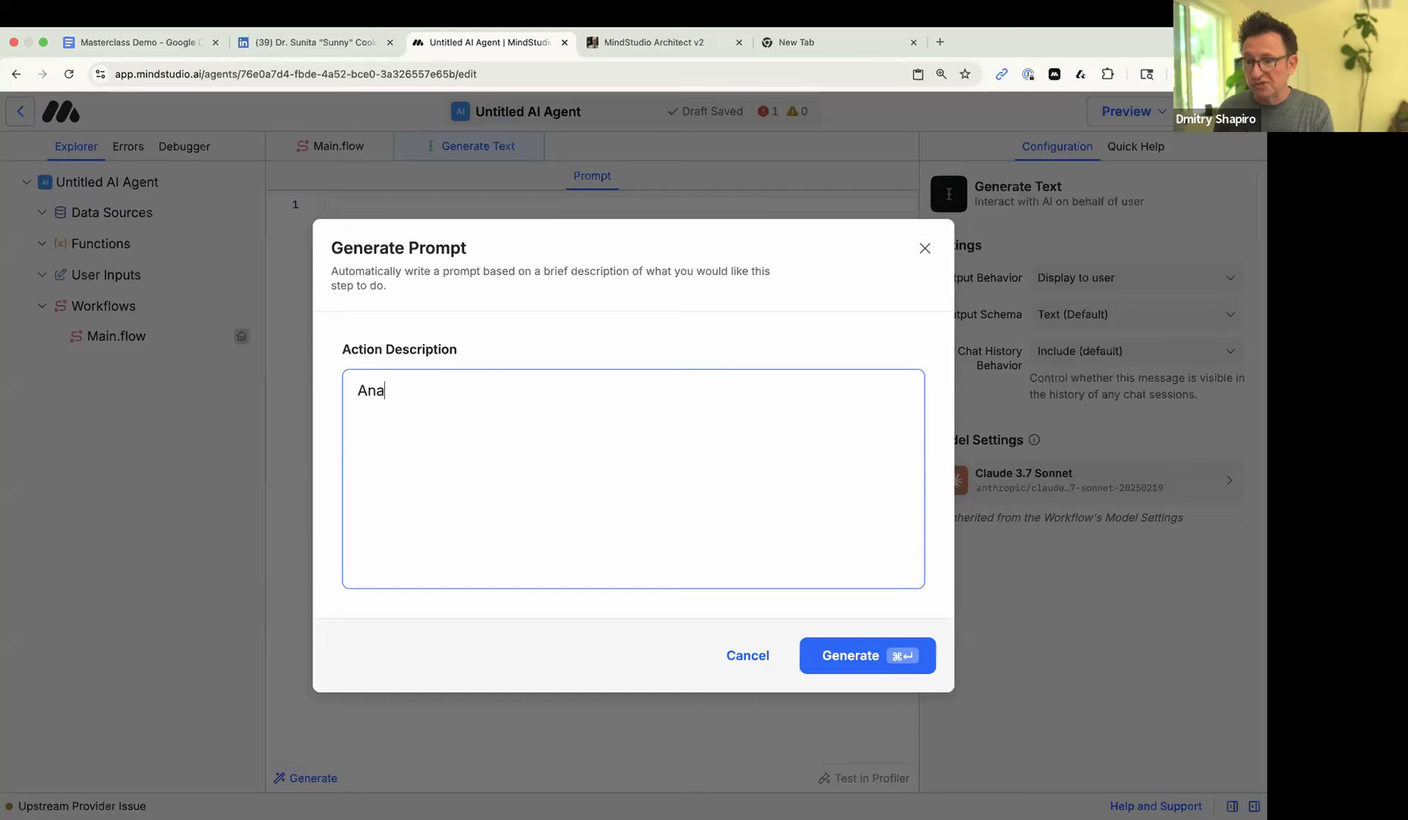
pyautogui.write('lyze this stock.')
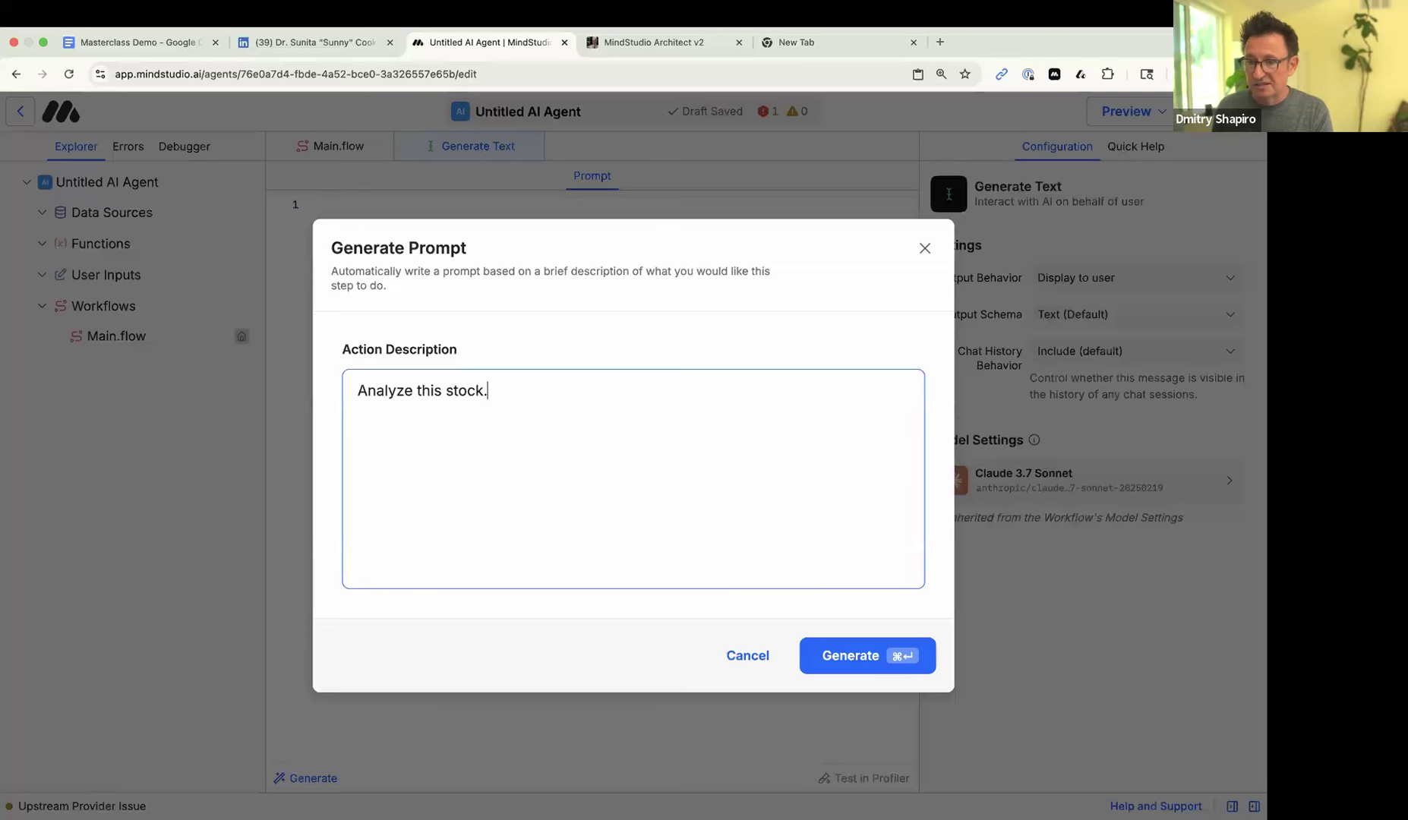
pyautogui.write('be provided')
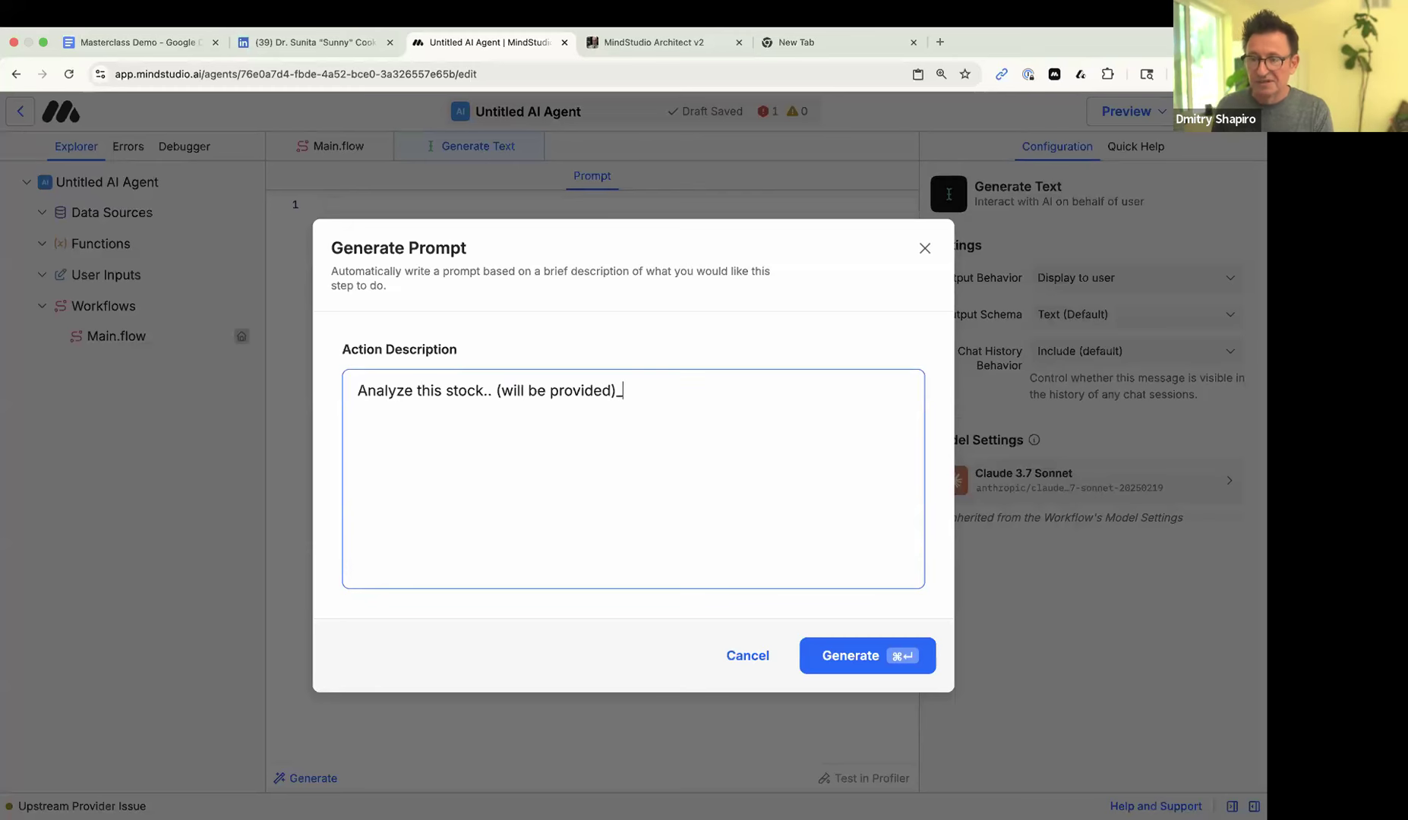
pyautogui.write(')..,.')
pyautogui.click(885, 665)
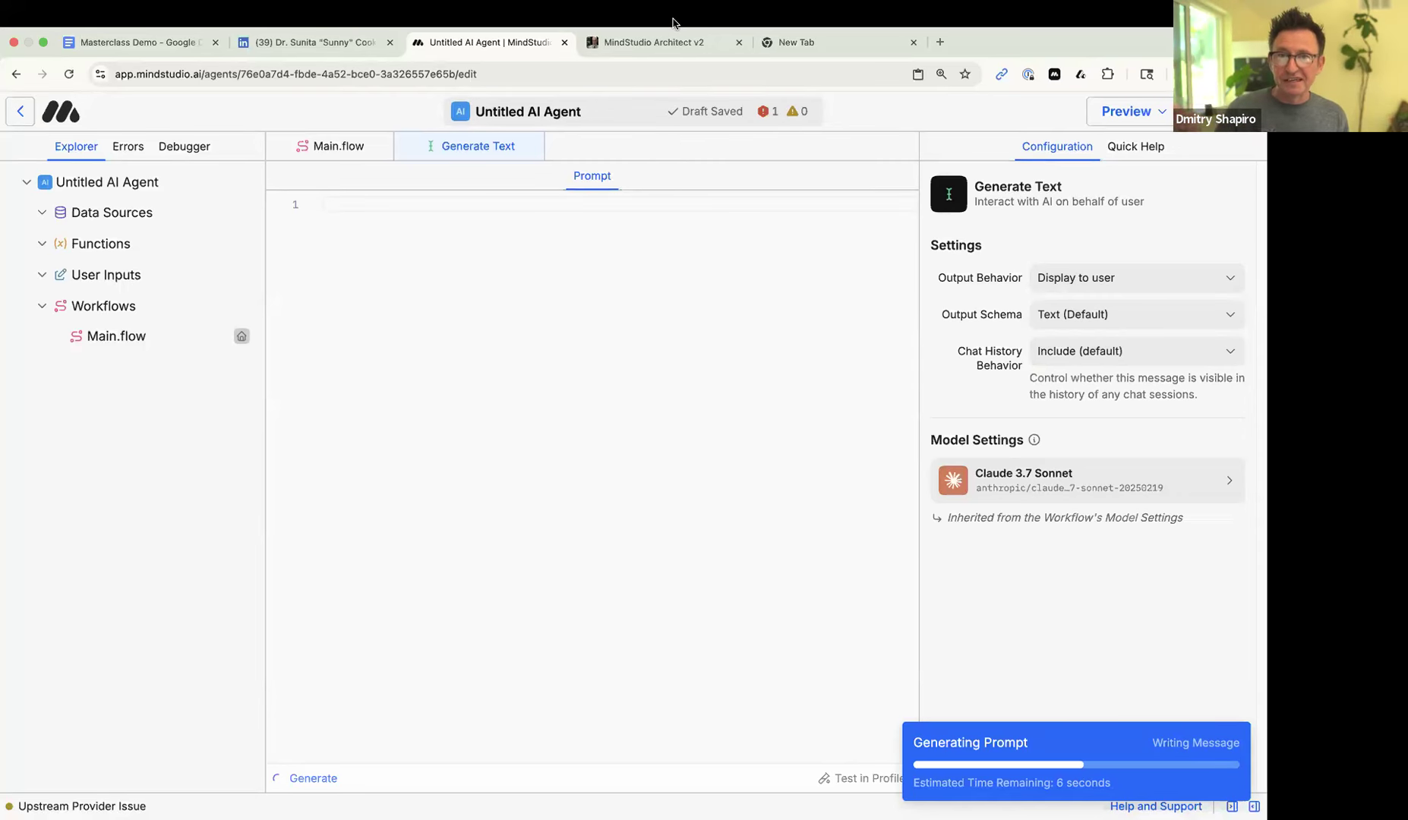
# - Switch to the Techmeme AI News Monitor agent and reposition the Send Email Analysis and End Workflow blocks below Generate Email Subject
pyautogui.click(629, 45)
pyautogui.click(404, 288)
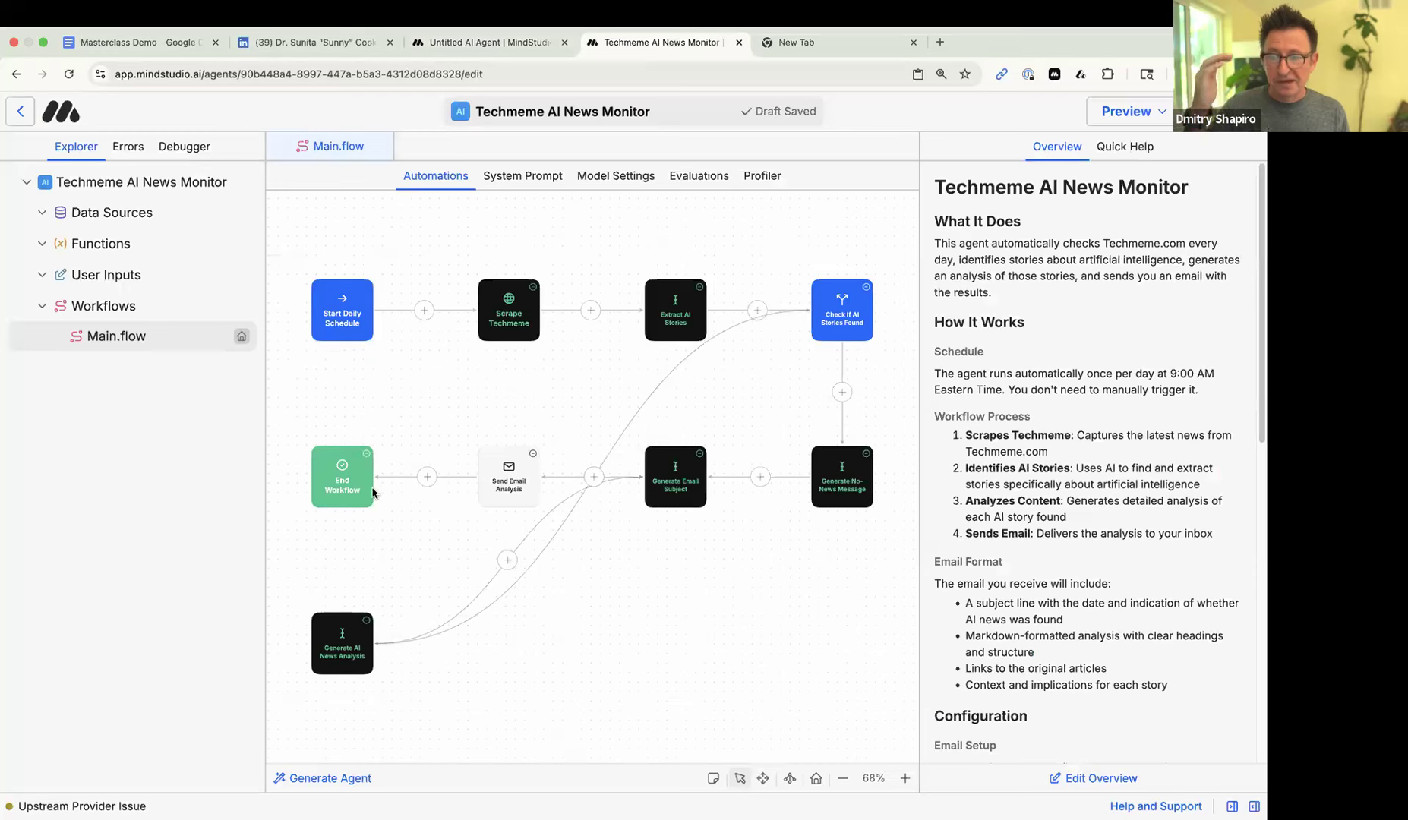
pyautogui.moveTo(493, 461); pyautogui.dragTo(443, 472)
pyautogui.moveTo(344, 486); pyautogui.dragTo(806, 744)
pyautogui.moveTo(450, 483); pyautogui.dragTo(642, 668)
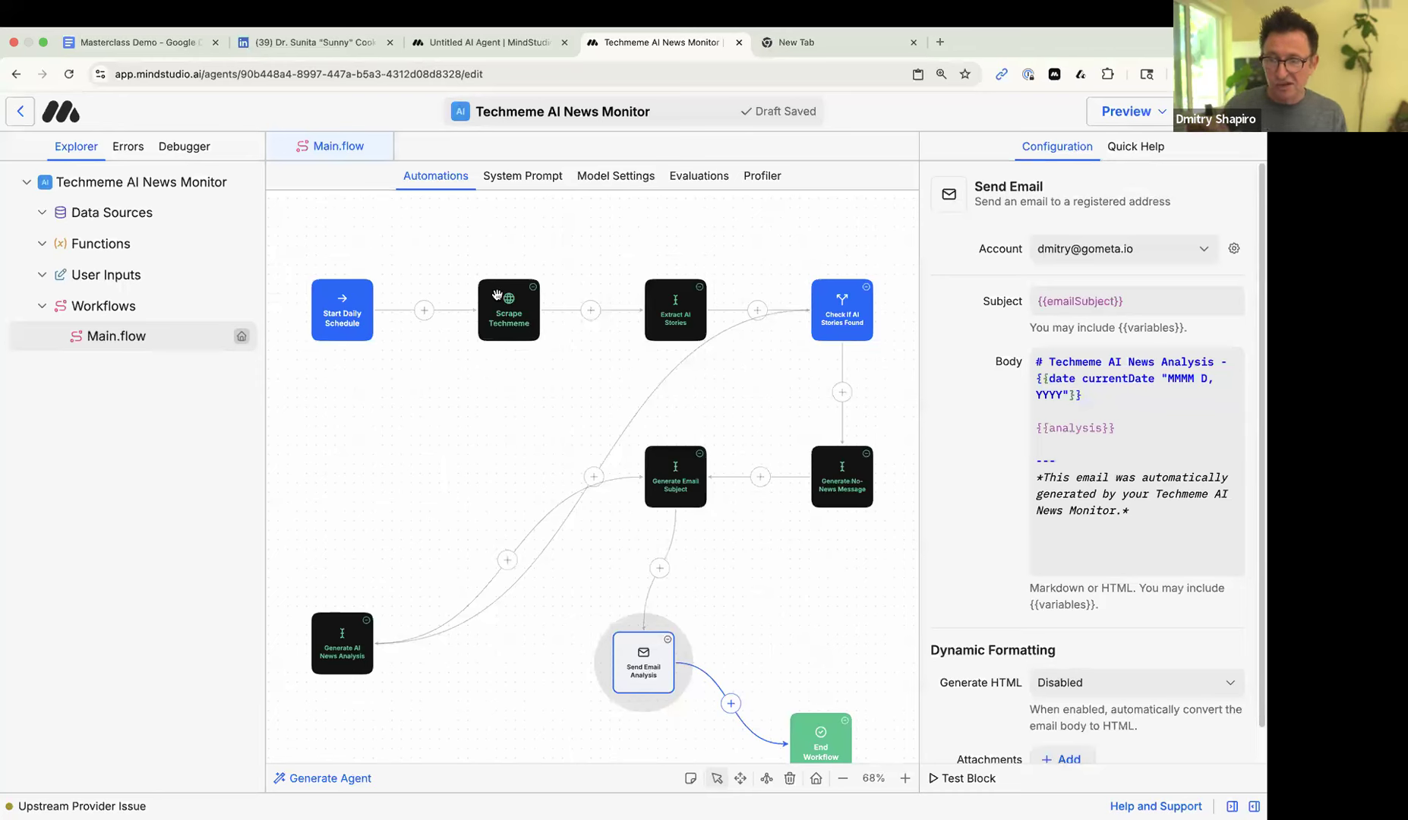
# - Add a User Input block between Start Daily Schedule and Scrape Techmeme, set its interface to Custom, and launch the Interface Designer
pyautogui.click(424, 310)
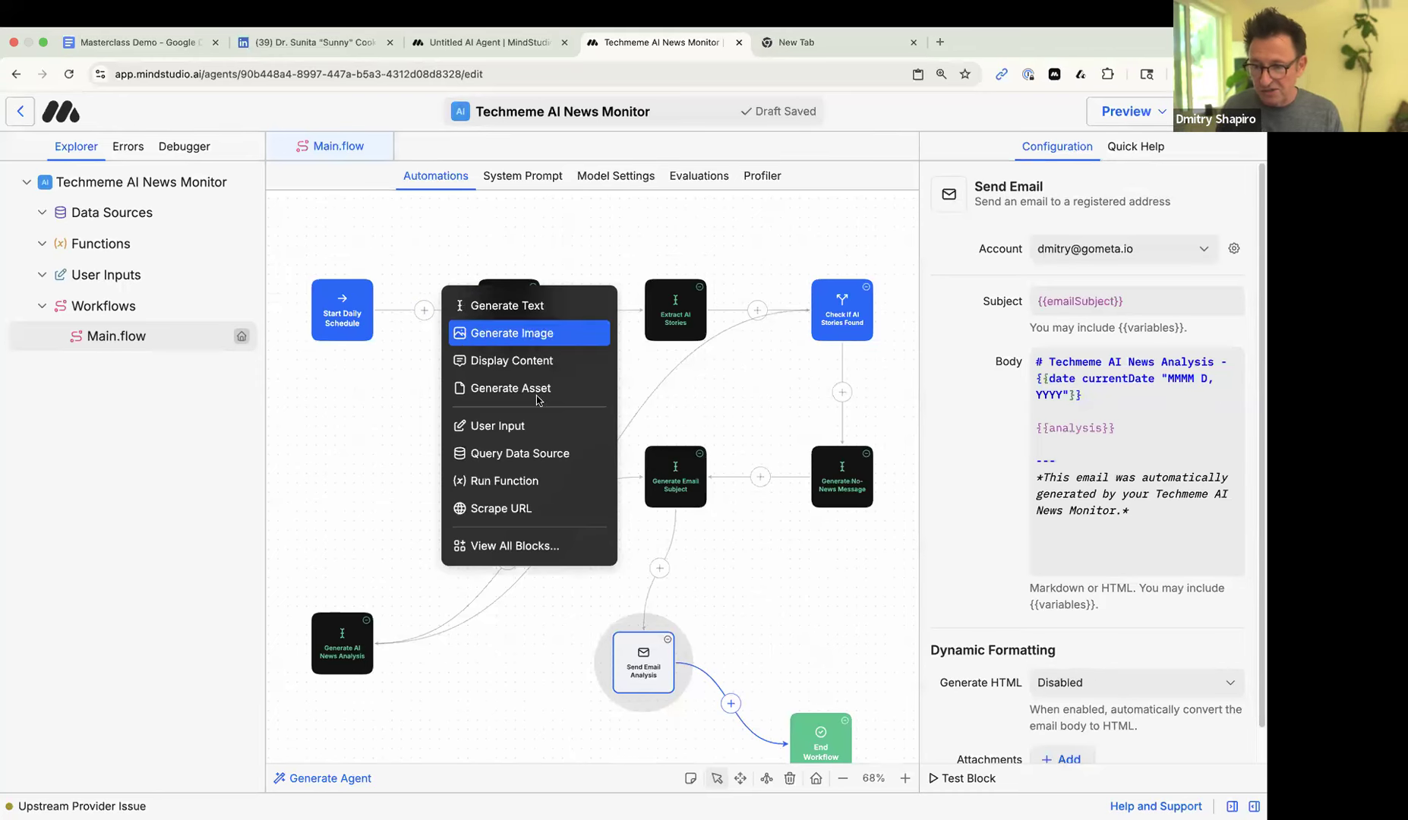
pyautogui.click(516, 425)
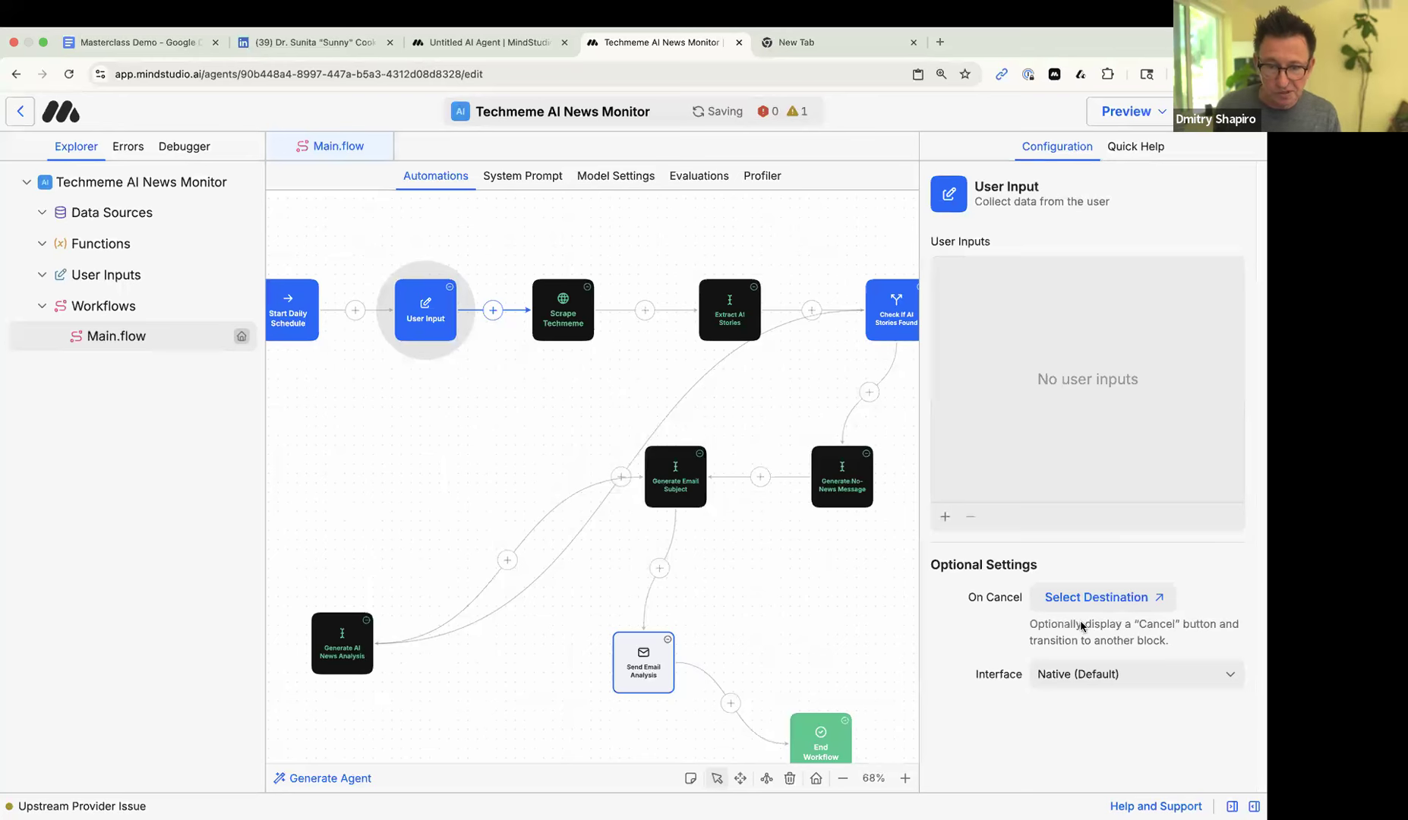
pyautogui.click(1122, 675)
pyautogui.click(1077, 698)
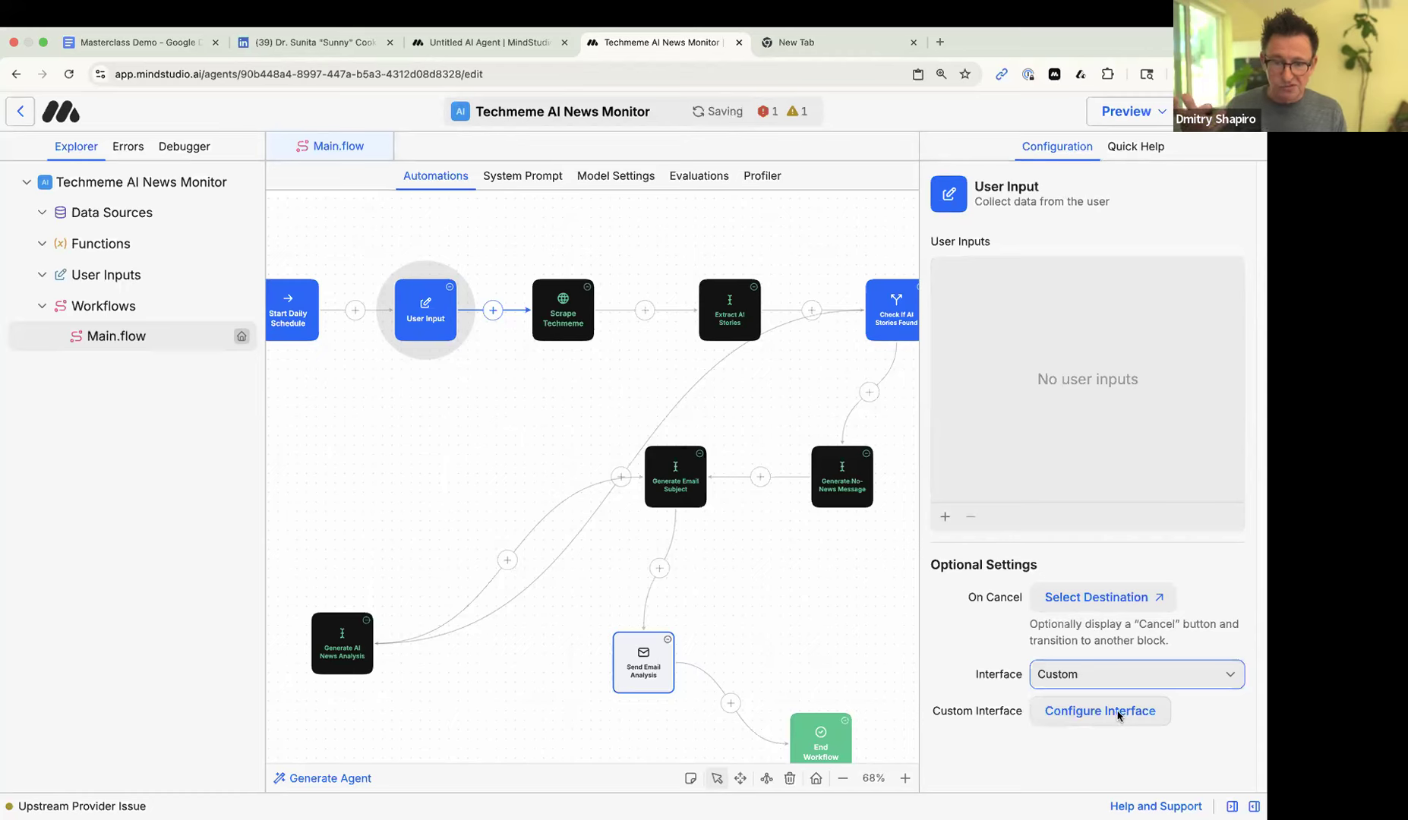
pyautogui.click(1117, 715)
pyautogui.click(756, 484)
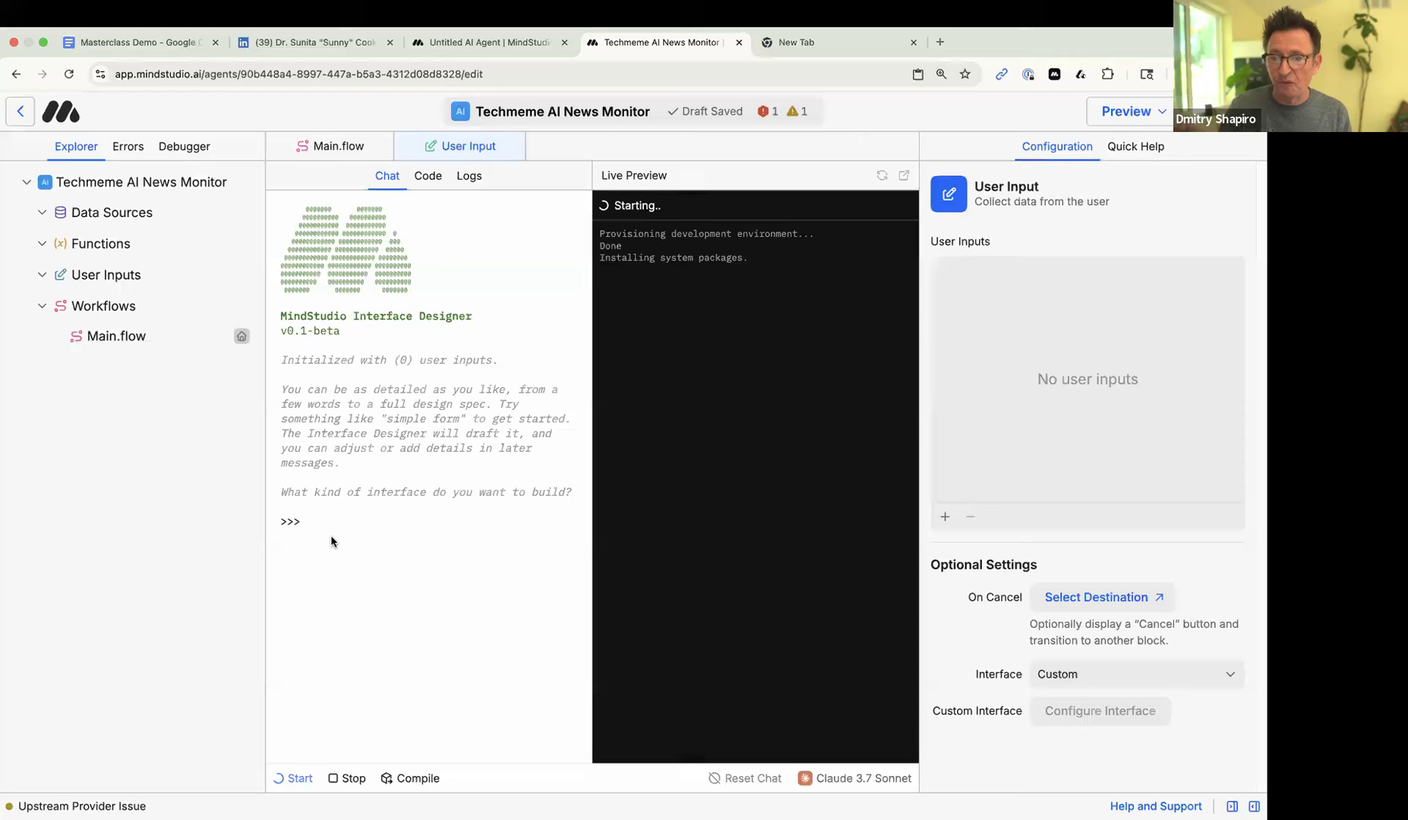
# - Return to the main workflow and insert a Generate Asset block between Send Email Analysis and End Workflow
pyautogui.click(315, 146)
pyautogui.click(730, 704)
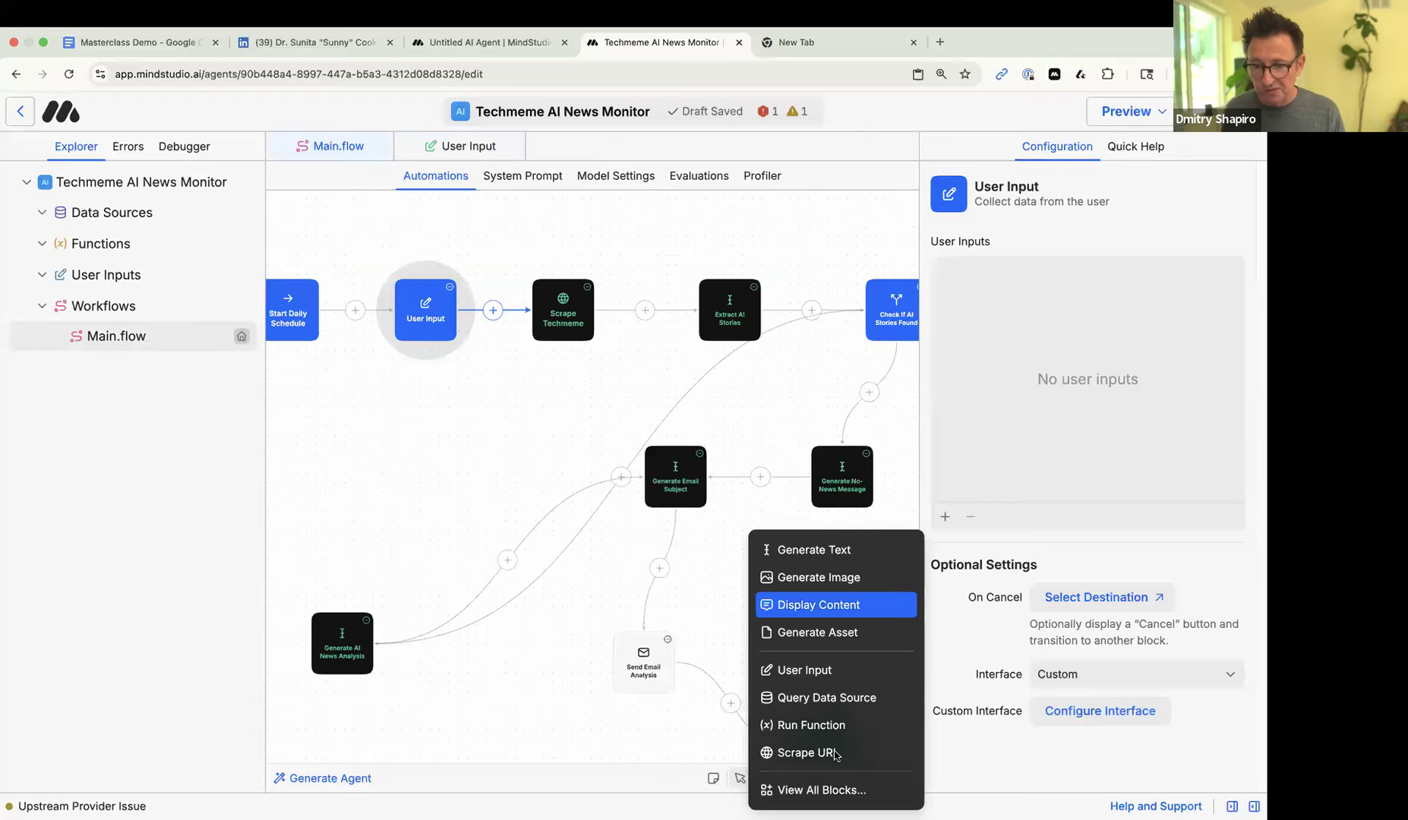
pyautogui.click(823, 791)
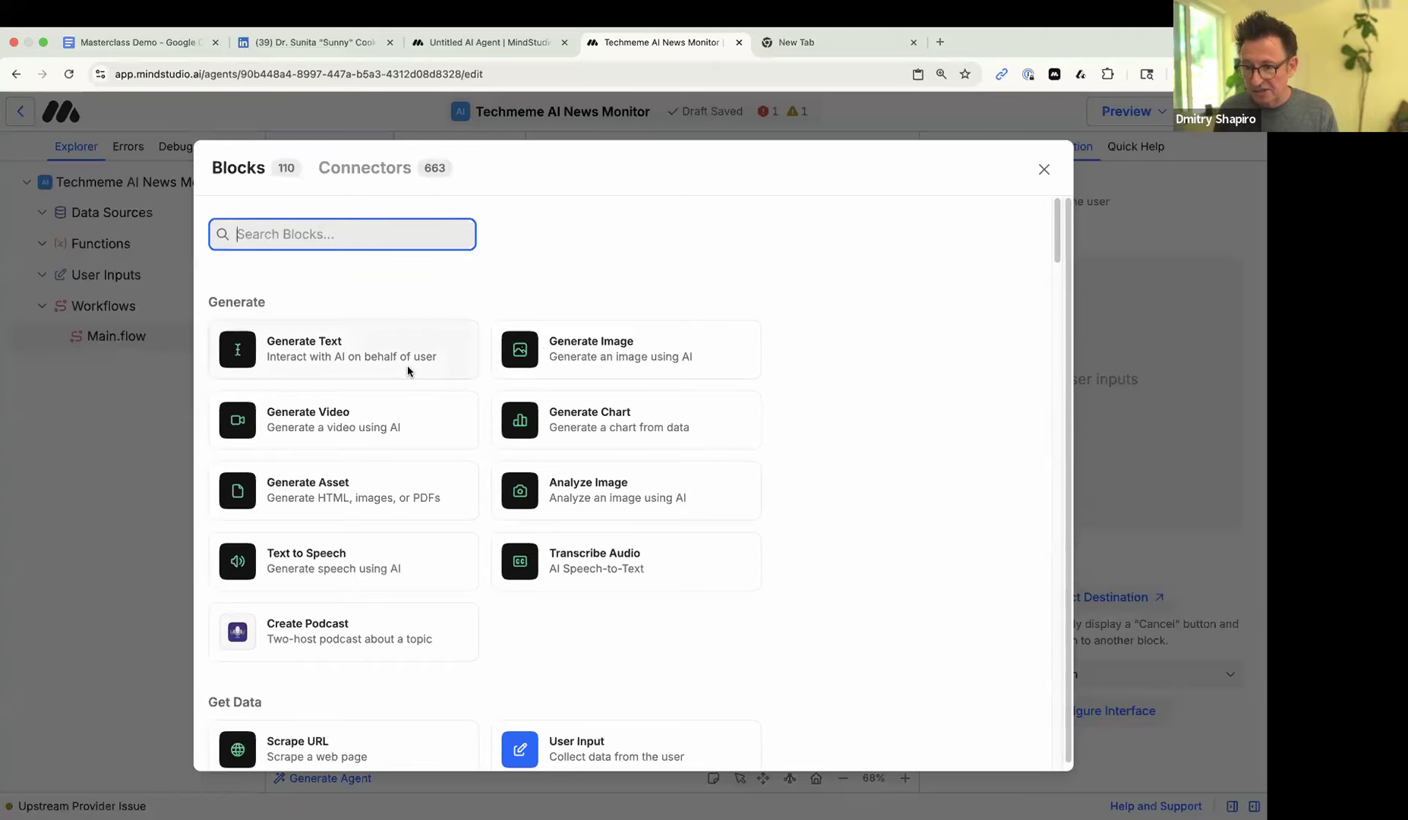
pyautogui.click(343, 510)
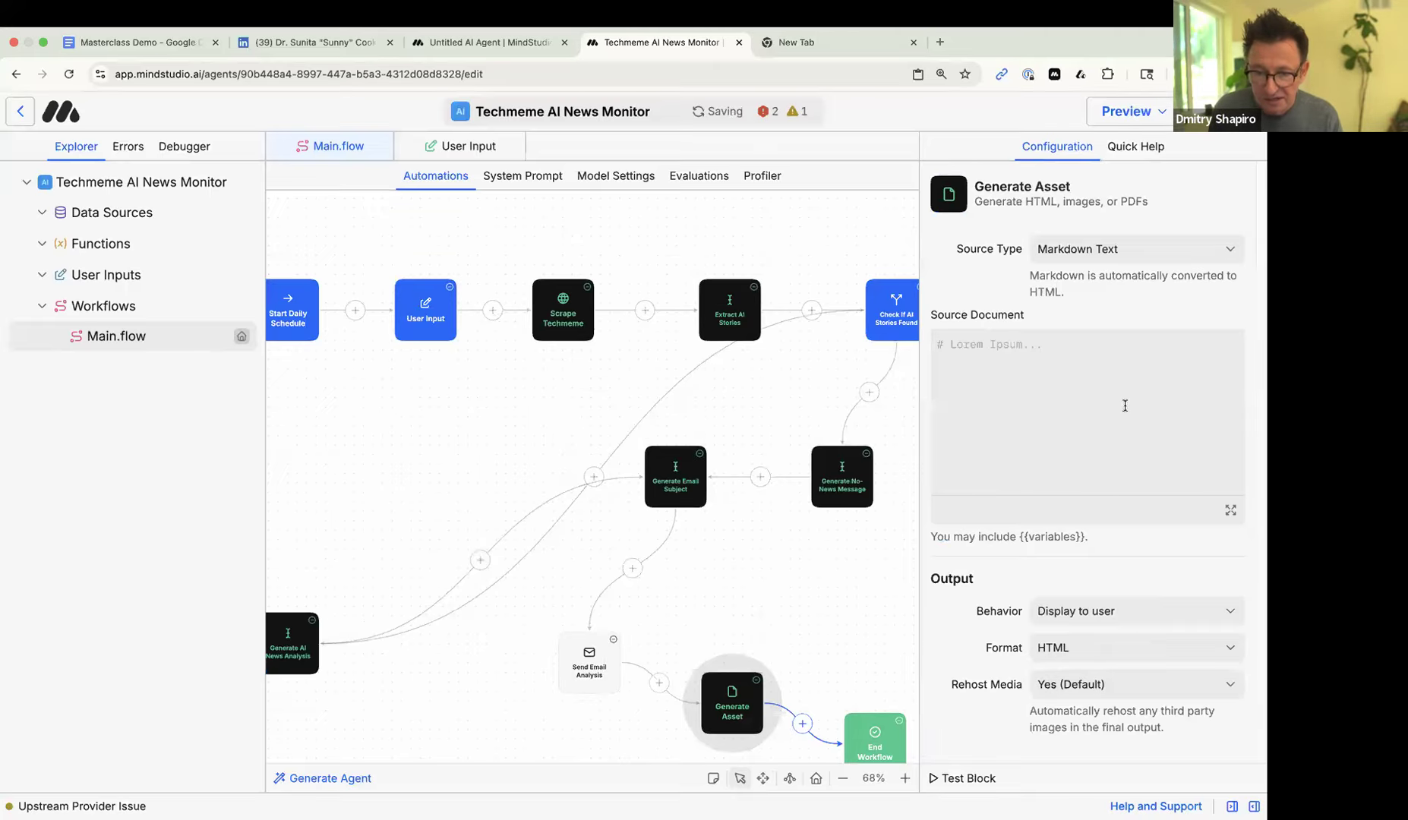
# - Expand the Generate Asset source document, set its source type to Custom Interface, and launch the Interface Designer
pyautogui.click(1231, 510)
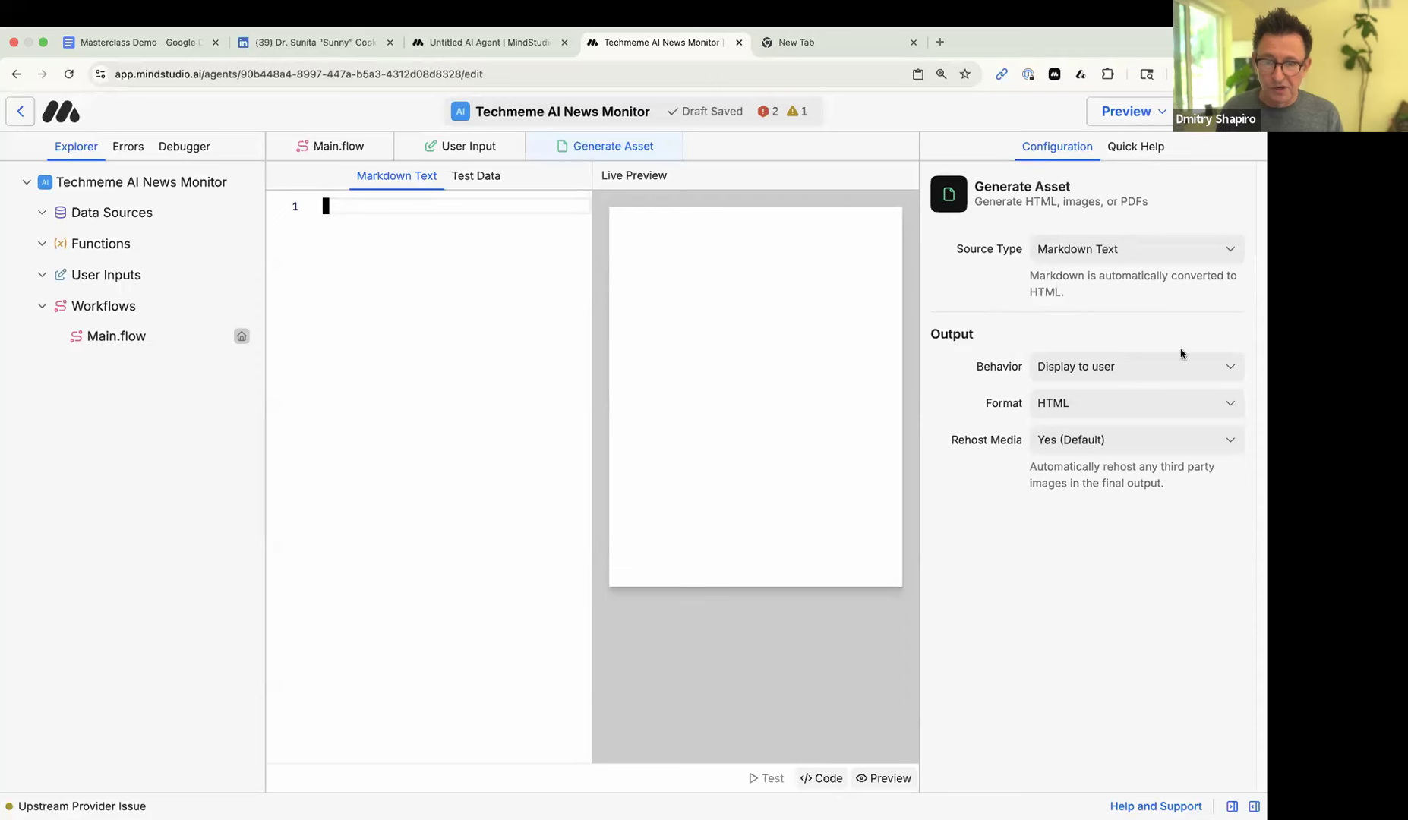
pyautogui.click(1107, 253)
pyautogui.click(1114, 281)
pyautogui.click(755, 477)
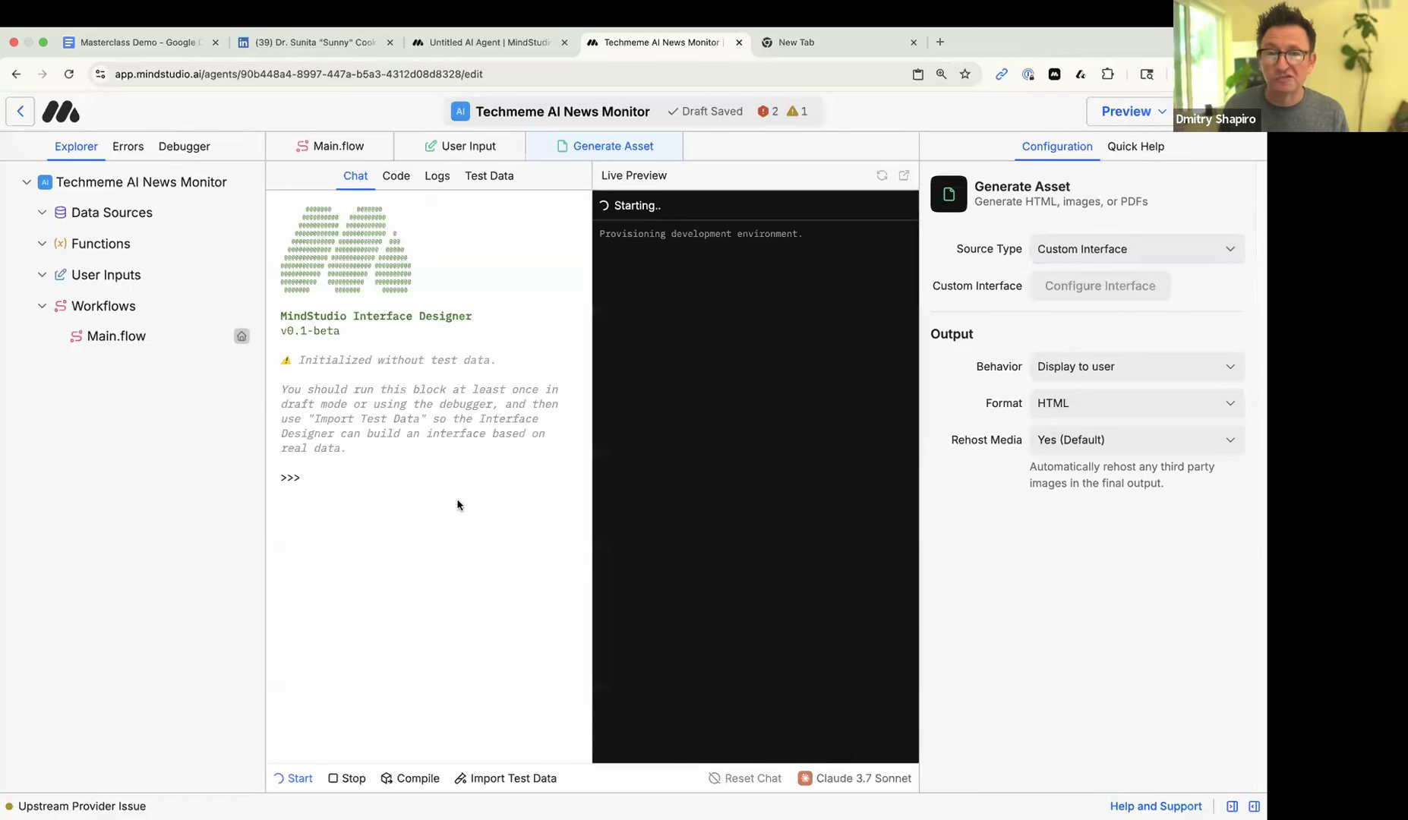